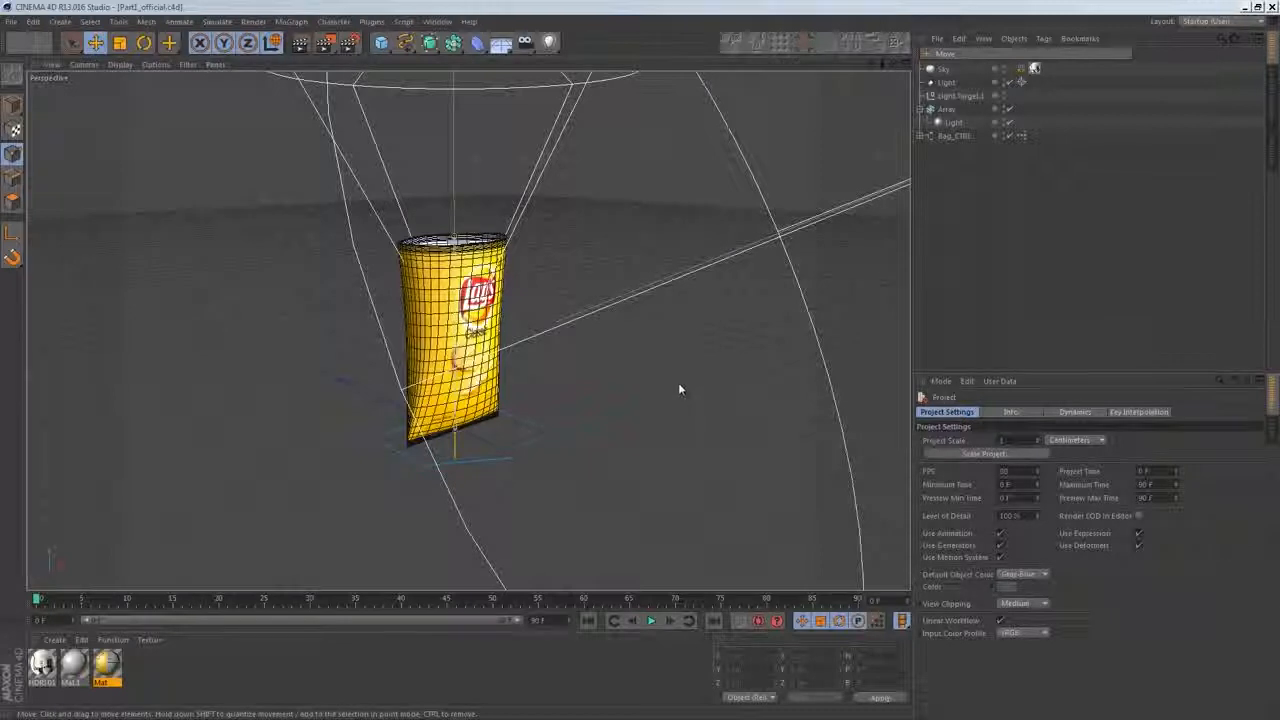
Add a Disc primitive beneath the chip bag, enlarged to about 626 cm outer radius, and rename it Floor
drag(380, 52, 420, 110)
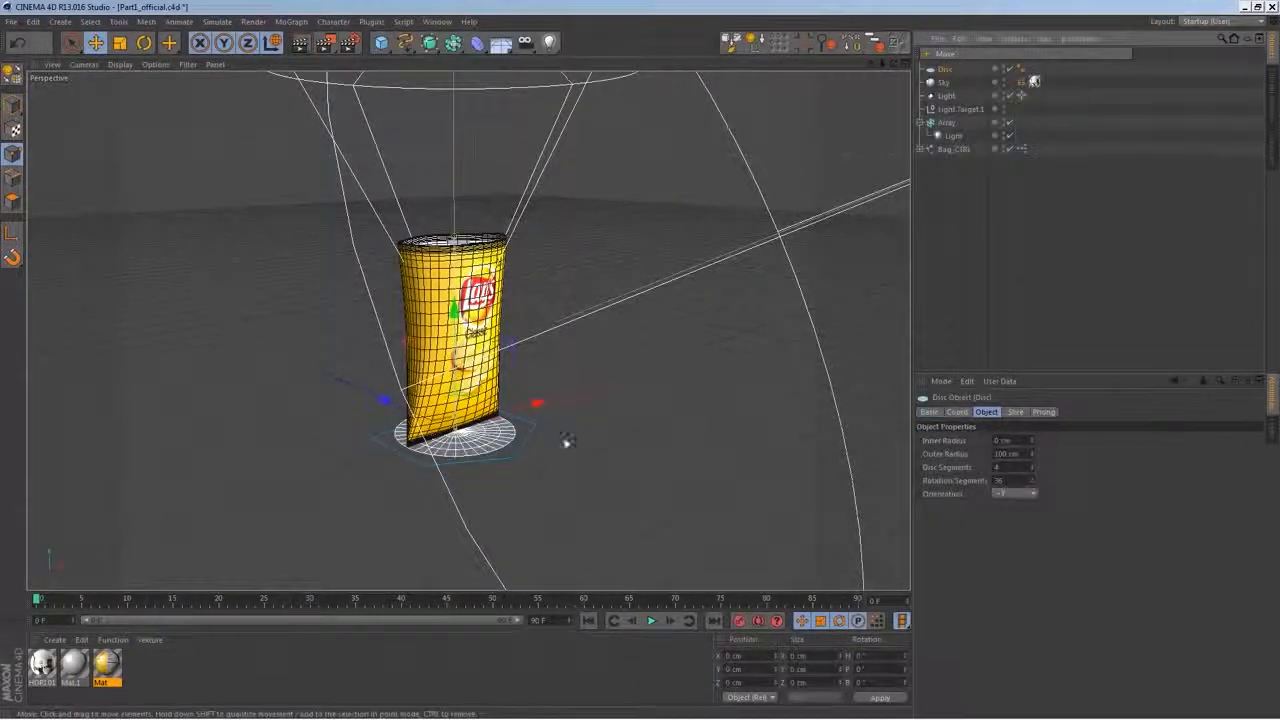
click(12, 106)
alt+drag(580, 312, 694, 348)
double_click(946, 71)
text(F)
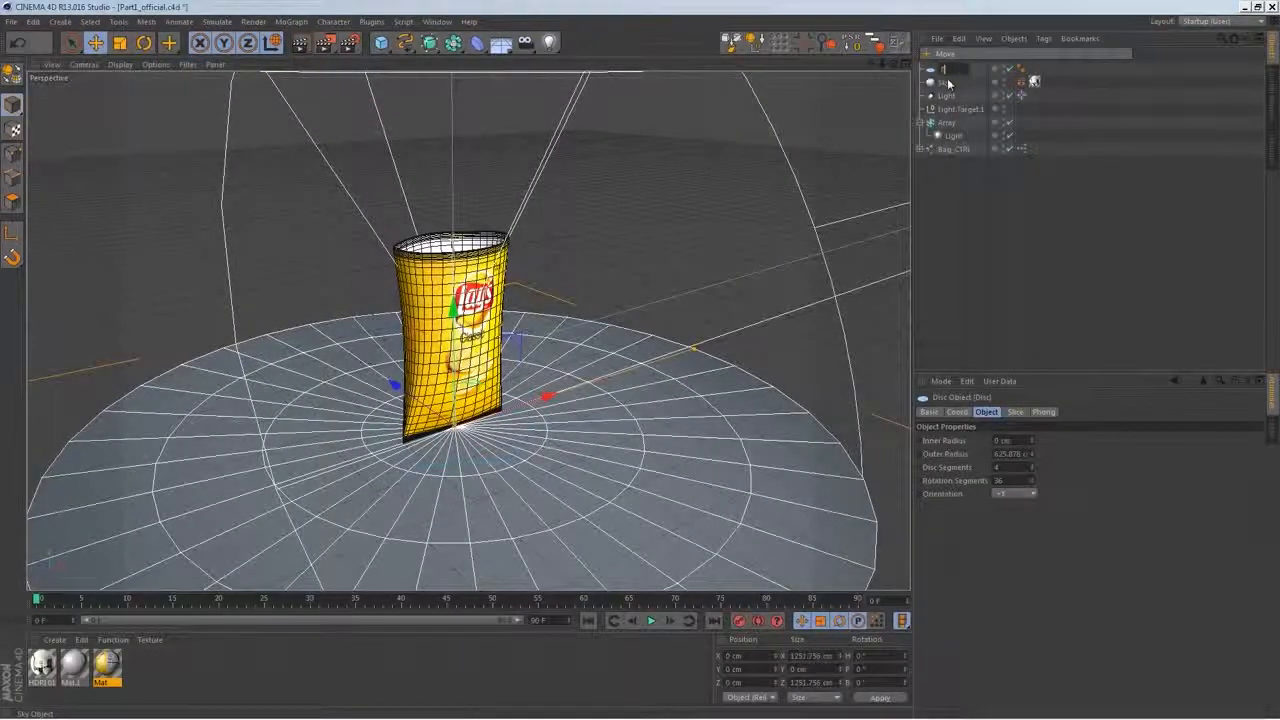
text(loor)
key(Return)
Resize the Floor disc around the chip bag to an outer radius of about 681 cm
scroll(494, 388, down, 4)
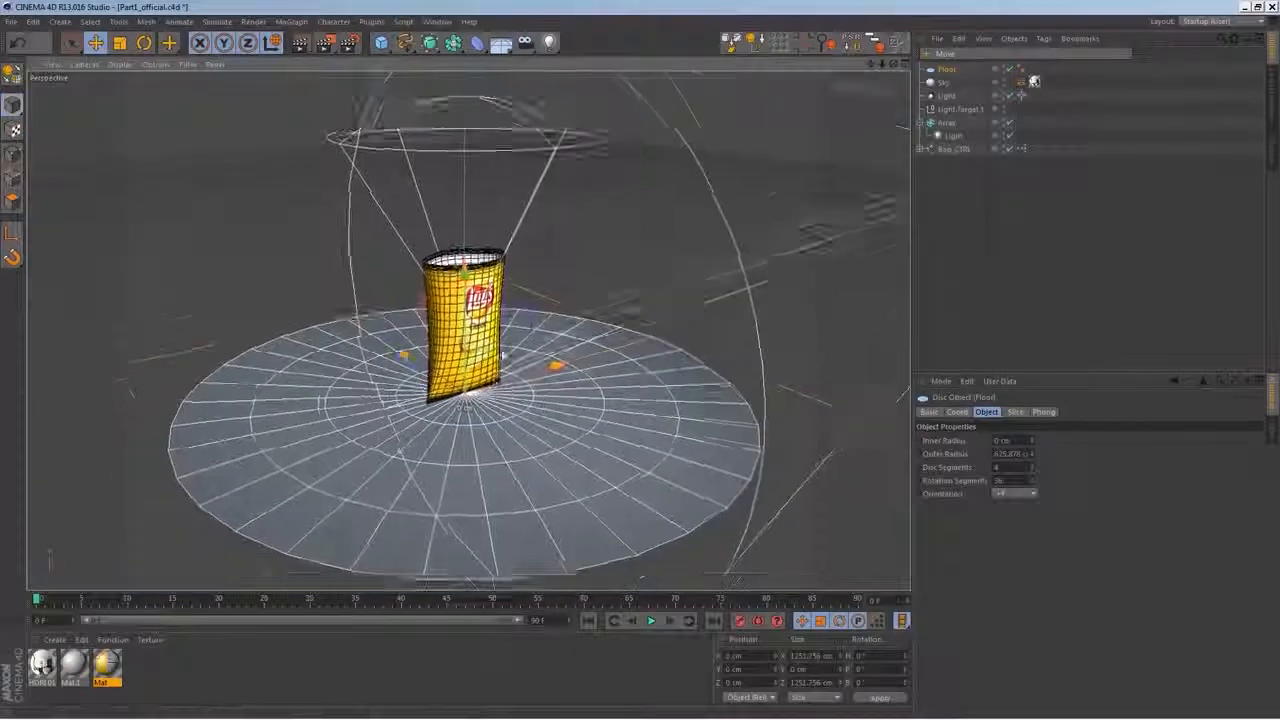
mouse_move(651, 329)
mouse_down()
mouse_move(617, 346)
mouse_move(640, 340)
mouse_up()
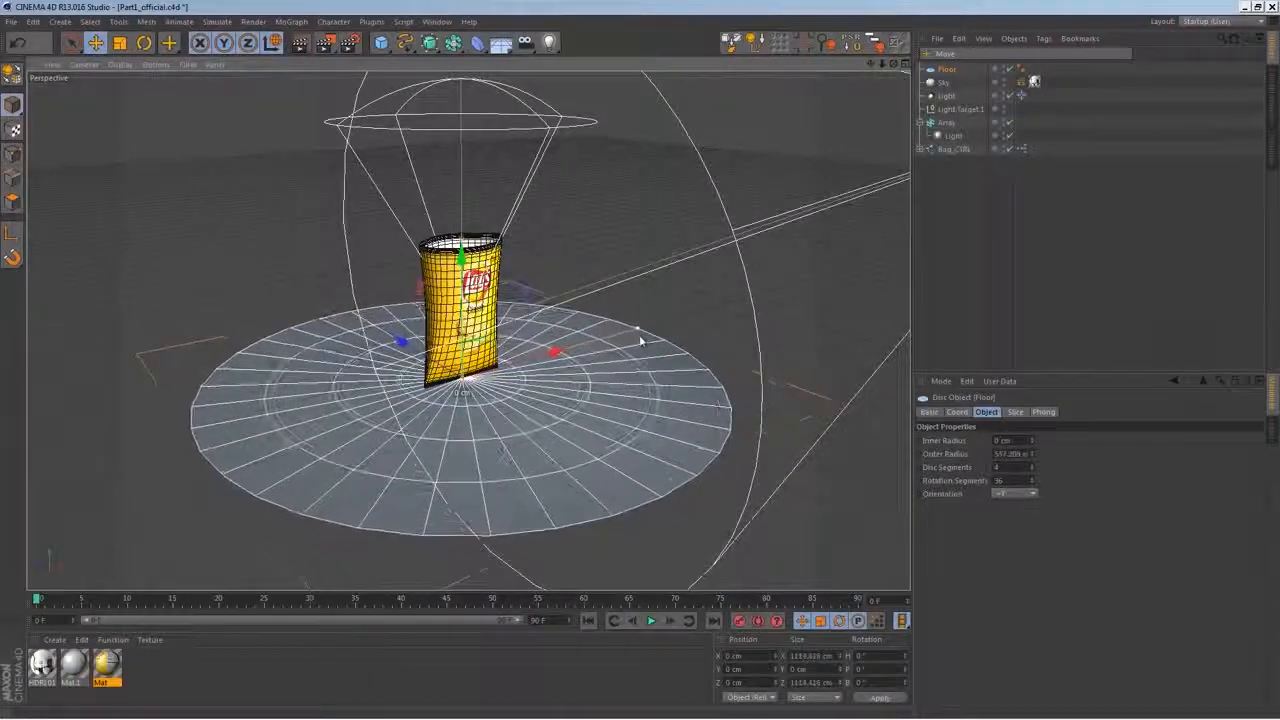
drag(362, 400, 362, 420)
key(ctrl+z)
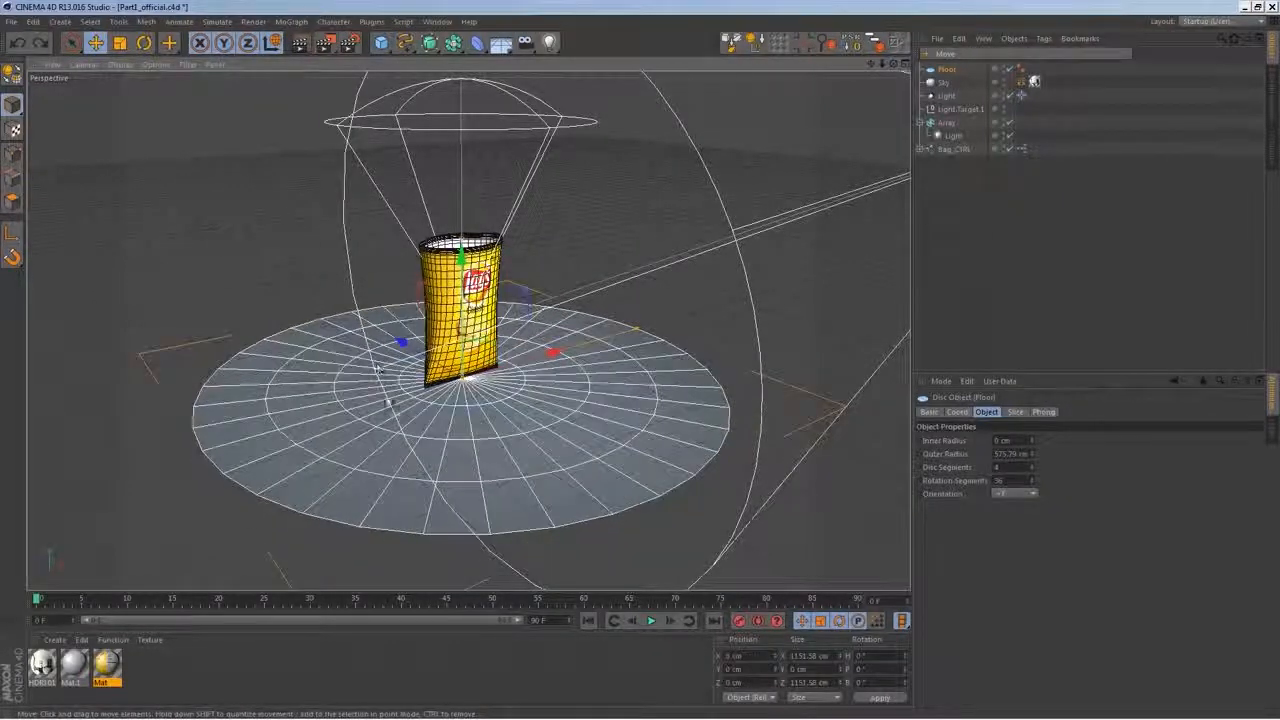
drag(640, 337, 665, 330)
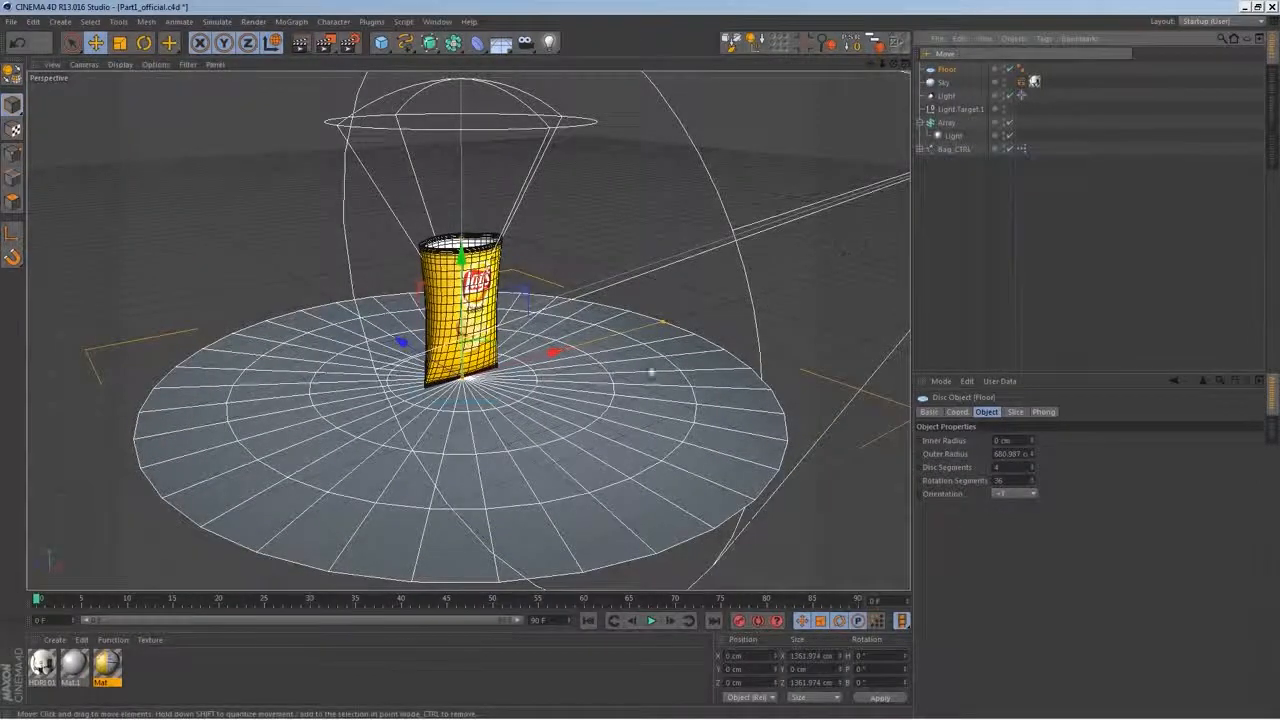
alt+middle_drag(524, 400, 559, 350)
alt+right_drag(559, 350, 522, 300)
Create a new material and name it Floor
click(230, 678)
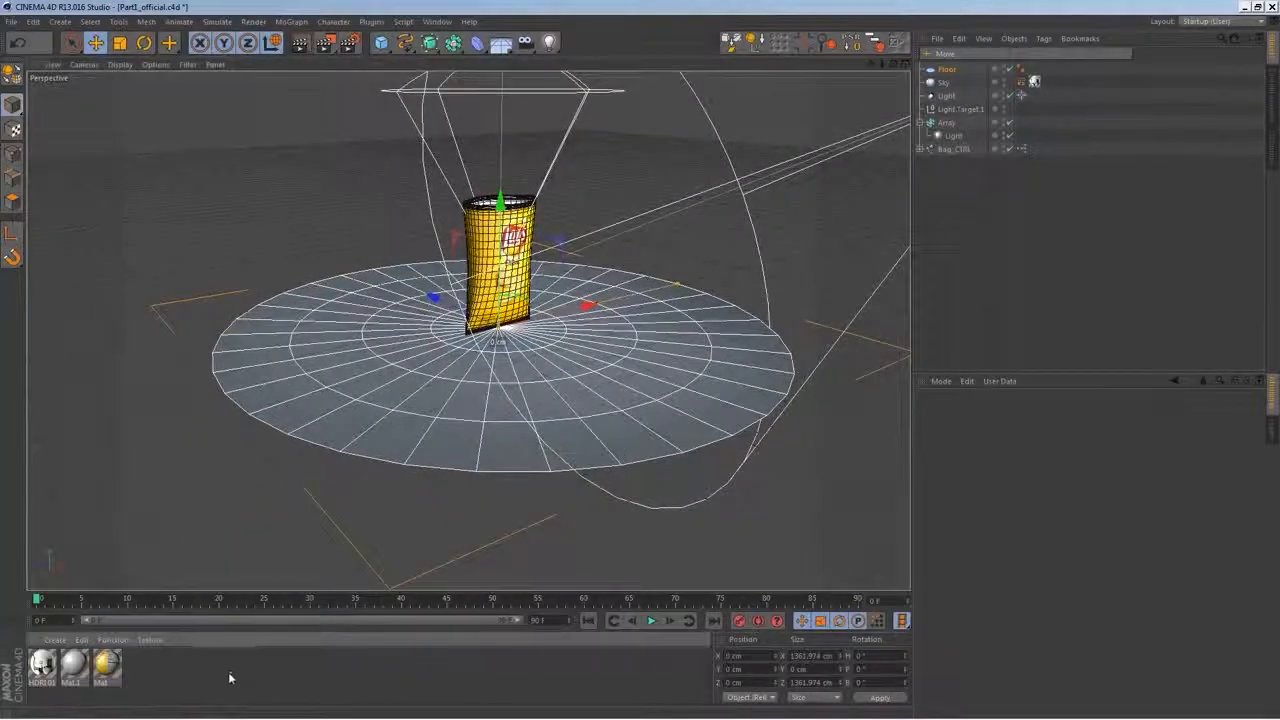
double_click(230, 678)
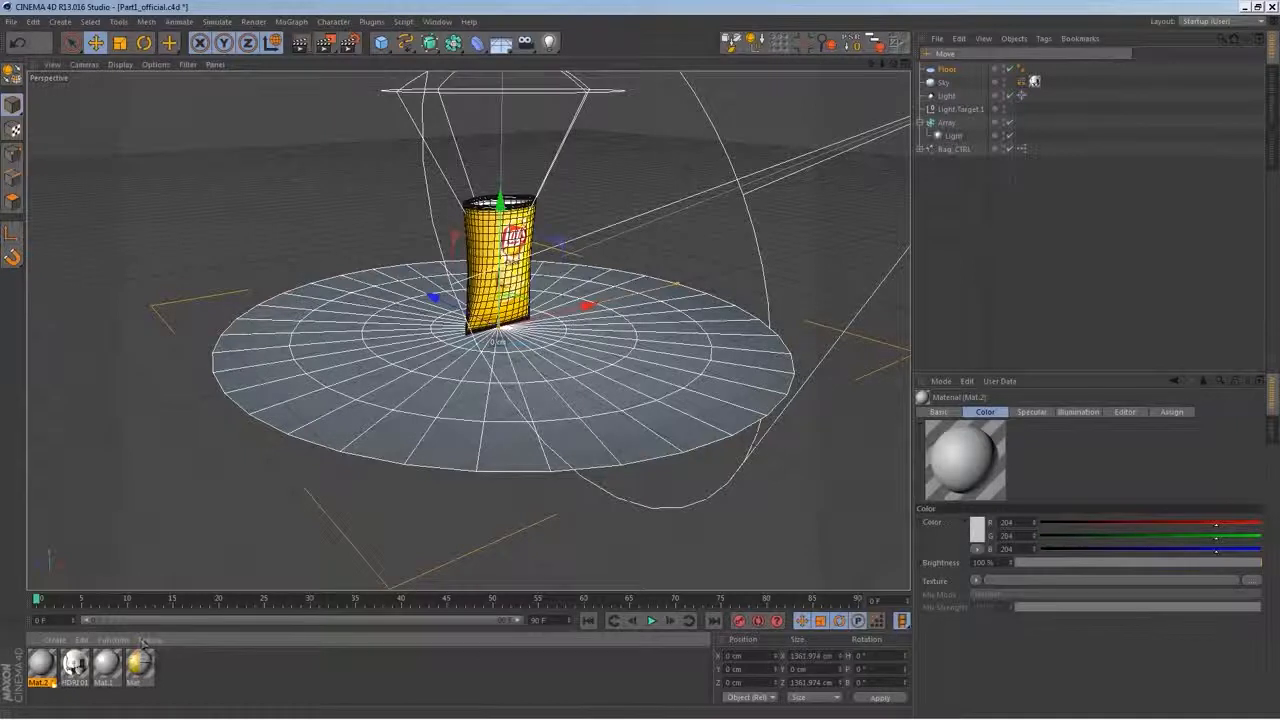
text(F)
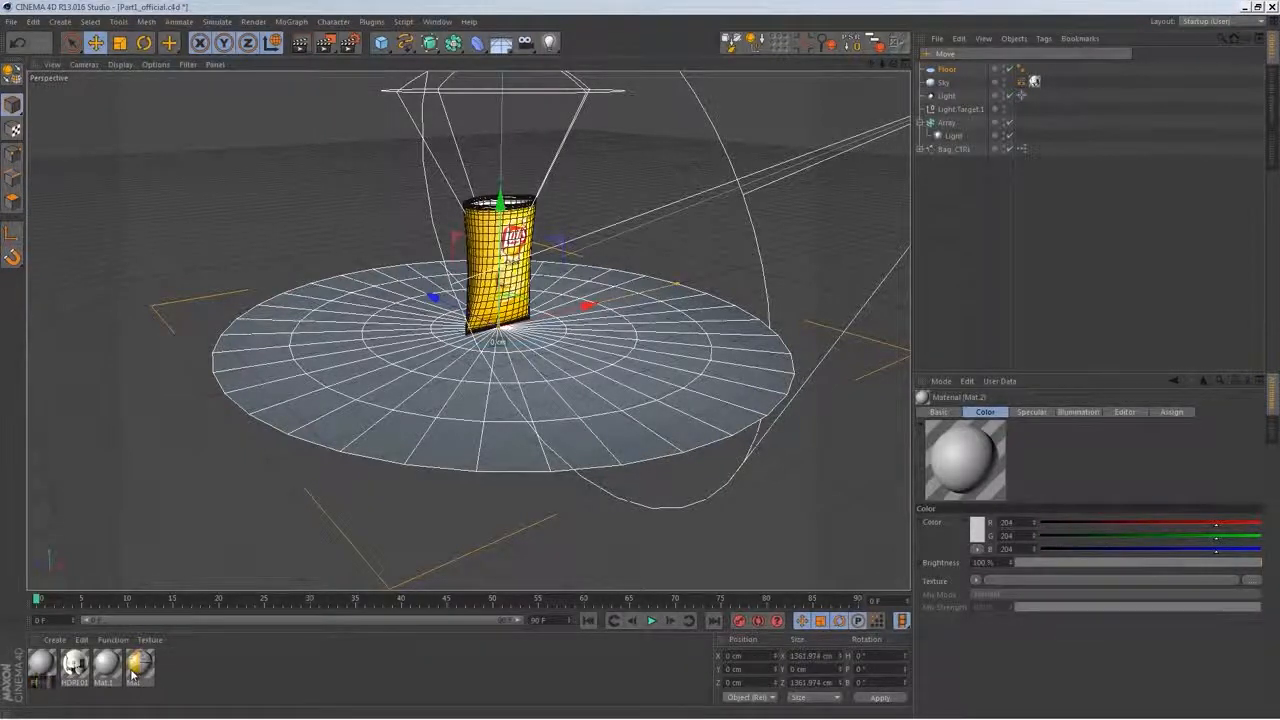
text(loor)
key(Return)
Load a Gradient shader as the texture of the Floor material's Color channel
double_click(41, 663)
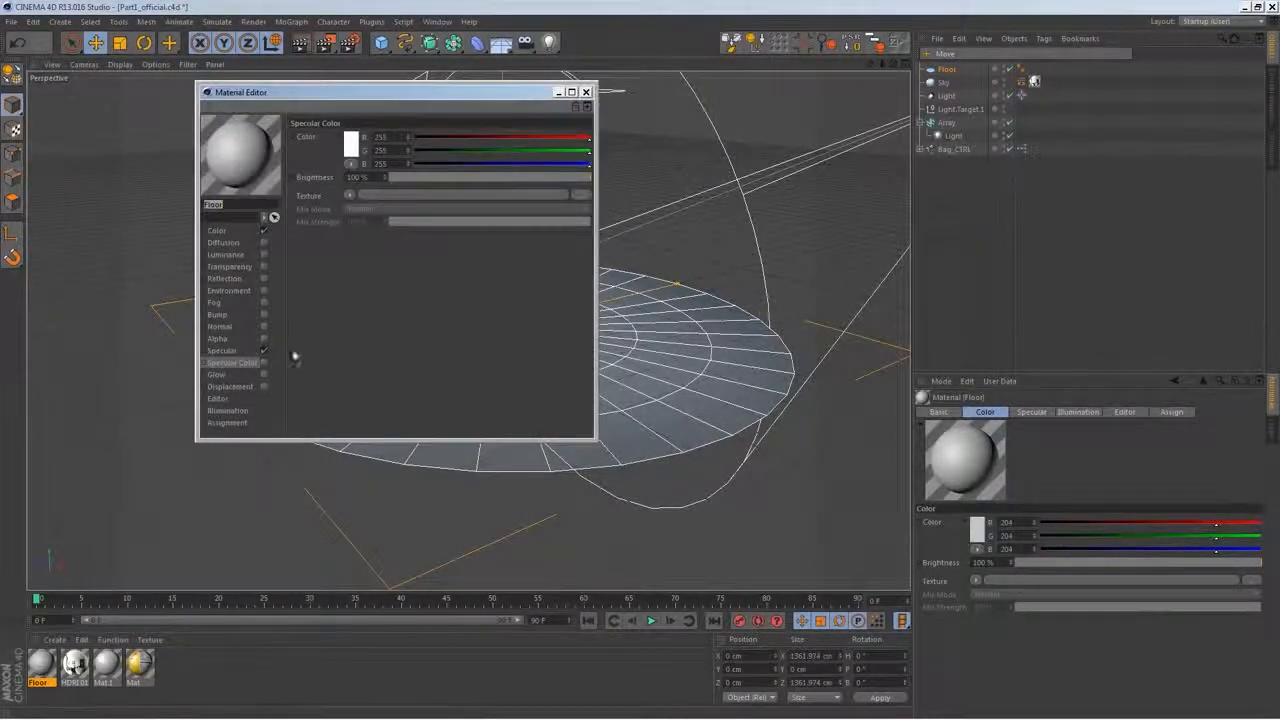
click(240, 229)
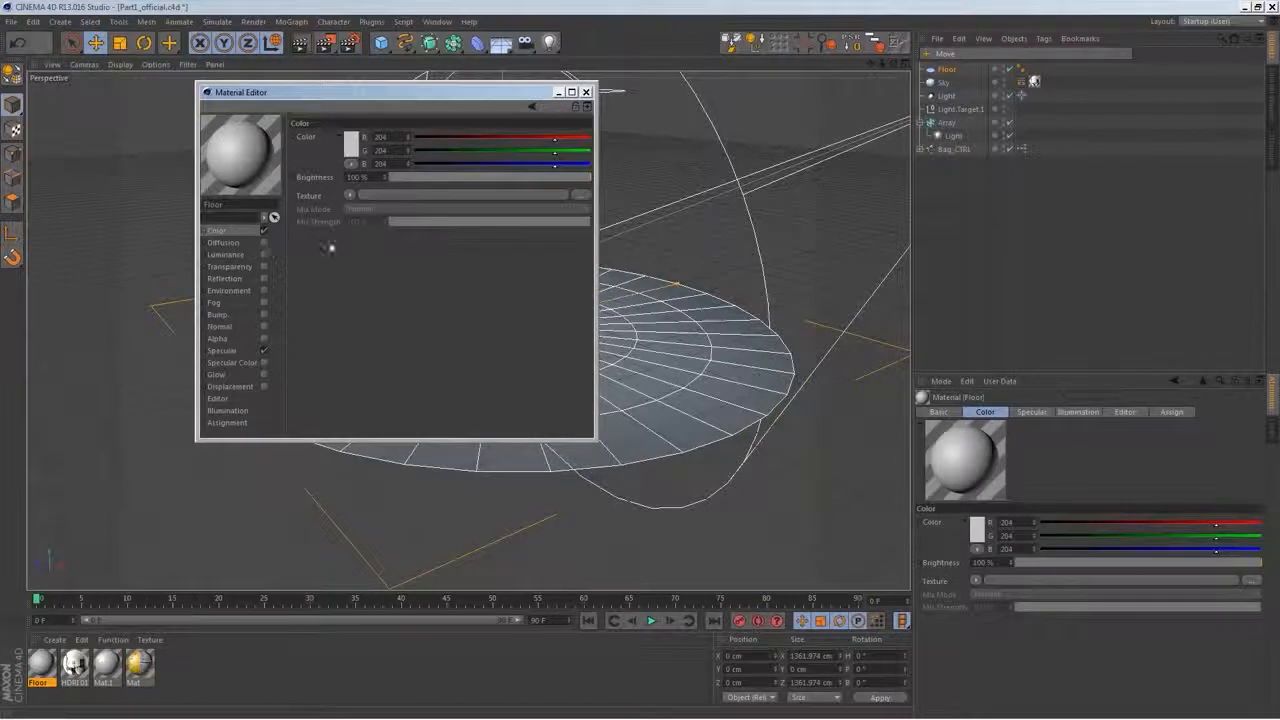
click(348, 194)
click(353, 340)
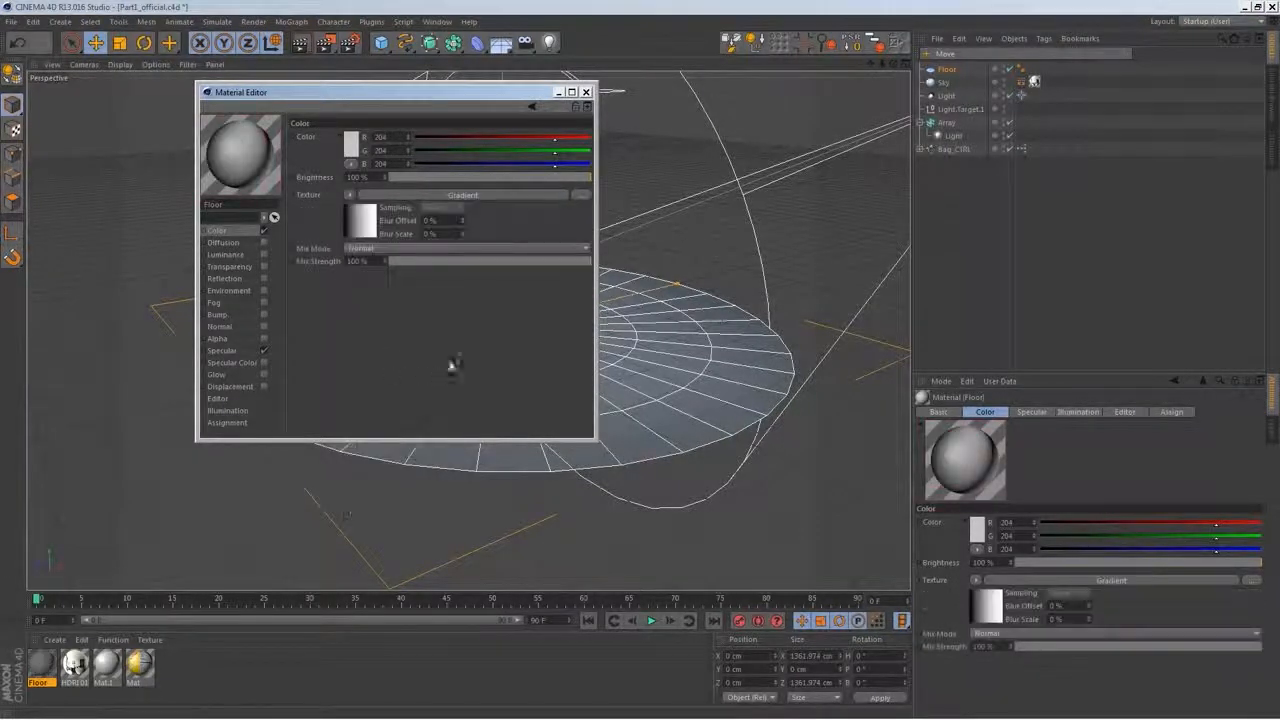
Set the Floor material's gradient type to 2D - Circular and invert its knots so white sits at the centre
click(374, 224)
click(366, 250)
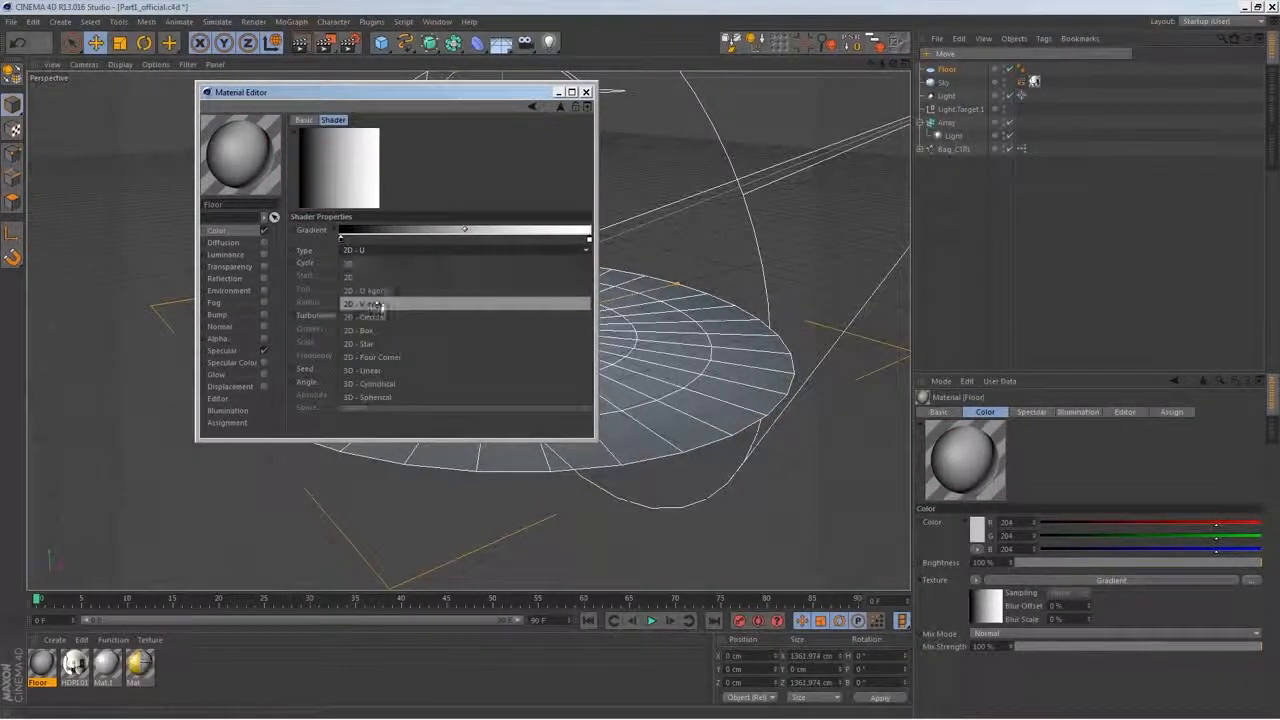
click(368, 316)
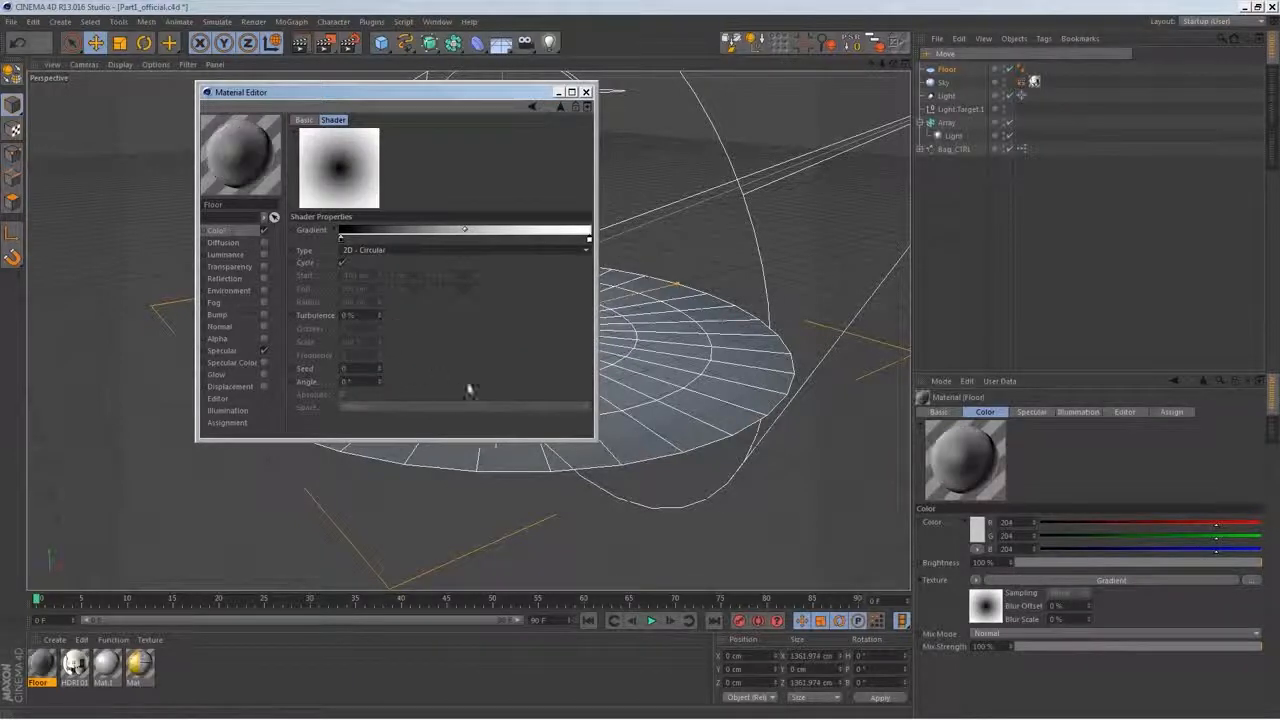
right_click(401, 238)
click(420, 264)
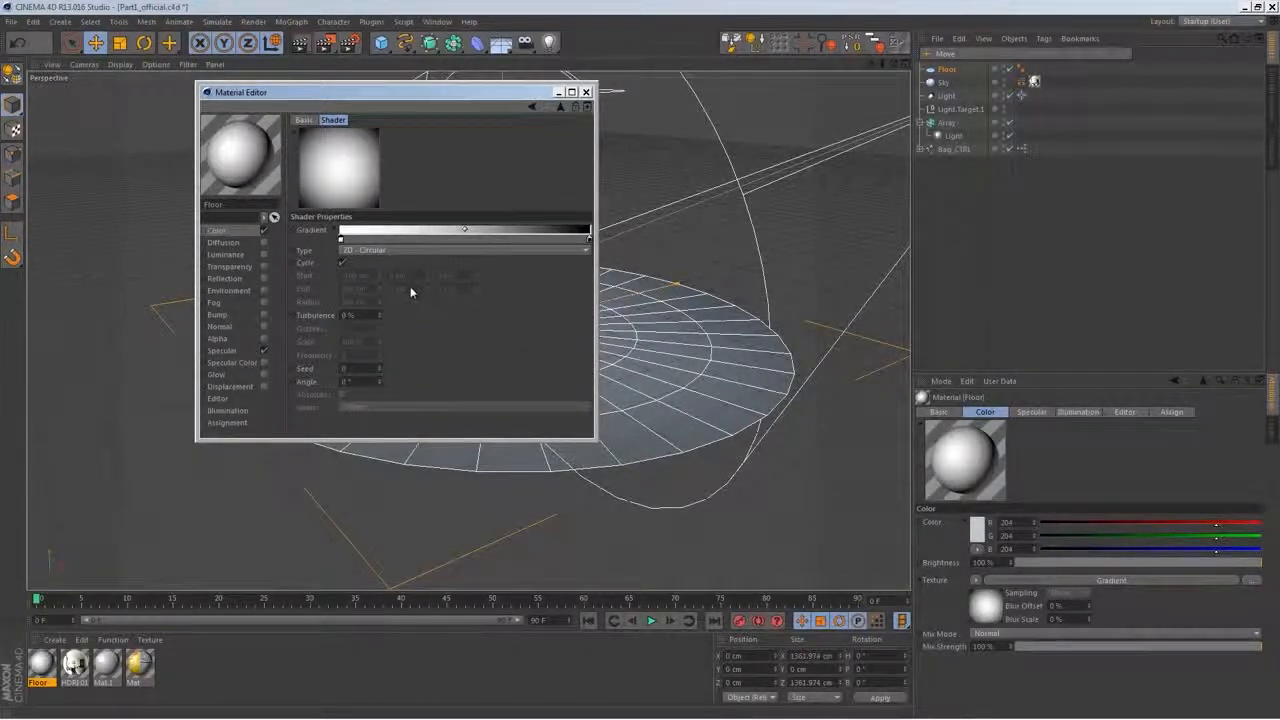
Change the gradient's white centre knot to a saturated blue, about RGB 0, 111, 208
double_click(342, 241)
click(382, 194)
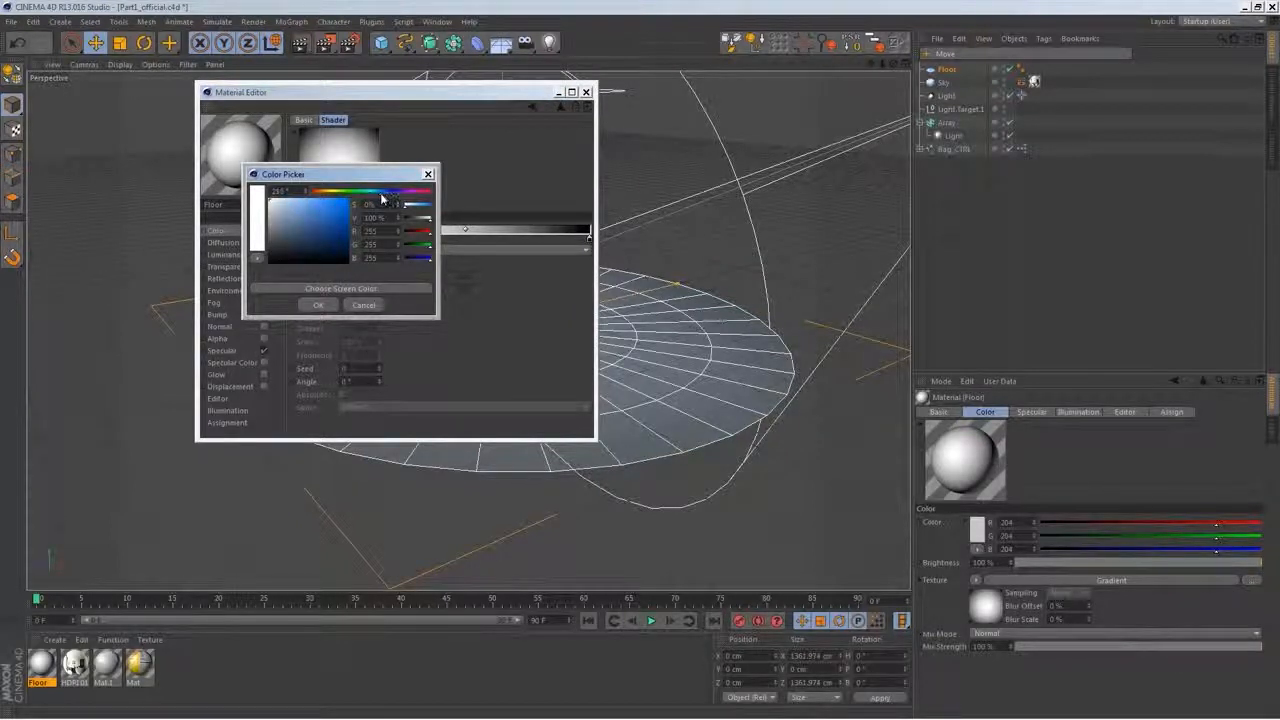
drag(357, 220, 355, 213)
click(317, 305)
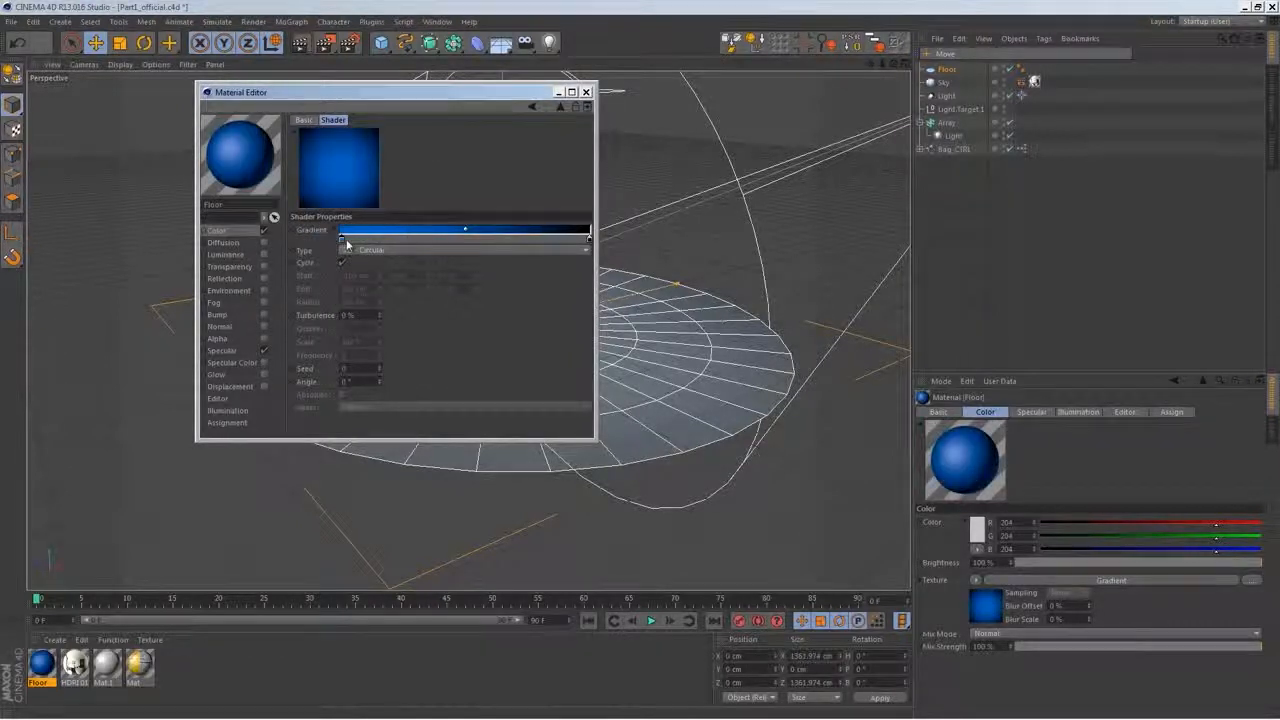
Replace the gradient's black outer knot with a dark shade of the same blue and close the material
drag(588, 237, 586, 290)
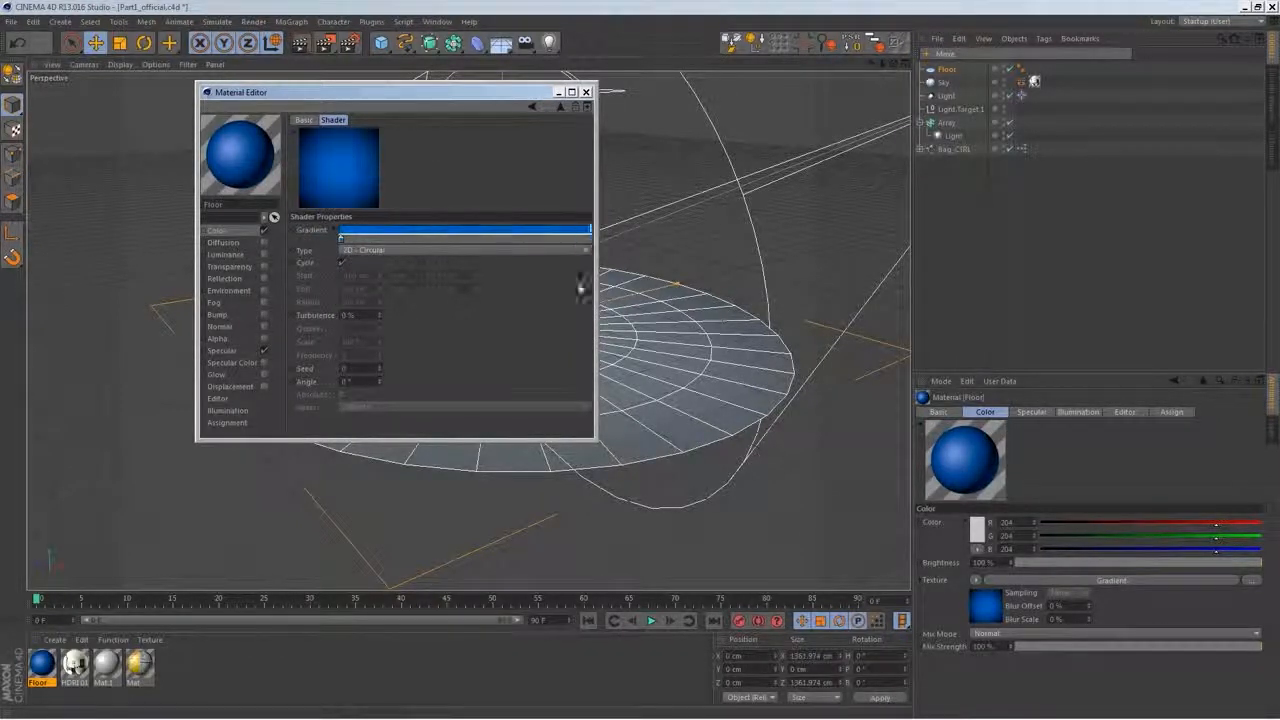
double_click(588, 238)
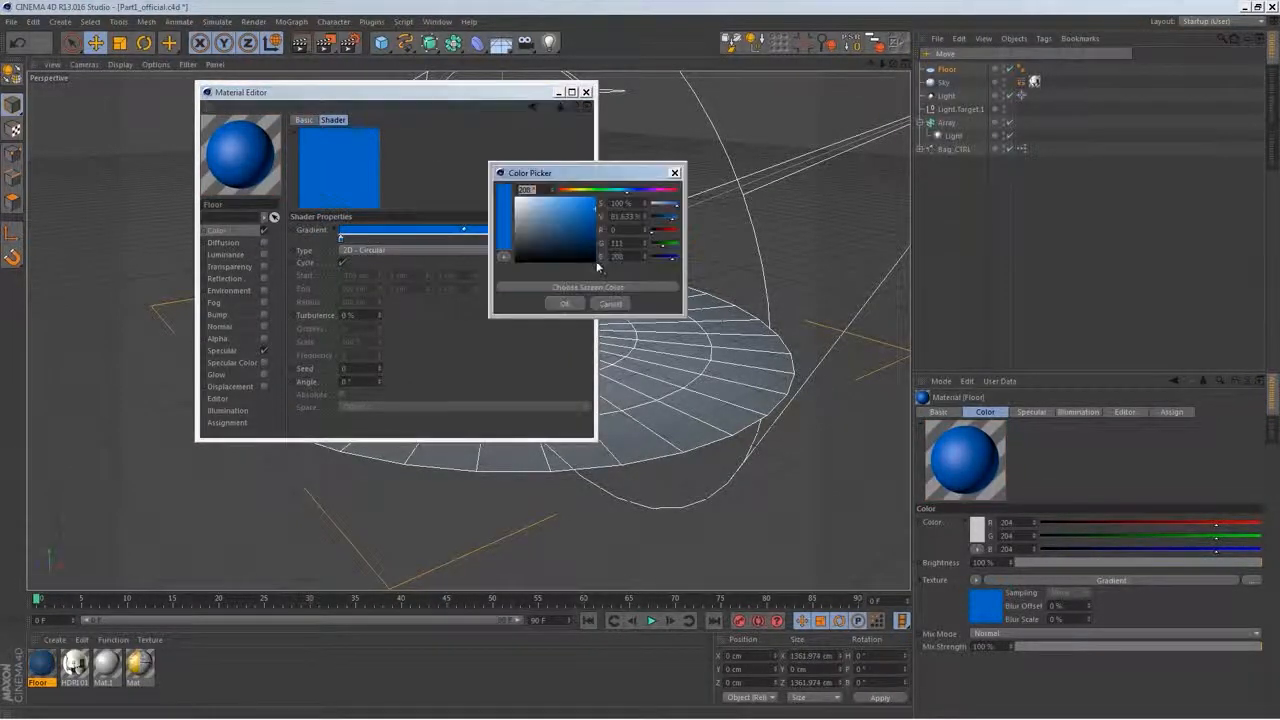
drag(668, 224, 660, 226)
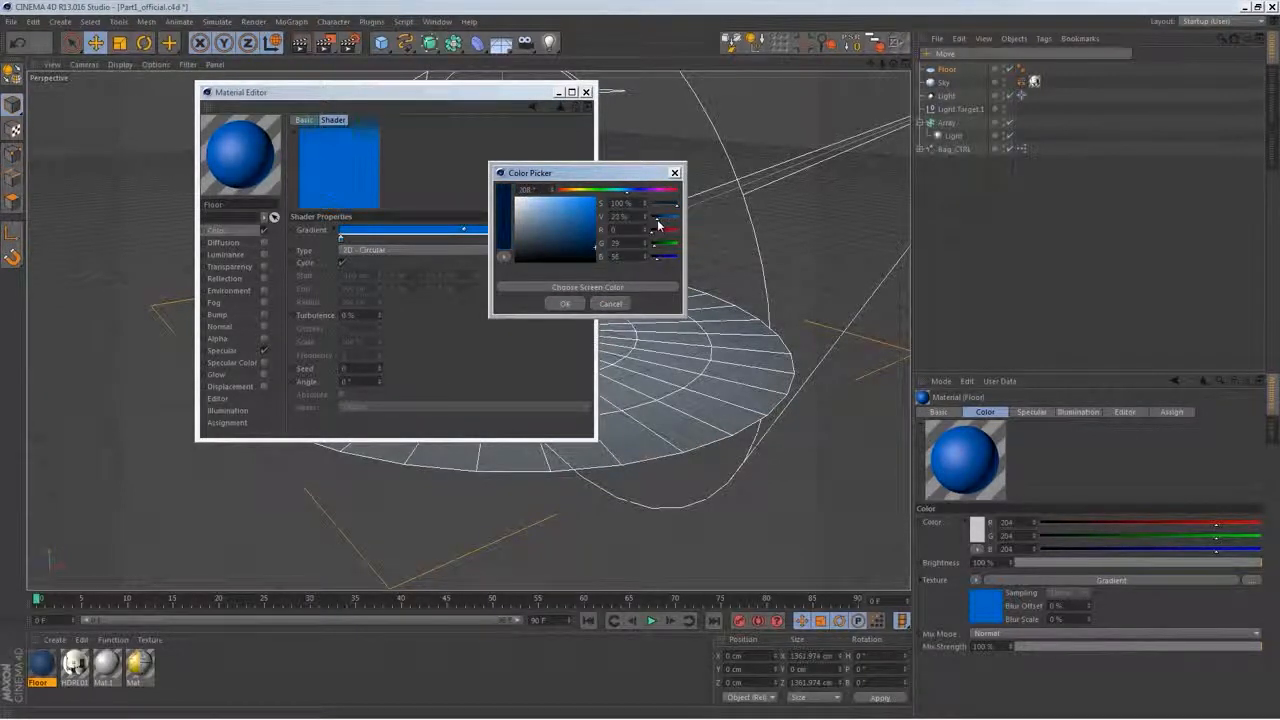
click(567, 303)
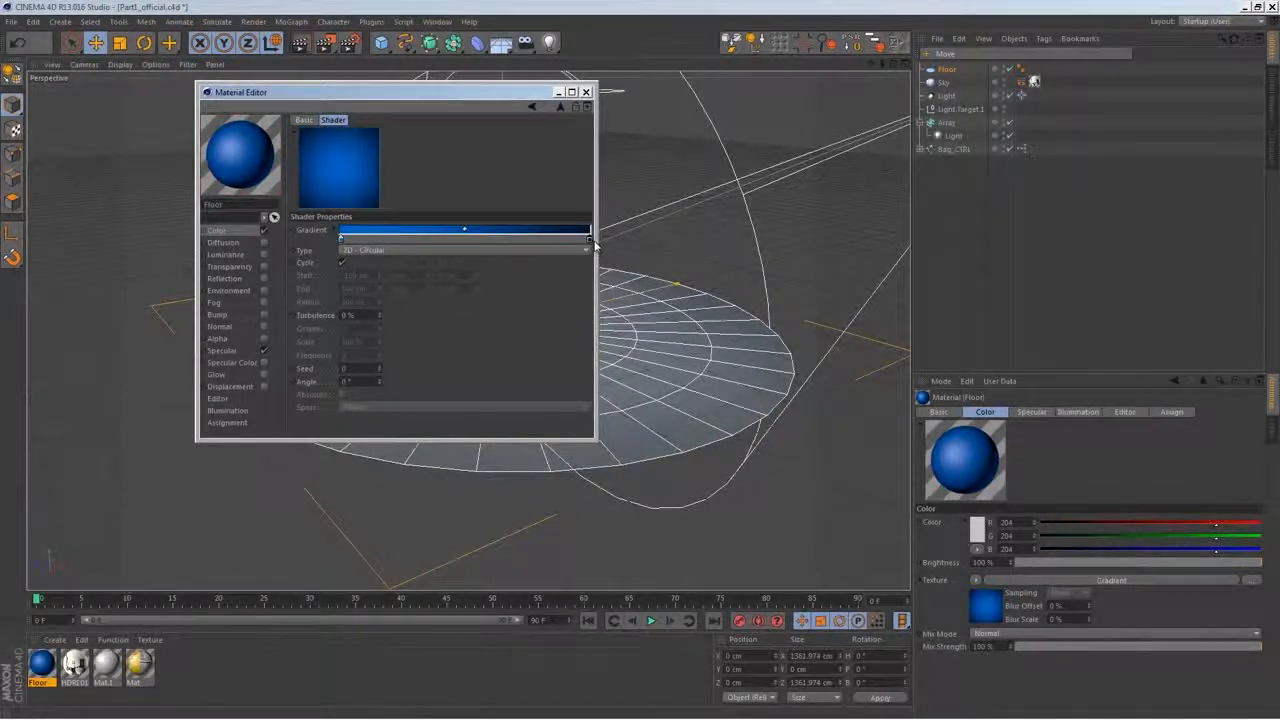
click(586, 92)
Add a Background object to the scene and apply the blue Floor material to it
click(502, 46)
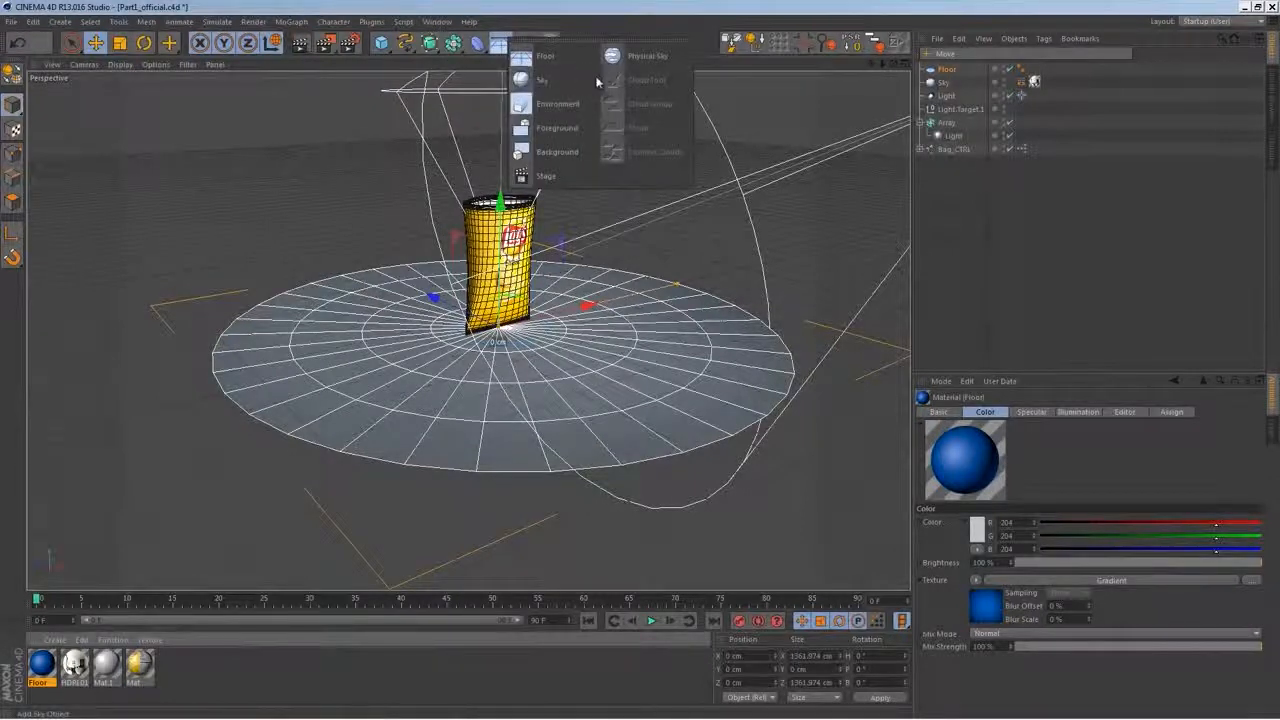
click(558, 152)
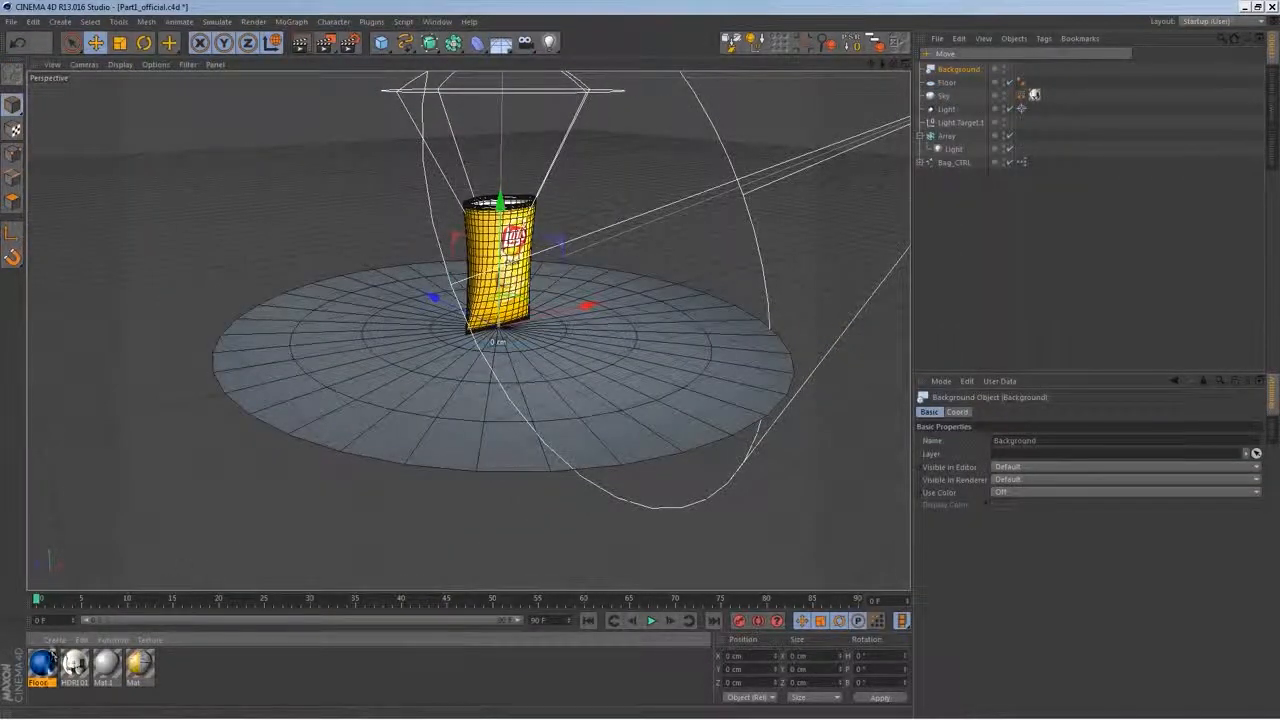
drag(42, 660, 172, 550)
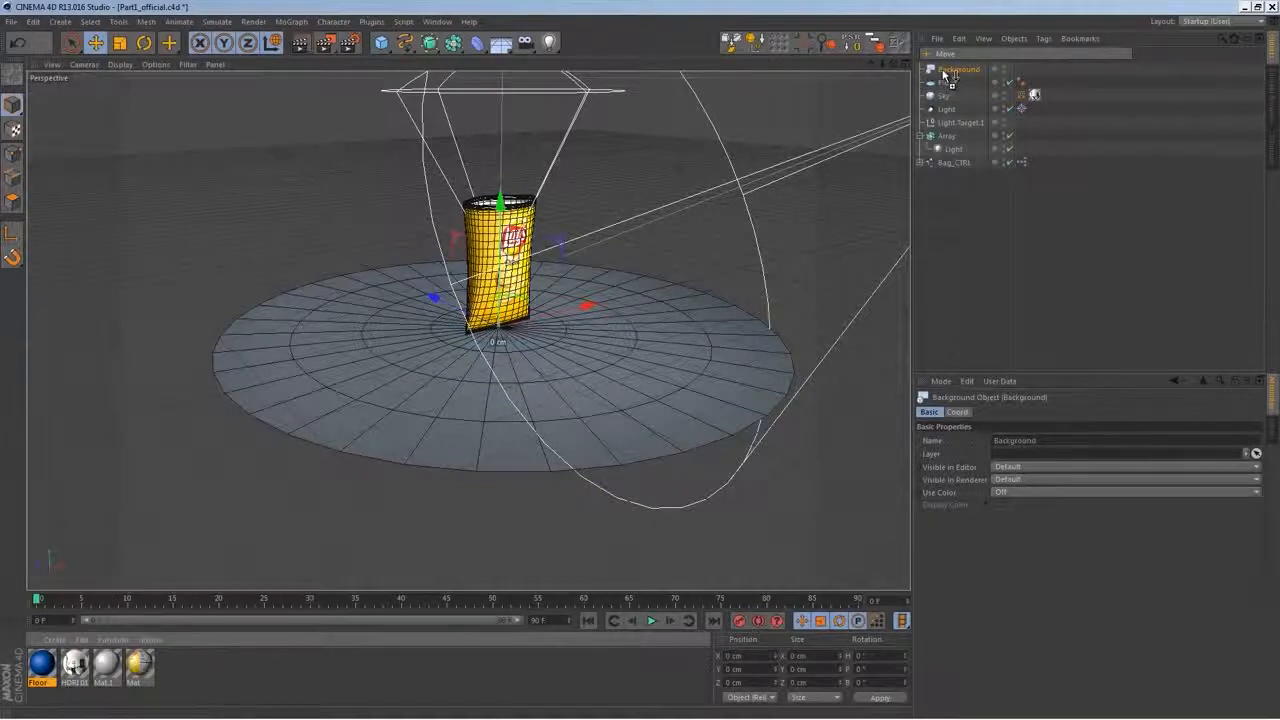
drag(945, 75, 947, 73)
Disable the Specular channel of the Floor material and render a preview of the perspective view
double_click(42, 662)
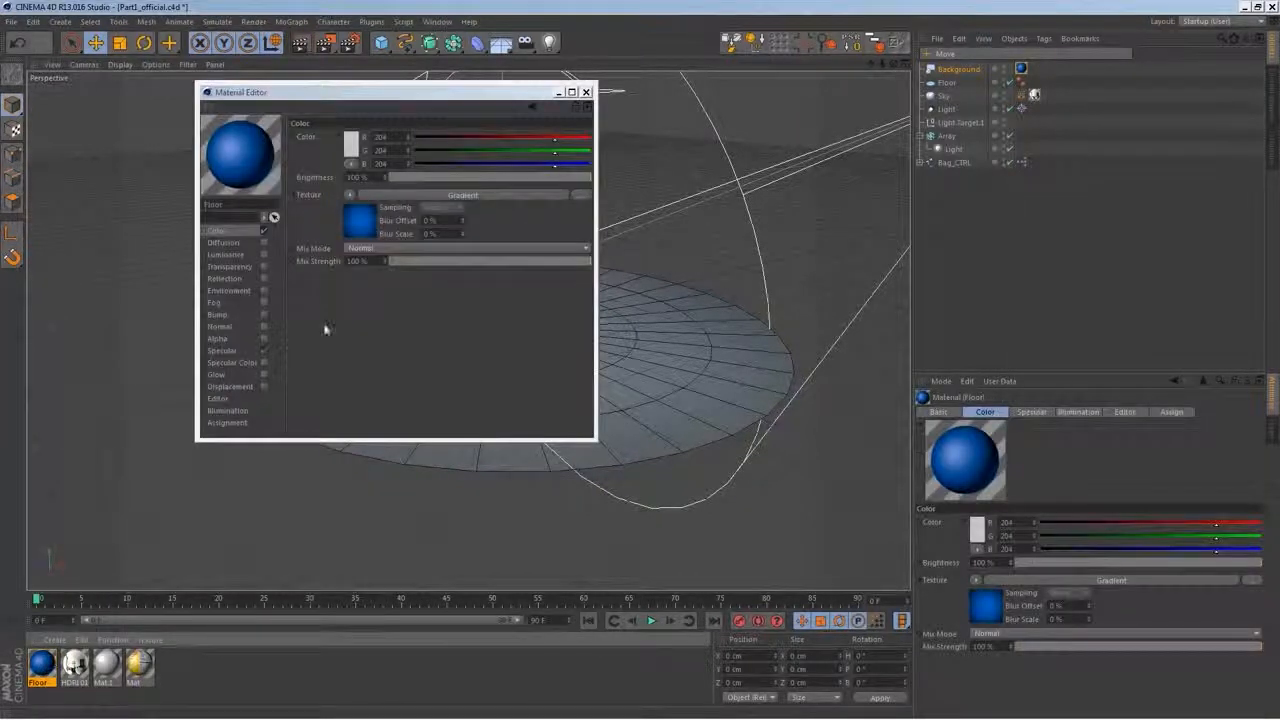
click(265, 351)
click(586, 92)
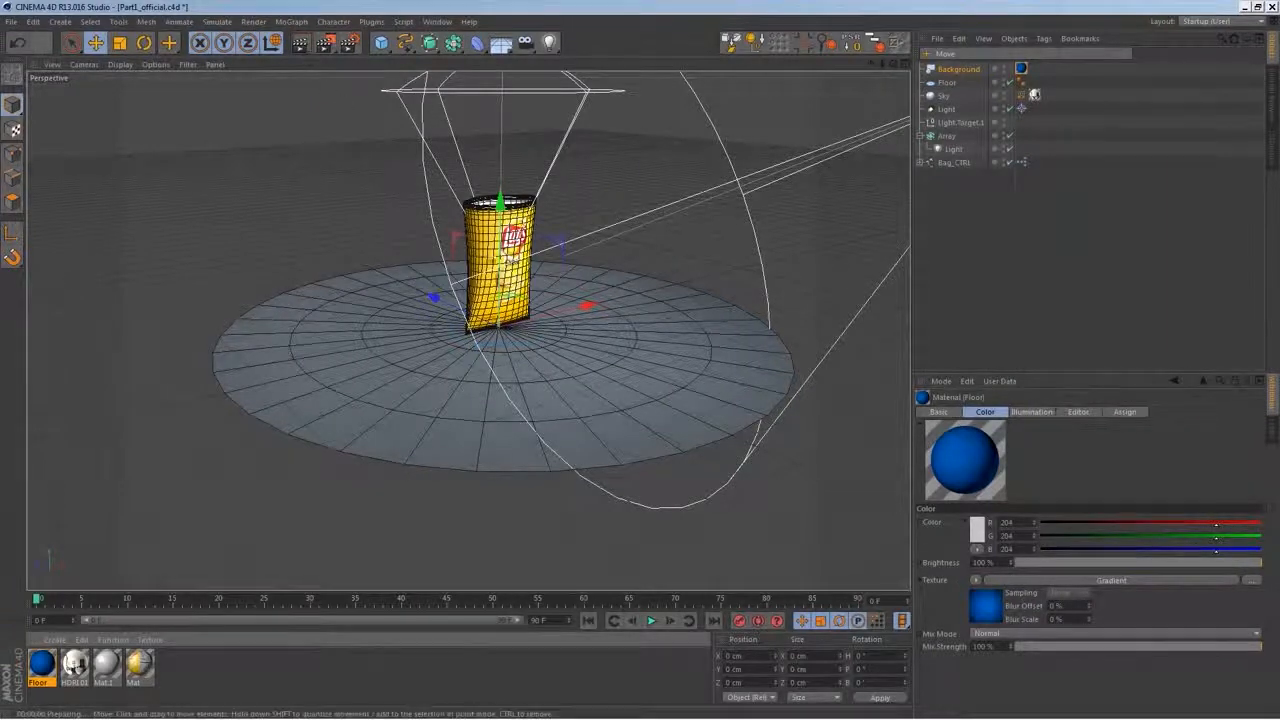
key(alt+r)
key(ctrl+r)
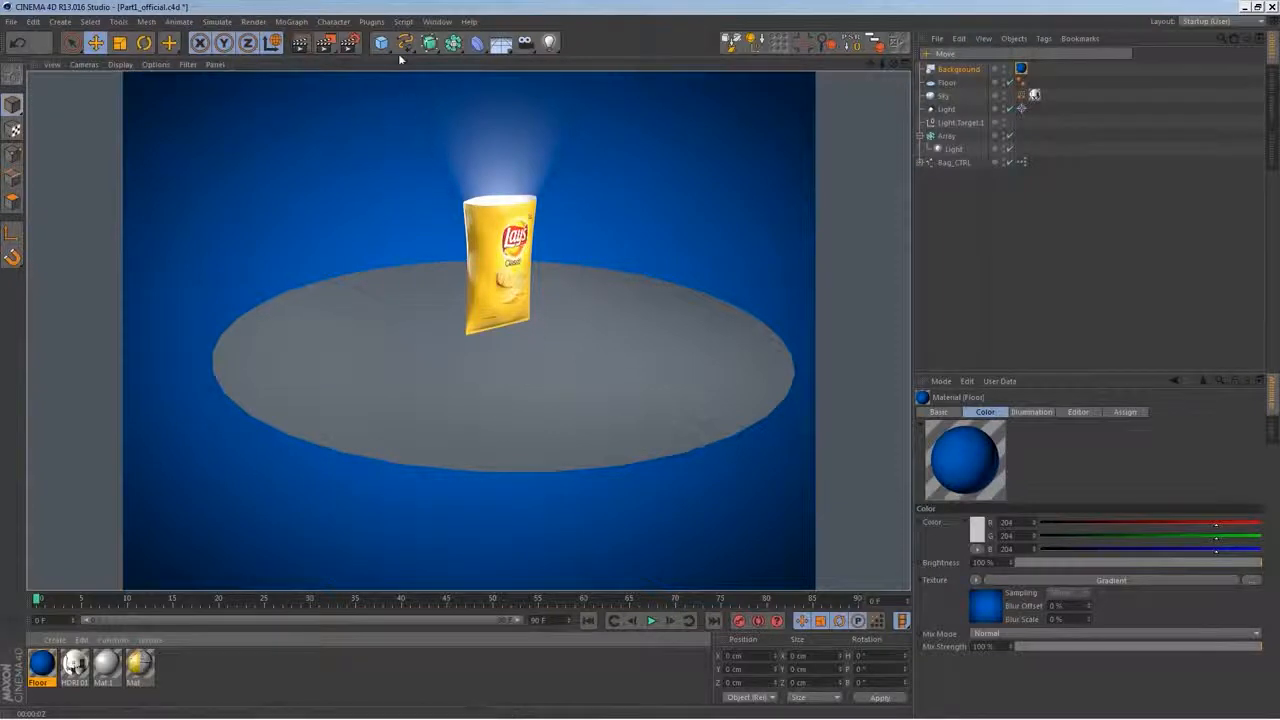
Set the renderer to Physical and the output preset to HDTV 1080 29.97 at 1920 x 1080 pixels
click(348, 42)
click(147, 42)
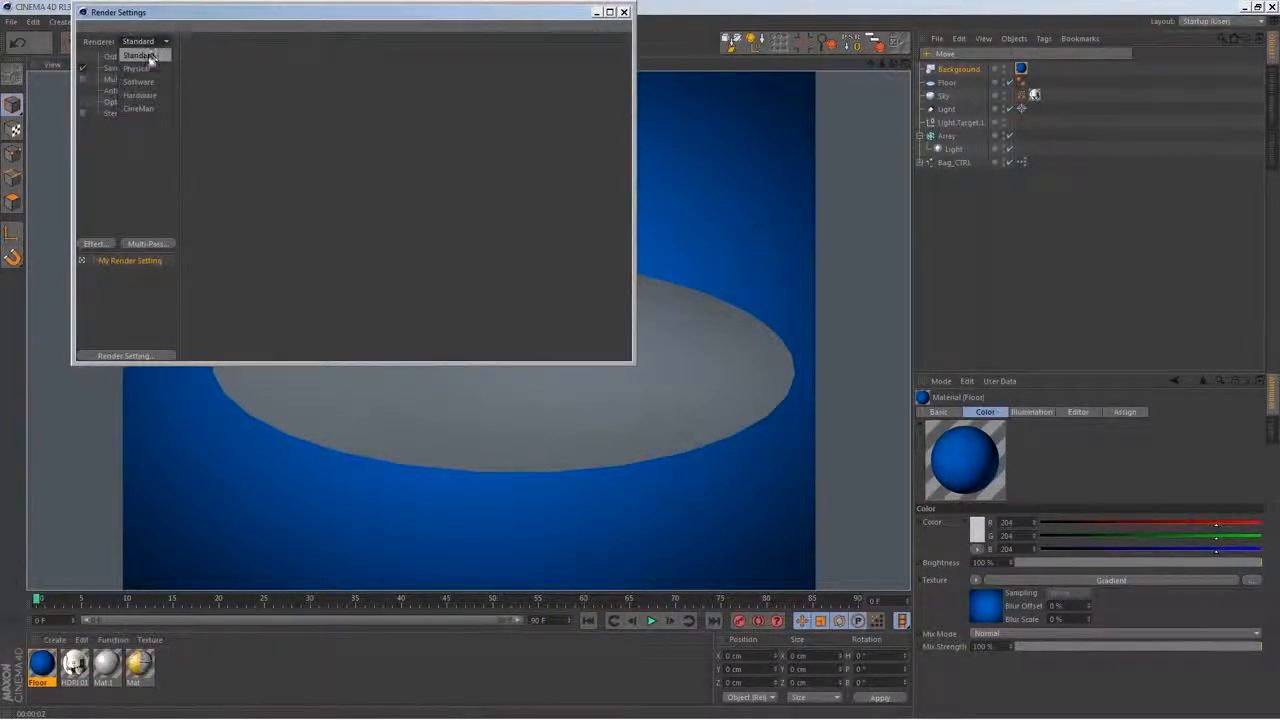
click(150, 68)
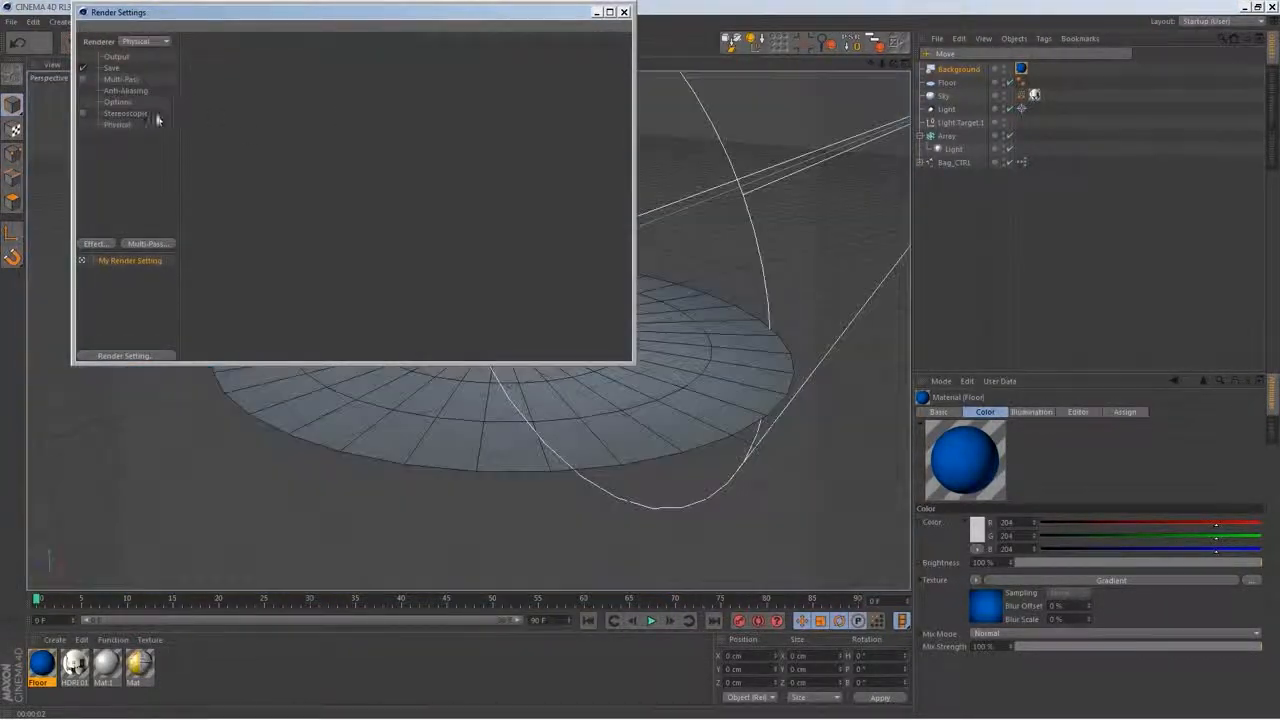
click(197, 56)
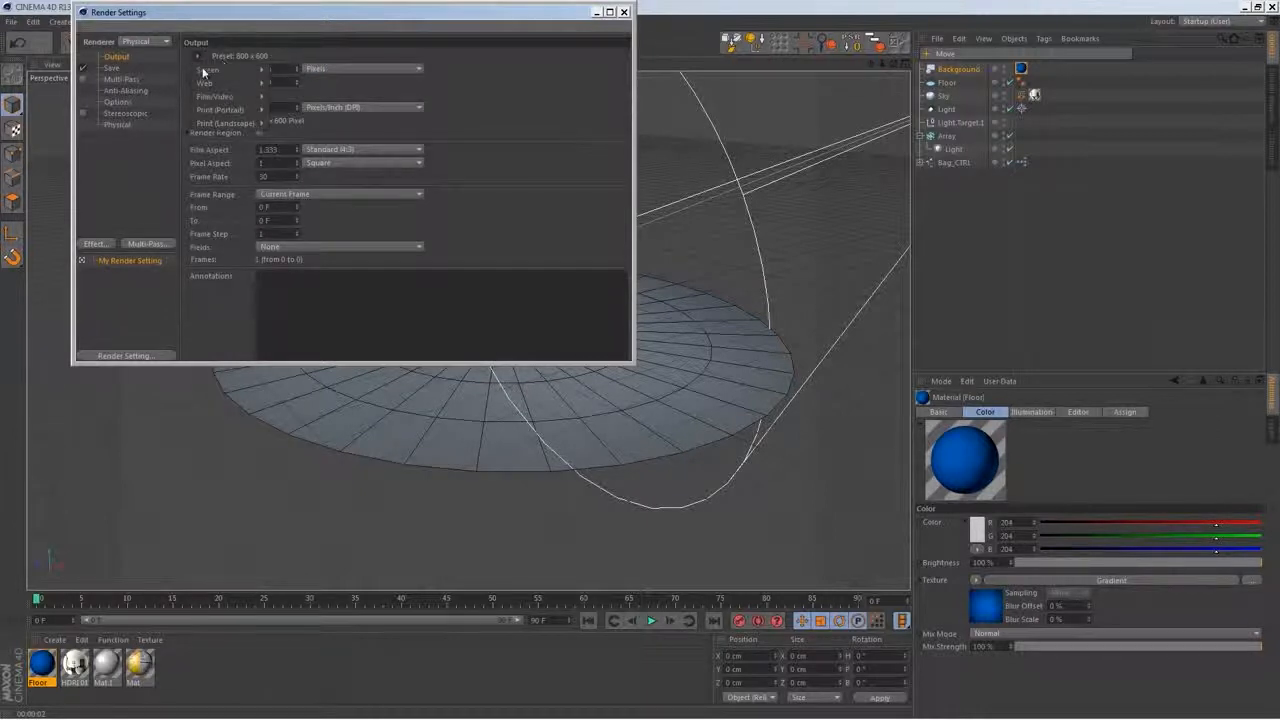
mouse_move(237, 110)
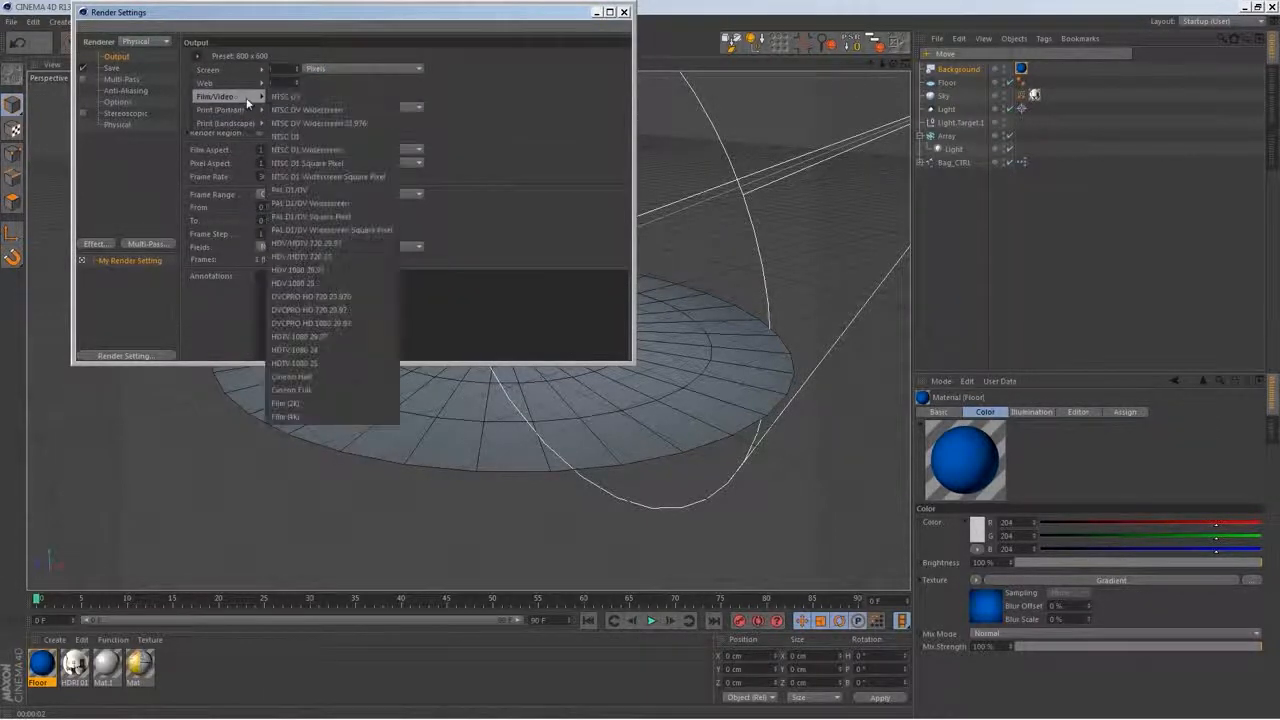
click(348, 345)
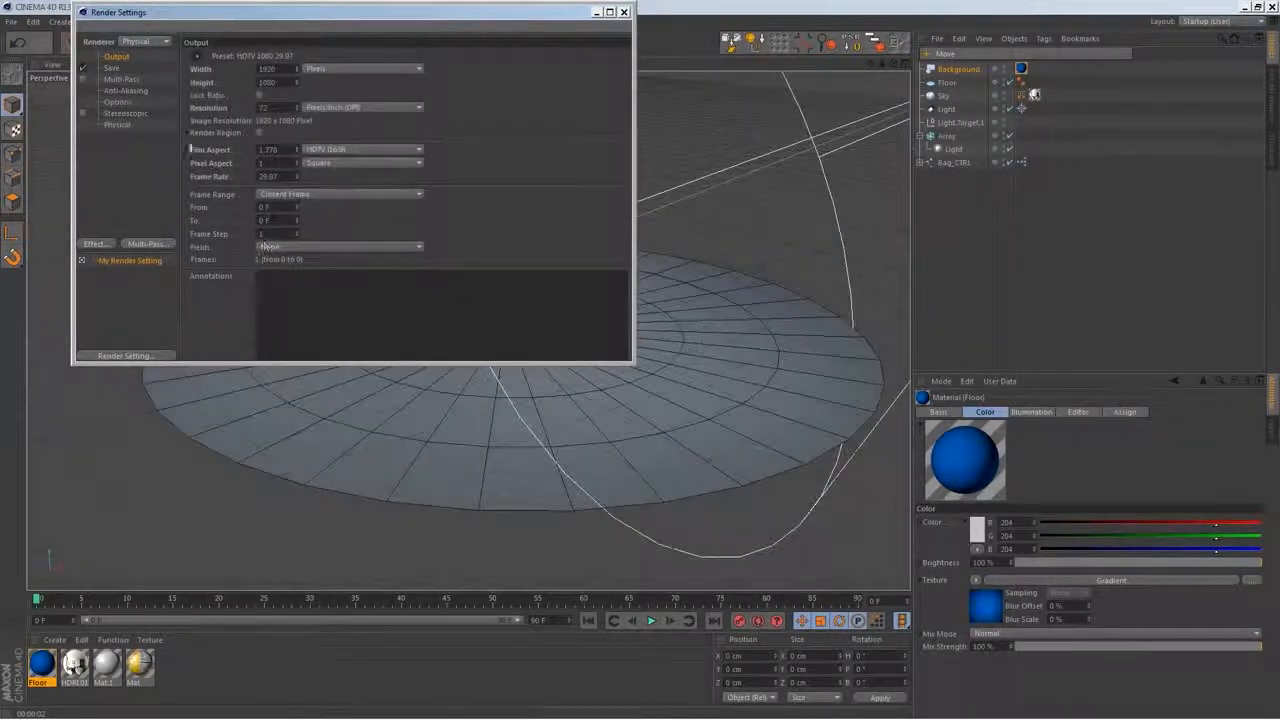
Add the Ambient Occlusion effect to the render settings and return to the output settings
click(126, 91)
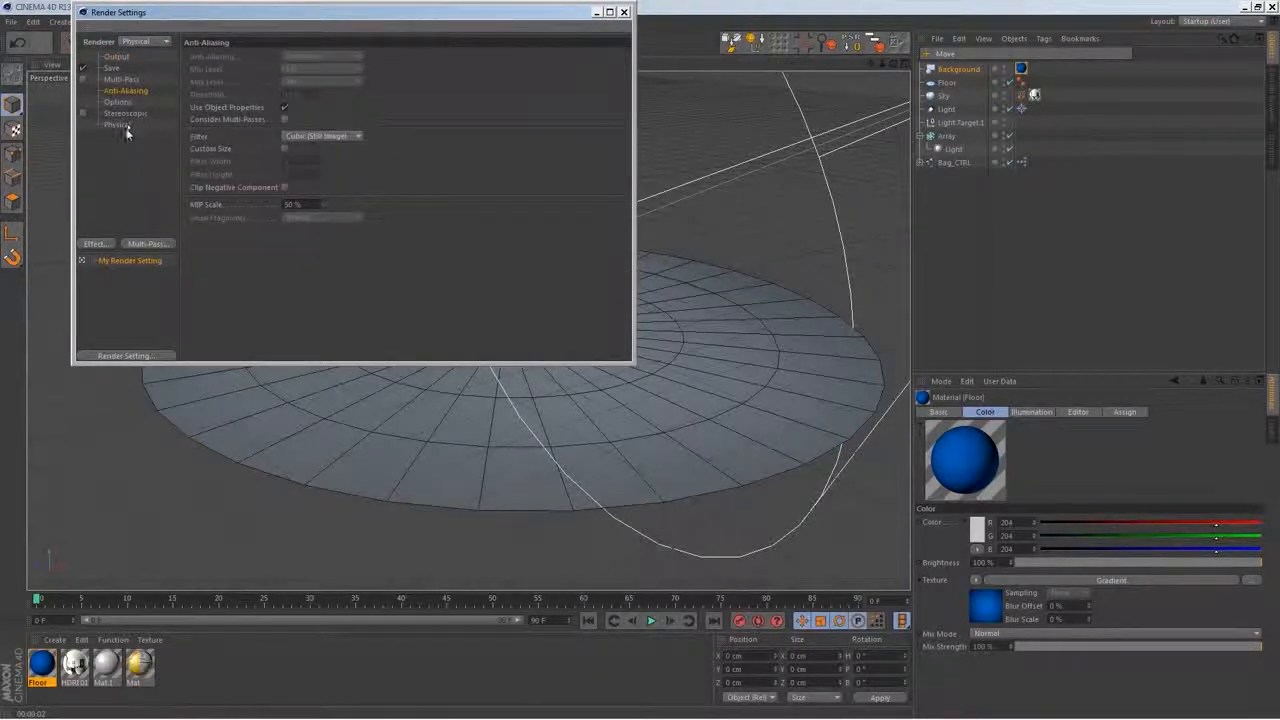
click(96, 243)
click(158, 330)
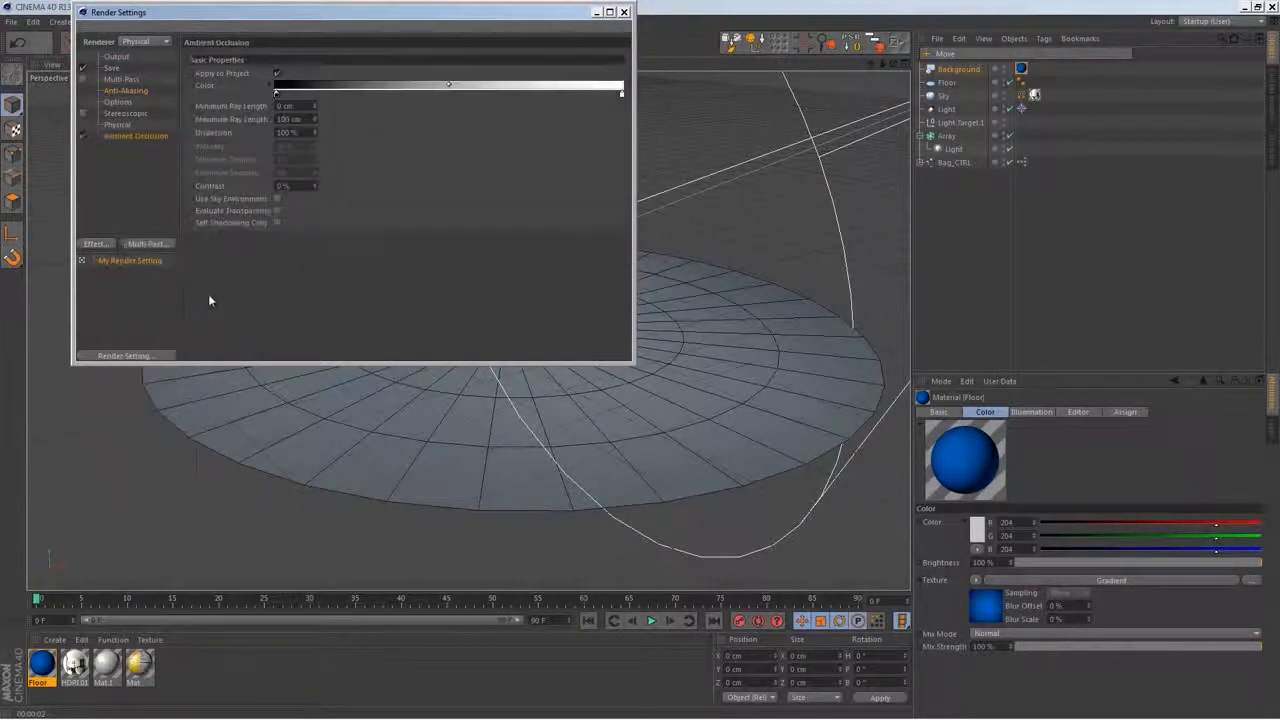
click(127, 58)
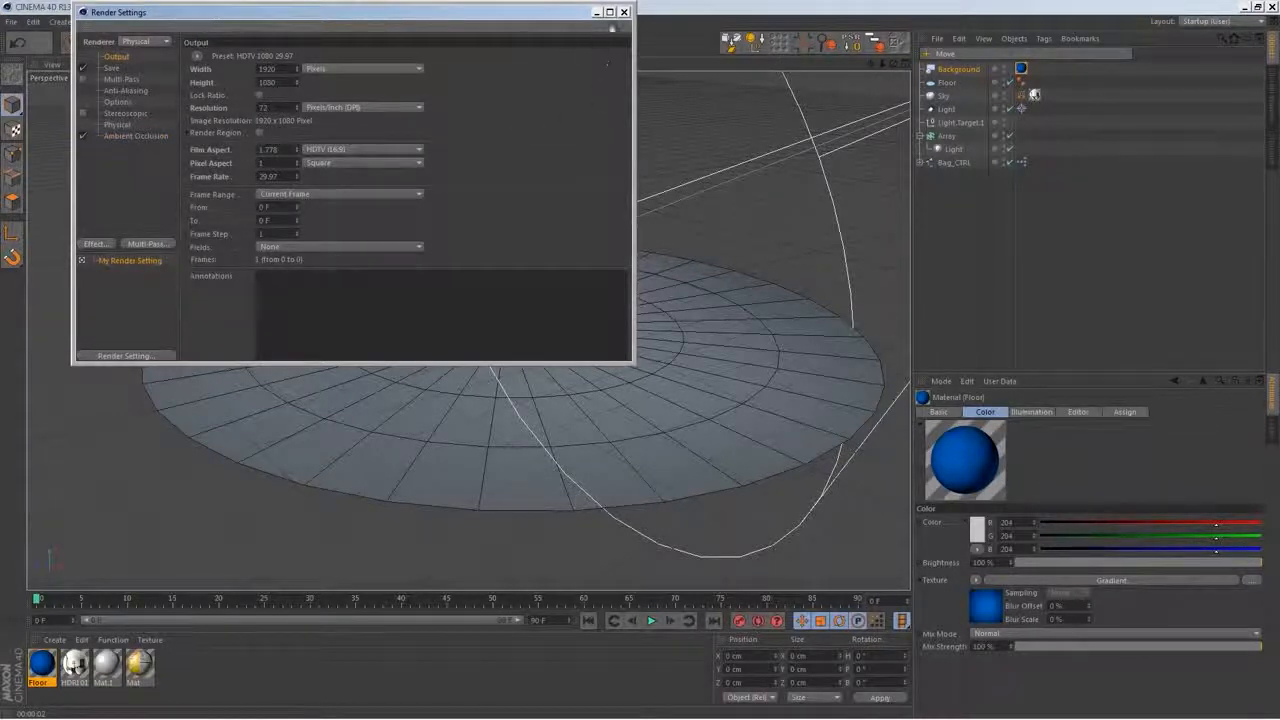
Close the render settings, apply the blue Floor material to the floor disc and render a preview of the view
click(624, 12)
alt+middle_drag(622, 240, 537, 275)
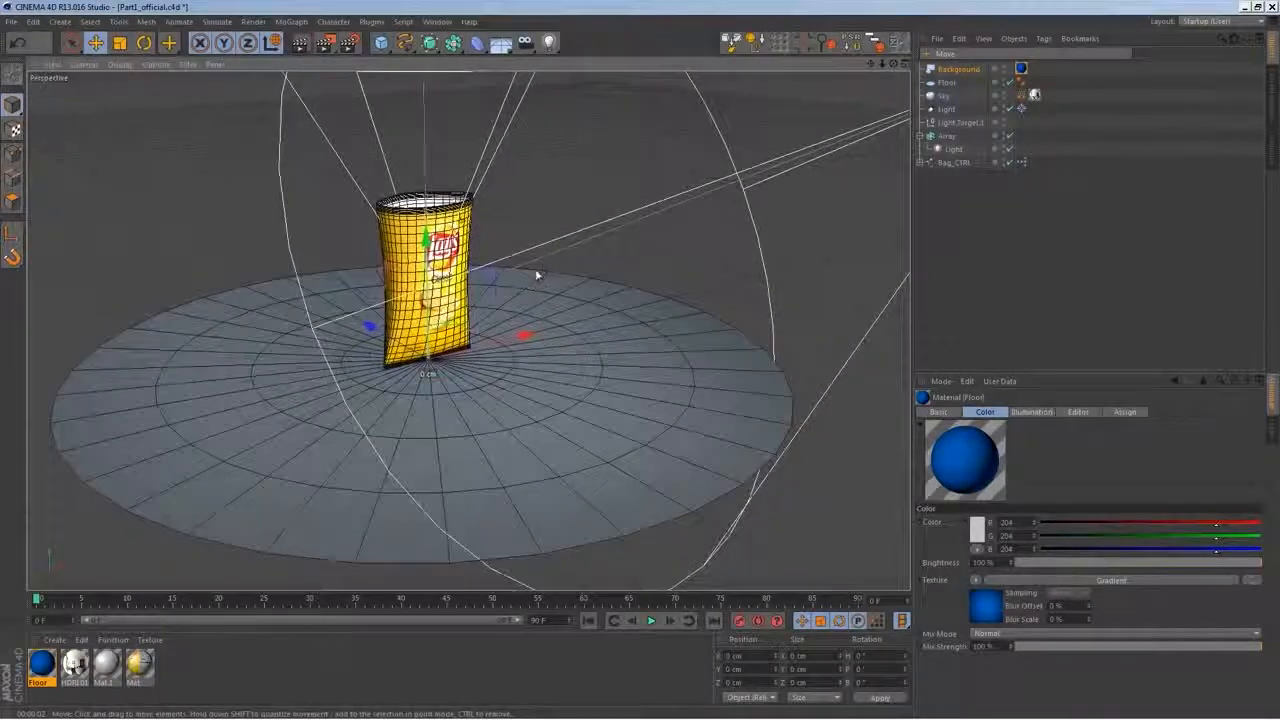
scroll(537, 275, down, 1)
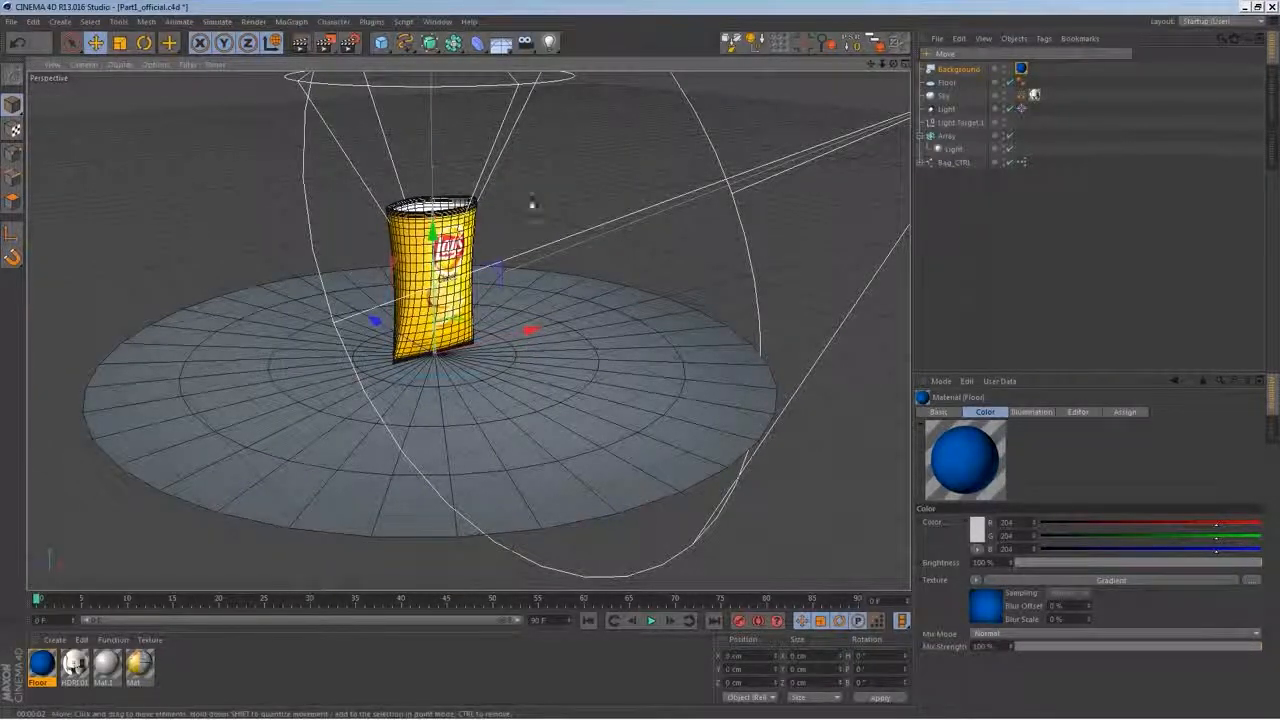
drag(41, 665, 525, 455)
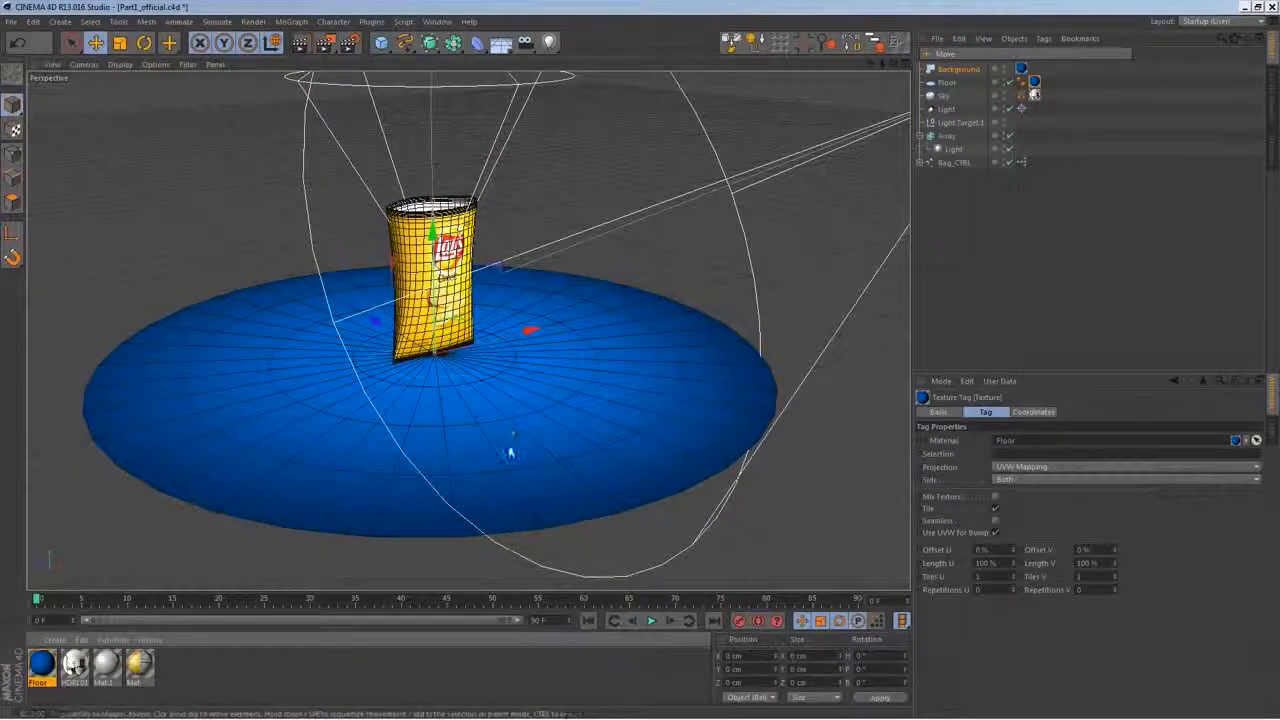
key(ctrl+r)
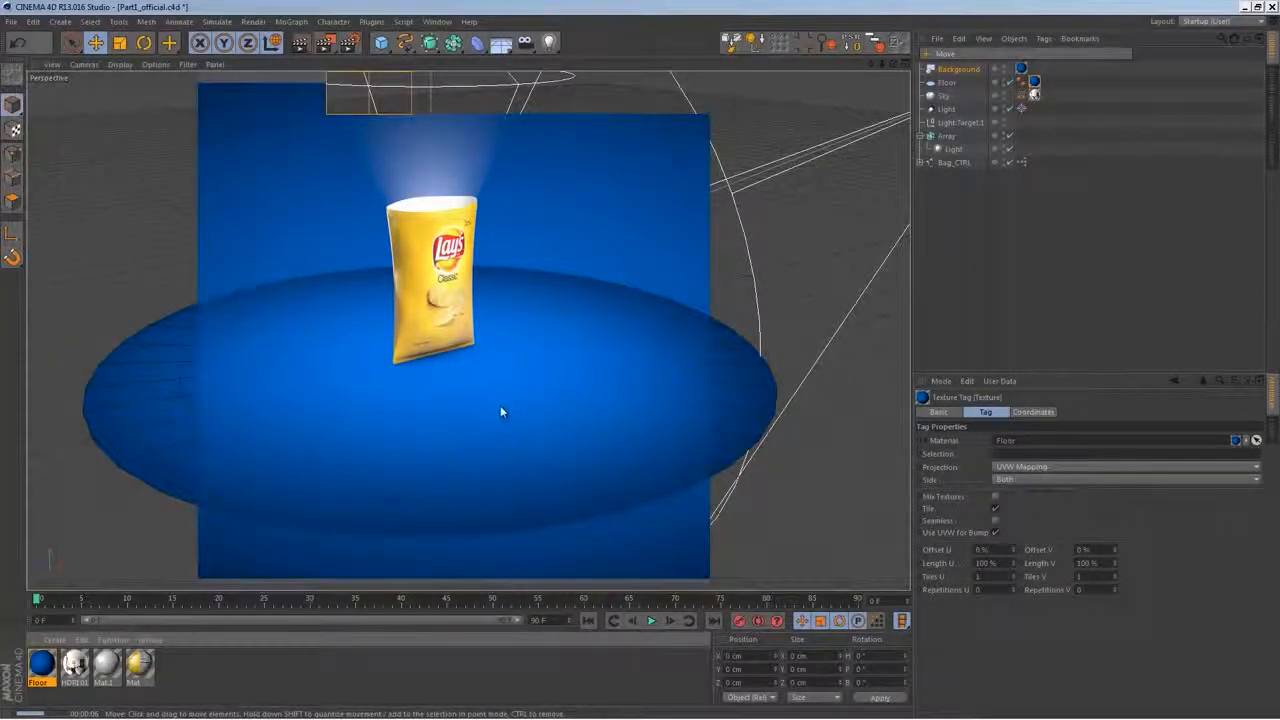
Add a Compositing tag to the Floor object with Compositing Background enabled and Cast Shadows disabled
click(955, 208)
click(946, 83)
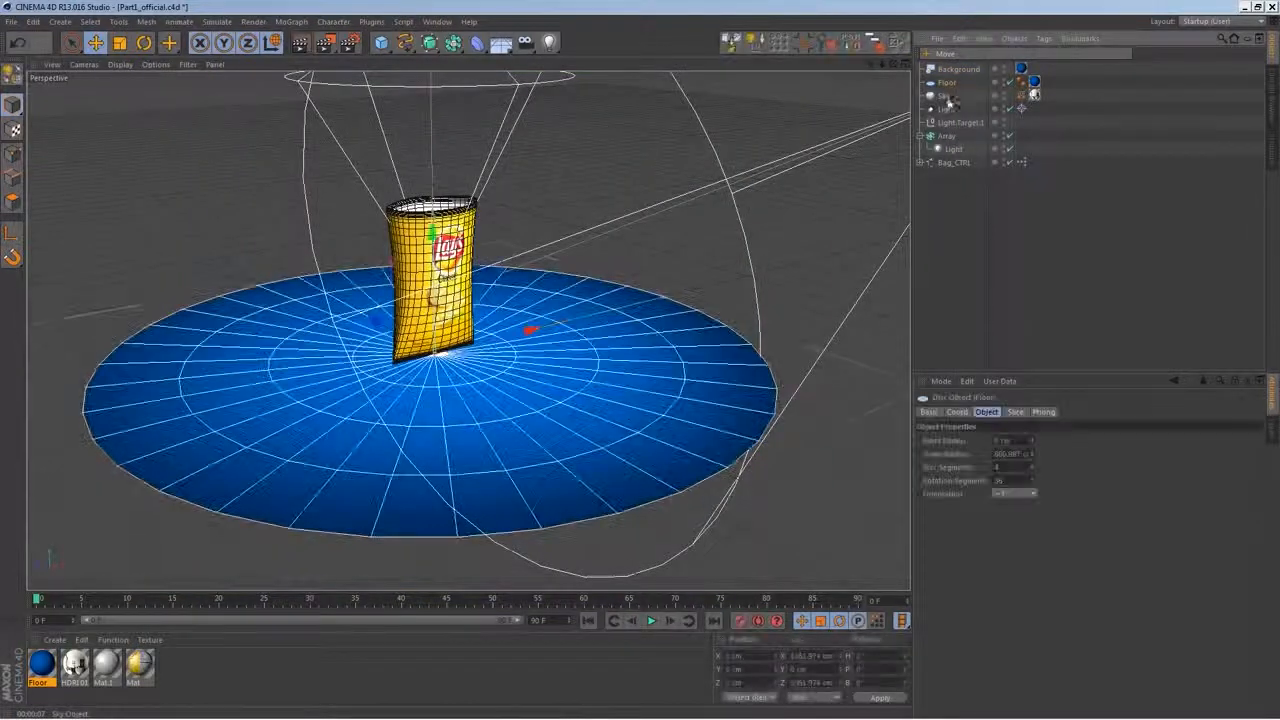
right_click(946, 85)
mouse_move(995, 92)
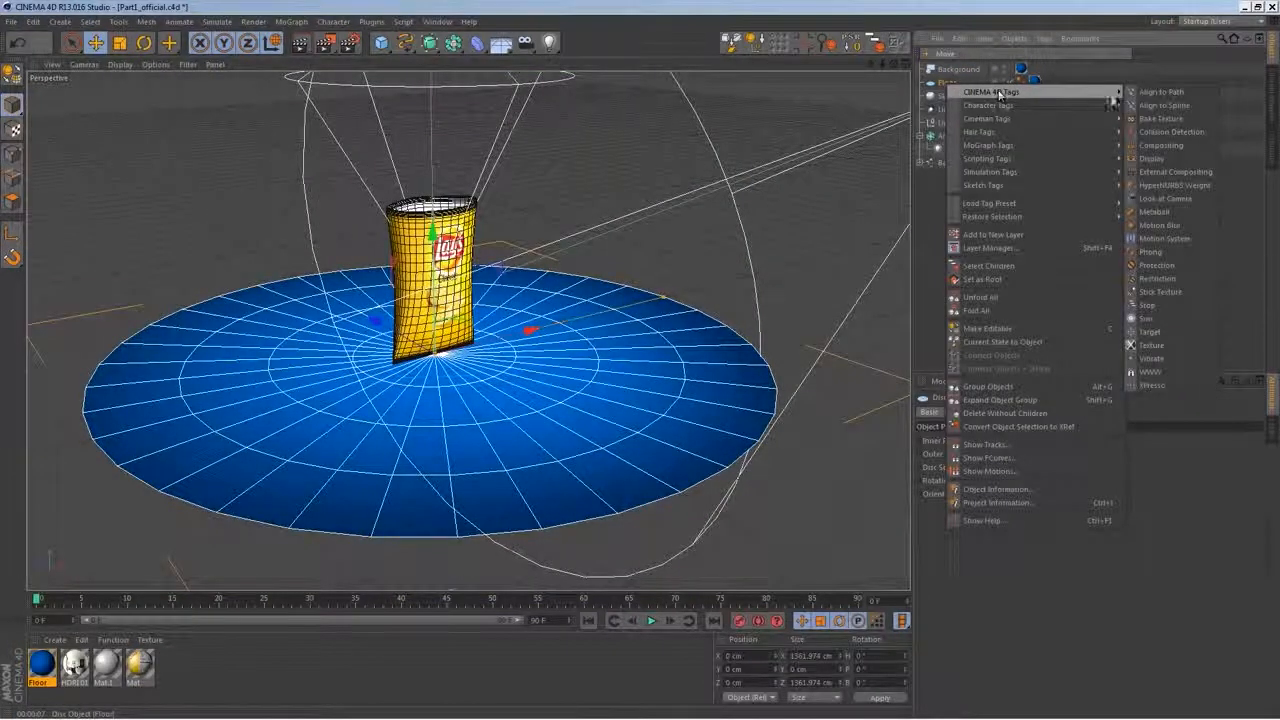
click(1168, 145)
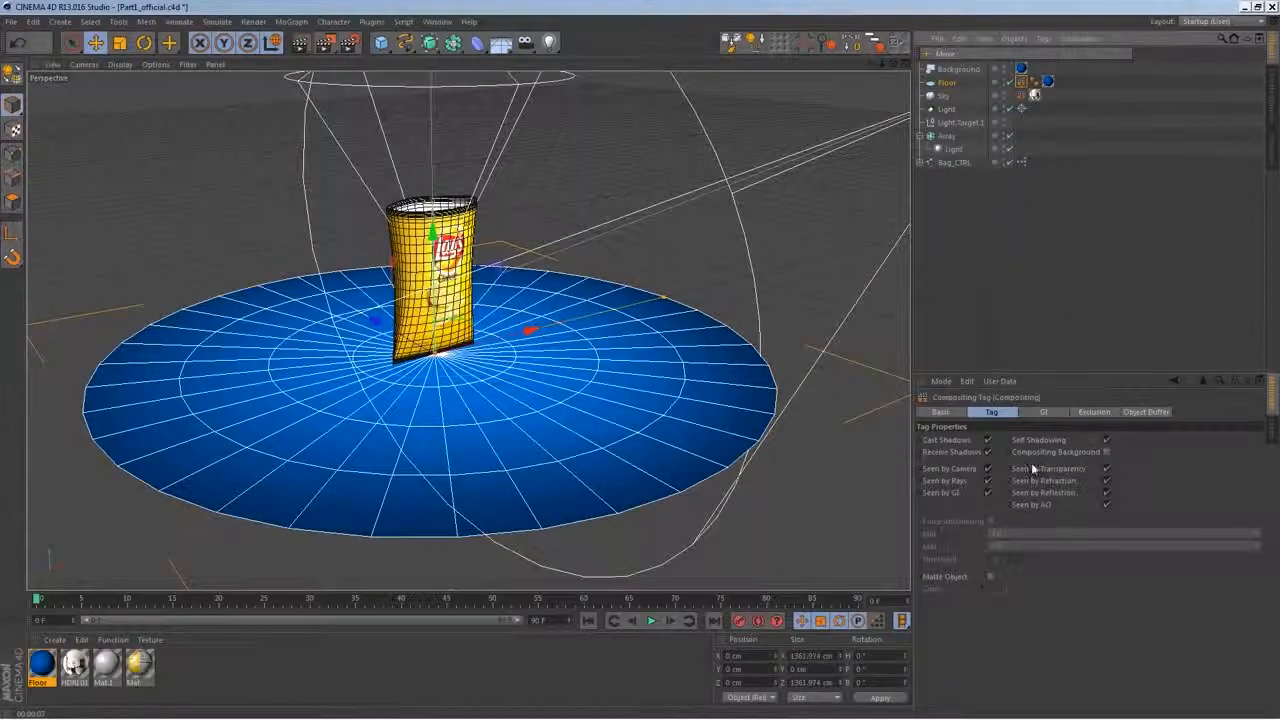
click(1106, 452)
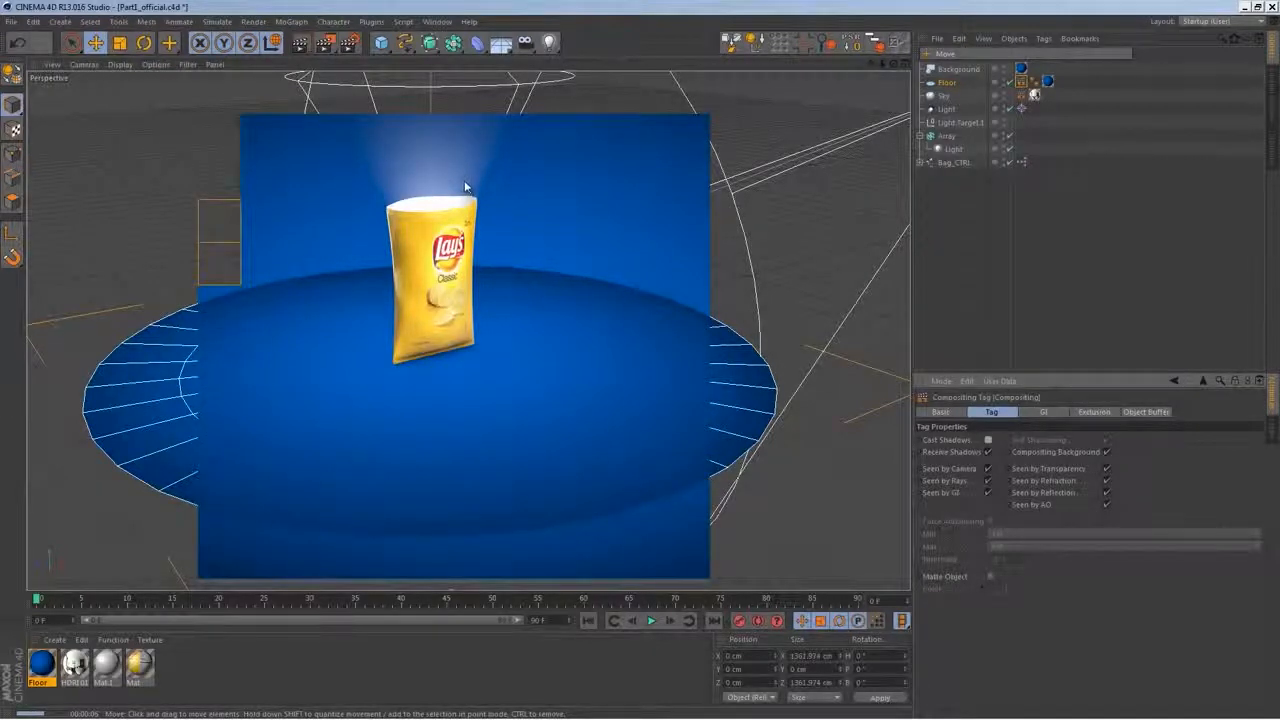
Set the projection of the Floor object's texture tag to Frontal and render a preview of the view
click(1047, 81)
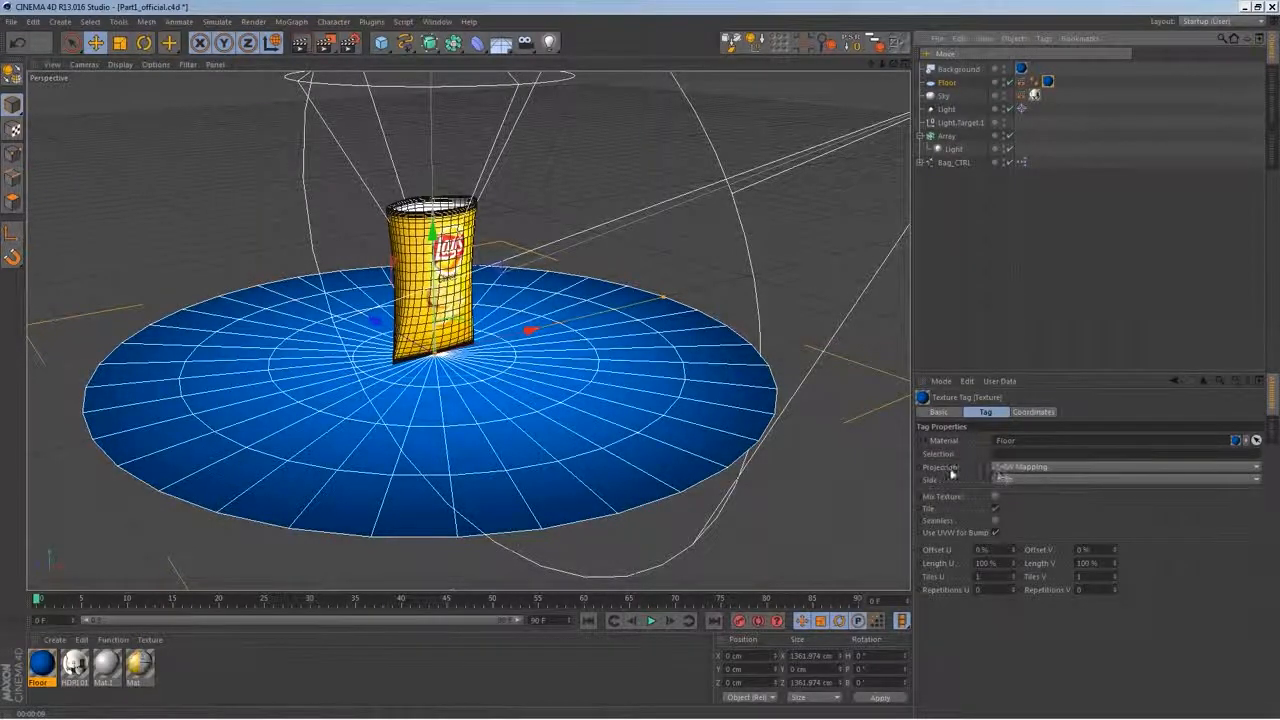
click(1020, 467)
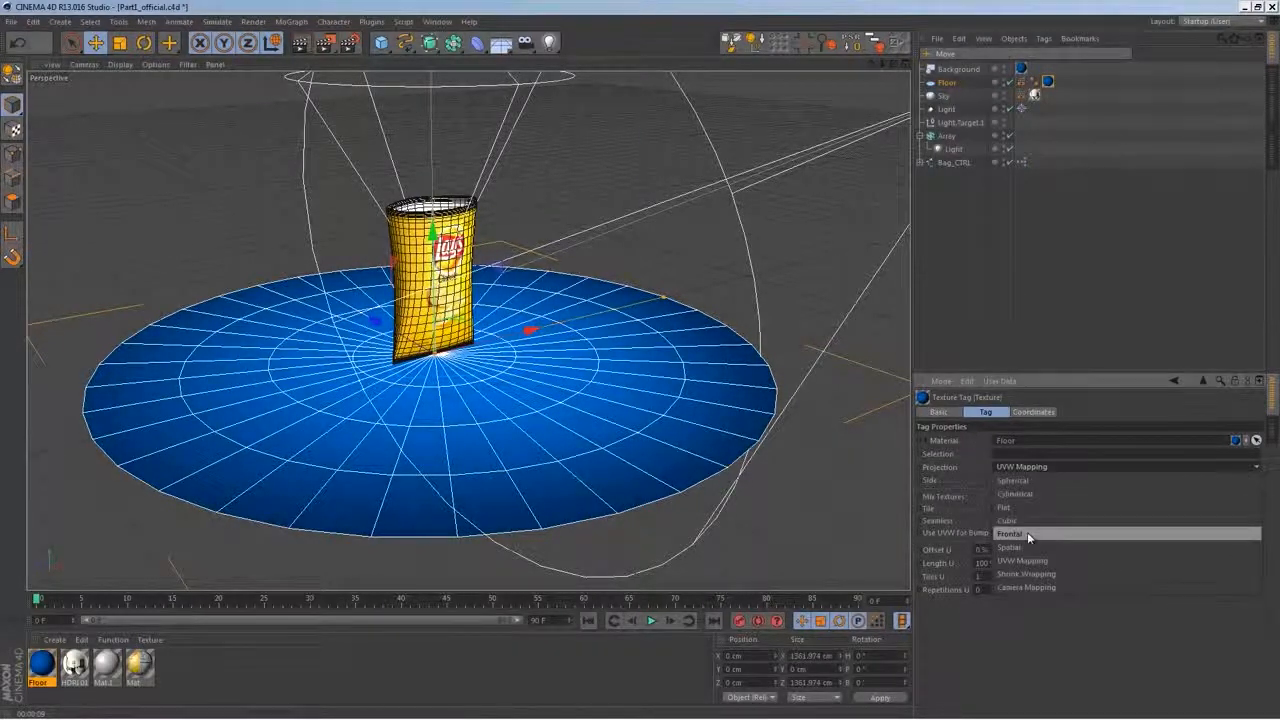
click(1027, 532)
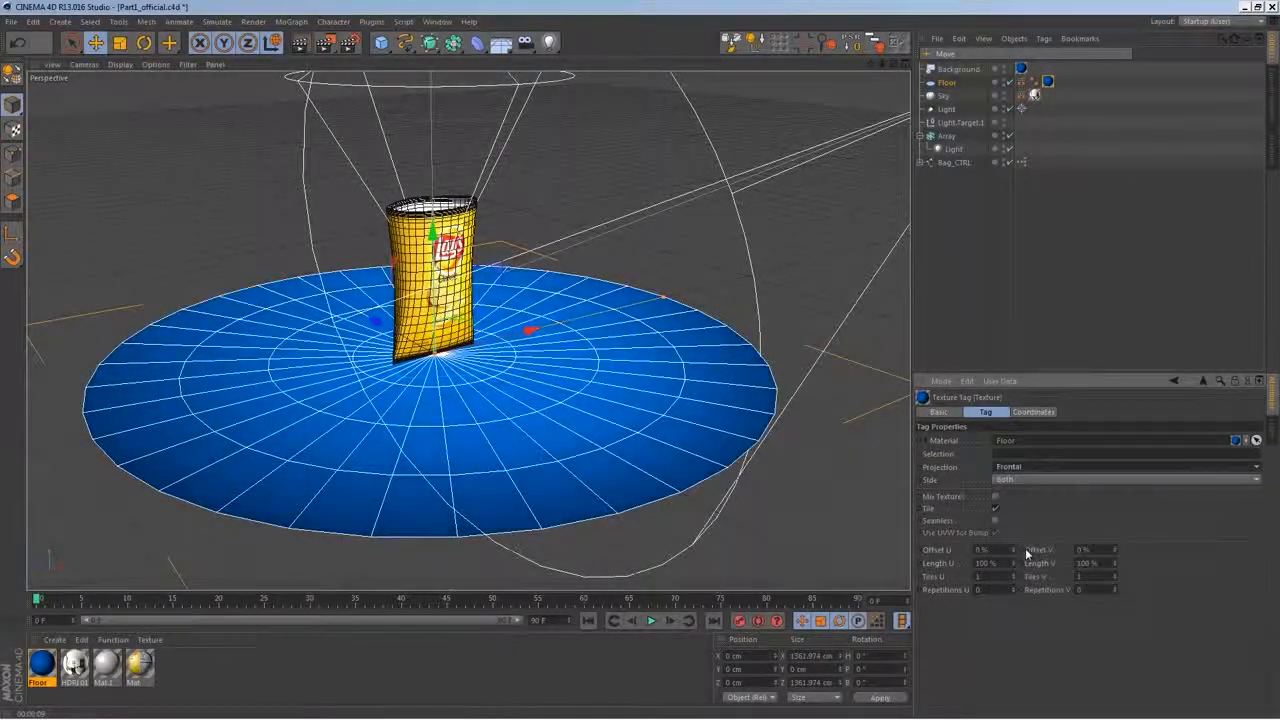
click(302, 44)
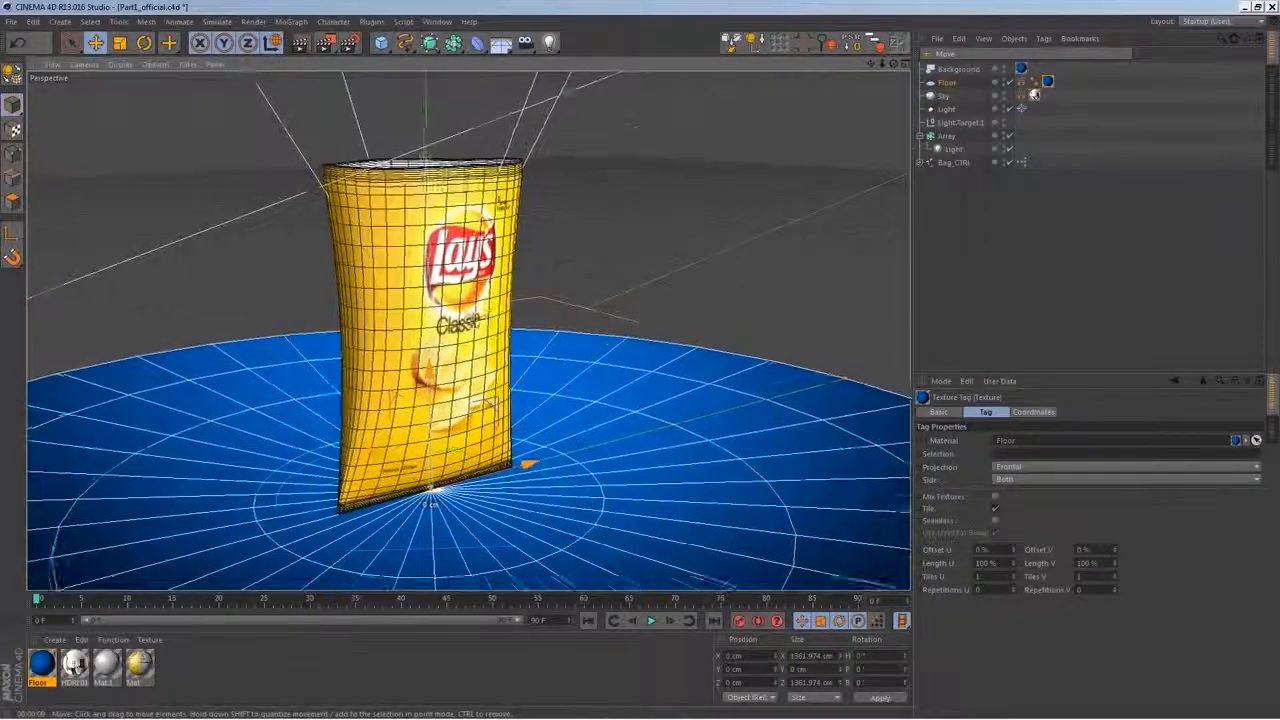
Hide the Bag_CTRL and Floor objects in the viewport
click(948, 163)
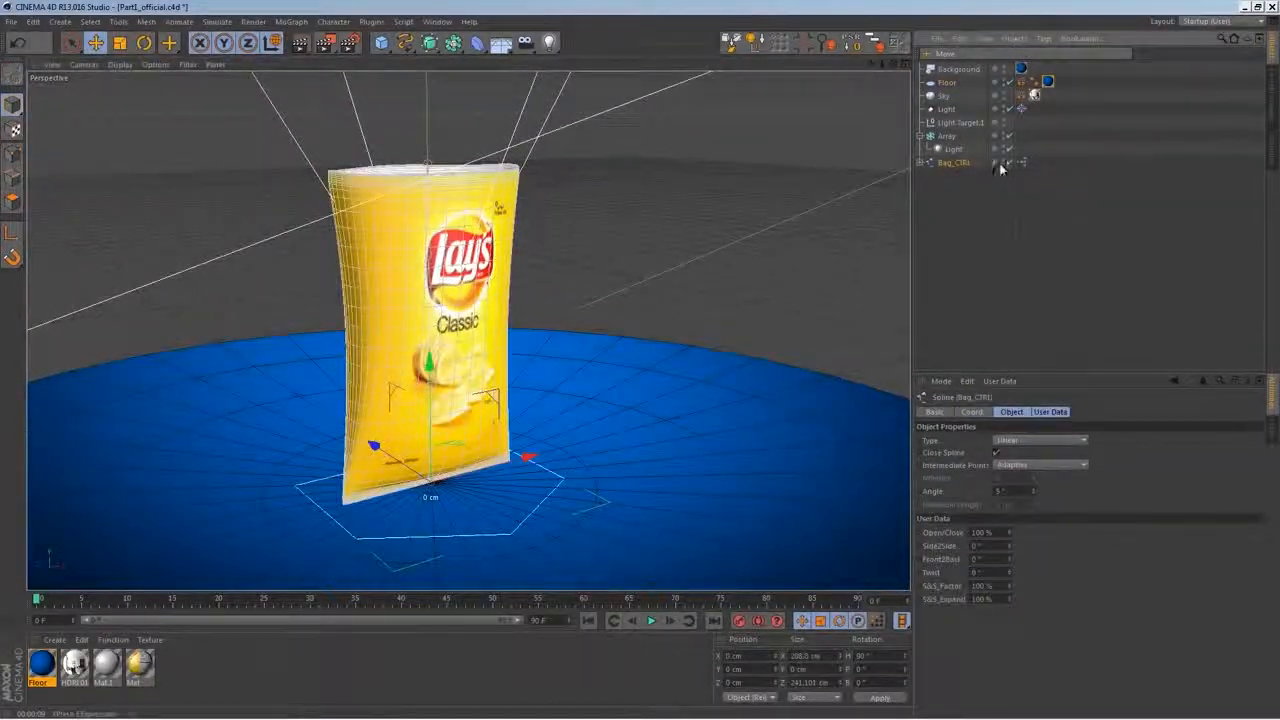
click(1003, 164)
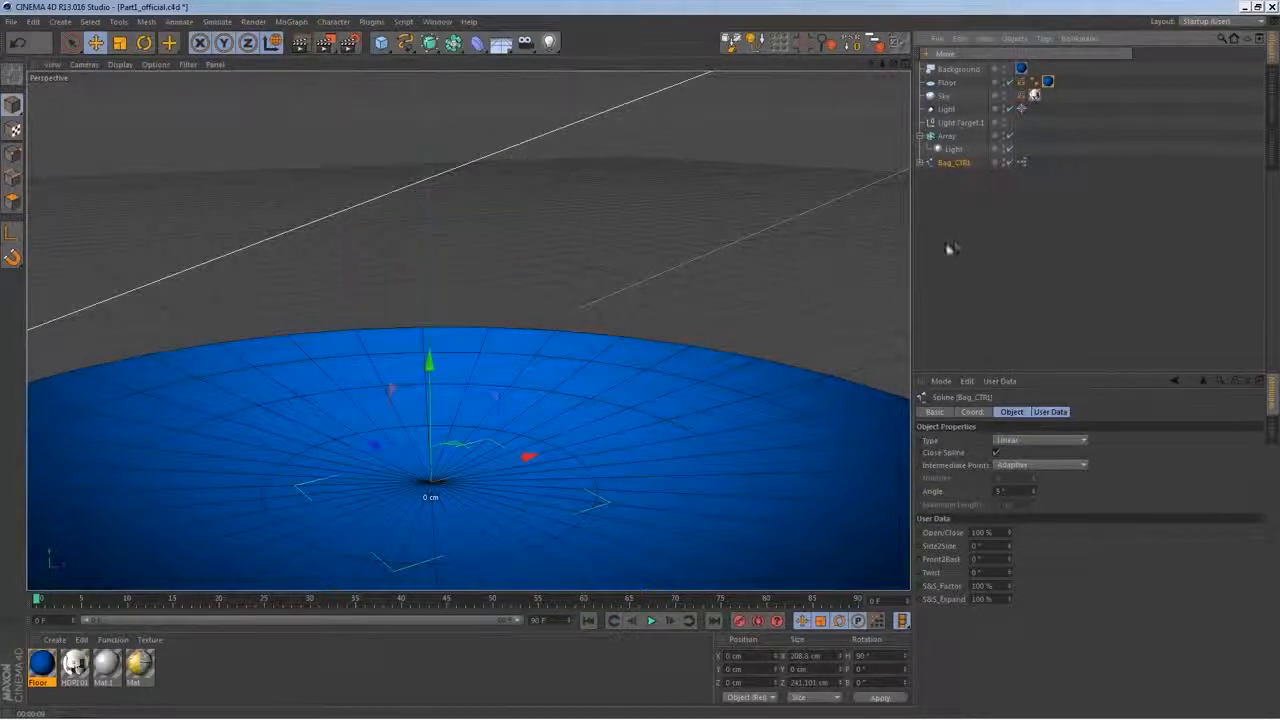
alt+right_drag(566, 310, 551, 342)
alt+middle_drag(551, 342, 575, 354)
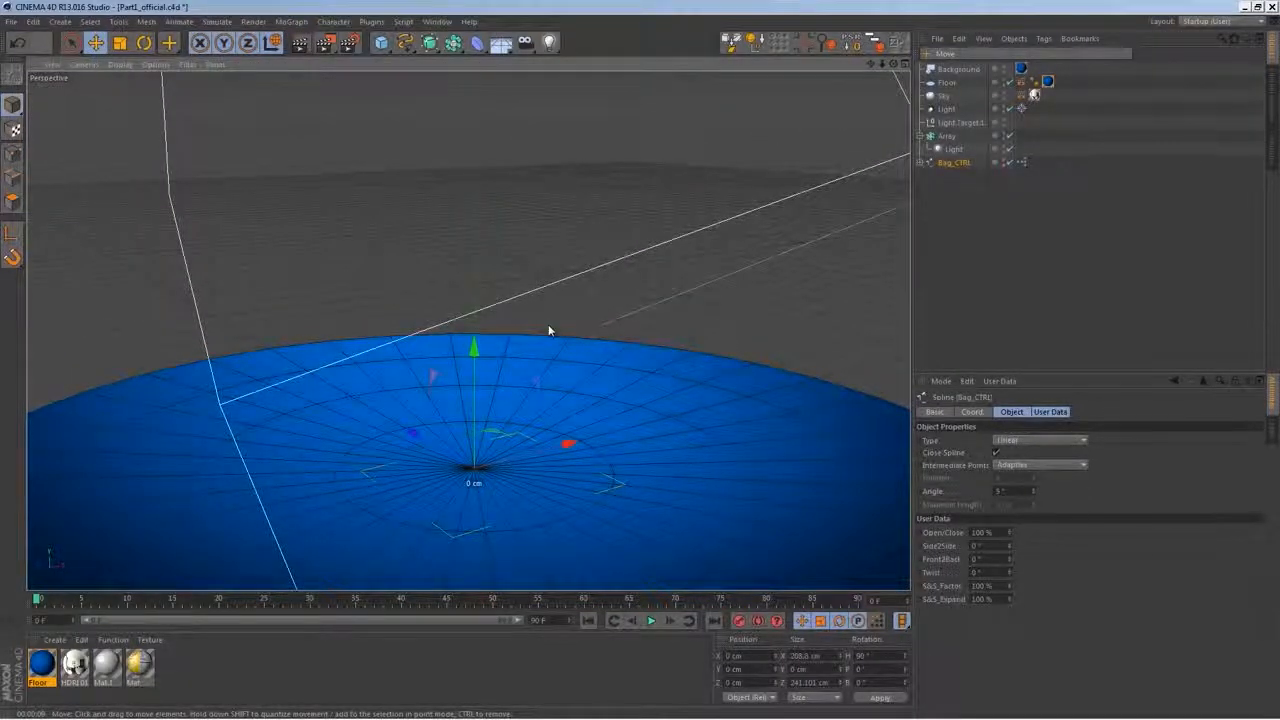
click(946, 82)
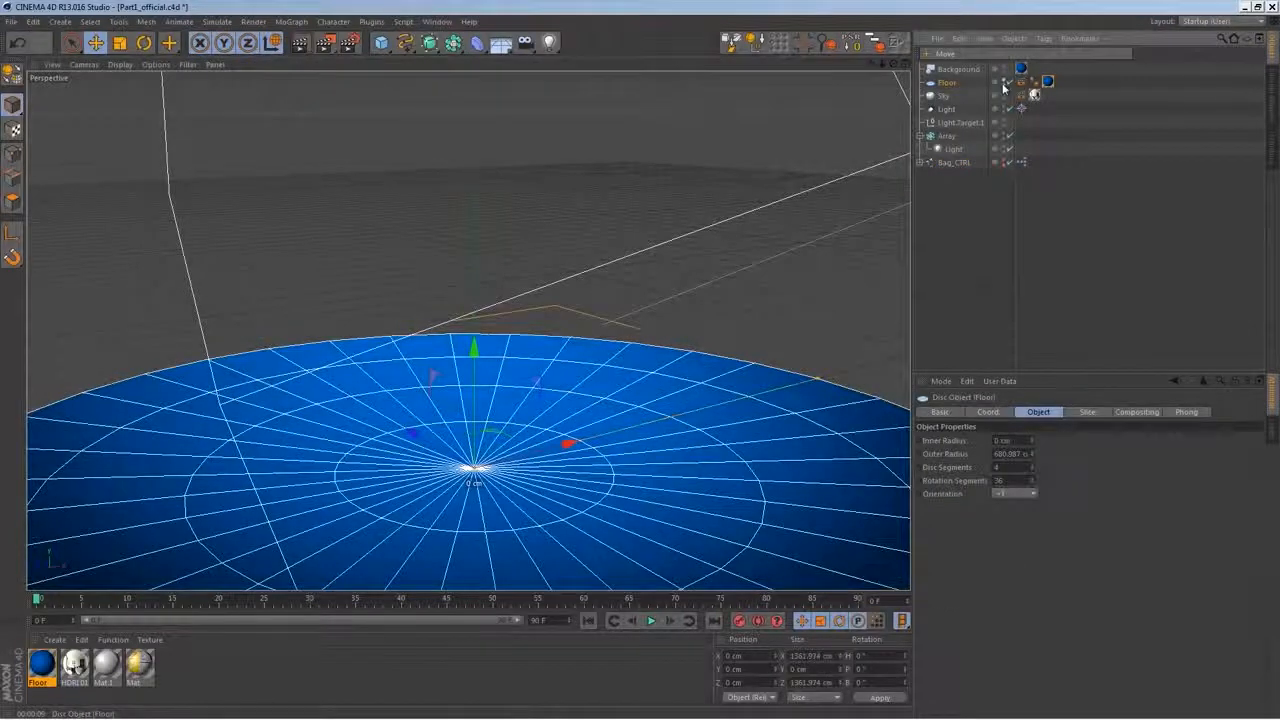
click(1003, 84)
Add a Disc object to the scene and set its outer radius to 50 cm
drag(381, 42, 449, 84)
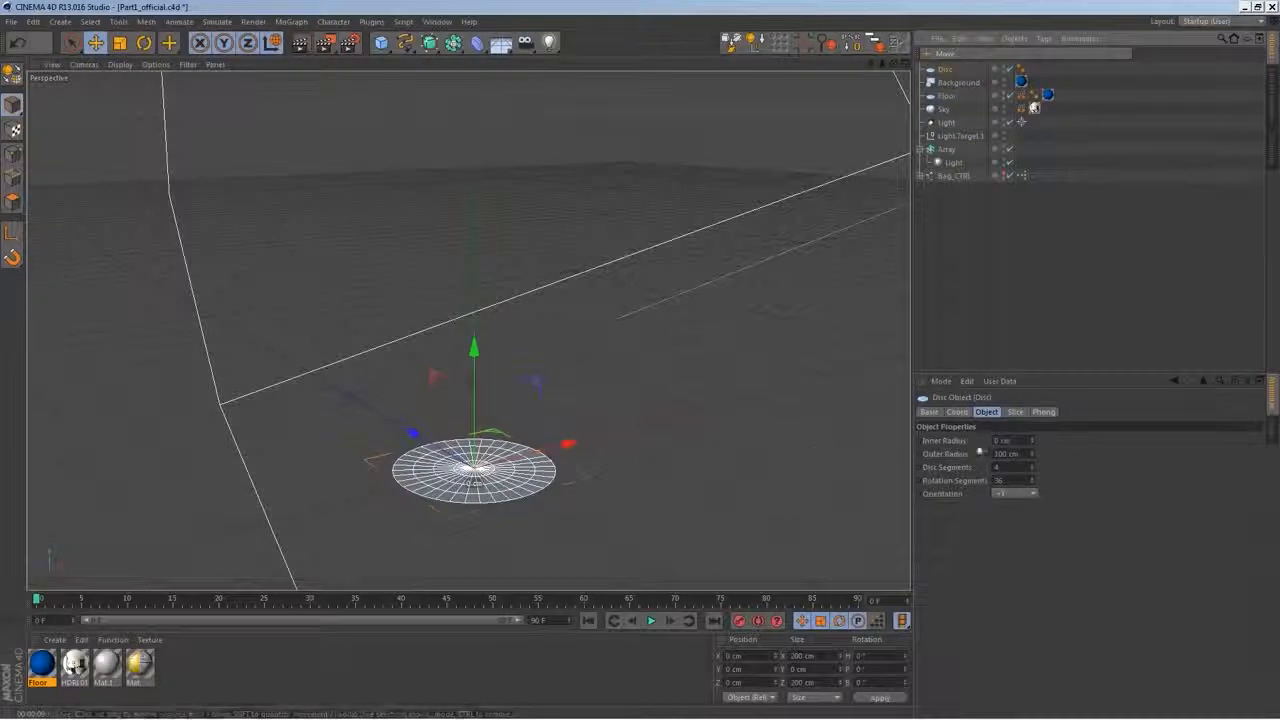
drag(1018, 455, 952, 432)
text(50)
key(Return)
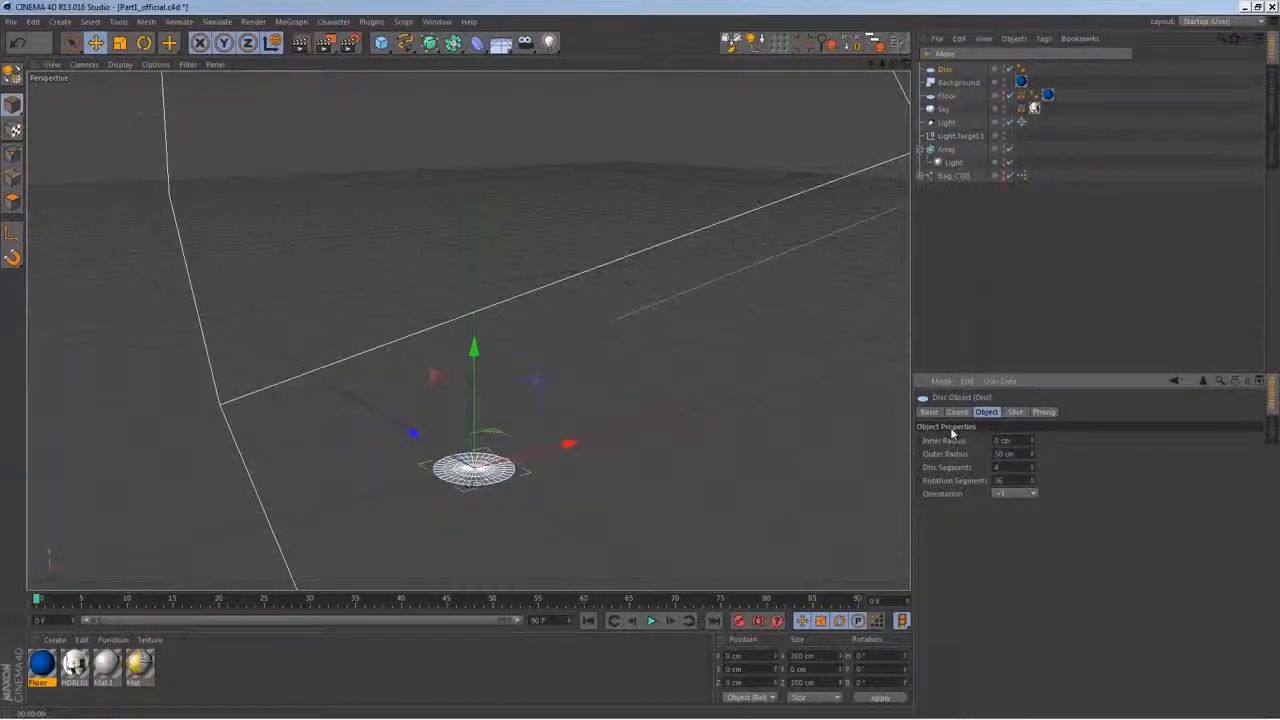
Reduce the new disc to 3 disc segments and 8 rotation segments
scroll(457, 471, up, 6)
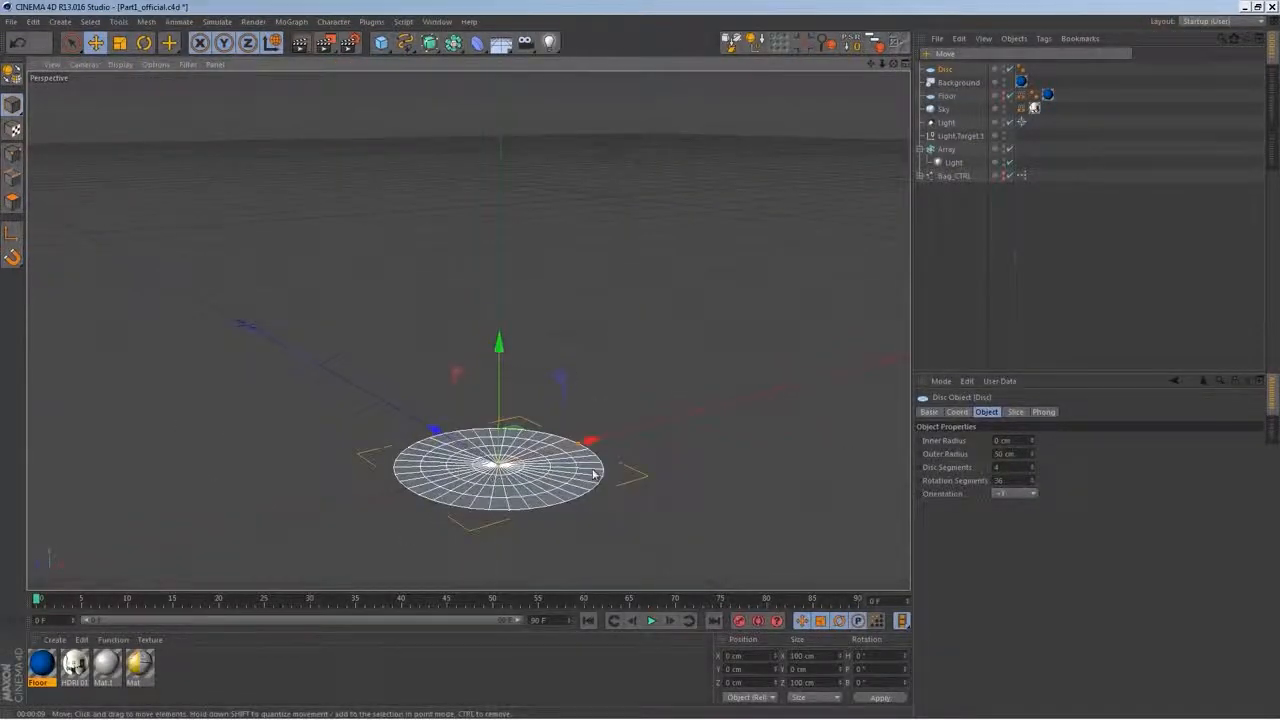
scroll(505, 481, up, 3)
alt+drag(547, 466, 530, 509)
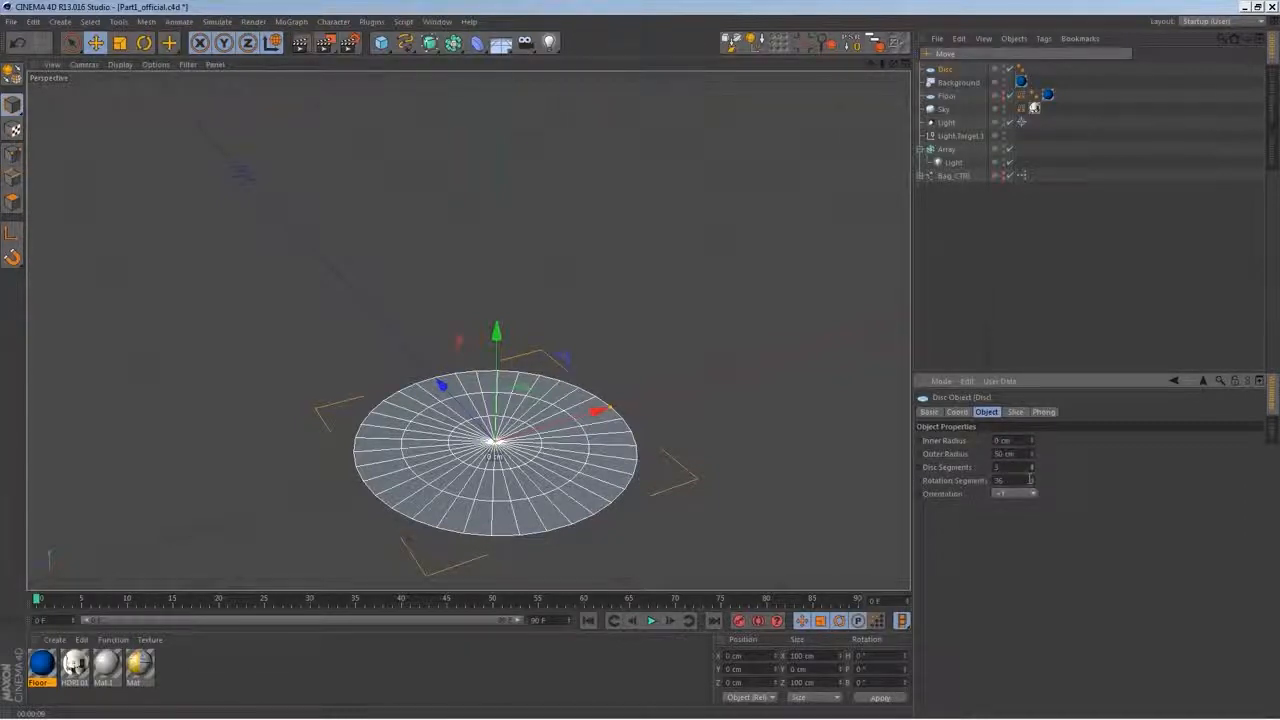
drag(1033, 484, 1033, 500)
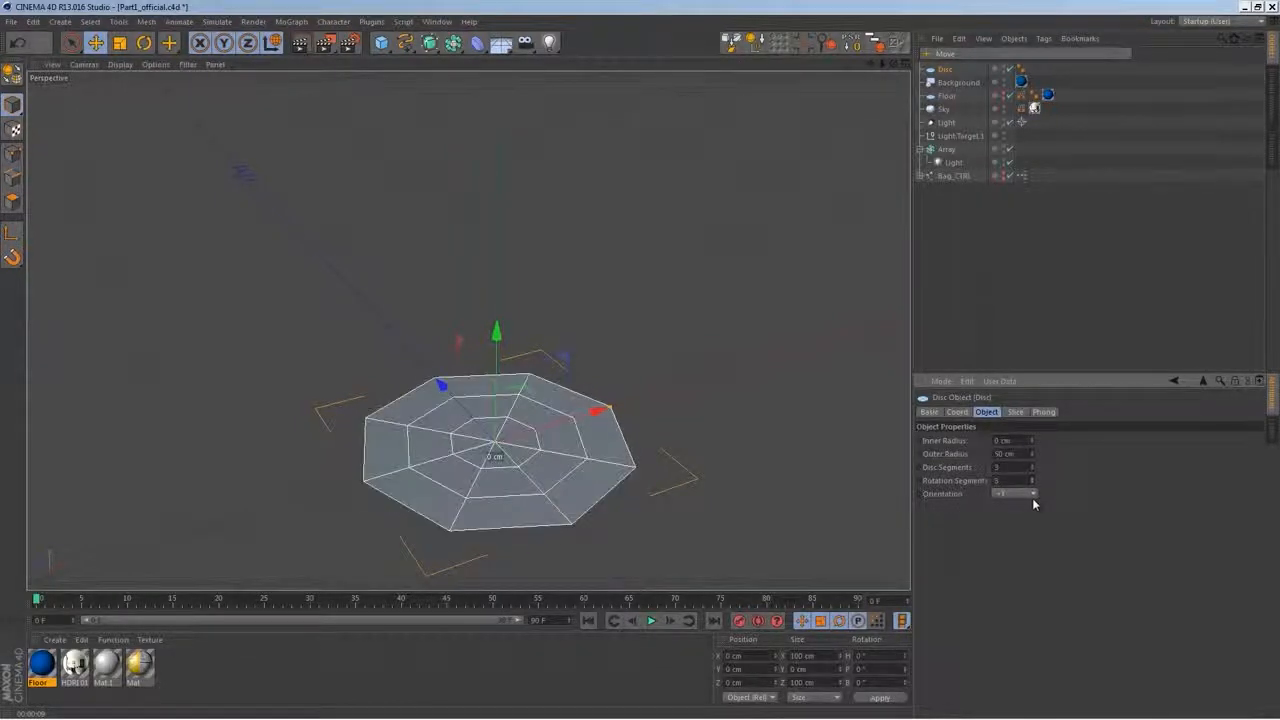
alt+drag(604, 413, 546, 403)
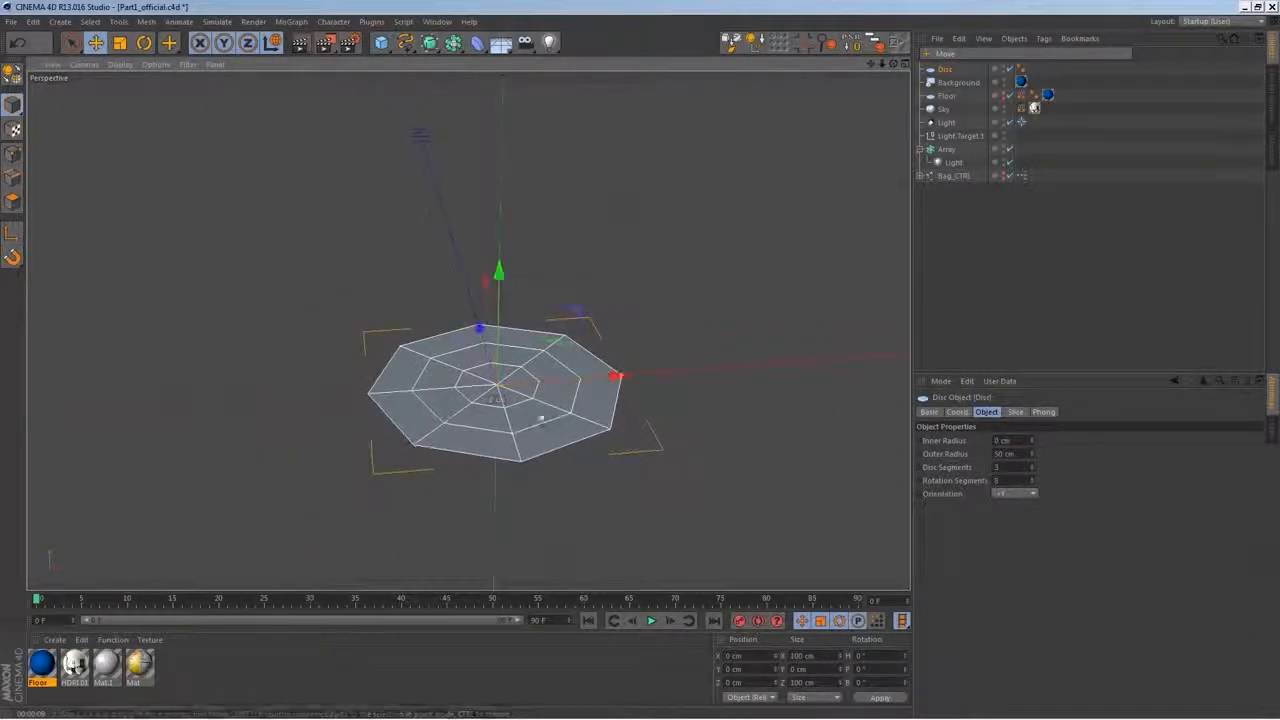
Create a new material and name it PC
click(202, 672)
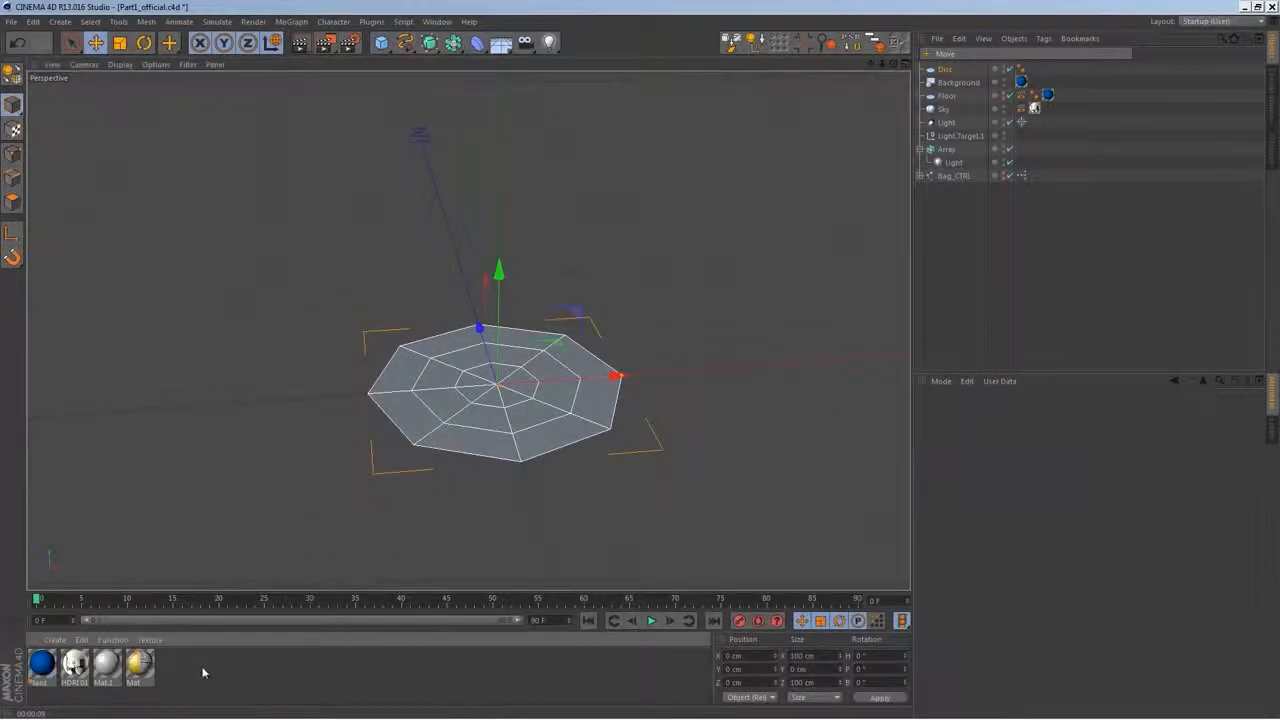
double_click(202, 672)
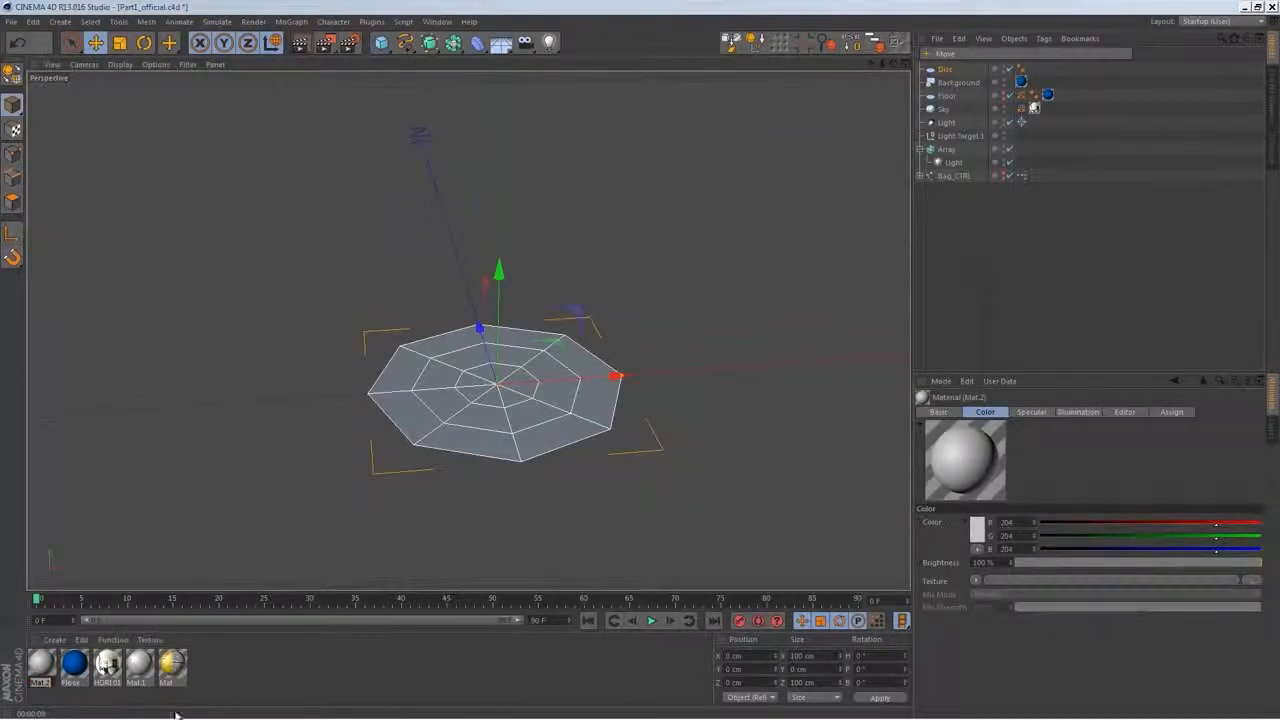
text(PC)
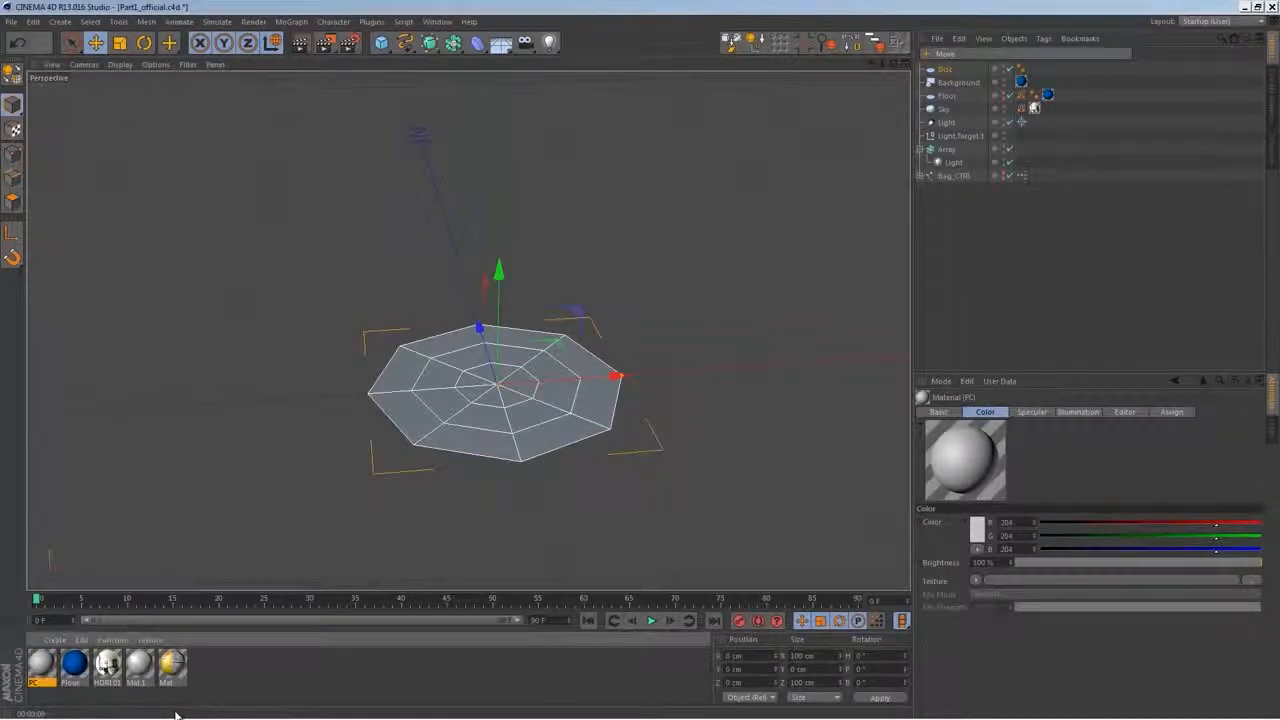
Load the Chip Texture_COLOR image into the PC material's Color channel and copy it to the project location
double_click(42, 666)
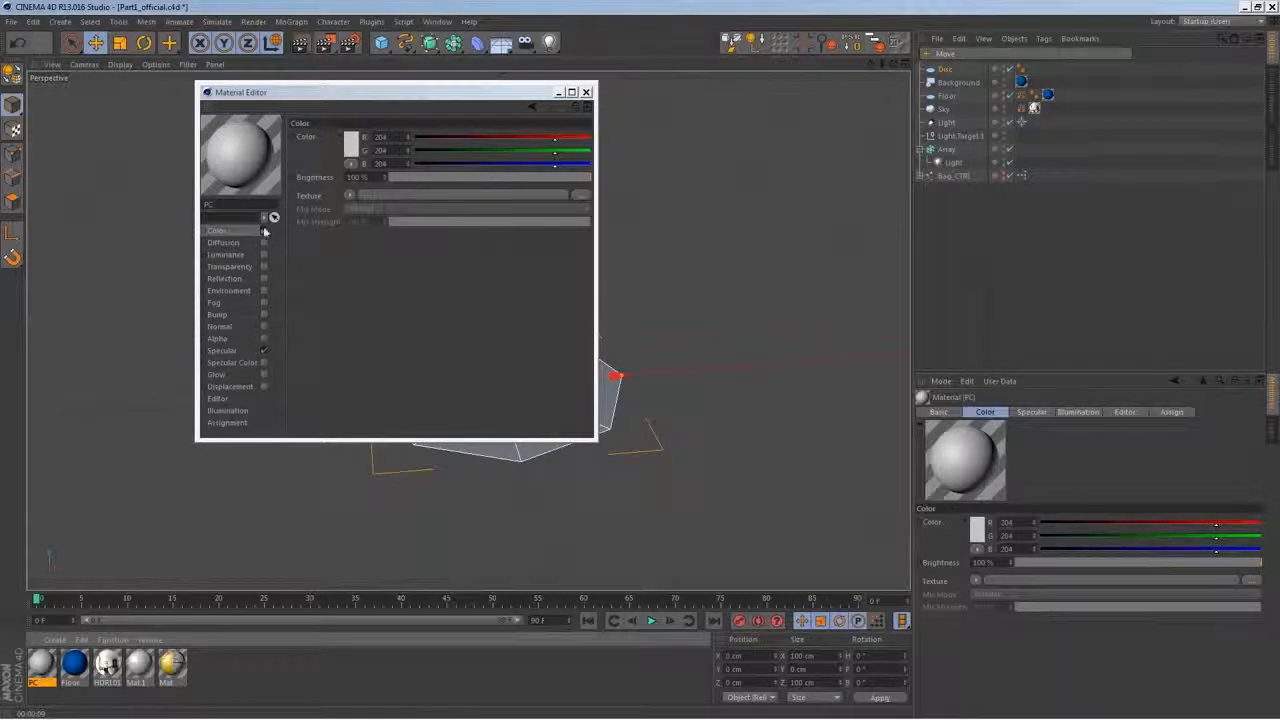
click(350, 195)
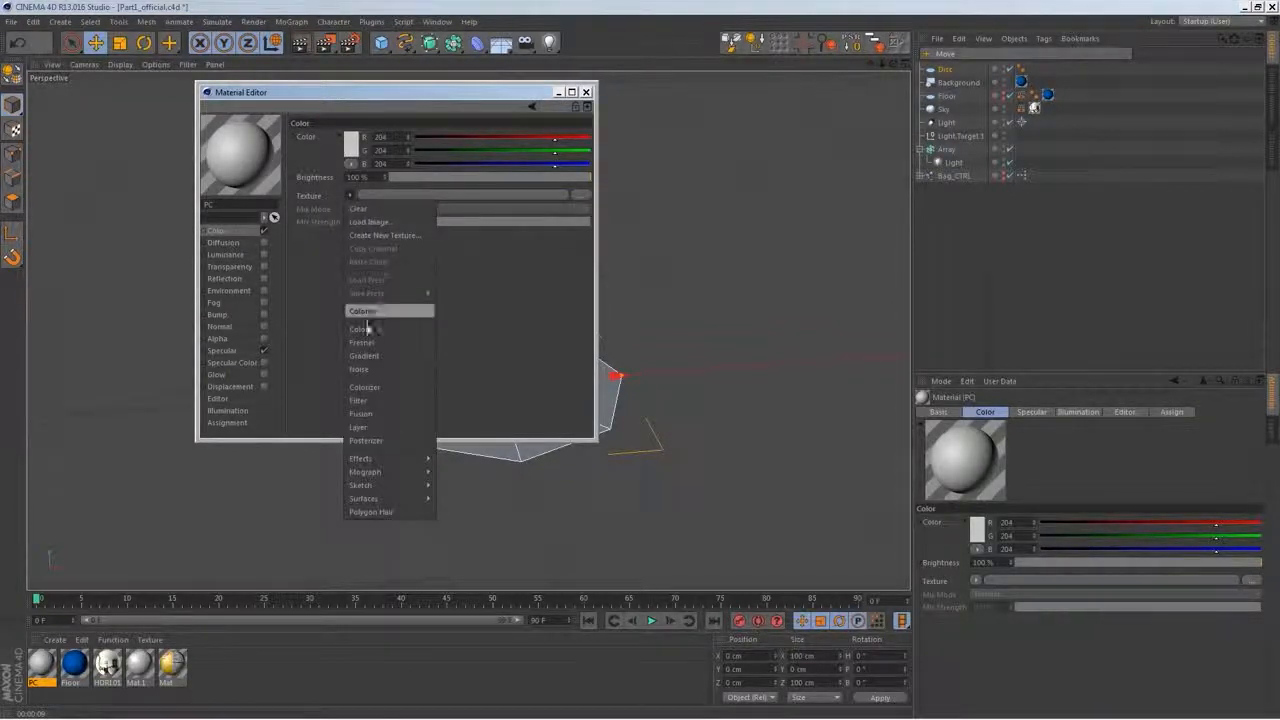
click(390, 224)
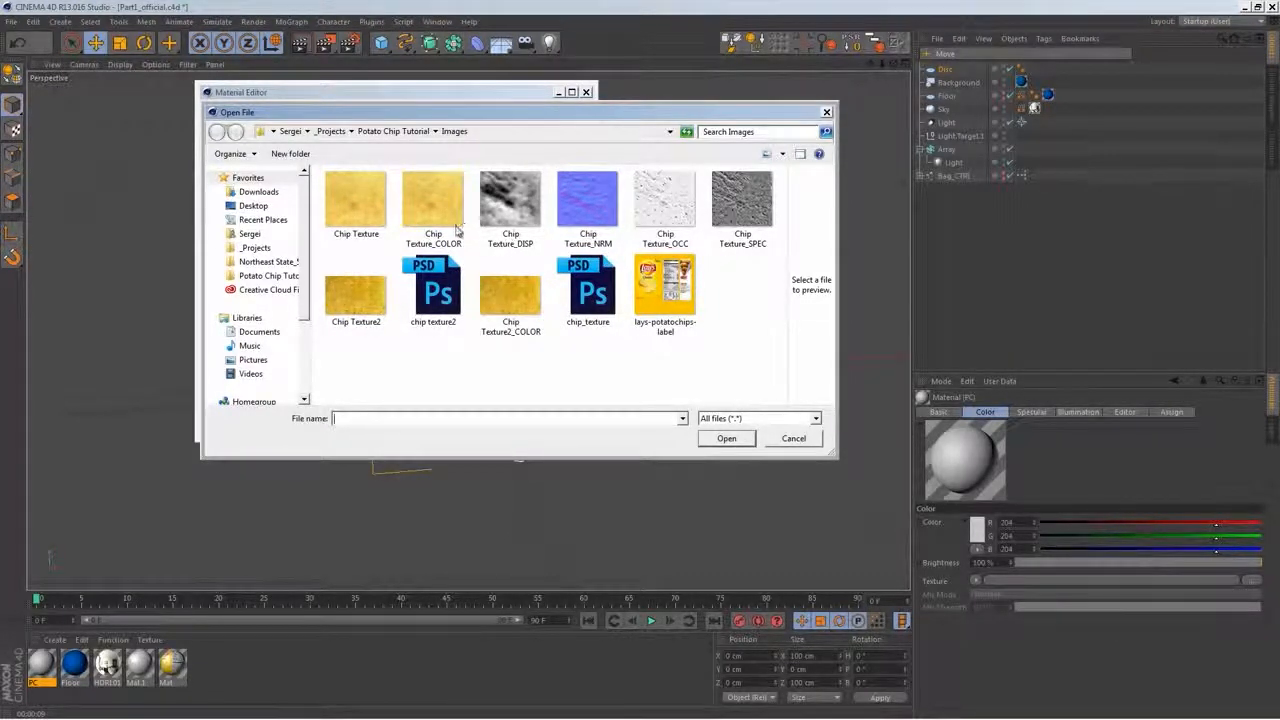
double_click(440, 205)
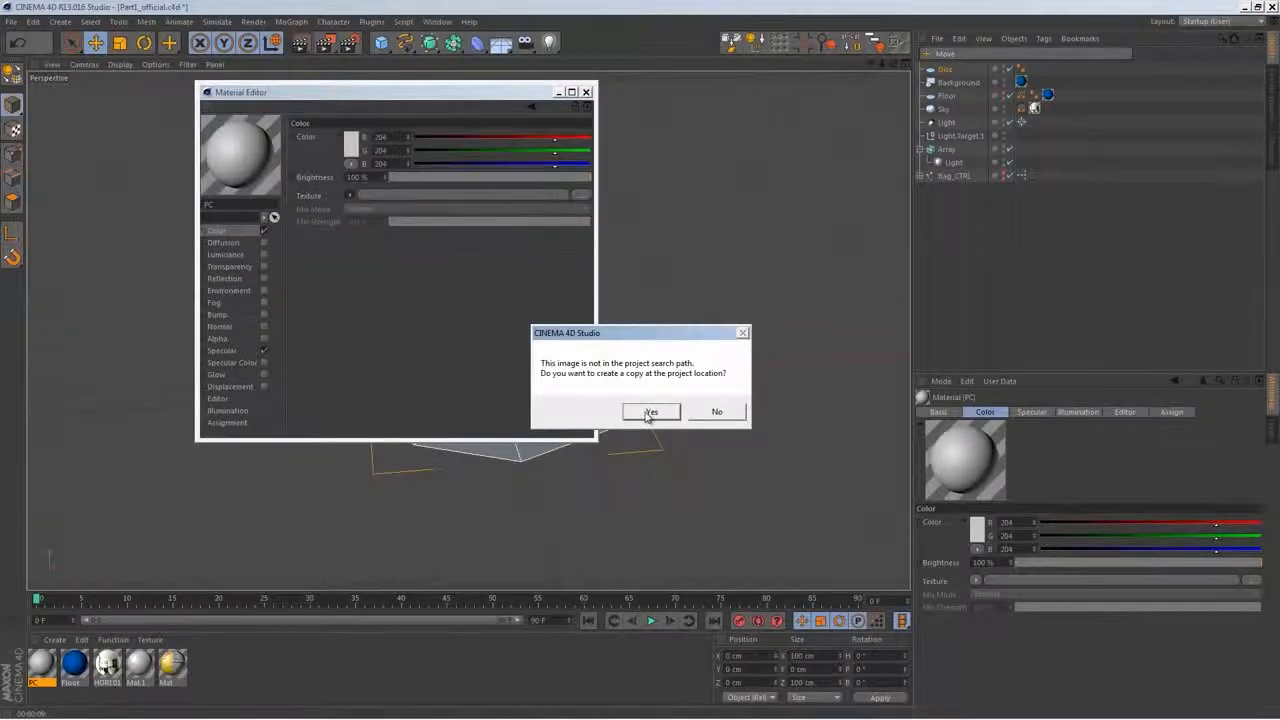
click(650, 413)
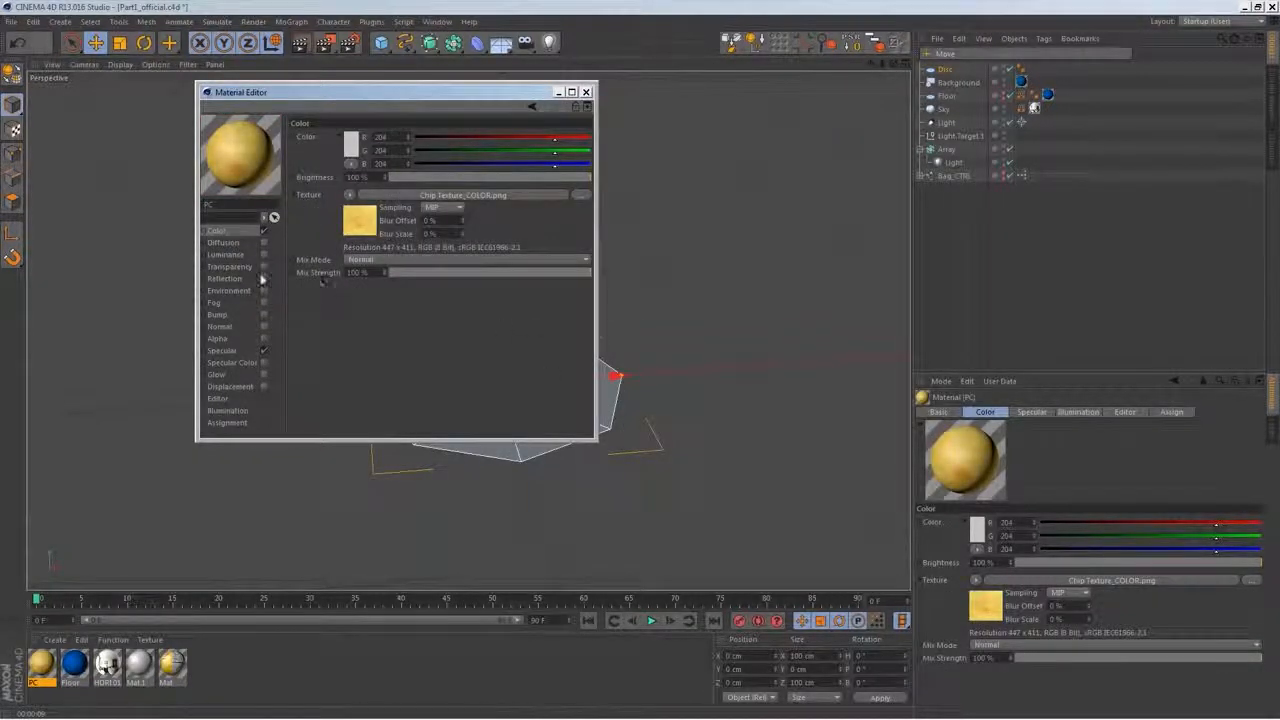
Enable the PC material's Normal channel, load the Chip Texture_NRM image into it and copy it to the project location
click(240, 330)
click(264, 327)
click(367, 217)
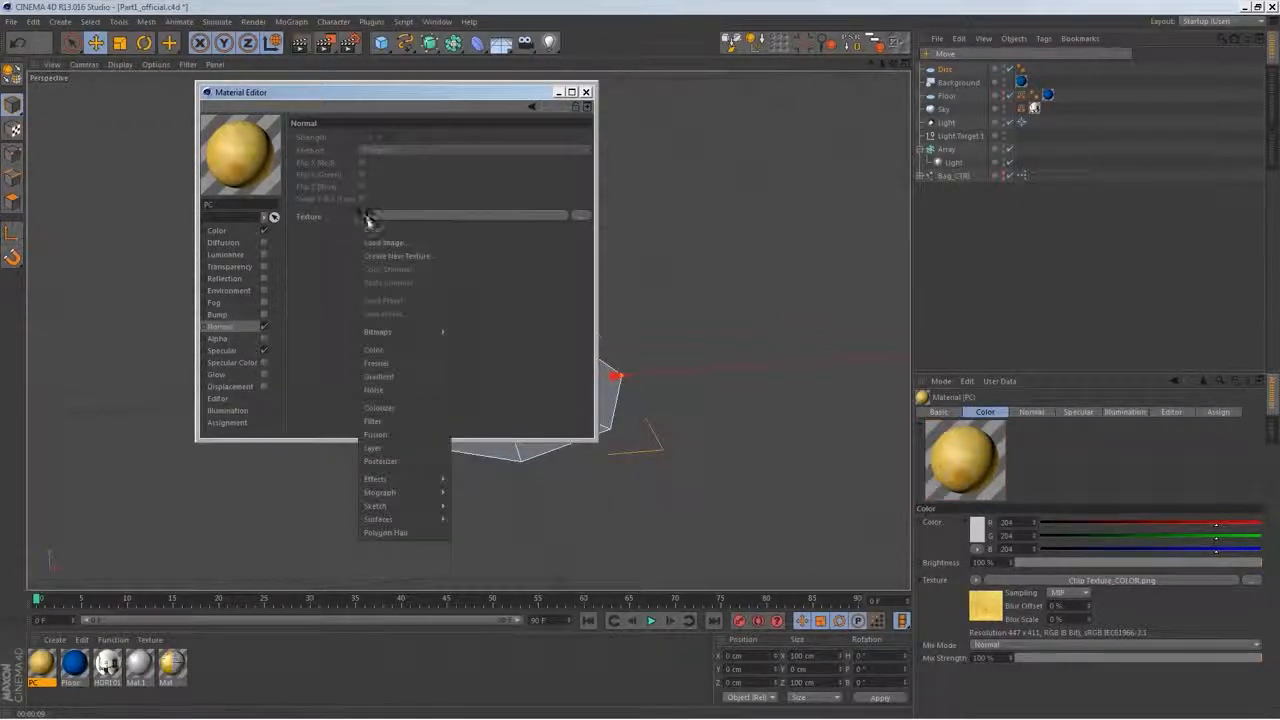
click(384, 242)
click(598, 240)
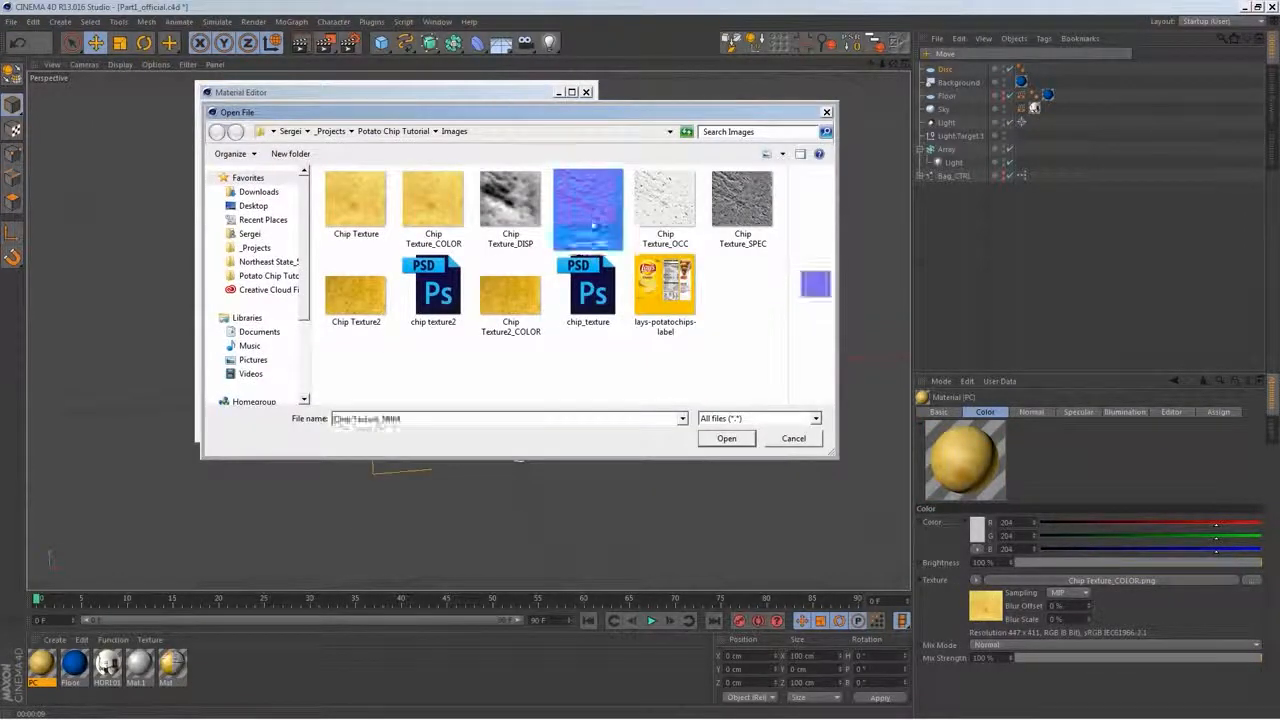
click(704, 440)
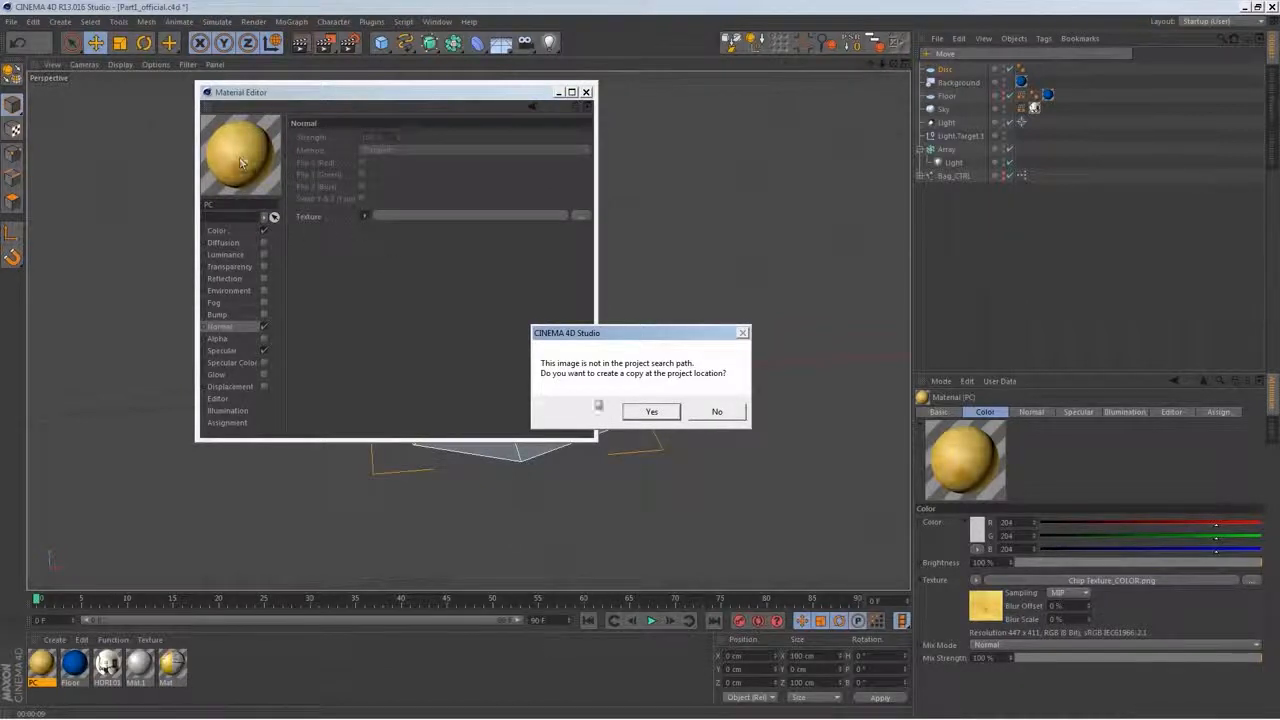
click(640, 412)
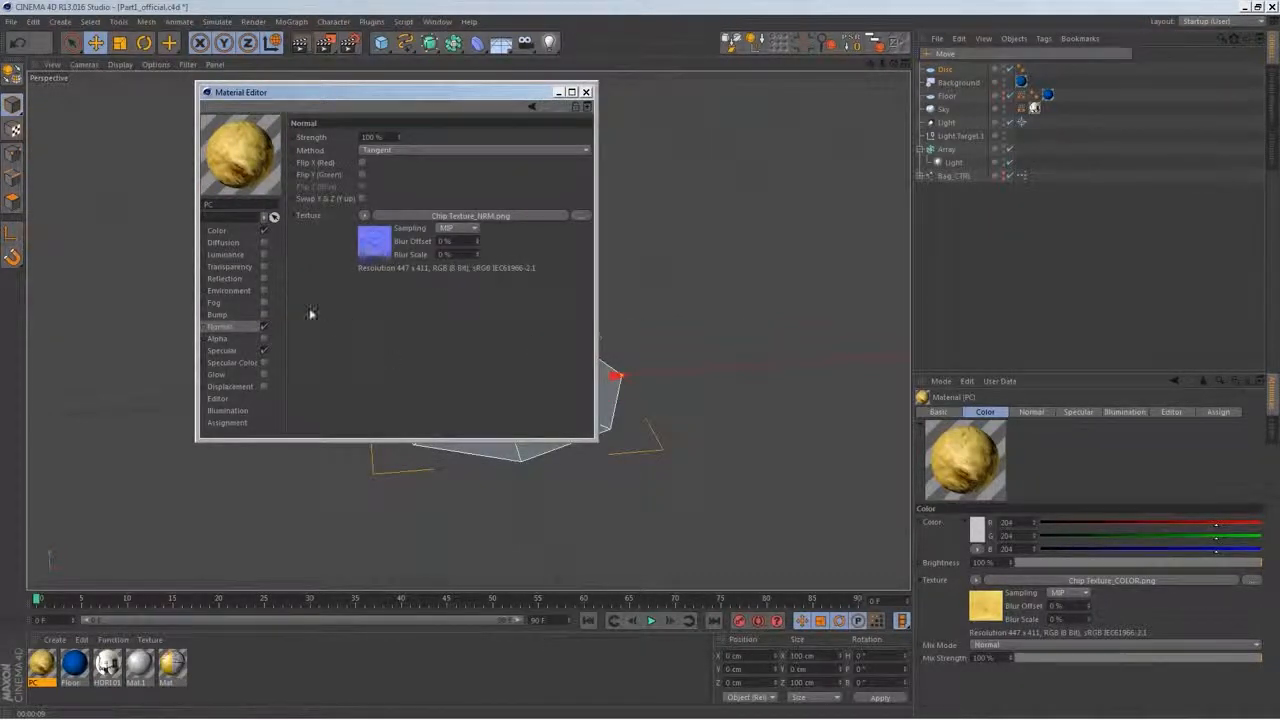
Enable the PC material's Specular Color channel, load the Chip Texture_SPEC image into it and copy it to the project location
click(245, 362)
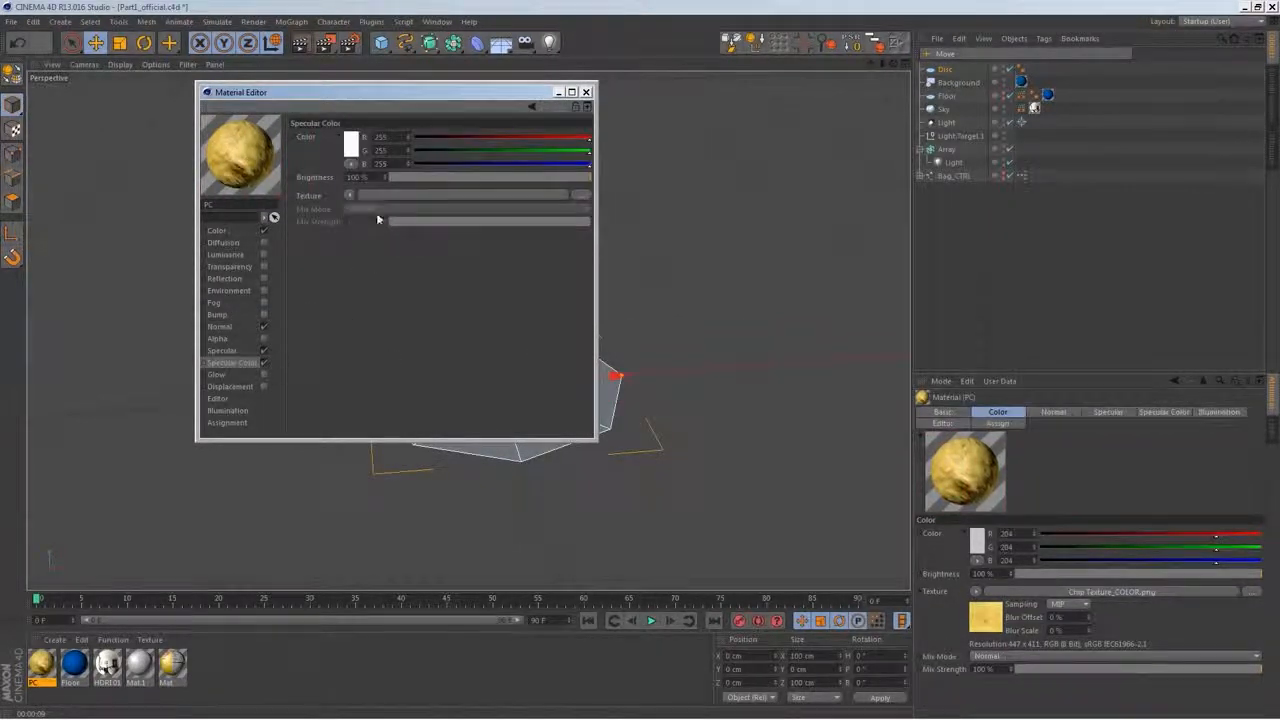
click(350, 195)
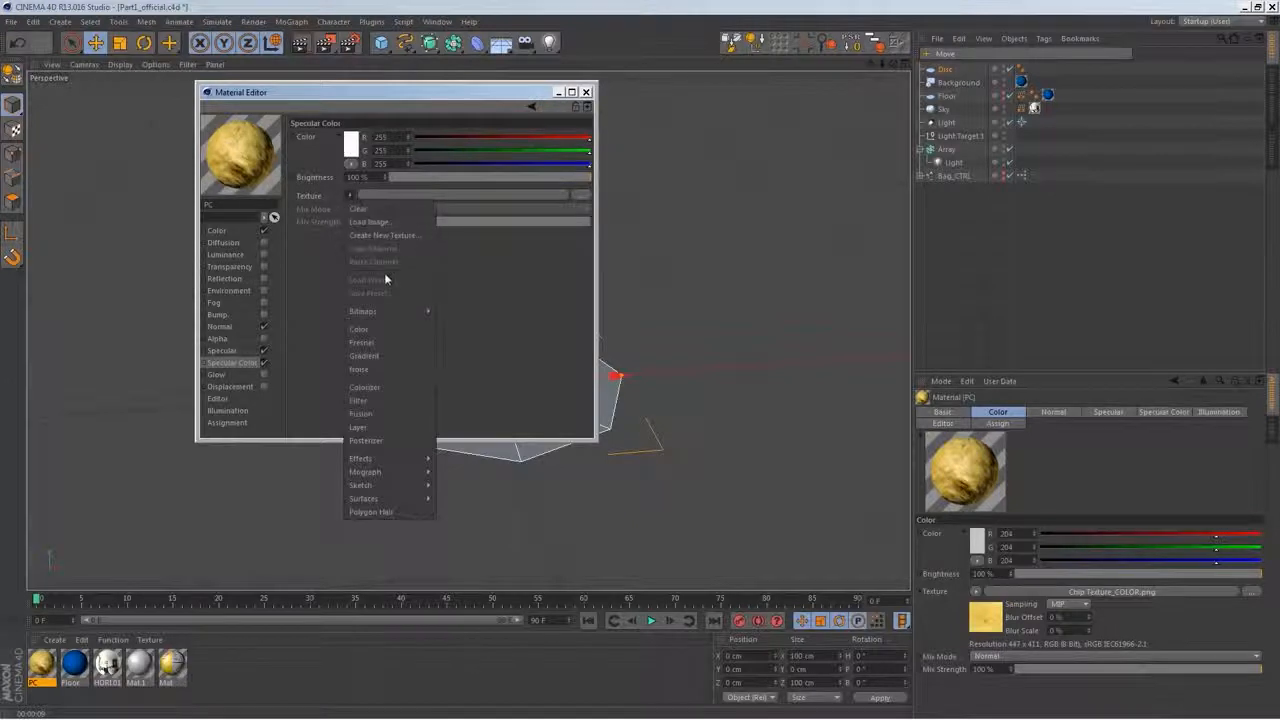
click(388, 222)
double_click(742, 203)
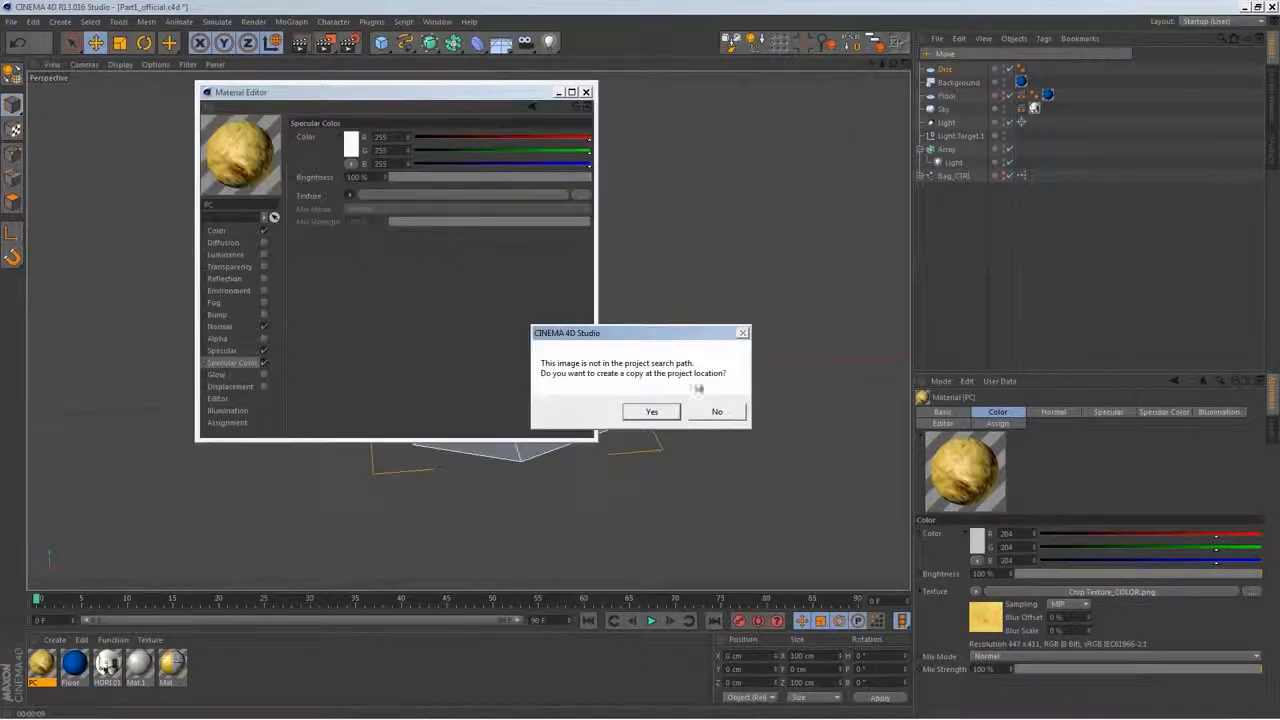
click(653, 410)
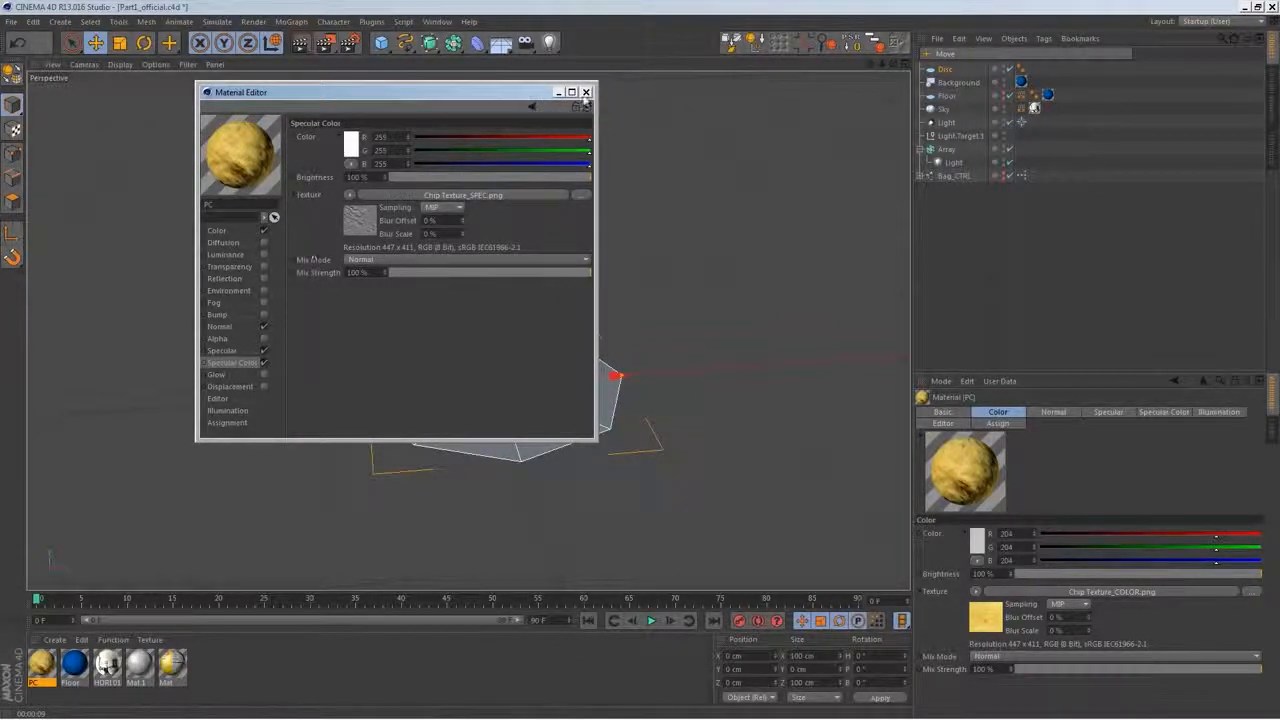
click(586, 92)
Apply the PC material to the disc and place the disc inside a new HyperNURBS object
drag(457, 399, 462, 398)
click(949, 244)
click(946, 70)
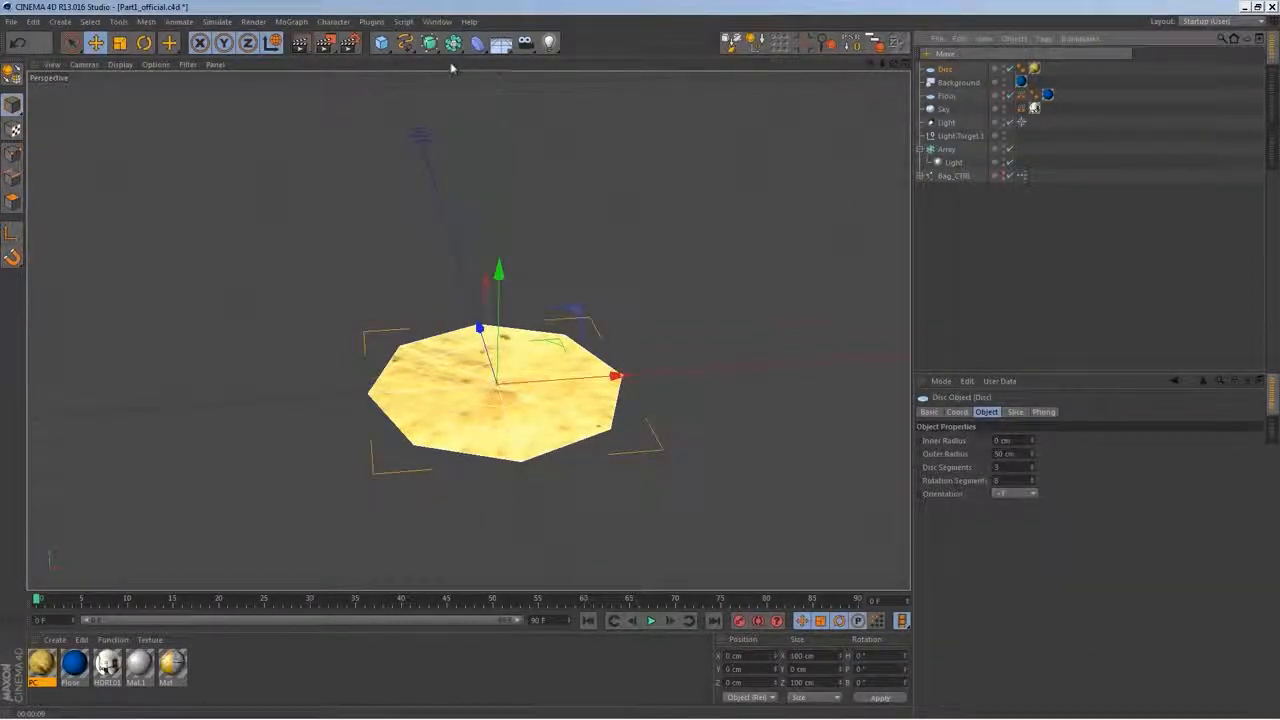
drag(429, 42, 470, 57)
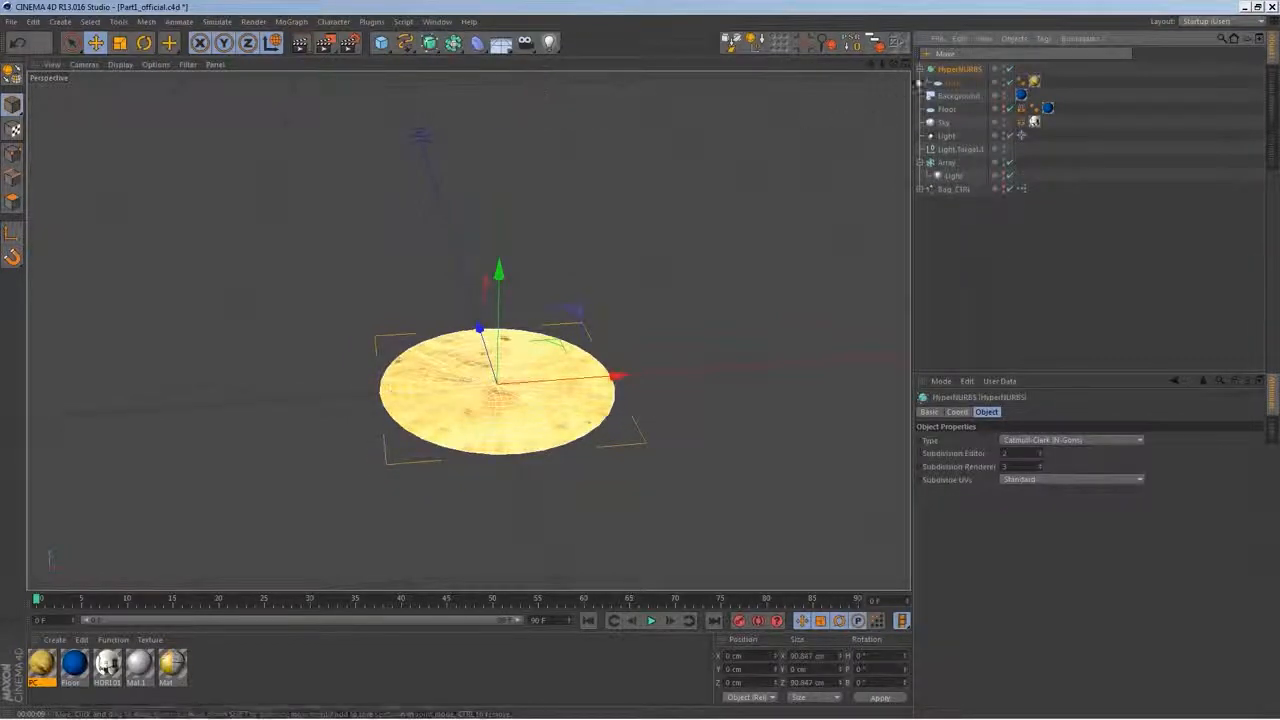
Rename the HyperNURBS object as PC
double_click(959, 70)
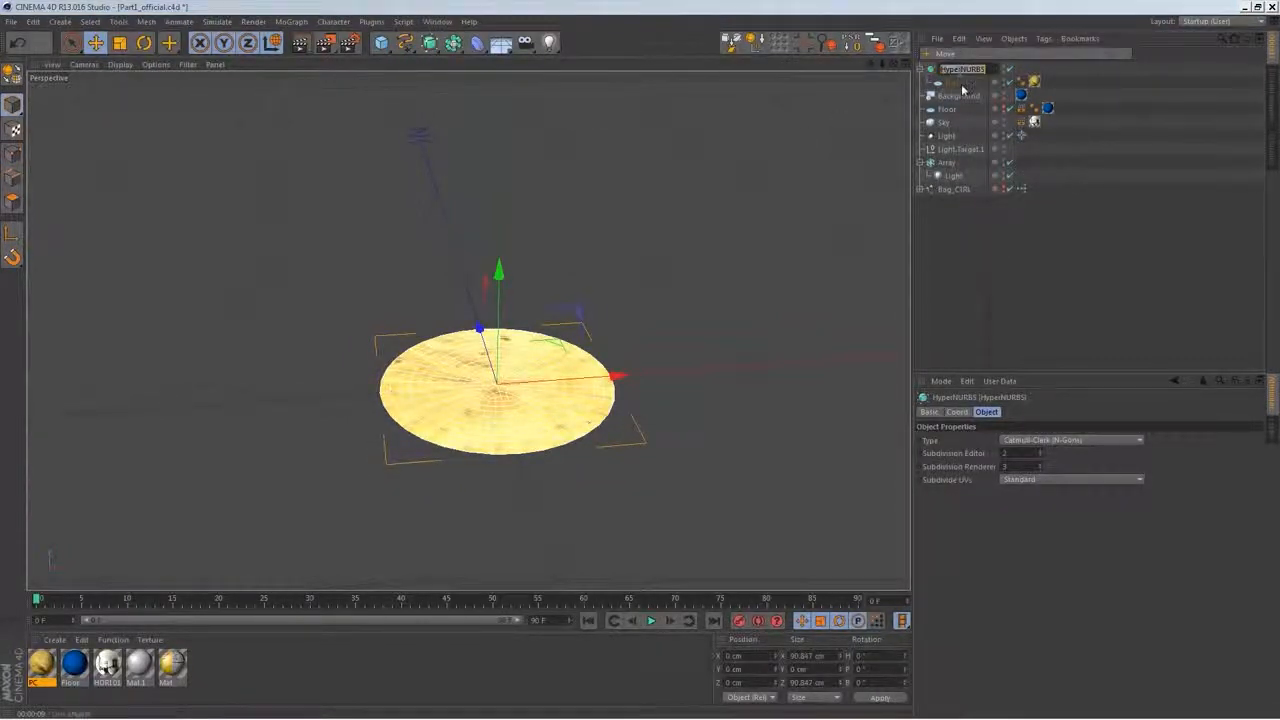
text(El)
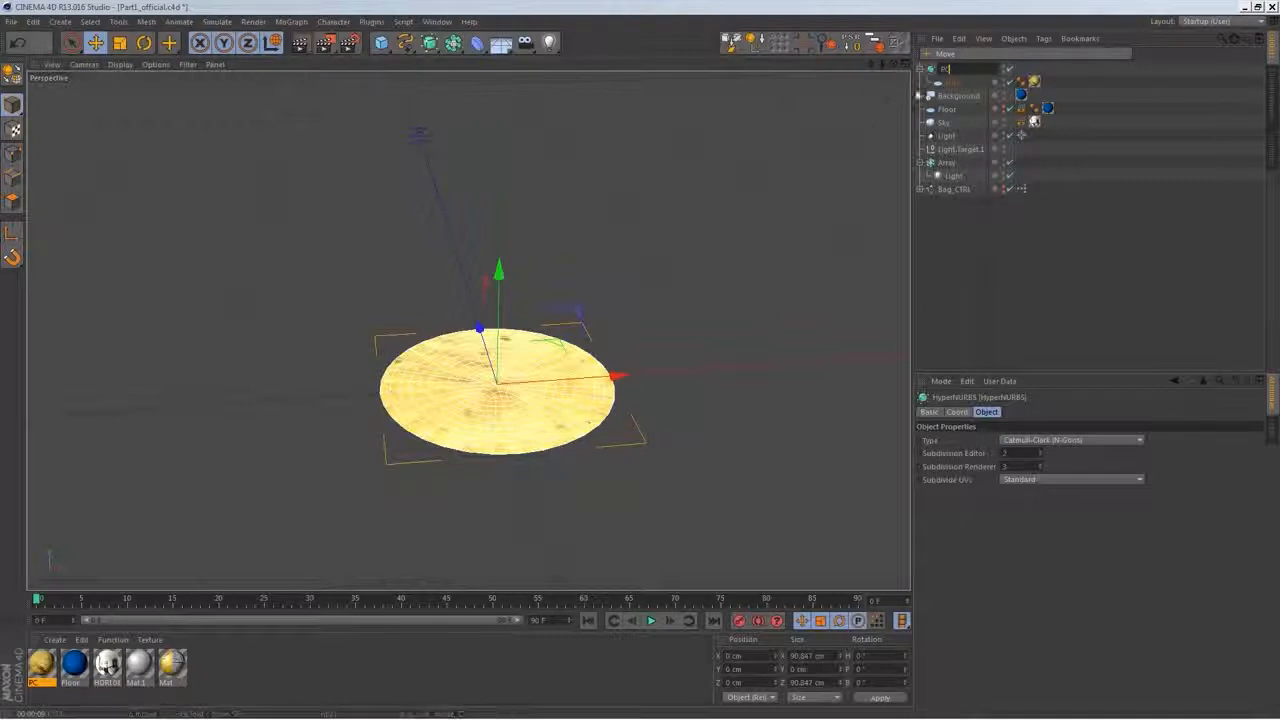
key(Return)
Make the disc editable and stretch it along the X axis to about 137 cm
click(952, 82)
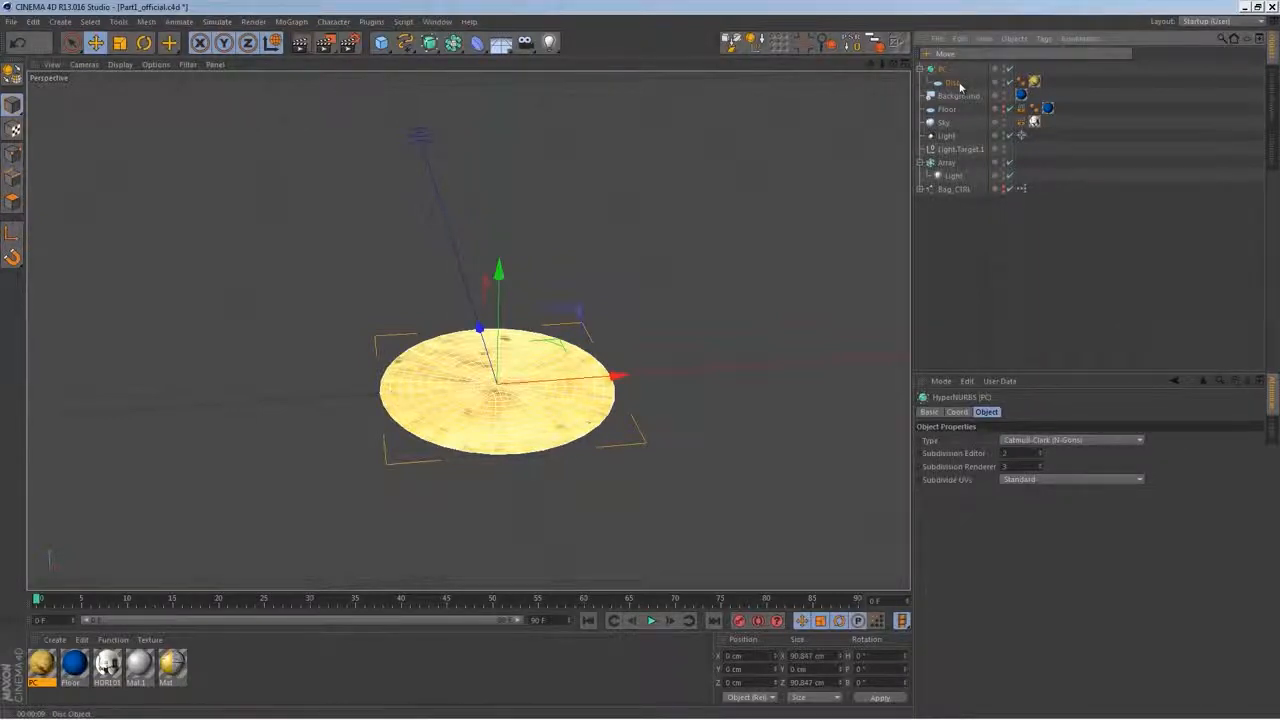
click(968, 290)
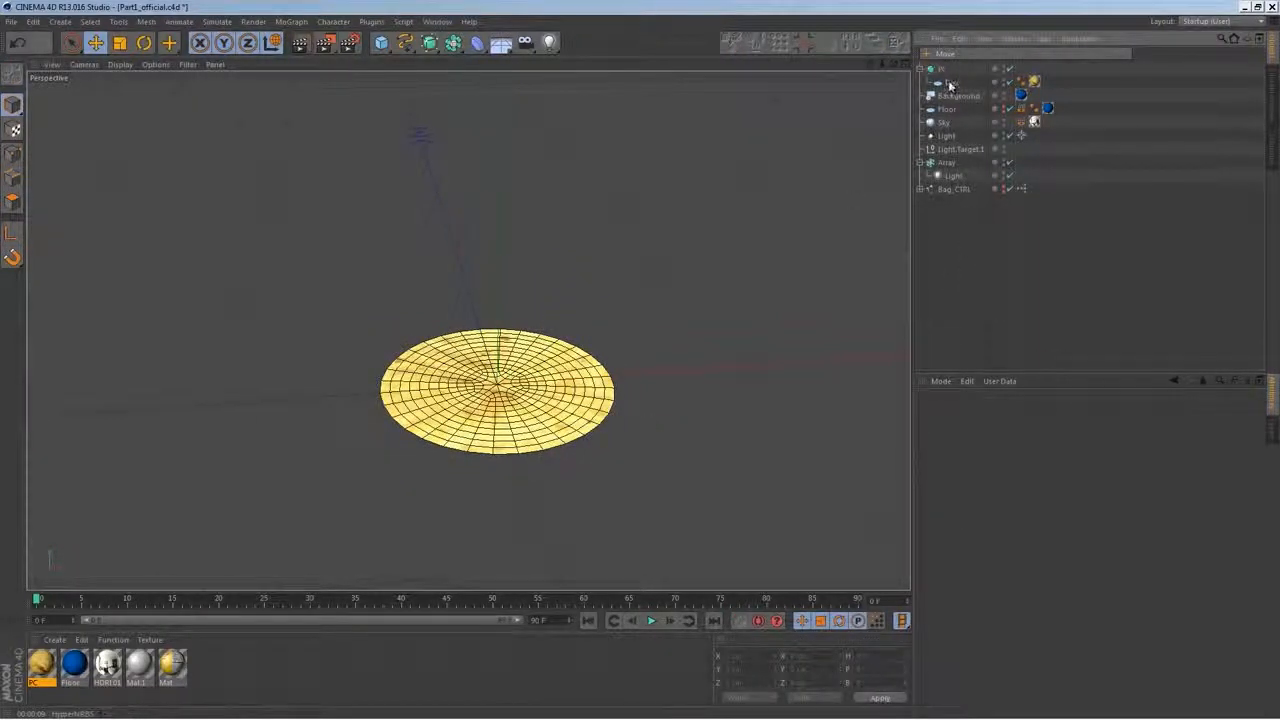
click(950, 83)
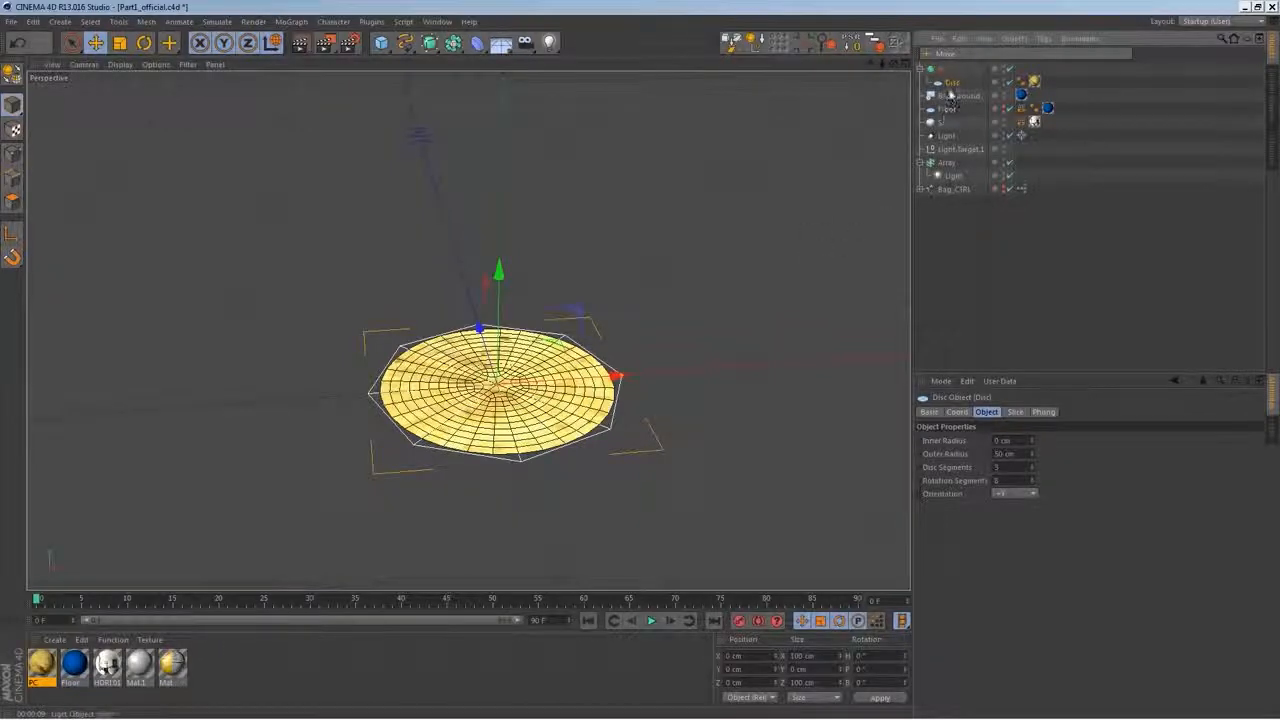
key(c)
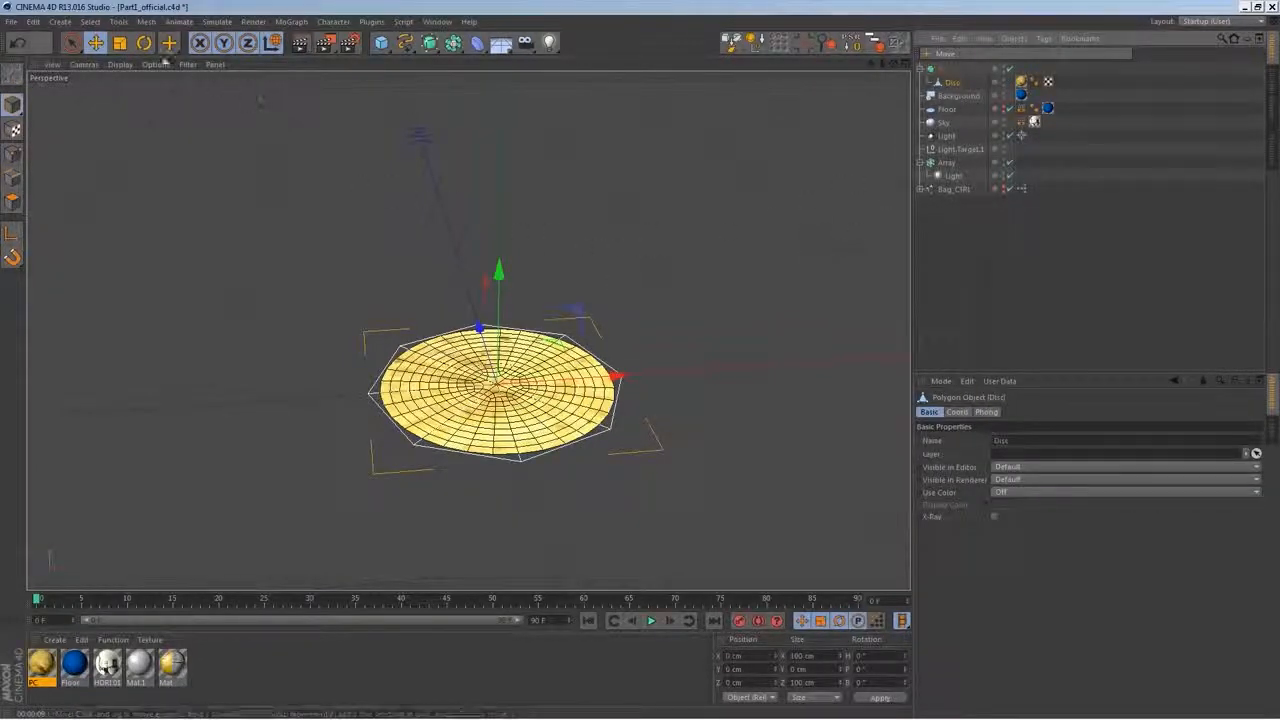
key(t)
drag(630, 373, 621, 436)
click(918, 240)
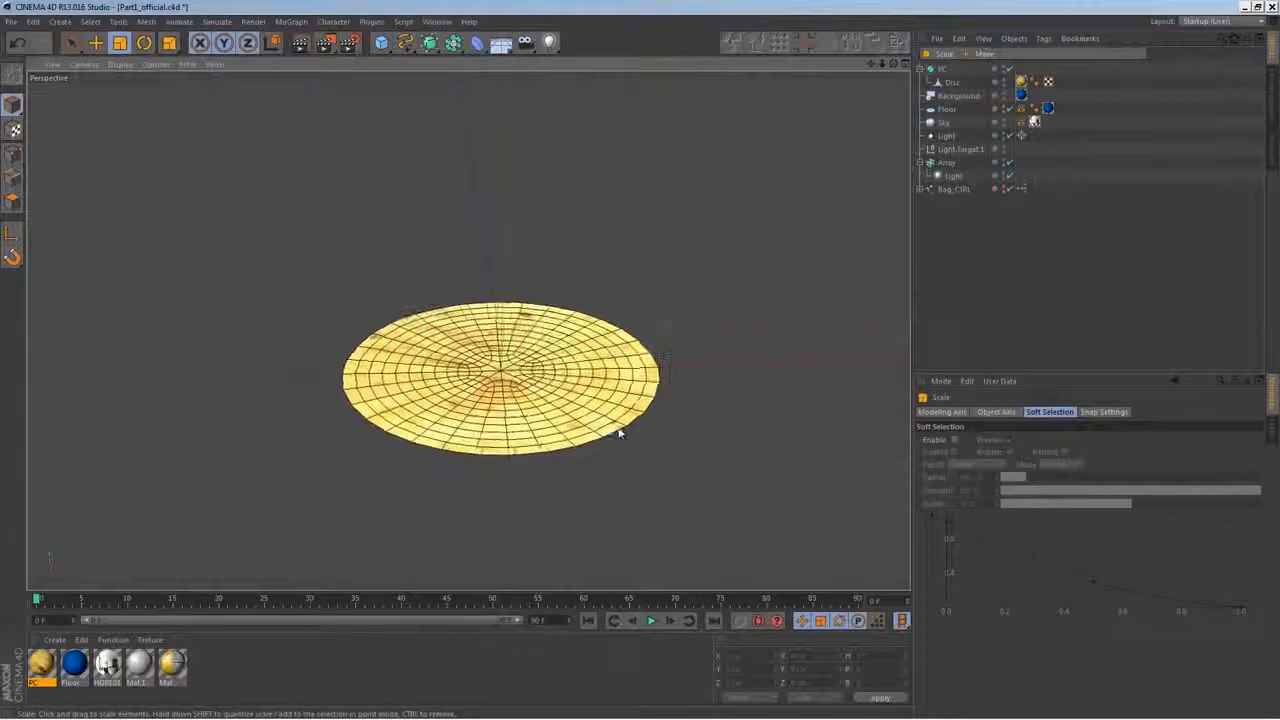
Add a Displacer deformer under the disc and give it a Noise shader
click(949, 83)
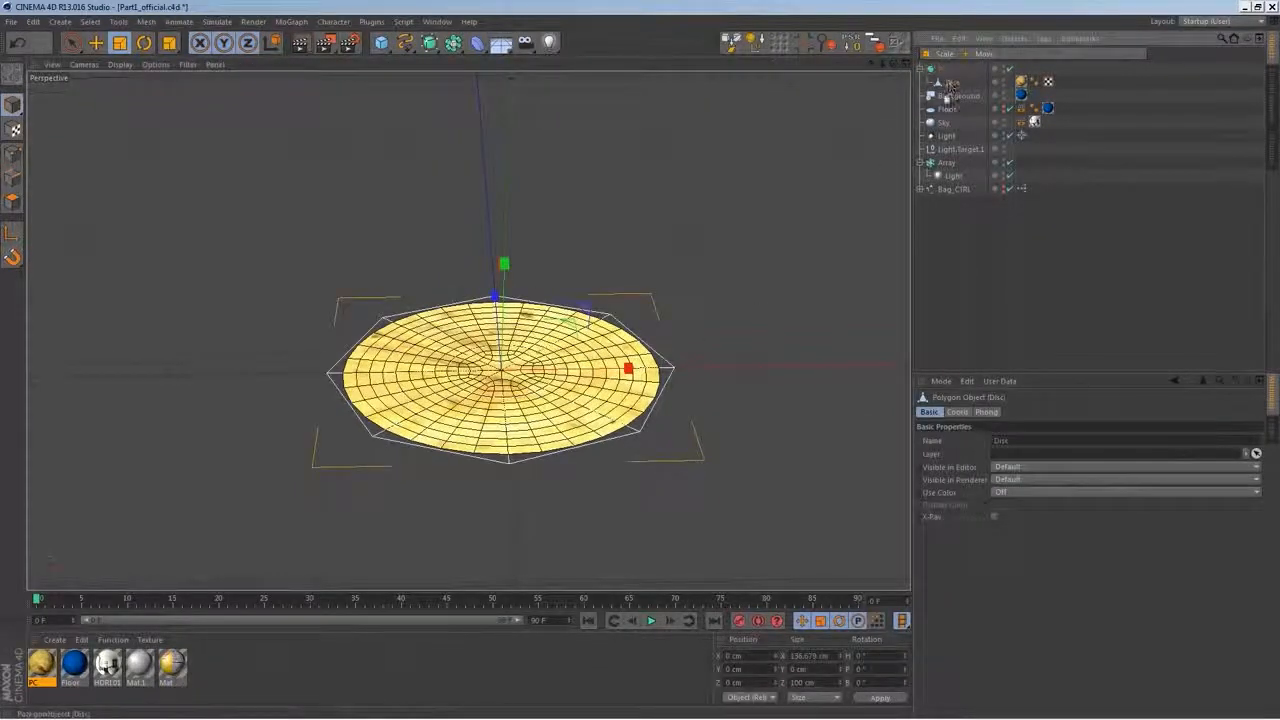
click(477, 42)
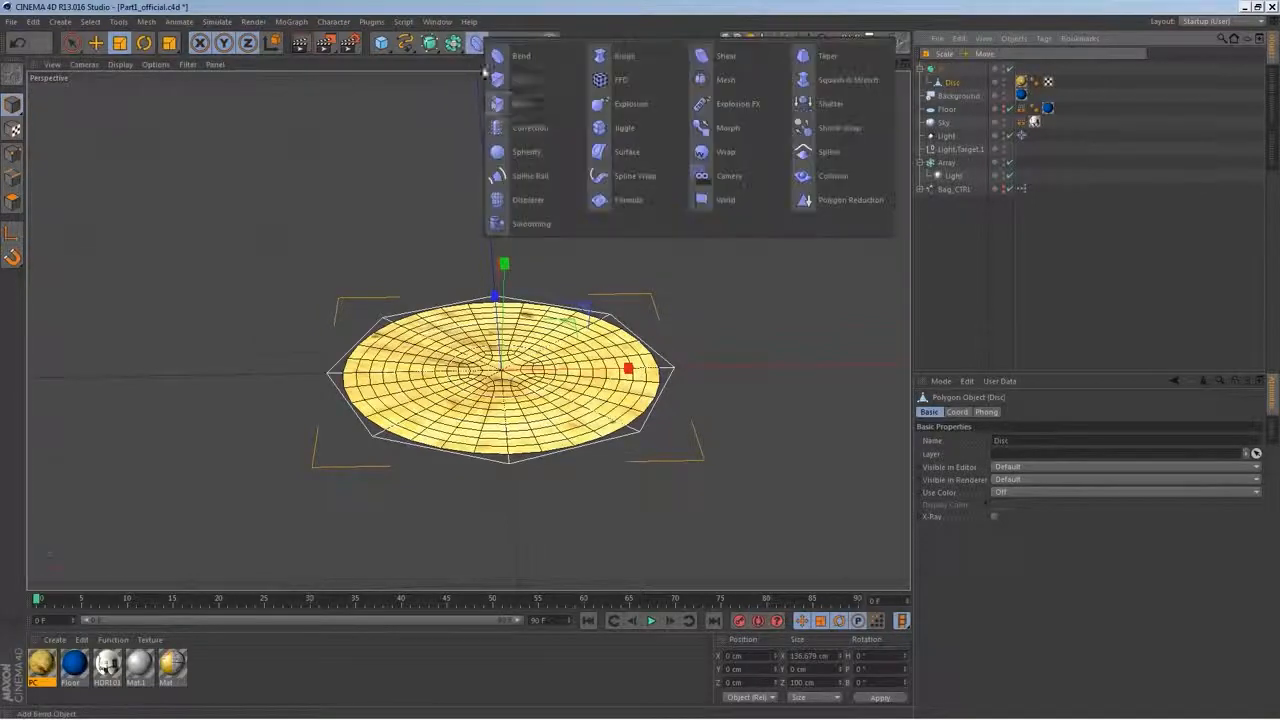
click(541, 203)
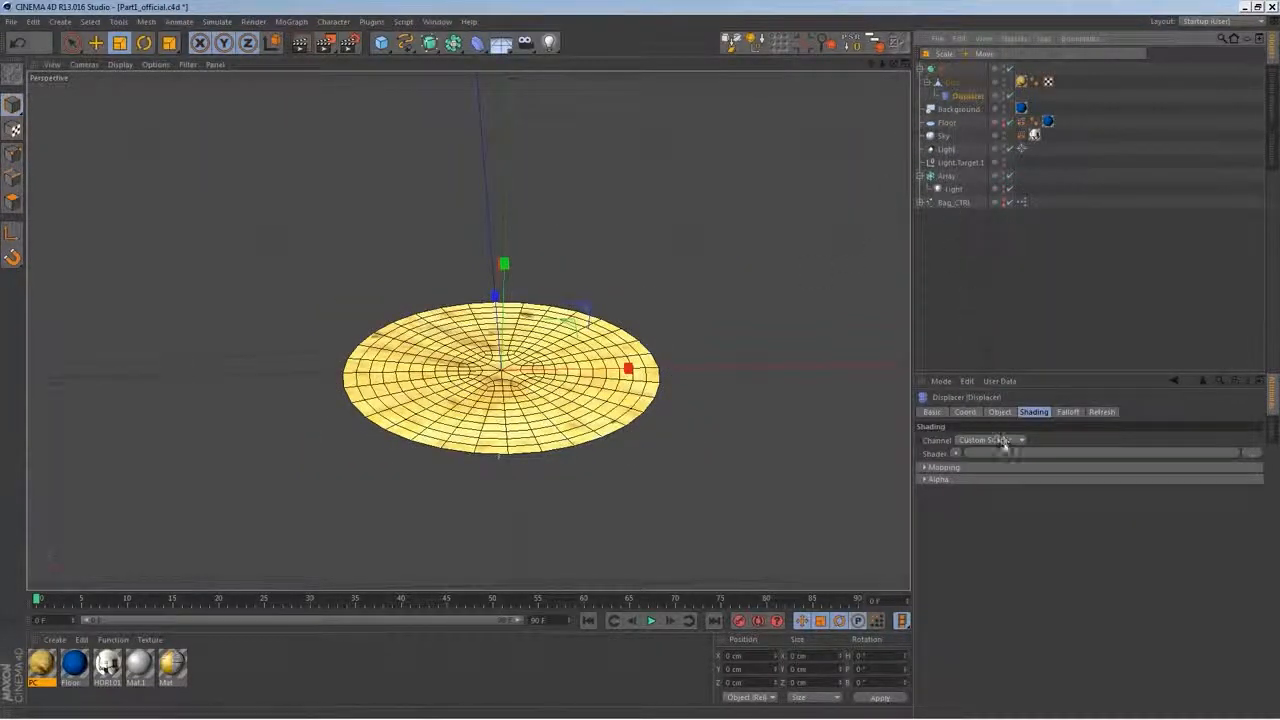
click(953, 454)
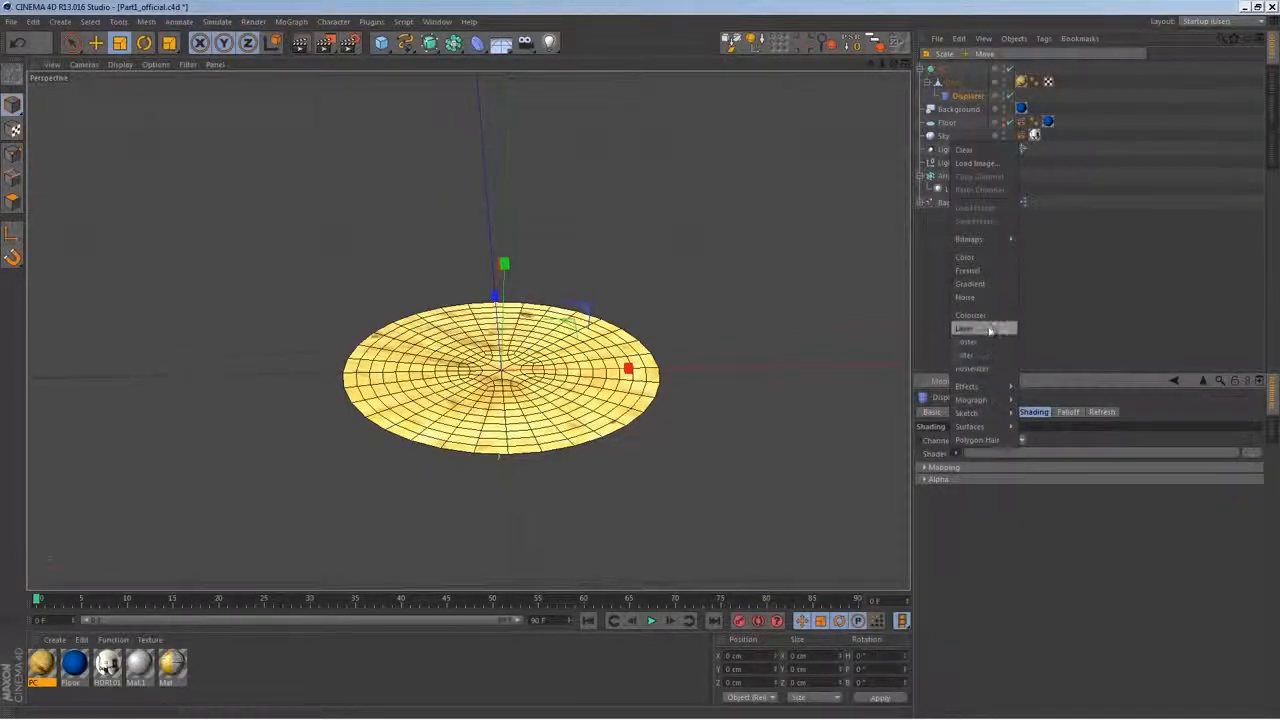
click(985, 297)
Set the displacer's height to about 23 cm to warp the disc into a chip shape
alt+drag(730, 340, 780, 371)
click(999, 412)
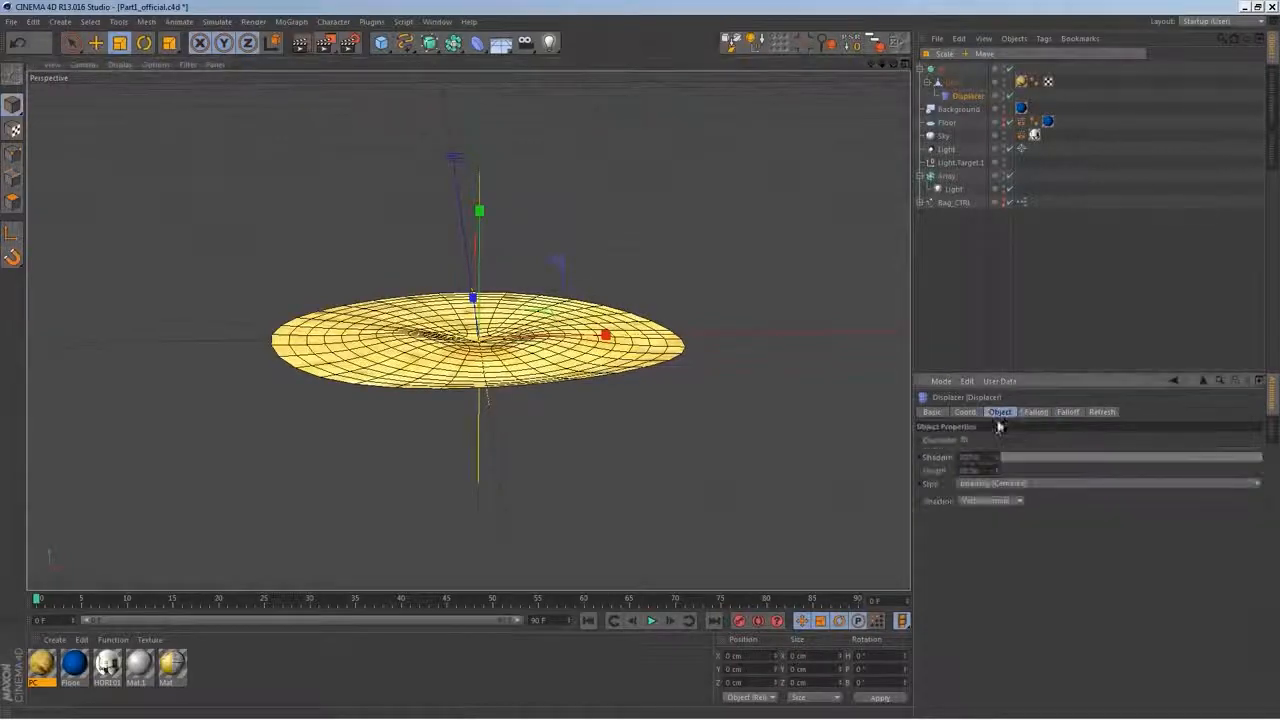
drag(996, 473, 997, 460)
alt+drag(700, 330, 638, 366)
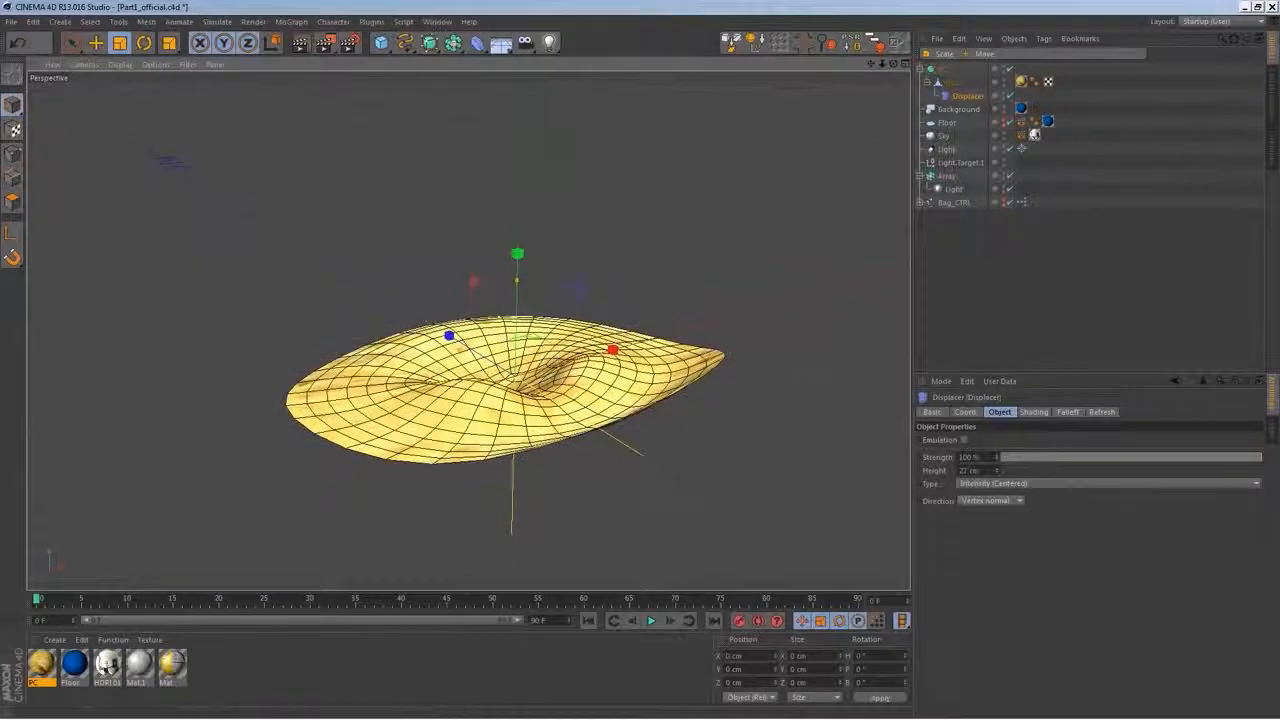
drag(997, 471, 997, 473)
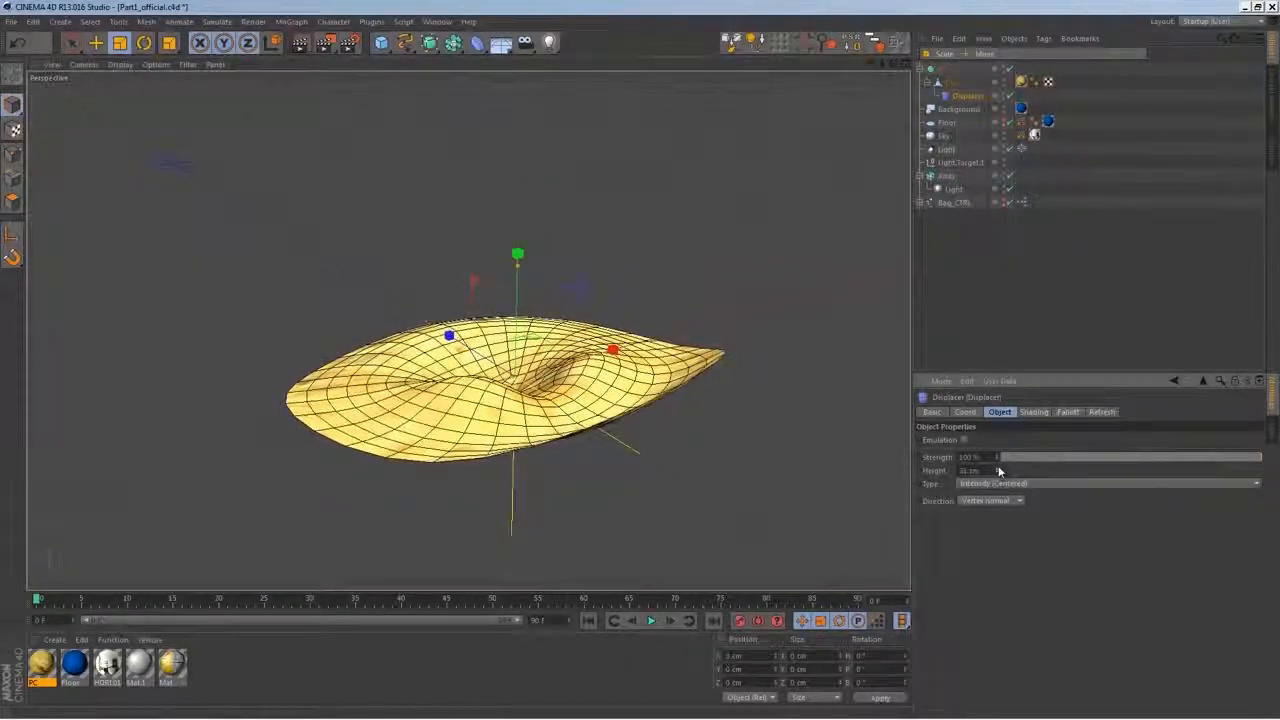
alt+drag(648, 366, 625, 390)
alt+middle_drag(668, 328, 622, 338)
Create a particle emitter with the PC object as its child and enable Show Objects
click(927, 82)
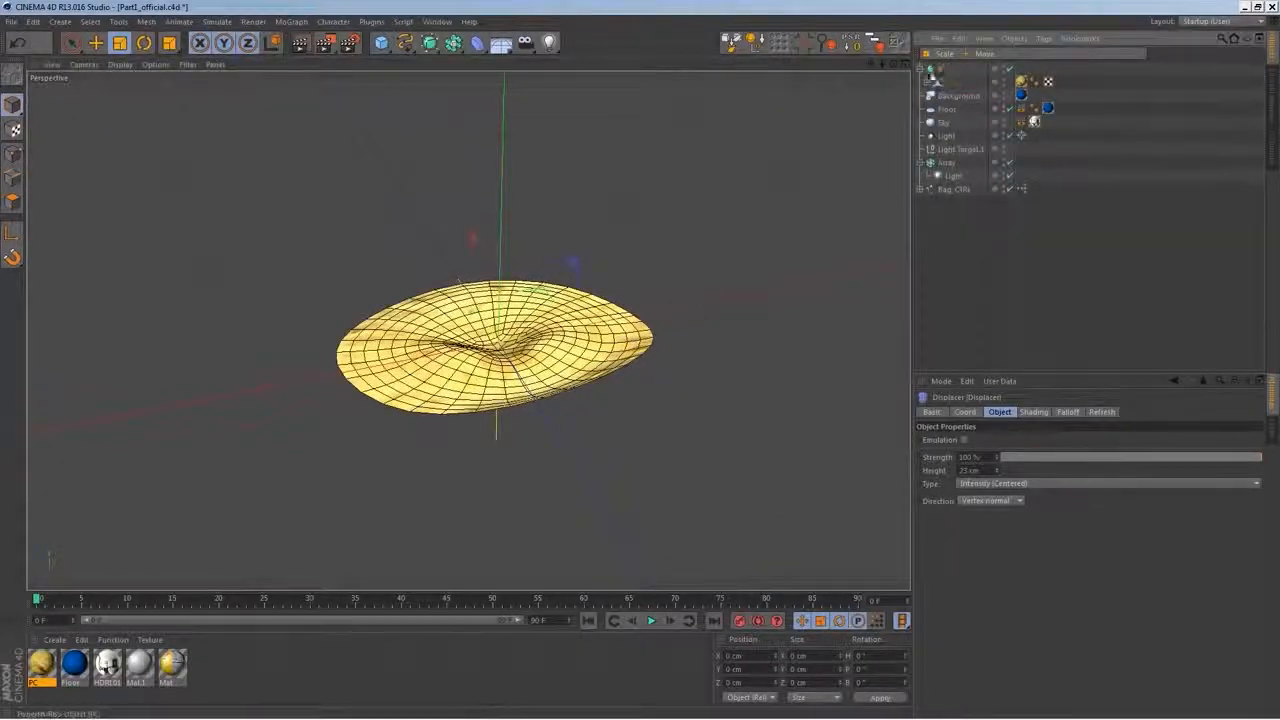
click(920, 69)
click(940, 69)
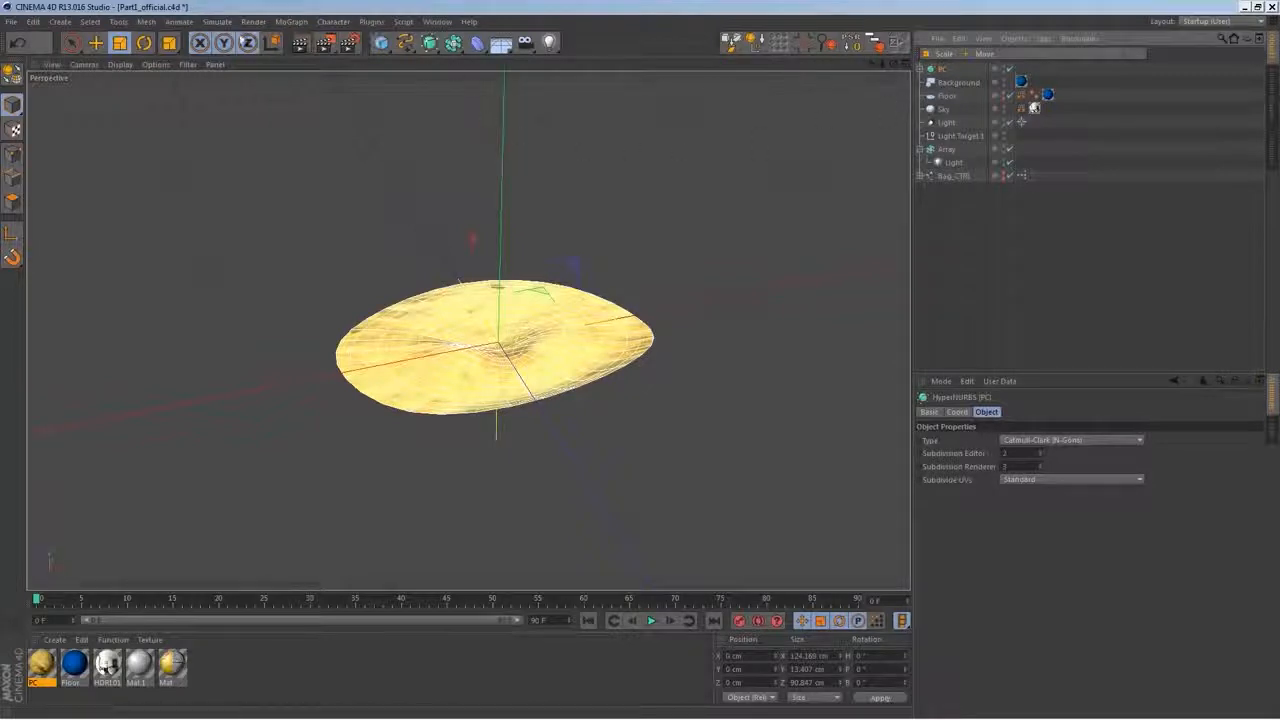
click(217, 22)
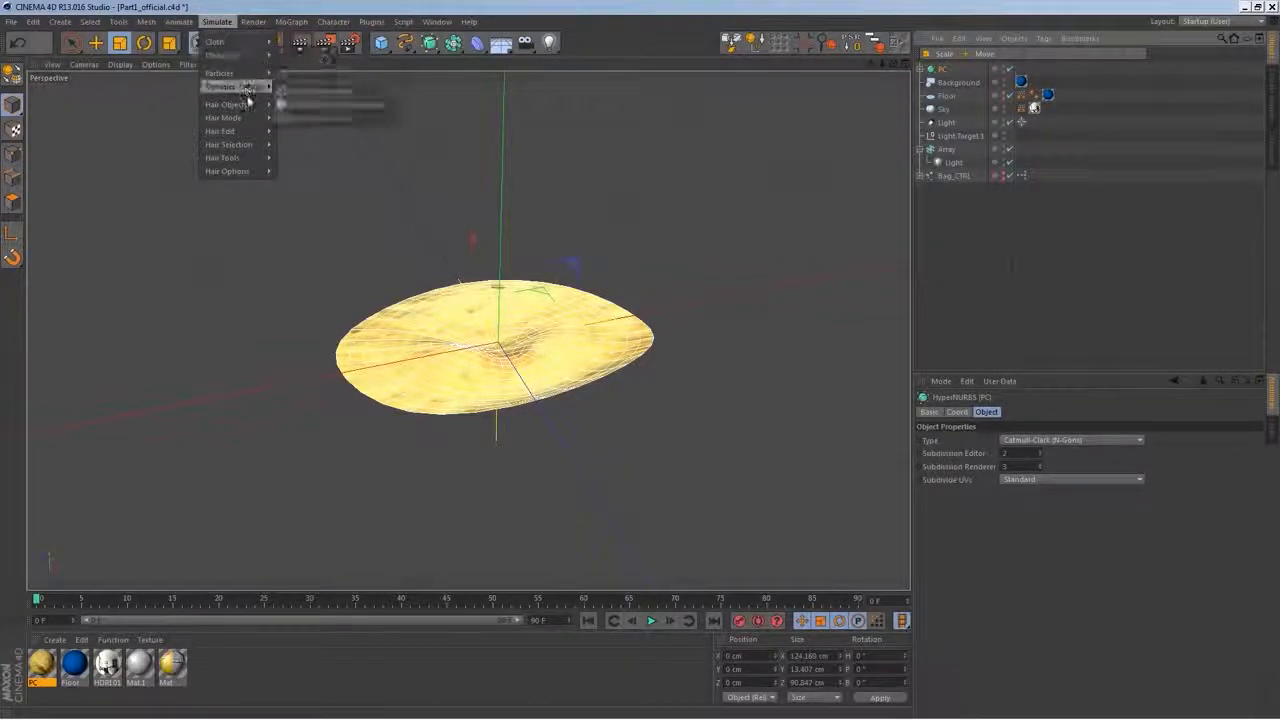
mouse_move(251, 80)
click(302, 77)
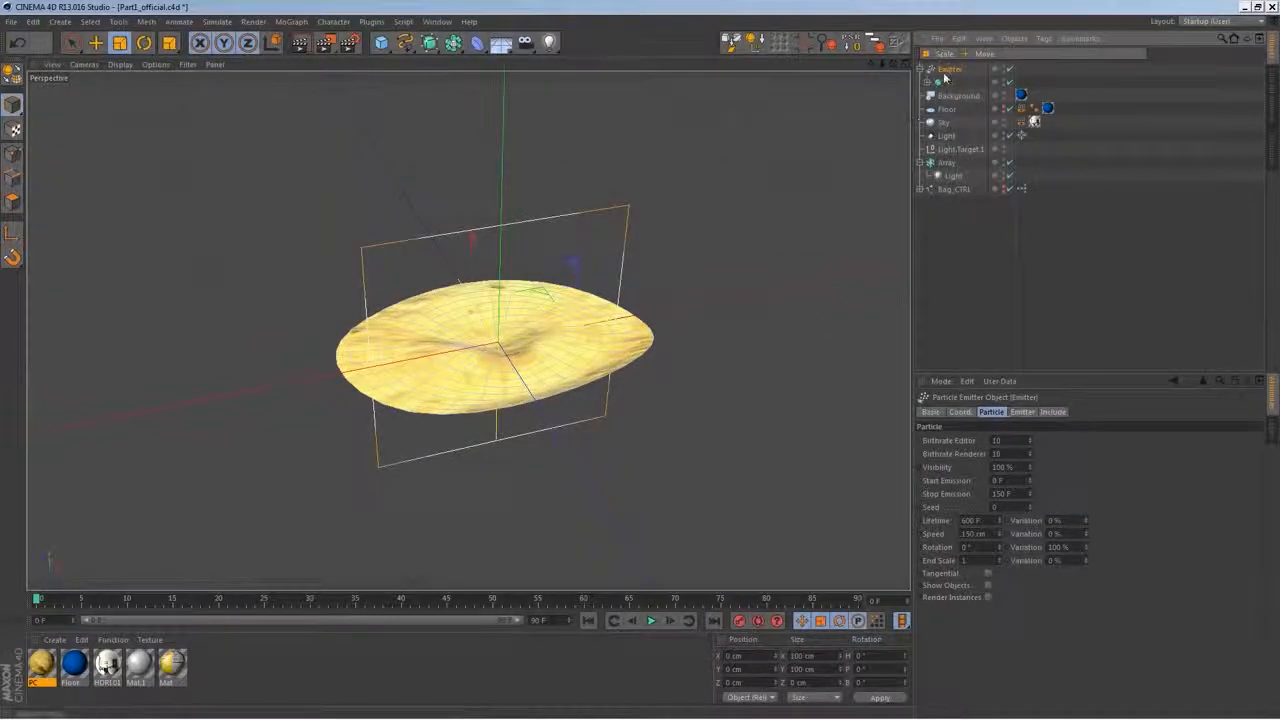
click(988, 586)
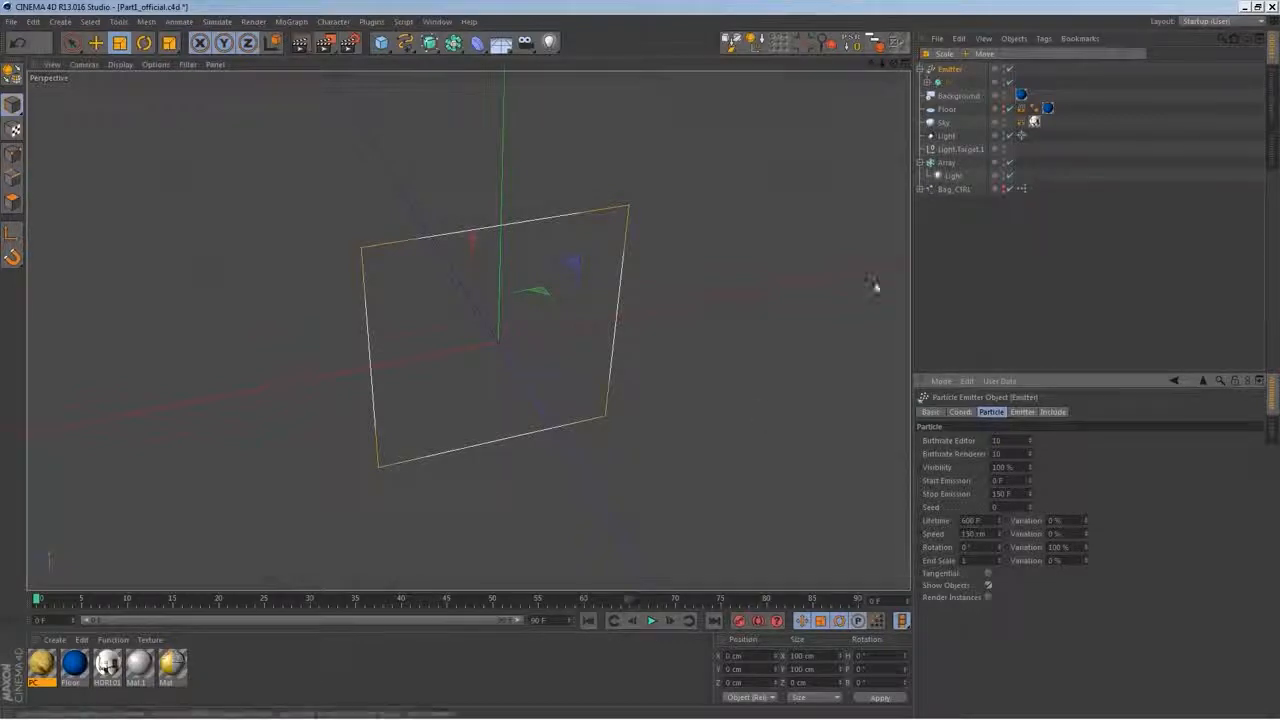
Play the animation up to frame 61 and examine the emitted chips from several angles
click(651, 621)
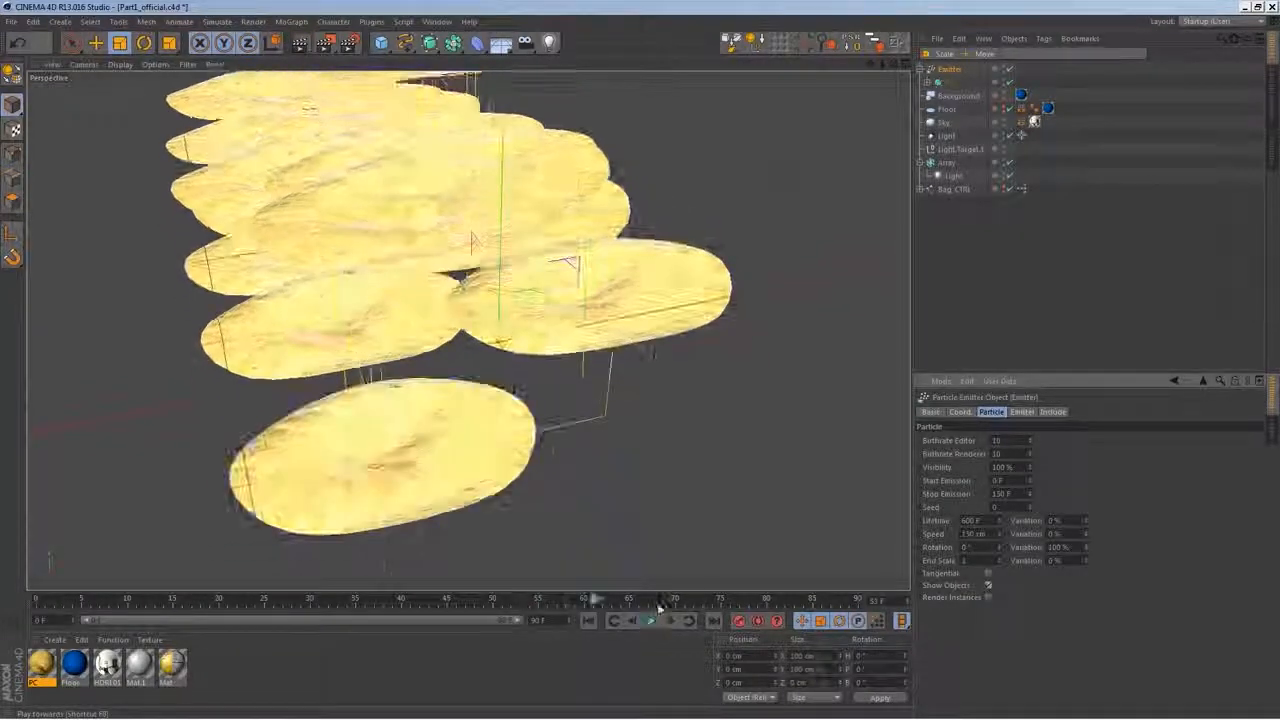
click(651, 621)
alt+drag(472, 330, 486, 344)
alt+right_drag(486, 344, 518, 364)
alt+drag(518, 364, 590, 370)
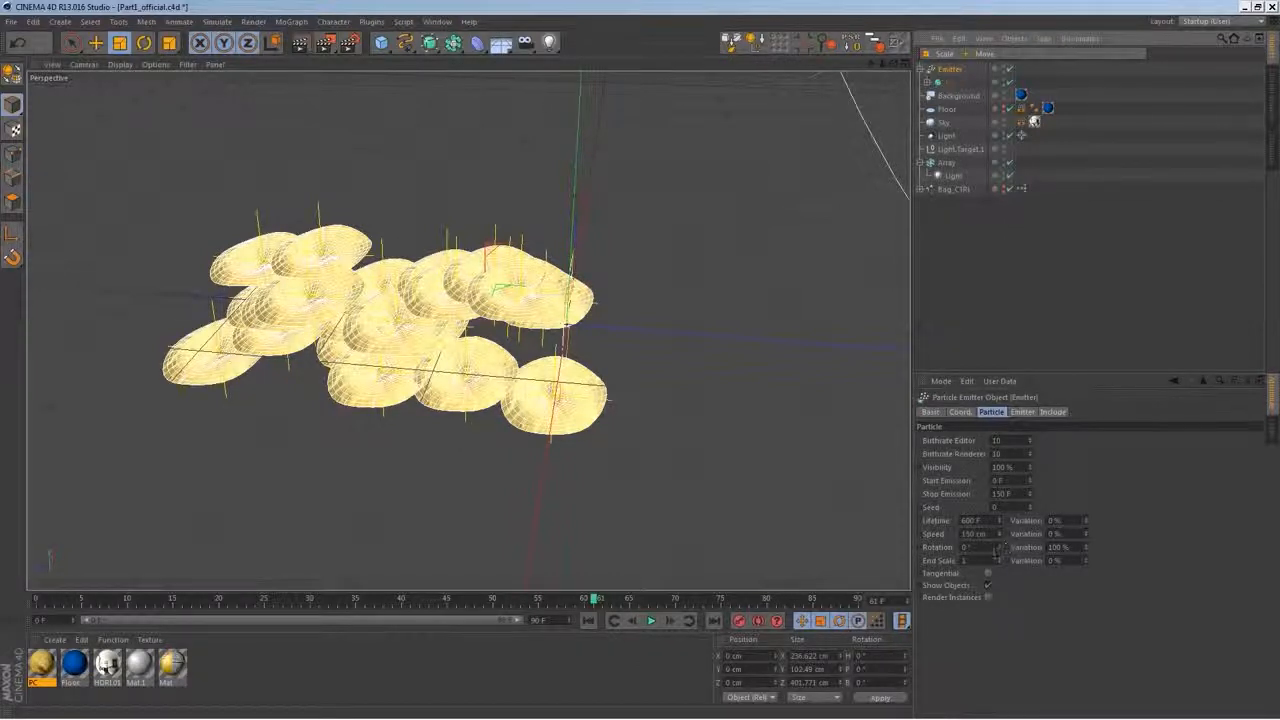
Set the emitter's particle rotation to 60°
drag(980, 547, 958, 551)
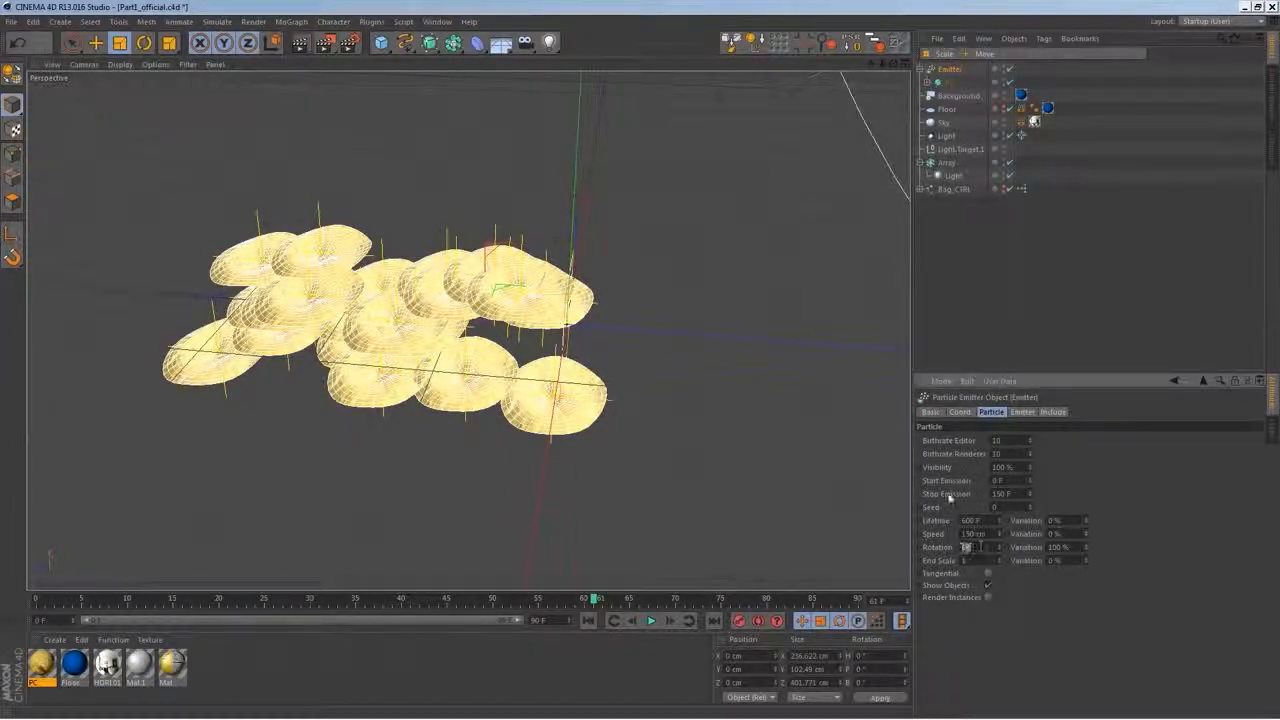
text(60)
key(Return)
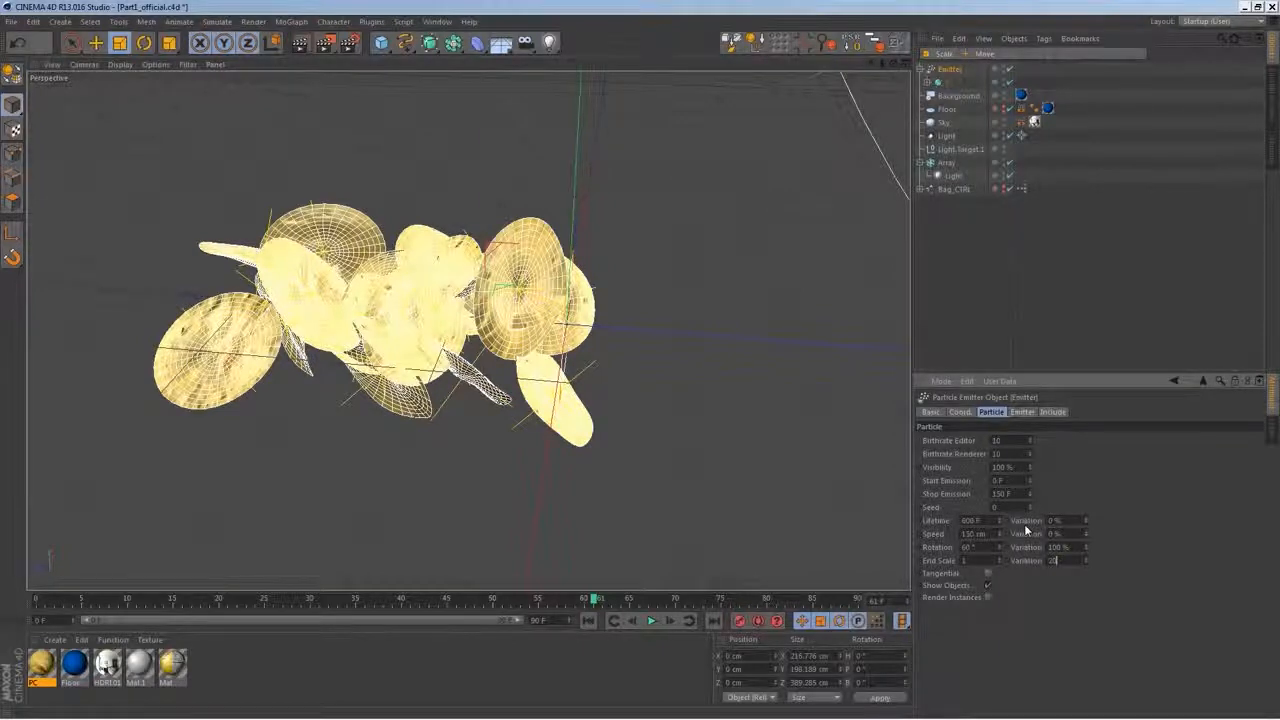
Try End Scale variations of 20% and 100% on the emitter
text(20)
key(Return)
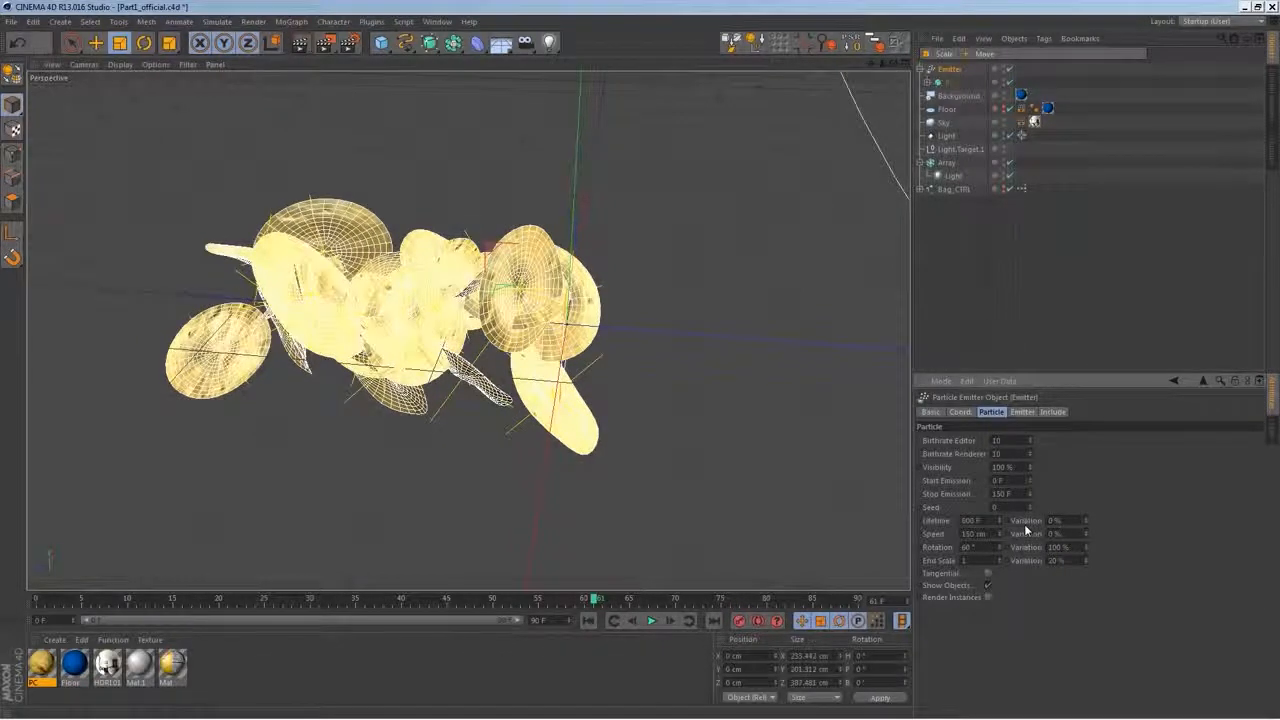
mouse_move(623, 337)
alt+mouse_down()
mouse_move(723, 309)
mouse_move(783, 358)
mouse_move(626, 327)
alt+mouse_up()
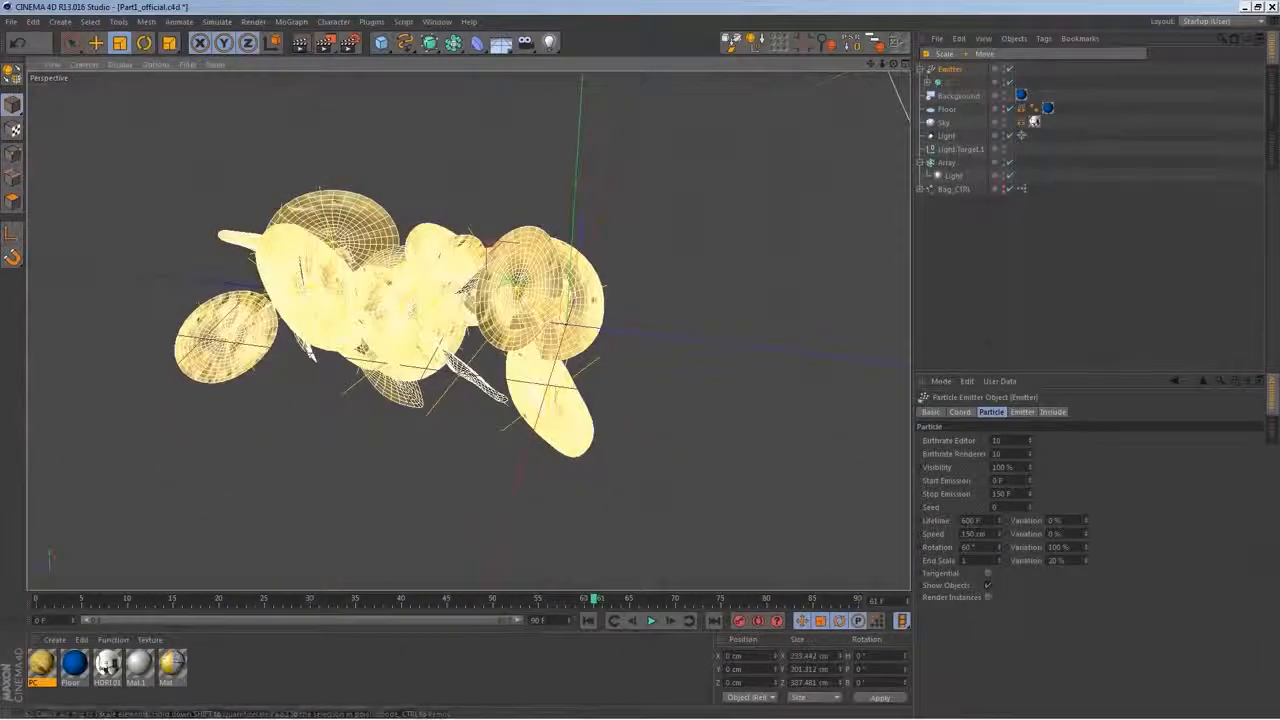
double_click(1056, 561)
text(100)
key(Return)
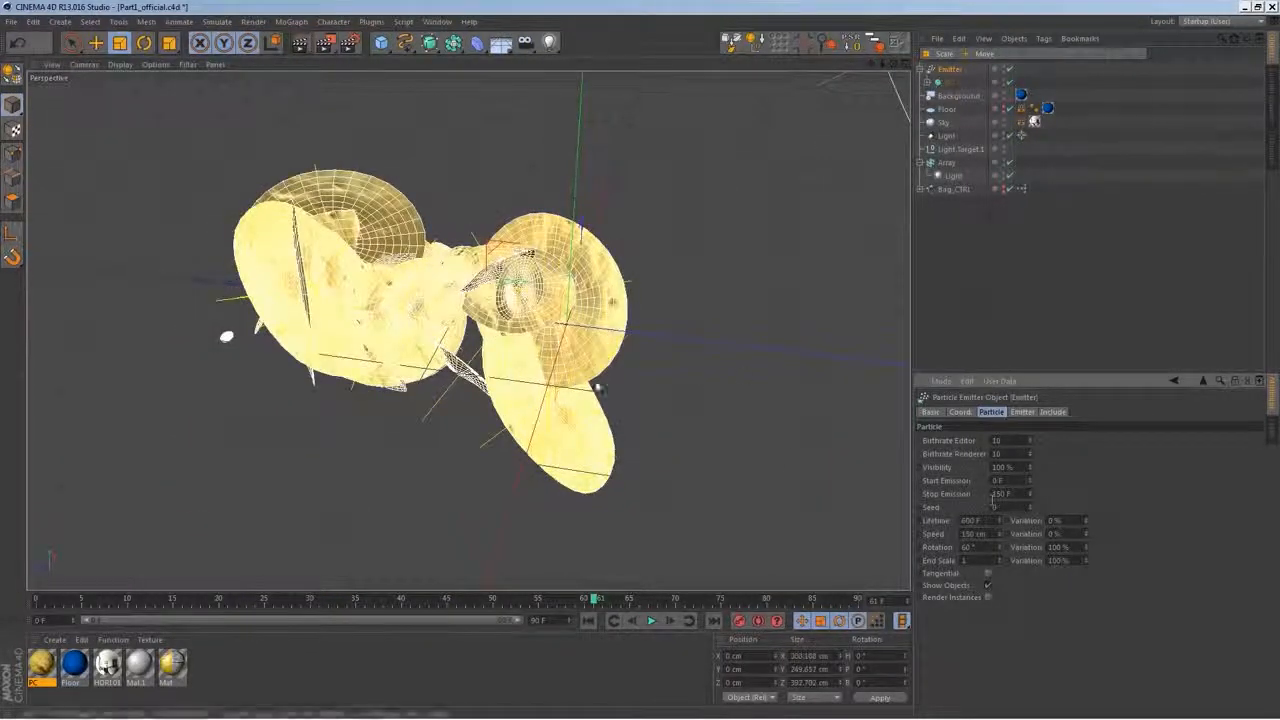
Set the emitter's End Scale variation to 10%
double_click(1057, 560)
text(10)
key(Return)
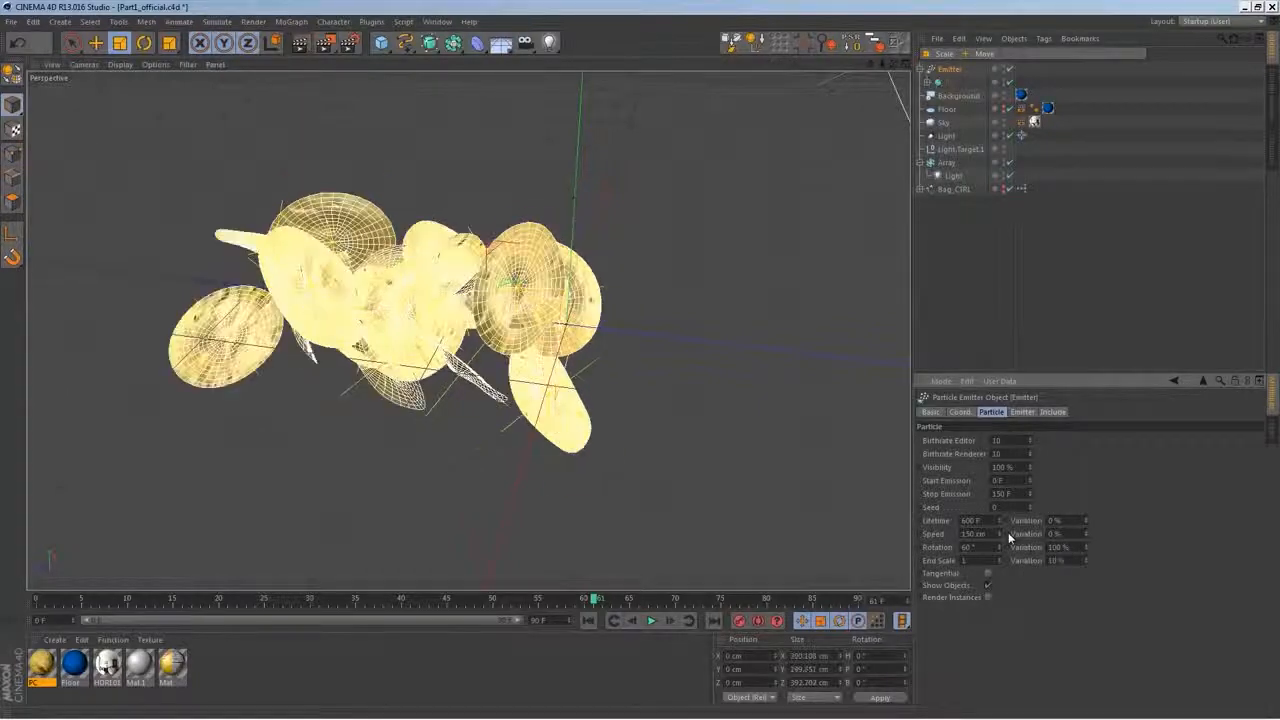
Play the animation from the first frame to preview the tumbling chips
alt+drag(760, 320, 562, 388)
click(589, 620)
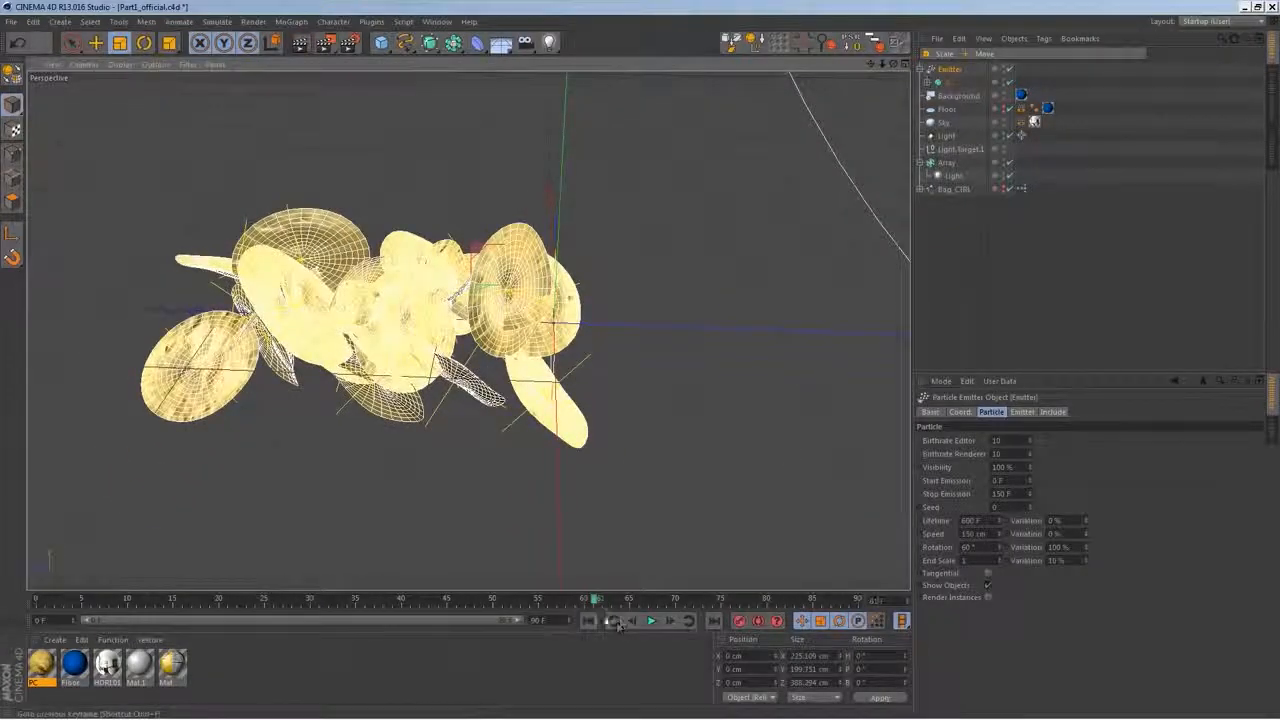
click(650, 621)
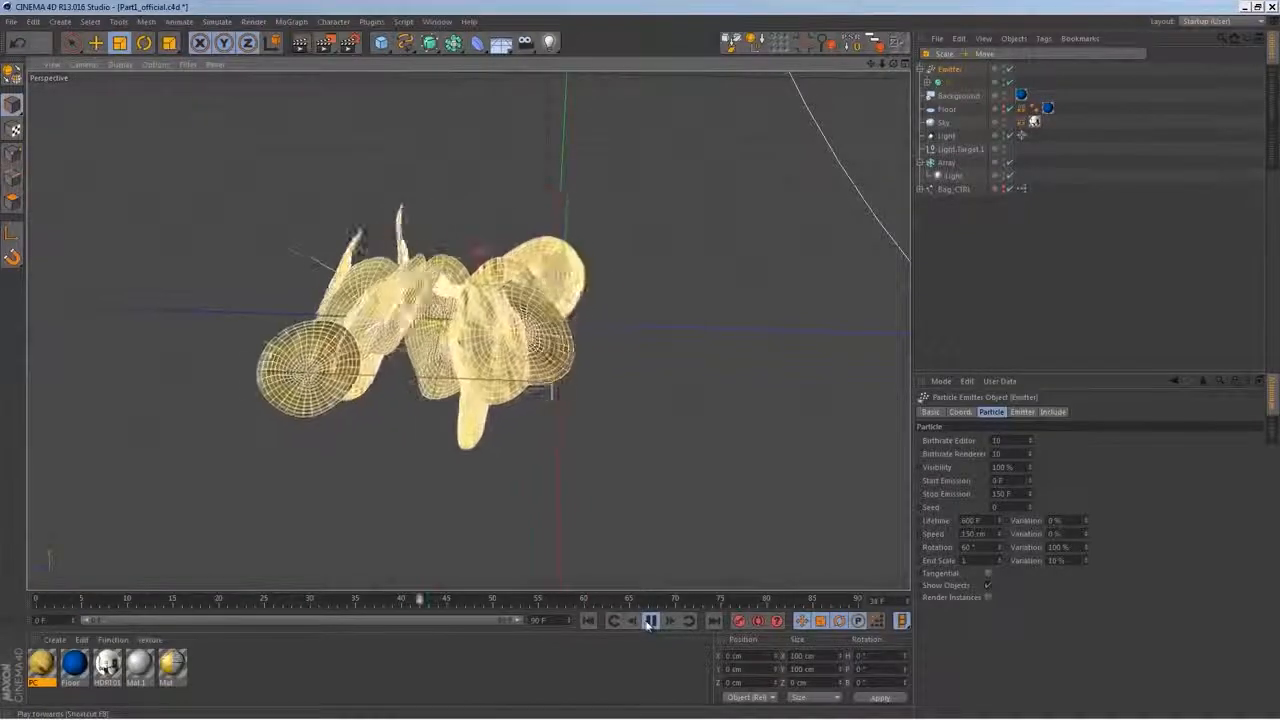
Stop the playback and duplicate the PC chip object inside the emitter
key(F8)
click(949, 84)
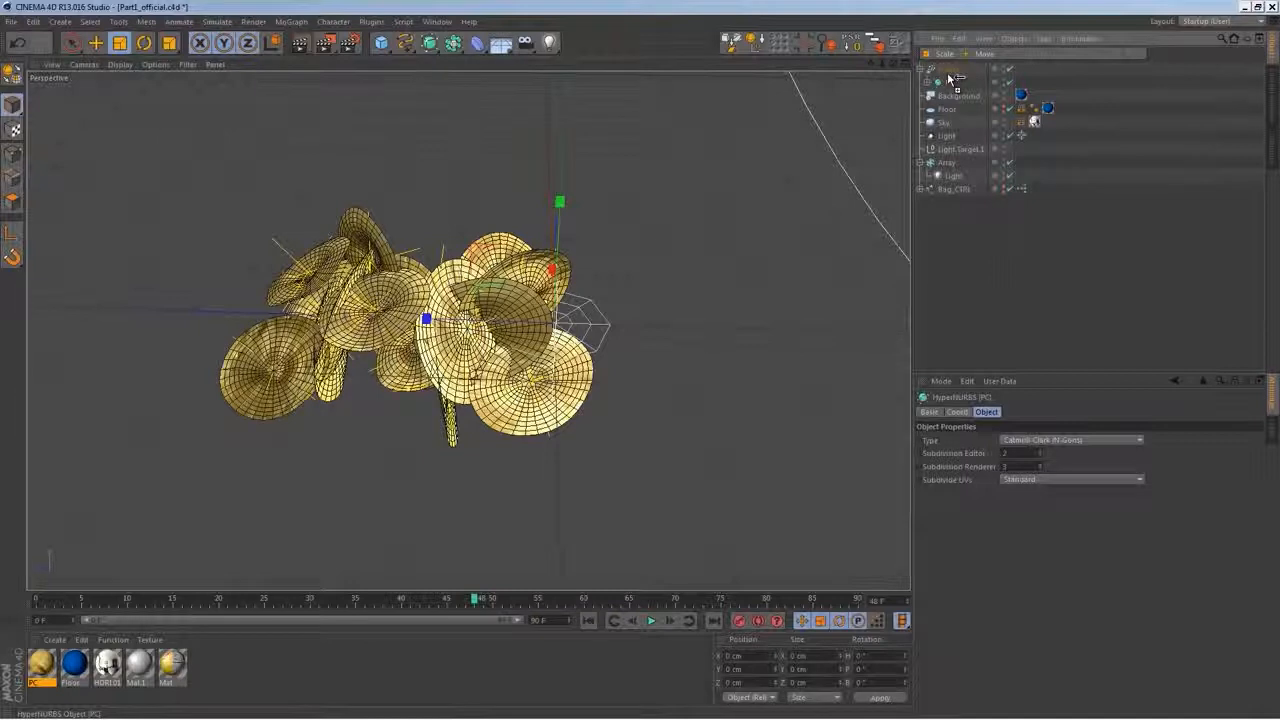
ctrl+drag(952, 78, 953, 84)
Set the noise seed of the duplicated chip's Displacer to 670 so its warp differs from the original
click(940, 85)
click(943, 101)
click(927, 83)
click(937, 96)
click(972, 108)
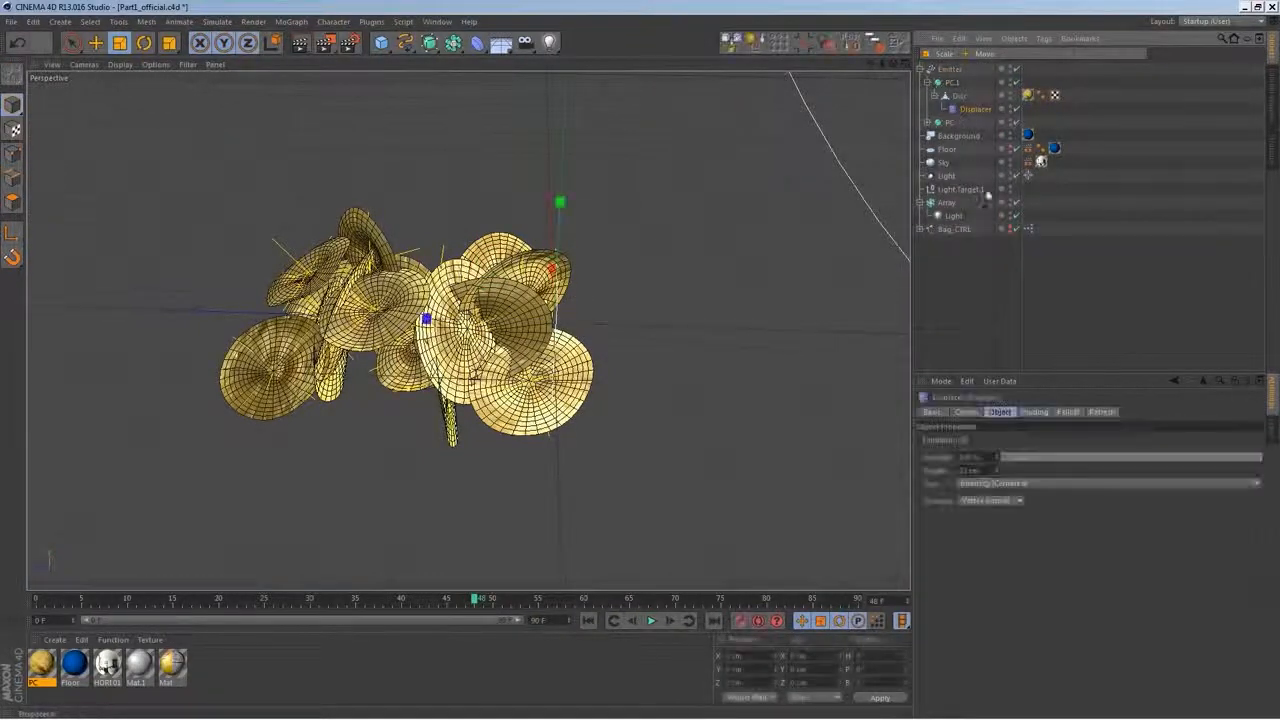
click(1033, 412)
click(984, 488)
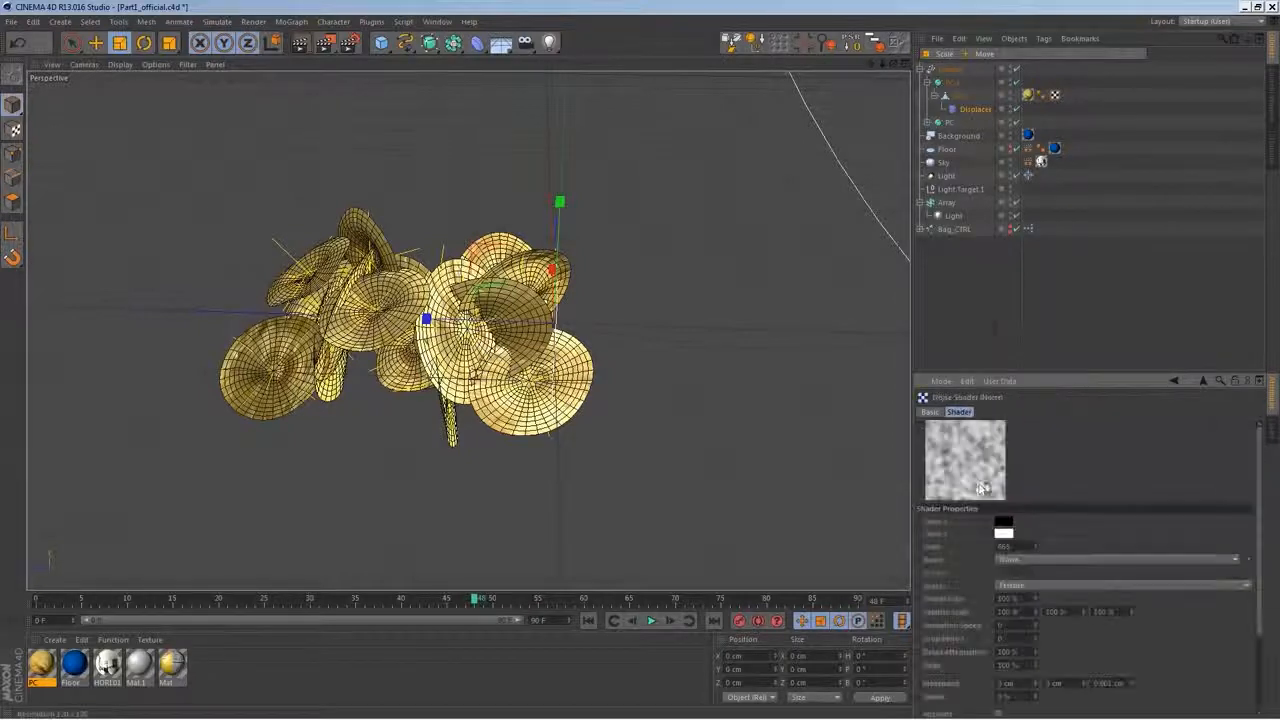
click(1036, 544)
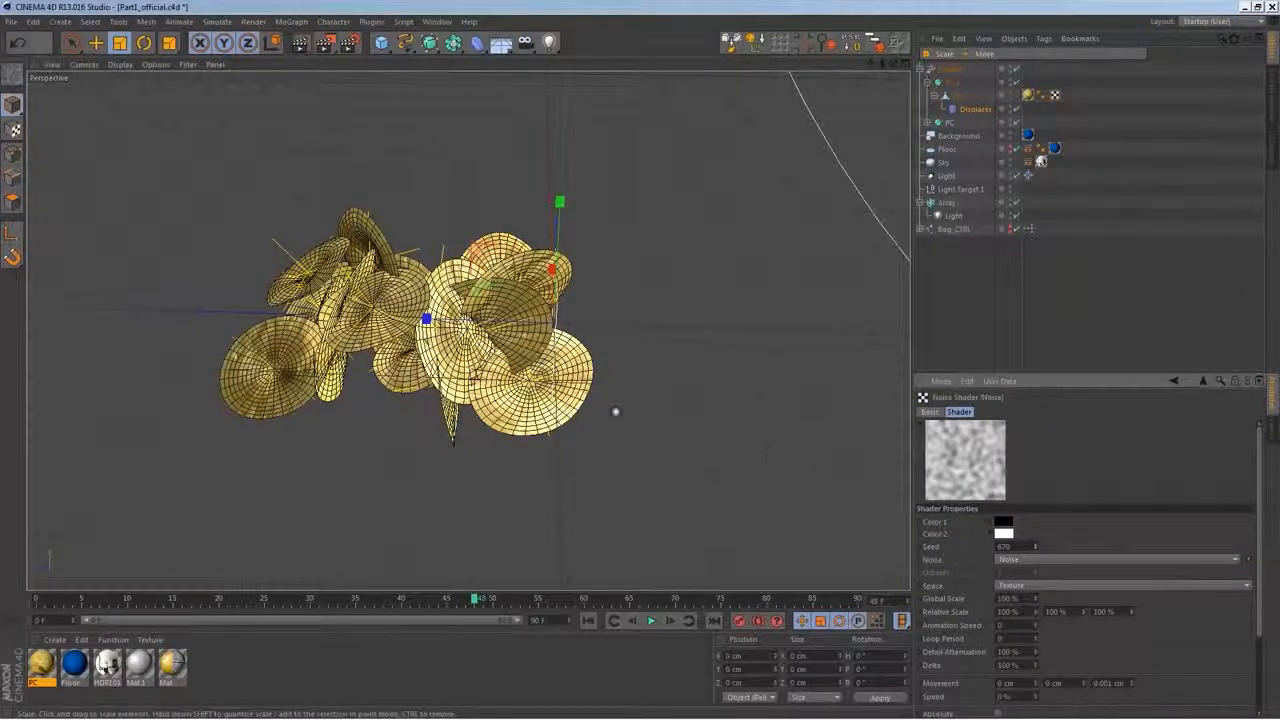
click(927, 83)
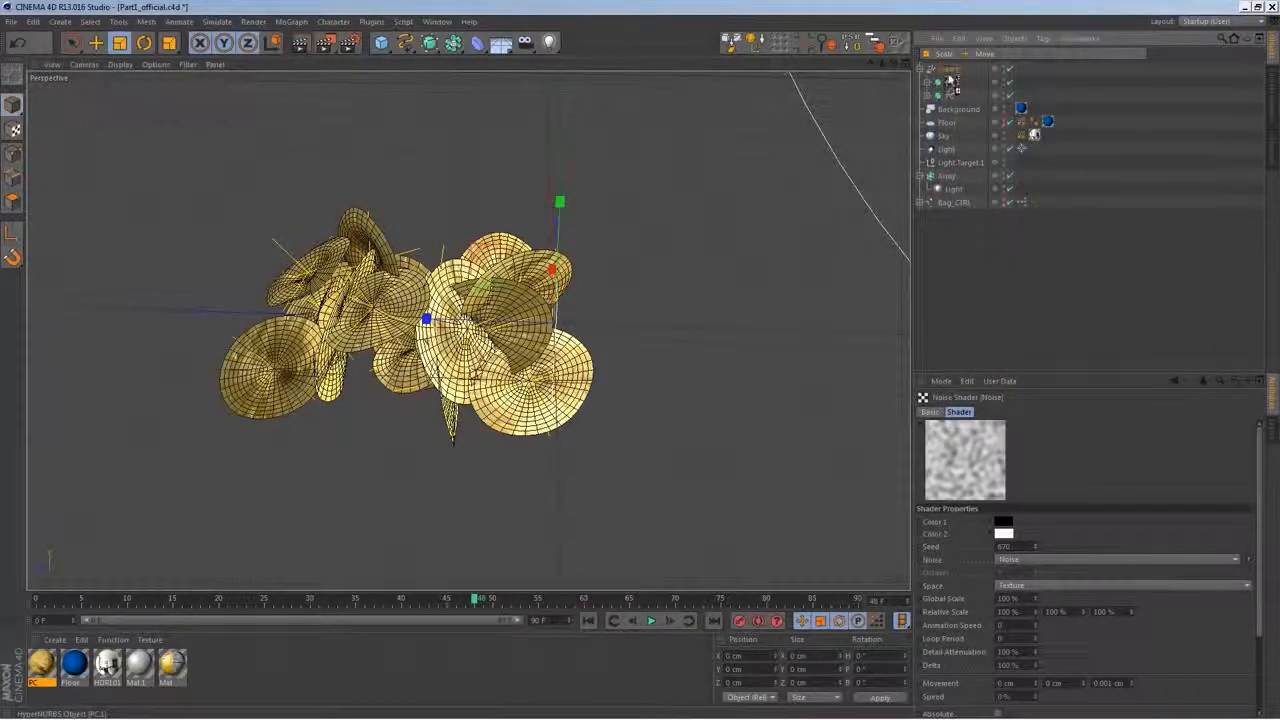
Make a third chip copy inside the emitter and set its Displacer noise seed to 675
ctrl+drag(949, 79, 949, 71)
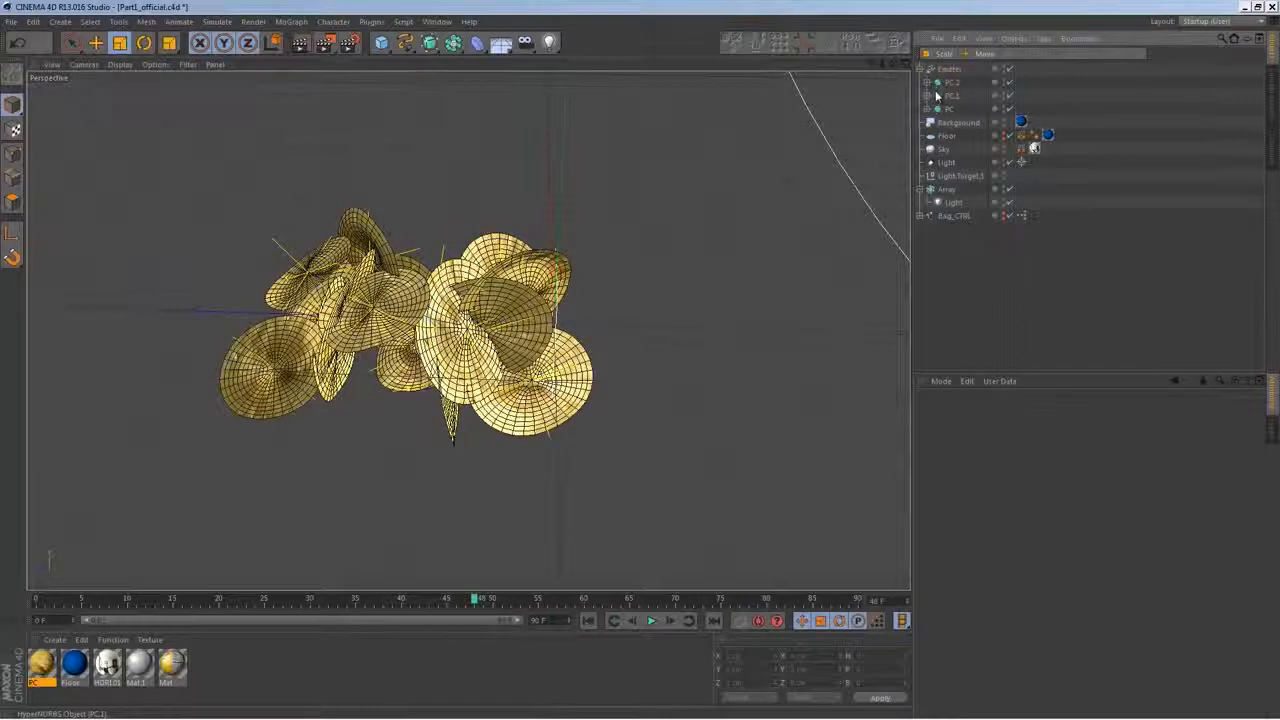
click(927, 82)
click(975, 108)
click(980, 488)
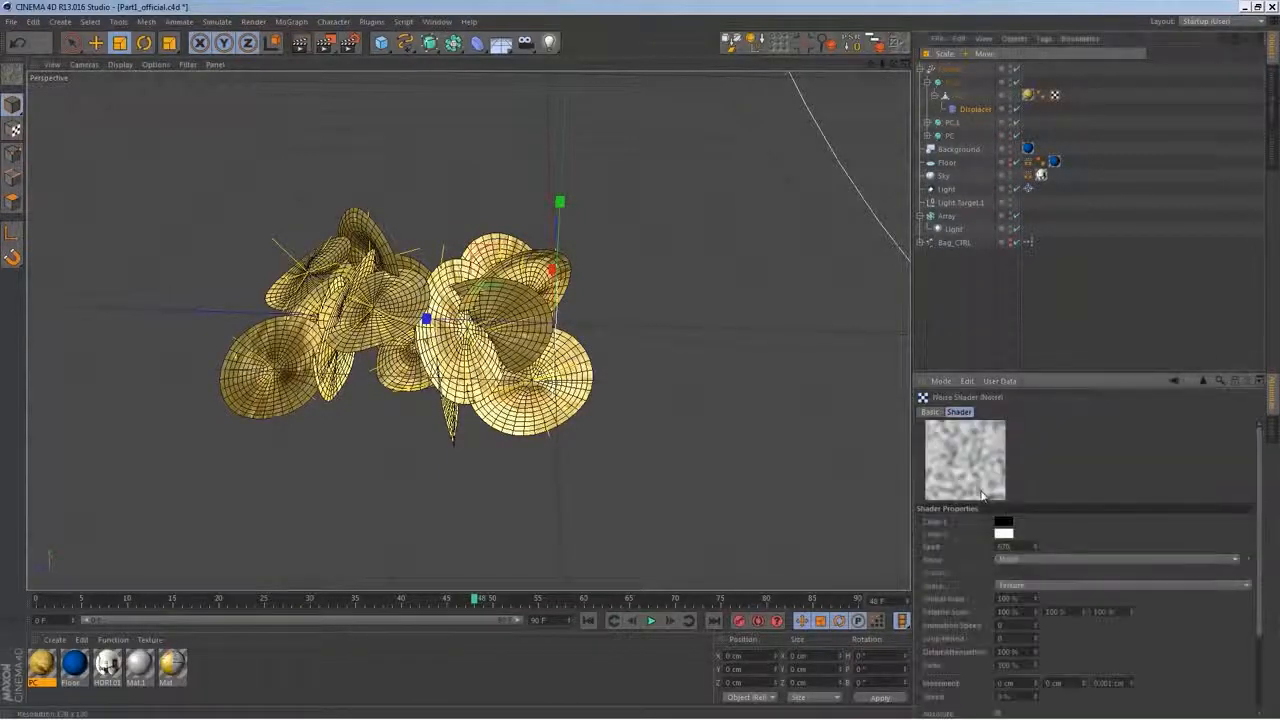
click(1036, 545)
click(1036, 544)
click(1036, 544)
click(1036, 544)
click(1036, 545)
alt+drag(573, 341, 648, 305)
click(928, 83)
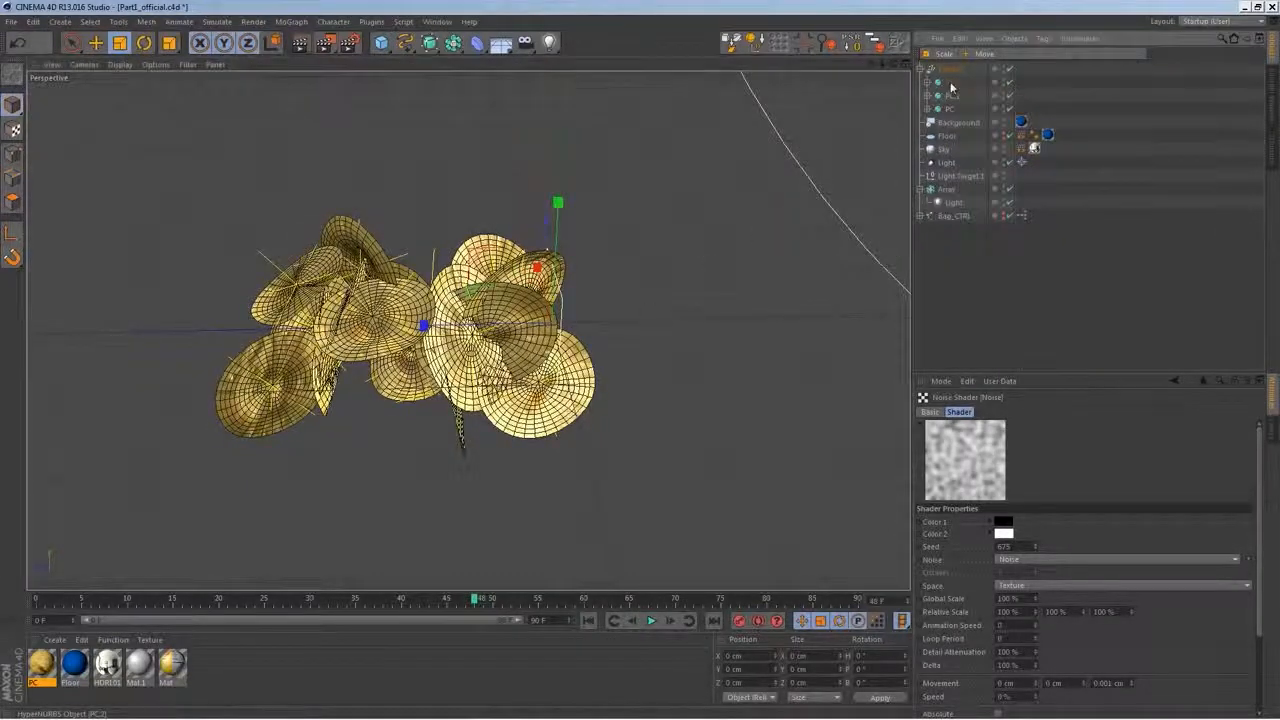
Add Rigid Body simulation tags to all three chip objects under the emitter
click(951, 84)
shift+click(952, 108)
right_click(953, 105)
mouse_move(1043, 186)
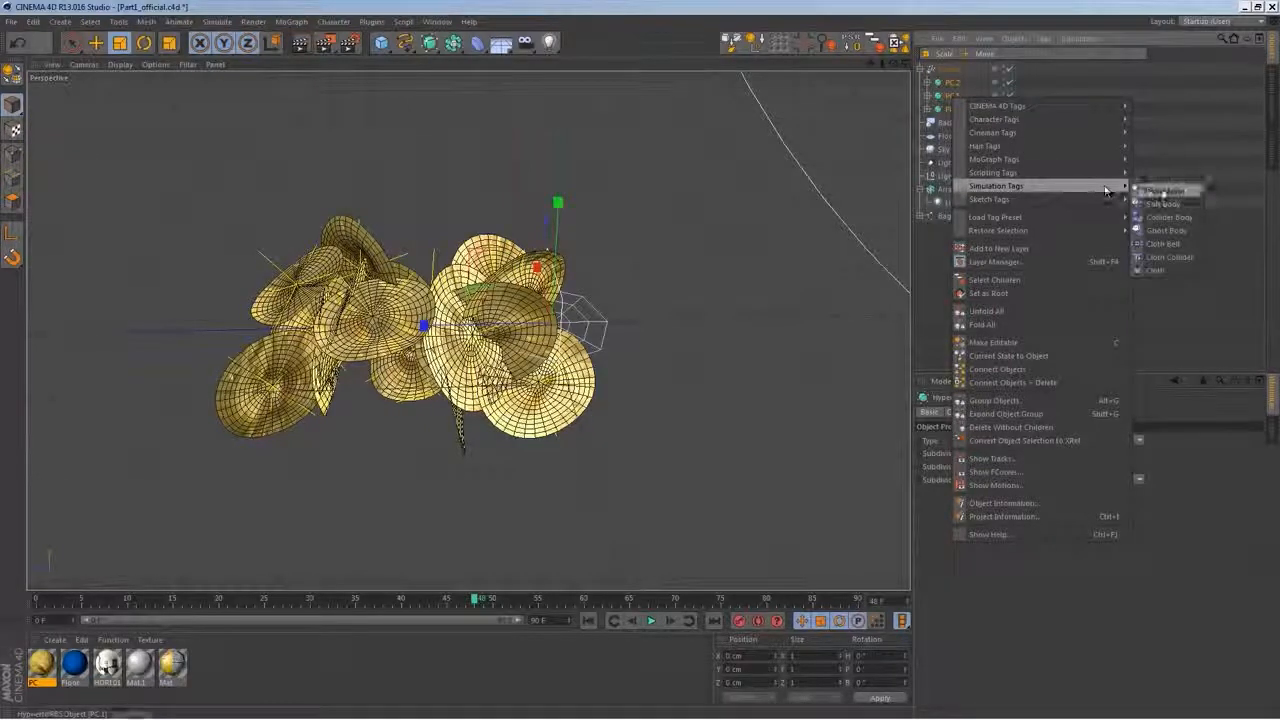
click(1175, 193)
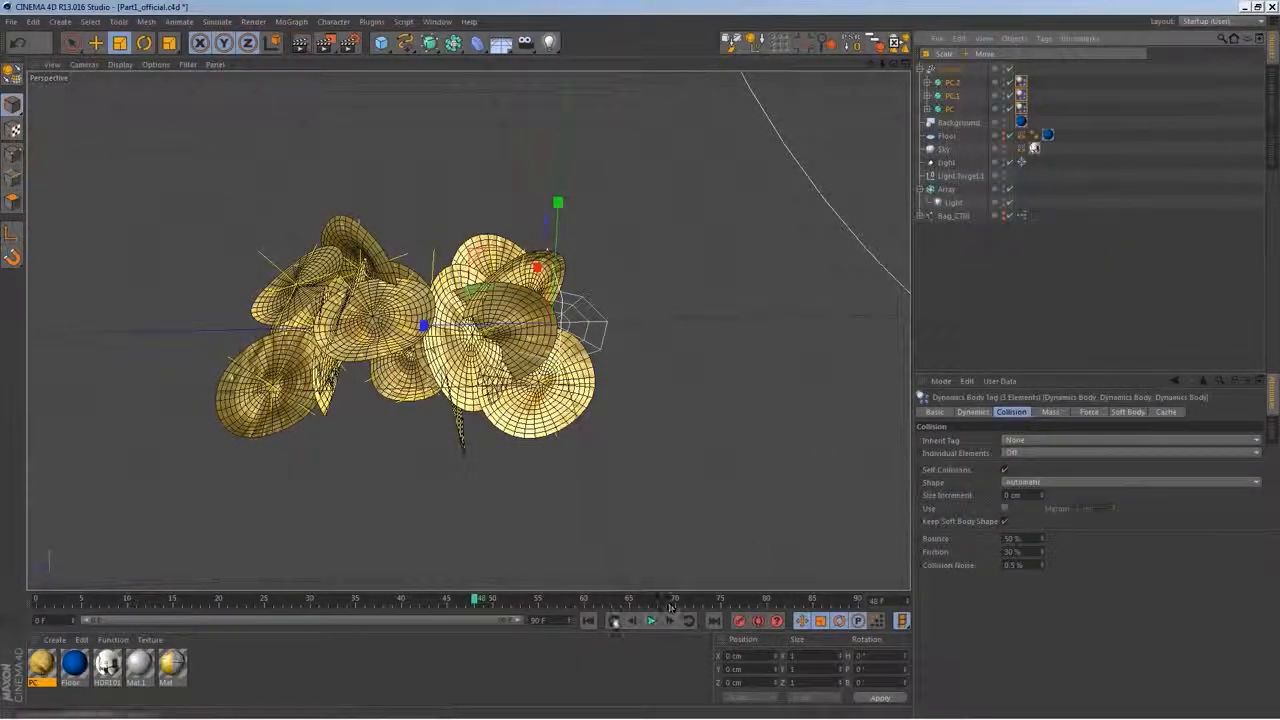
Play the rigid body simulation from the first frame and stop it partway through
click(589, 620)
click(650, 620)
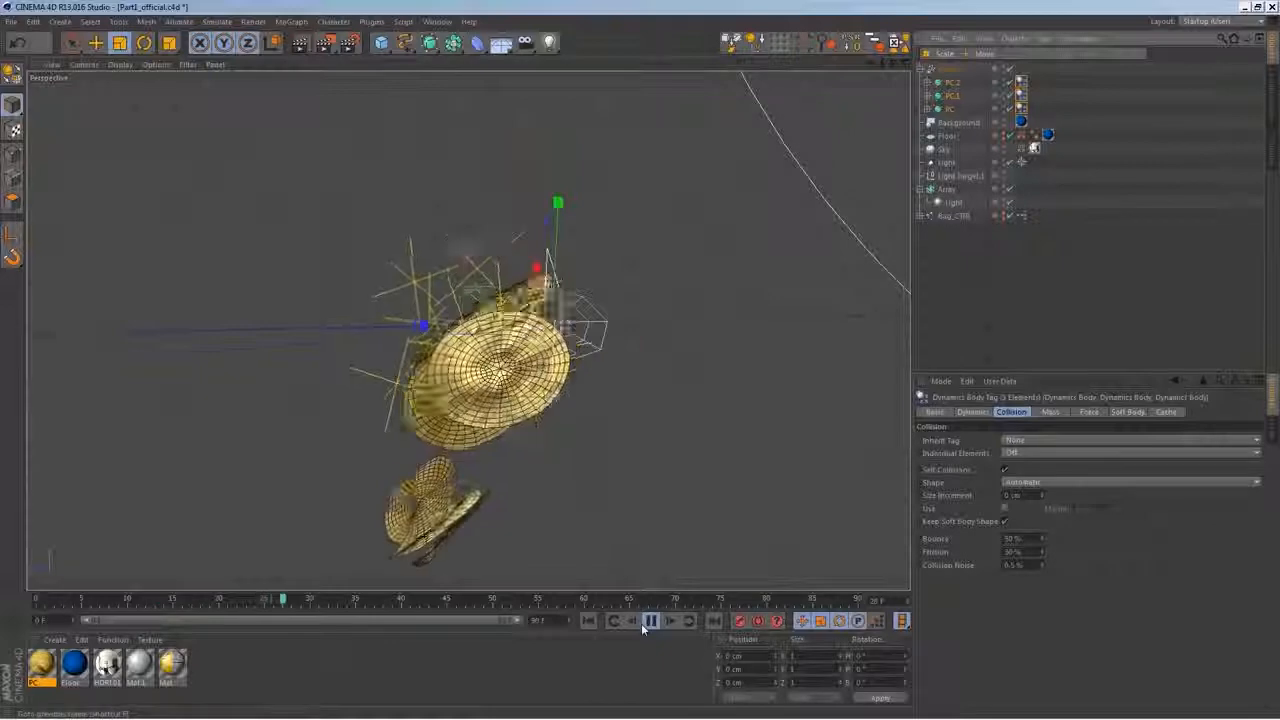
click(645, 622)
Render the perspective view to check the colliding chips and inspect them from several angles
alt+drag(583, 457, 700, 330)
click(303, 46)
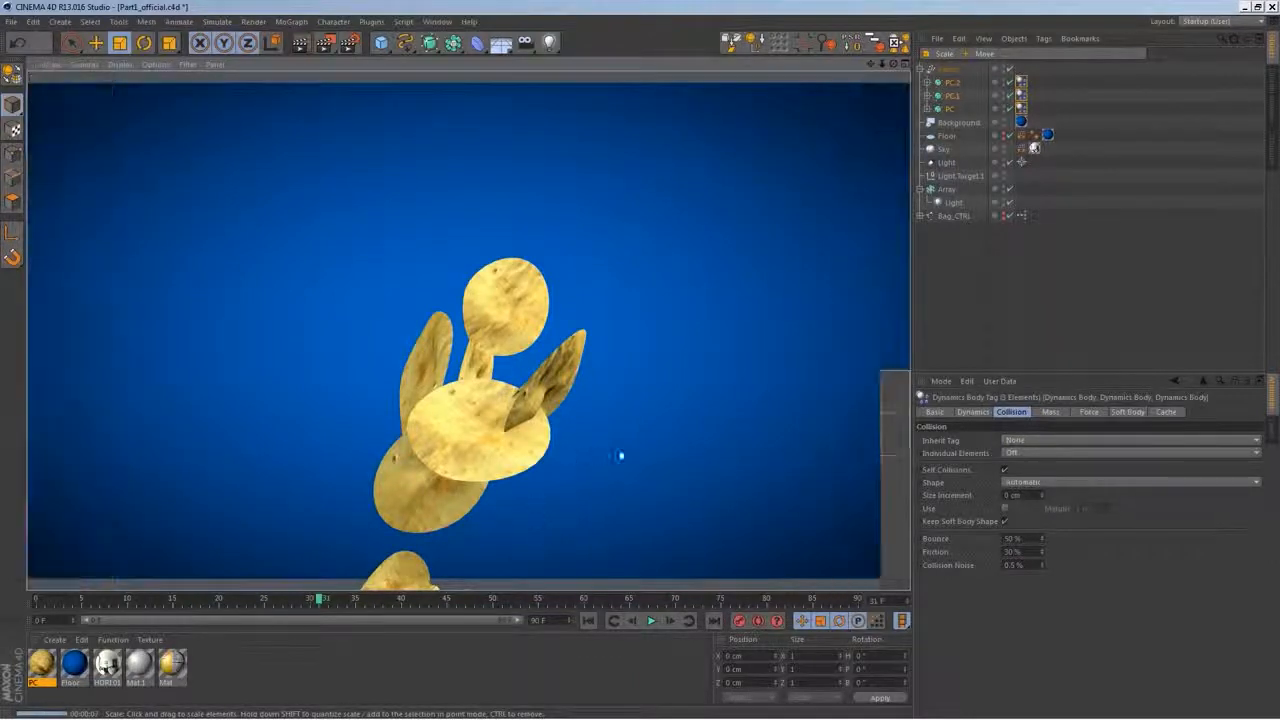
scroll(617, 323, down, 4)
mouse_move(620, 300)
alt+mouse_down()
mouse_move(629, 328)
mouse_move(592, 366)
mouse_move(666, 280)
mouse_move(646, 302)
alt+mouse_up()
scroll(646, 302, up, 5)
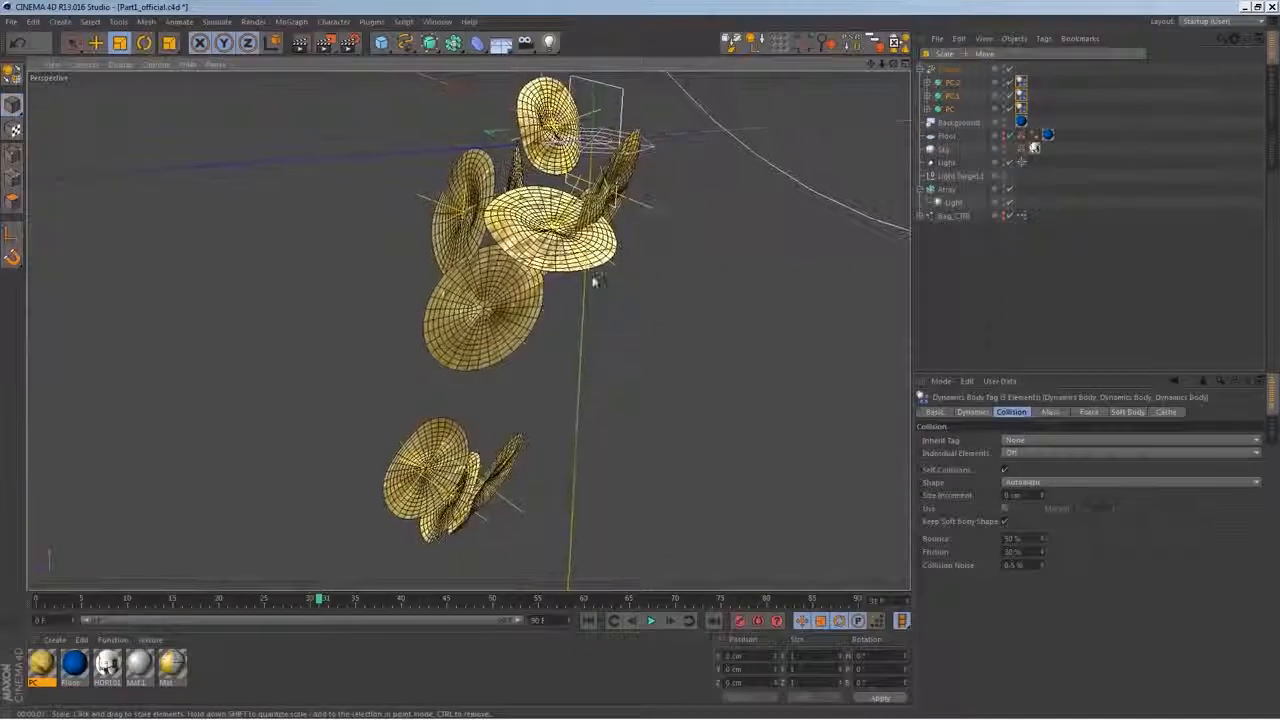
alt+drag(548, 410, 643, 306)
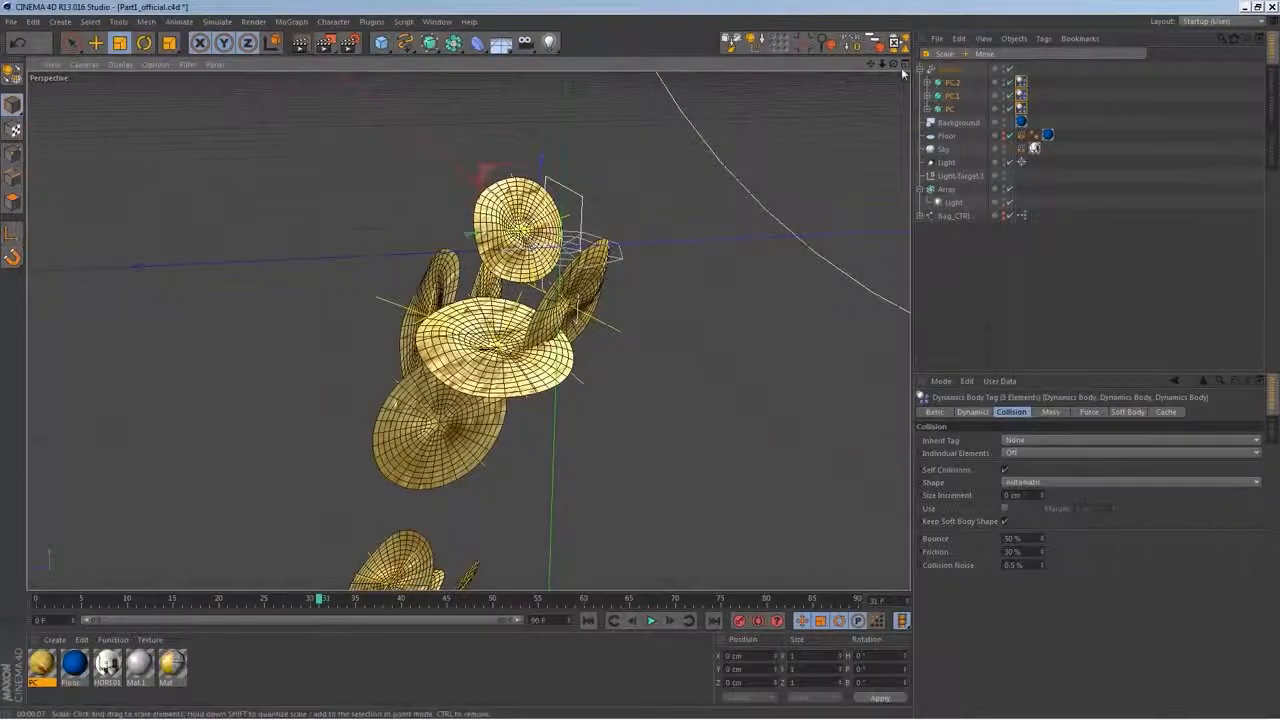
Make the Floor disc visible in the viewport
click(943, 138)
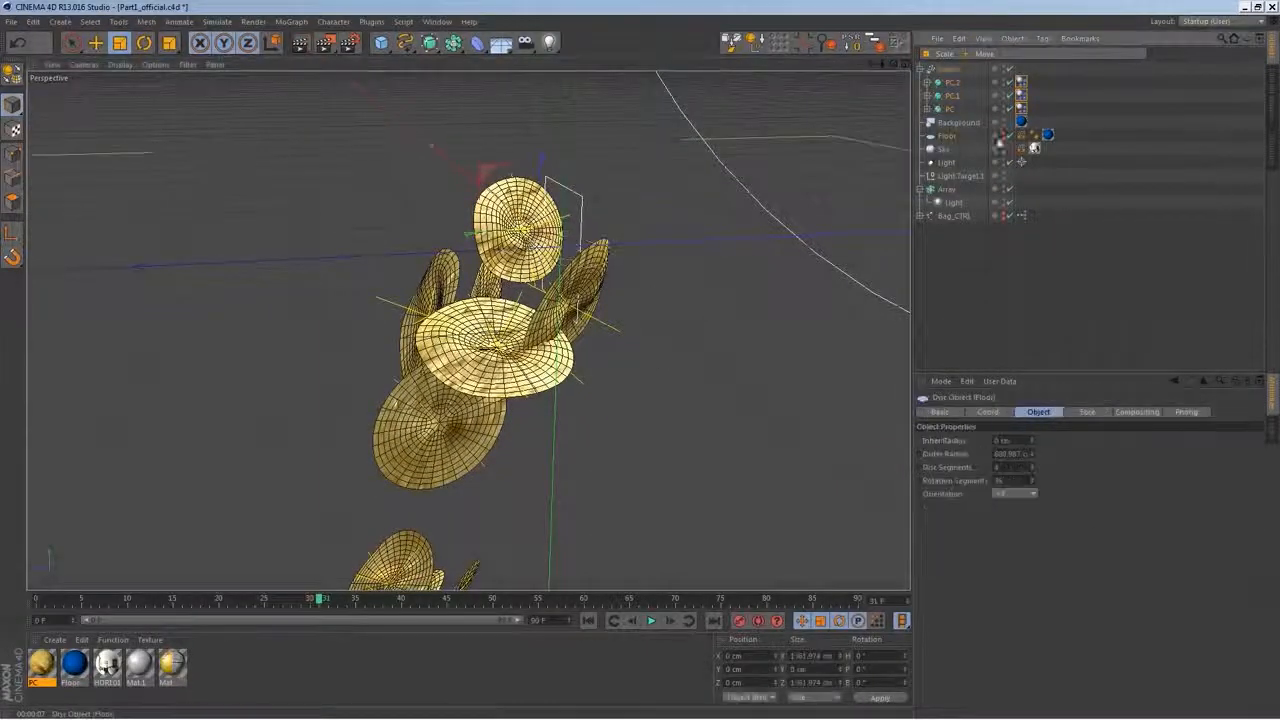
click(996, 134)
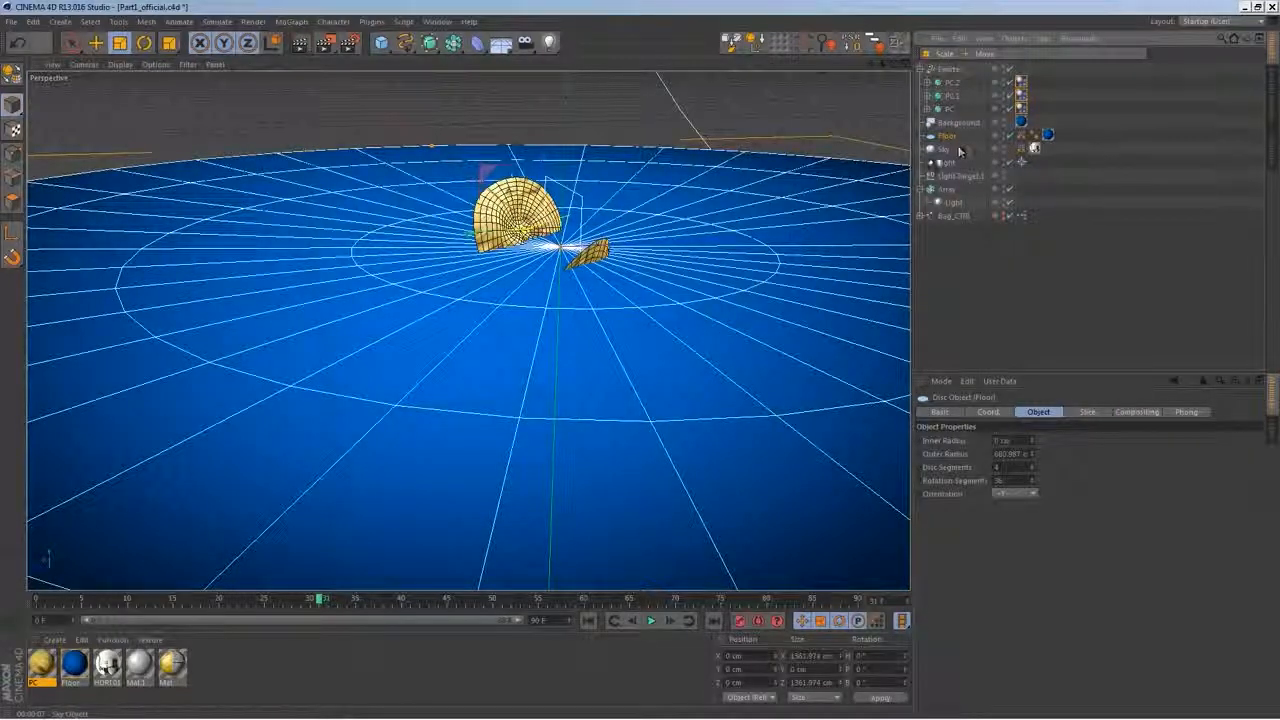
Raise the emitter to a height of about 134 cm above the floor and return to the first frame
click(948, 69)
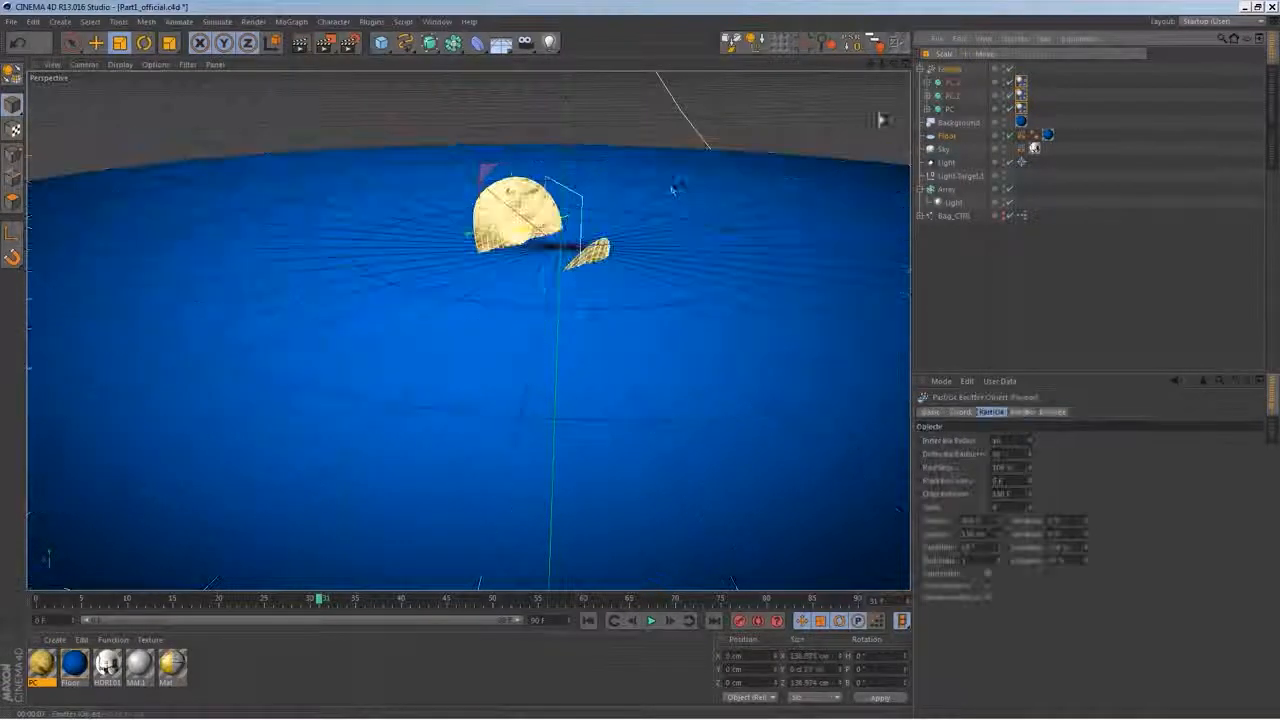
click(583, 206)
click(97, 43)
alt+drag(420, 170, 450, 235)
drag(576, 234, 606, 128)
key(ctrl+z)
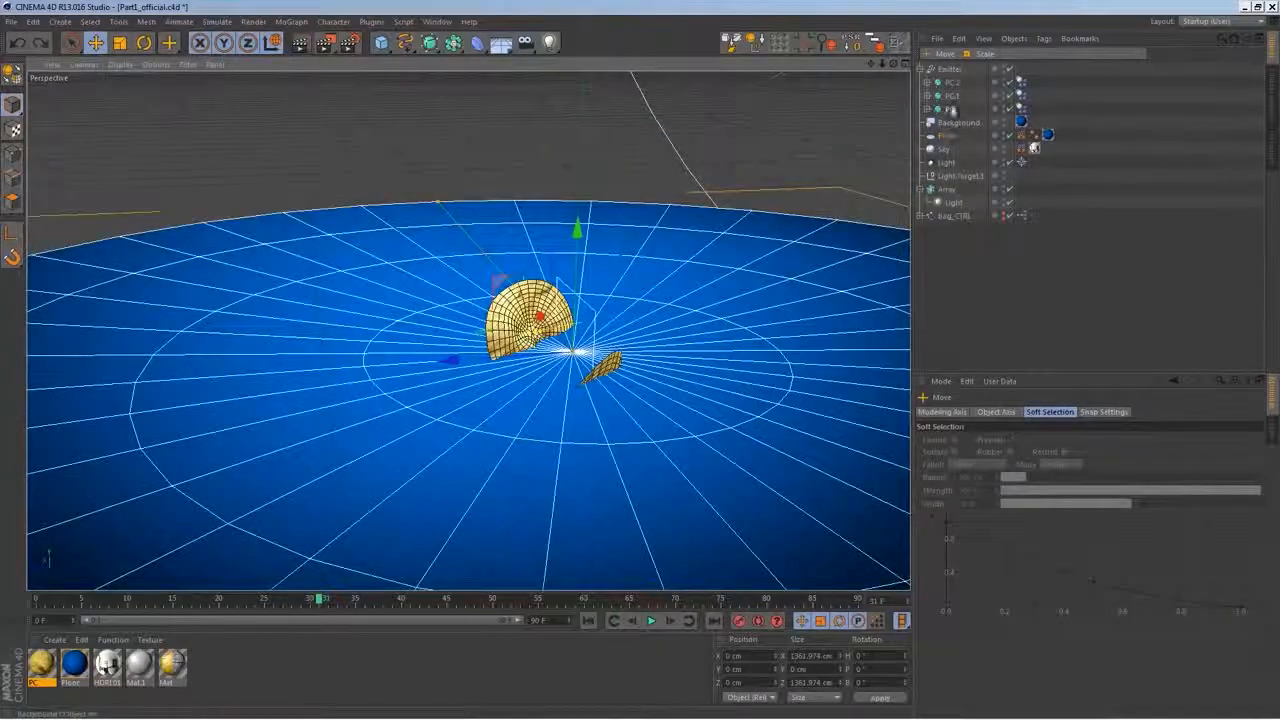
click(948, 68)
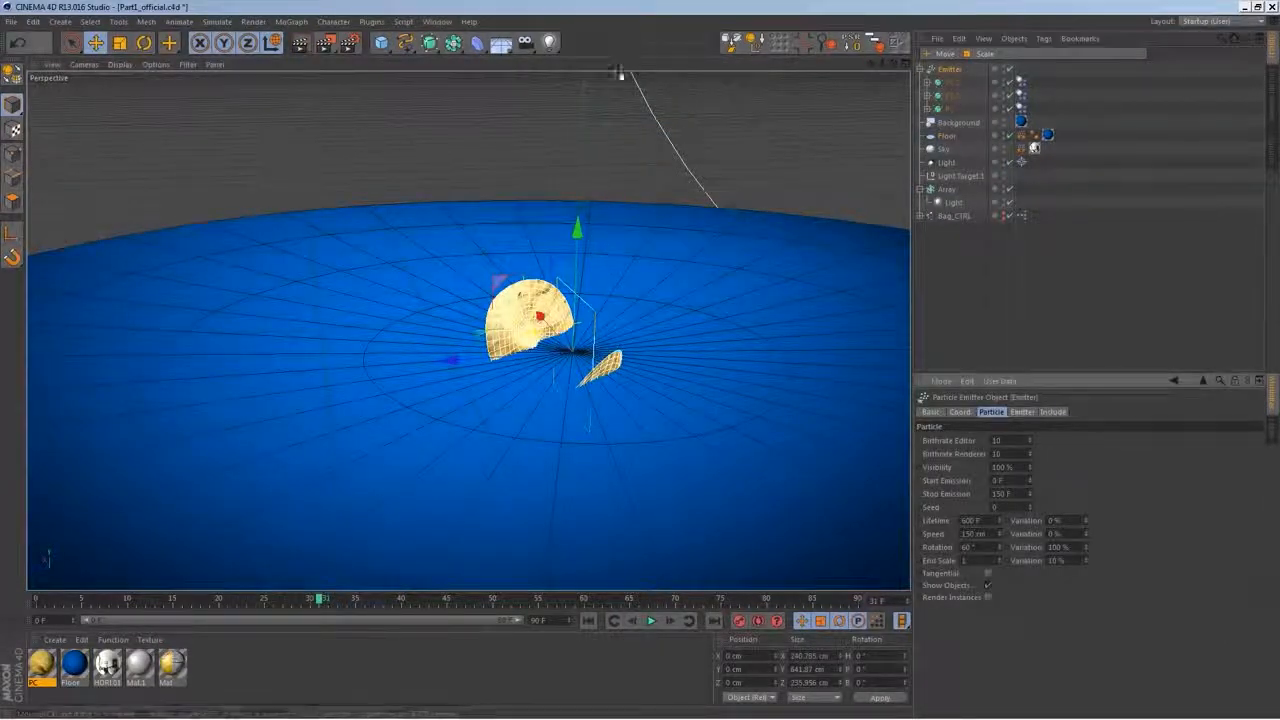
drag(576, 232, 583, 88)
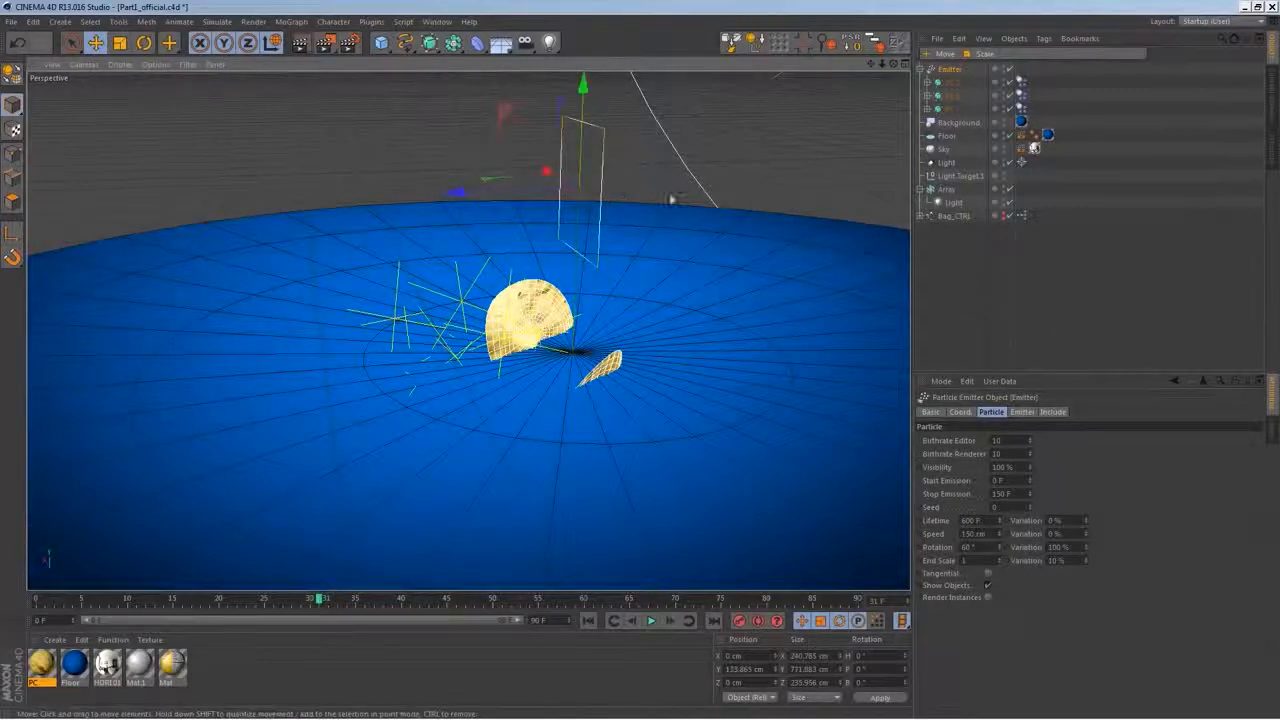
scroll(662, 210, down, 5)
alt+middle_drag(662, 210, 633, 292)
click(589, 620)
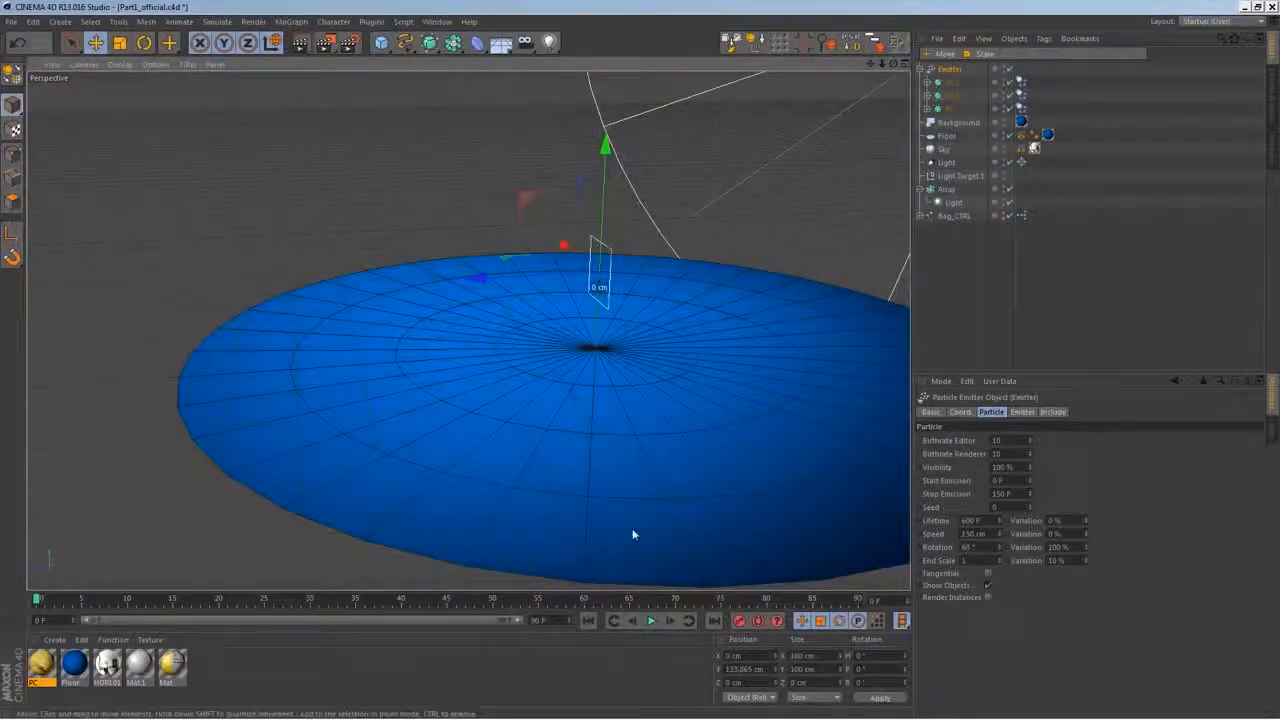
Add a Collider Body simulation tag to the Floor disc
click(948, 137)
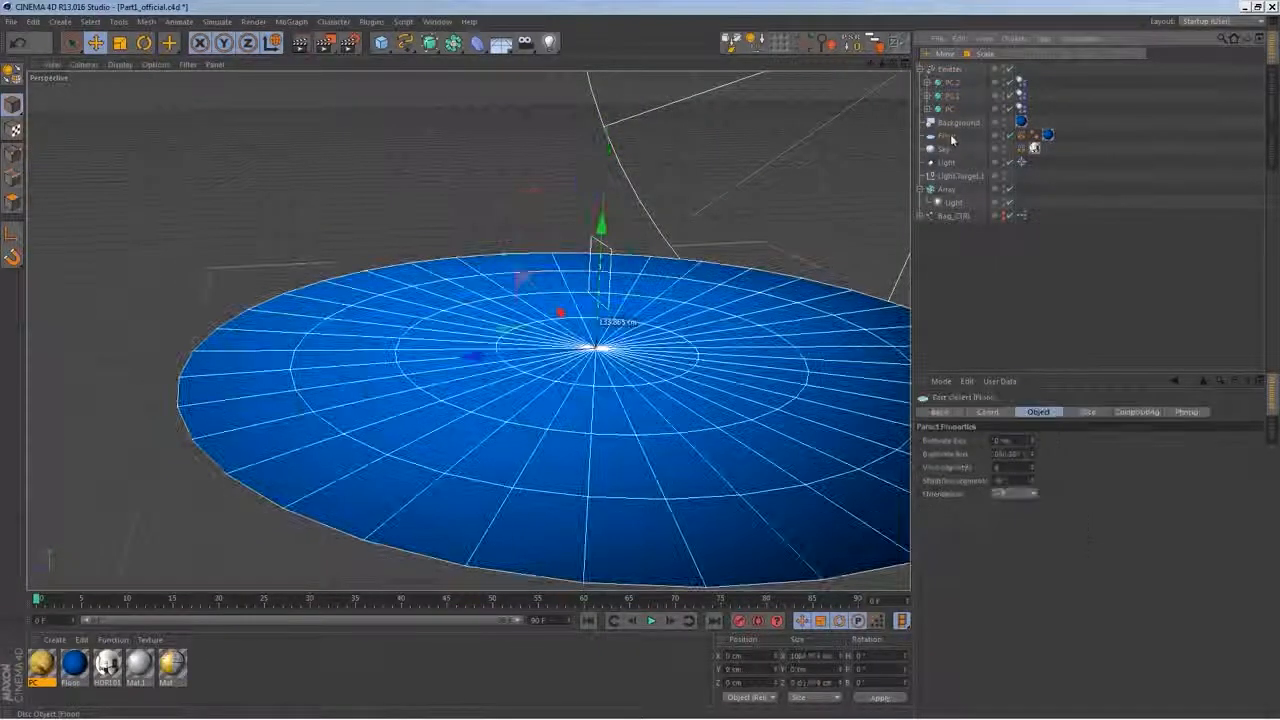
right_click(949, 137)
mouse_move(1042, 223)
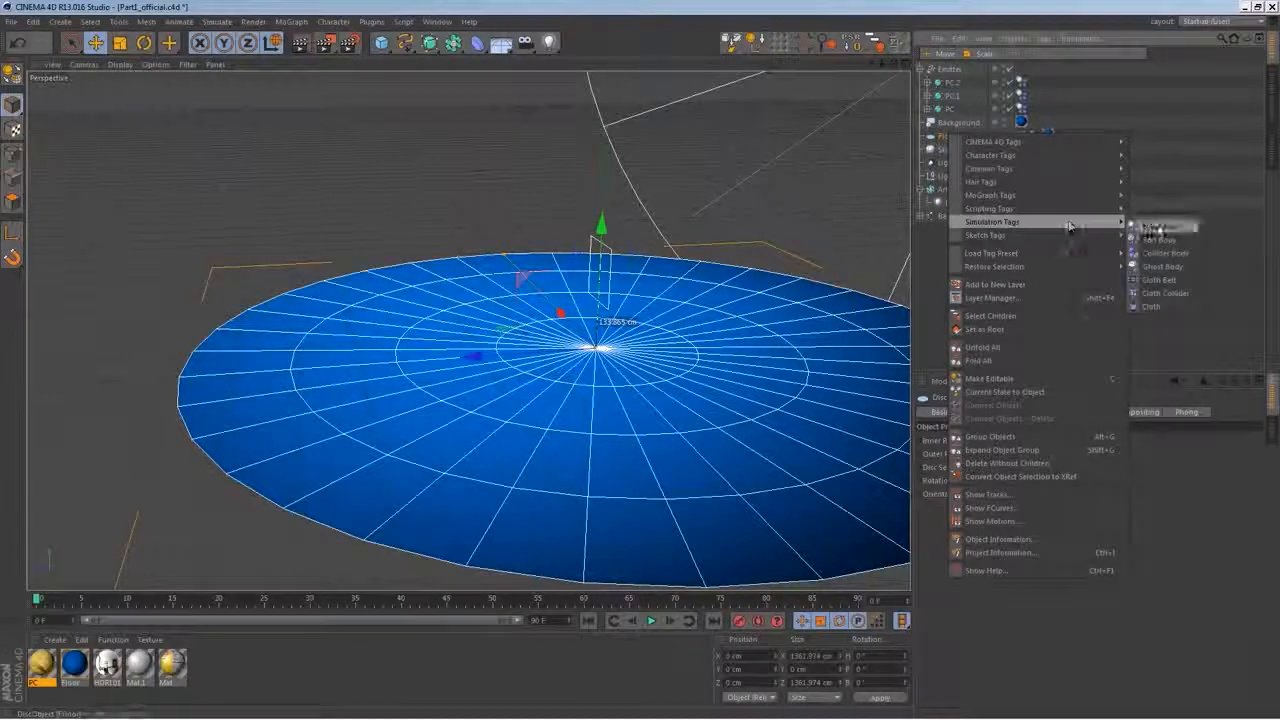
click(1160, 253)
Play the simulation of chips landing on the floor, stop it partway and render the view
click(651, 621)
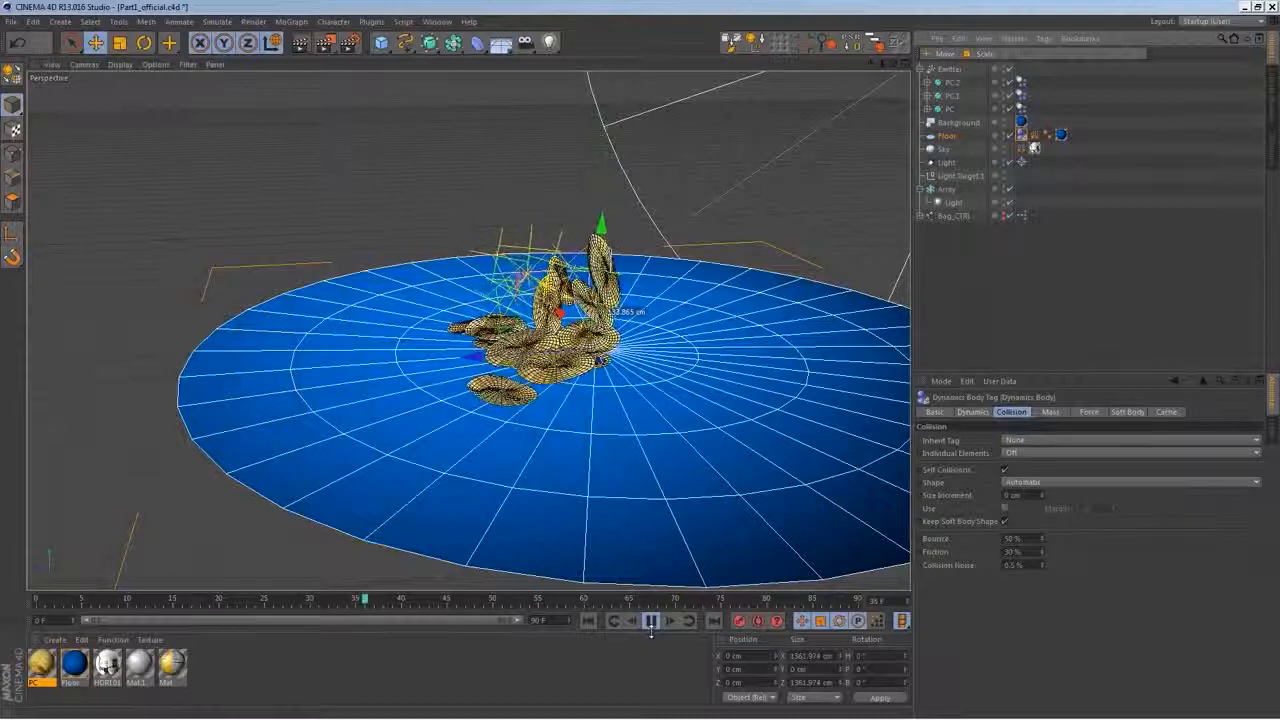
click(652, 622)
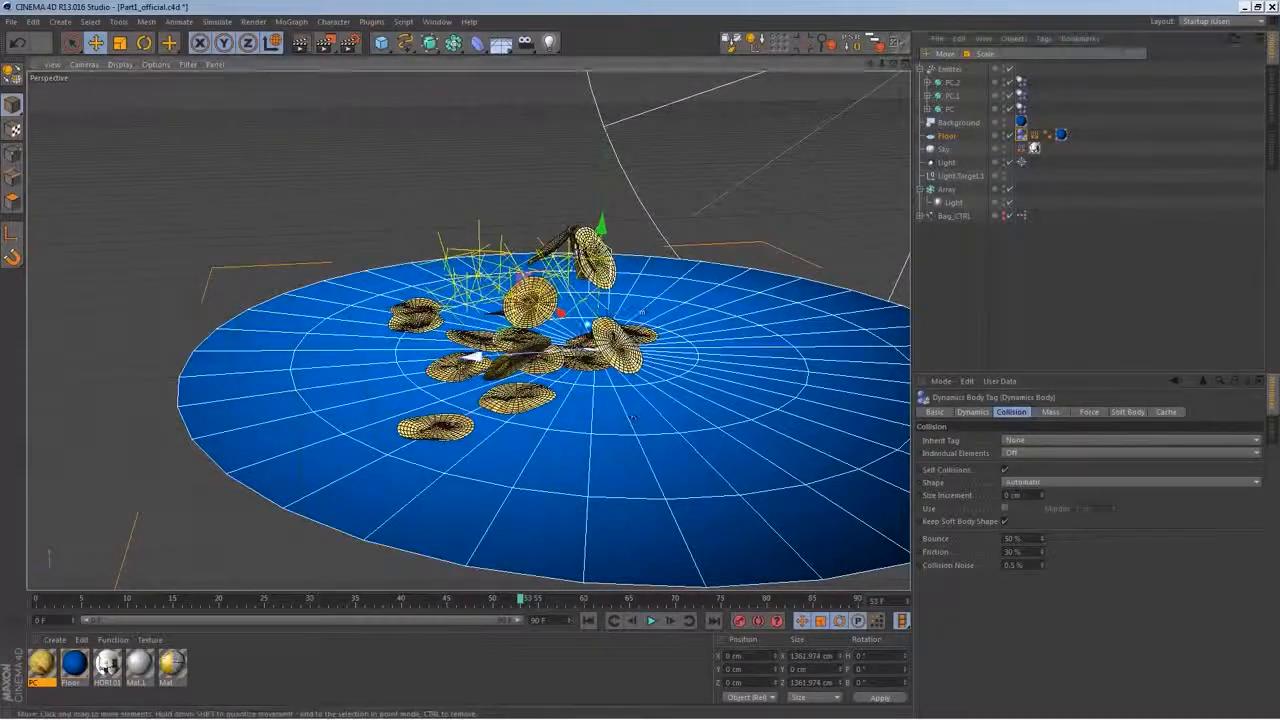
scroll(581, 337, up, 3)
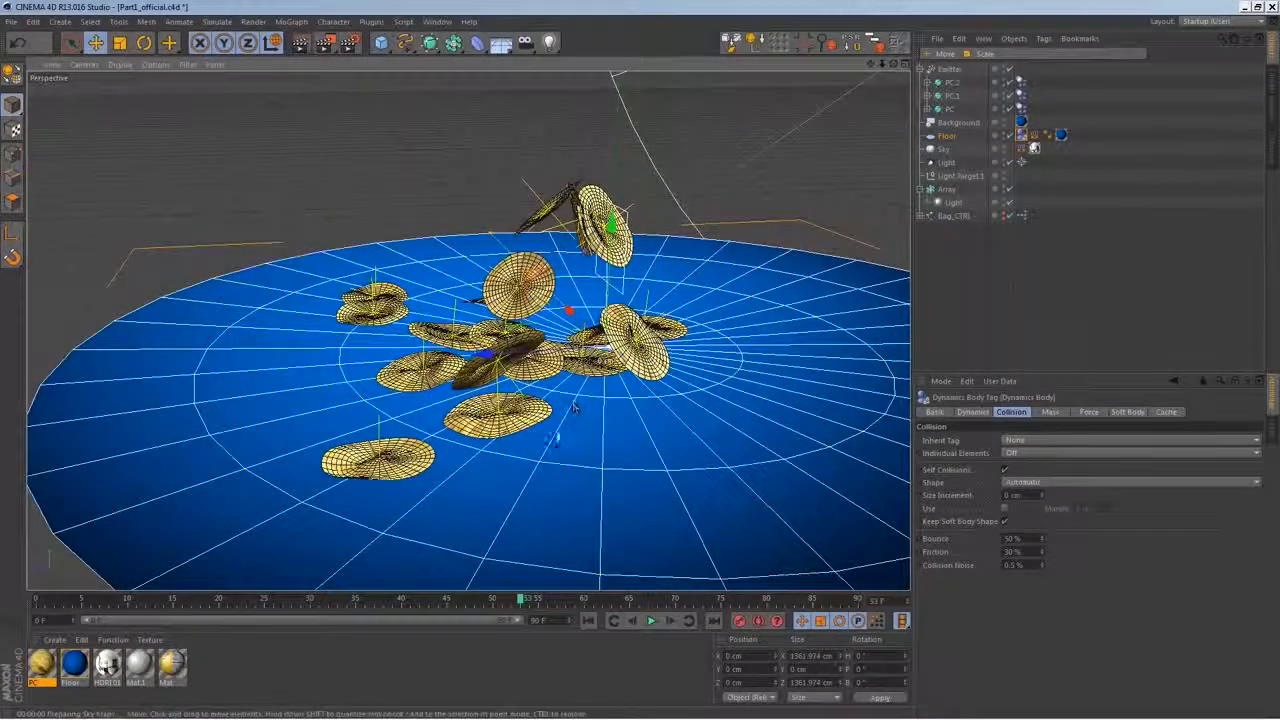
key(alt+r)
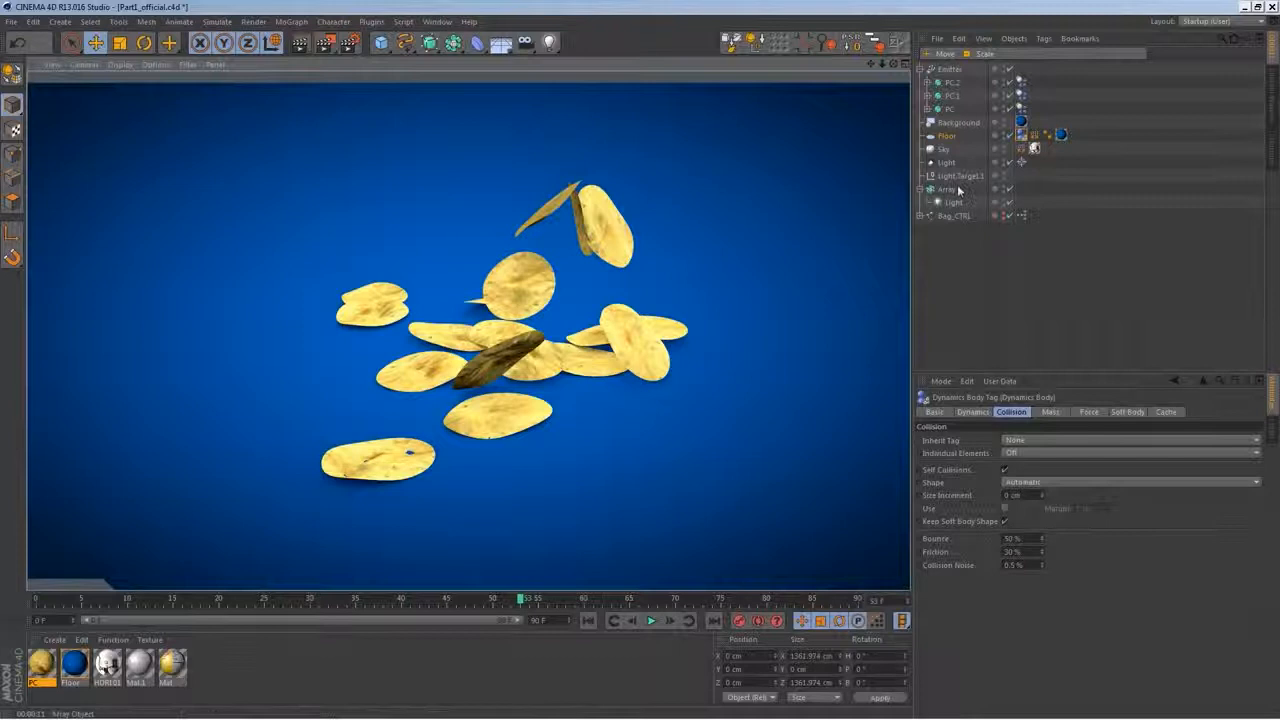
Set the collision Size Increment to 1 cm on the dynamics tags of all three chips
click(1029, 152)
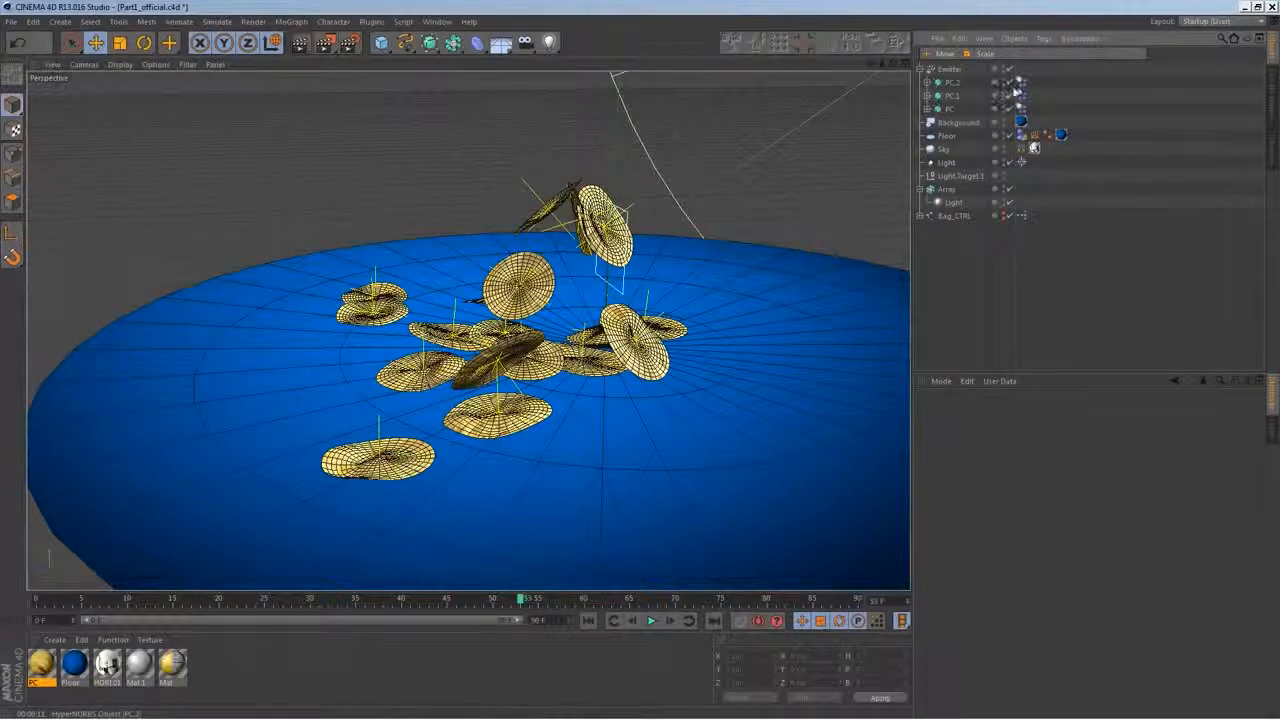
drag(1030, 108, 1030, 112)
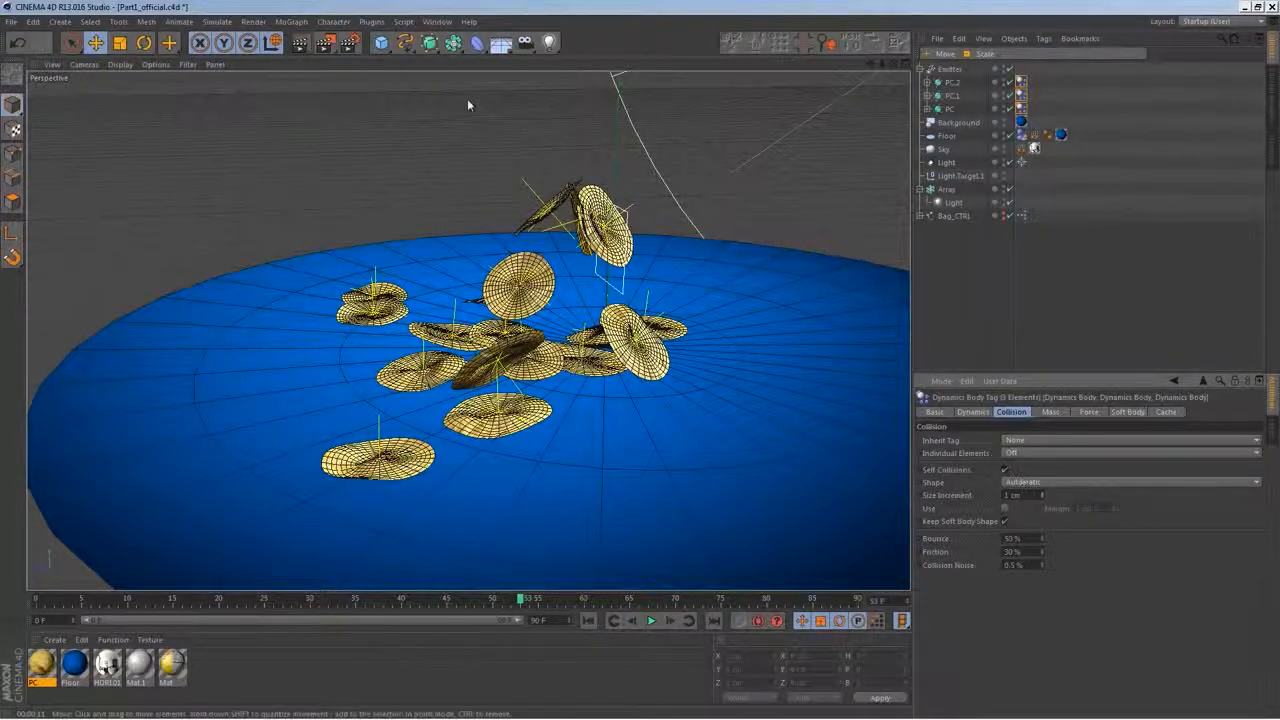
Replay the simulation from the first frame, stop it and preview the piled chips with a partial view render
click(588, 621)
click(650, 621)
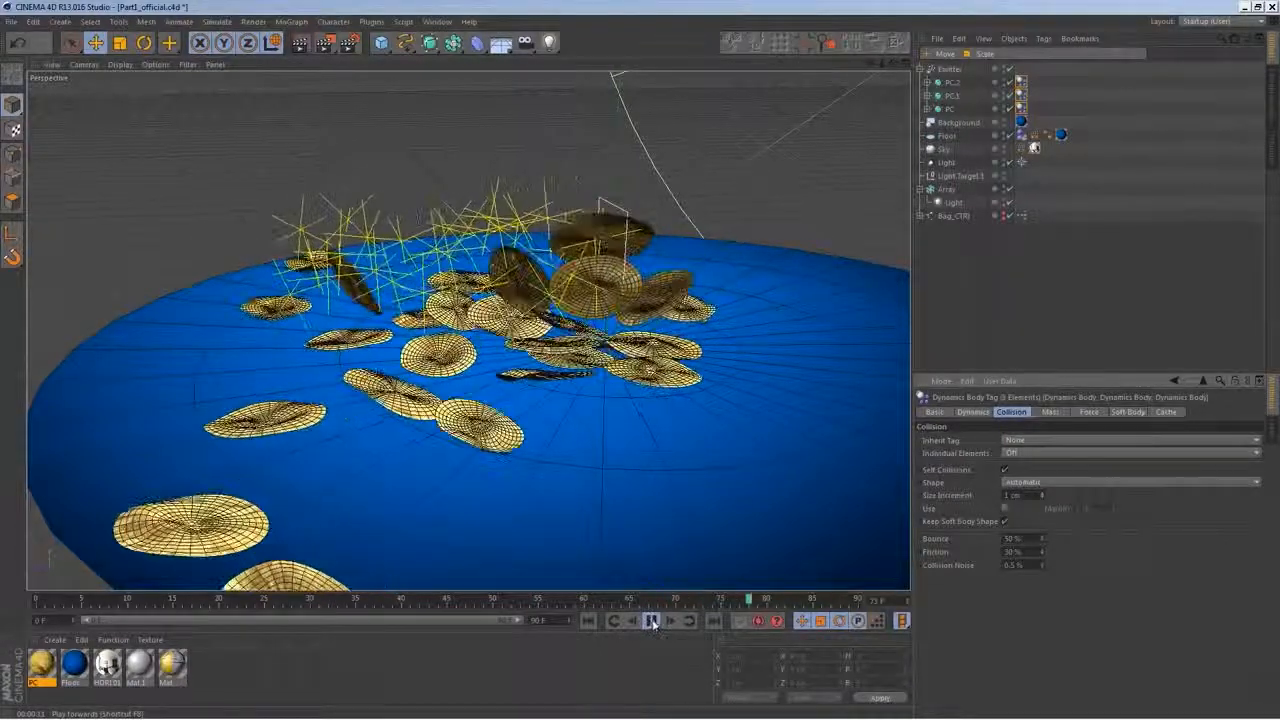
click(651, 621)
click(303, 48)
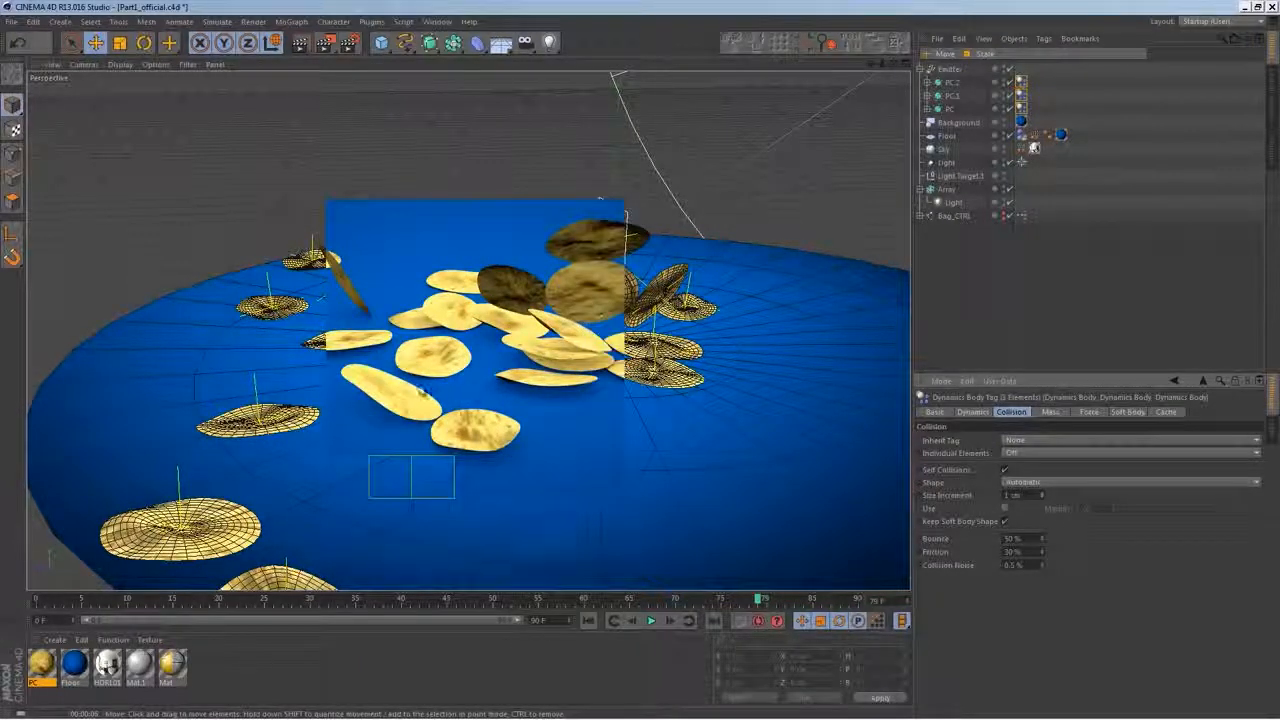
click(440, 463)
click(936, 366)
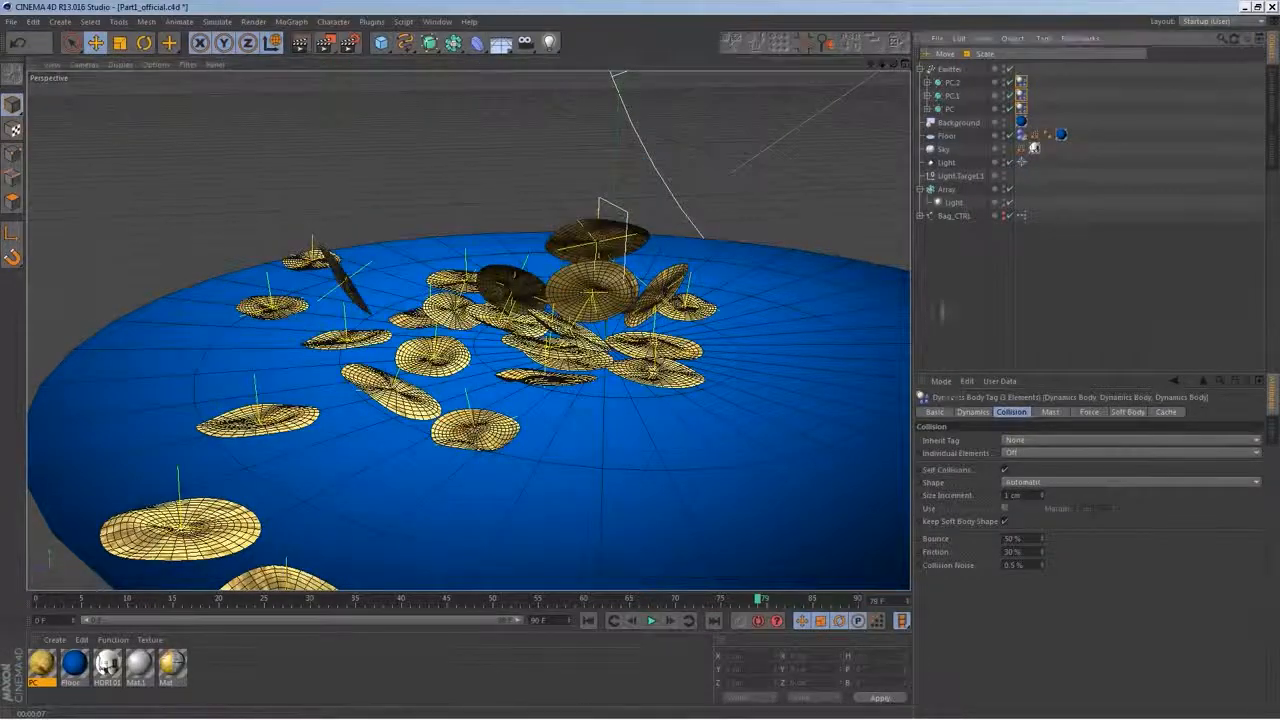
Open the project settings and look through the Cache and Expert options of the dynamics
key(ctrl+d)
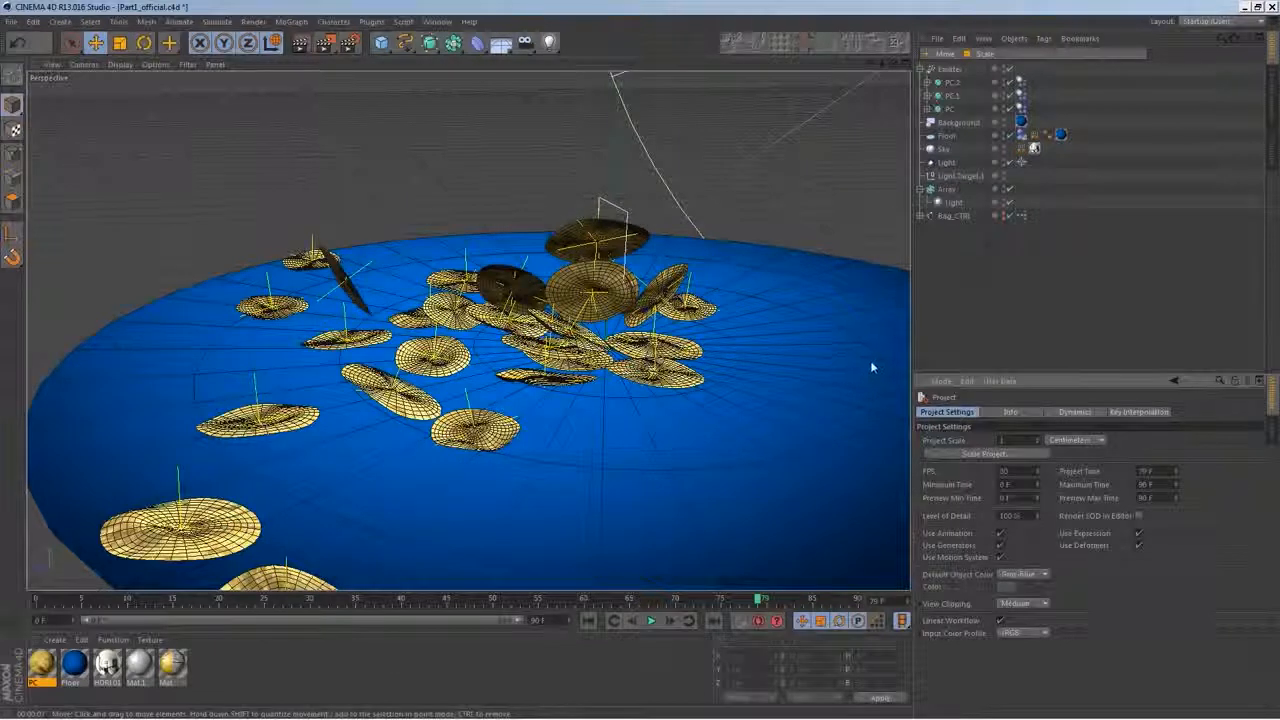
click(1074, 412)
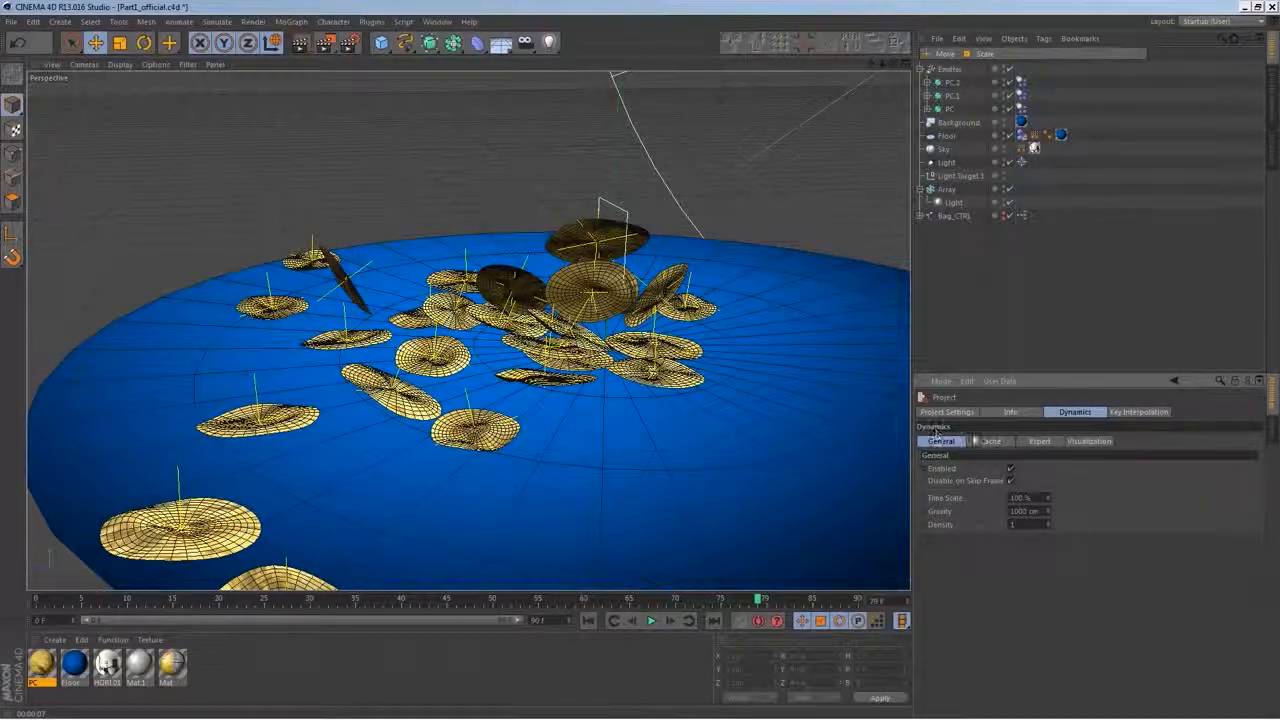
click(993, 442)
click(1038, 442)
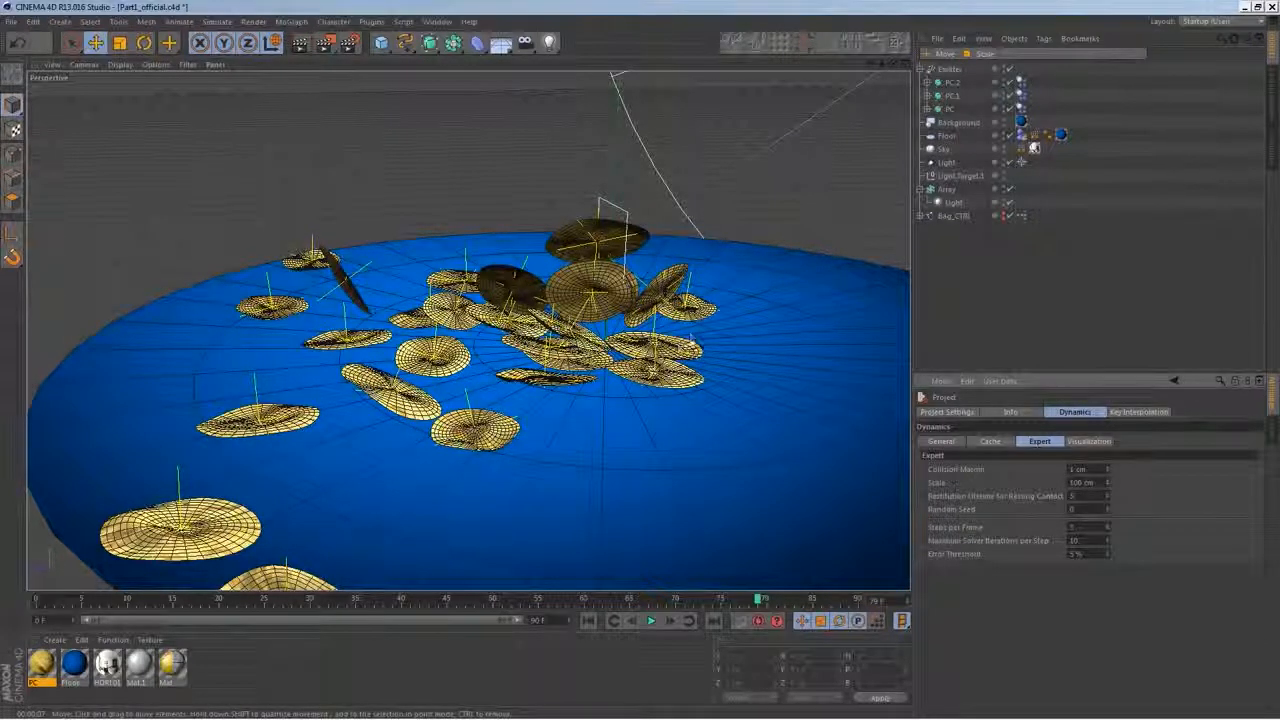
View the whole floor disc, replay the chip simulation from the first frame and stop it partway
alt+drag(595, 507, 555, 560)
alt+drag(614, 455, 622, 500)
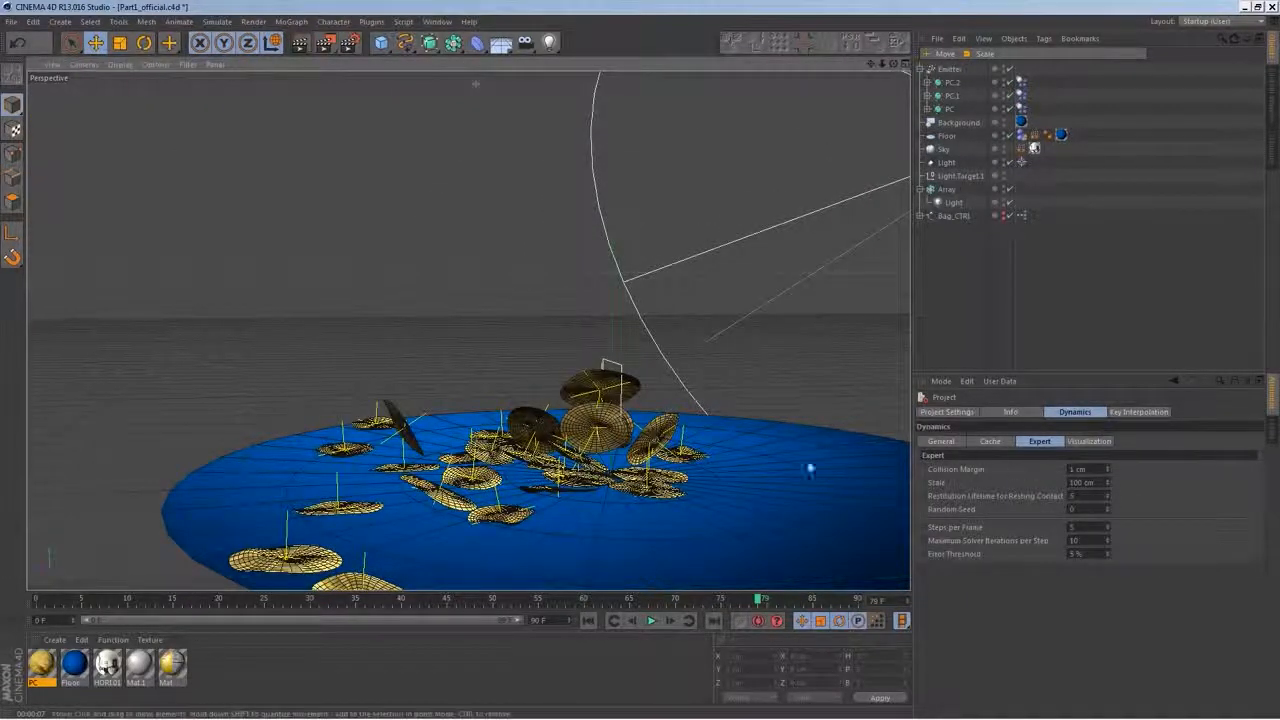
alt+drag(630, 502, 600, 455)
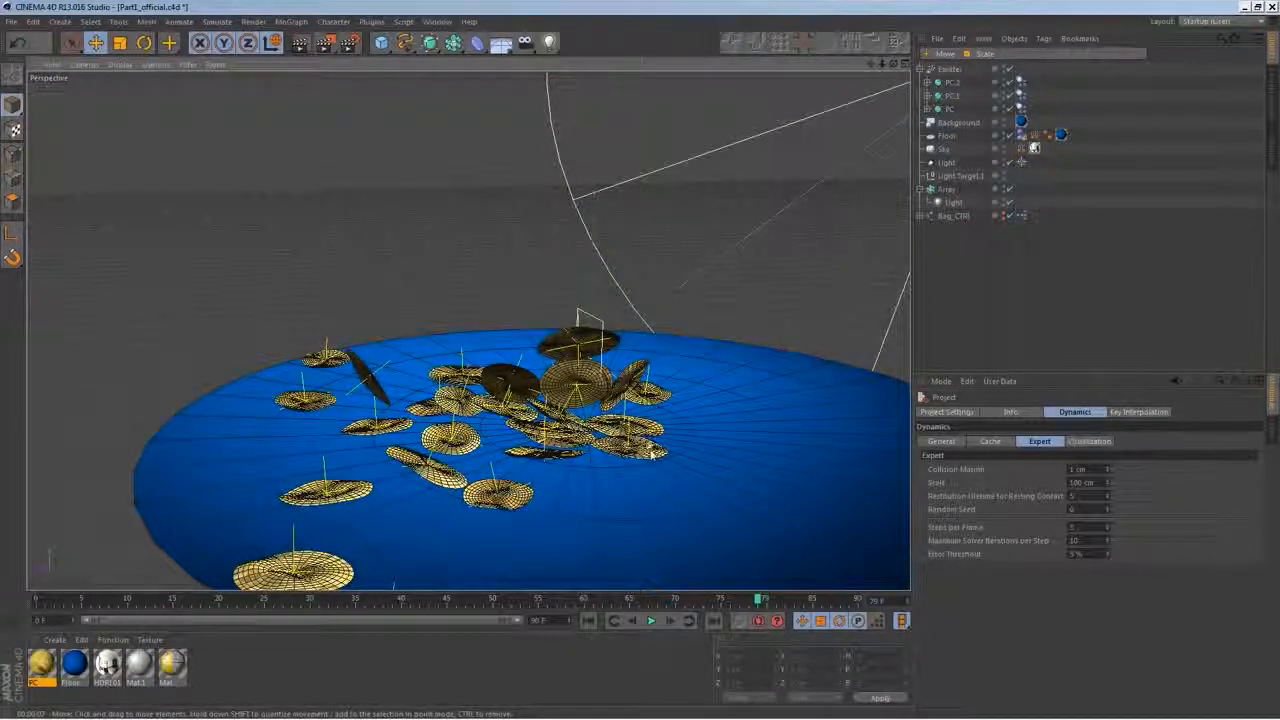
scroll(669, 372, down, 2)
alt+middle_drag(669, 372, 572, 357)
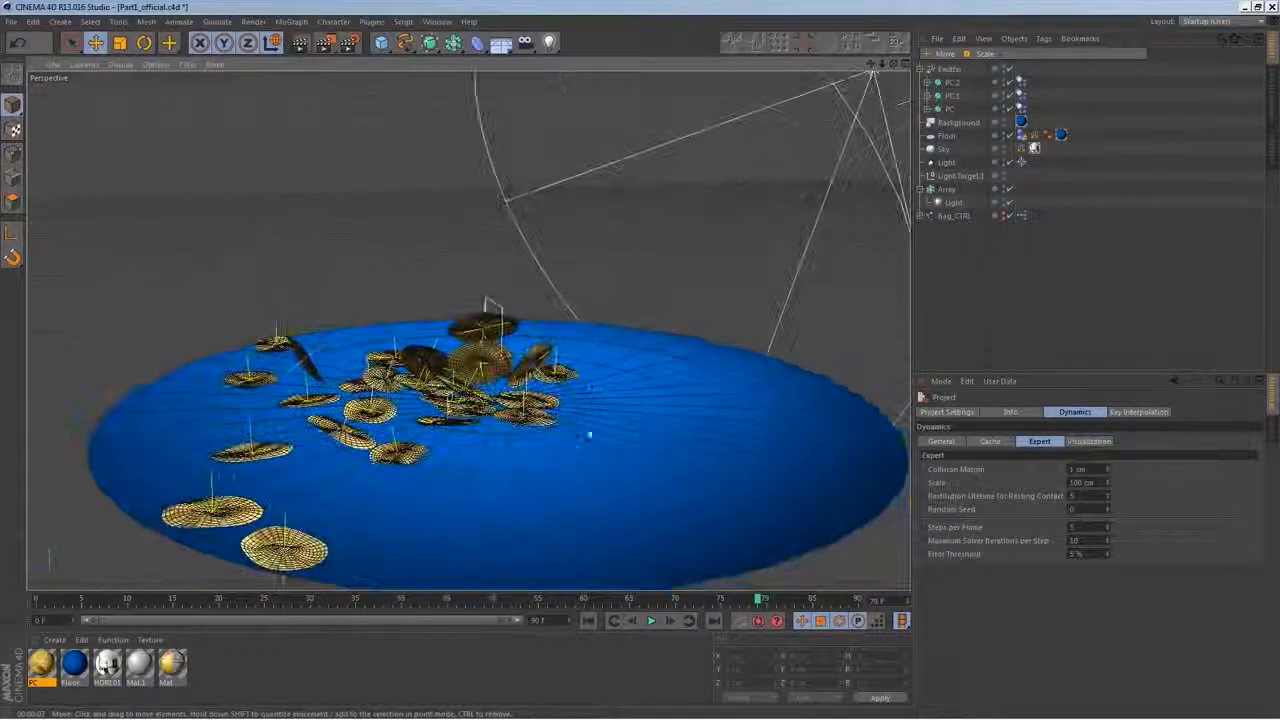
click(590, 621)
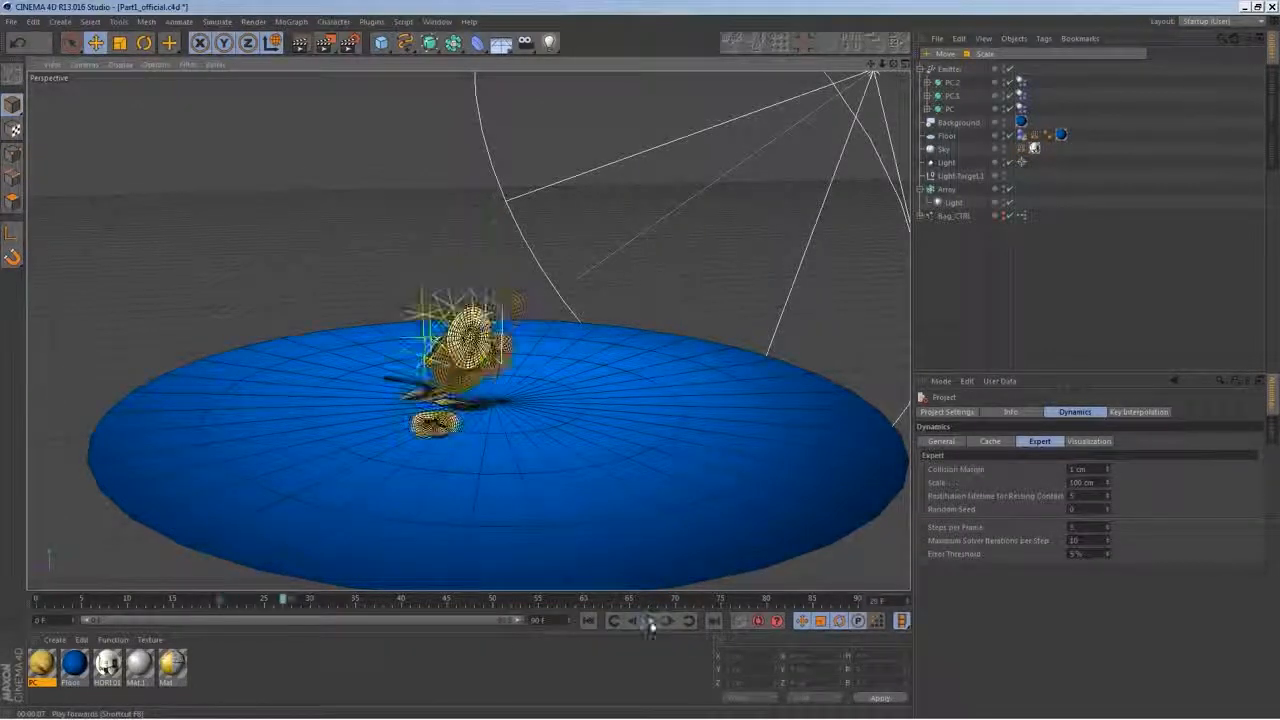
Show the bag in the viewport and replay the simulation from the first frame
click(1003, 217)
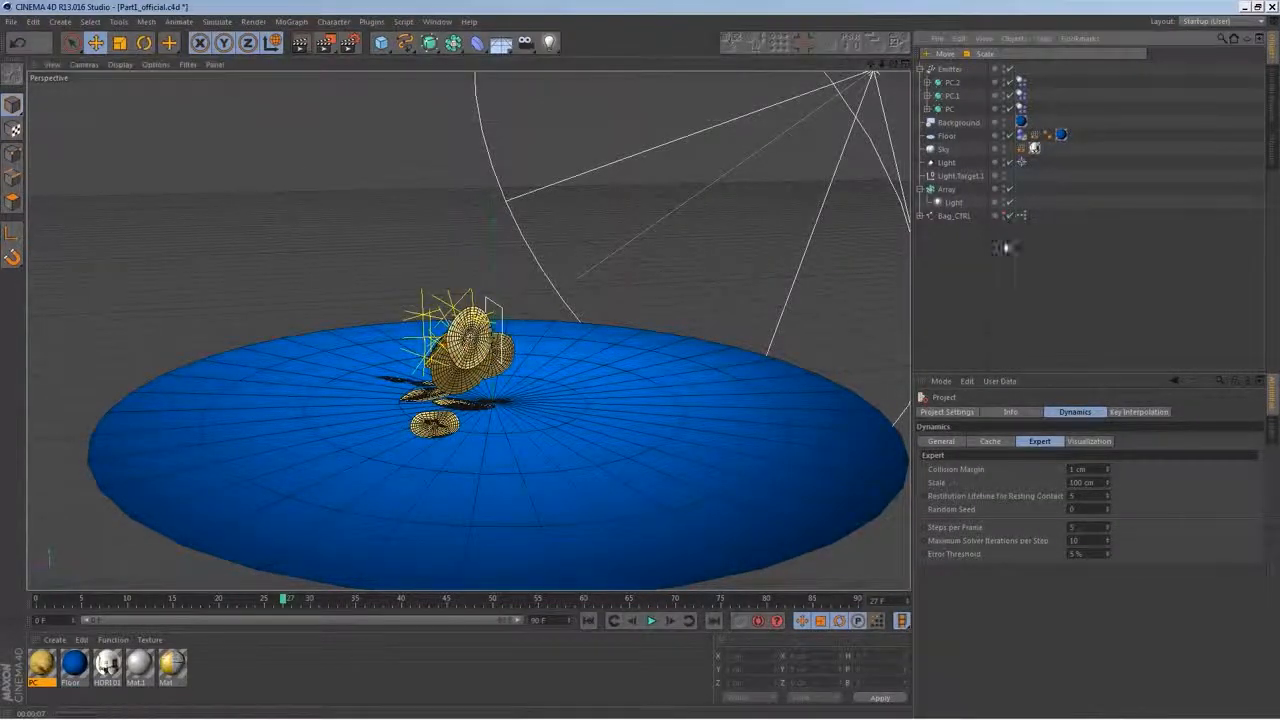
alt+drag(671, 445, 722, 460)
click(590, 621)
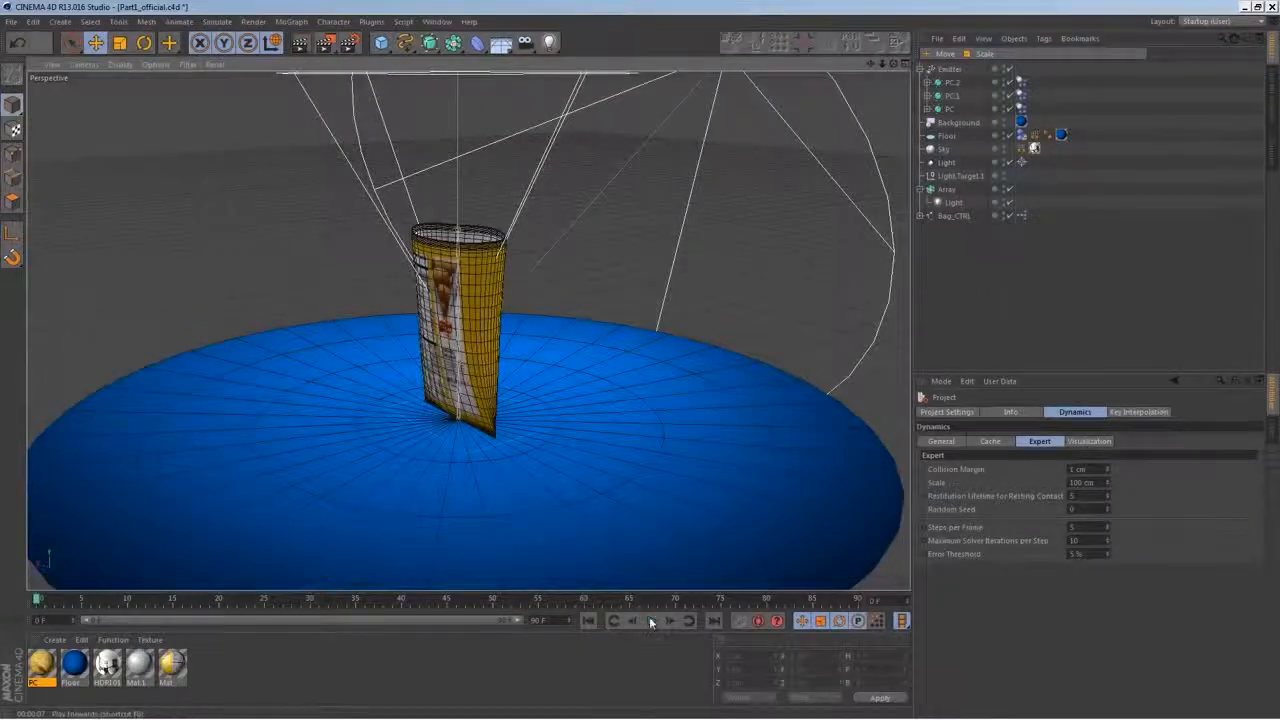
click(651, 622)
Scale down the three chip objects PC, PC.1 and PC.2 together and replay the simulation
key(t)
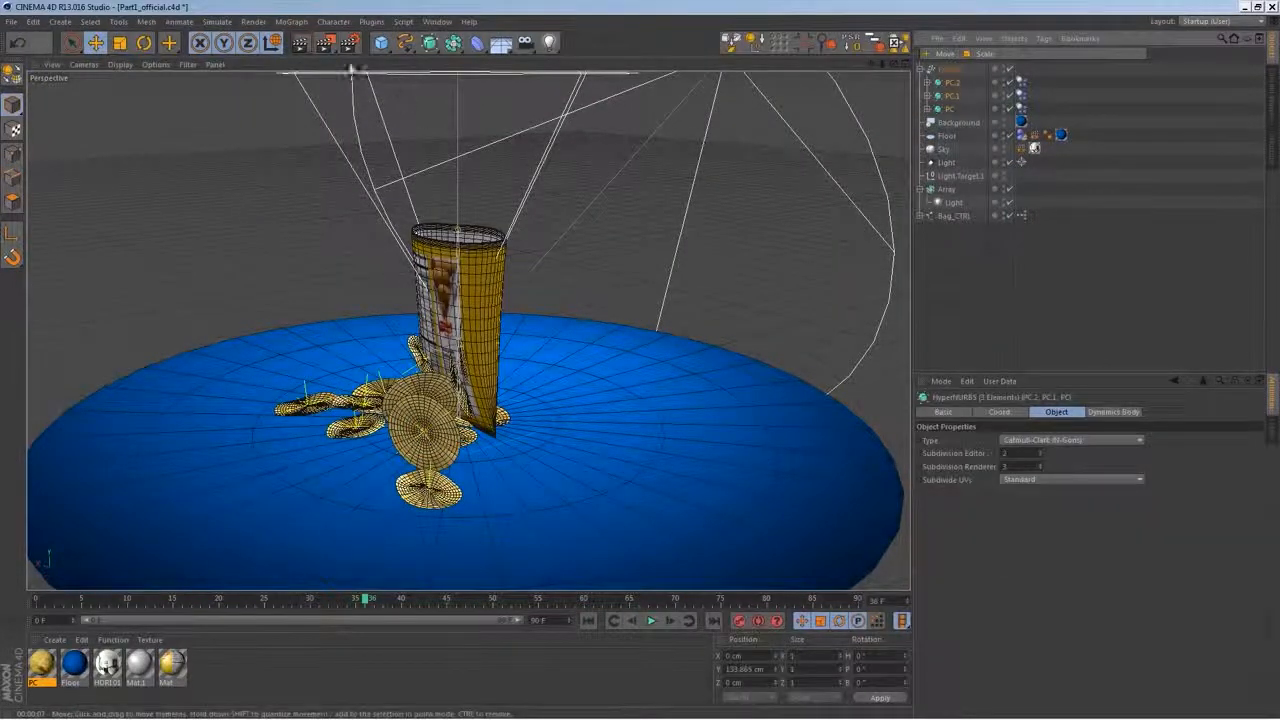
drag(570, 405, 454, 534)
alt+drag(538, 439, 640, 412)
click(588, 621)
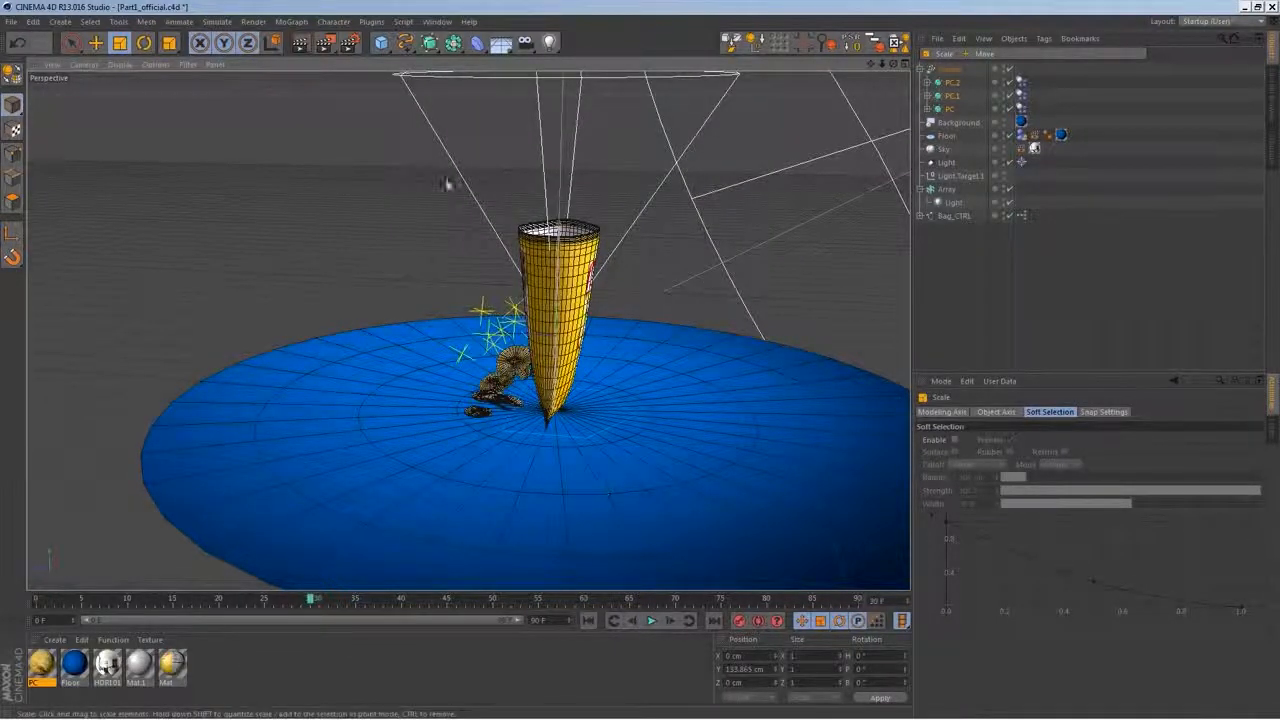
Select the emitter and play the simulation from the start, examining the chips from above the bag's opening
click(949, 69)
alt+middle_drag(478, 284, 465, 339)
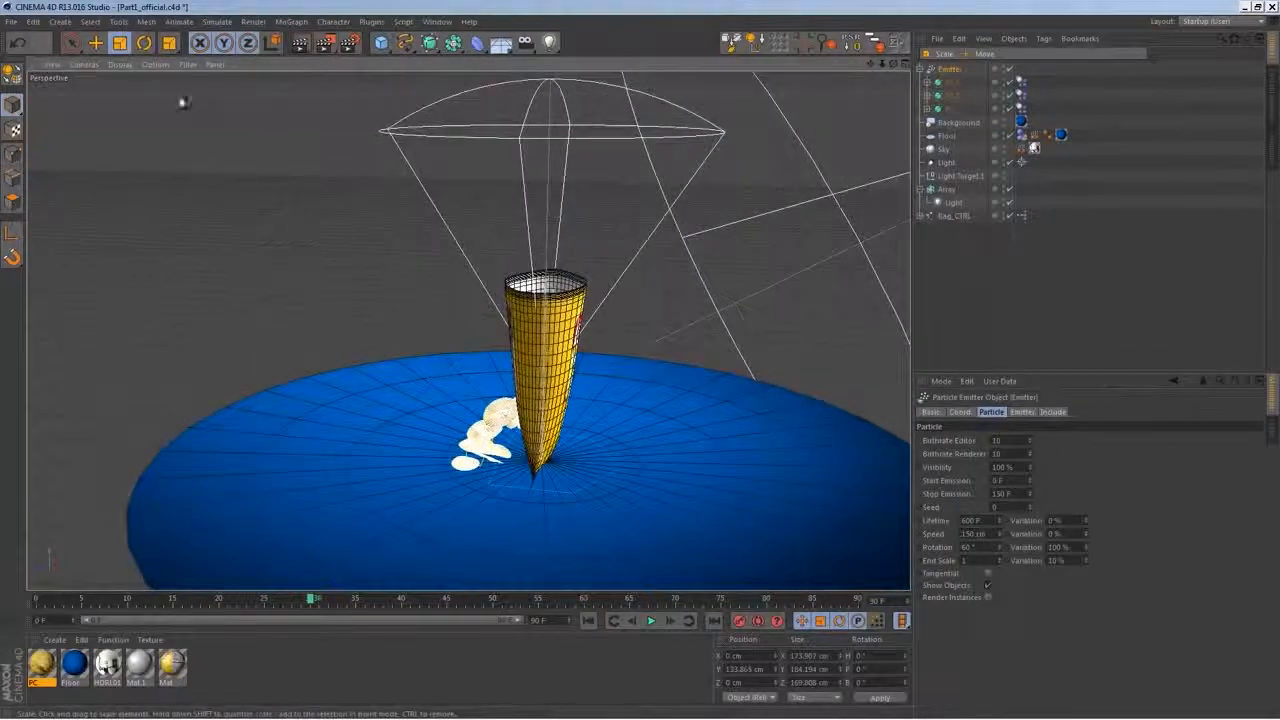
click(144, 43)
alt+drag(640, 358, 677, 365)
click(589, 626)
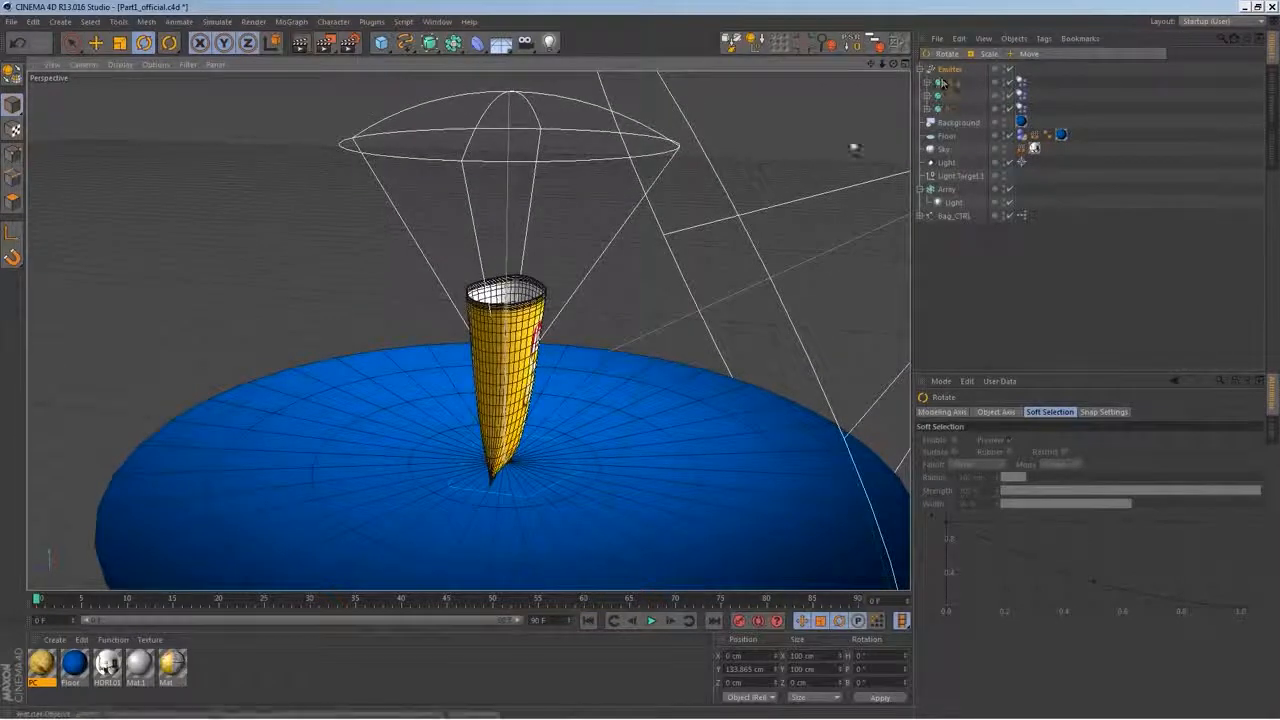
key(e)
alt+drag(593, 327, 829, 206)
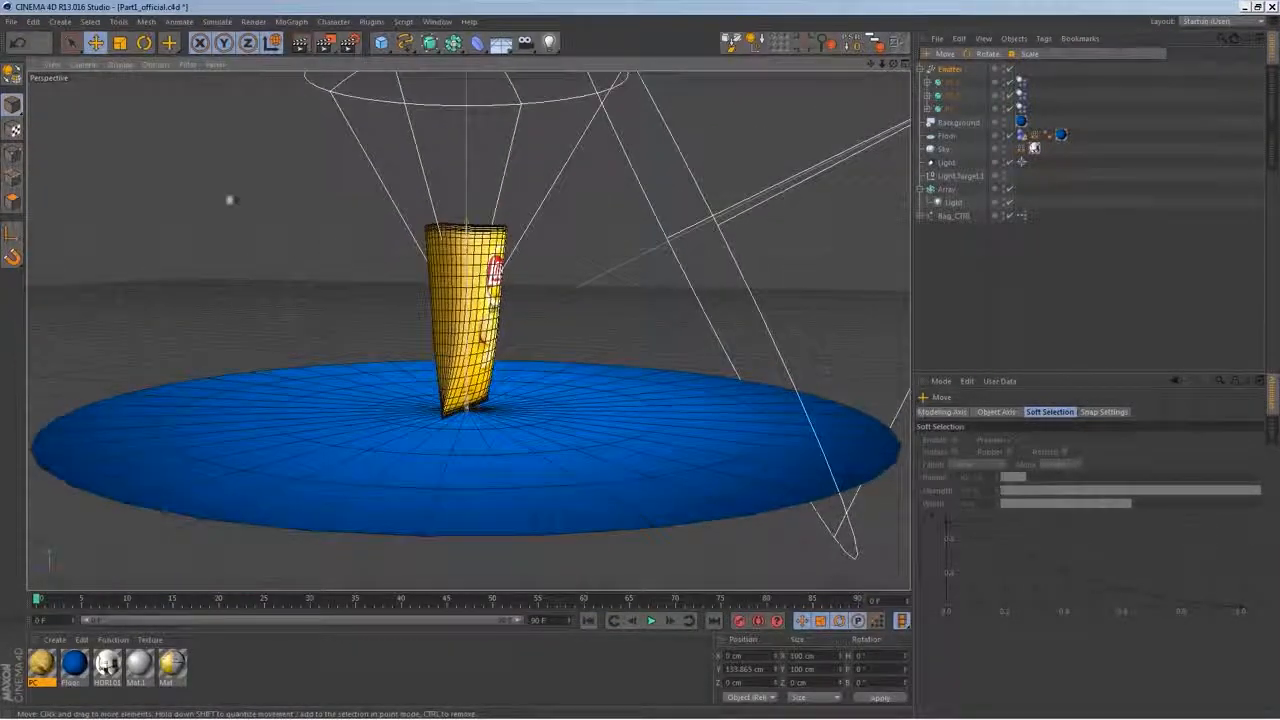
click(924, 246)
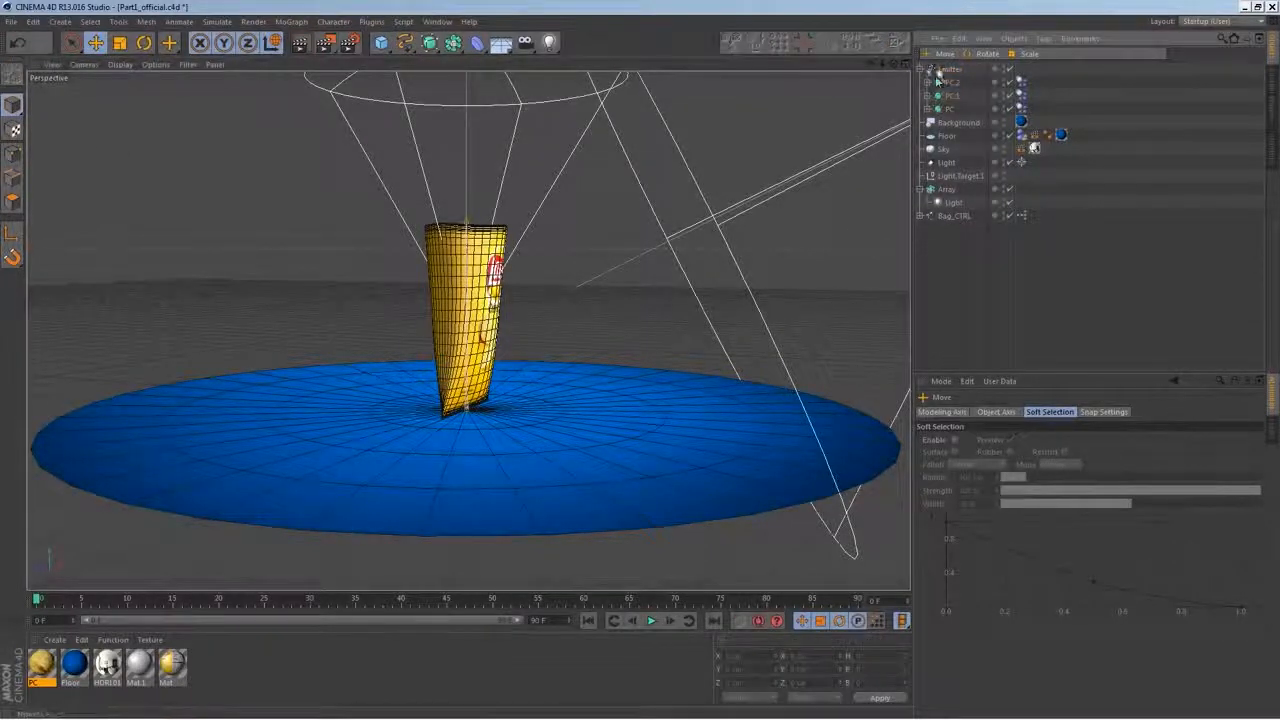
click(948, 70)
alt+drag(602, 328, 594, 432)
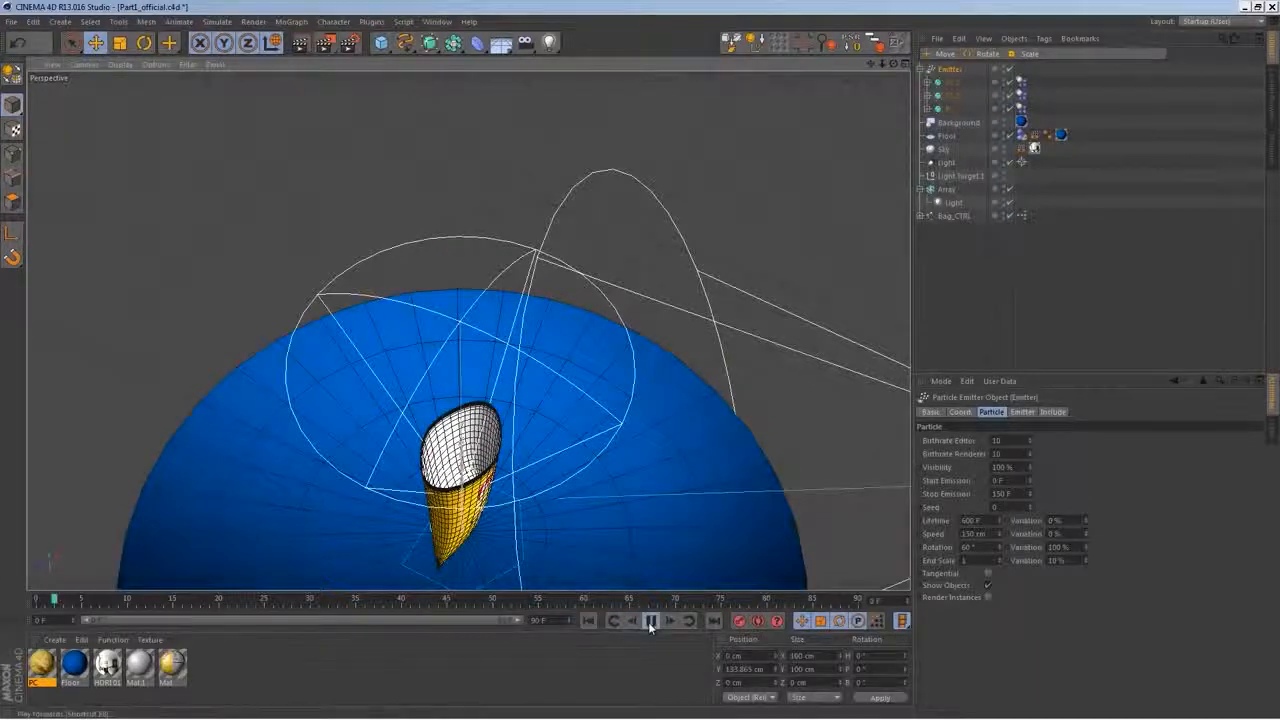
alt+right_drag(430, 425, 646, 312)
Hide the bag in the viewport and reselect the emitter to see it among the chips
alt+double_click(1004, 218)
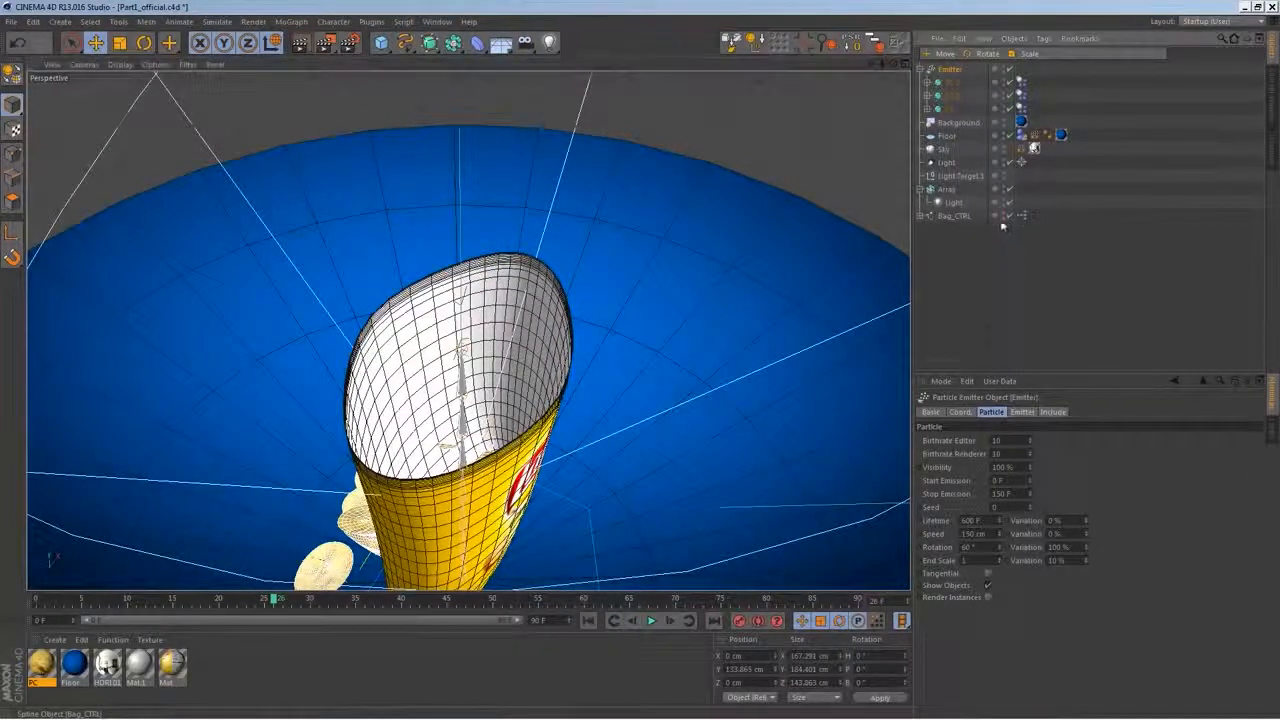
alt+middle_drag(597, 477, 621, 310)
alt+right_drag(621, 310, 597, 389)
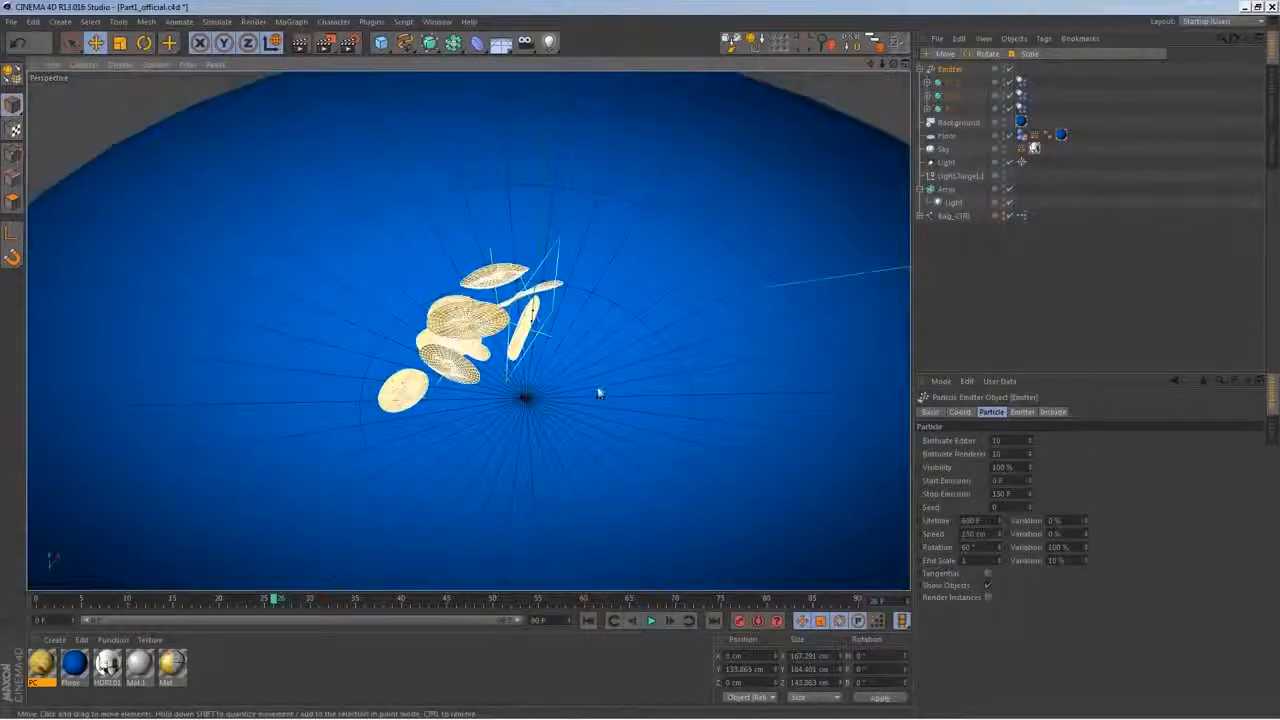
alt+drag(597, 389, 588, 335)
click(567, 314)
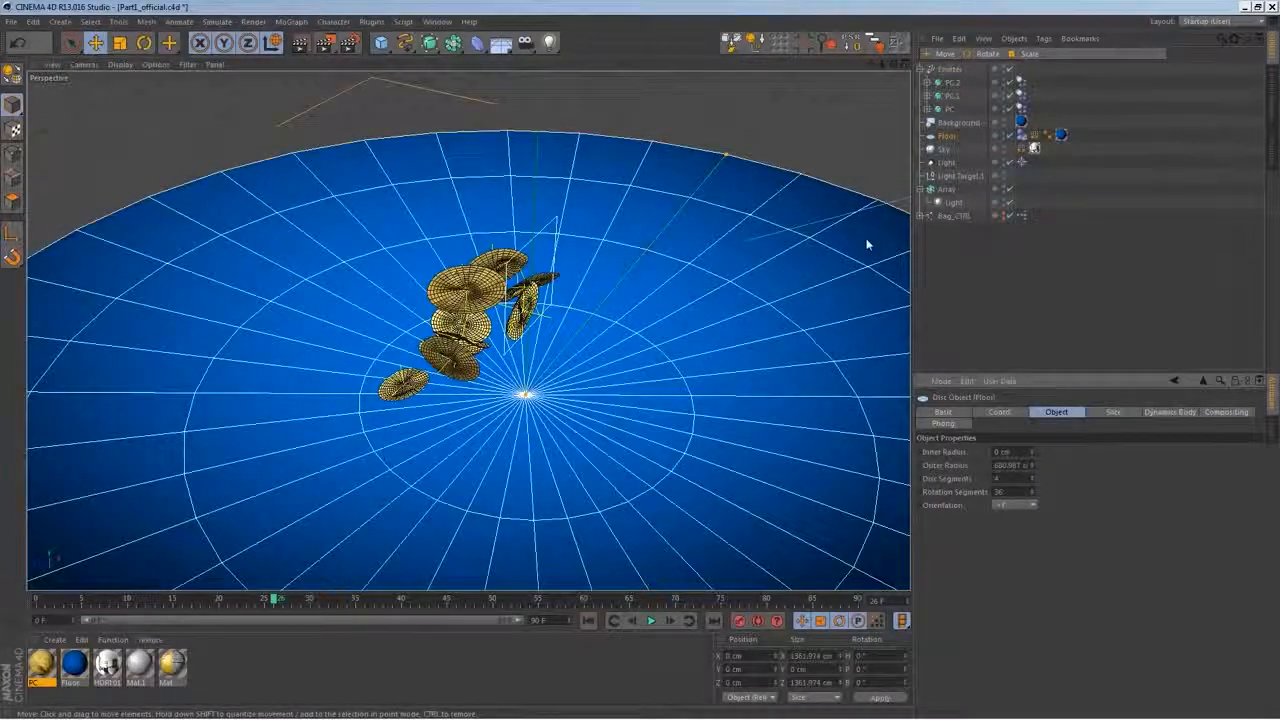
key(ctrl+z)
click(551, 229)
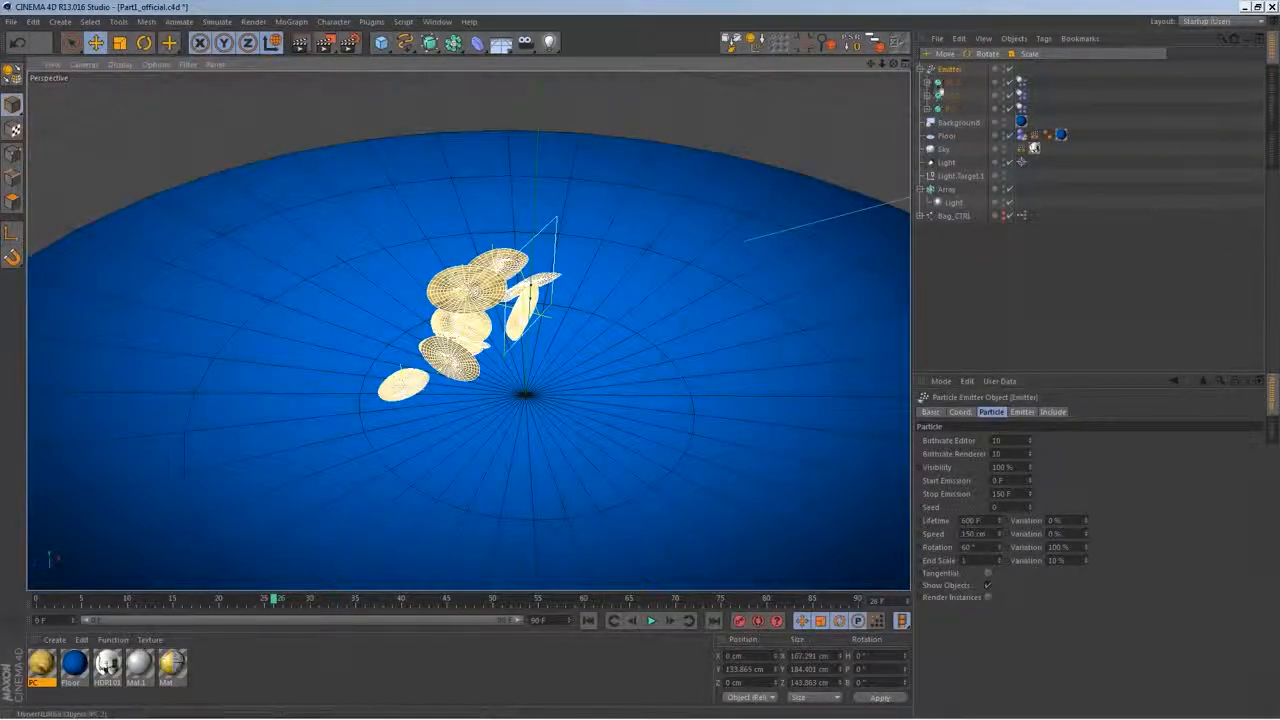
click(948, 242)
click(949, 70)
alt+drag(648, 303, 657, 279)
Turn on the Axis display in the viewport filter so the emitter's handles can be used
click(187, 64)
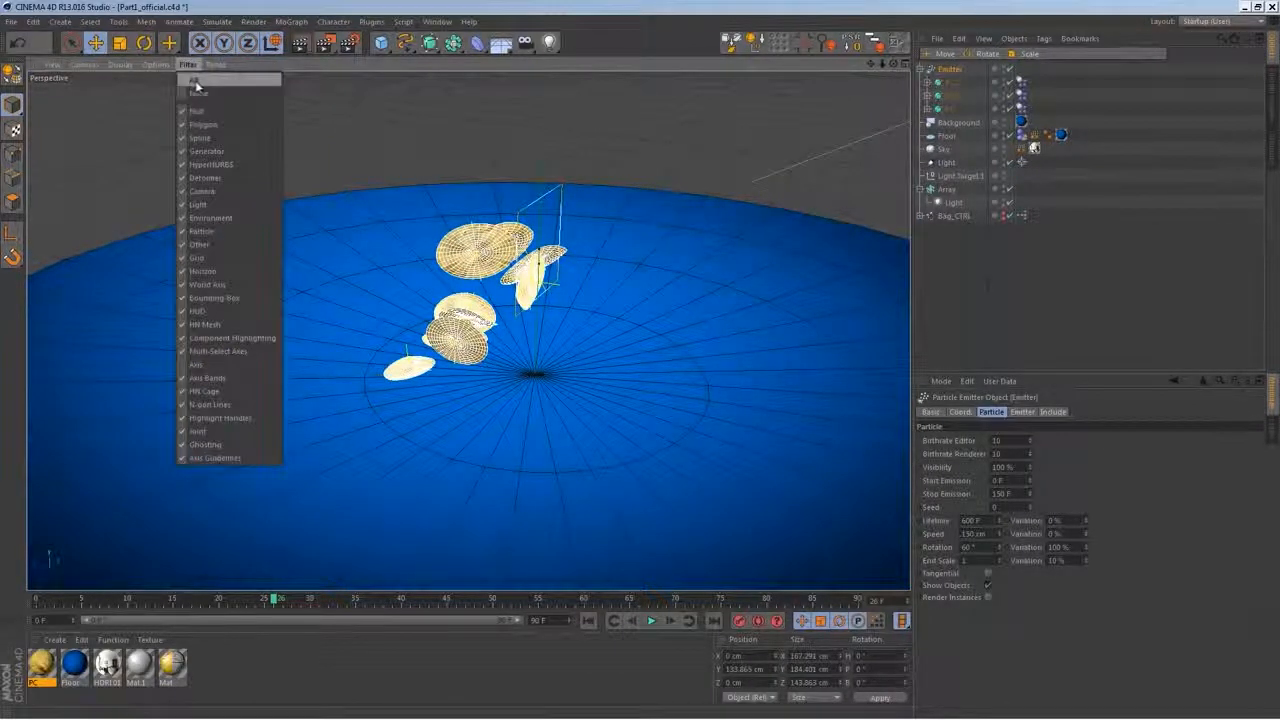
click(214, 366)
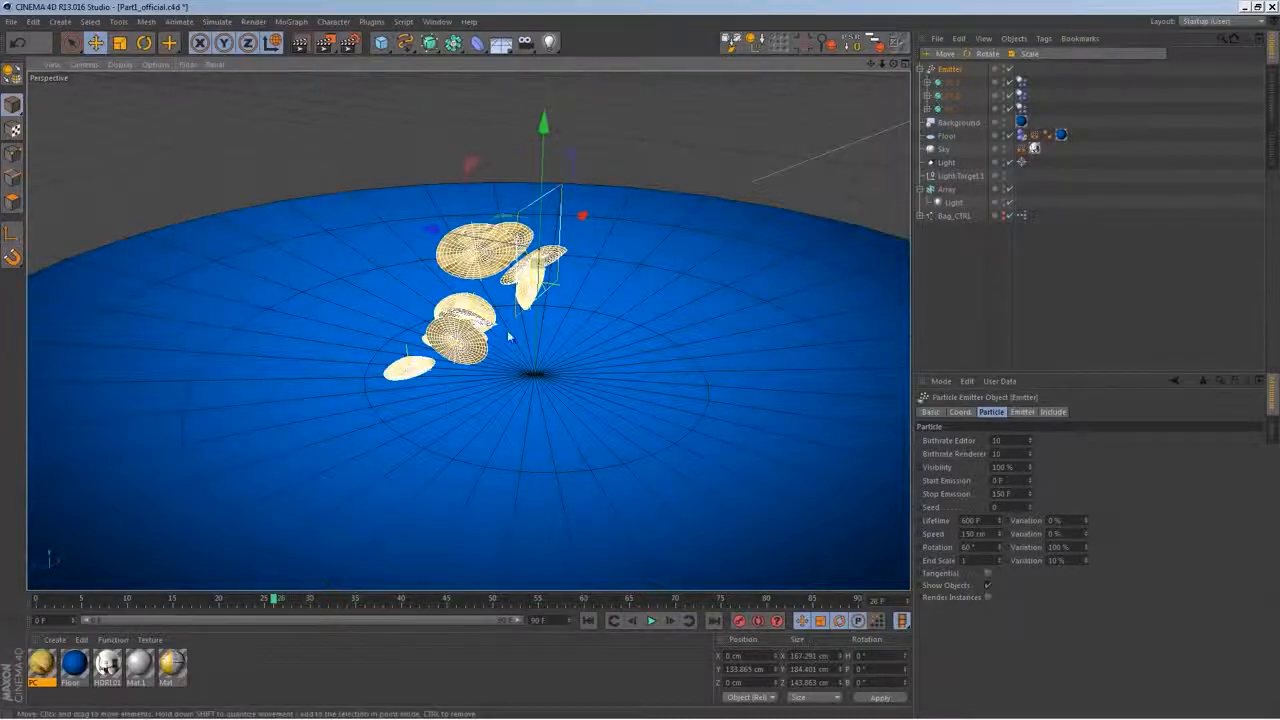
alt+drag(521, 360, 511, 392)
click(187, 64)
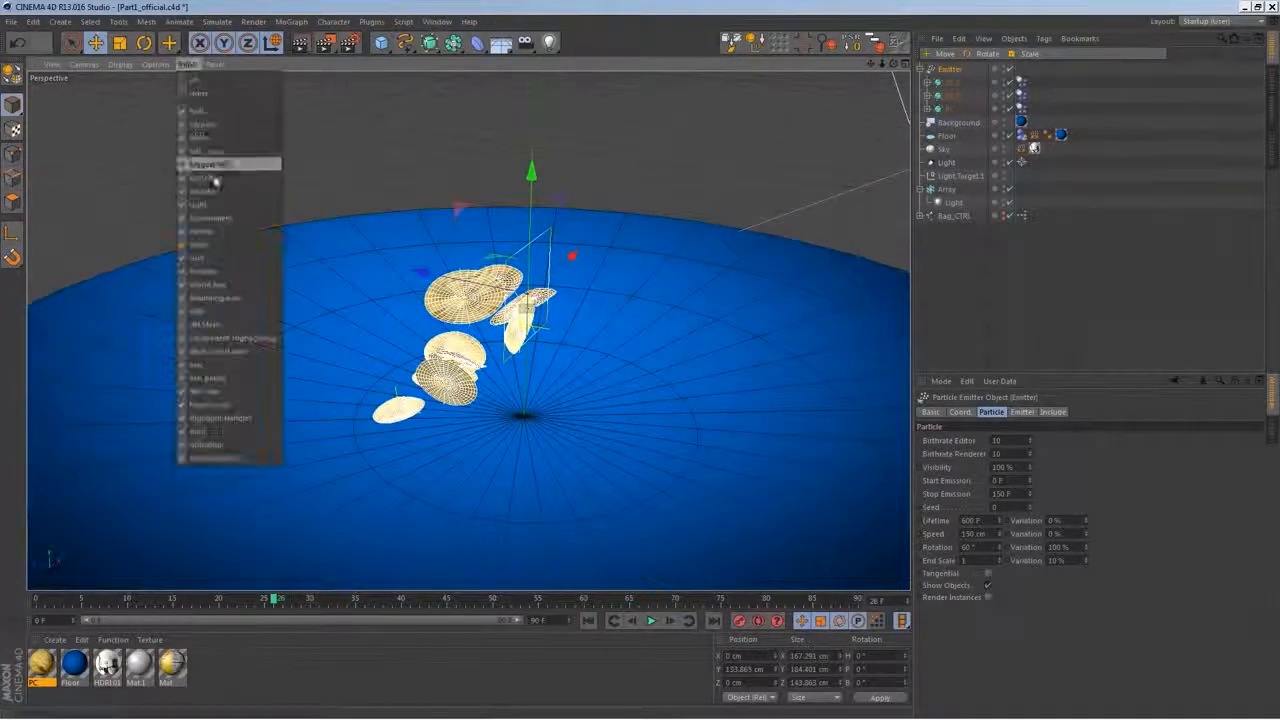
click(231, 366)
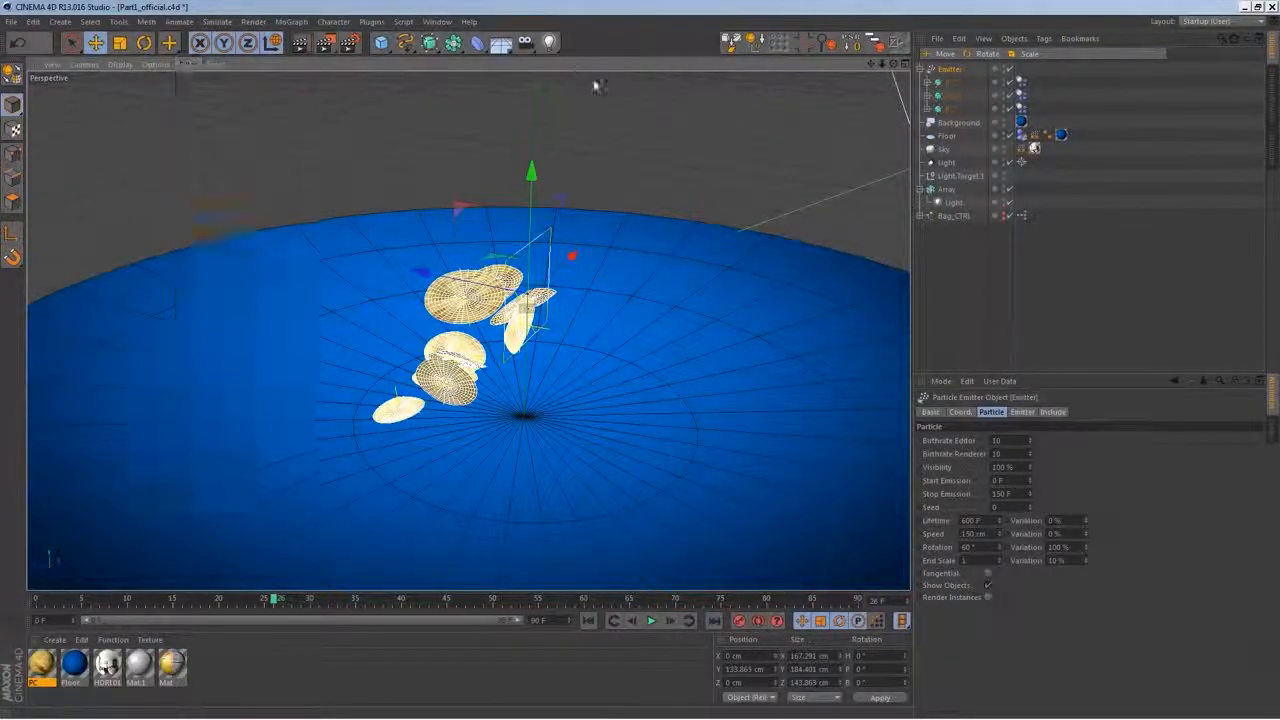
Rotate the emitter to a 90° pitch so it shoots upward, and replay the simulation from the first frame
click(145, 43)
alt+drag(574, 286, 642, 392)
click(589, 620)
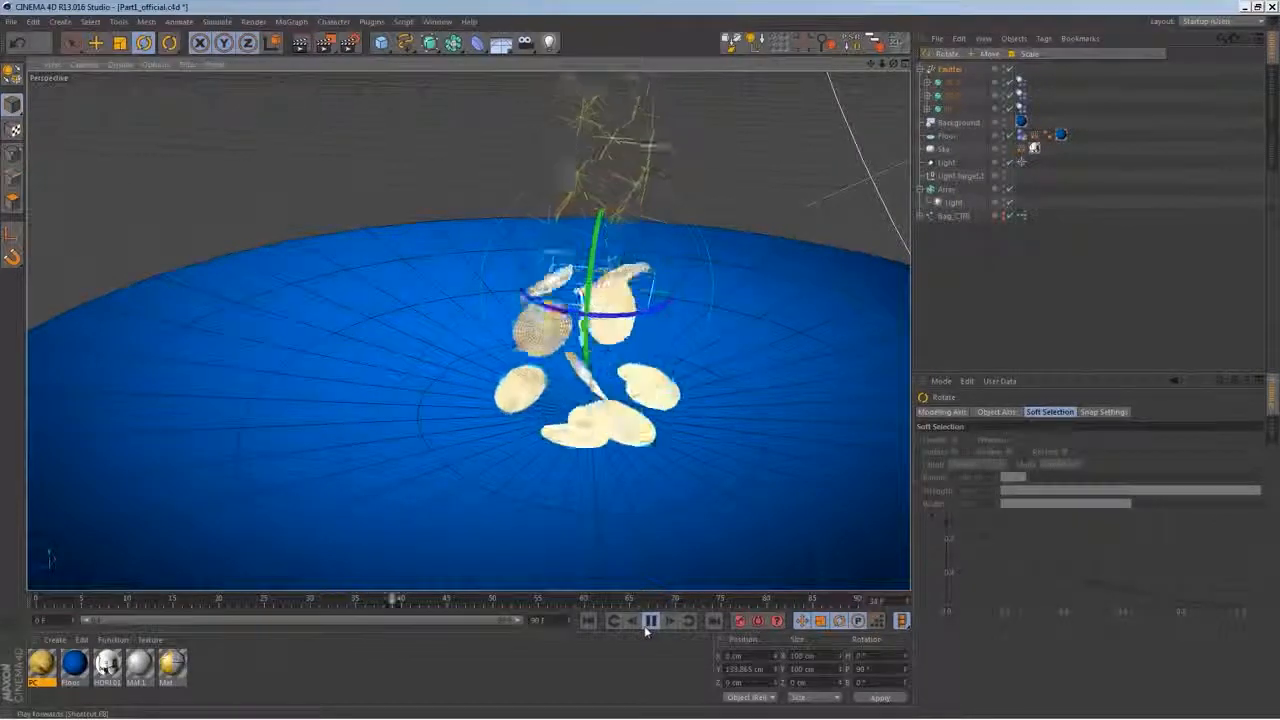
click(646, 625)
click(590, 620)
Increase the emitter's particle Speed and play the simulation from the first frame
alt+drag(609, 445, 568, 453)
click(949, 71)
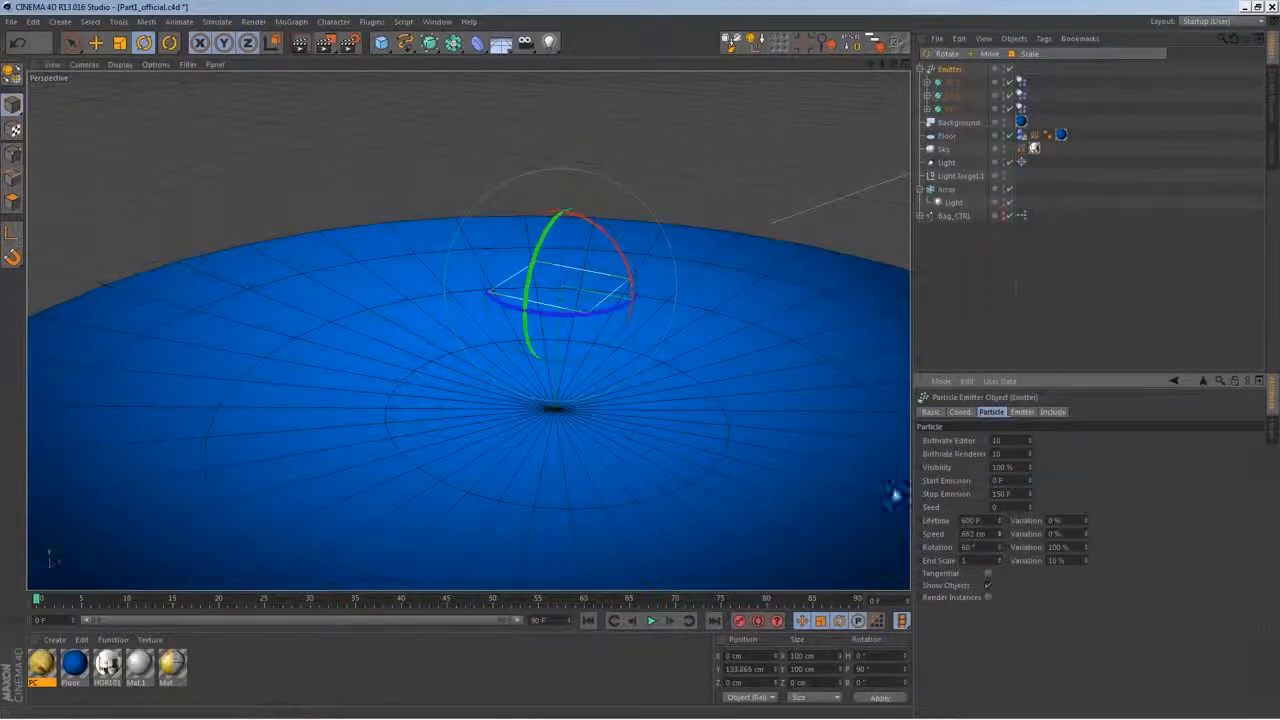
click(651, 621)
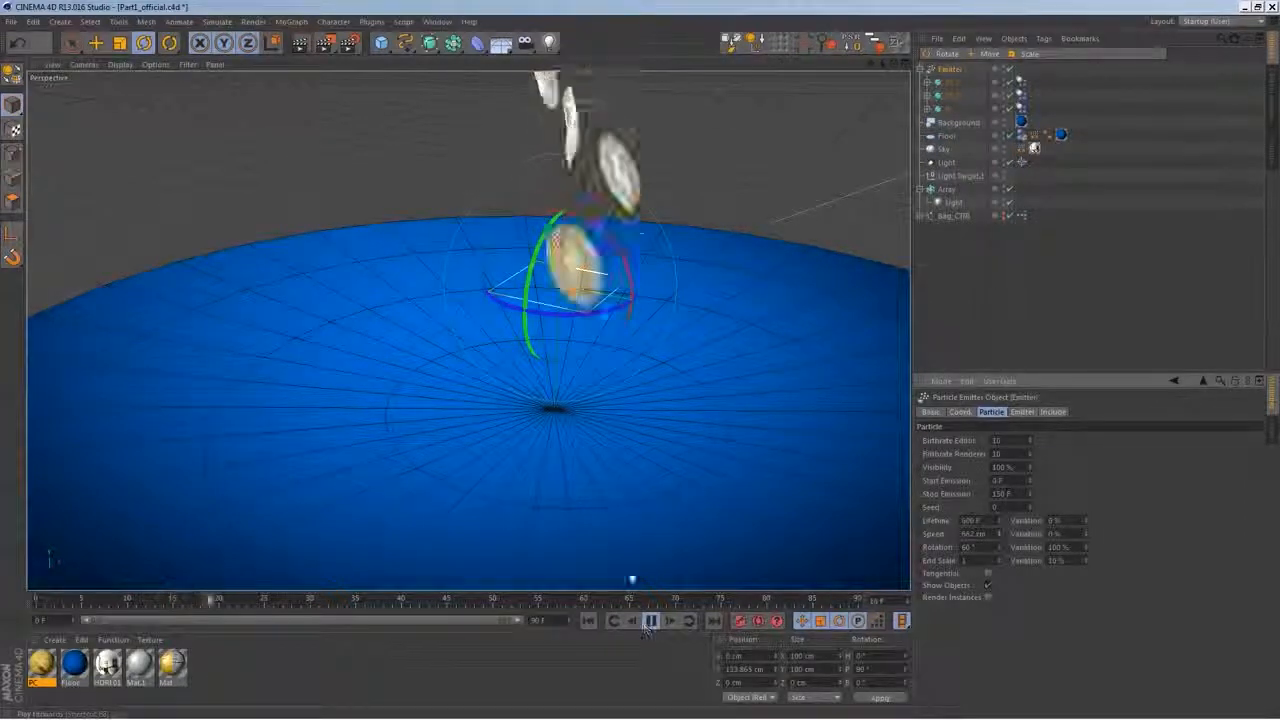
Show the bag again and replay the simulation, stopping it as chips come out of the bag's opening
scroll(551, 411, down, 5)
alt+drag(565, 380, 583, 377)
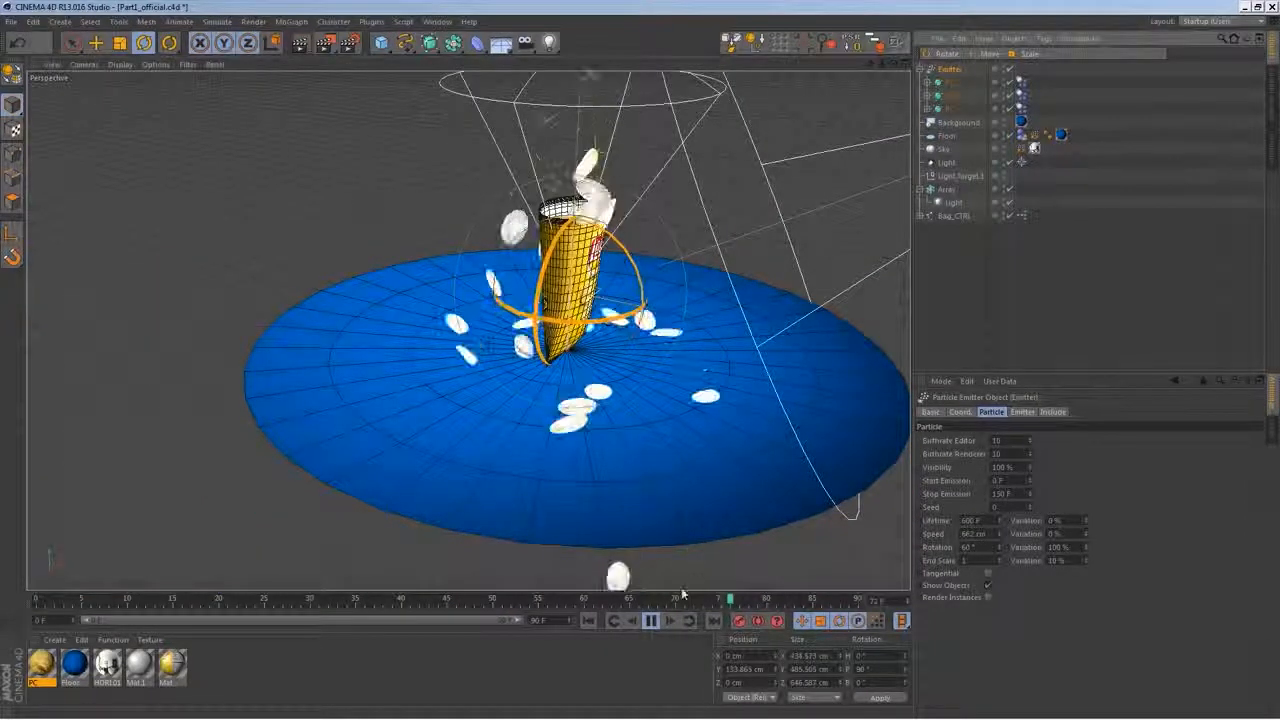
click(650, 620)
alt+drag(643, 383, 488, 388)
scroll(500, 388, up, 3)
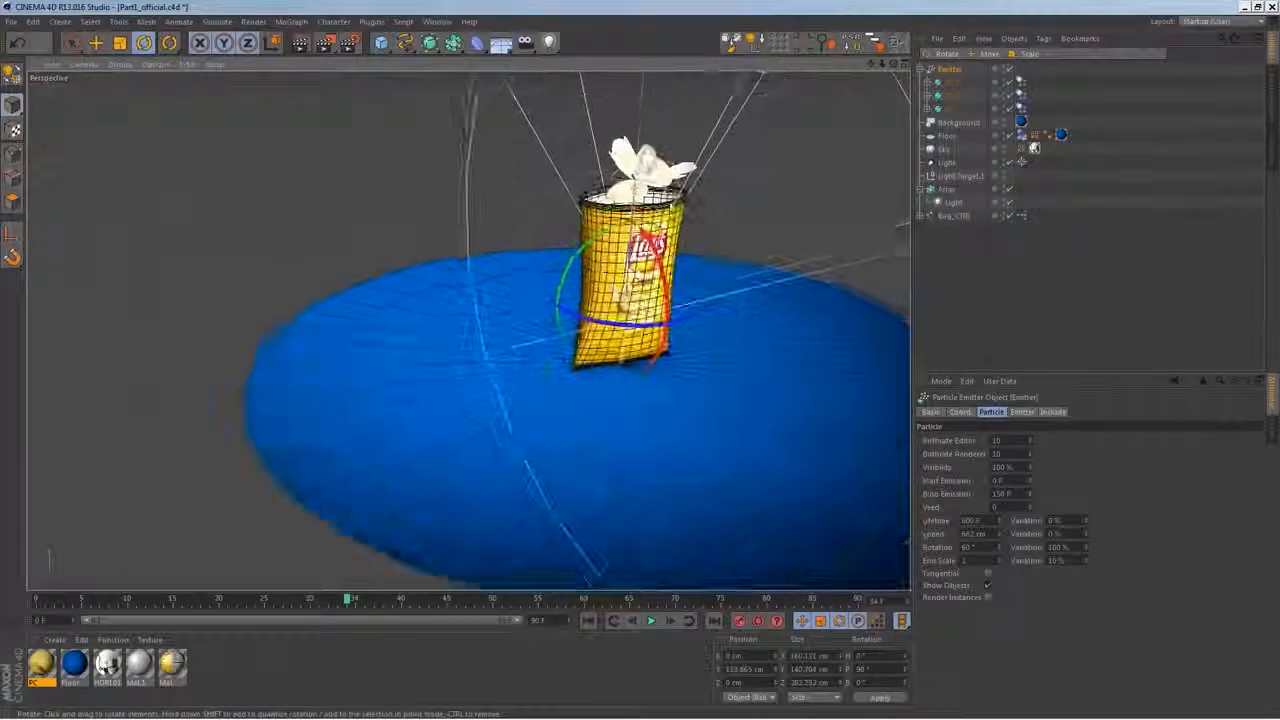
Scale the three chip objects down further and replay the simulation, stopping it partway
click(951, 83)
shift+click(950, 109)
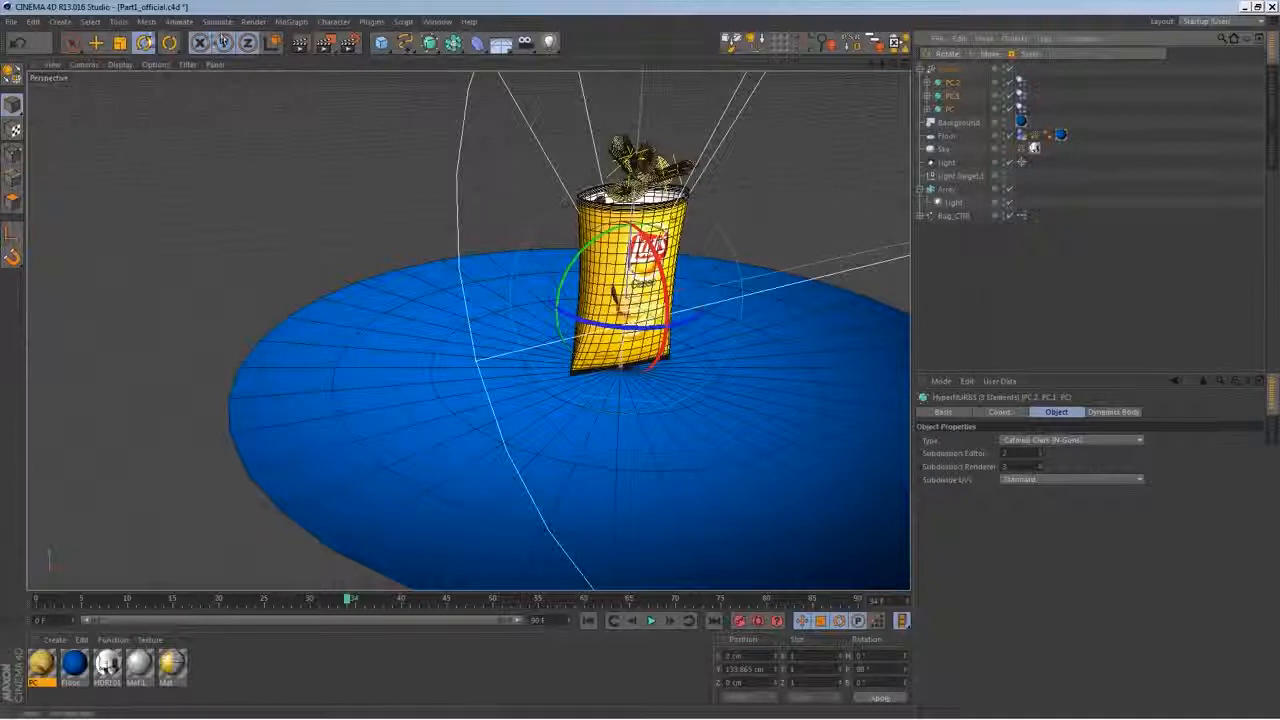
click(120, 43)
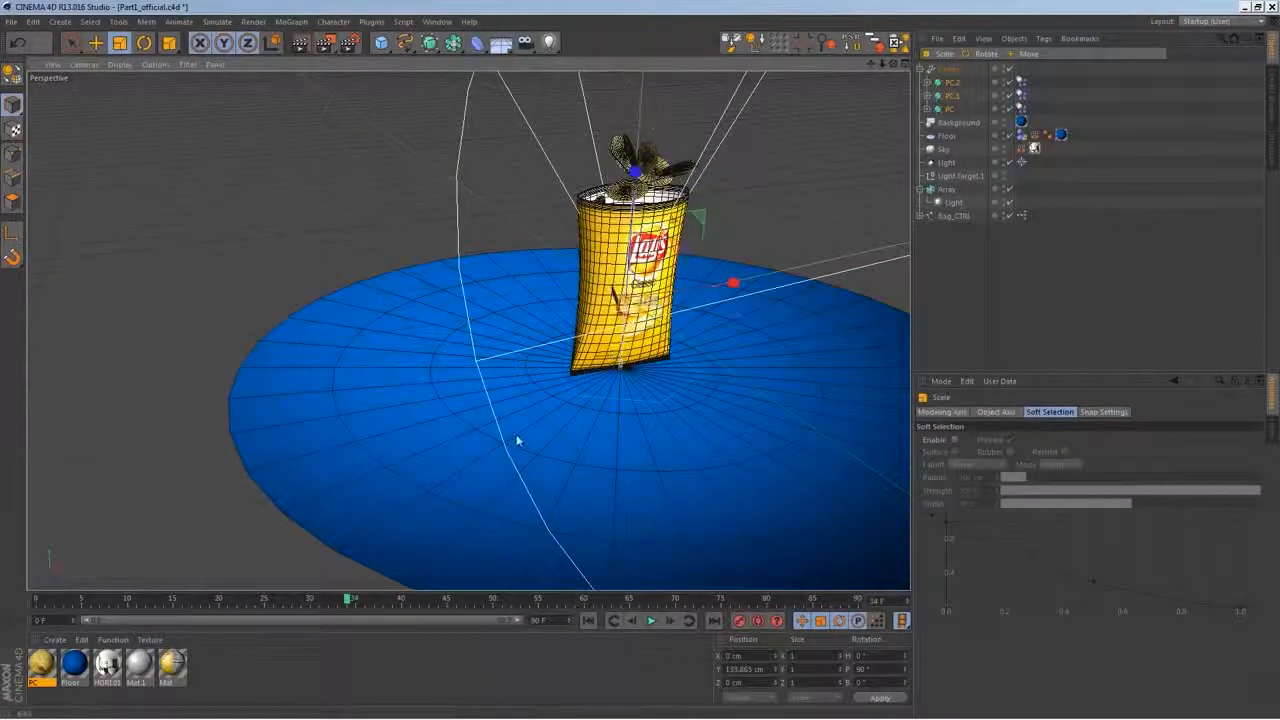
alt+drag(602, 386, 592, 360)
click(589, 621)
click(651, 623)
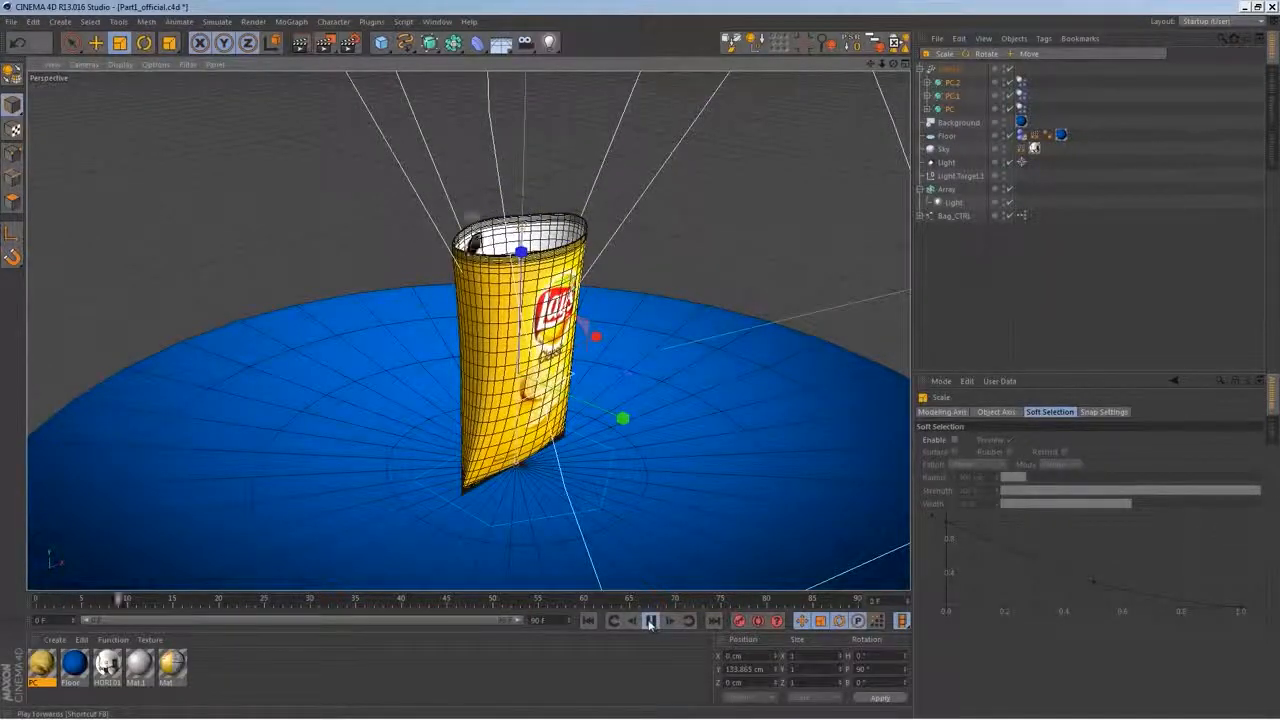
click(651, 624)
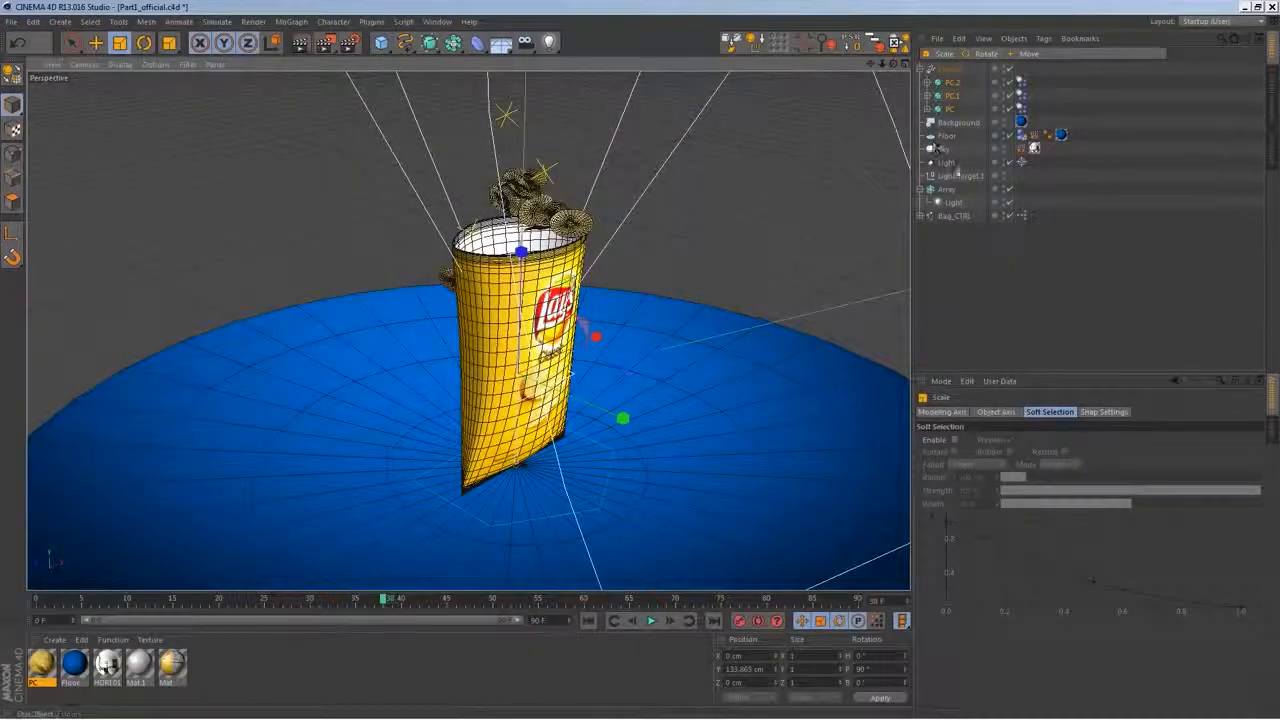
Add a Collider Body tag to the Bag object inside Bag_CTRL and replay the simulation from the first frame
click(959, 237)
ctrl+click(921, 216)
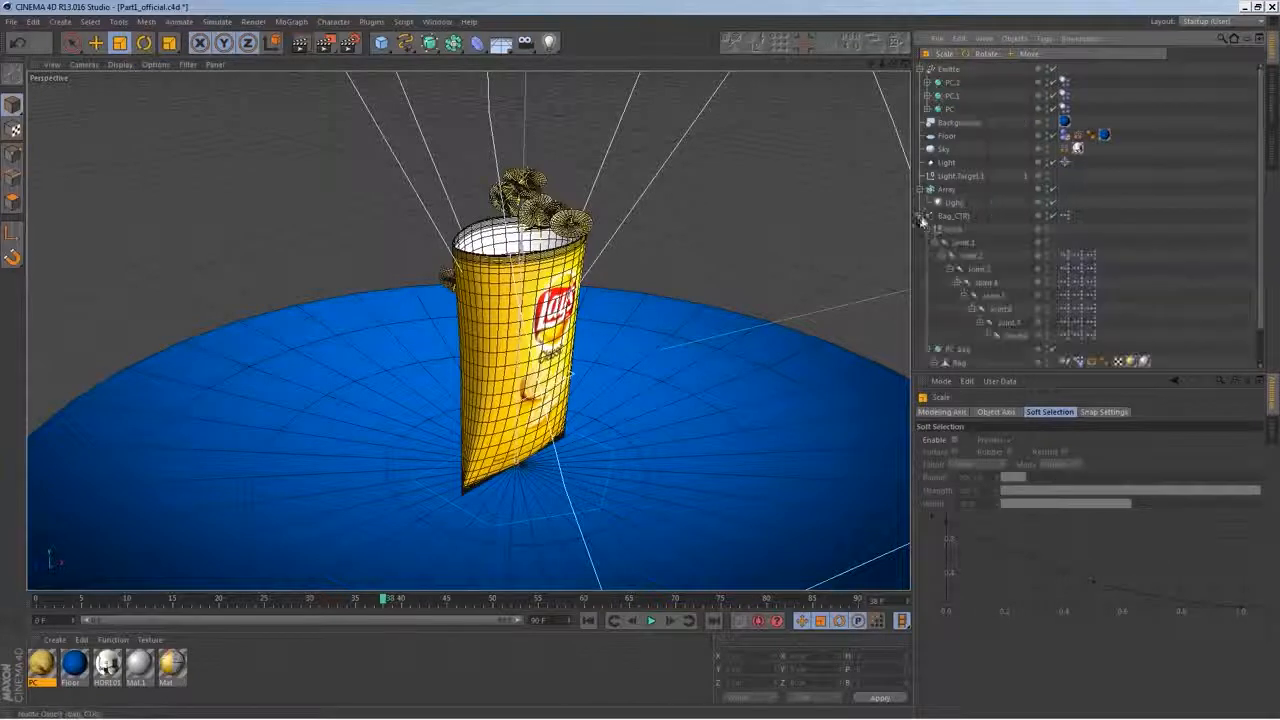
click(952, 366)
right_click(952, 366)
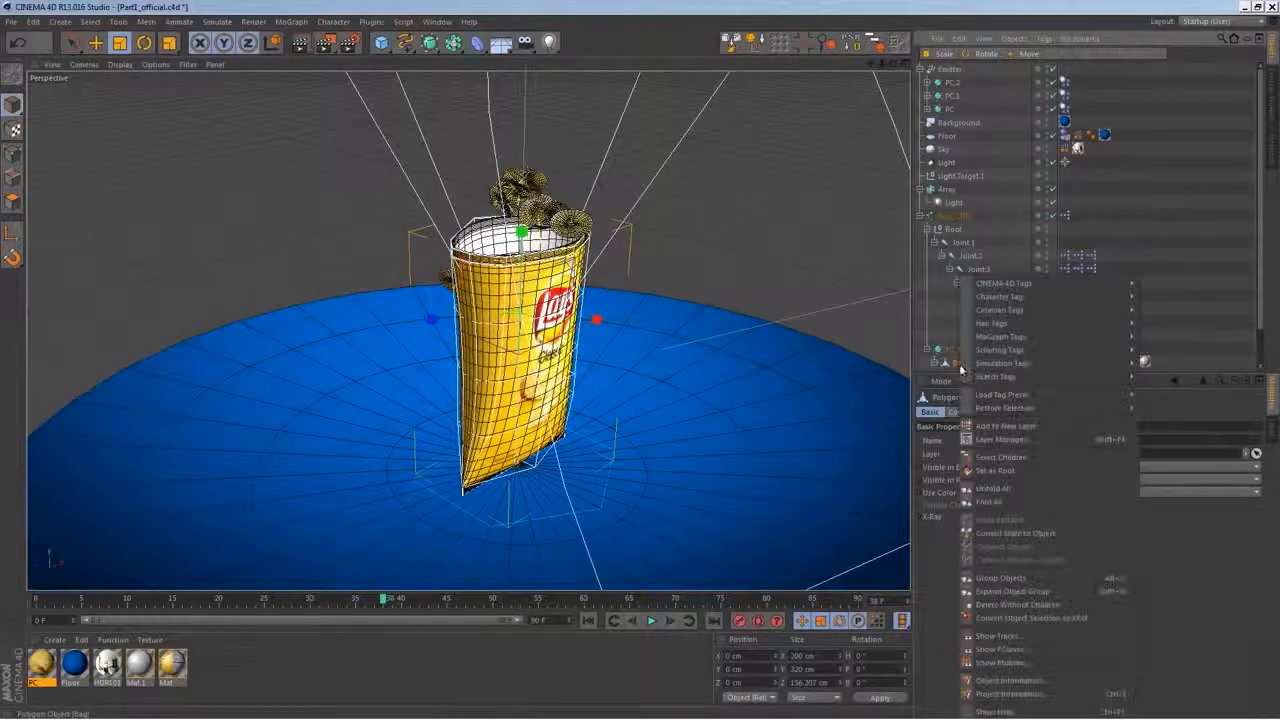
mouse_move(1038, 366)
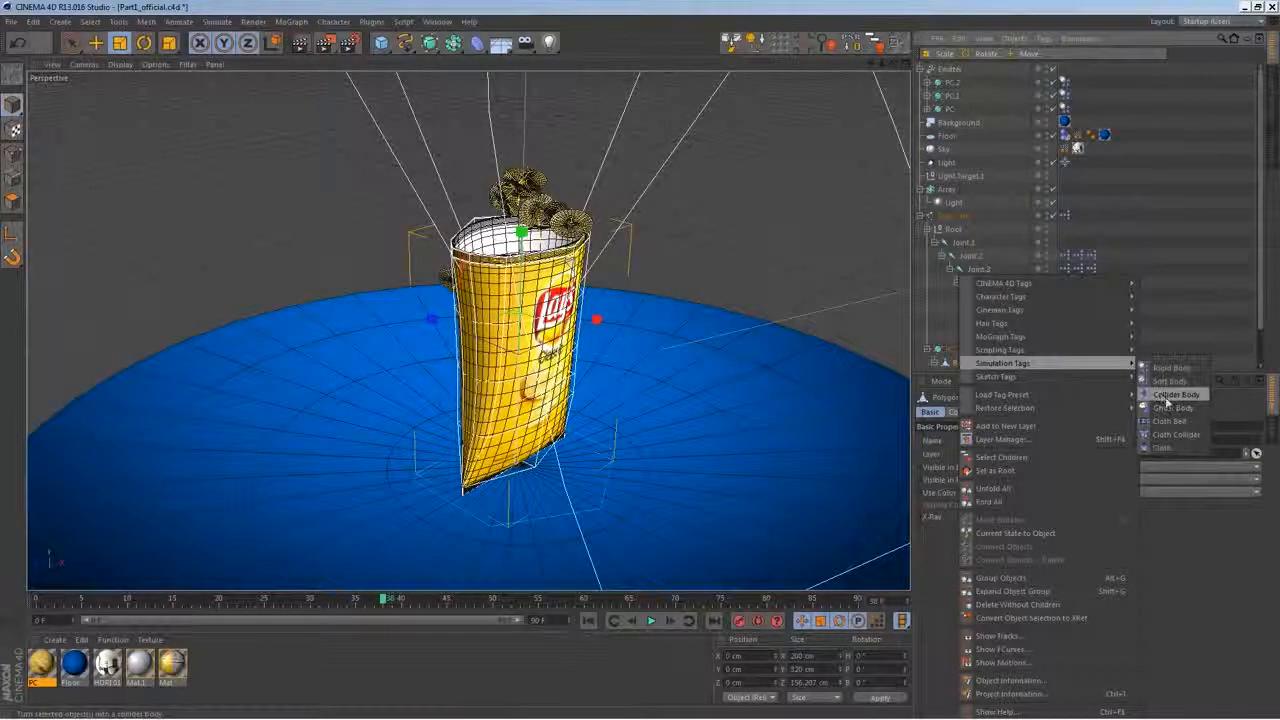
click(1172, 396)
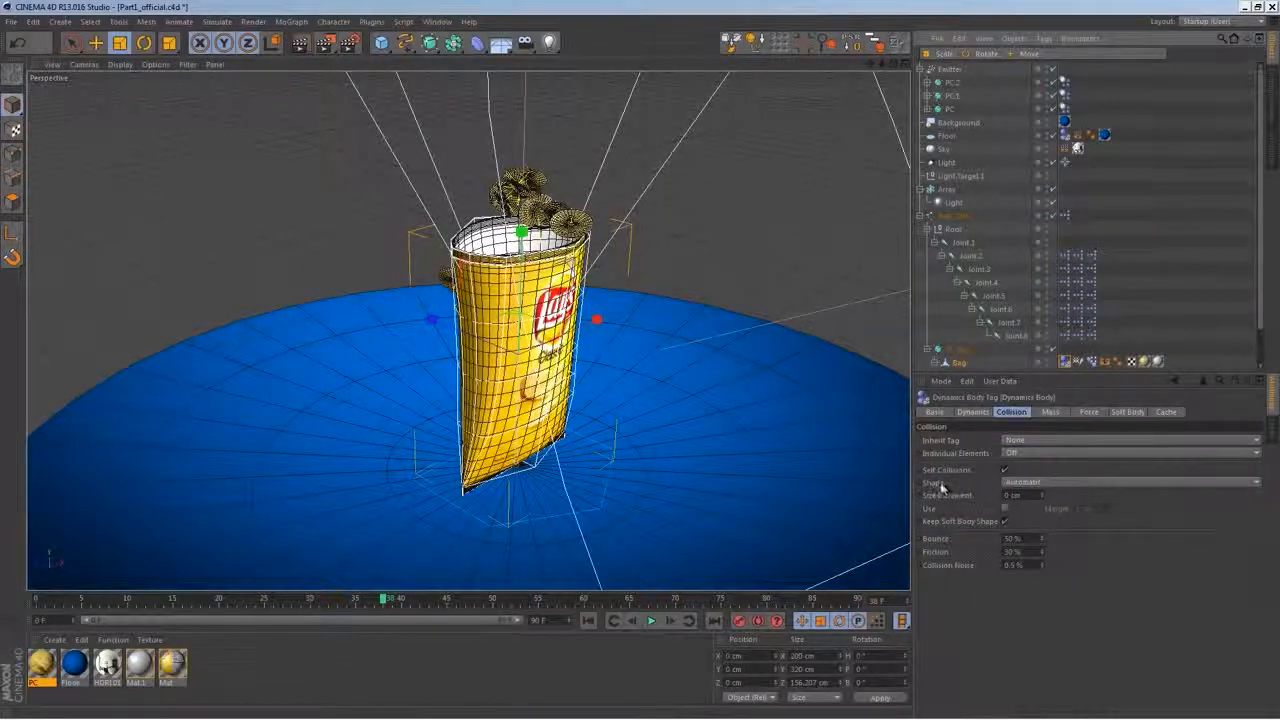
click(588, 621)
click(651, 621)
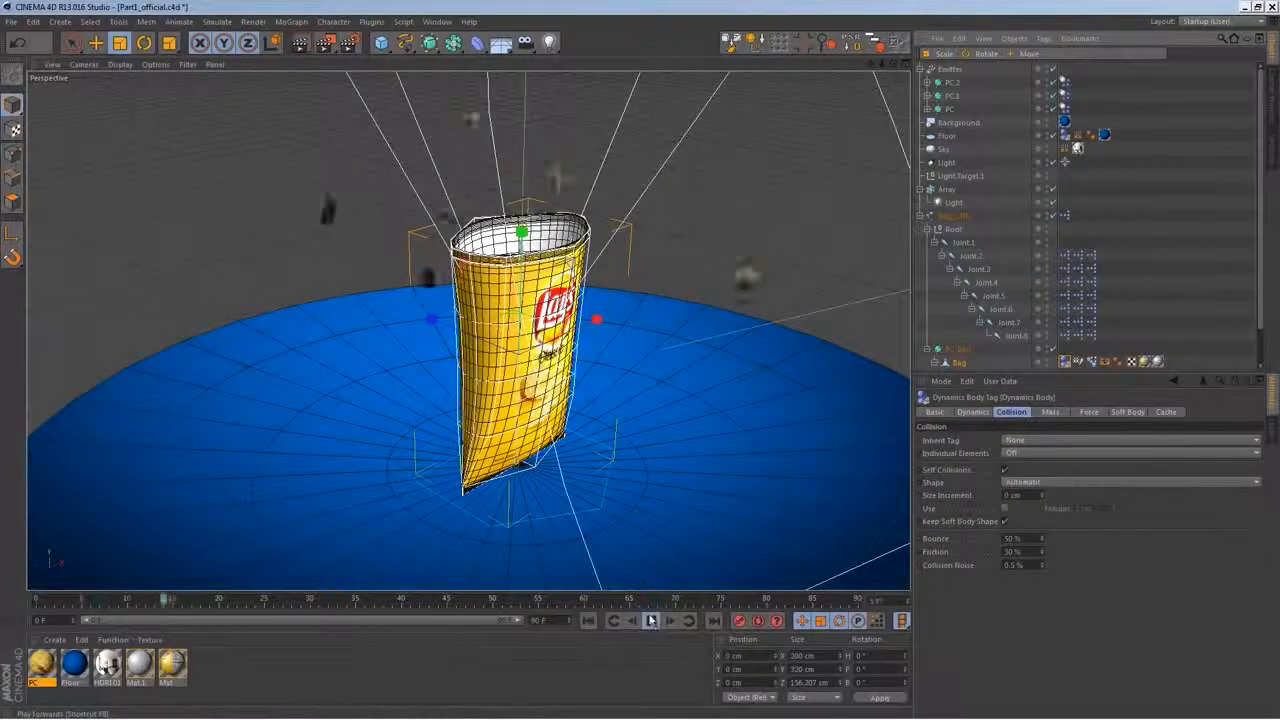
click(651, 621)
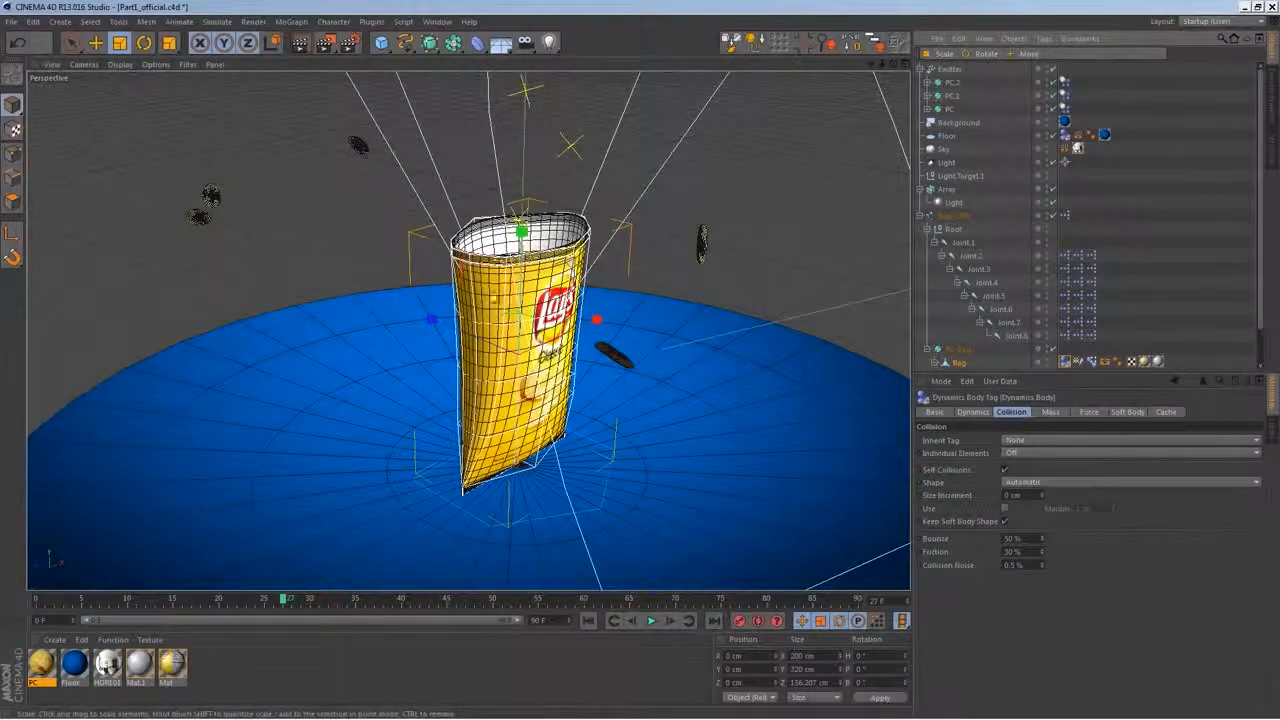
Set the bag's collision Shape to Moving Mesh and replay the simulation, stopping it as chips leave the bag's opening
click(1014, 484)
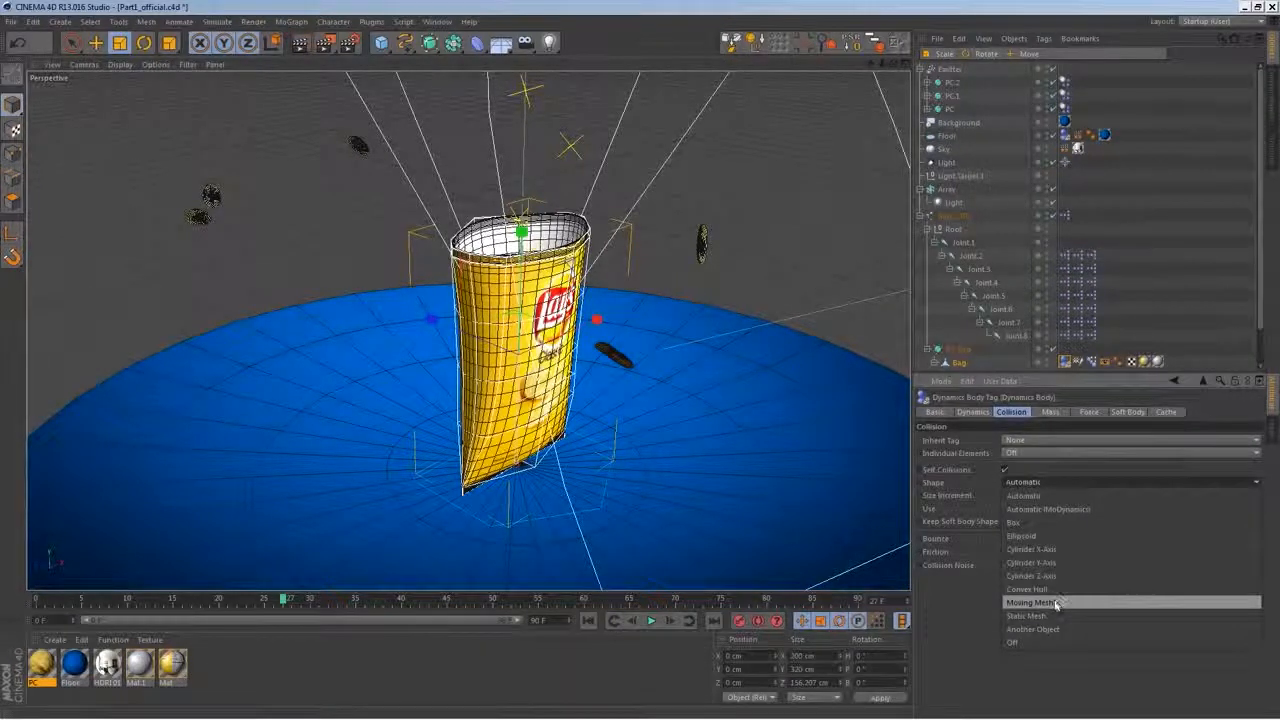
click(1057, 604)
click(590, 620)
click(651, 620)
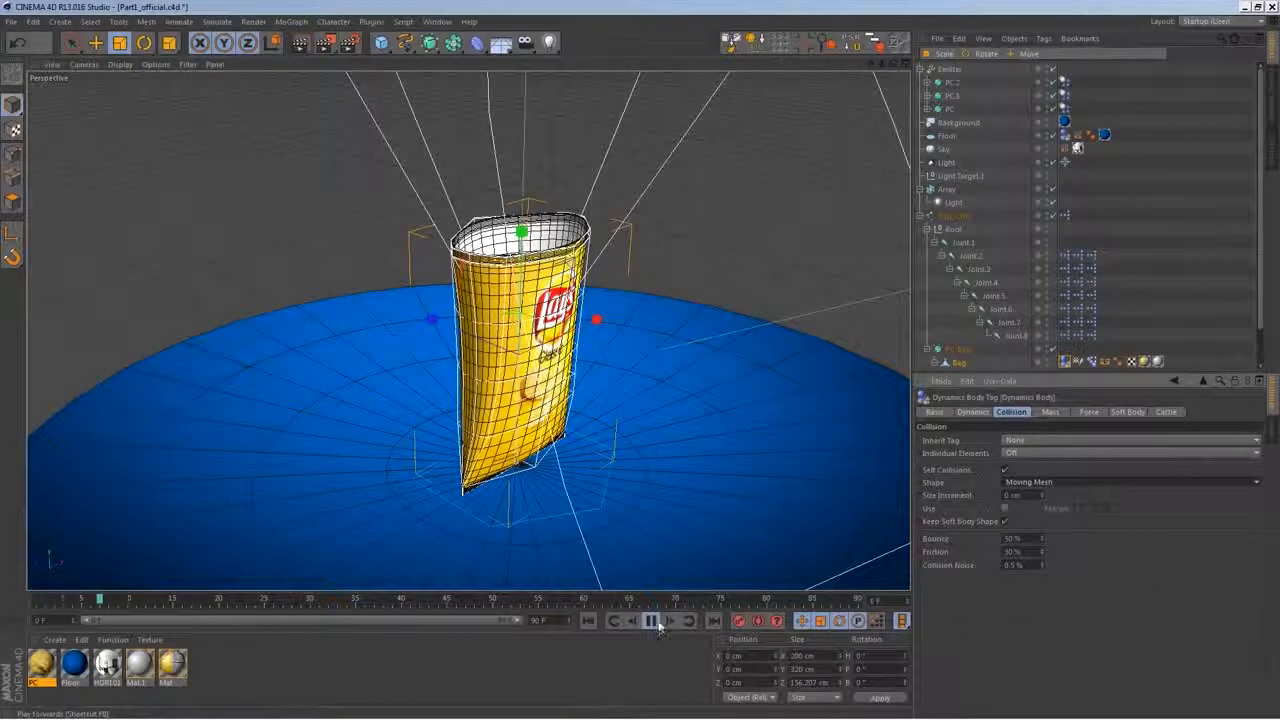
click(651, 620)
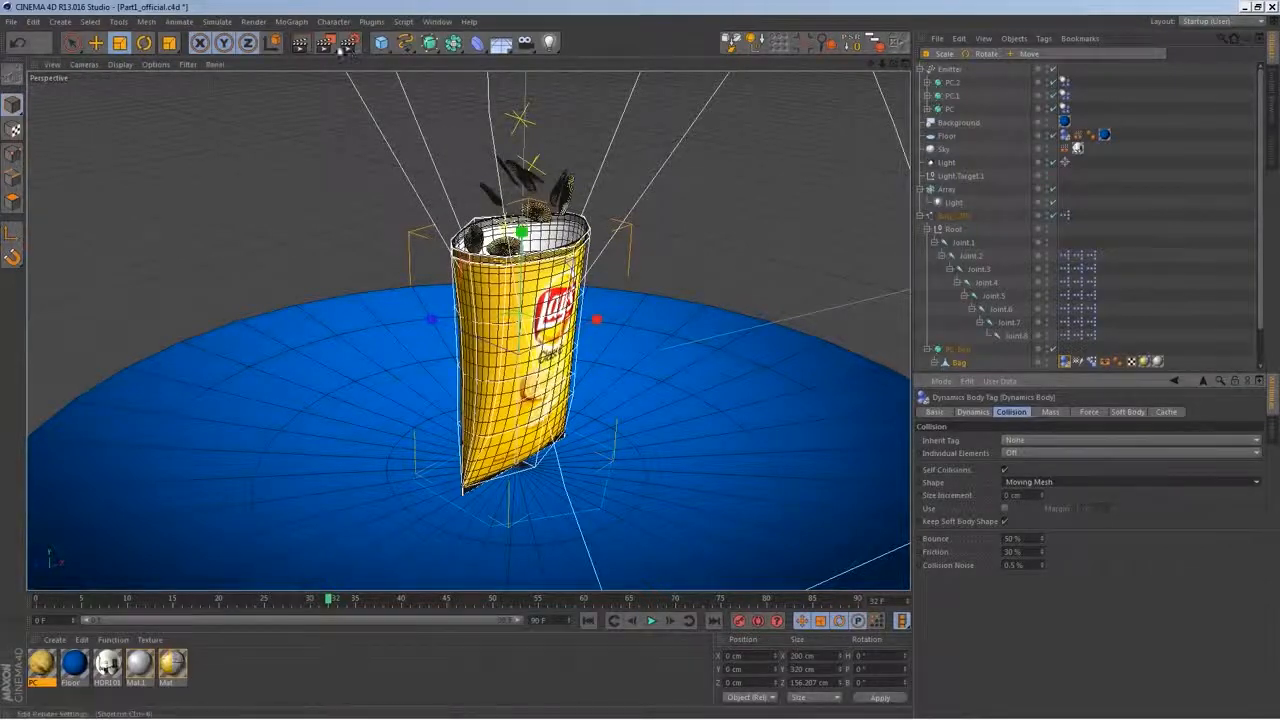
Render a closer preview of the chips leaving the bag, and replay the simulation from the first frame
scroll(588, 204, up, 3)
alt+drag(588, 204, 588, 368)
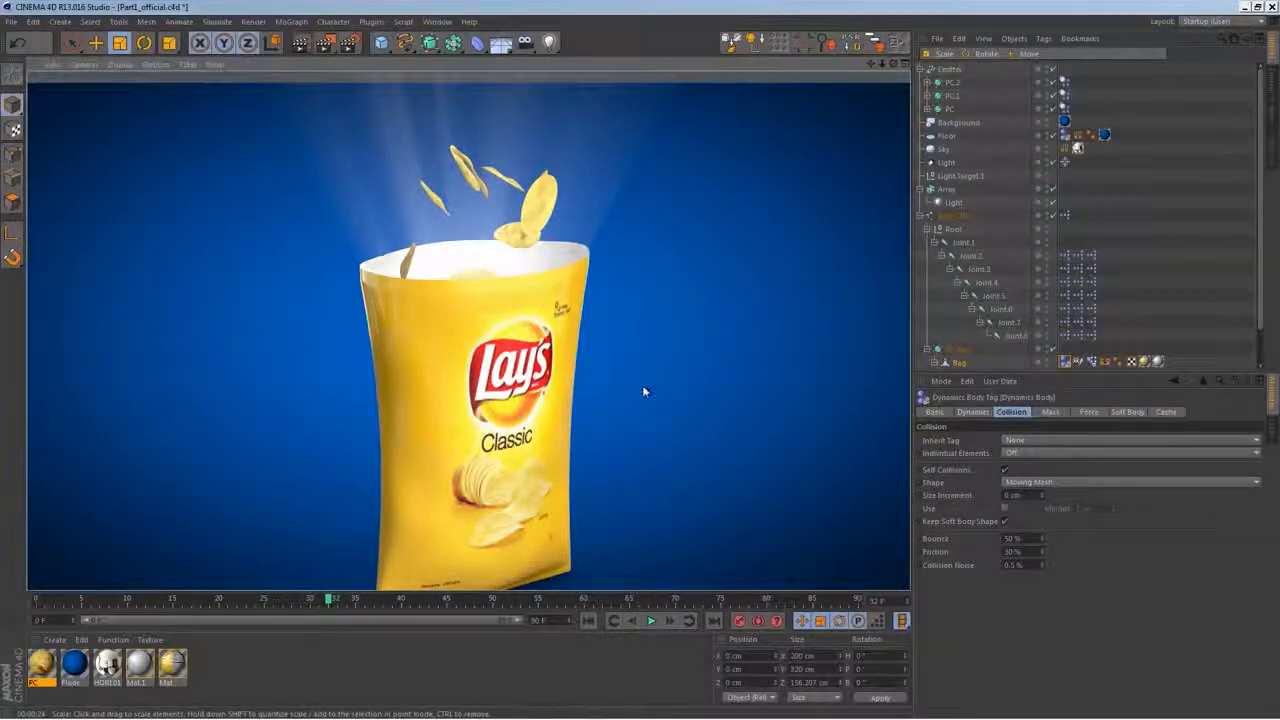
alt+drag(562, 263, 563, 345)
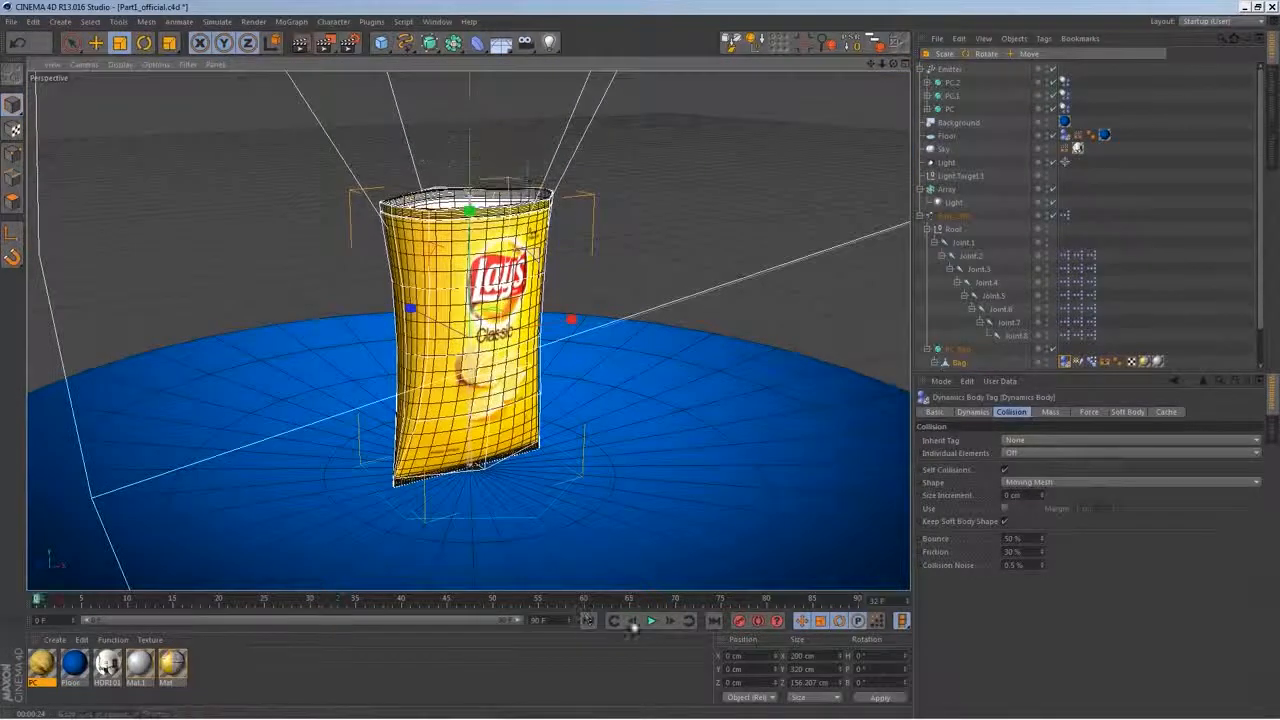
click(650, 621)
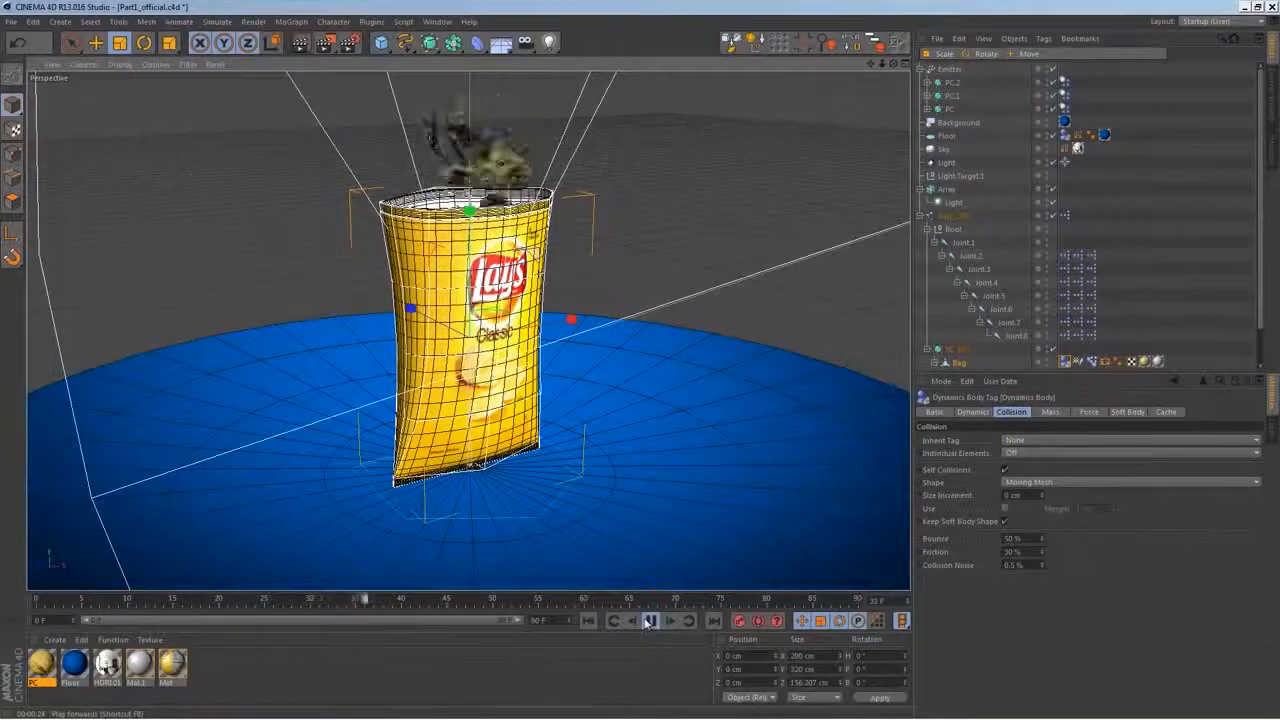
click(649, 622)
Set the emitter's particle Speed to 800 cm and play the simulation from the first frame
click(950, 70)
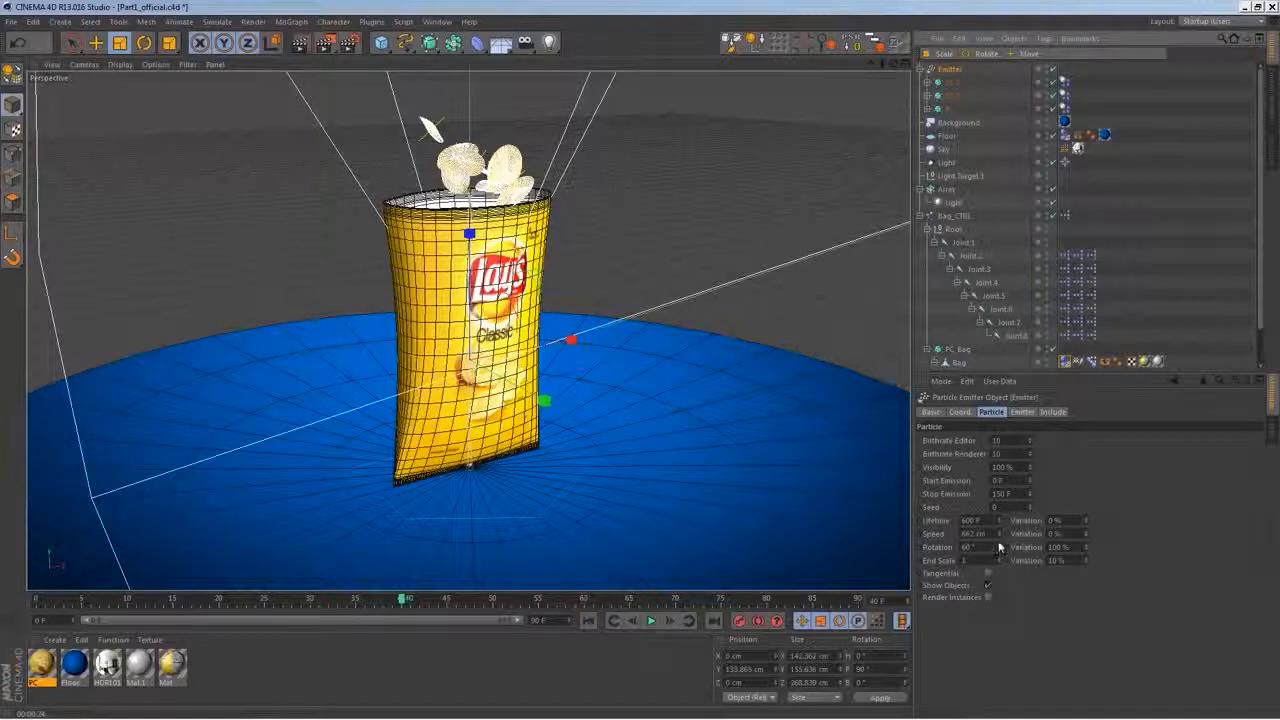
drag(986, 534, 909, 494)
text(800)
key(Return)
click(588, 621)
click(651, 621)
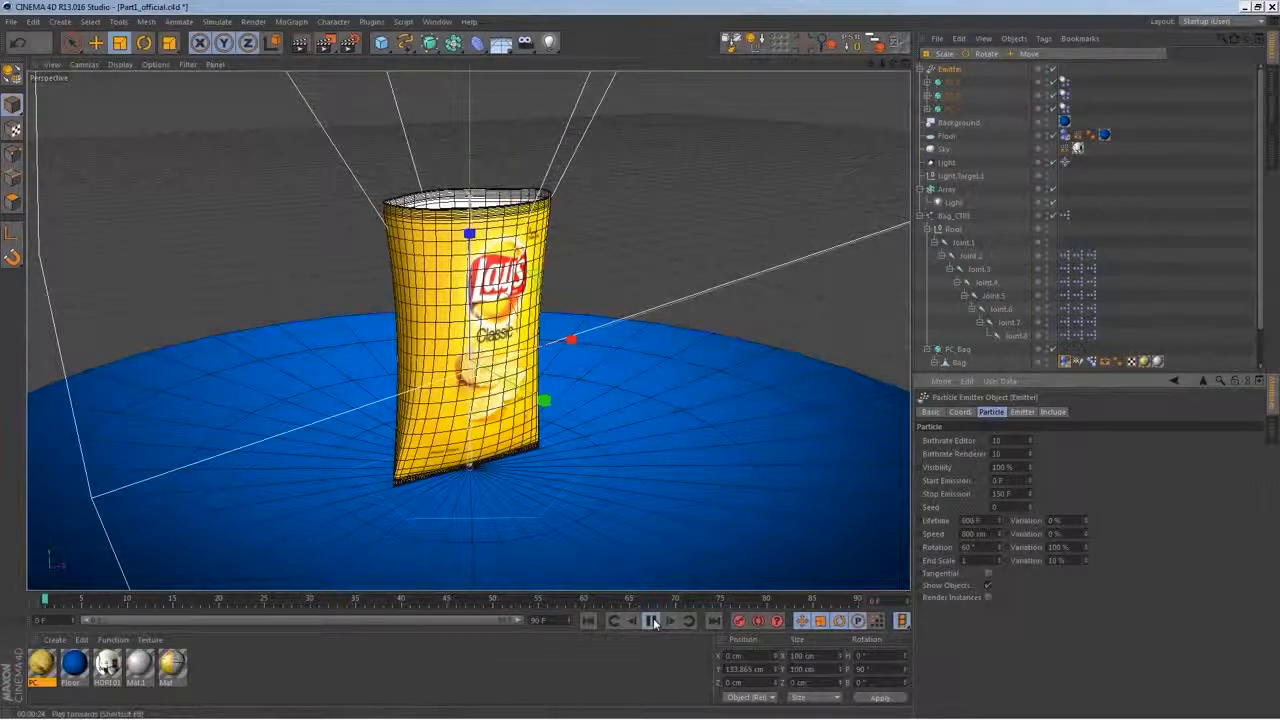
alt+right_drag(598, 505, 567, 300)
alt+drag(567, 300, 567, 362)
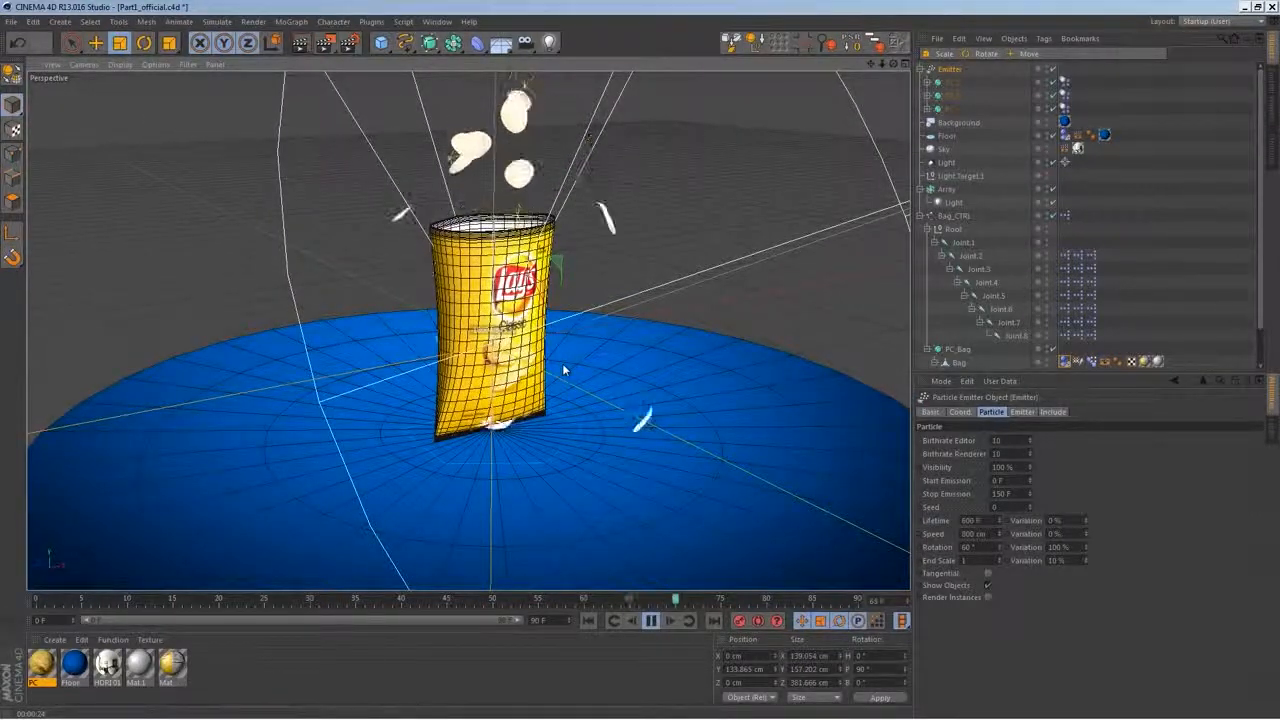
Replay the chip simulation from the first frame again, stopping it with chips in the air above the bag
click(590, 621)
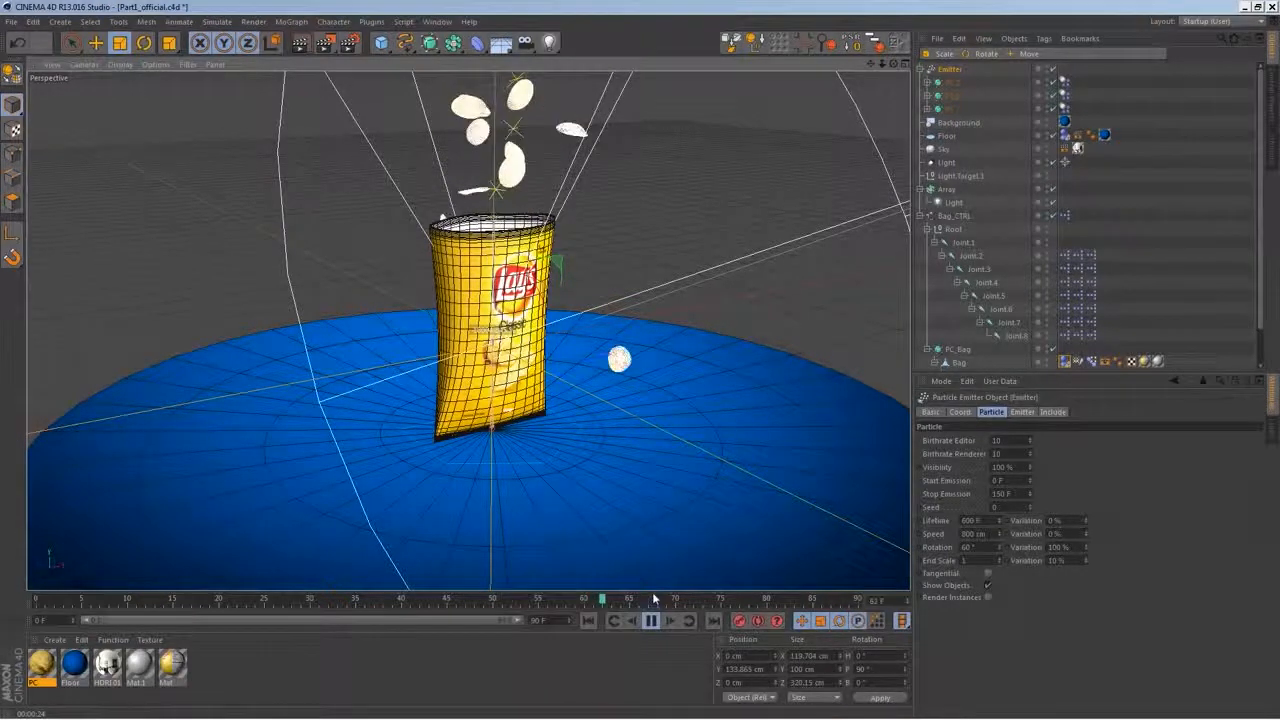
click(650, 621)
click(590, 621)
click(650, 621)
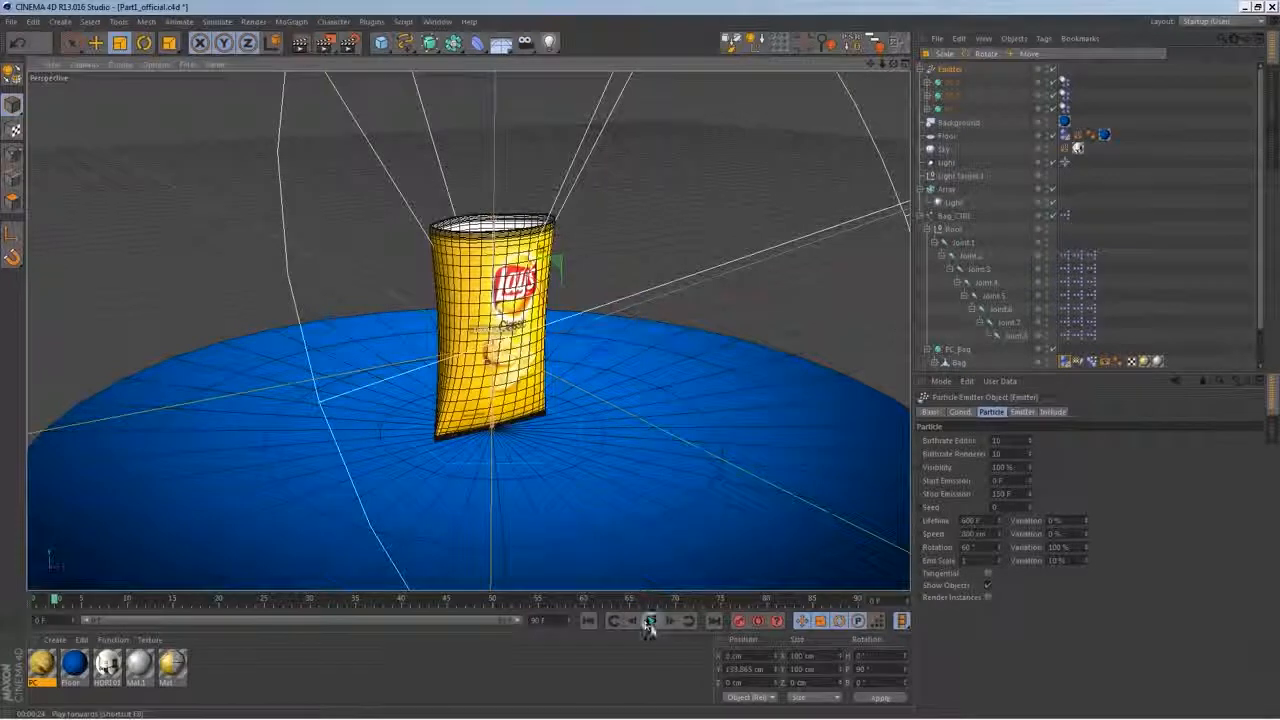
click(650, 621)
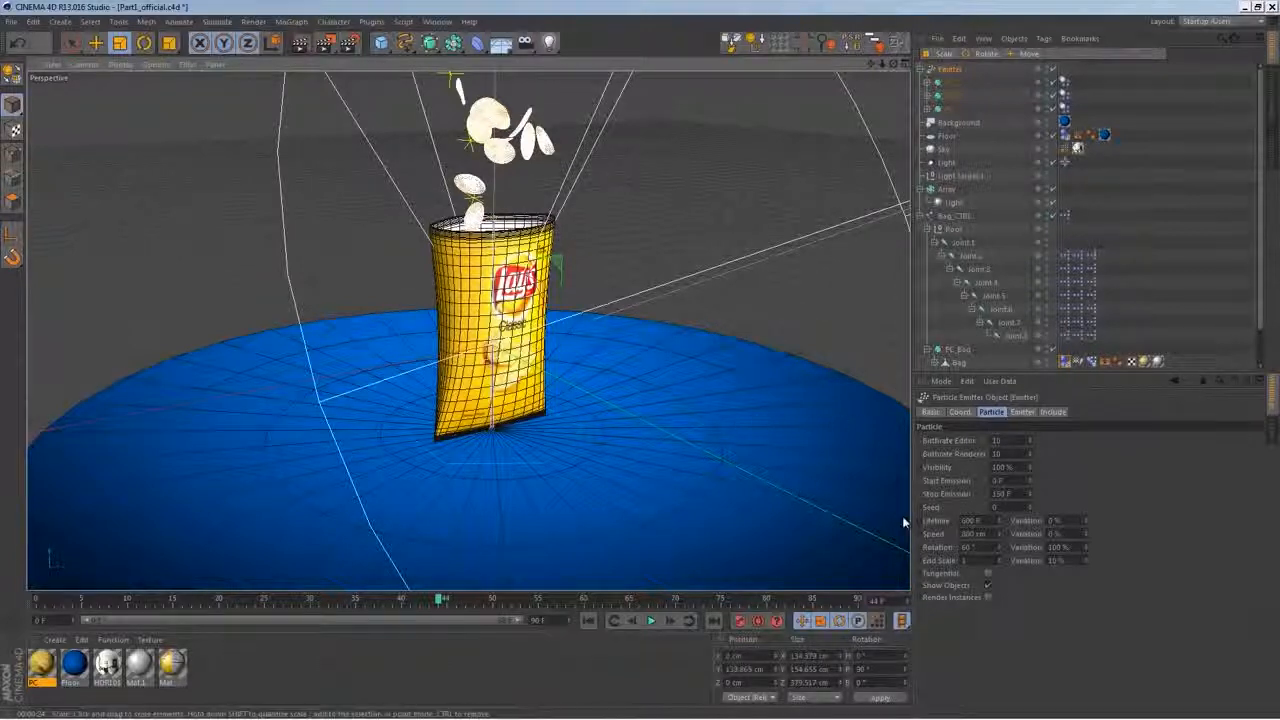
Hide the emitter, collapse its hierarchy and the bag's joint hierarchy, and select Bag_CTRL
double_click(1046, 67)
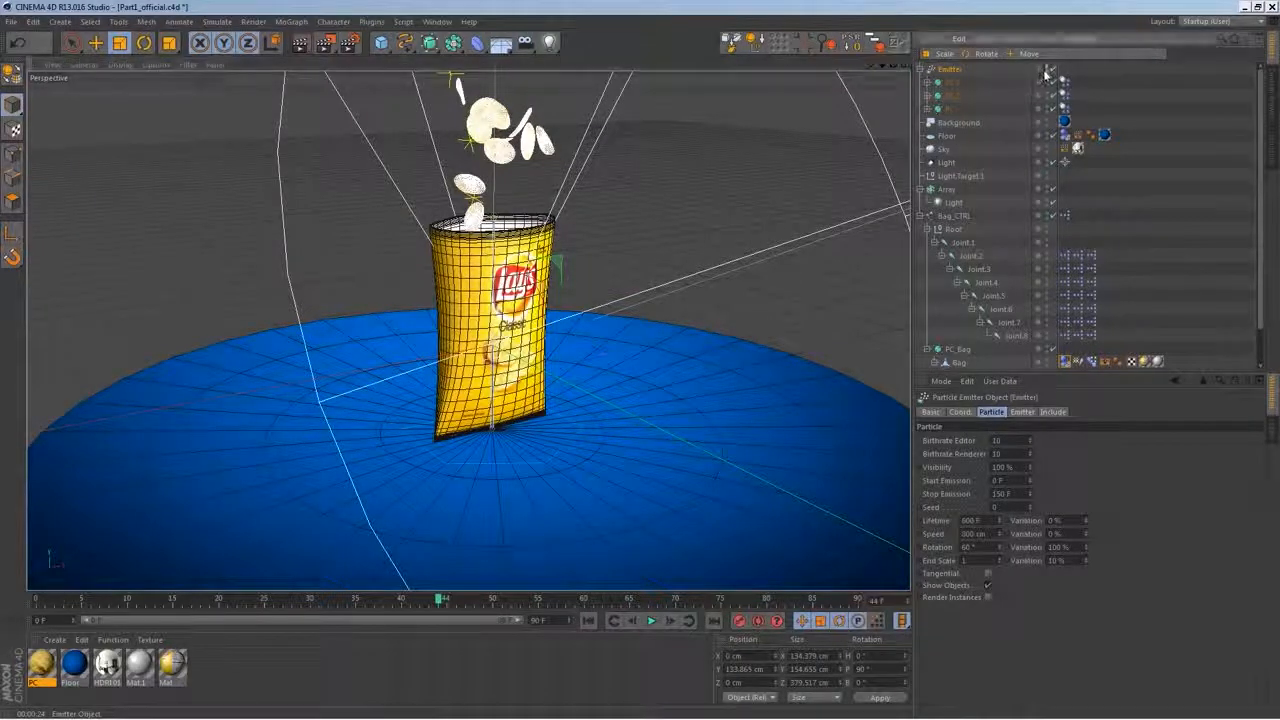
click(922, 70)
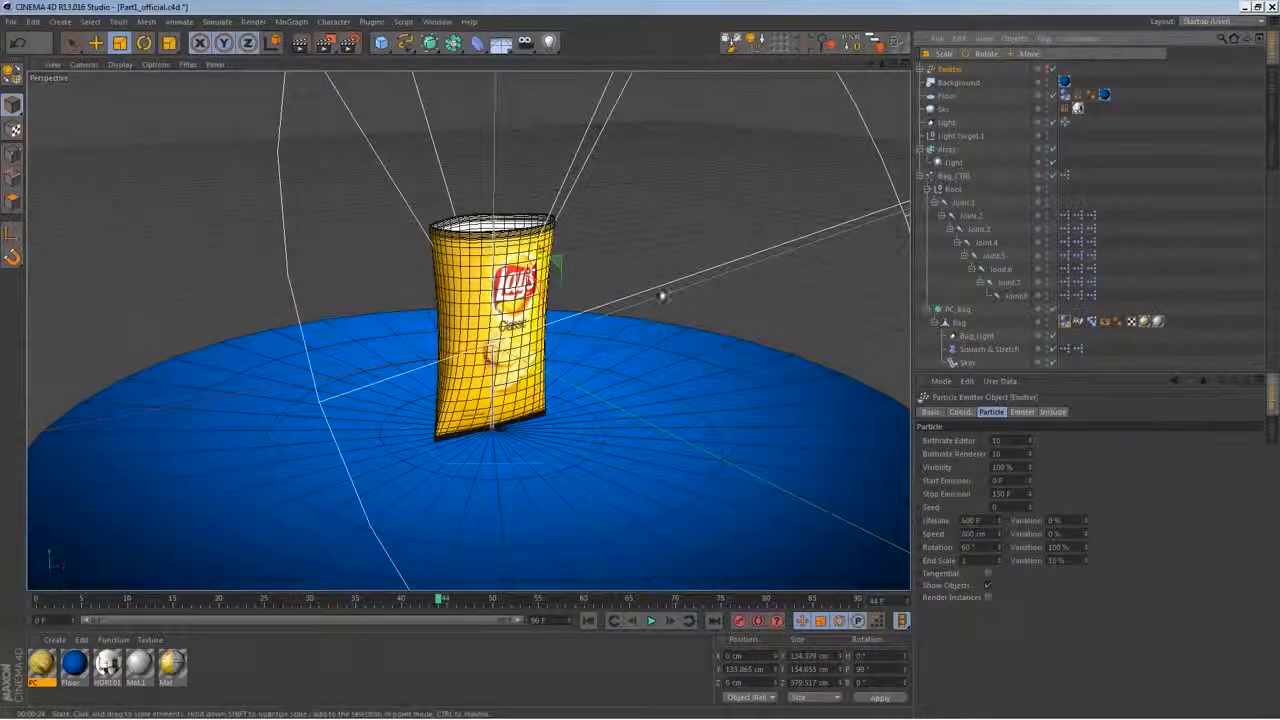
alt+drag(566, 451, 520, 458)
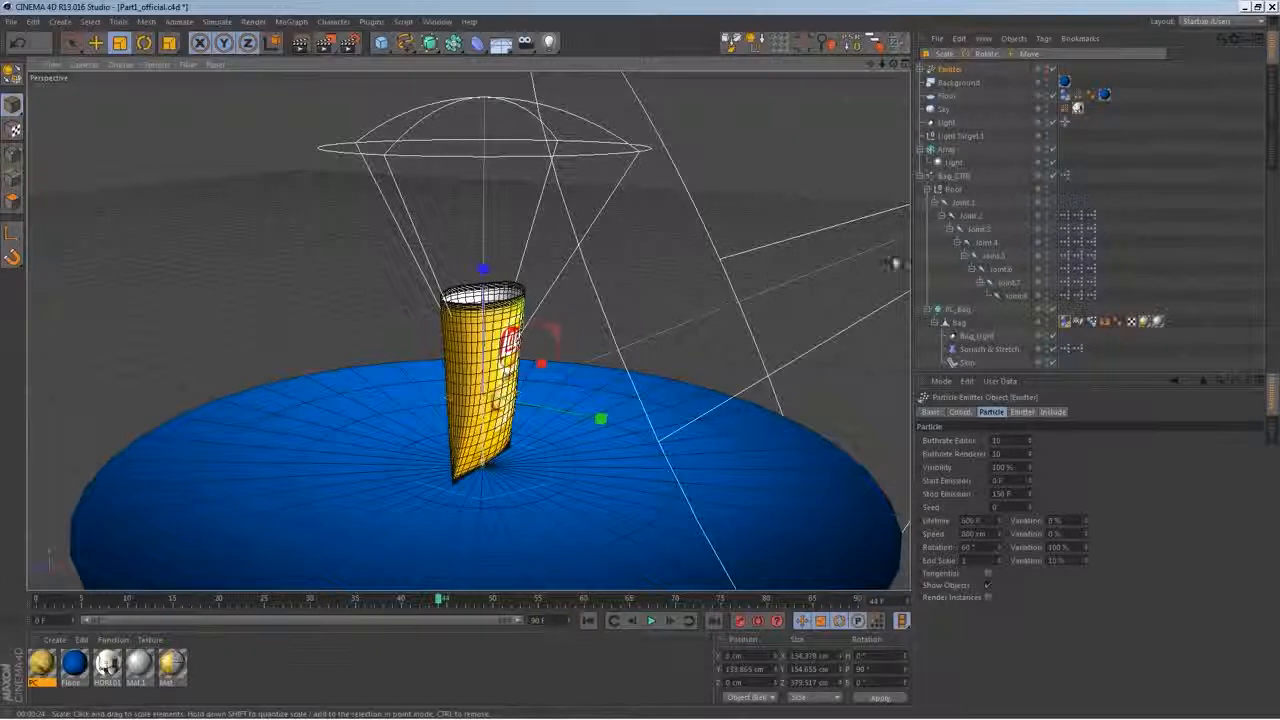
click(920, 176)
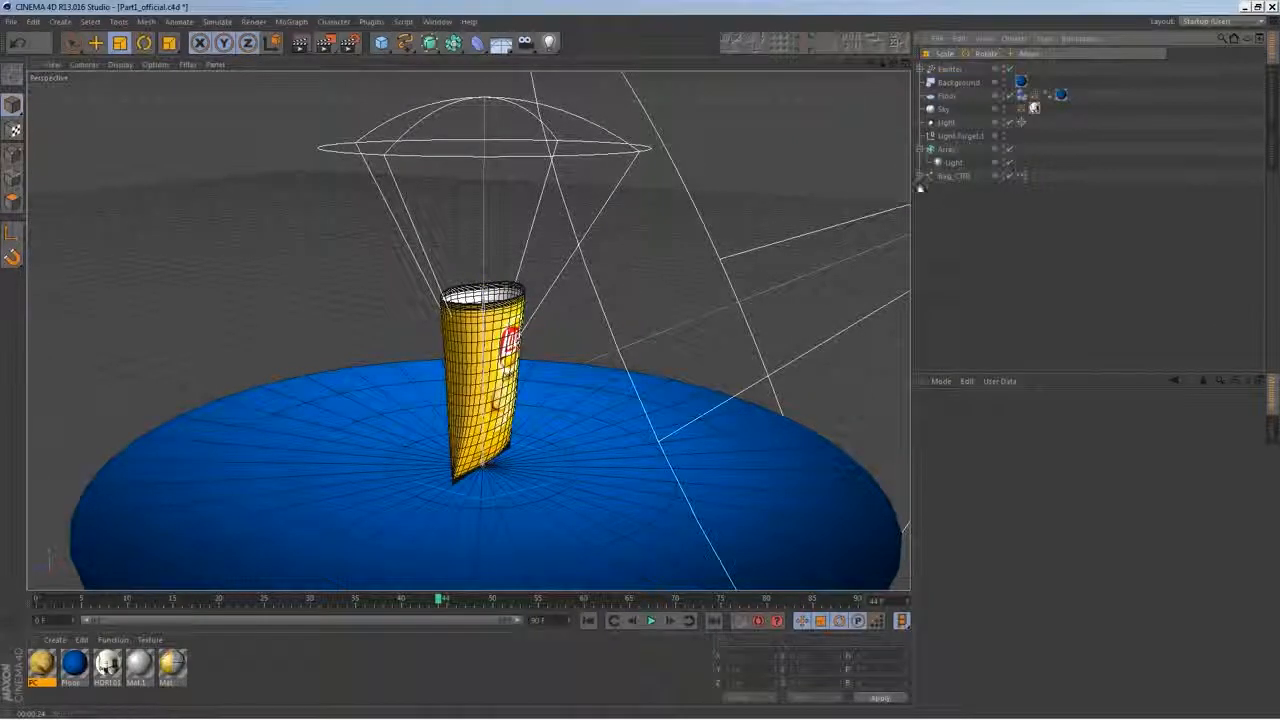
click(920, 176)
click(929, 190)
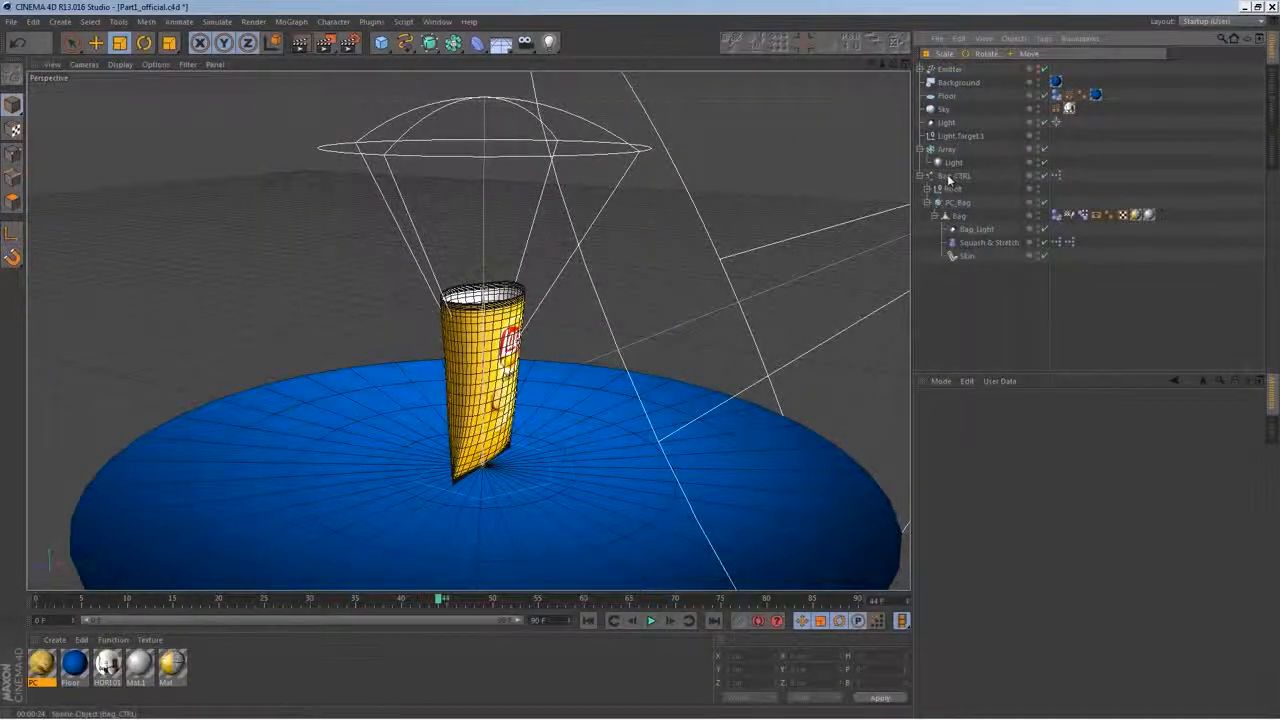
click(950, 177)
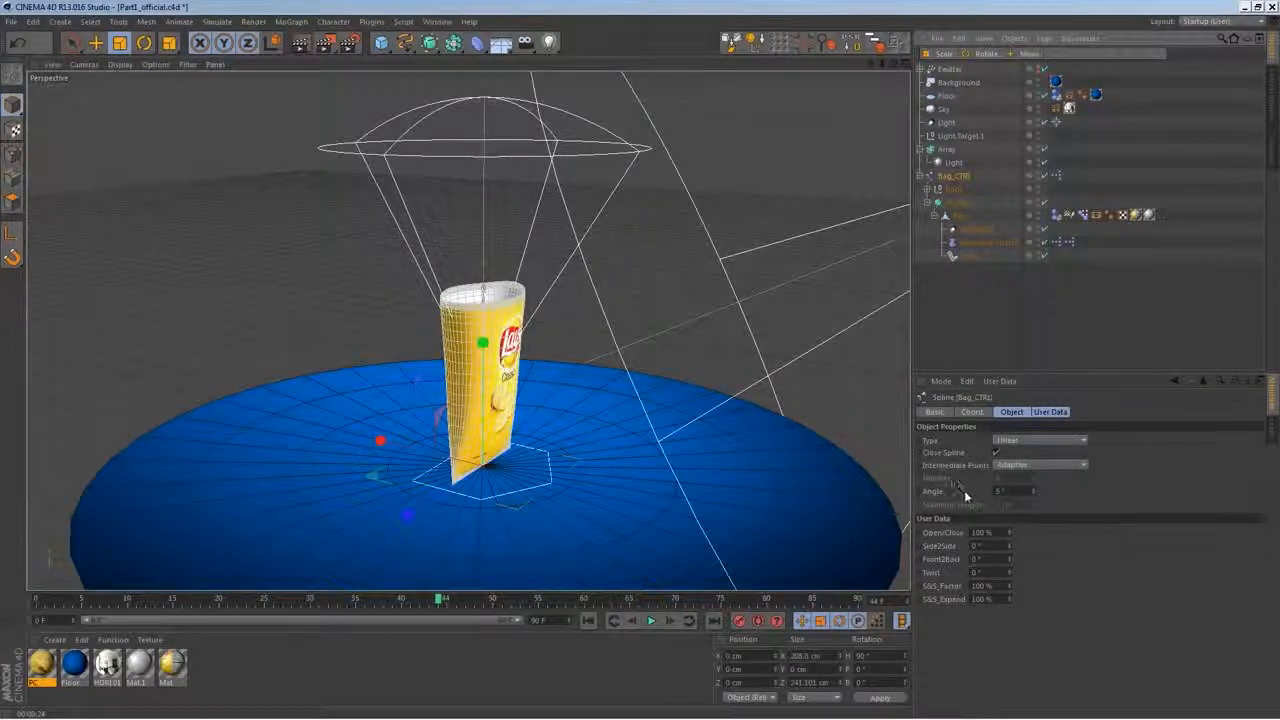
Try out the bag controller's User Data deformation values and undo the changes
drag(1010, 533, 1008, 555)
key(ctrl+z)
key(ctrl+z)
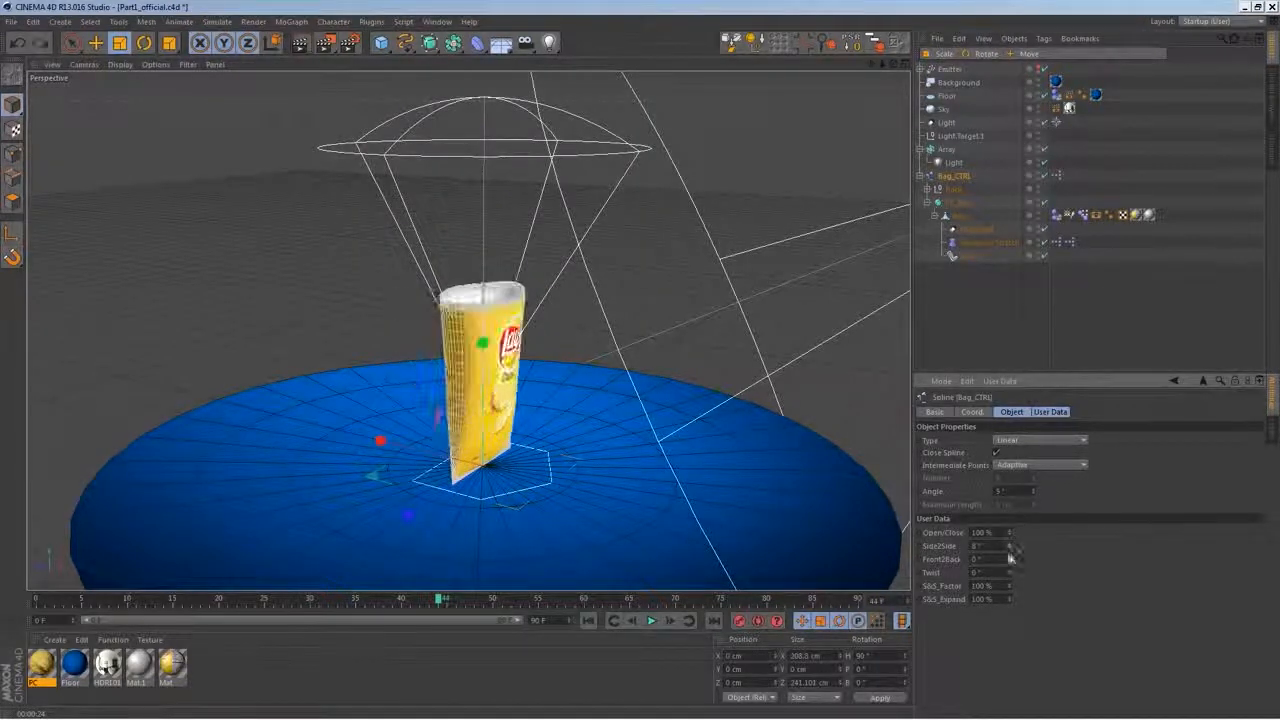
Show Bag_CTRL's coordinates together with its User Data and return the timeline to frame 0
click(972, 412)
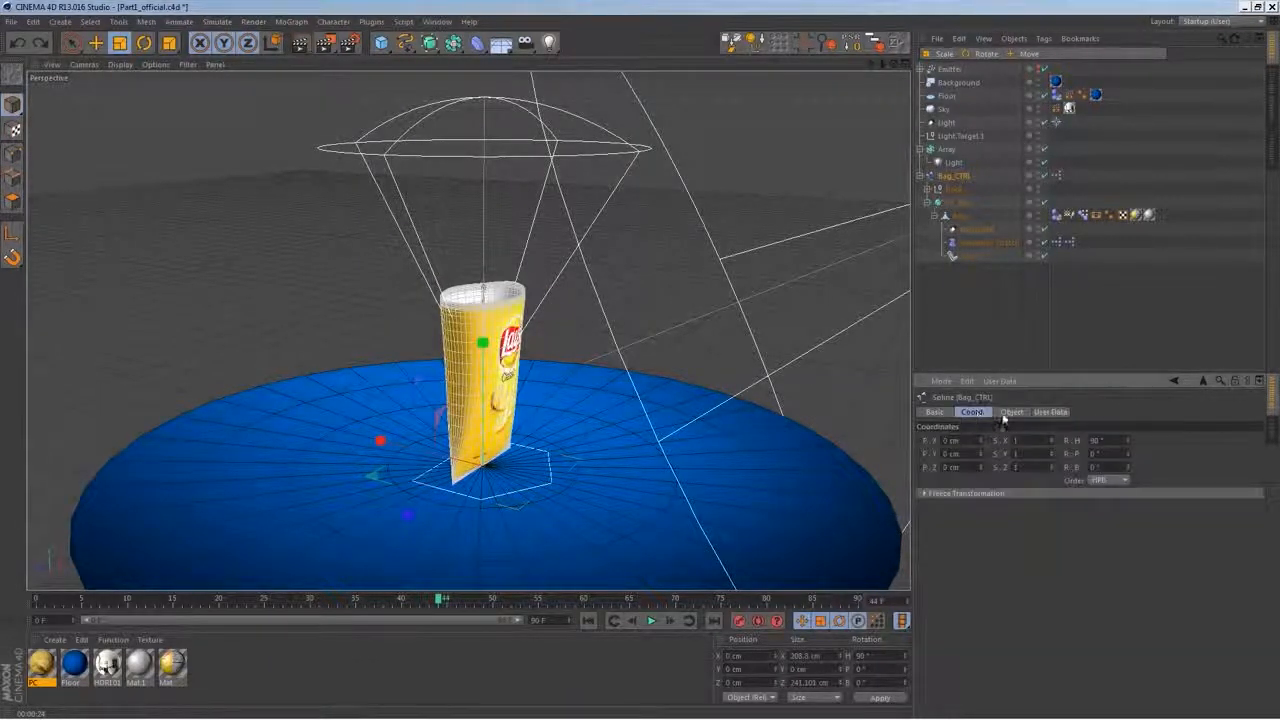
shift+click(1051, 413)
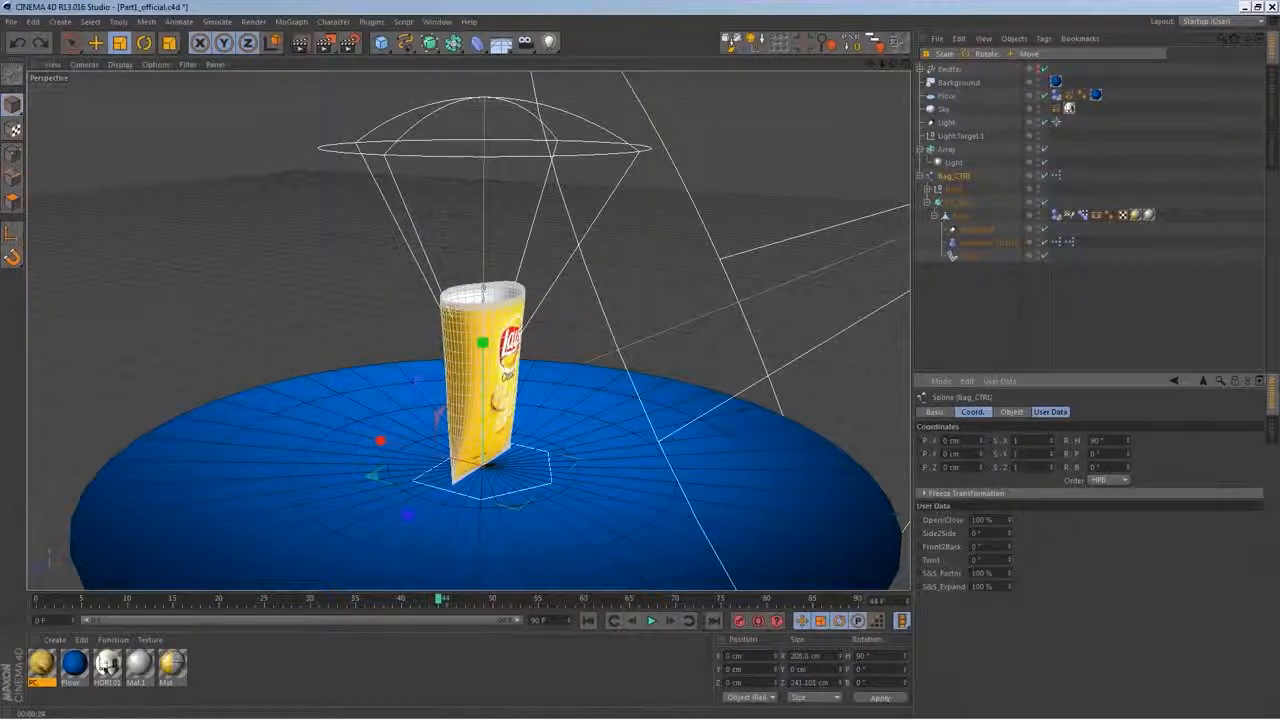
drag(449, 601, 217, 581)
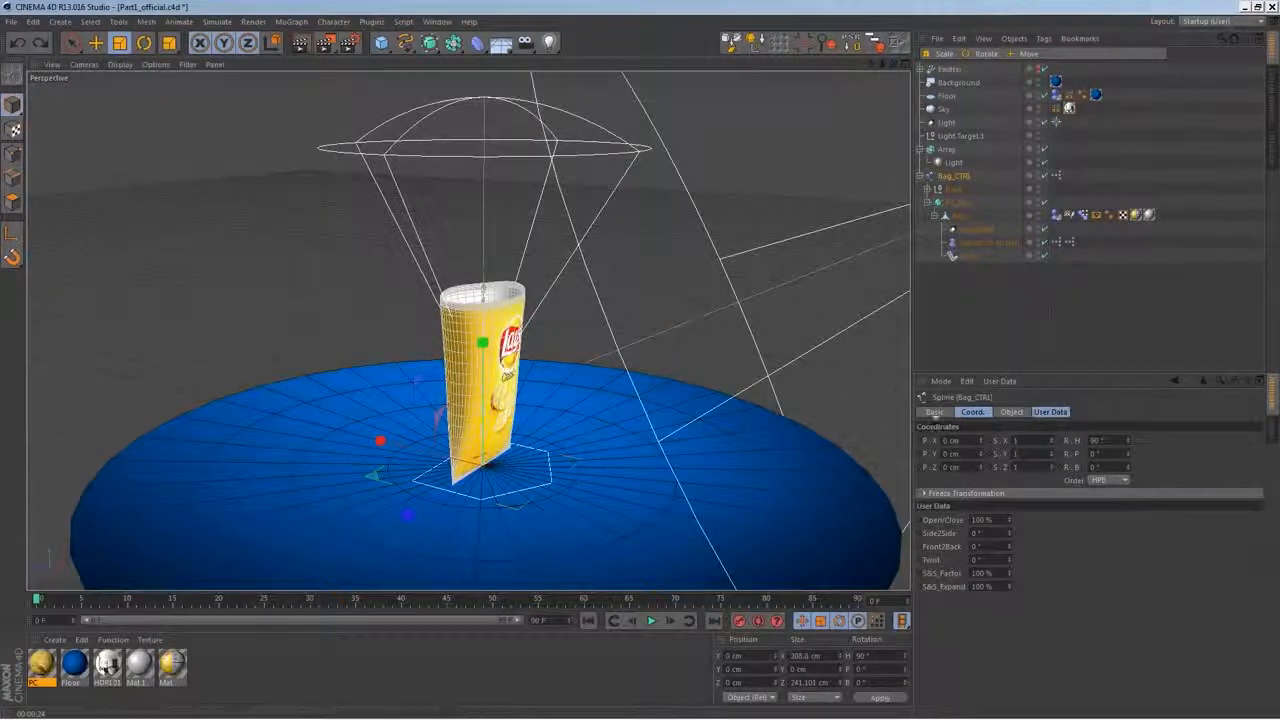
Raise Bag_CTRL above the floor to a Y position of 600 cm and keyframe it at frame 0
drag(980, 458, 988, 398)
drag(971, 454, 878, 439)
text(500)
key(Return)
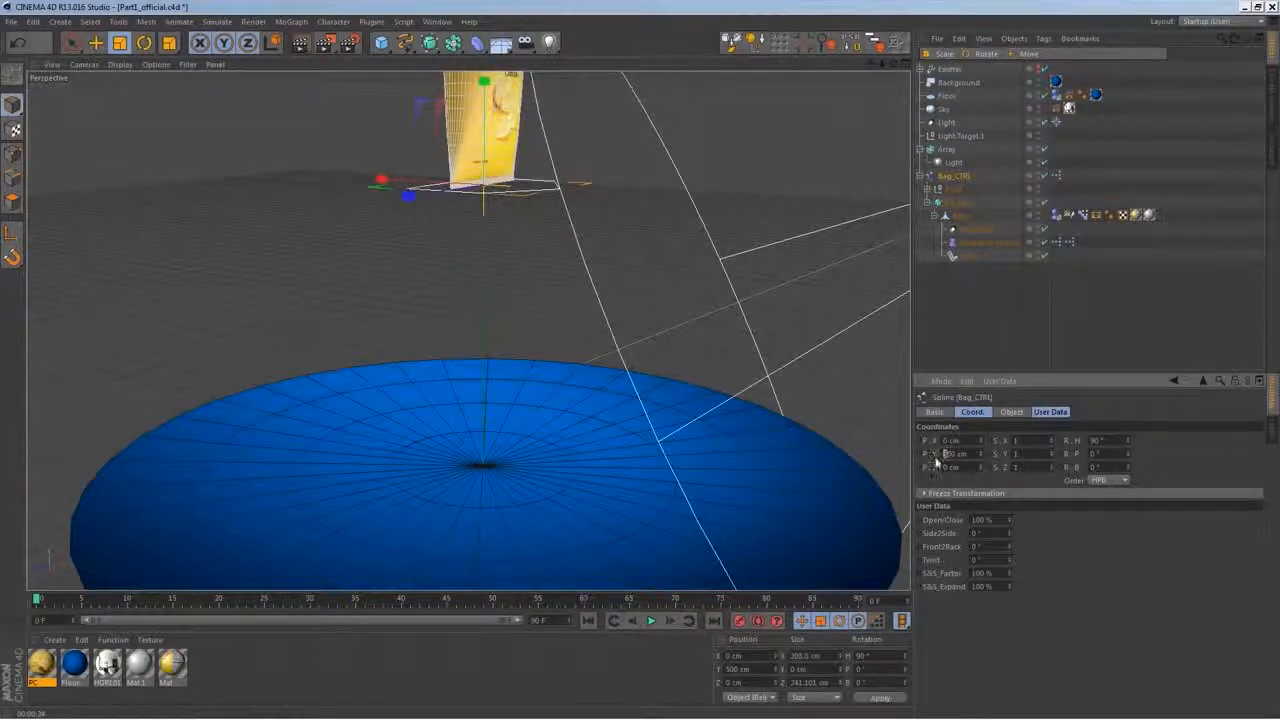
text(6)
key(Return)
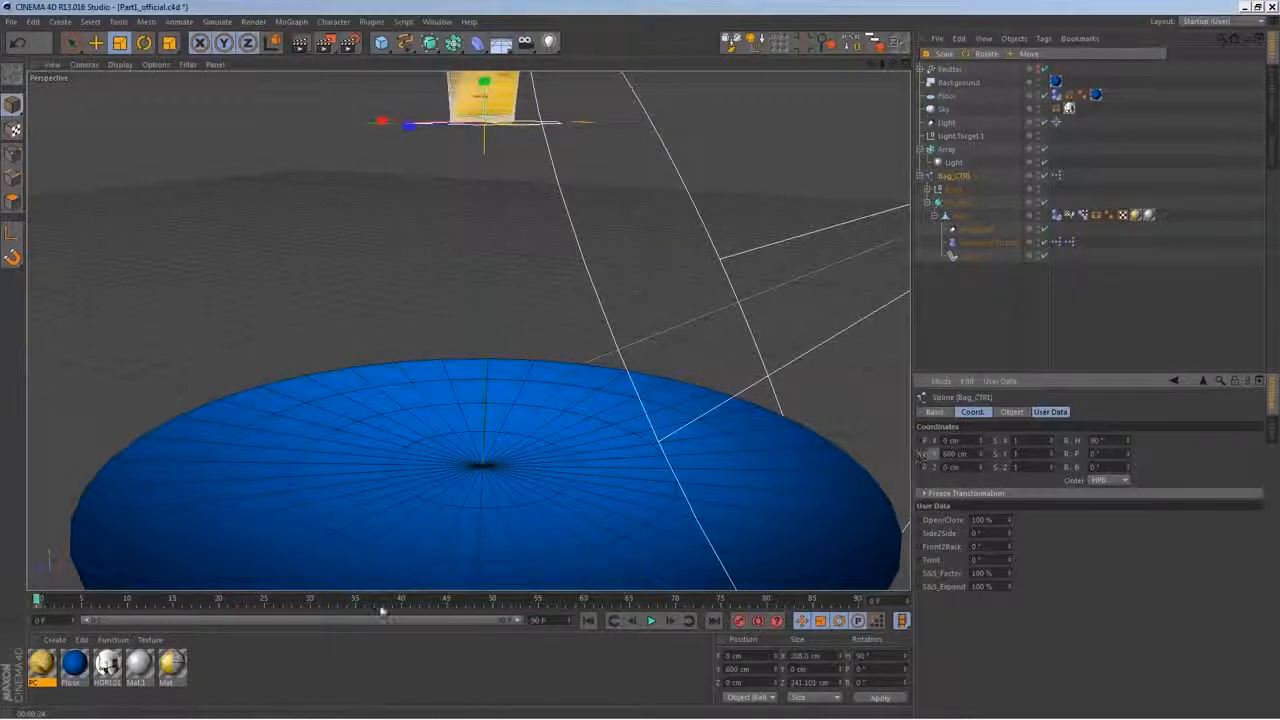
Keyframe Bag_CTRL's Y position at 0 cm on frame 10 and return to the first frame
drag(43, 600, 121, 601)
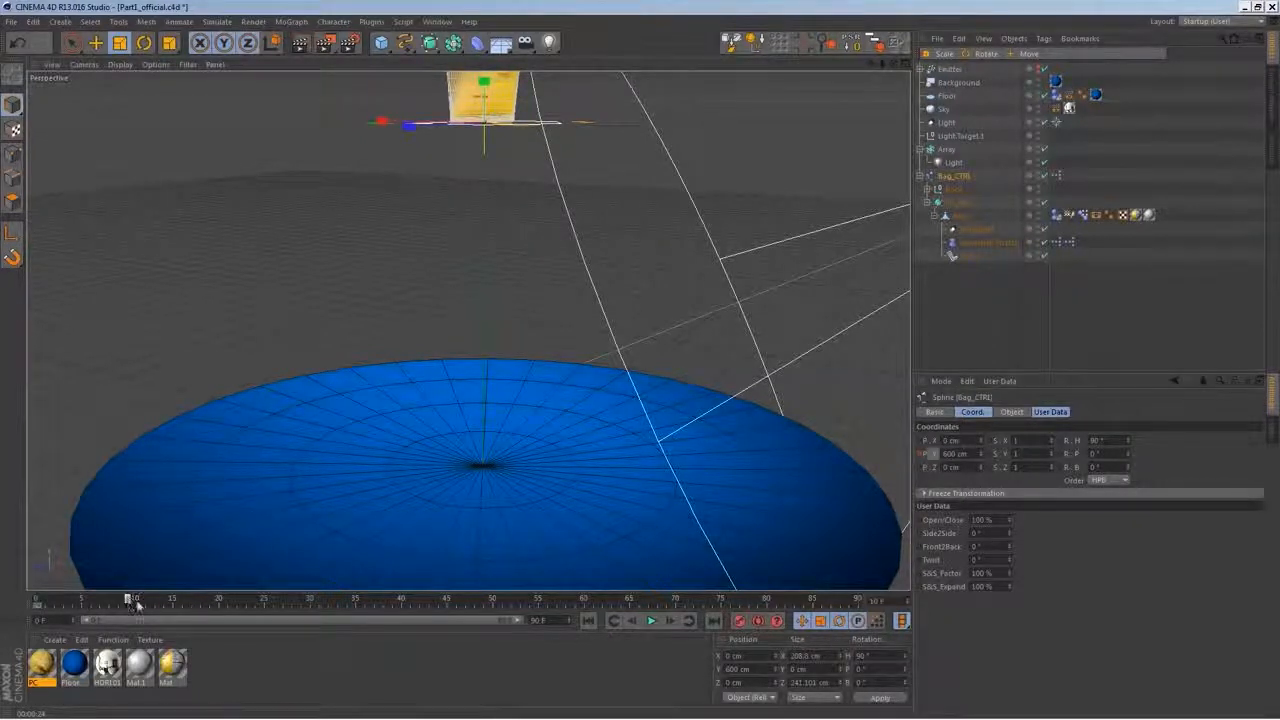
key(Return)
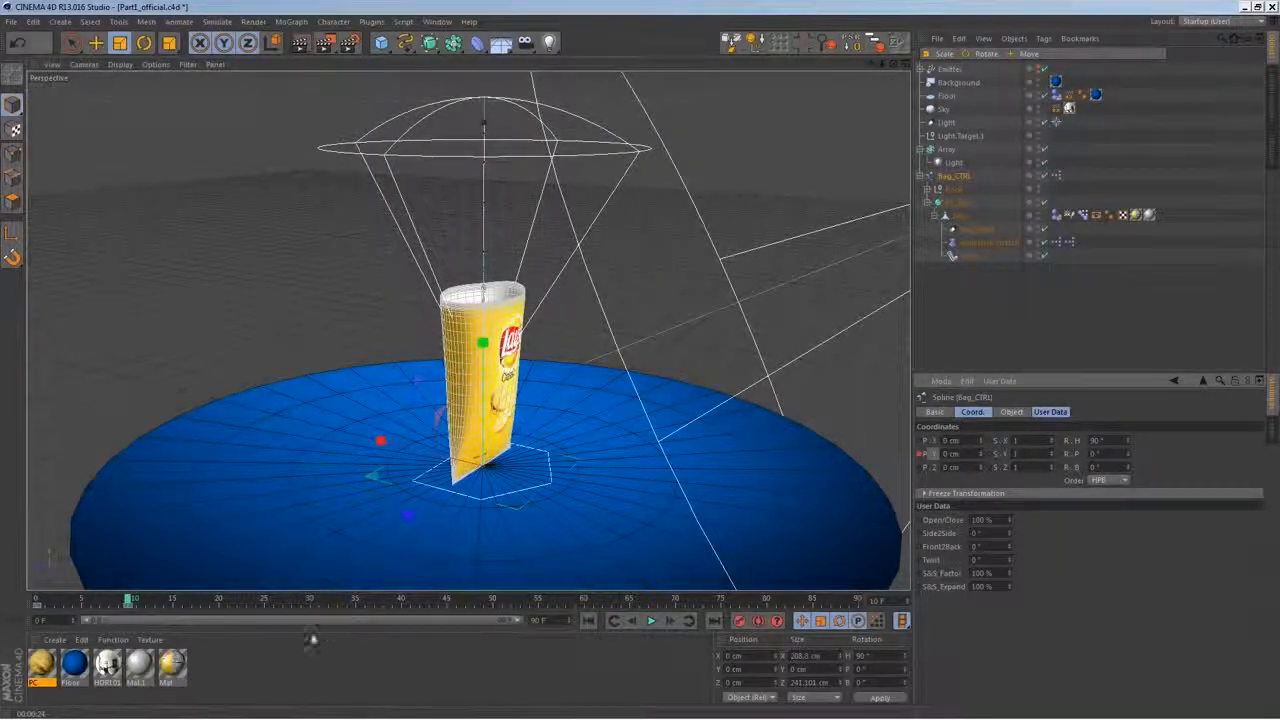
drag(137, 605, 36, 605)
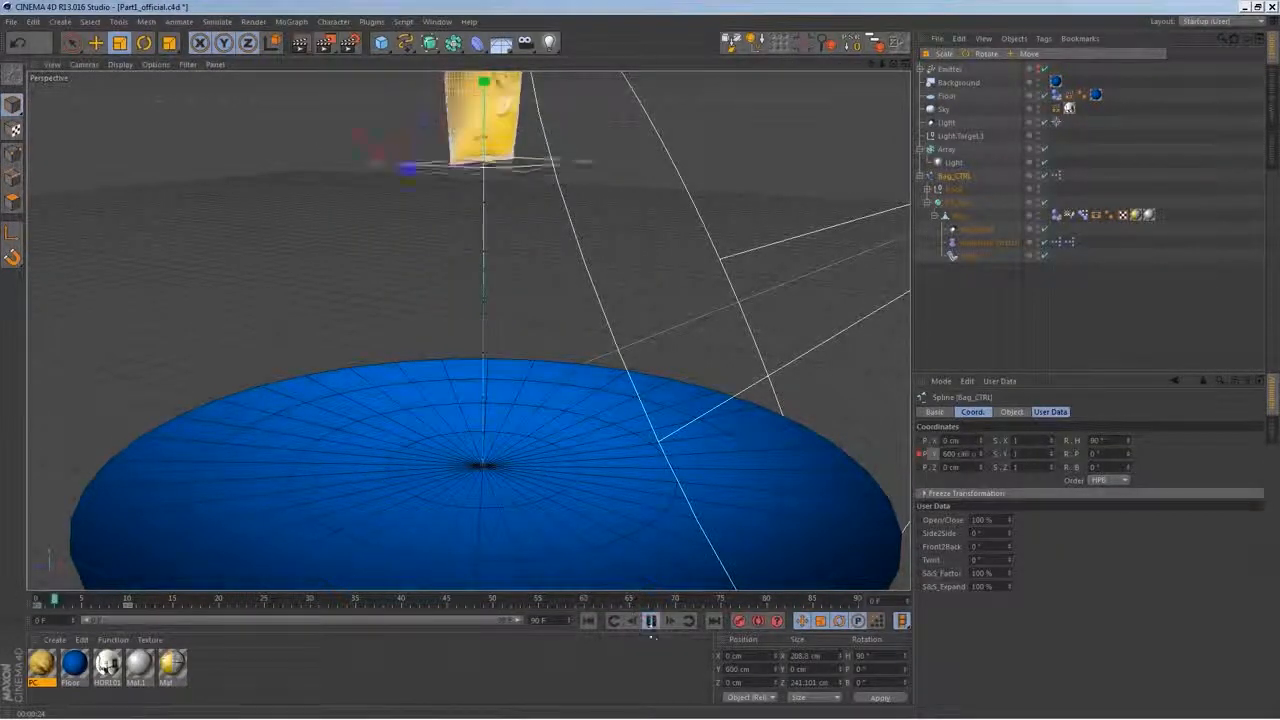
Play the bag's drop animation, set its Open/Close to 0 %, and replay the drop from the first frame
click(651, 621)
click(651, 621)
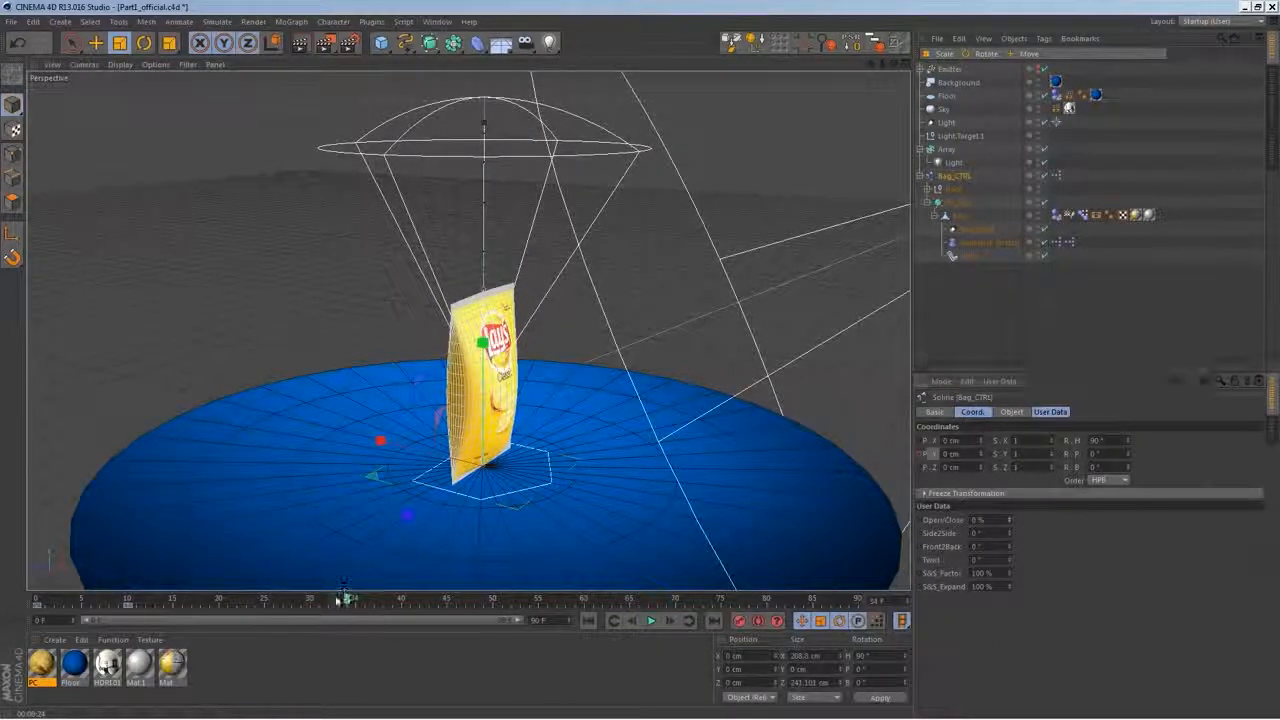
drag(347, 600, 30, 608)
click(651, 621)
click(651, 621)
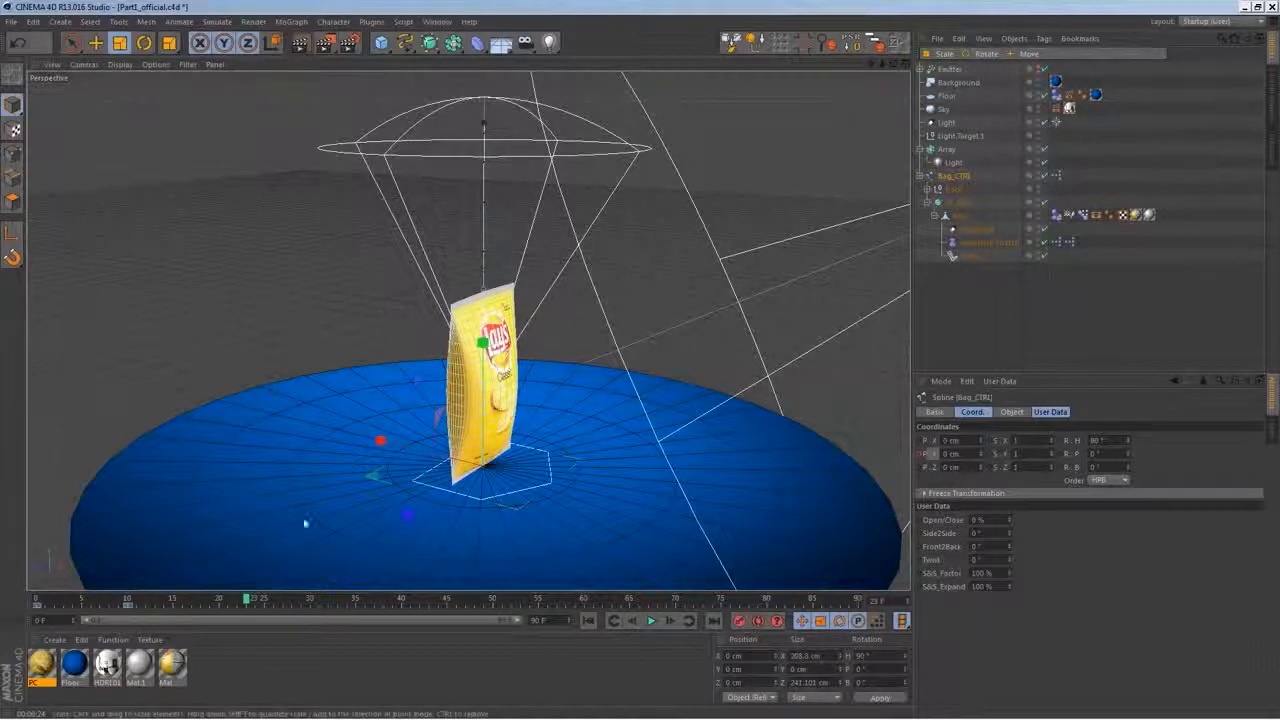
Return to frame 0 and keyframe Bag_CTRL's Front2Back bend at 30°
drag(246, 600, 22, 617)
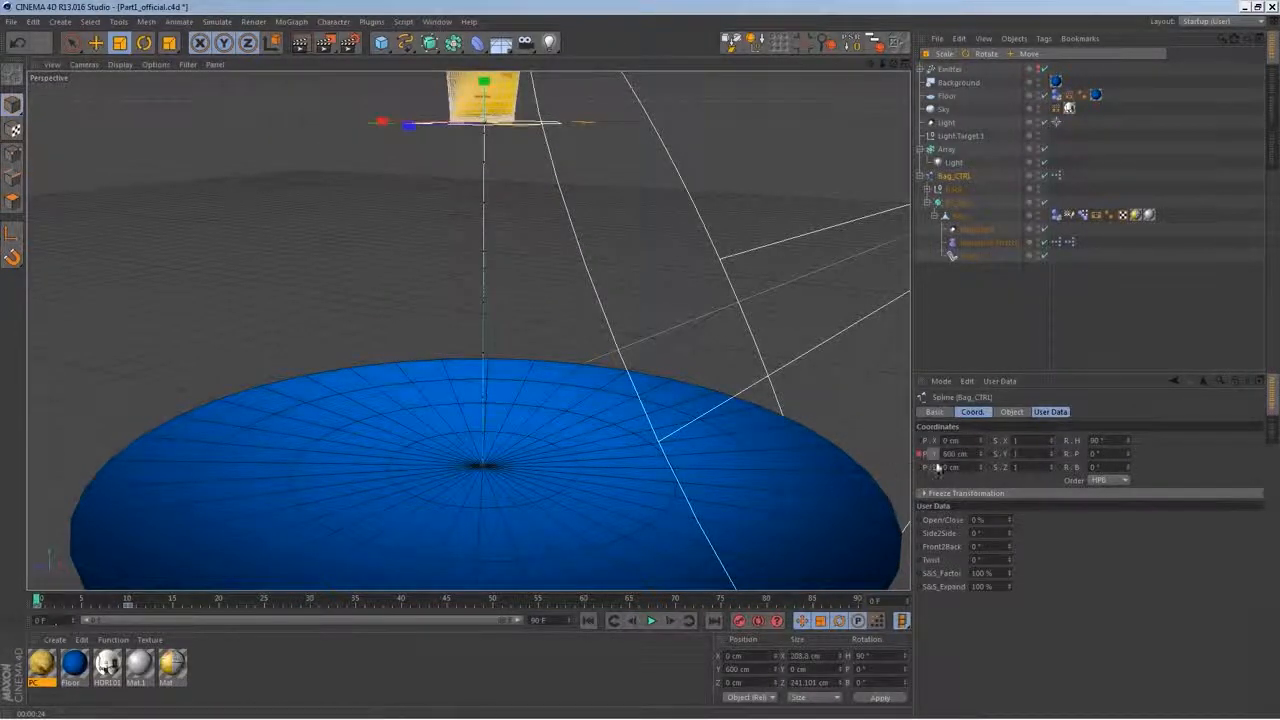
drag(1008, 553, 1009, 525)
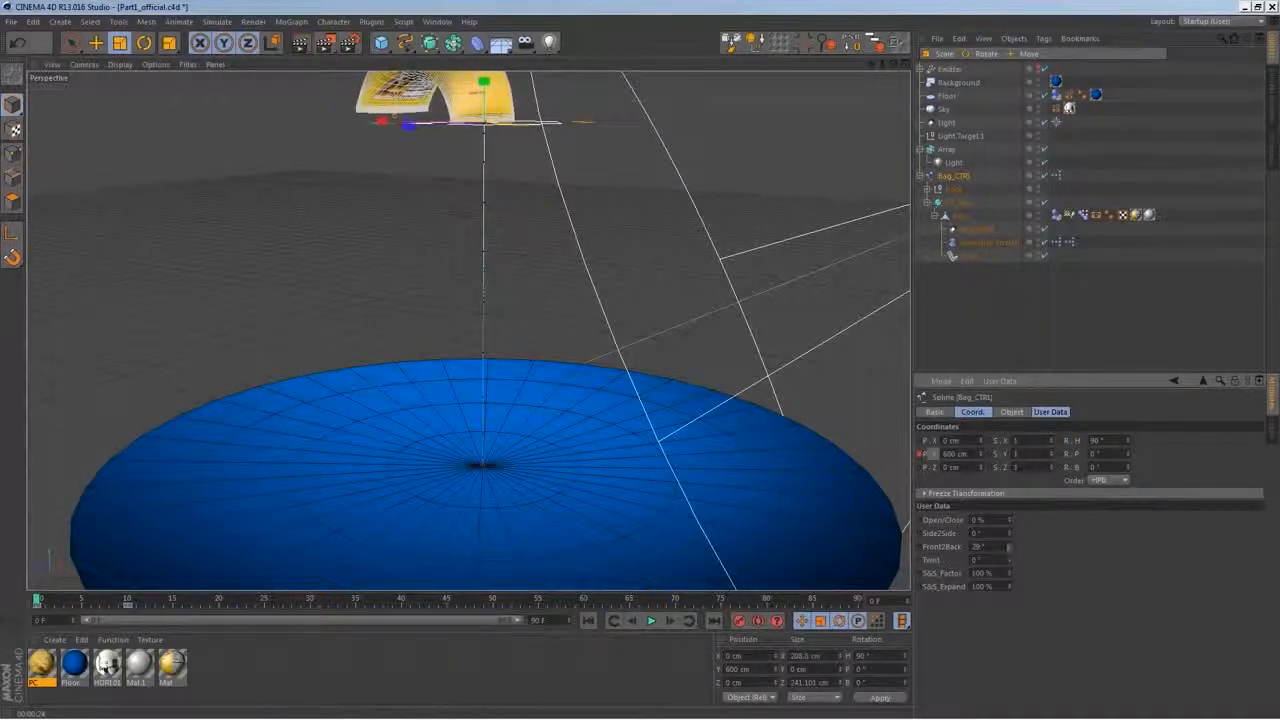
alt+middle_drag(641, 298, 637, 370)
alt+right_drag(637, 370, 626, 366)
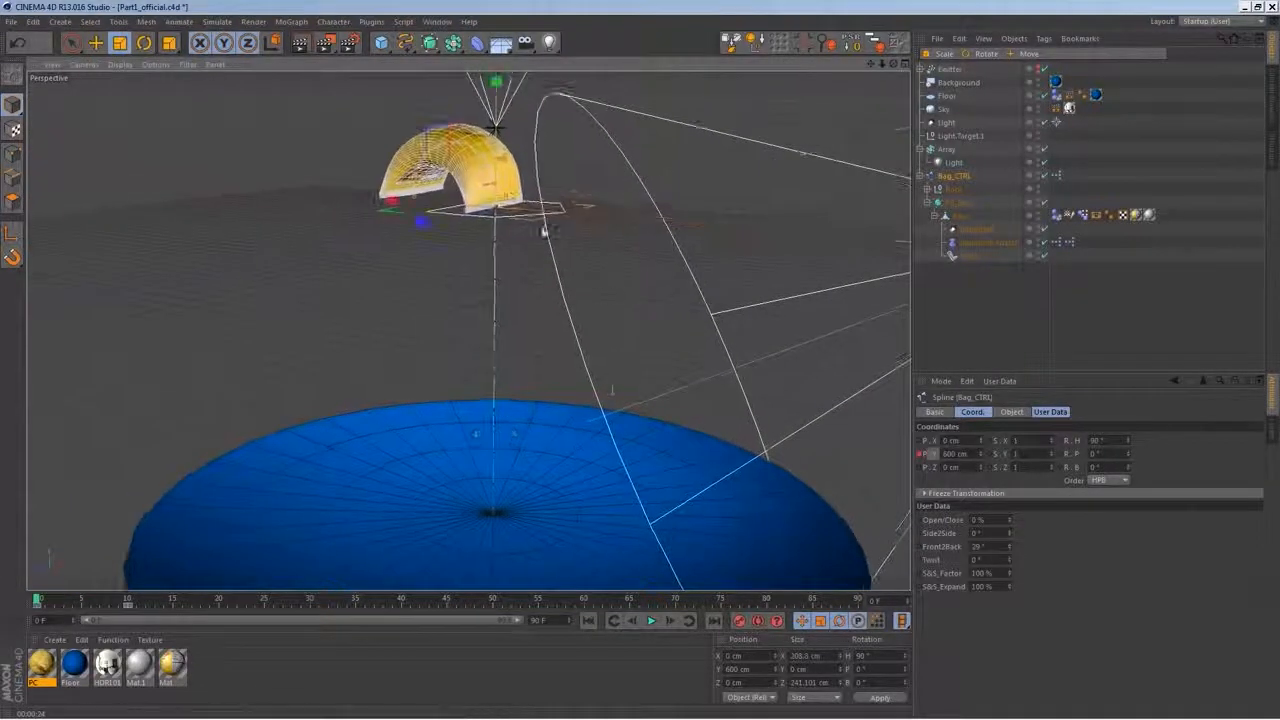
click(958, 548)
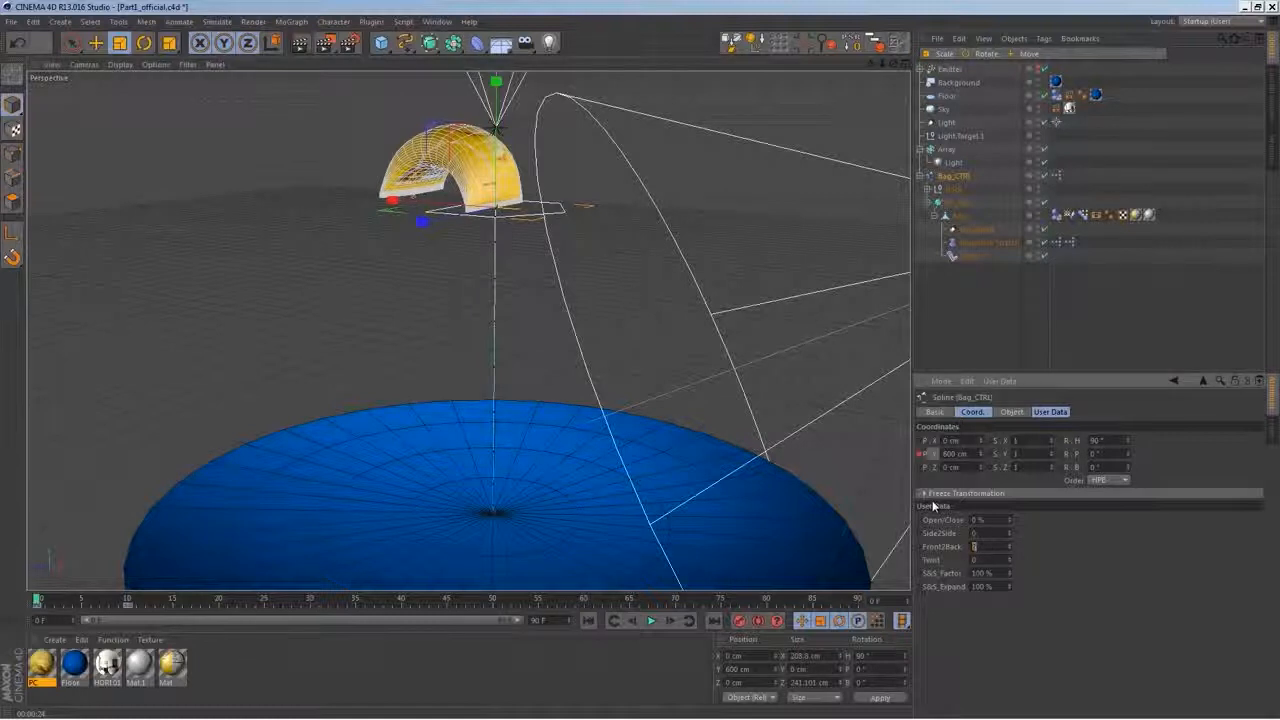
key(Return)
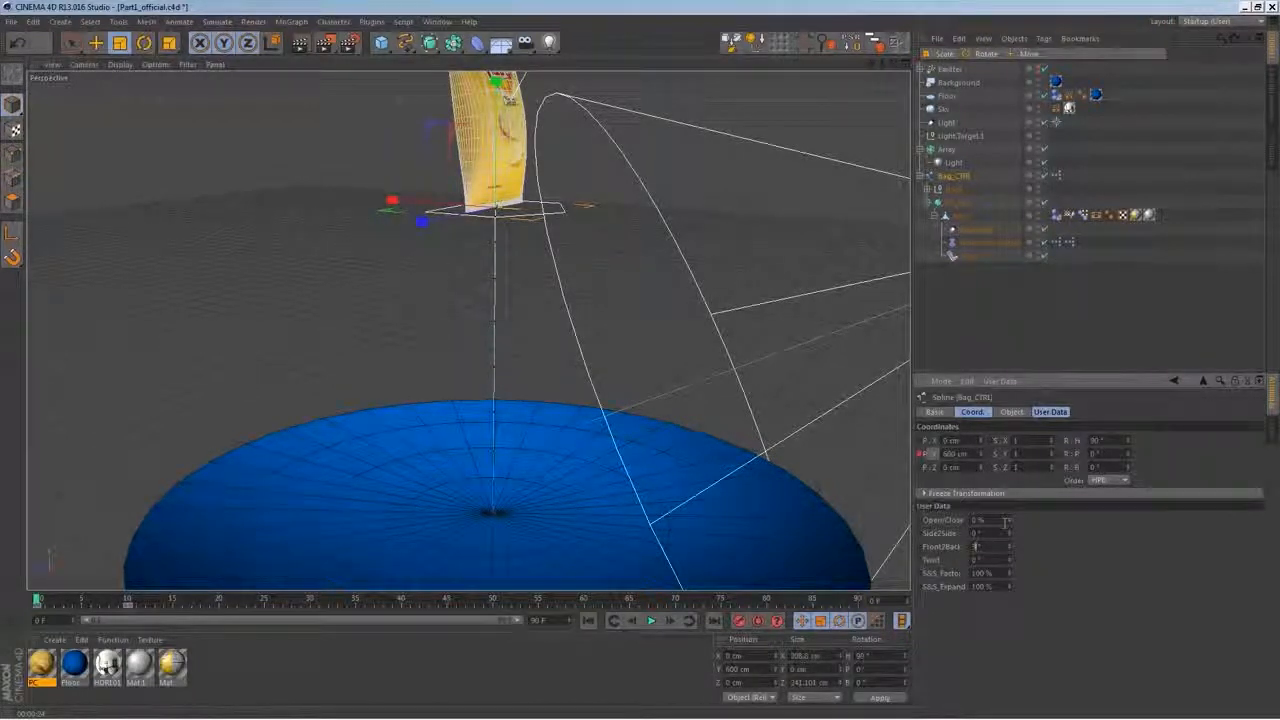
text(0)
key(Return)
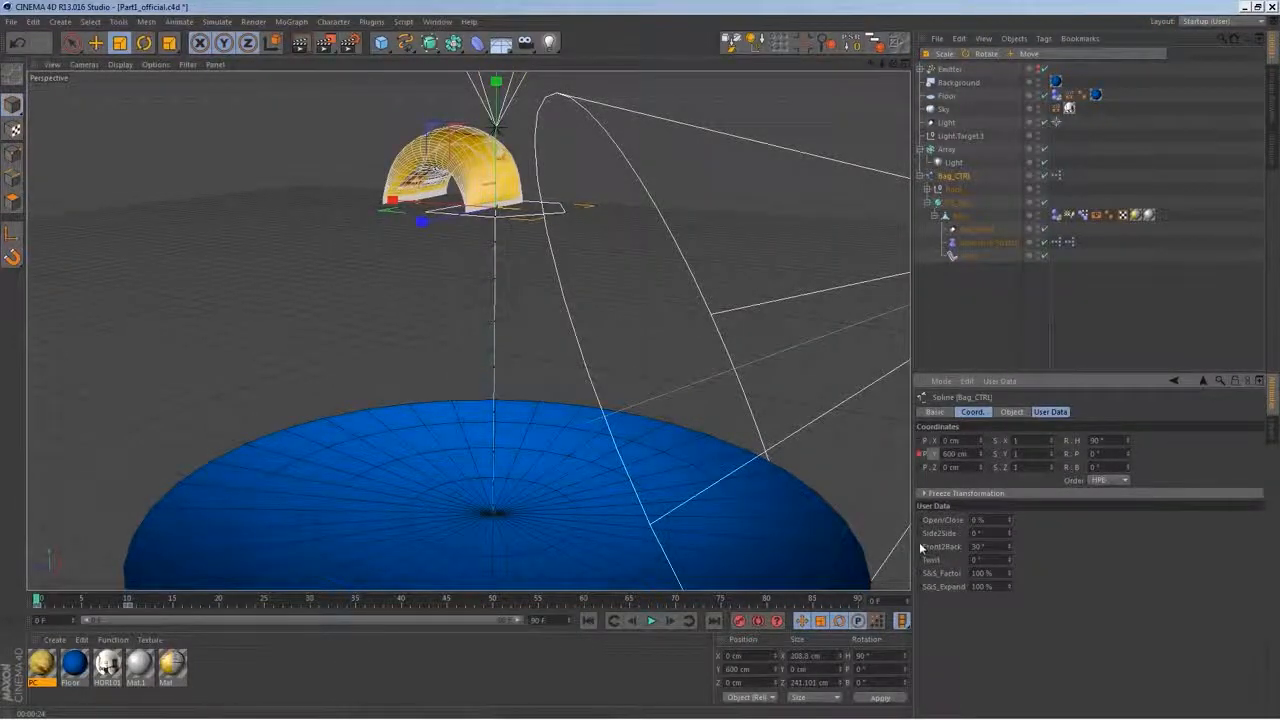
Keyframe Bag_CTRL's Front2Back at -25° on frame 10 and at 20° on frame 15
drag(40, 600, 128, 600)
drag(1010, 550, 1007, 587)
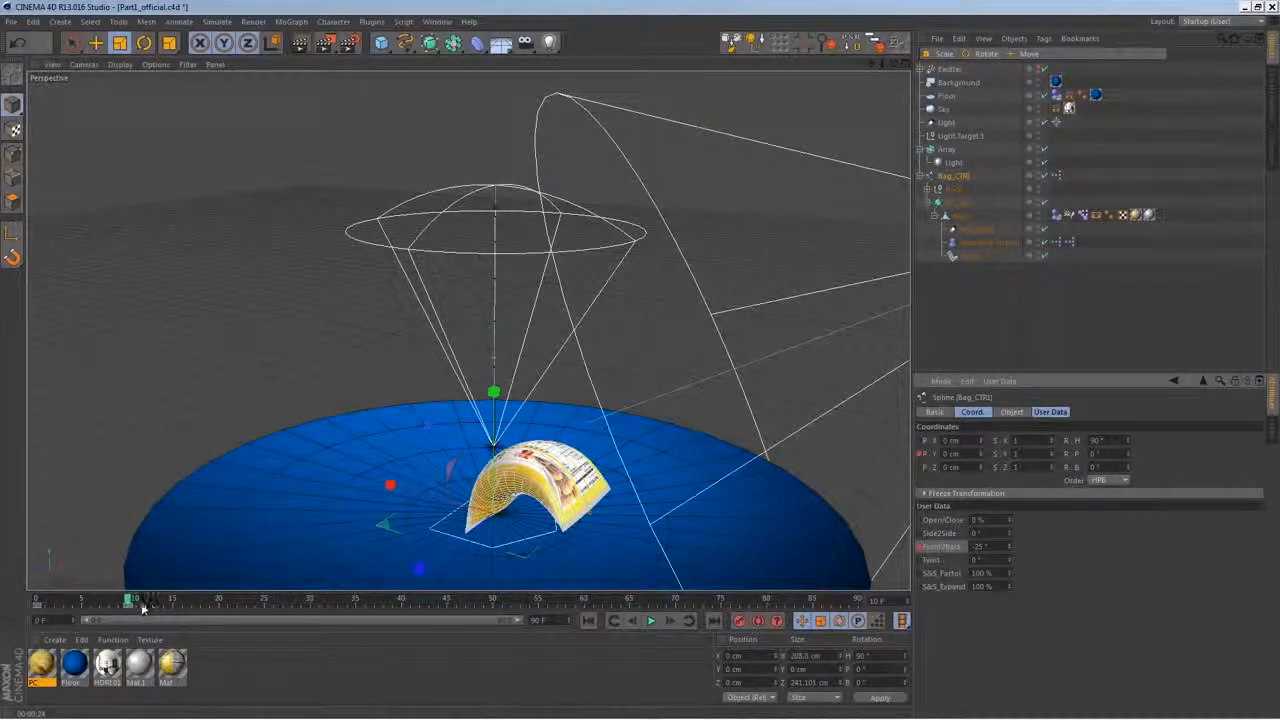
drag(131, 599, 149, 598)
click(988, 547)
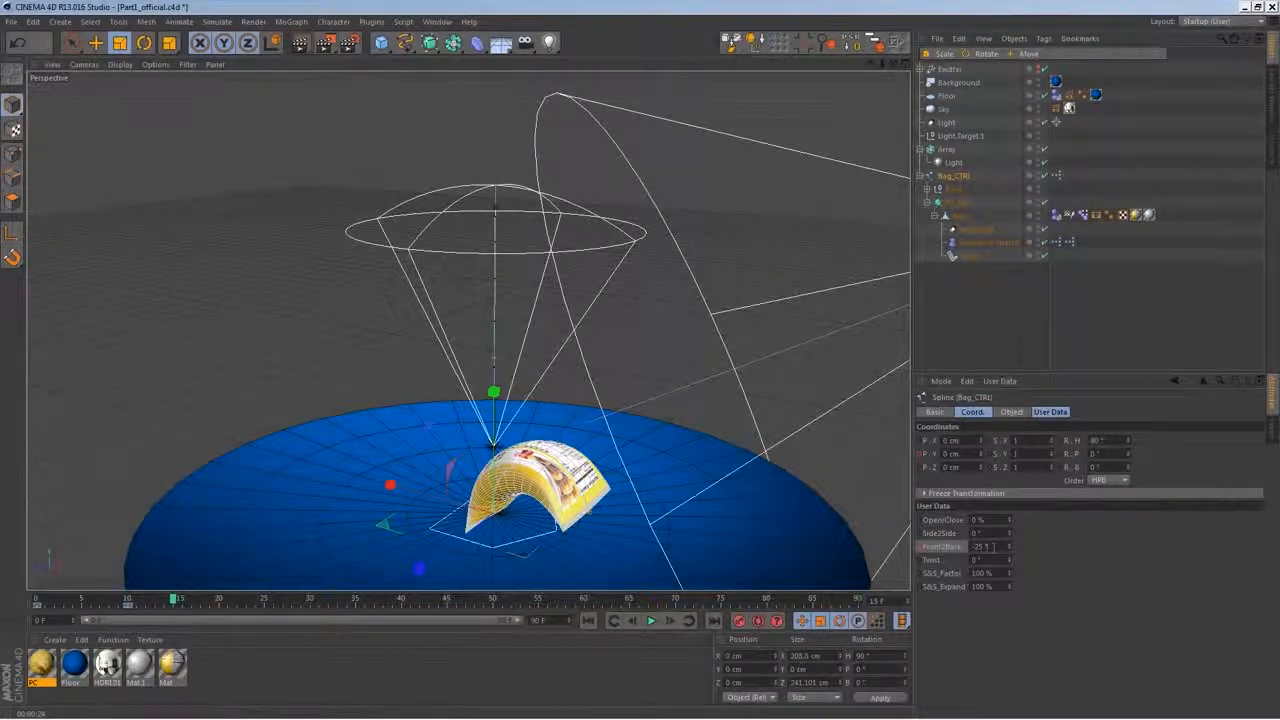
double_click(983, 547)
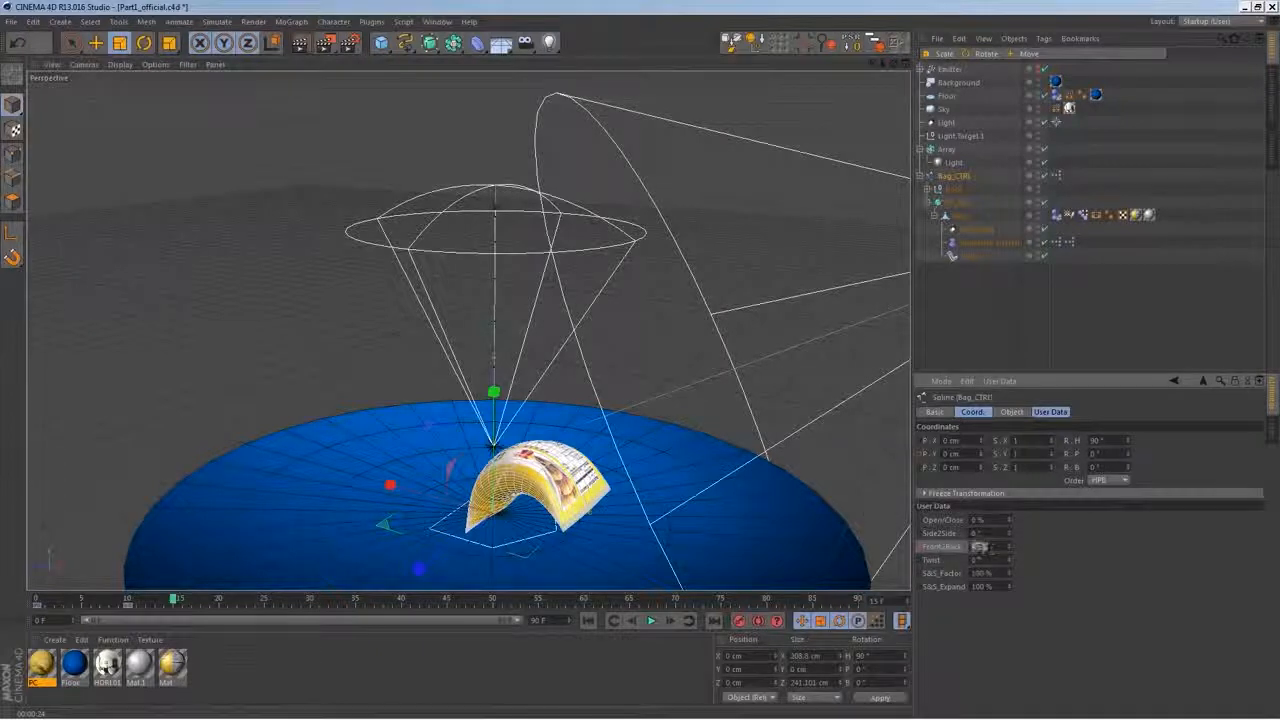
text(20)
key(Return)
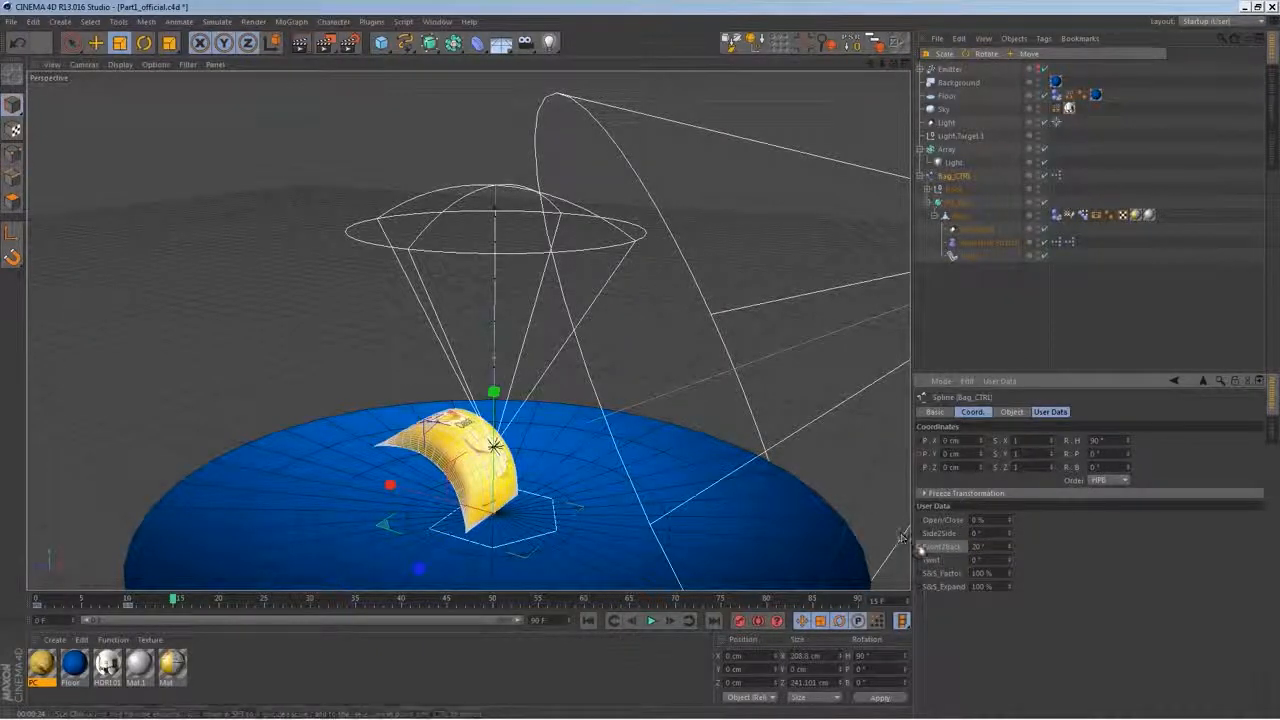
Keyframe Bag_CTRL's Front2Back at -15° on frame 20
click(220, 600)
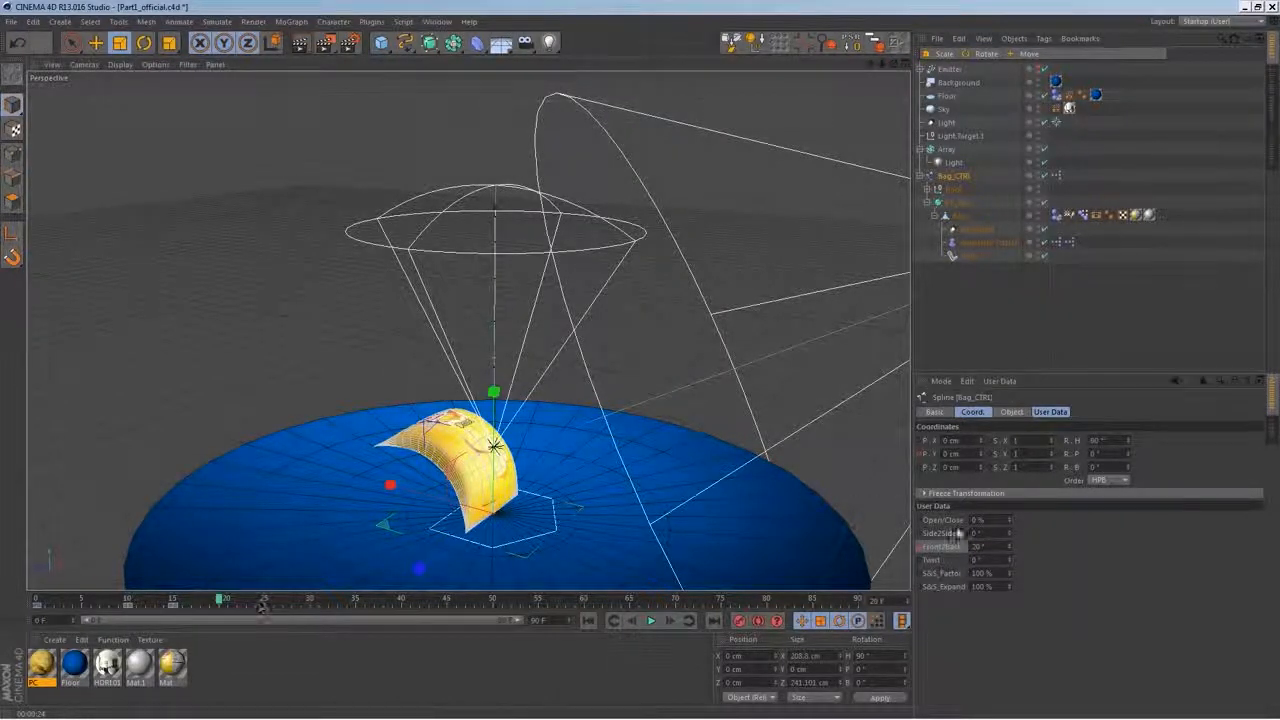
drag(988, 549, 926, 497)
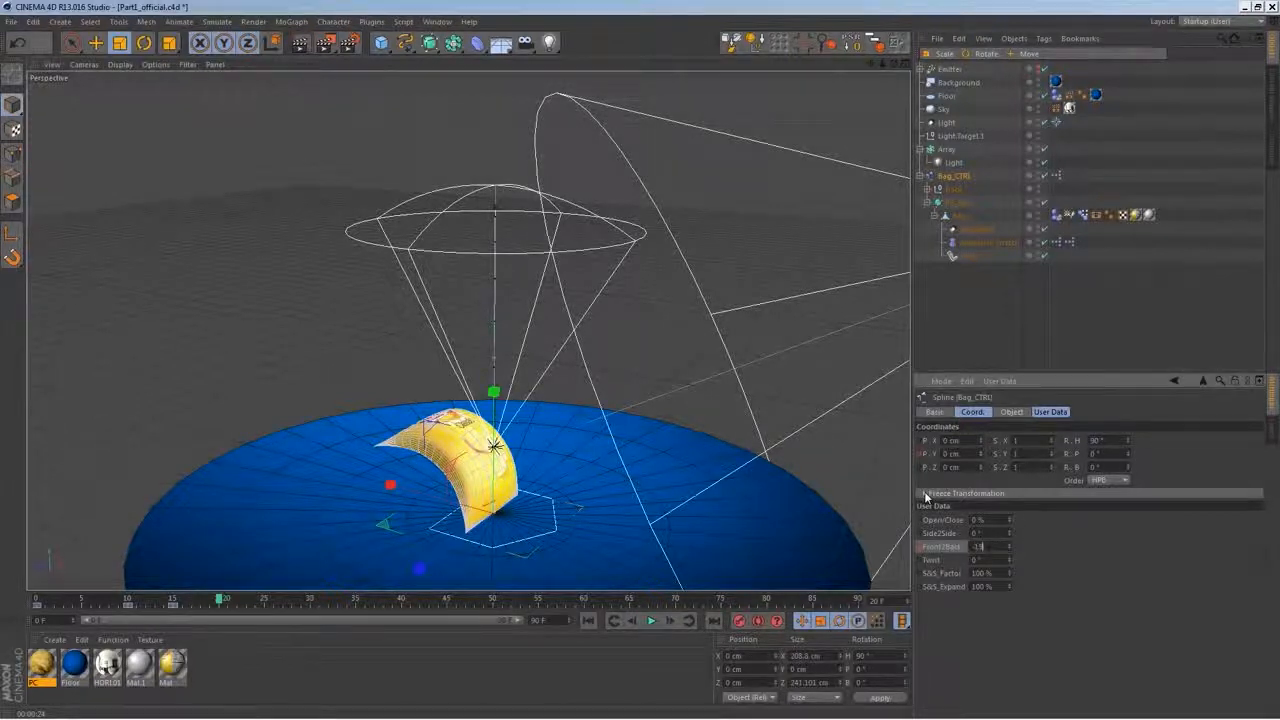
text(-15)
key(Return)
ctrl+click(920, 547)
Keyframe Bag_CTRL's Front2Back at 10° on frame 25
drag(222, 600, 265, 600)
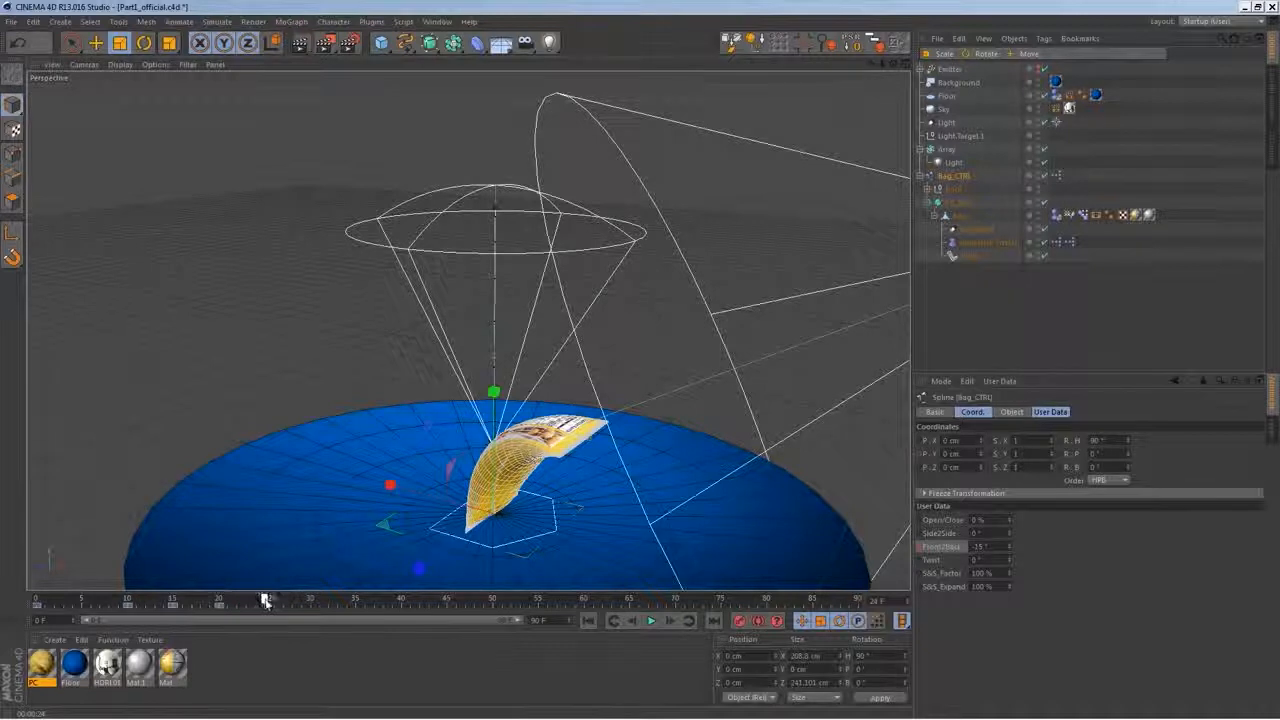
click(985, 547)
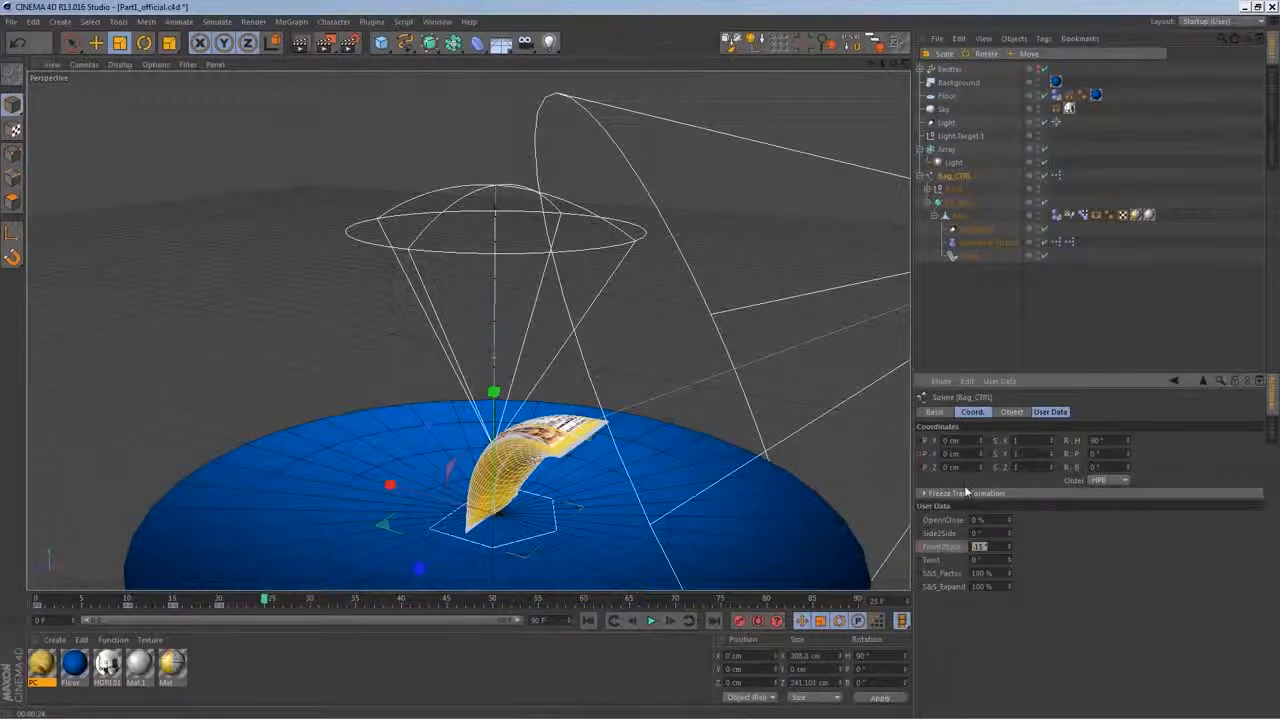
text(10)
key(Return)
ctrl+click(920, 548)
Keyframe Bag_CTRL's Front2Back at -5° on frame 30
click(312, 602)
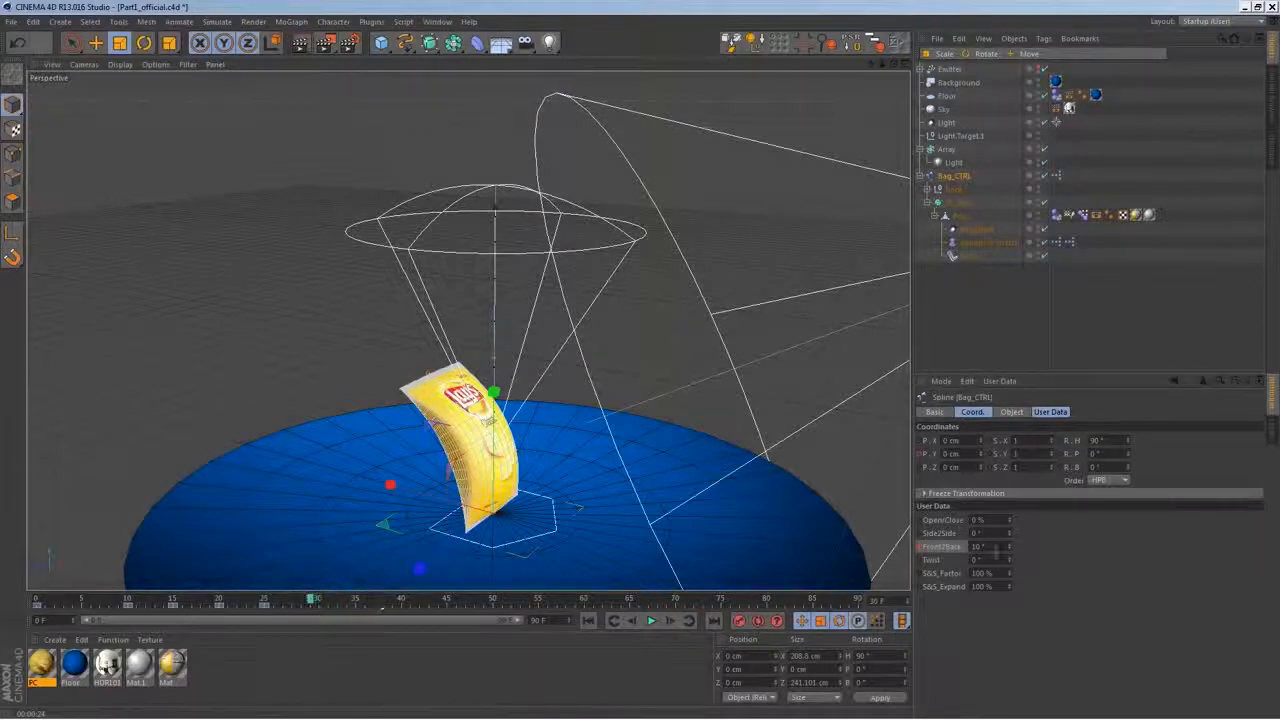
drag(994, 550, 934, 524)
text(5)
key(Return)
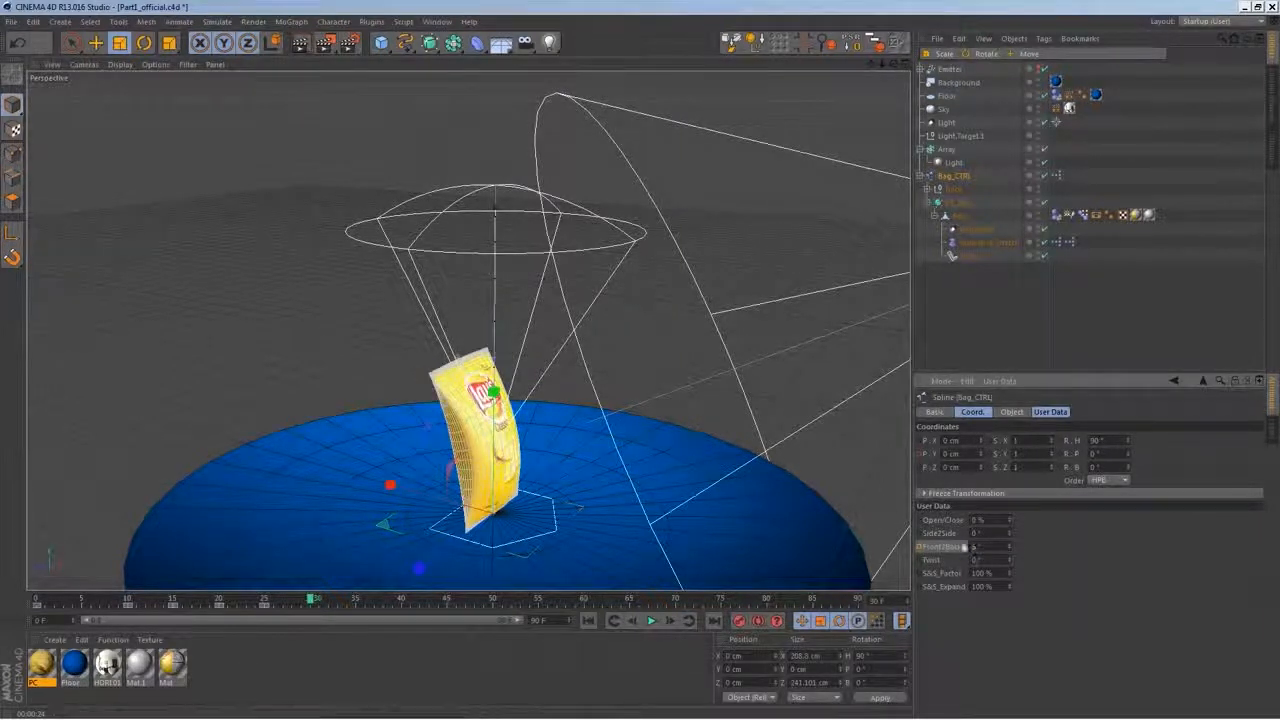
text(-5)
key(Return)
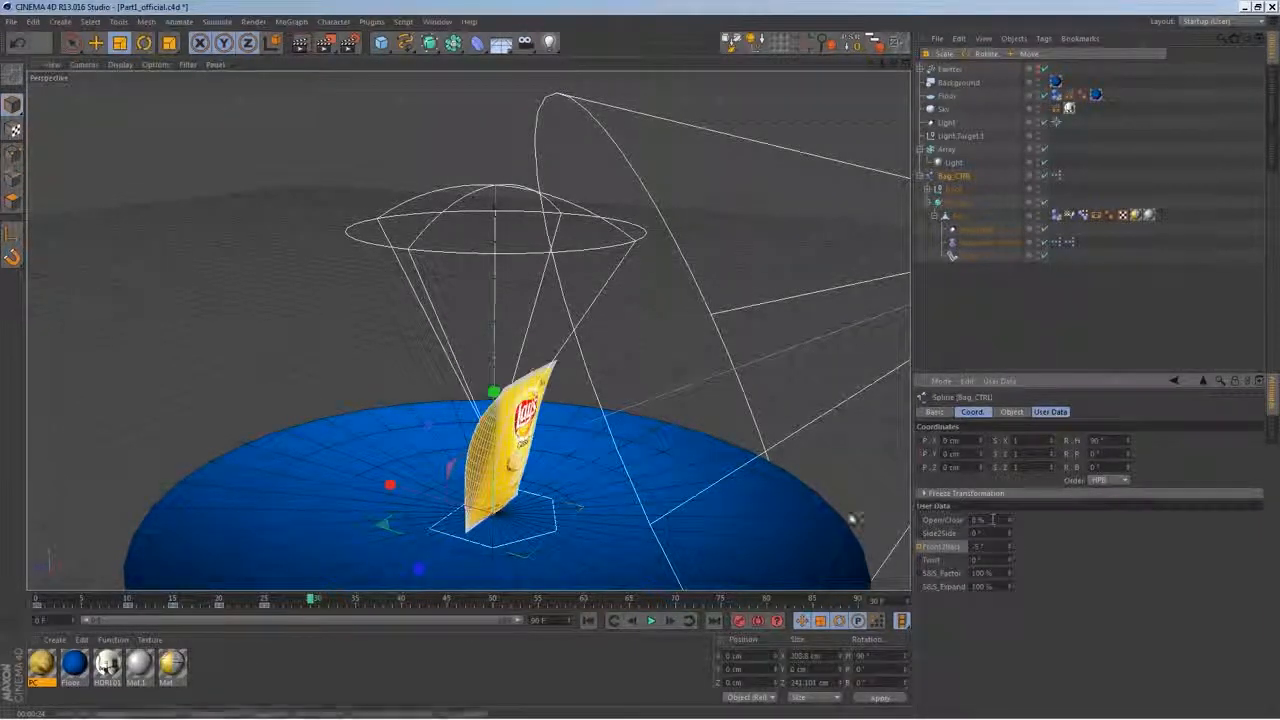
Keyframe Bag_CTRL's Front2Back at 0° on frame 35 so the bag ends upright
click(357, 602)
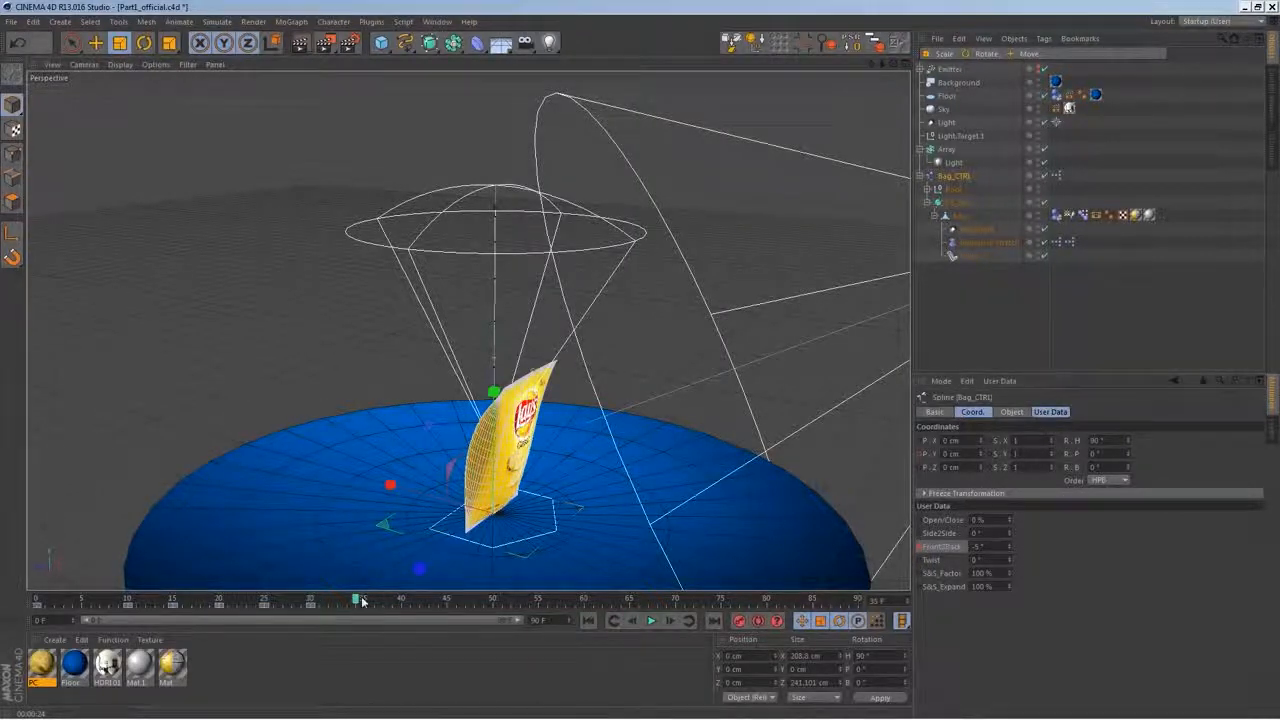
drag(988, 548, 972, 550)
text(0)
key(Return)
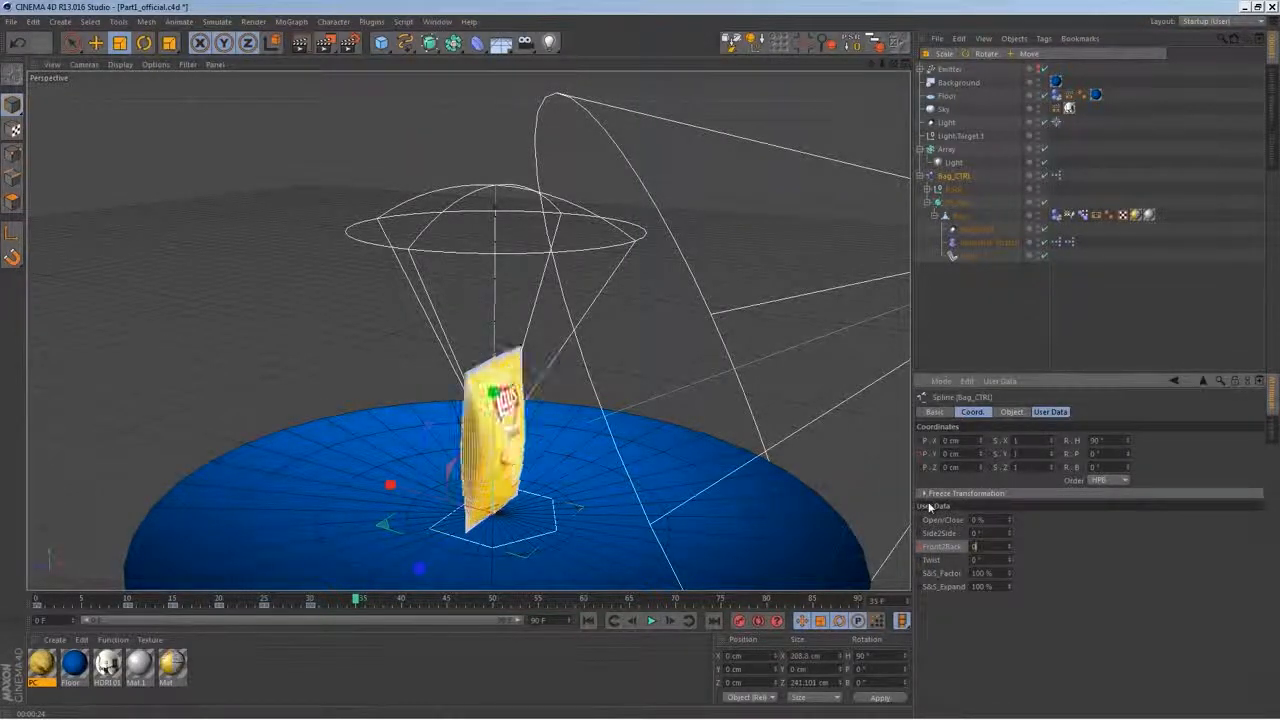
Play the bag's drop and wobble from the first frame several times and scrub through the timeline to review the motion
click(589, 621)
click(651, 621)
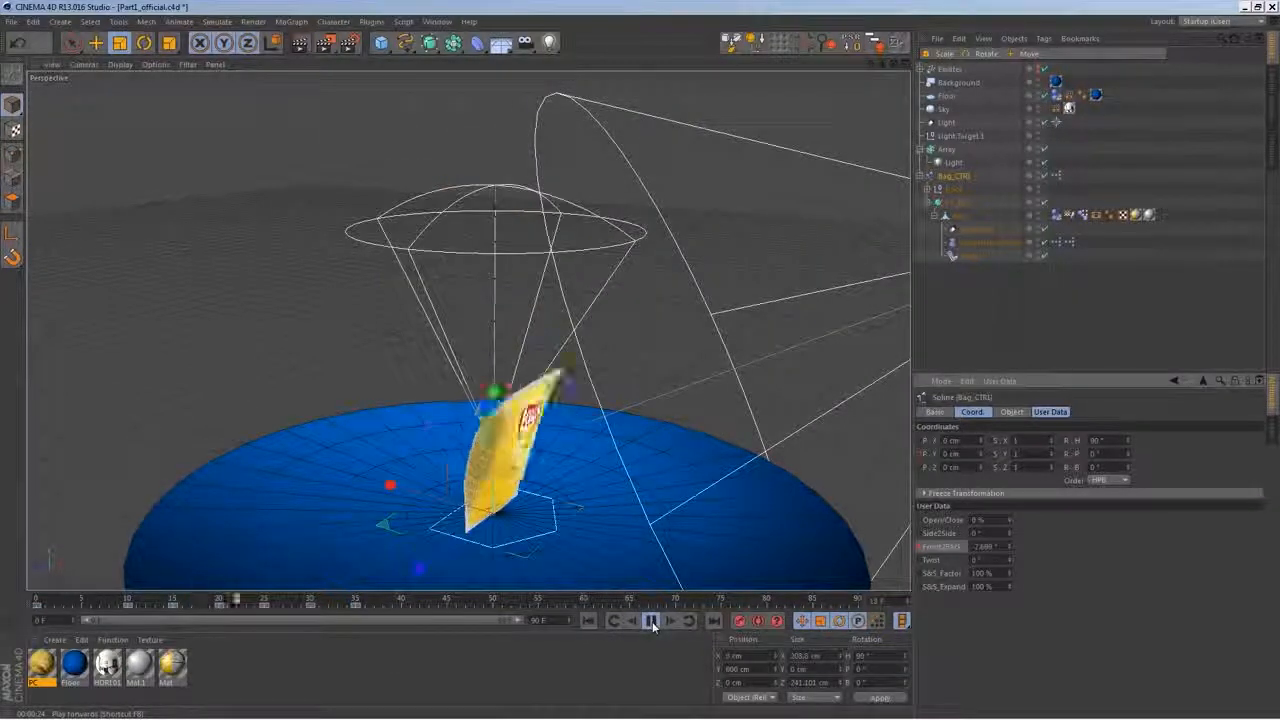
click(589, 621)
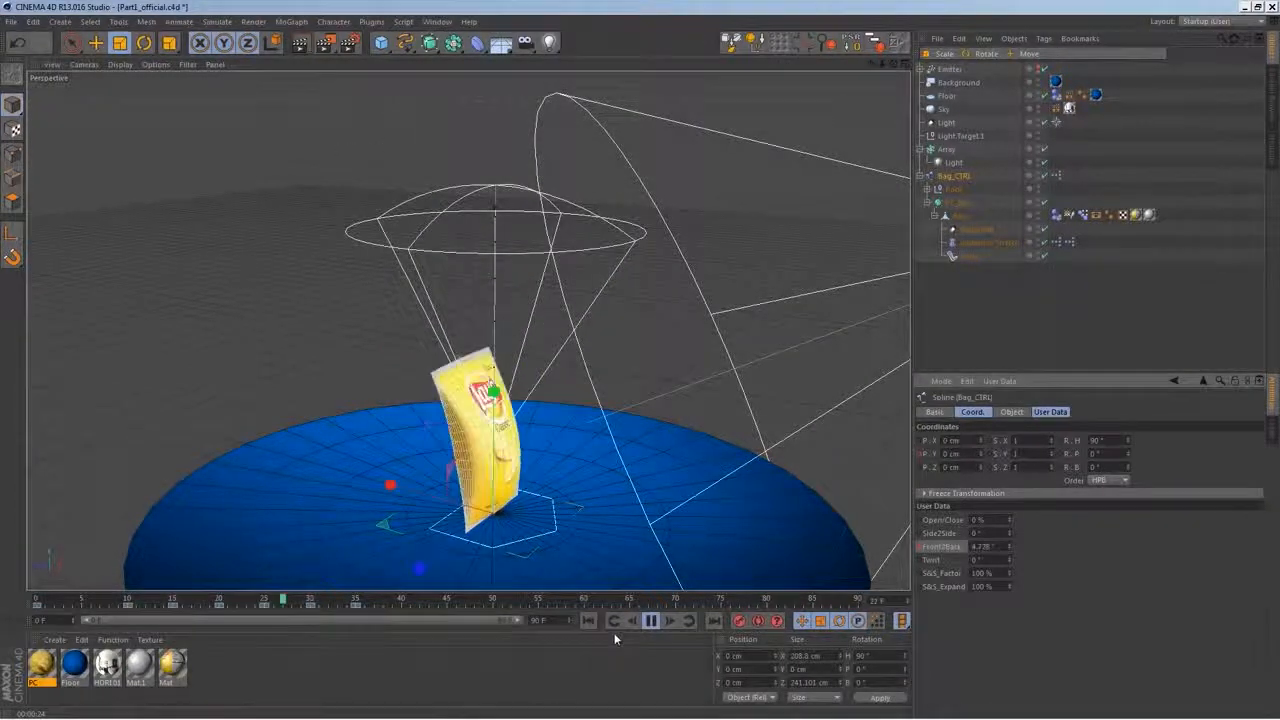
click(589, 621)
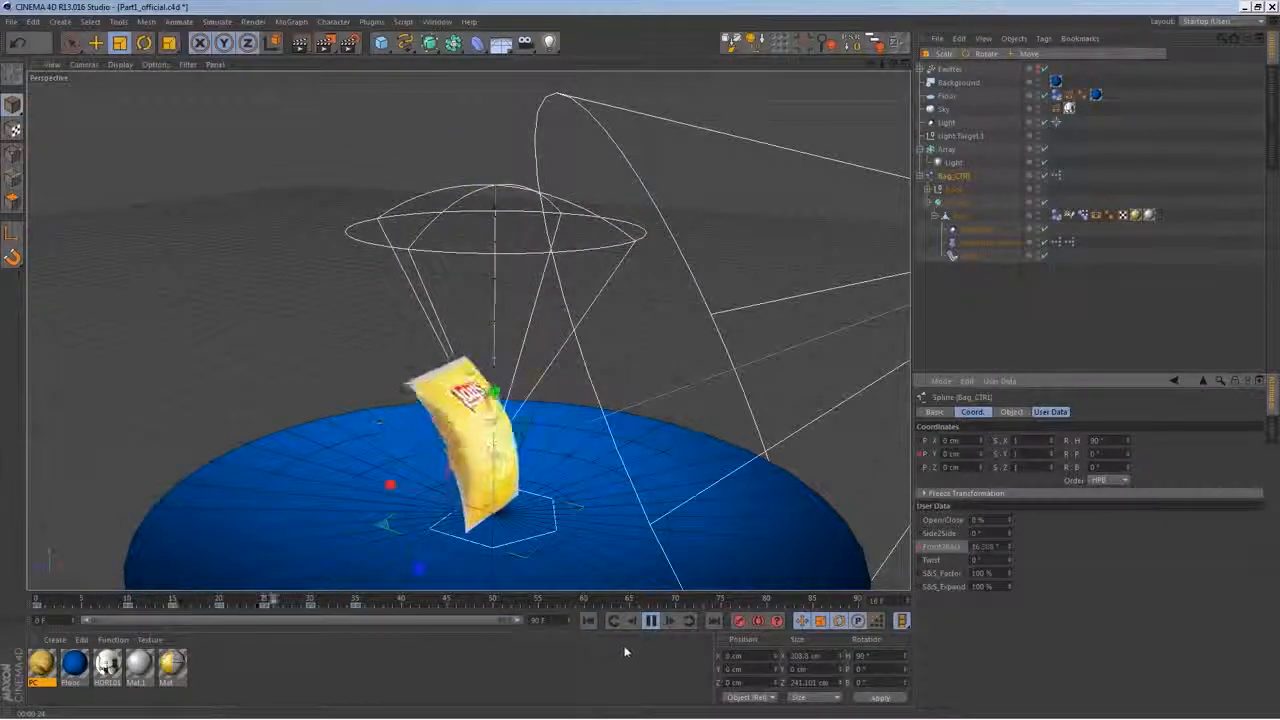
click(651, 621)
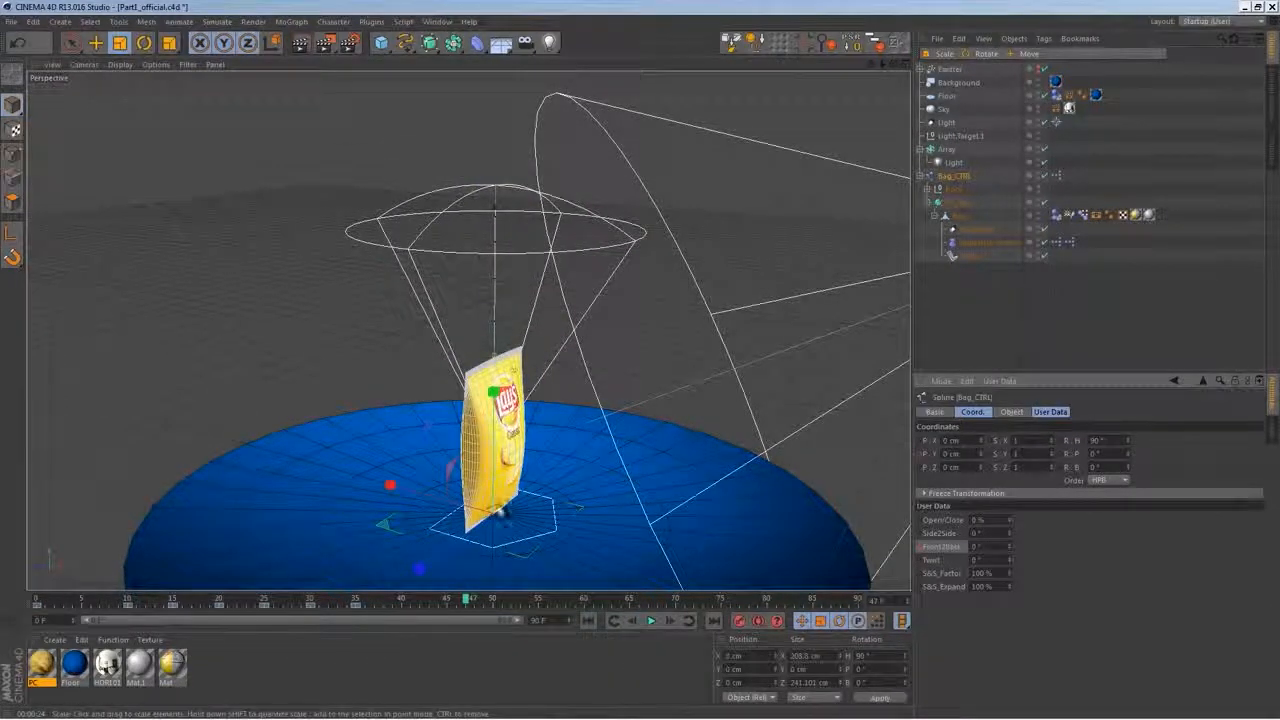
drag(467, 600, 72, 600)
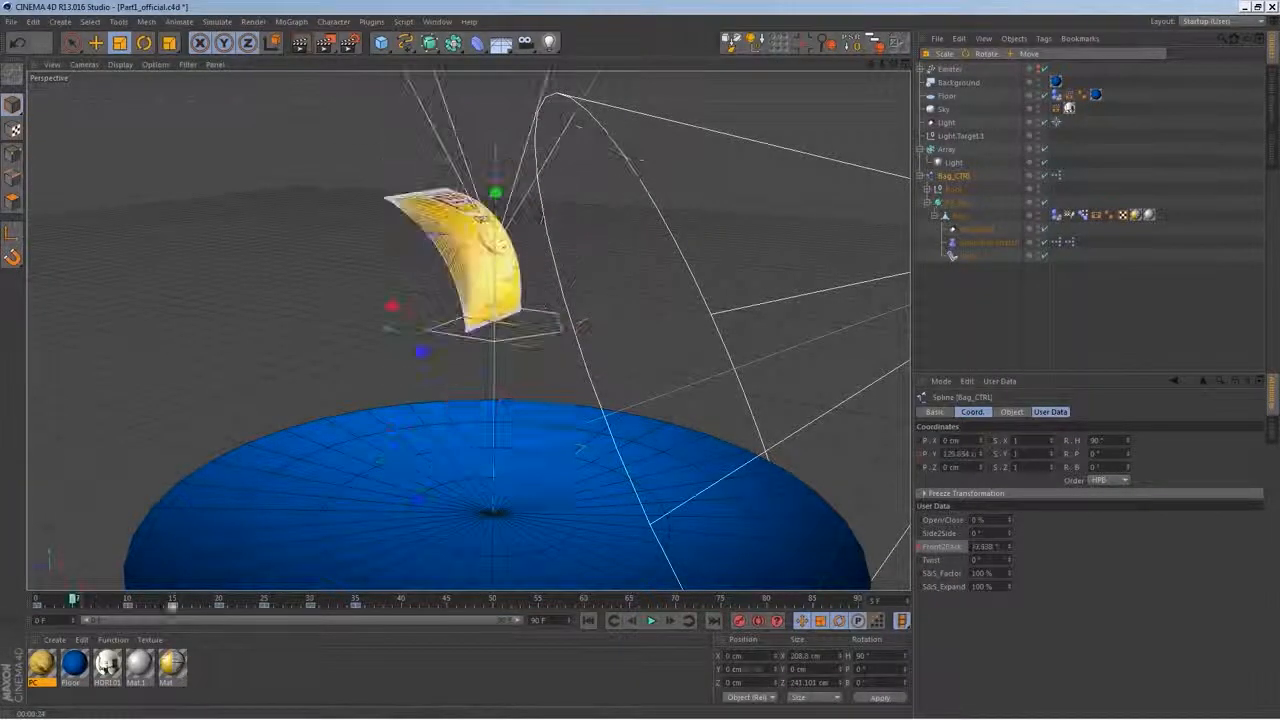
click(651, 621)
click(651, 621)
drag(390, 602, 405, 602)
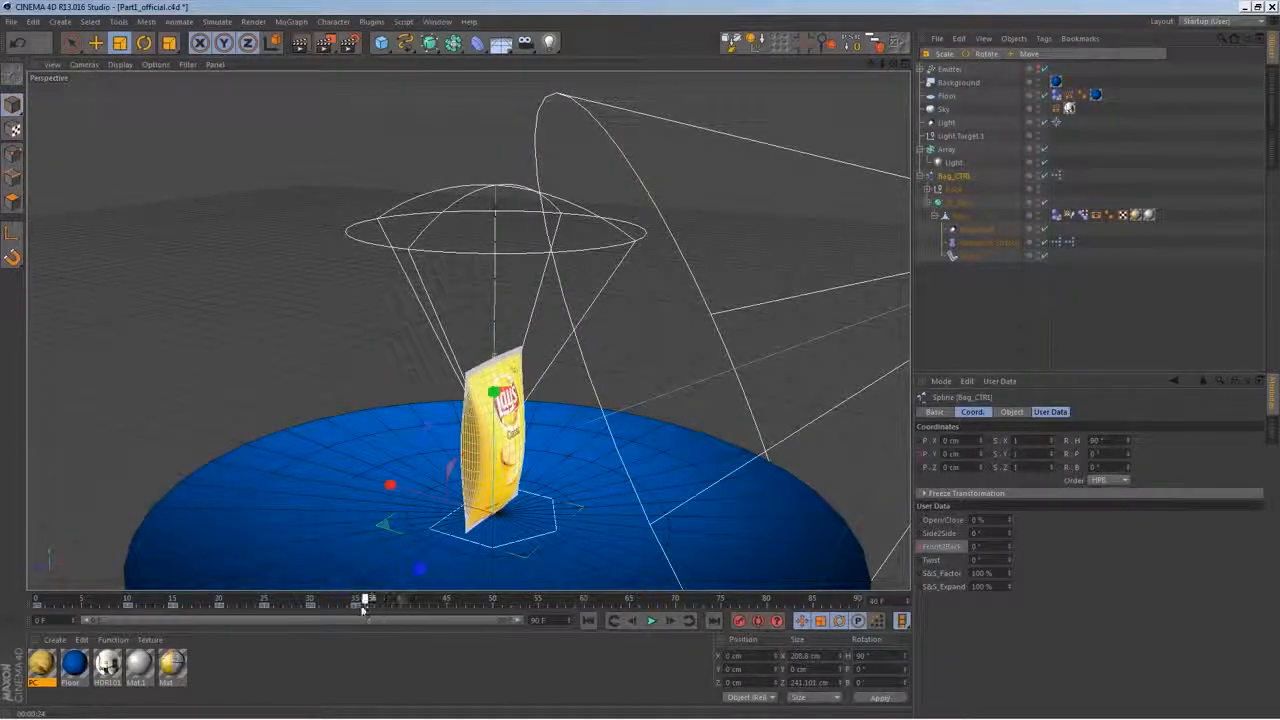
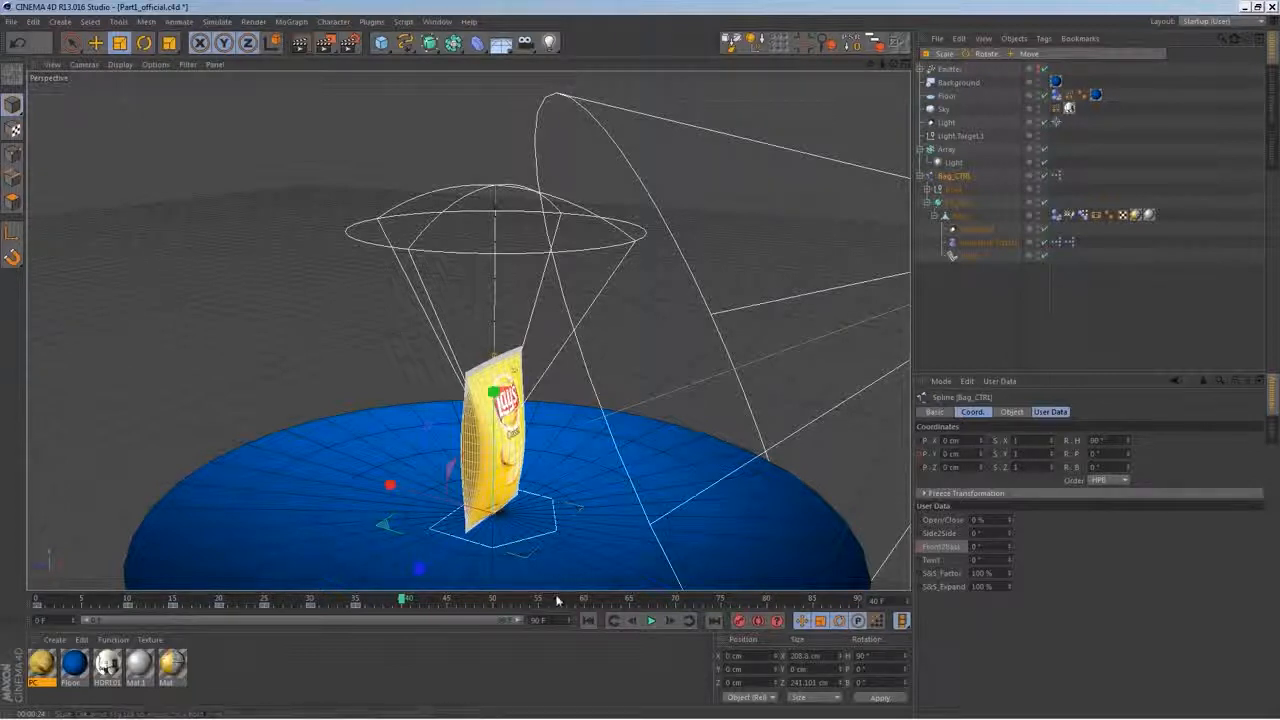
Return to frame 0 and keyframe Bag_CTRL's Twist at 10°
drag(390, 600, 38, 607)
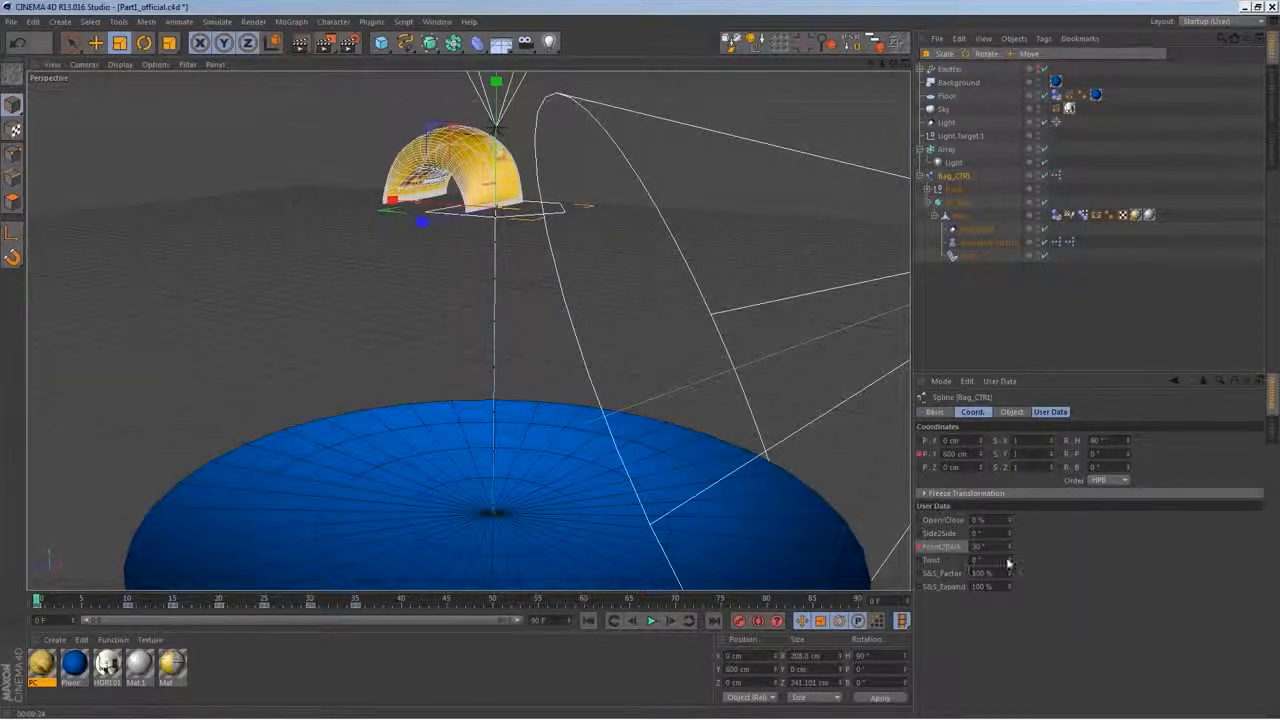
drag(1008, 562, 1009, 556)
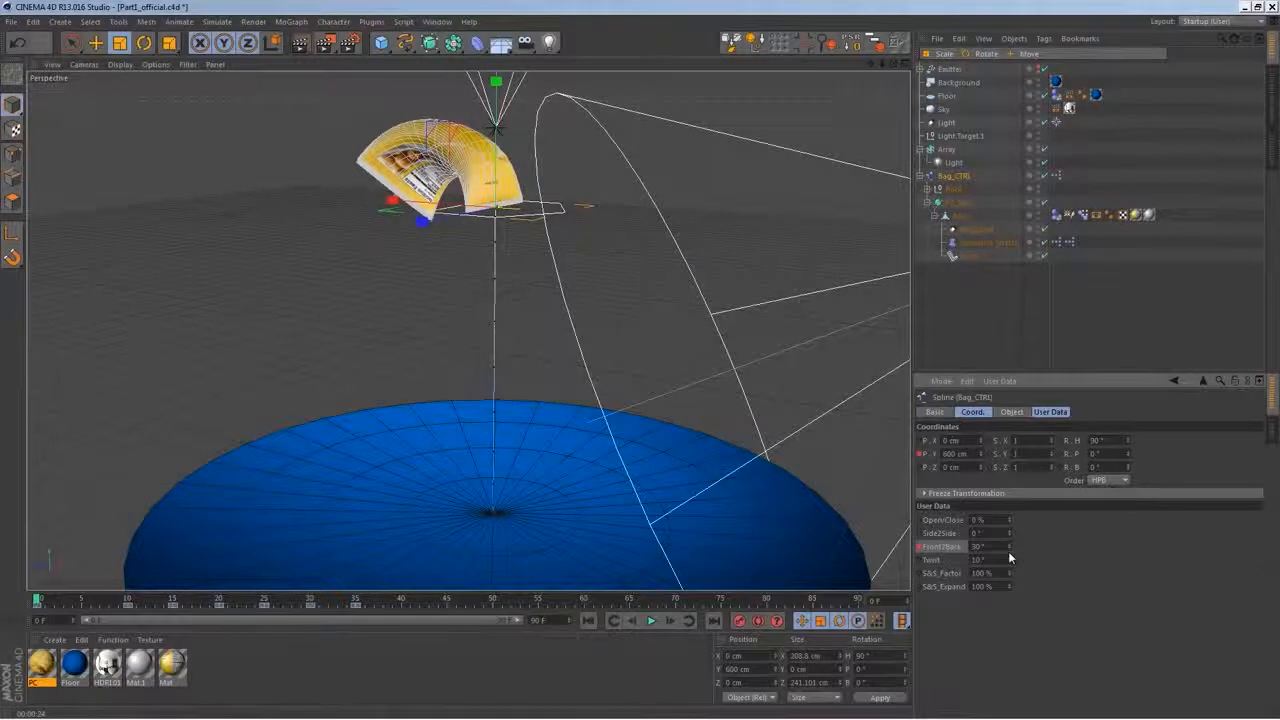
click(923, 561)
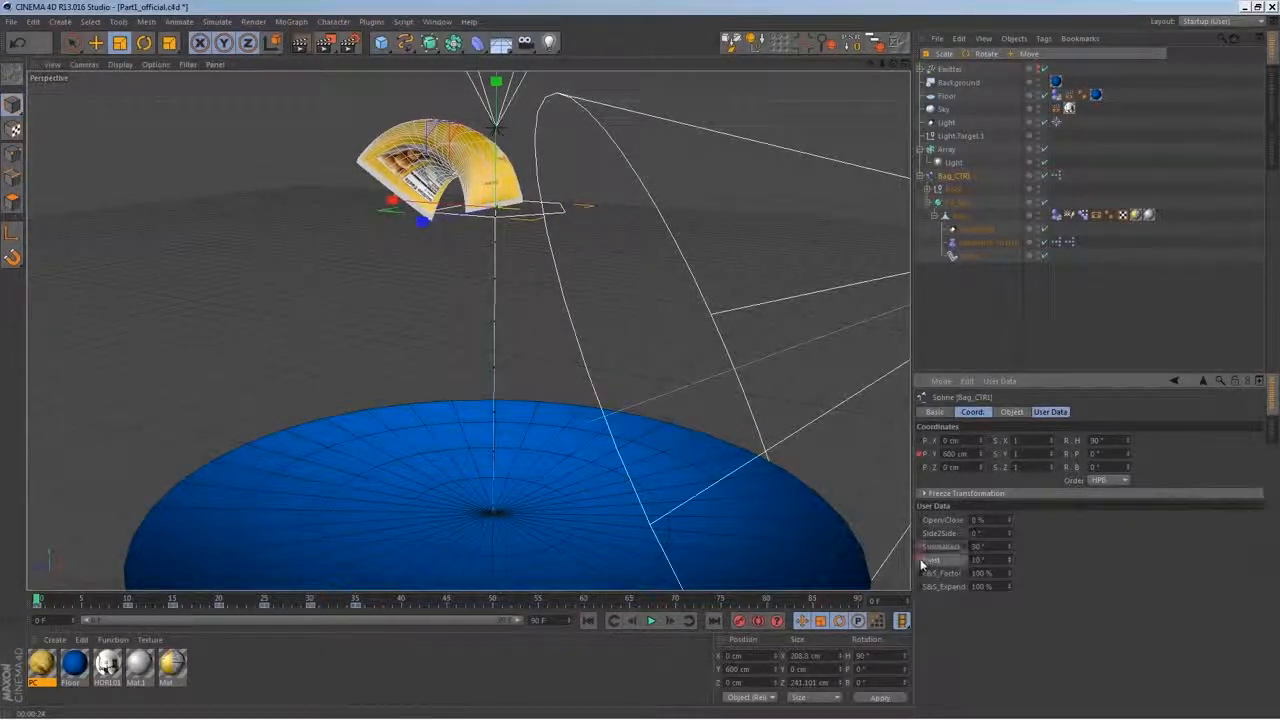
Keyframe Bag_CTRL's Twist at -10° on frame 10
click(56, 600)
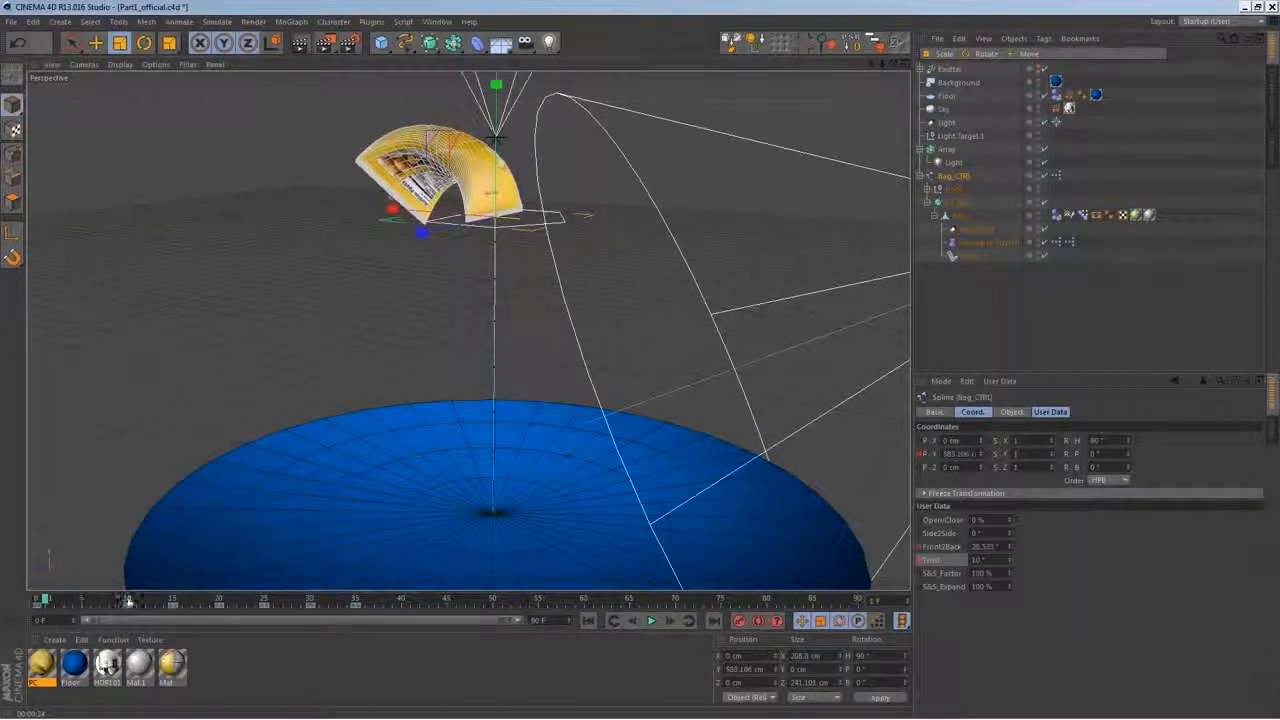
click(127, 600)
double_click(977, 560)
text(-10)
key(Return)
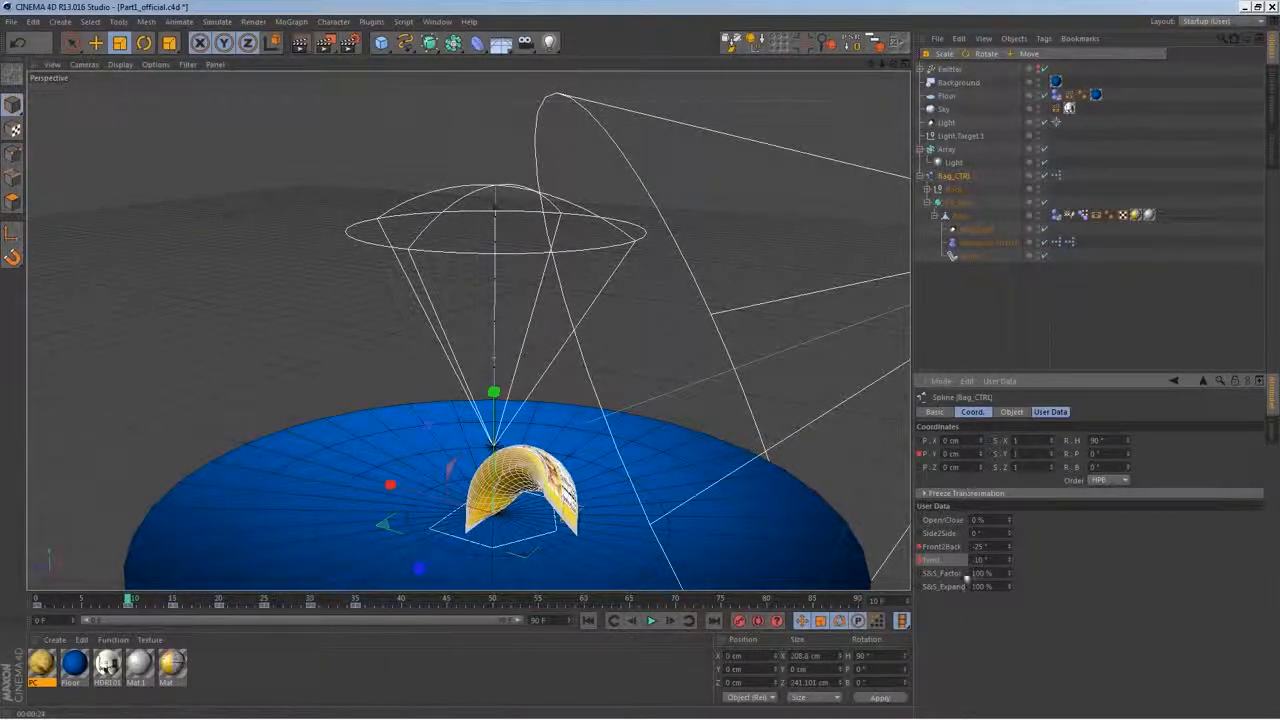
Keyframe Bag_CTRL's Twist at 5° on frame 15
drag(130, 600, 178, 600)
double_click(980, 560)
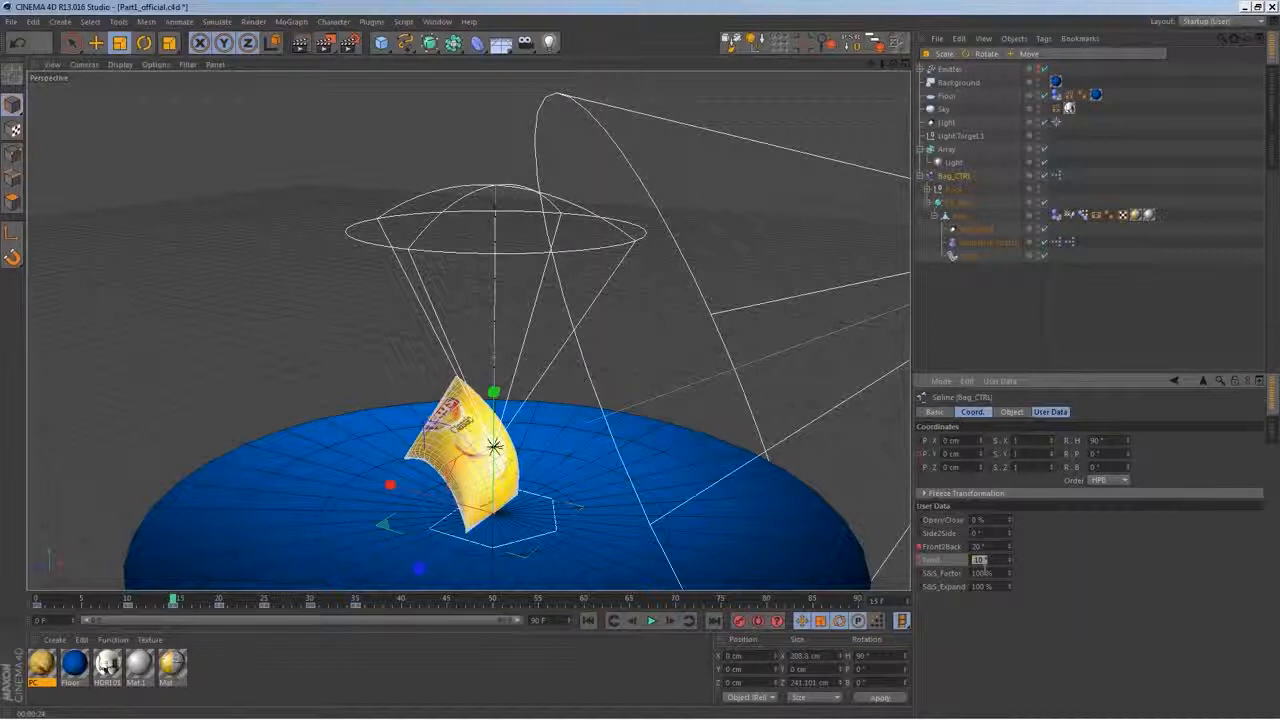
text(5)
key(Return)
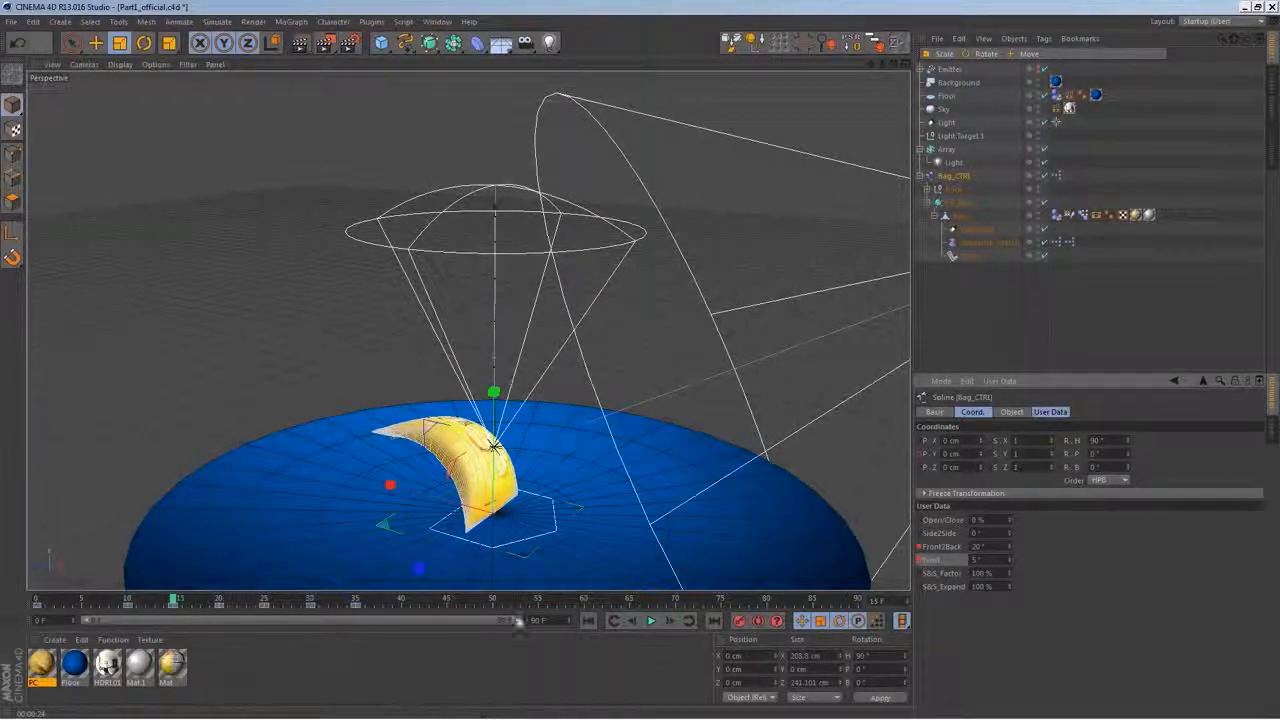
Keyframe Bag_CTRL's Twist at 0° on frame 20 and play the animation from the first frame
click(222, 600)
drag(985, 560, 952, 564)
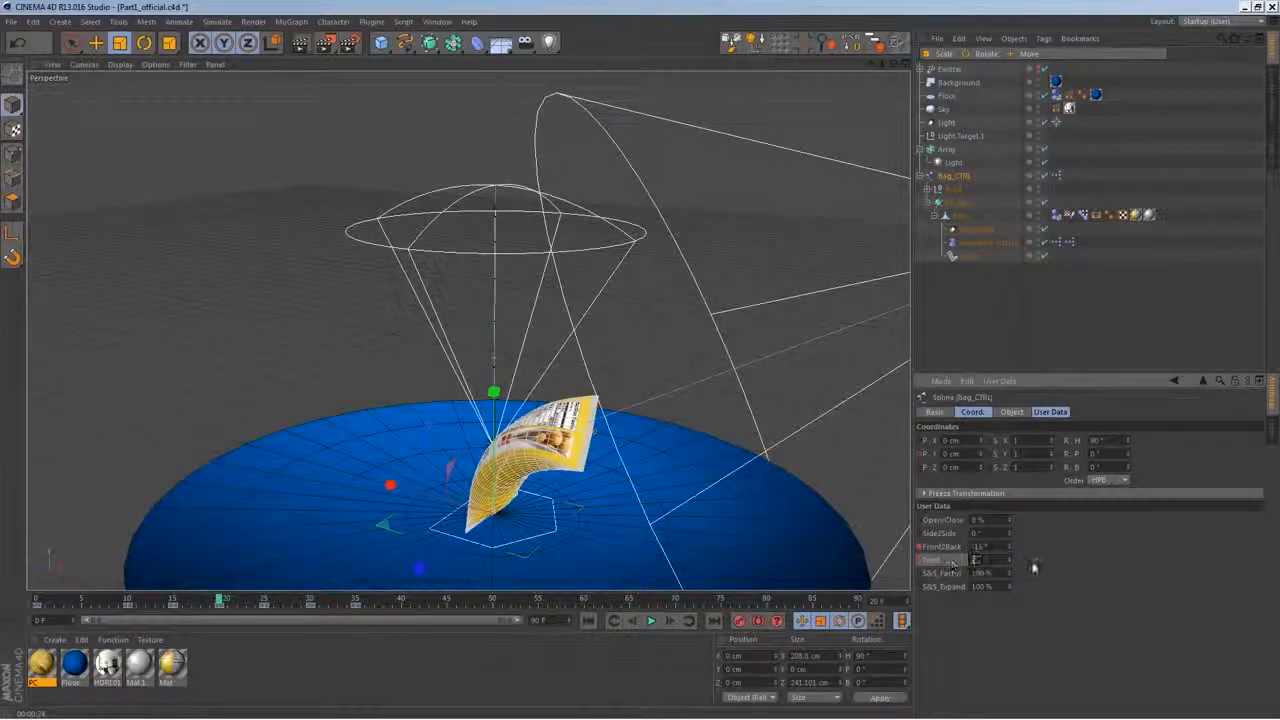
click(588, 621)
click(651, 621)
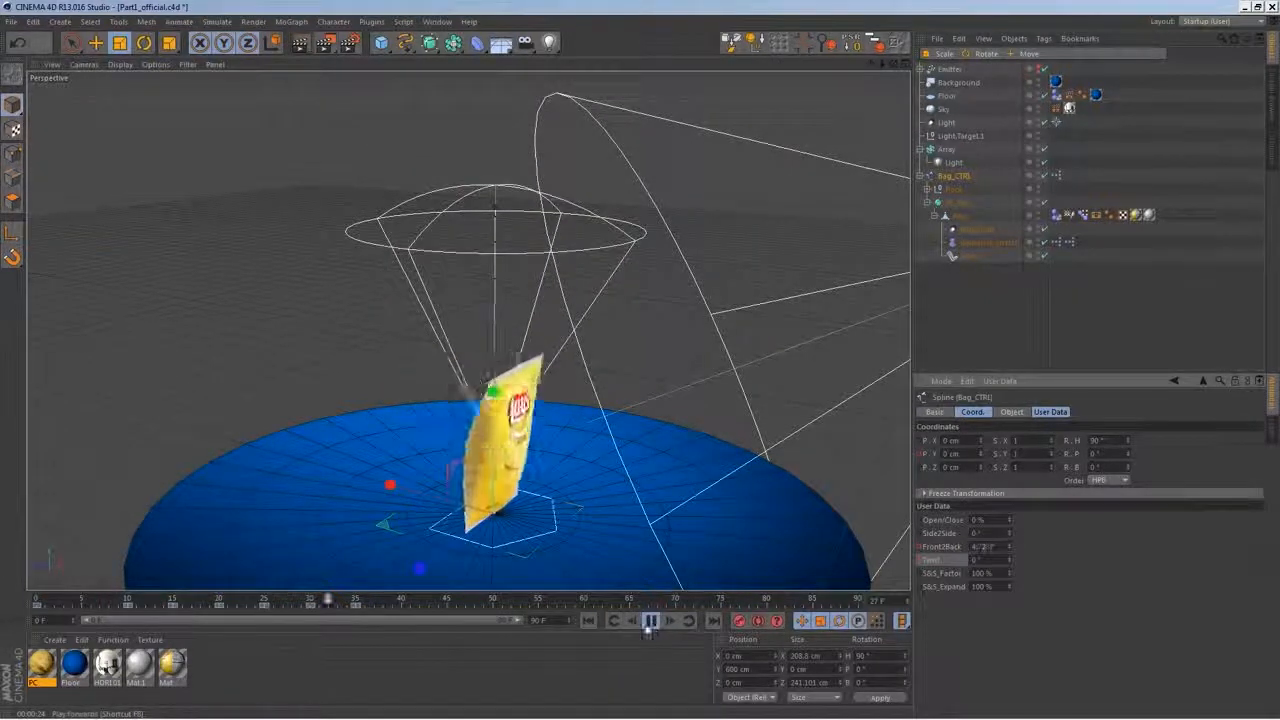
Replay the bag's motion, return to frame 35 and keyframe Bag_CTRL's S&S_Factor at 100%
click(651, 621)
drag(378, 608, 355, 601)
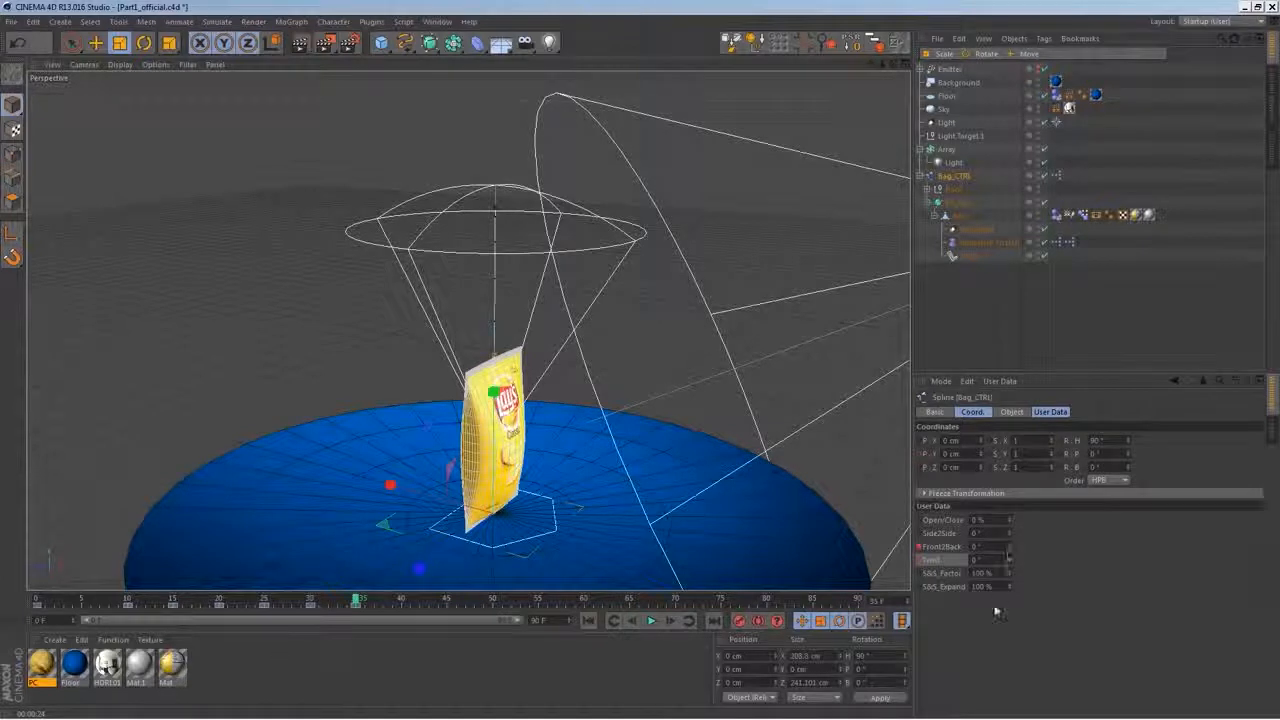
mouse_move(1008, 569)
mouse_down()
mouse_move(1010, 596)
mouse_move(1006, 579)
mouse_up()
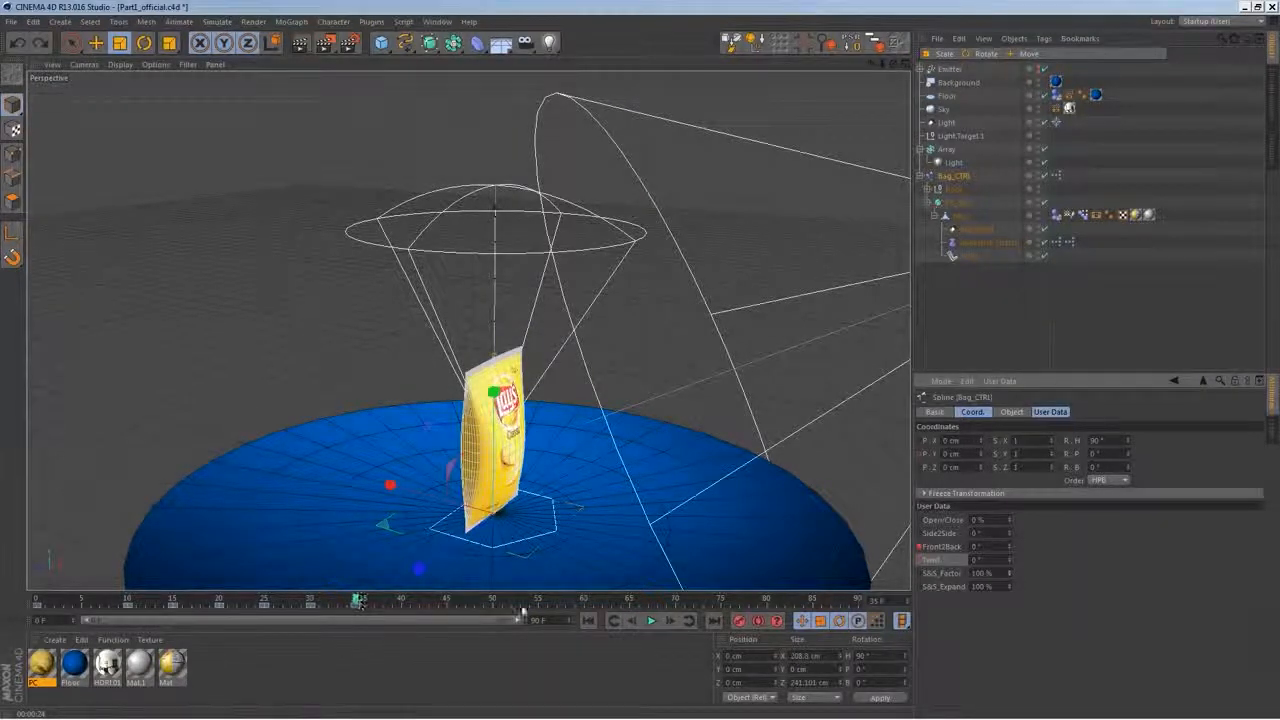
click(651, 621)
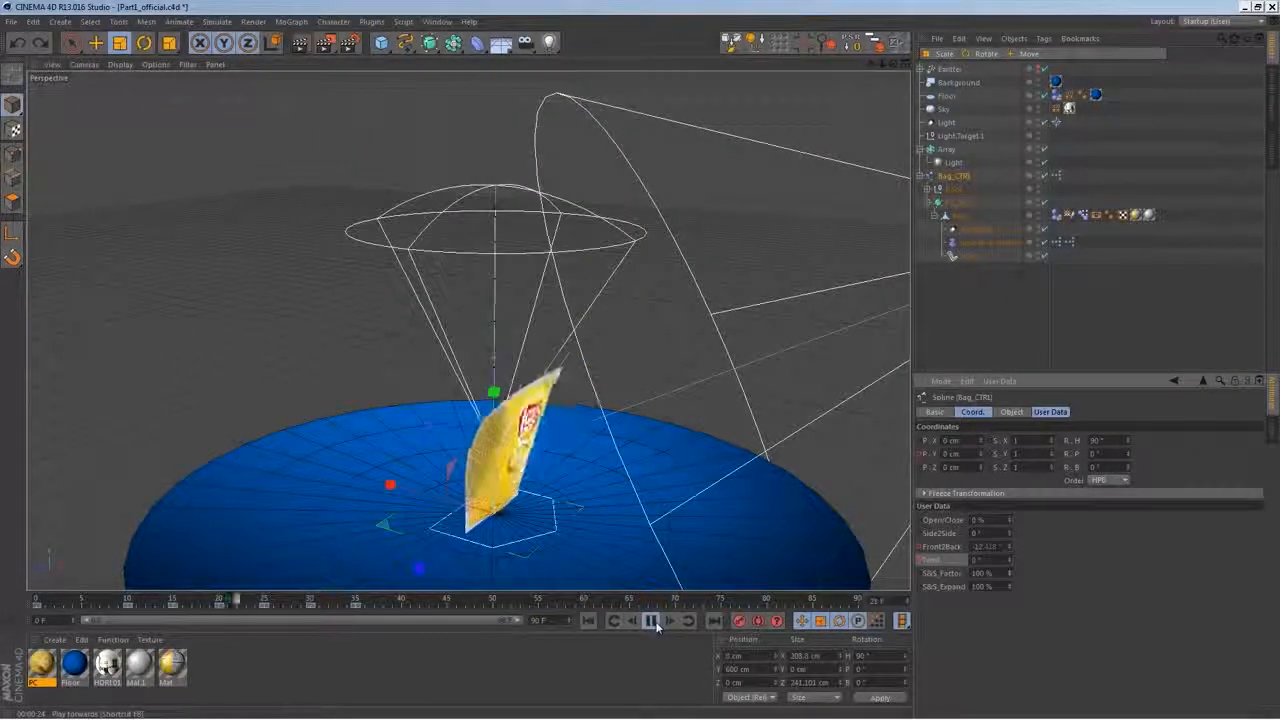
click(651, 621)
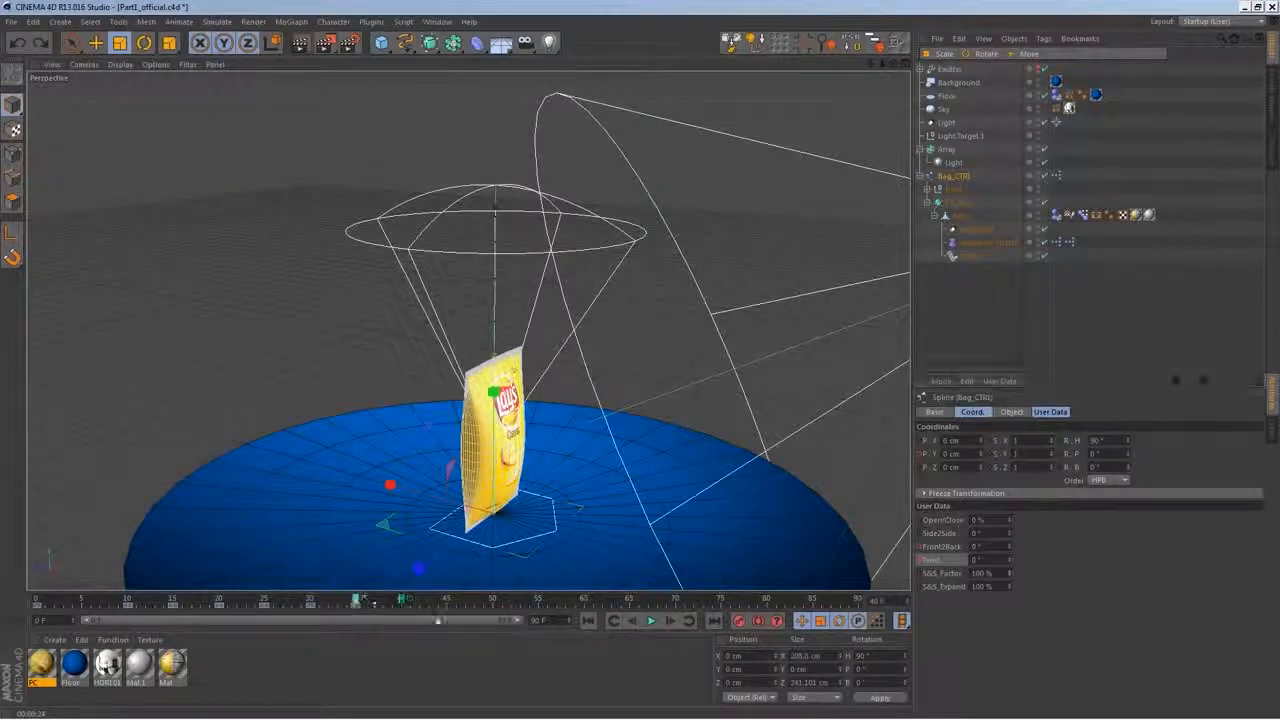
click(925, 575)
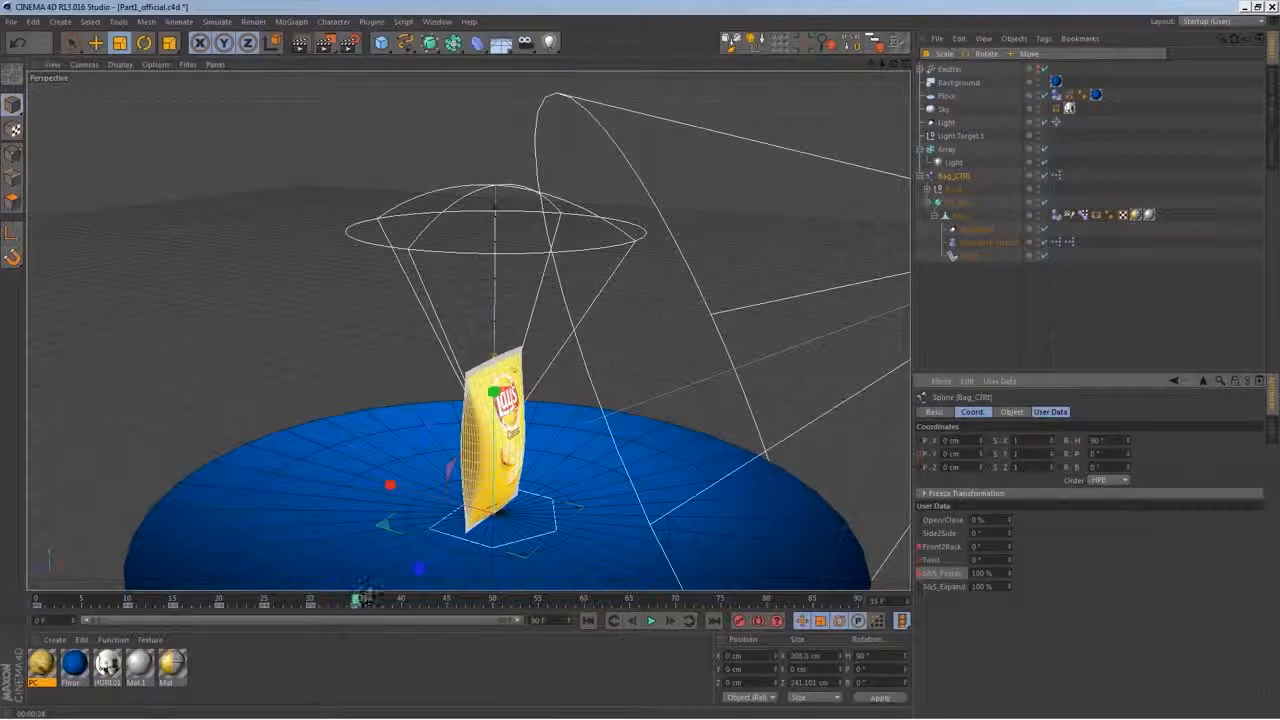
Keyframe Bag_CTRL's S&S_Factor at 50% on frame 45 so the bag squashes
click(428, 603)
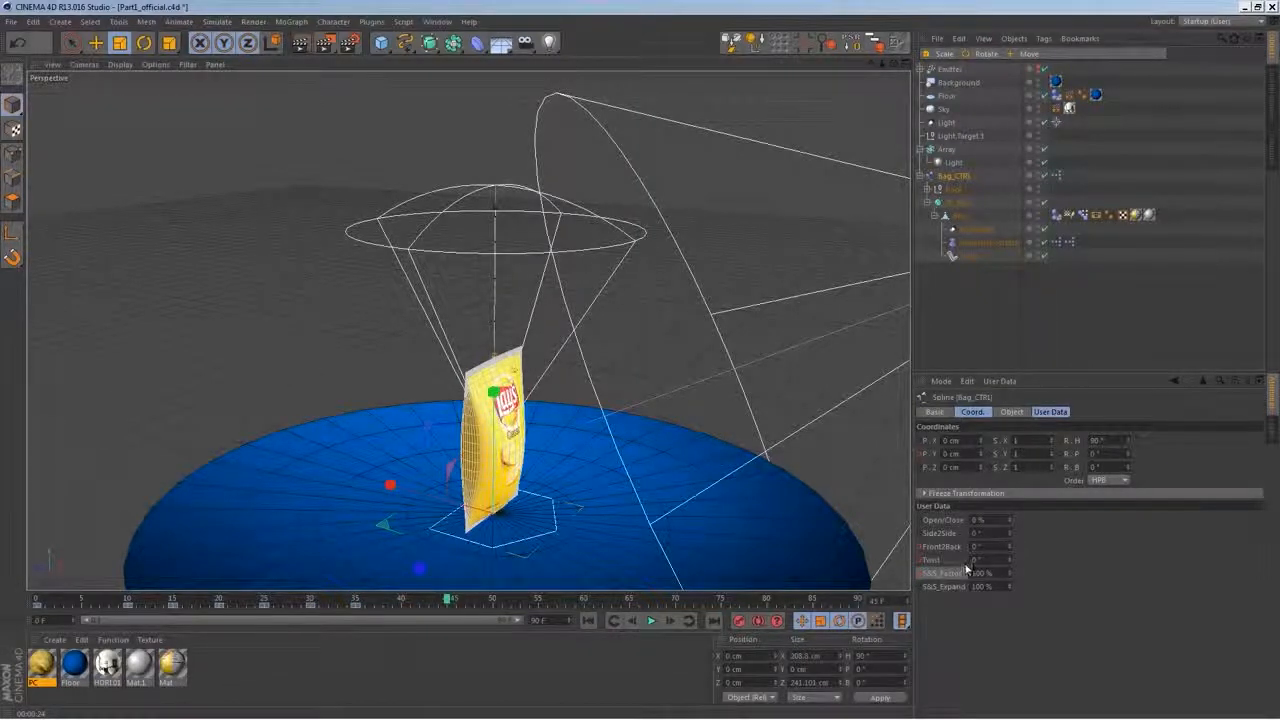
drag(1011, 572, 1004, 605)
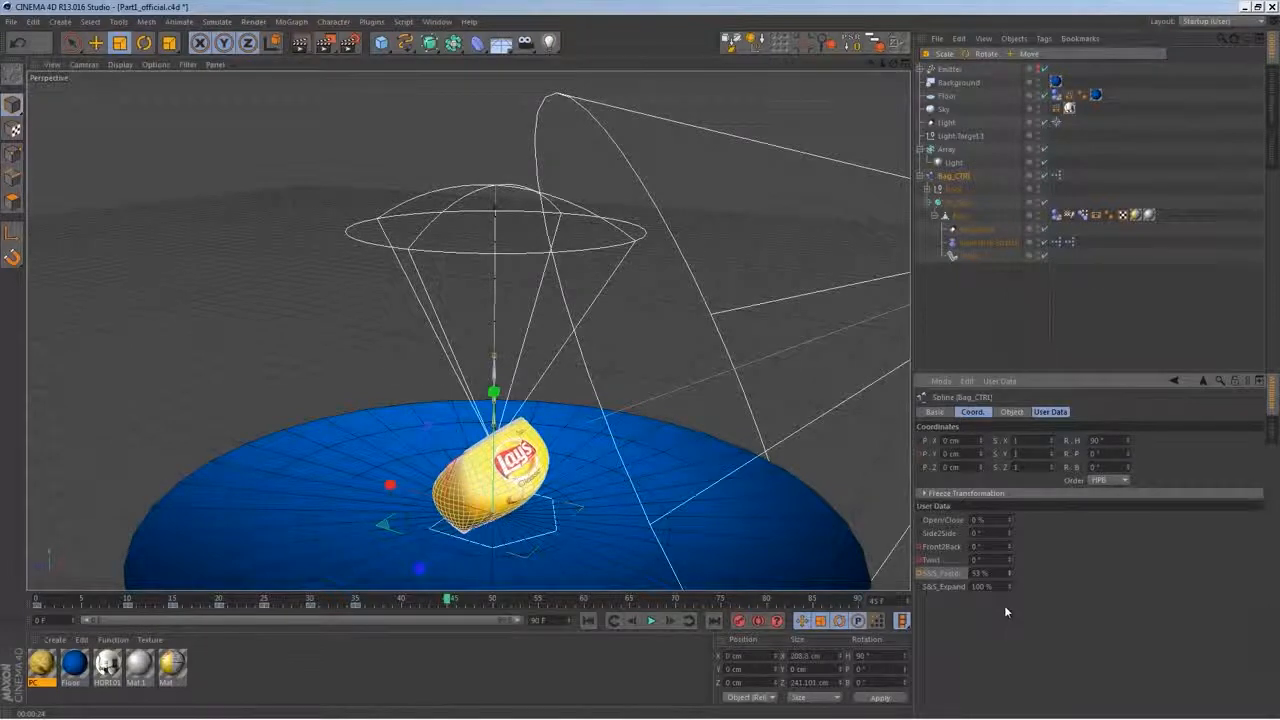
drag(1005, 606, 1005, 602)
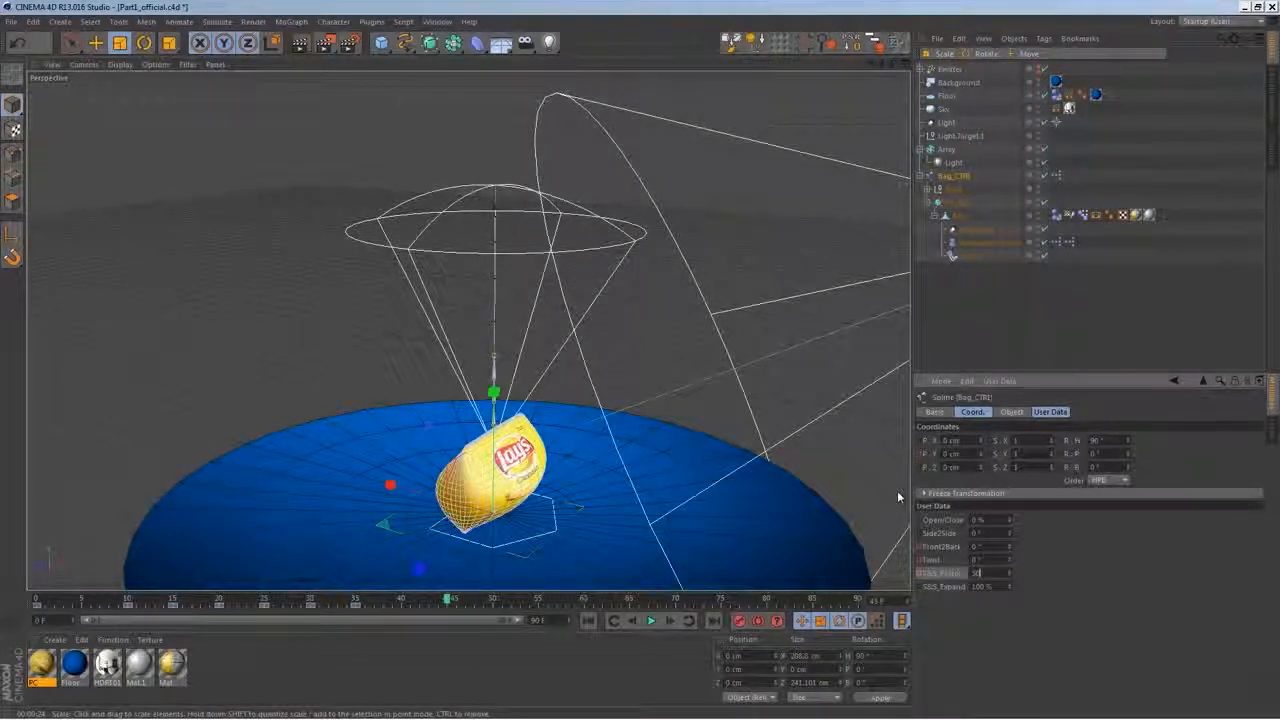
text(50)
key(Return)
ctrl+click(921, 573)
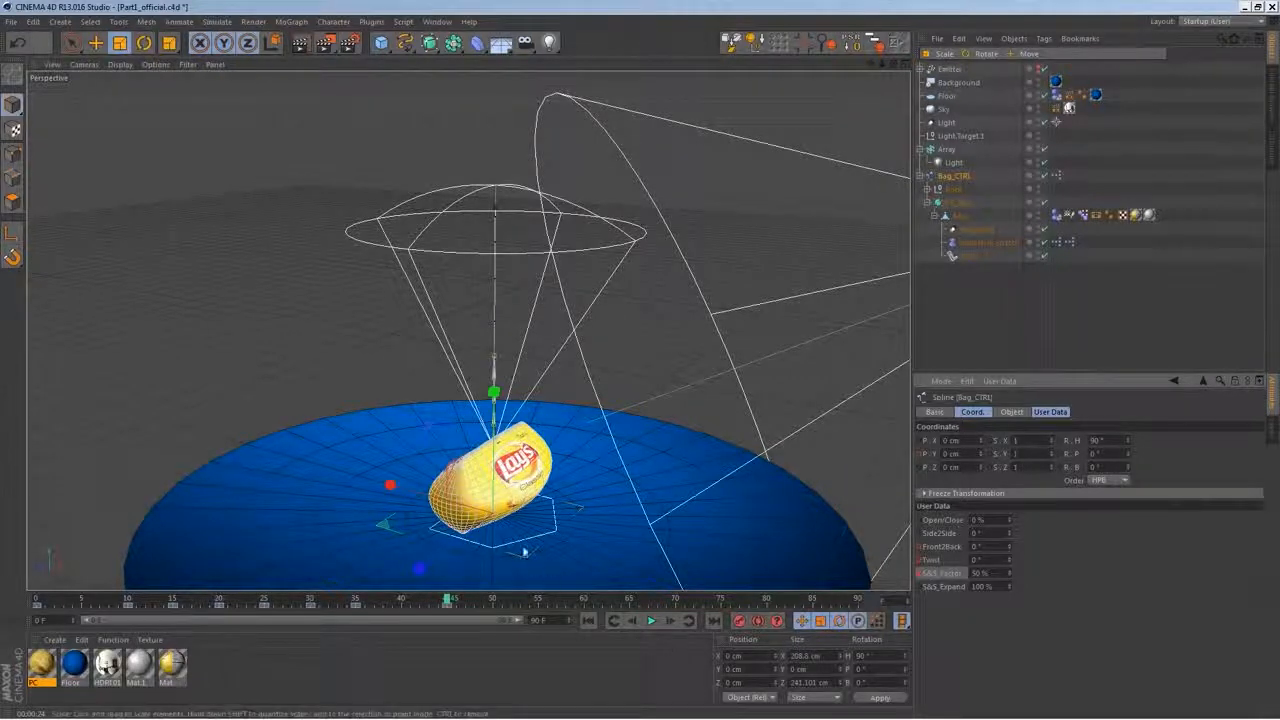
Play the animation from the first frame and keyframe Bag_CTRL's S&S_Factor at 110% on frame 50
click(590, 621)
click(651, 621)
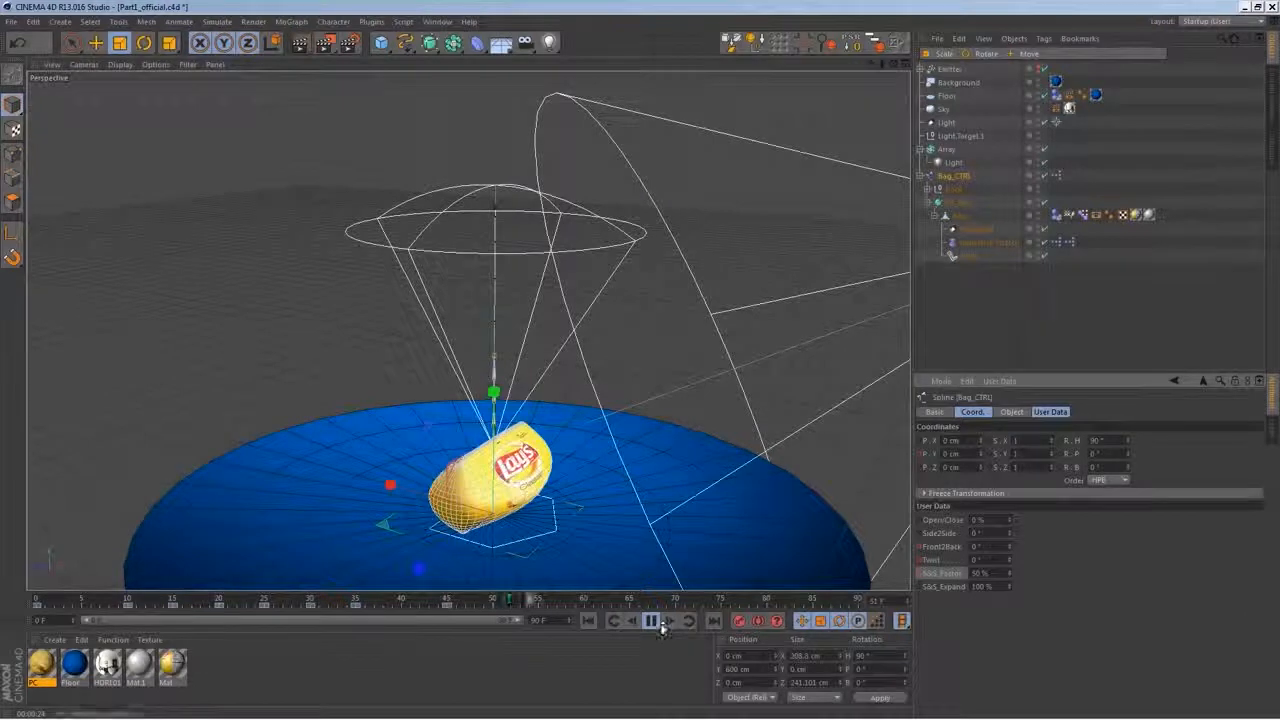
click(651, 621)
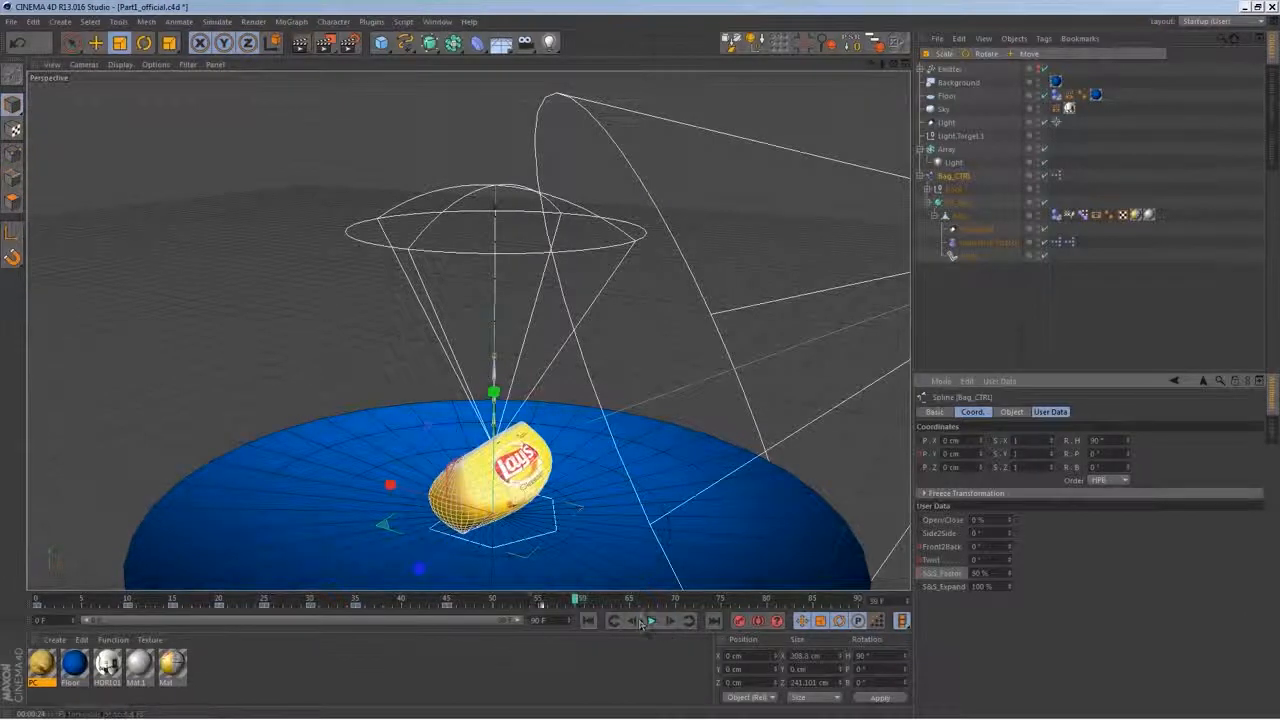
double_click(980, 573)
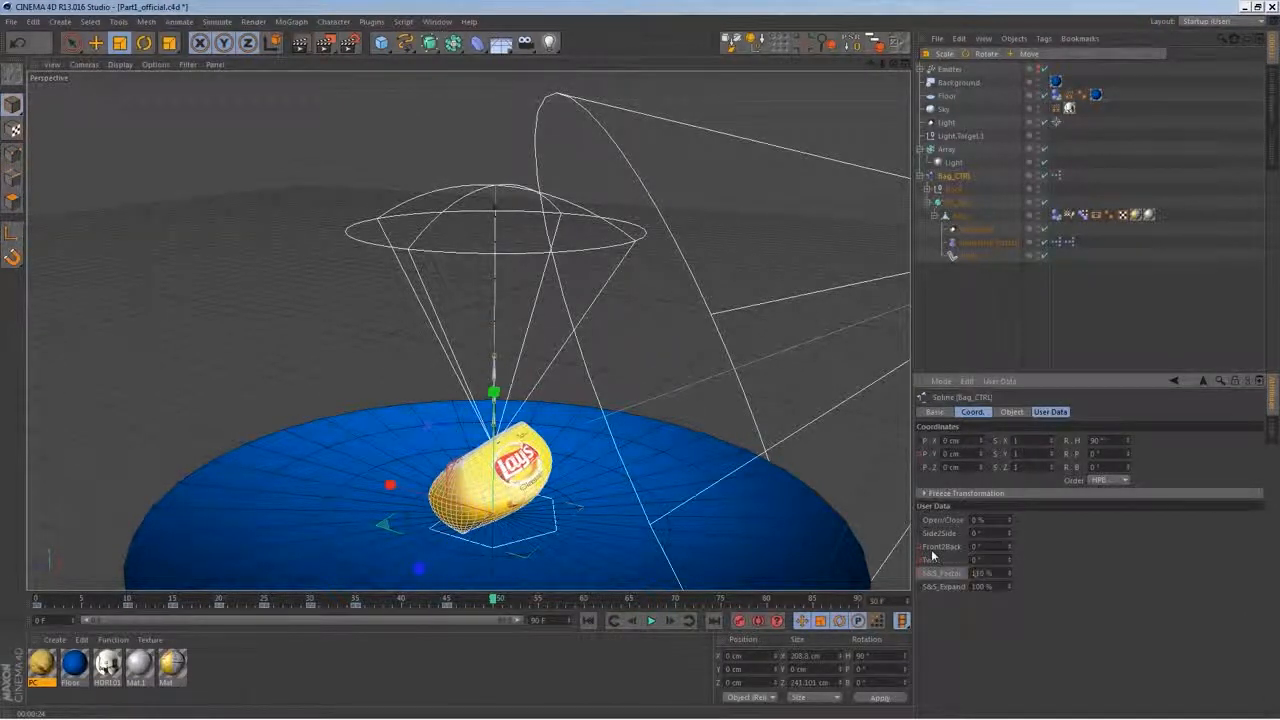
text(110)
key(Return)
ctrl+click(921, 575)
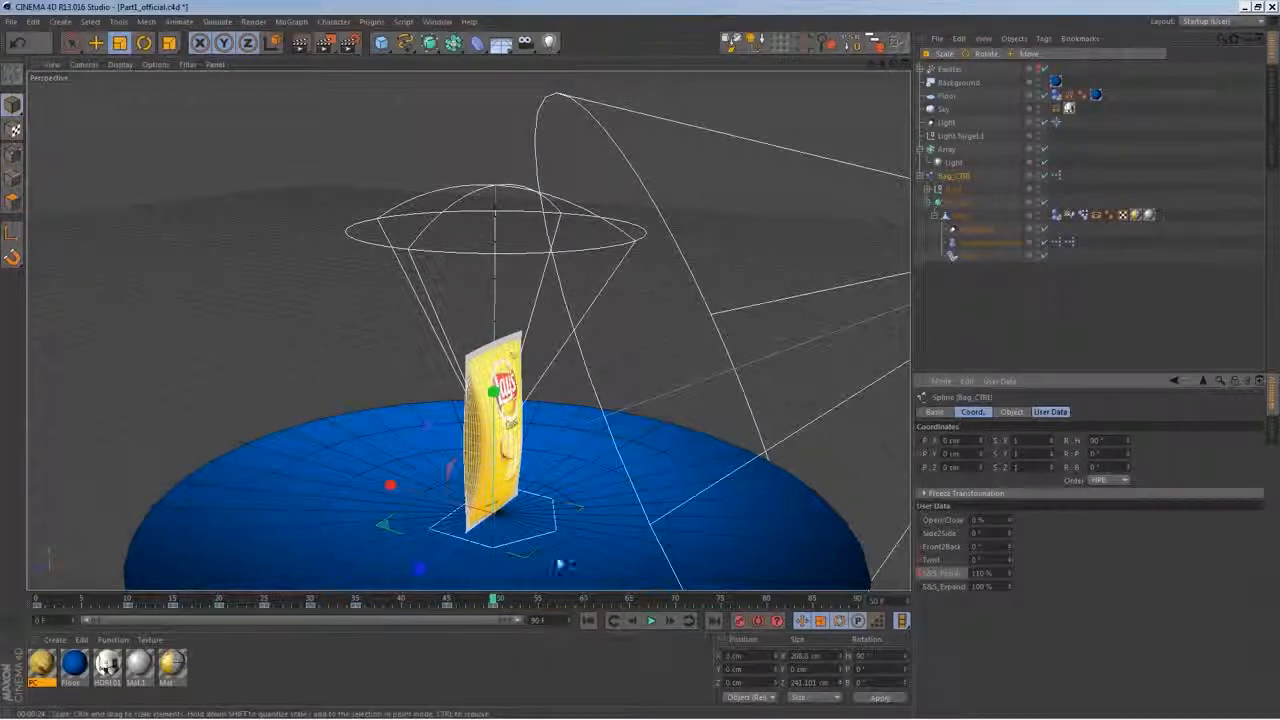
Keyframe Bag_CTRL's S&S_Factor at 95% on frame 55
drag(497, 602, 536, 602)
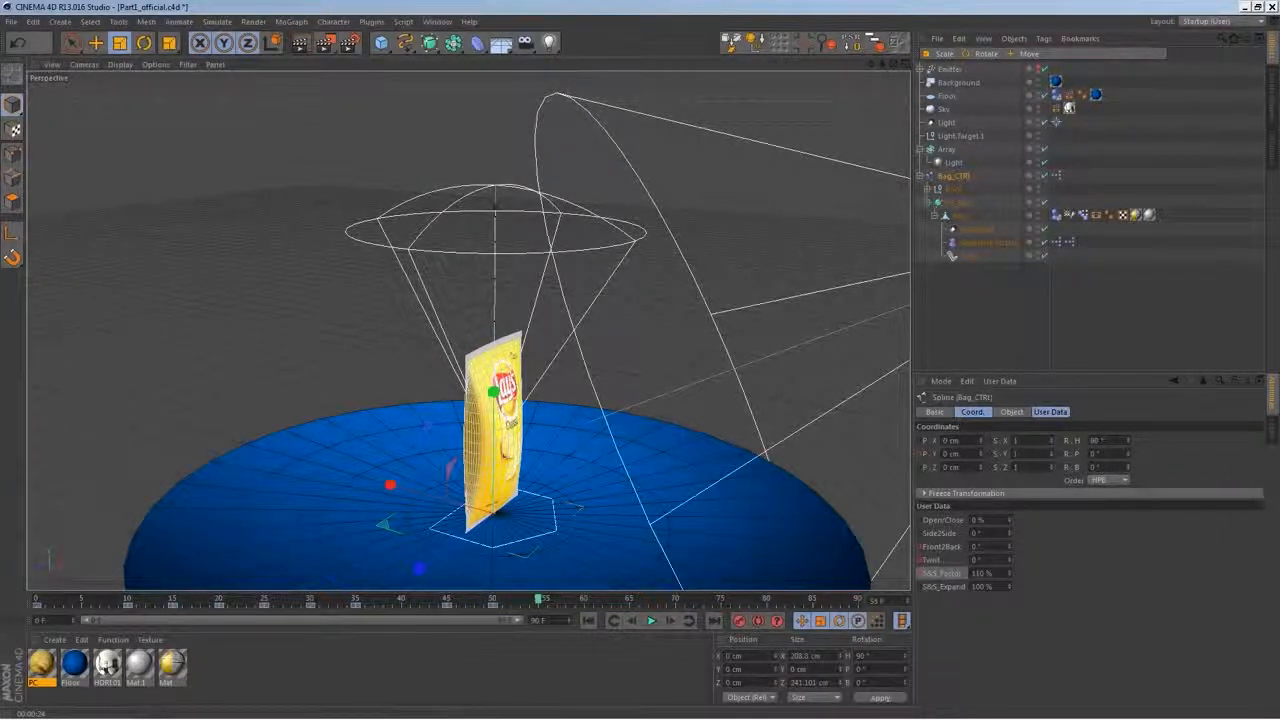
double_click(980, 573)
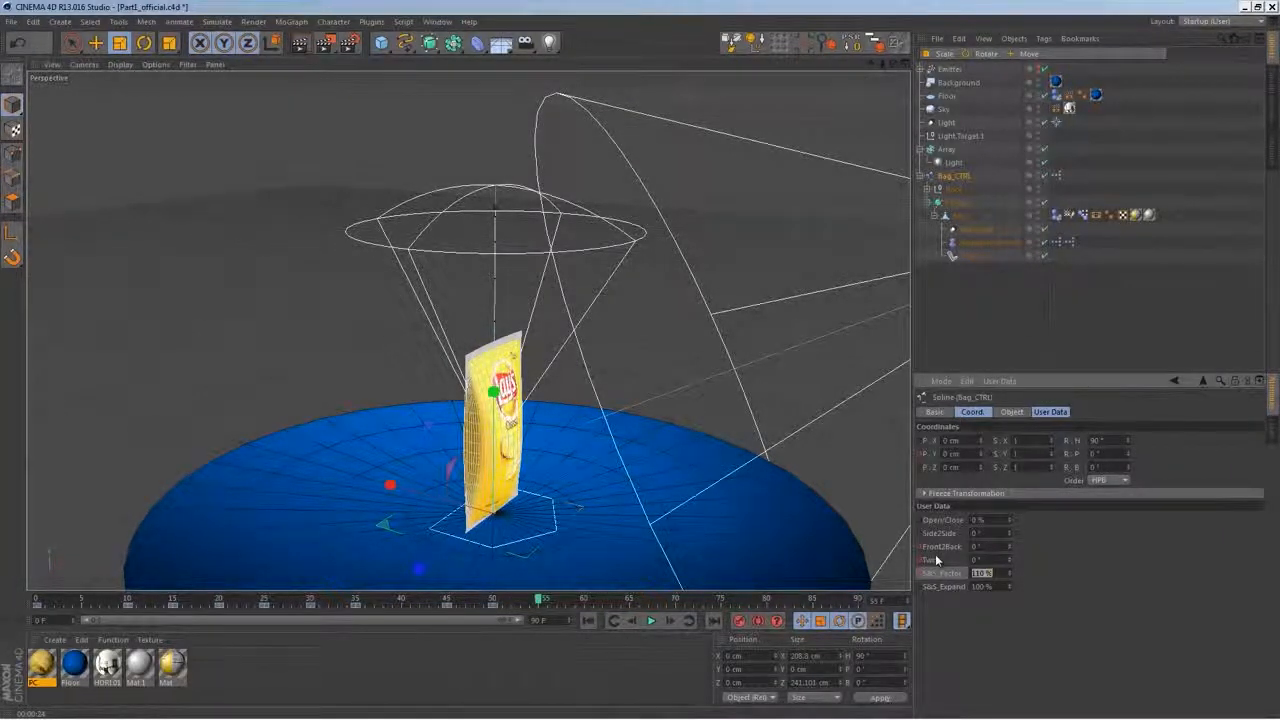
text(95)
key(Return)
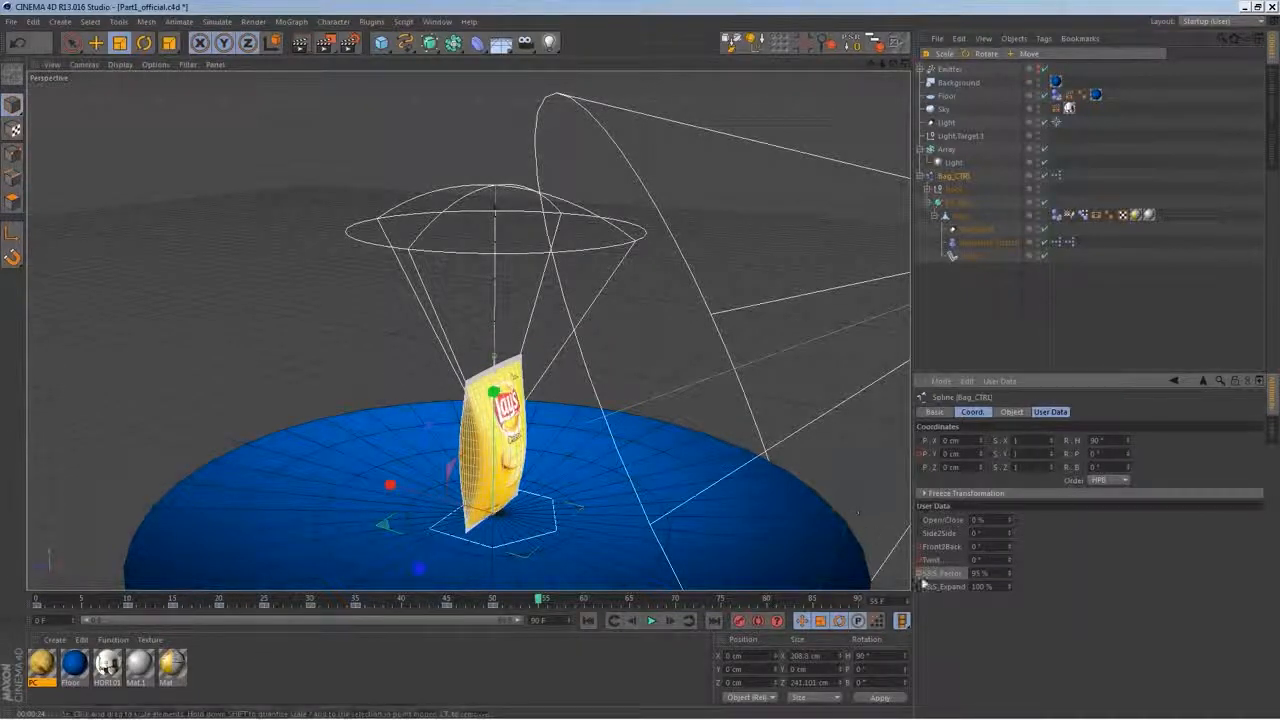
Keyframe Bag_CTRL's S&S_Factor at 105% on frame 60
click(585, 601)
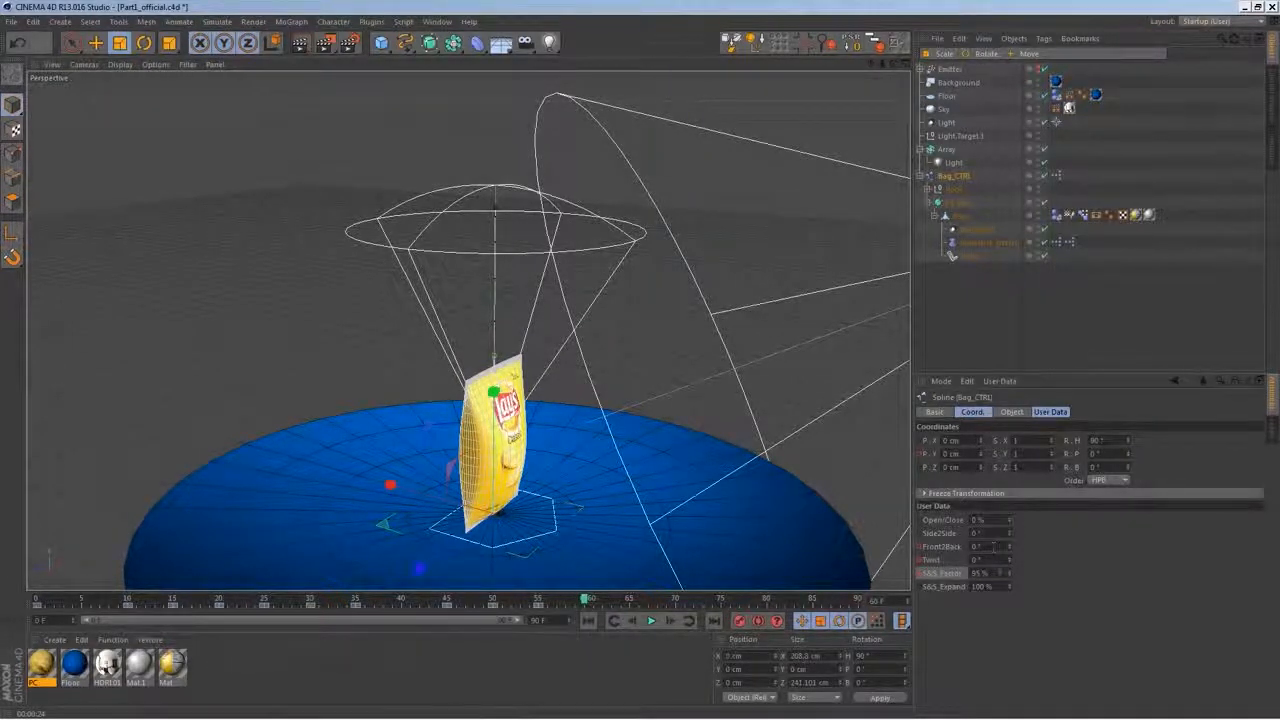
click(998, 573)
text(10)
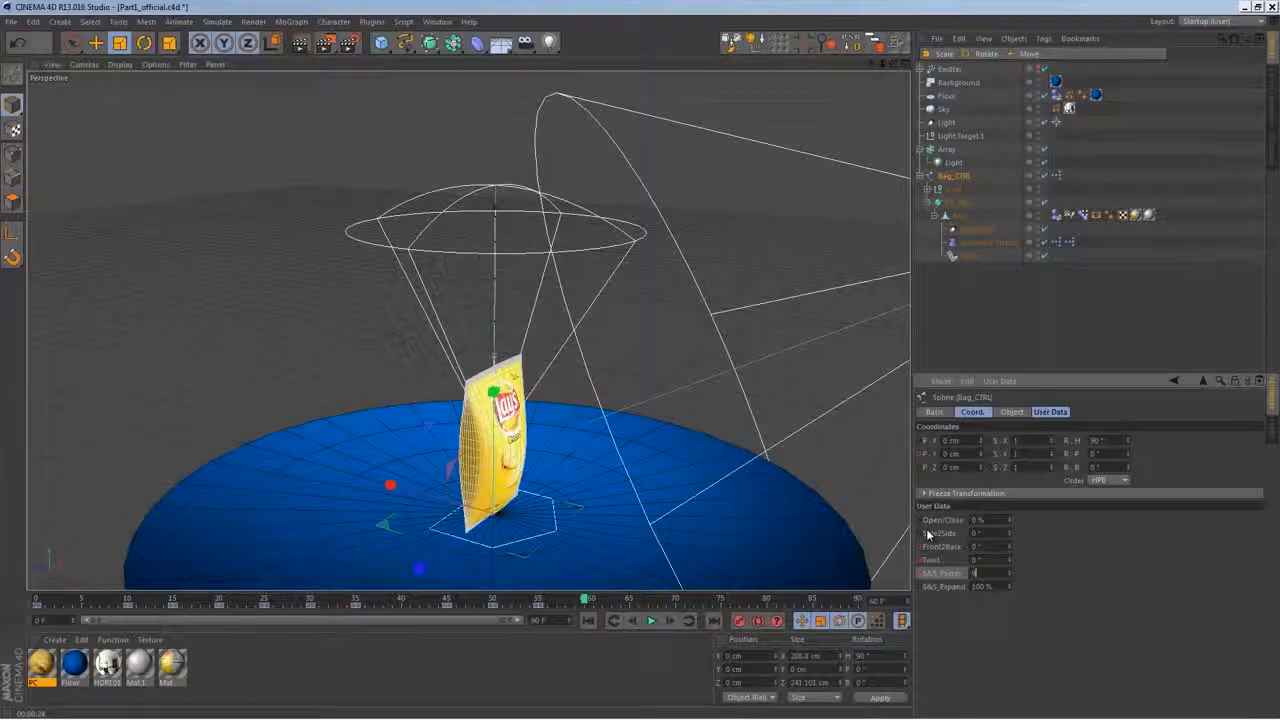
key(Return)
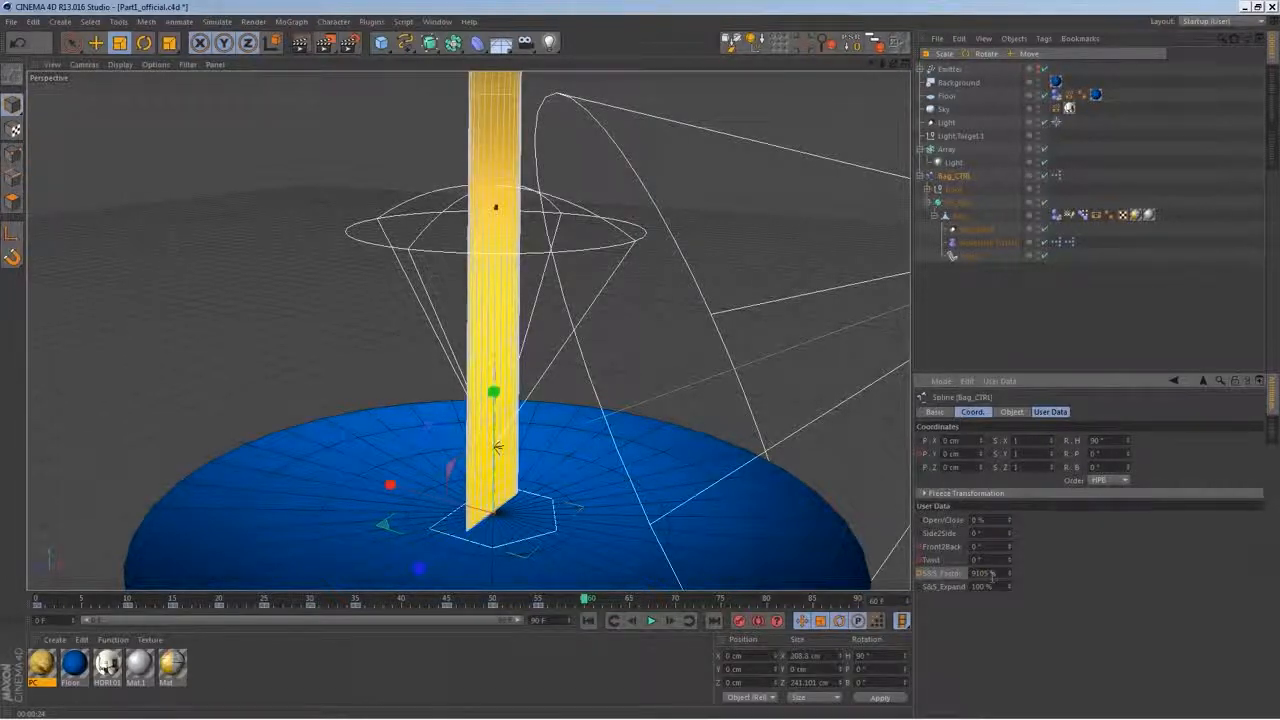
key(Return)
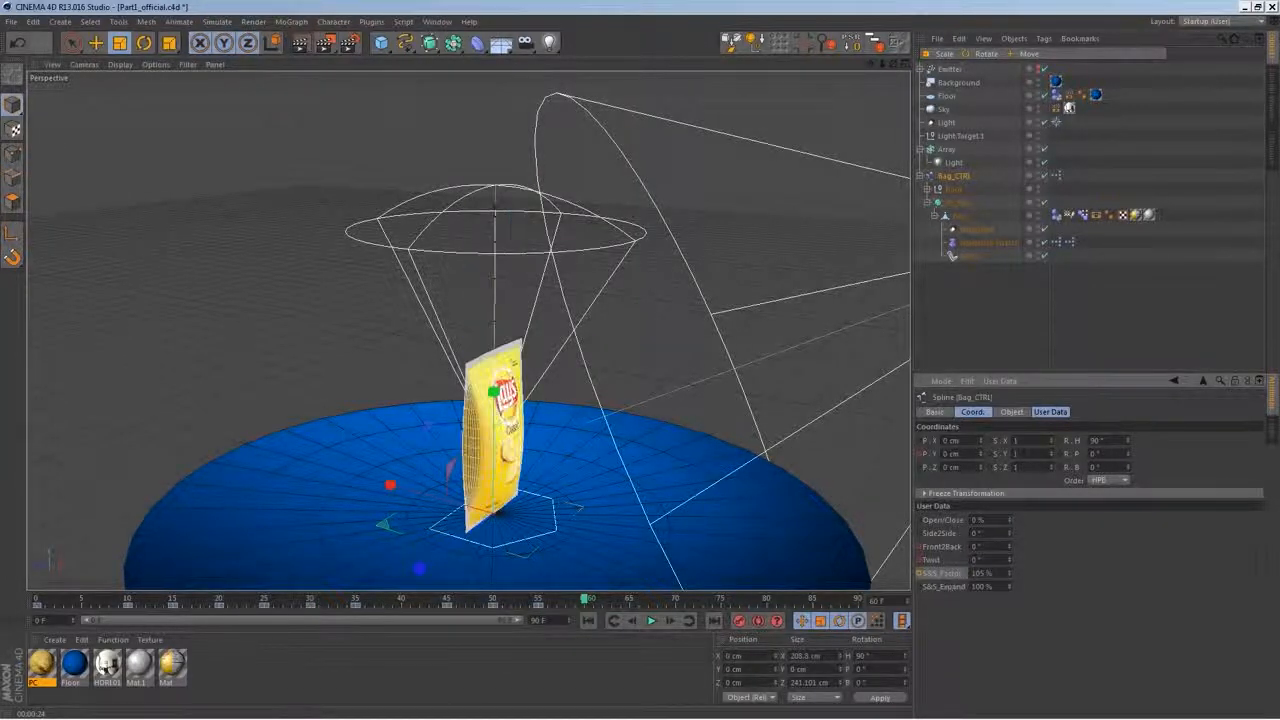
ctrl+click(919, 574)
Keyframe Bag_CTRL's S&S_Factor at 100% on frame 65 and play the animation from the first frame
drag(586, 601, 629, 600)
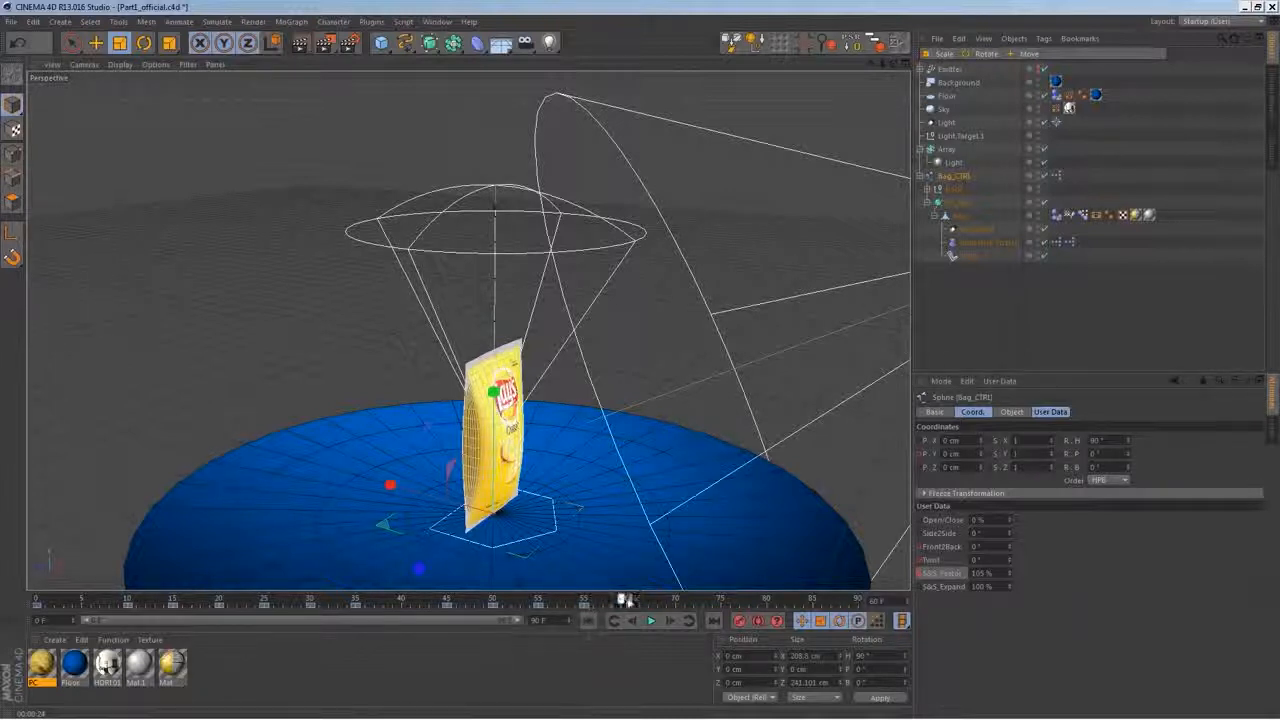
drag(995, 574, 924, 536)
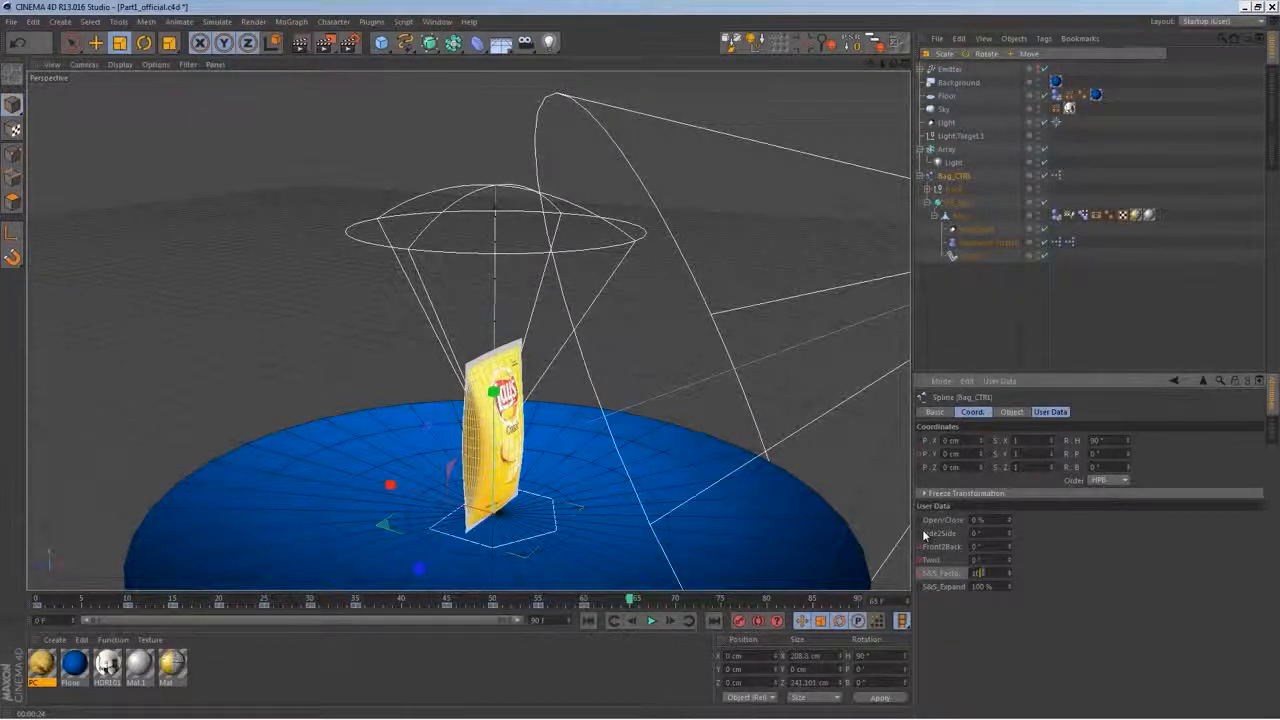
text(100)
key(Return)
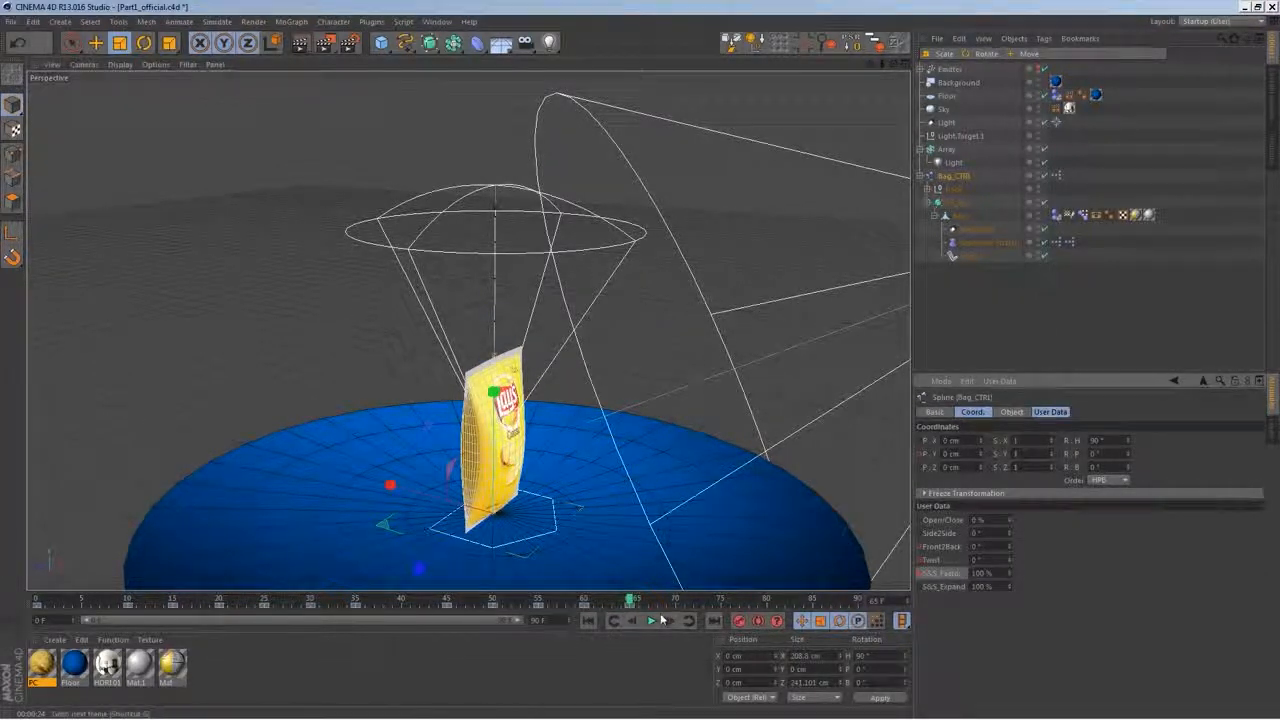
click(588, 620)
click(651, 620)
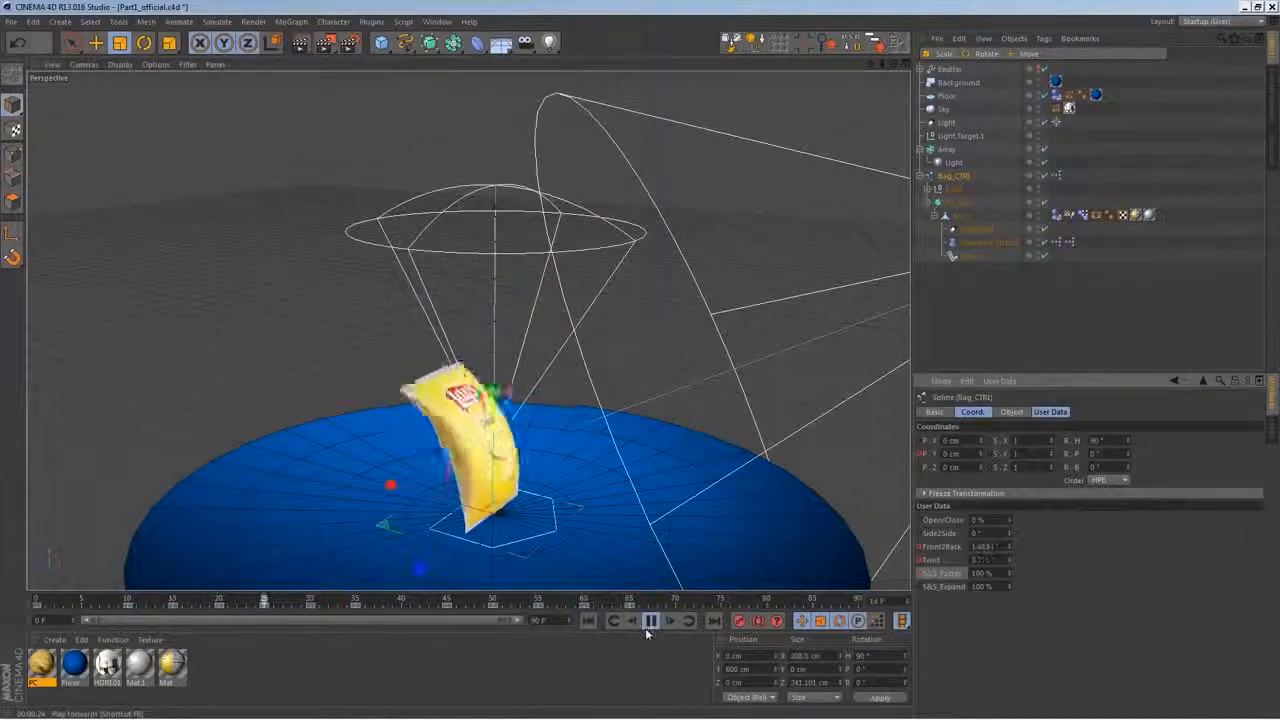
click(651, 620)
Keyframe Bag_CTRL's Open/Close at 0% on frame 45 and at 100% on frame 50
drag(519, 605, 397, 612)
drag(436, 606, 447, 608)
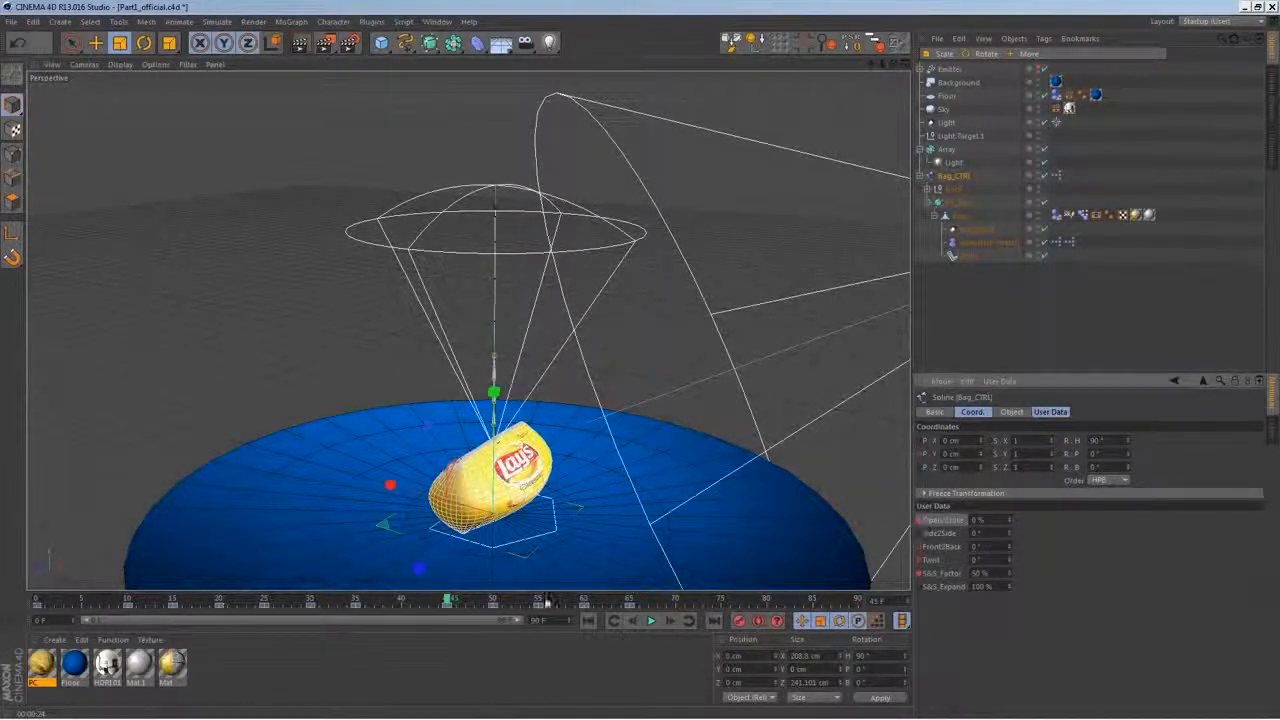
drag(450, 600, 494, 603)
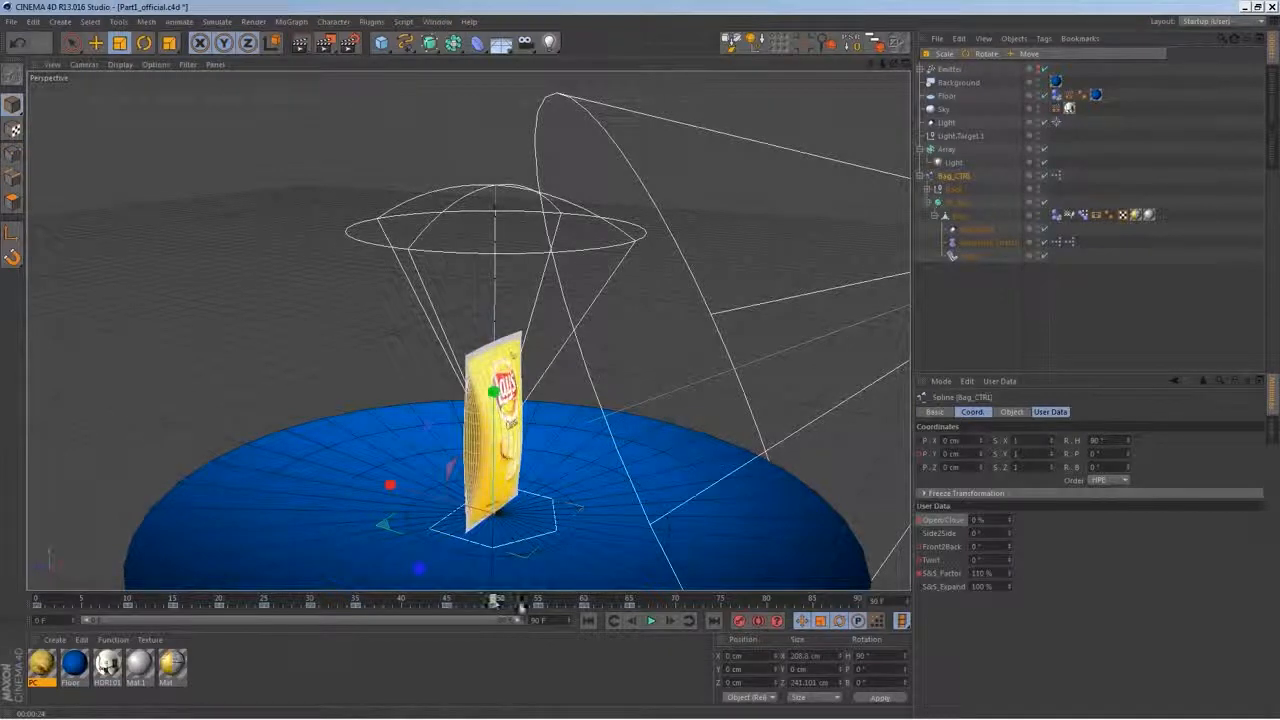
drag(1005, 519, 1046, 362)
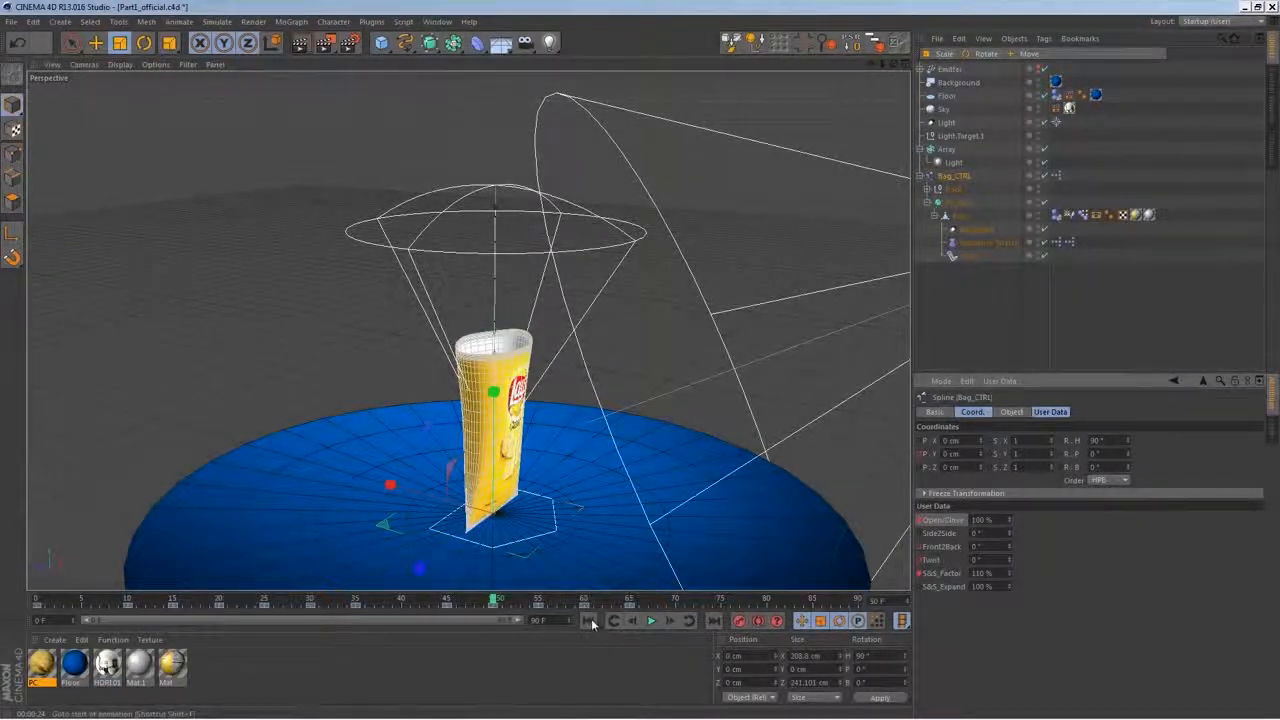
Play the bag opening and keyframe Bag_CTRL's Open/Close at 100% on frame 65 to hold it open
click(650, 621)
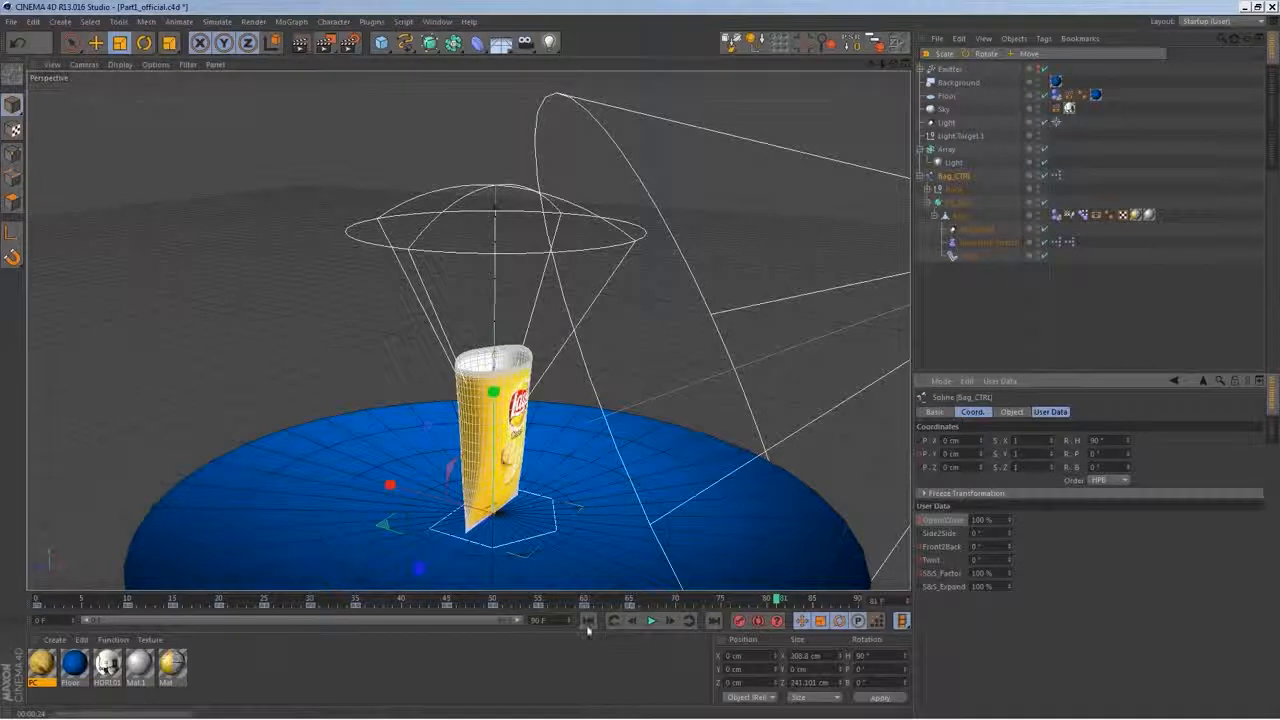
drag(600, 603, 548, 600)
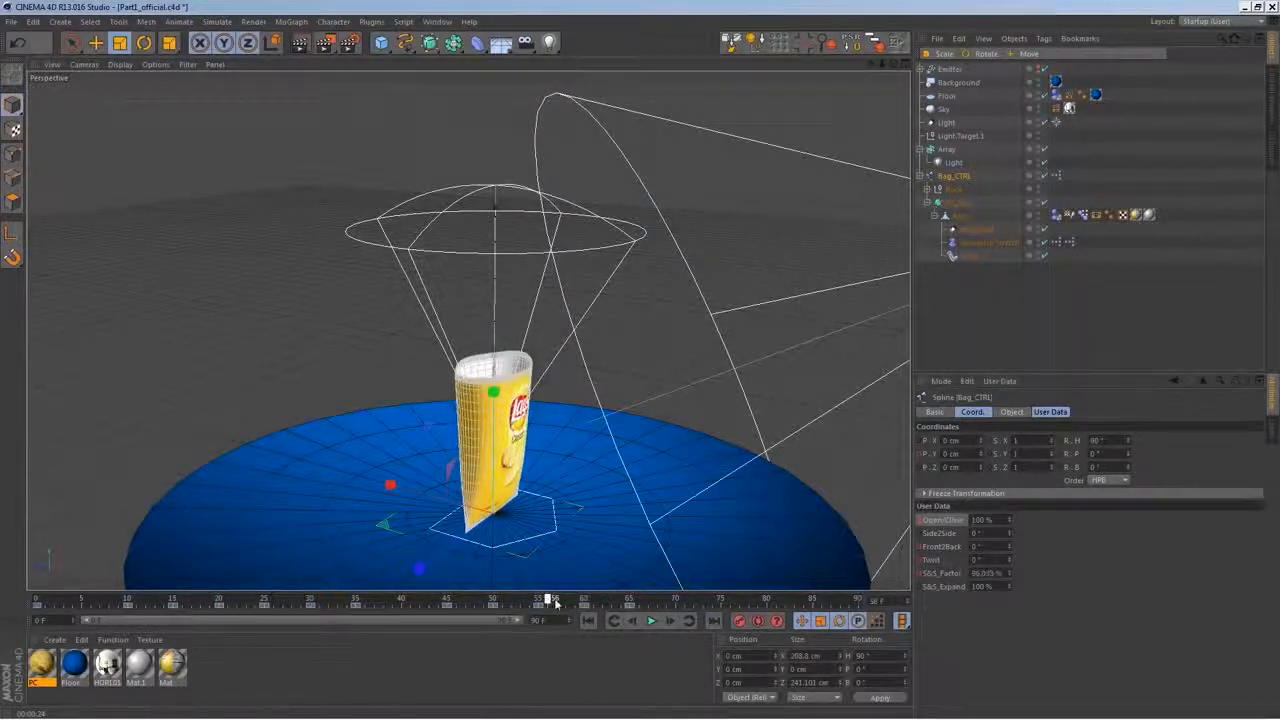
drag(635, 605, 631, 605)
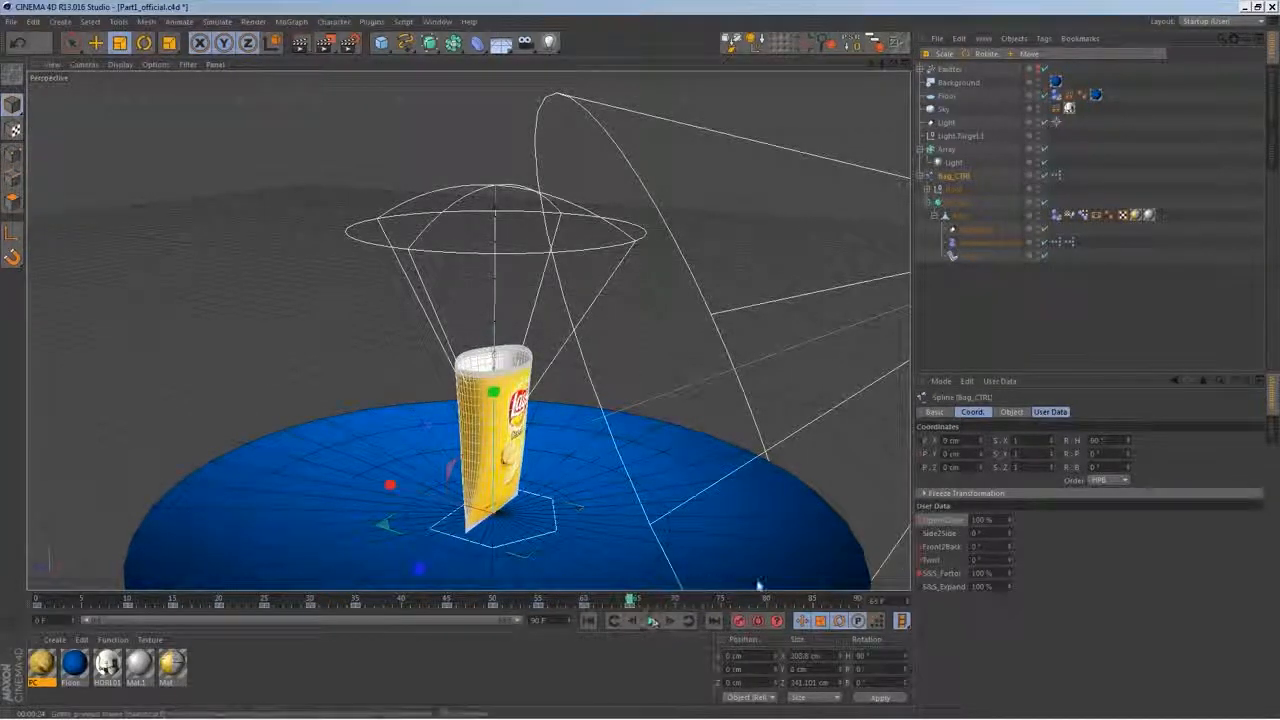
ctrl+click(920, 523)
Keyframe Bag_CTRL's Open/Close at 0% on frame 70 and play the animation
drag(650, 602, 677, 604)
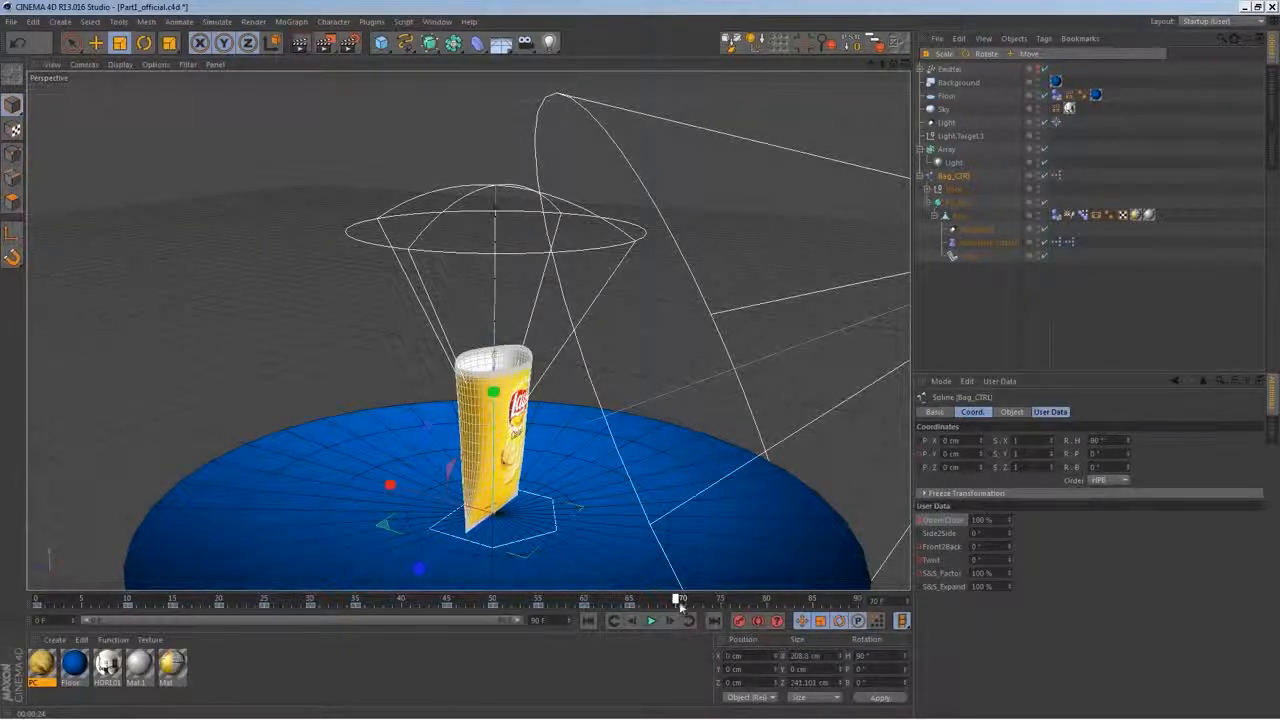
double_click(1008, 521)
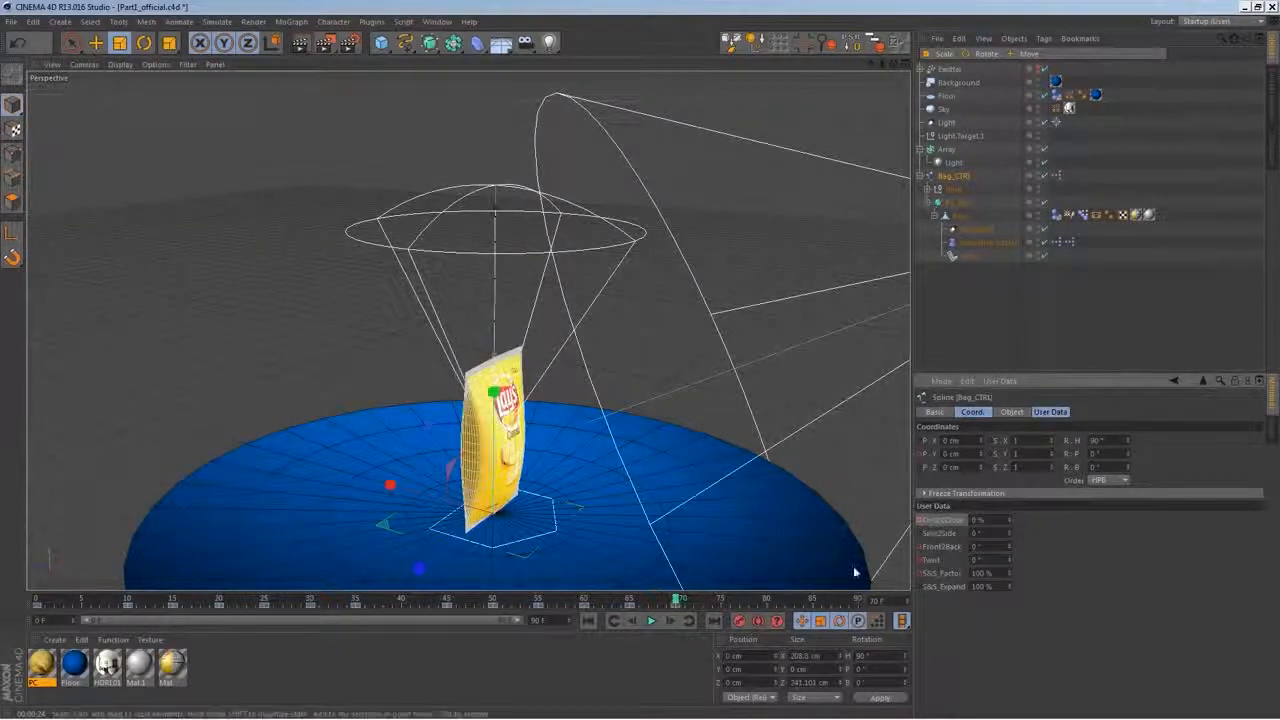
click(650, 621)
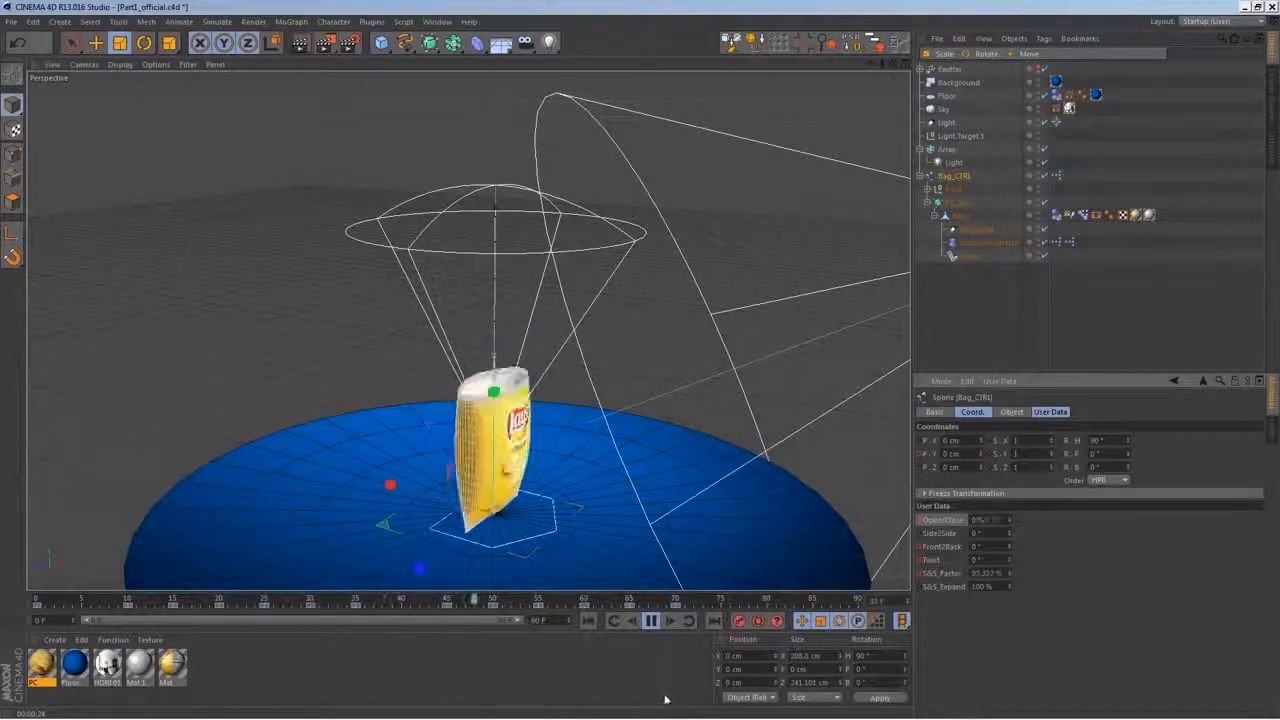
Stop playback, return the animation to frame 45 and enable the Emitter object
click(653, 624)
drag(659, 602, 538, 608)
alt+right_drag(568, 488, 611, 409)
alt+drag(611, 409, 571, 484)
drag(538, 600, 450, 605)
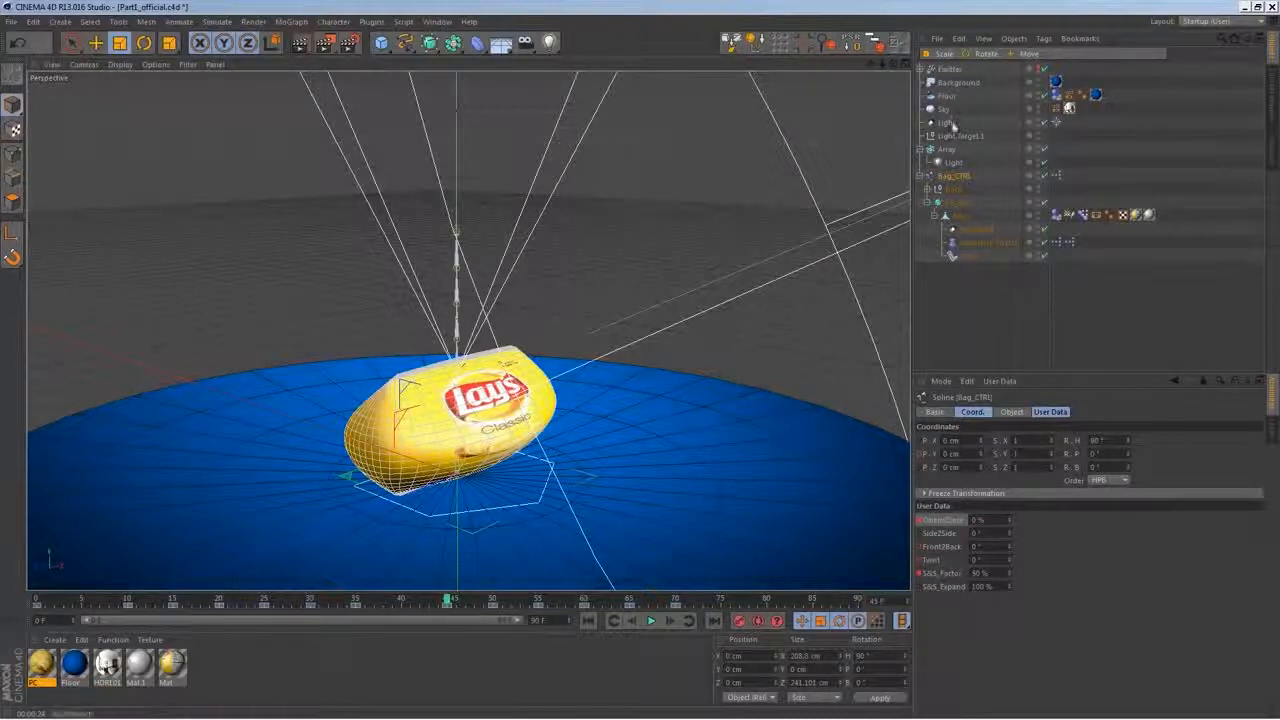
click(948, 70)
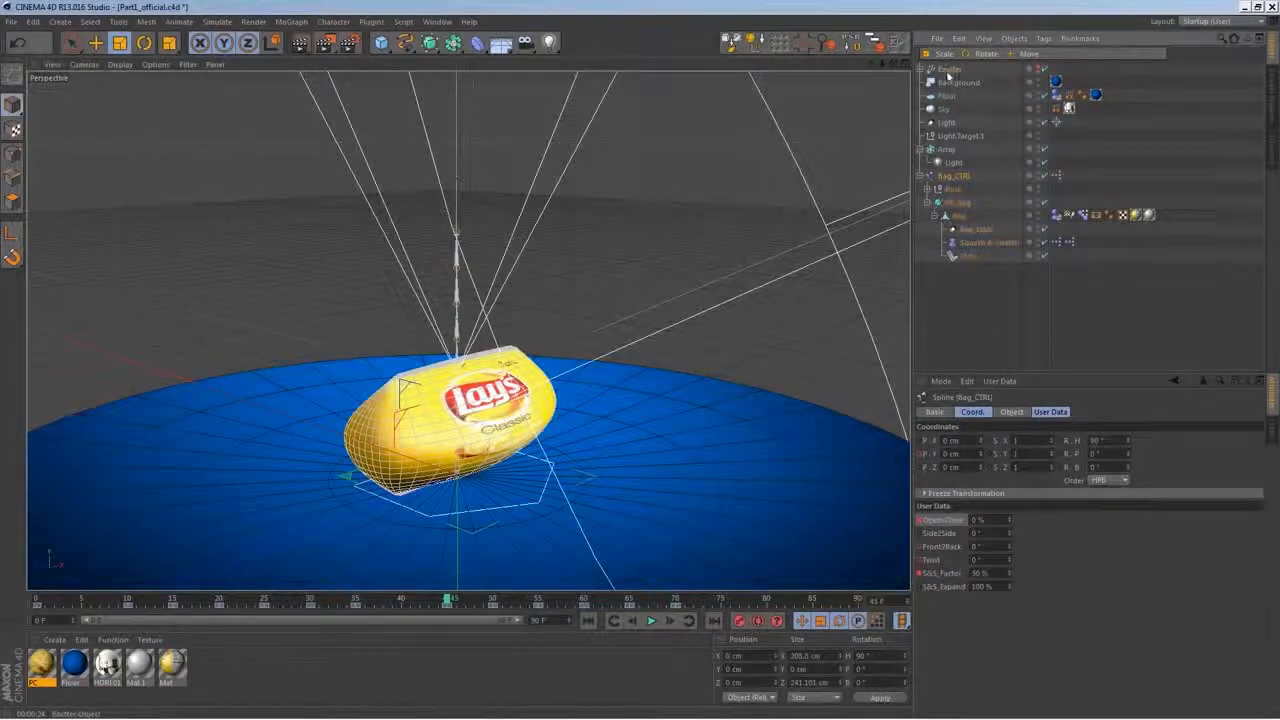
click(1042, 71)
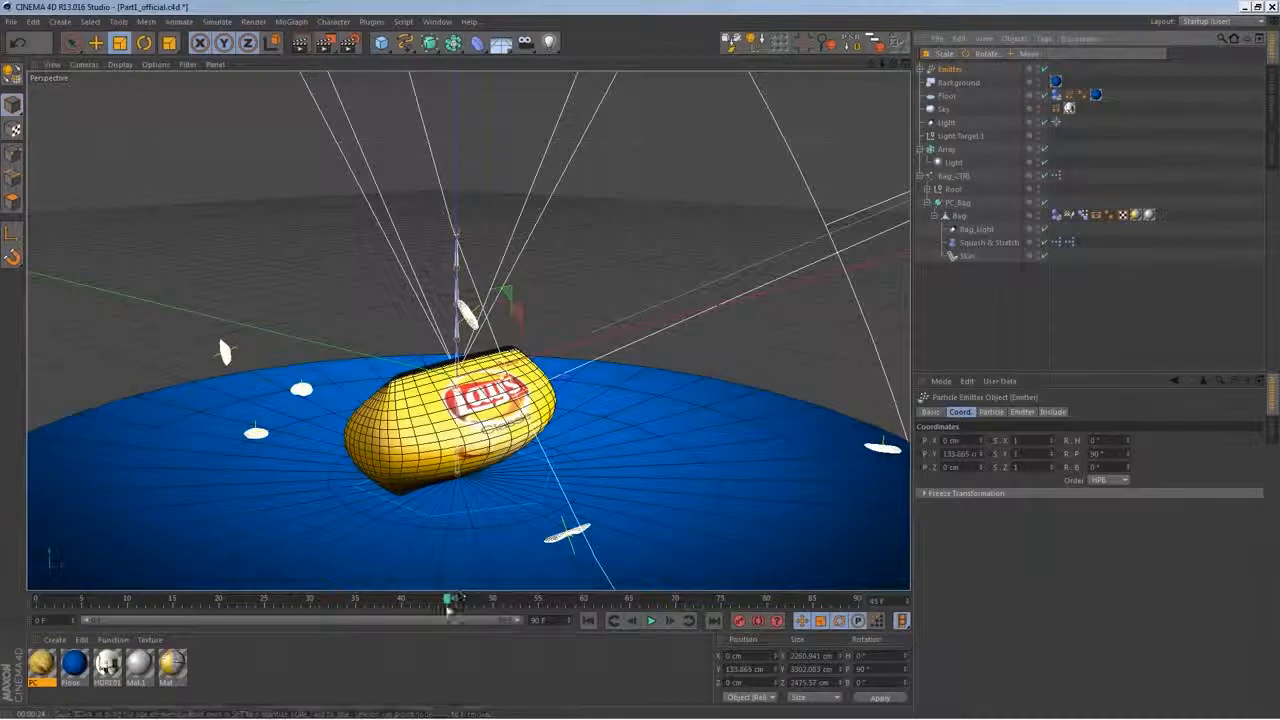
Set the Emitter's Start Emission to frame 48 and play the animation from the first frame
click(990, 412)
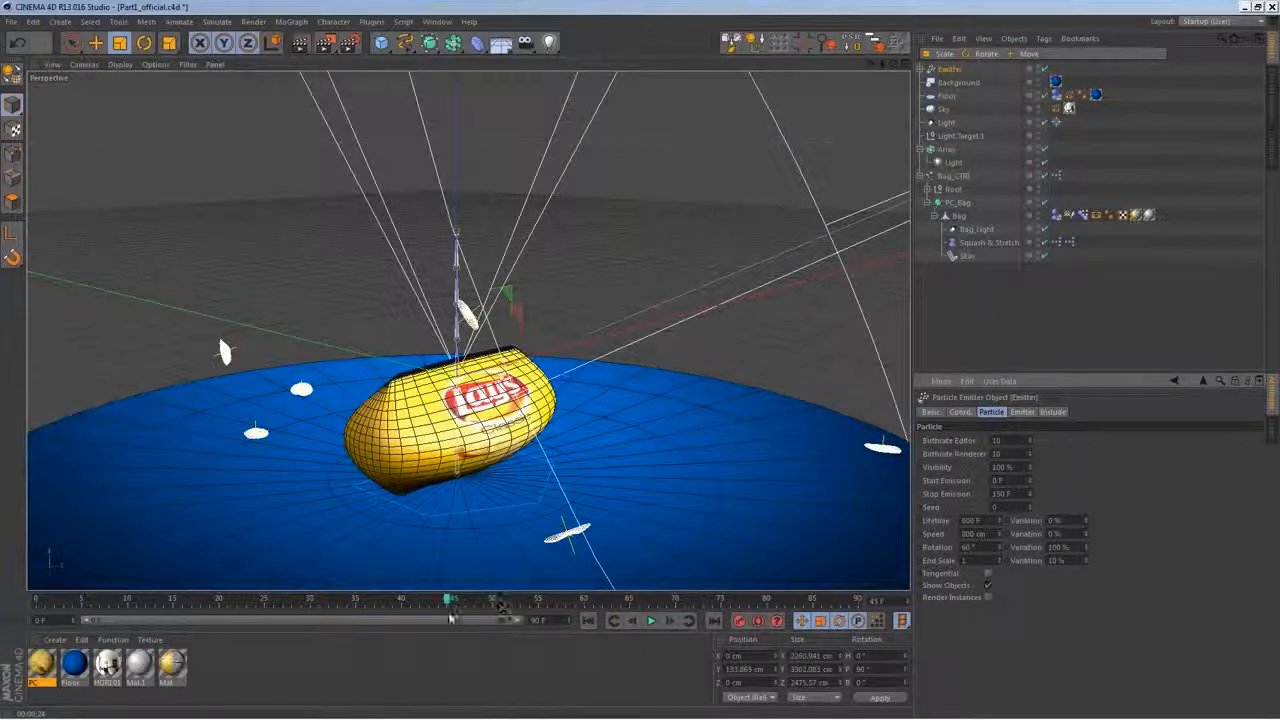
drag(447, 603, 482, 612)
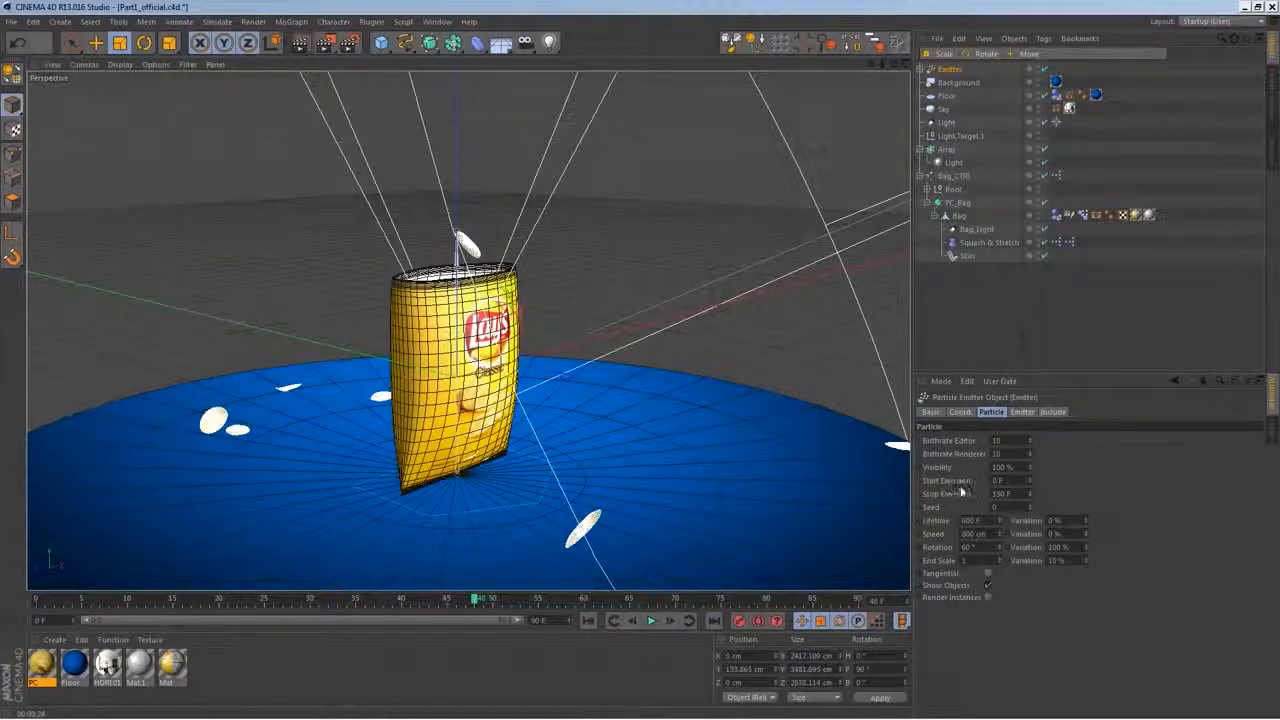
drag(1012, 484, 981, 496)
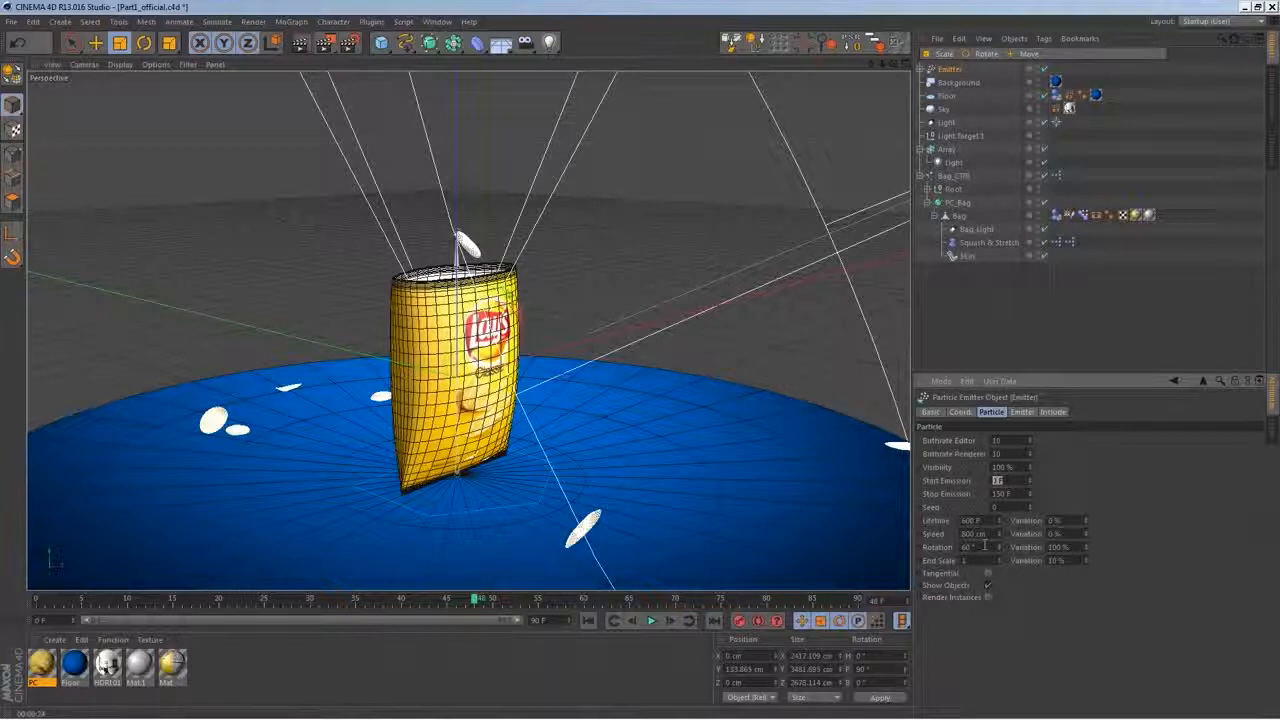
text(48)
key(Return)
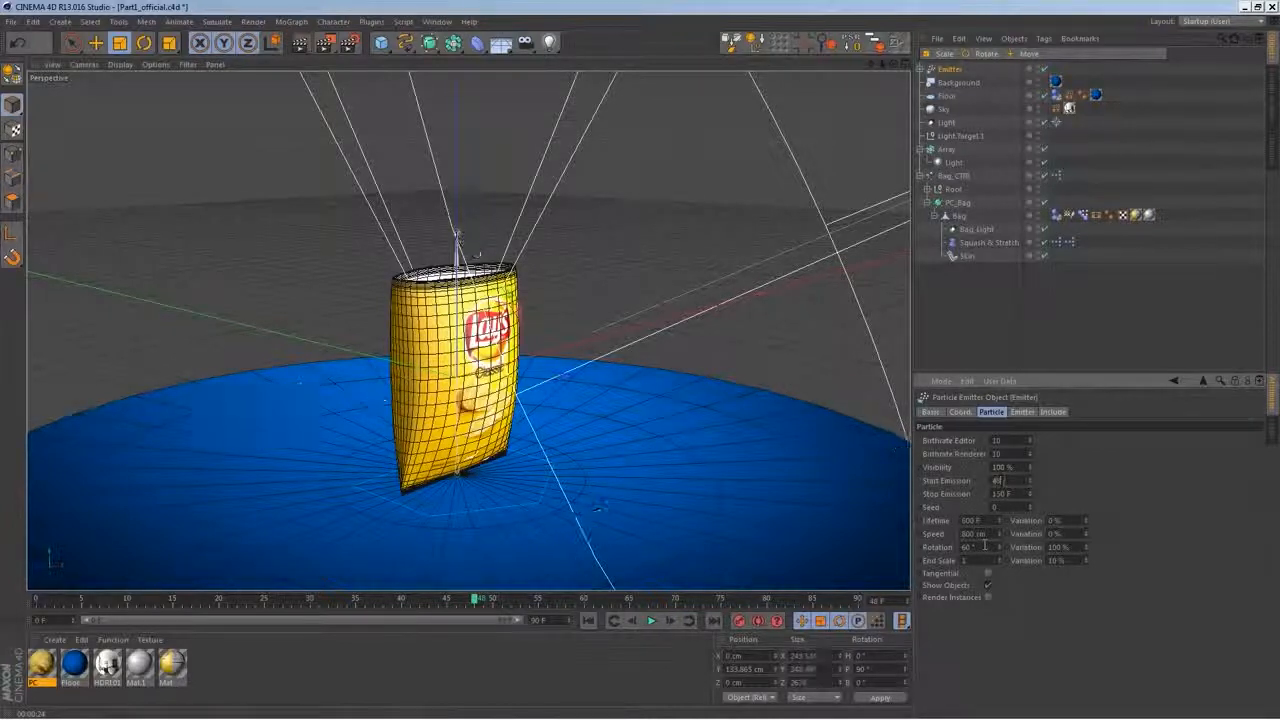
click(588, 620)
click(651, 620)
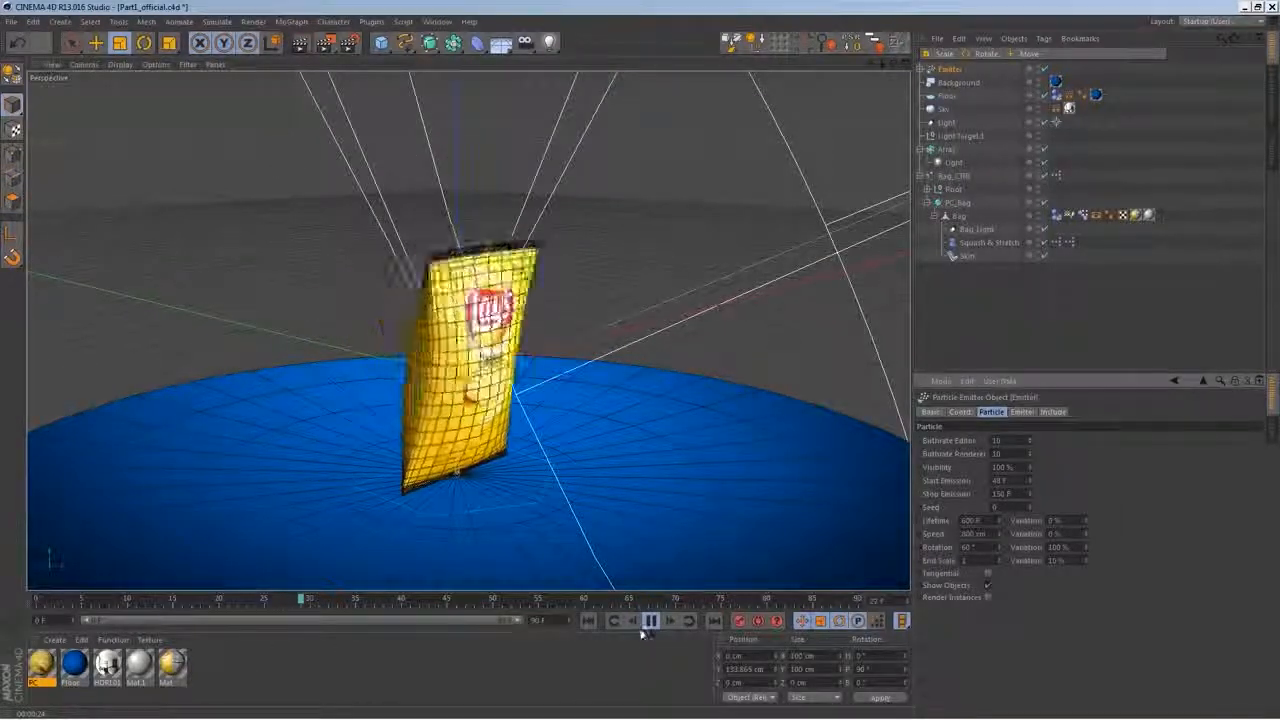
click(651, 621)
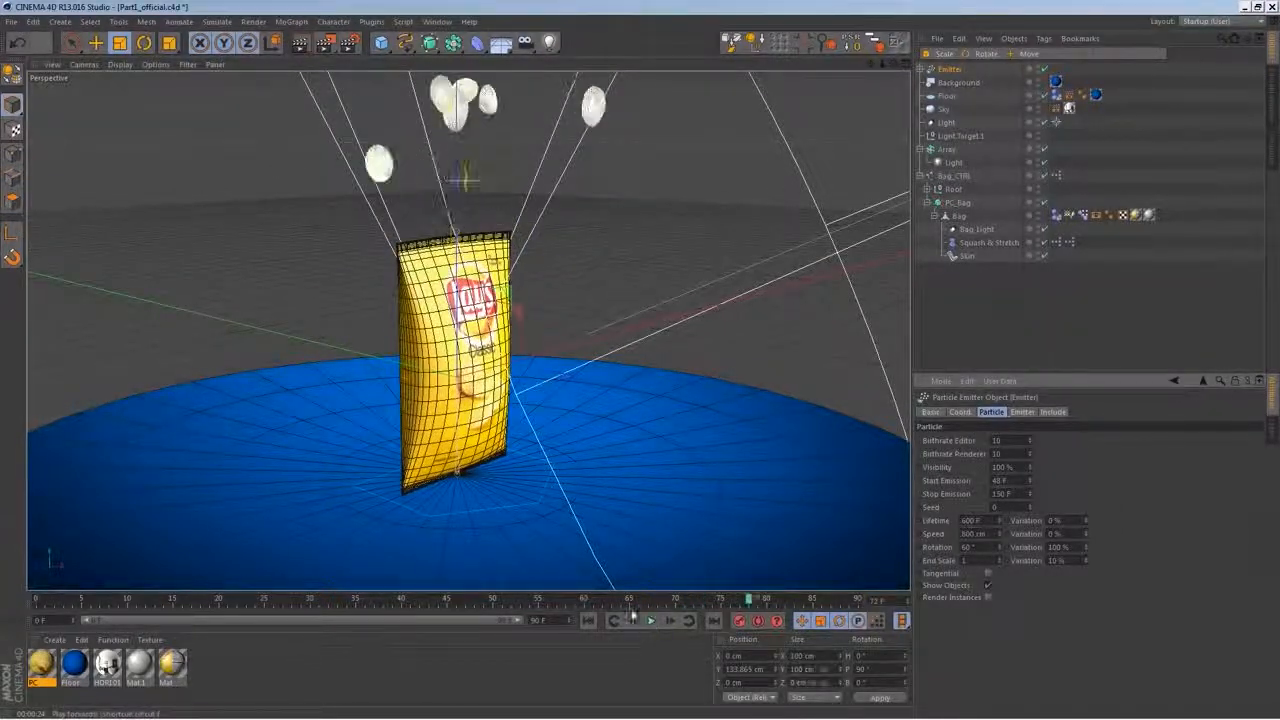
Set the Emitter's Stop Emission to frame 68 and play the animation to check when the chips shoot out
drag(533, 599, 660, 598)
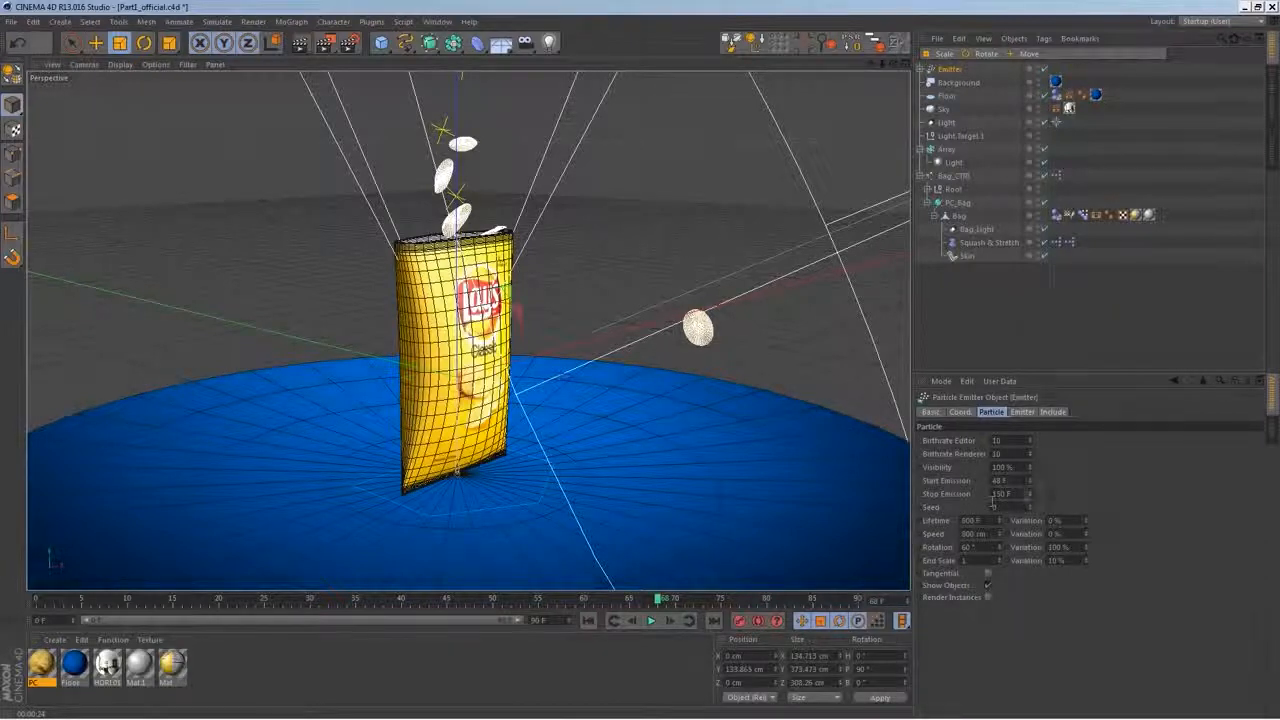
click(995, 495)
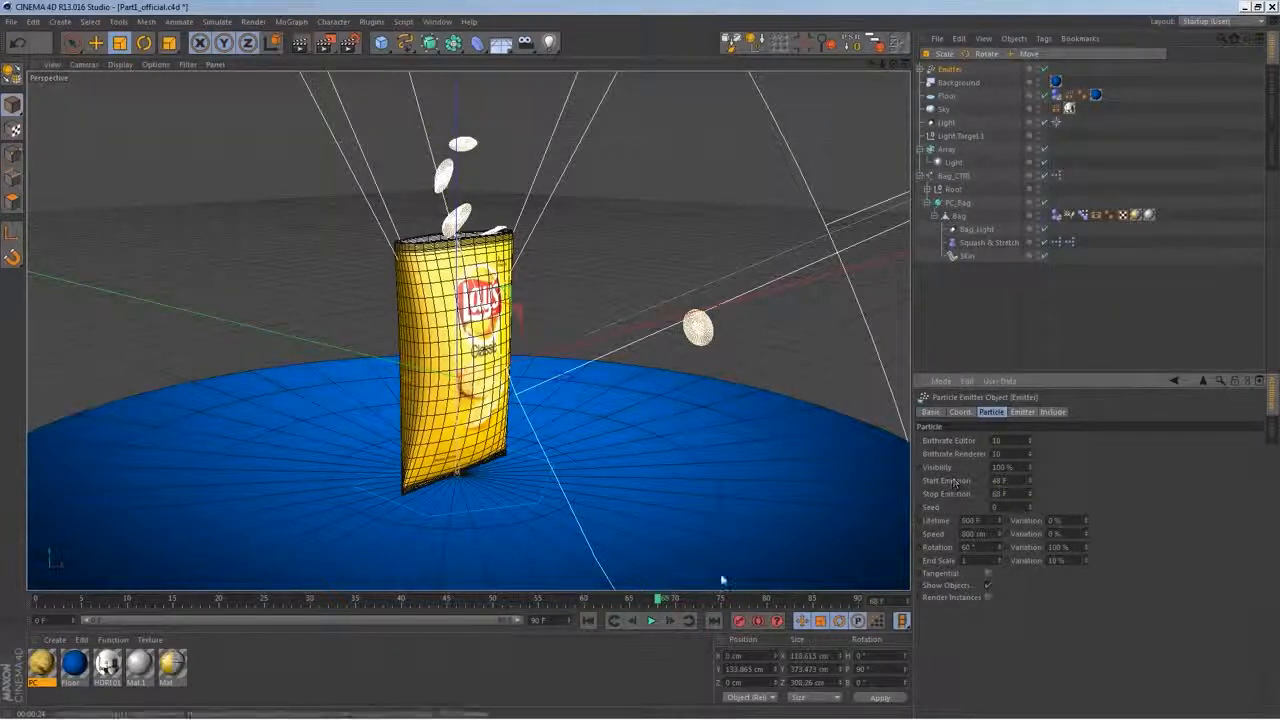
click(650, 621)
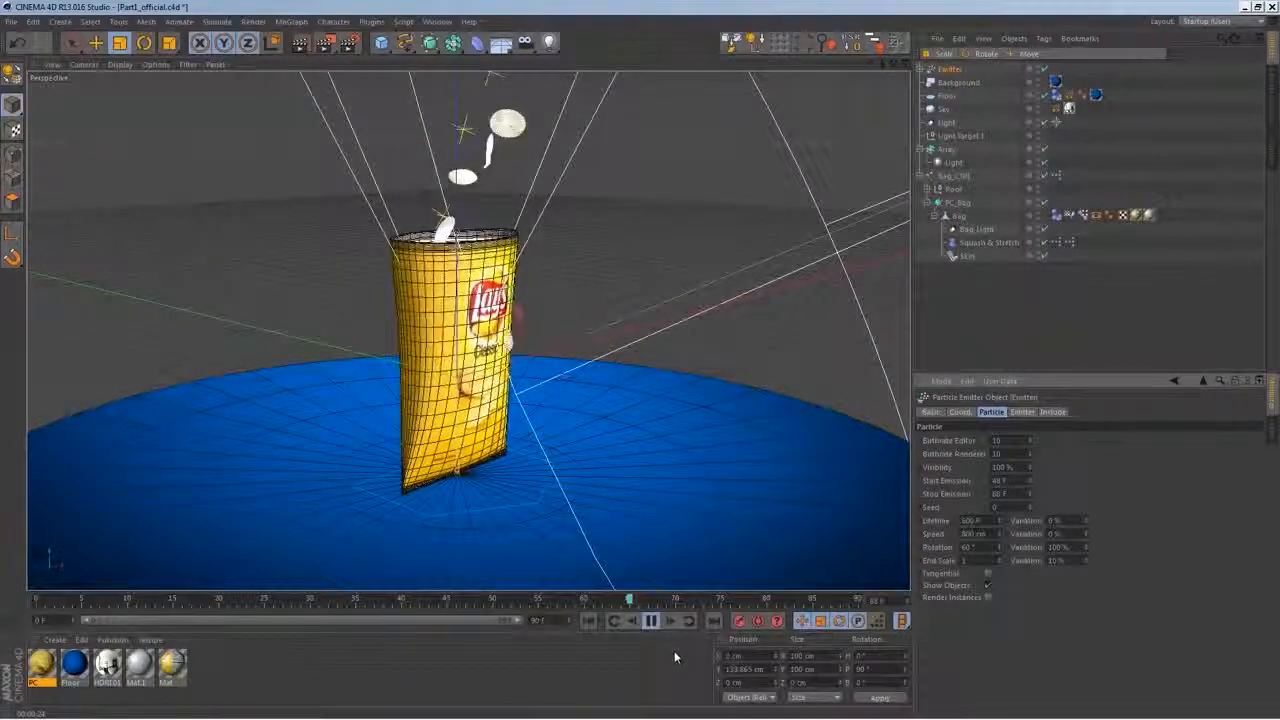
click(650, 621)
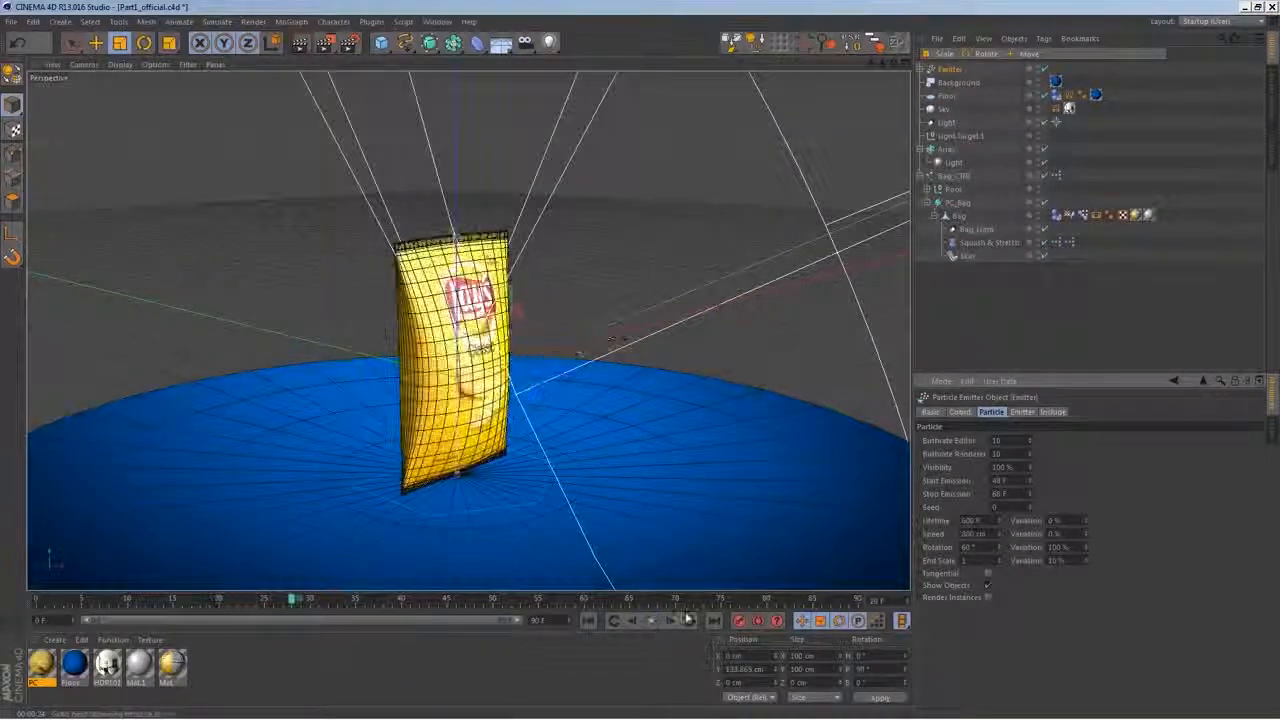
Set the Emitter's Start Emission to frame 46 and play the animation
text(46)
key(Return)
click(650, 621)
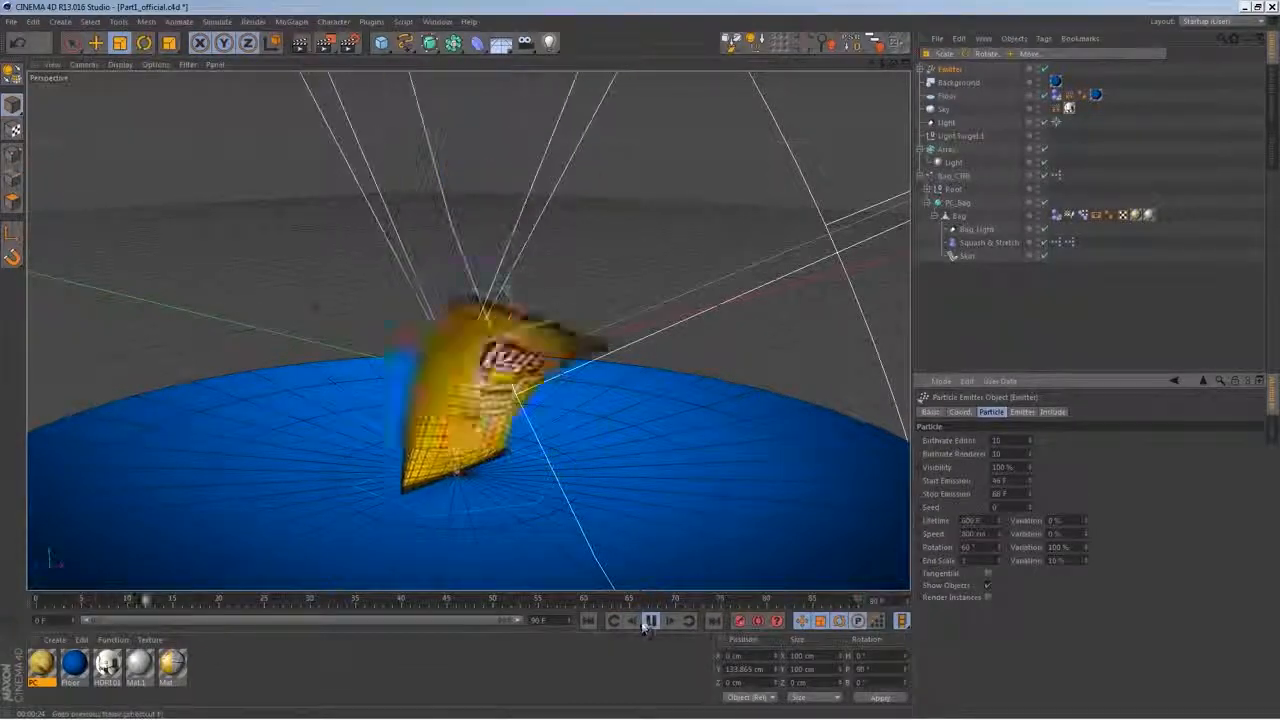
Set the Emitter's Birthrate Editor and Birthrate Renderer to 50, play the animation and return to frame 0
click(650, 621)
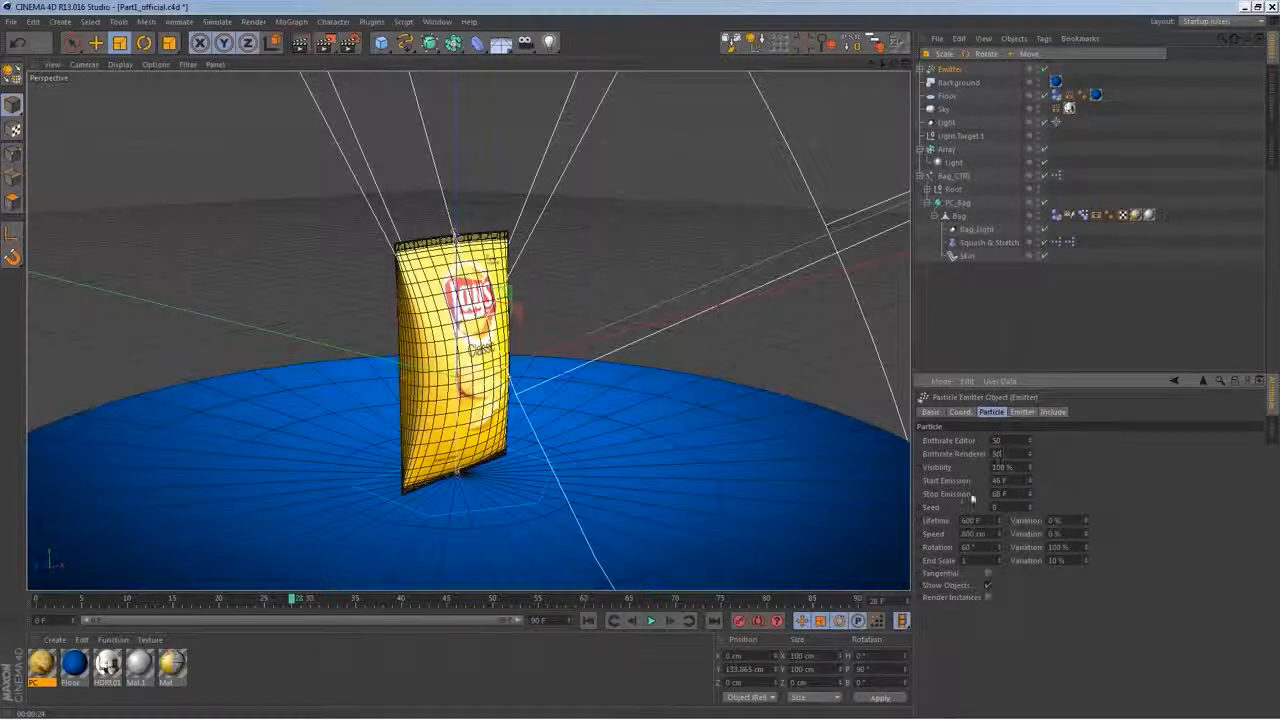
click(650, 621)
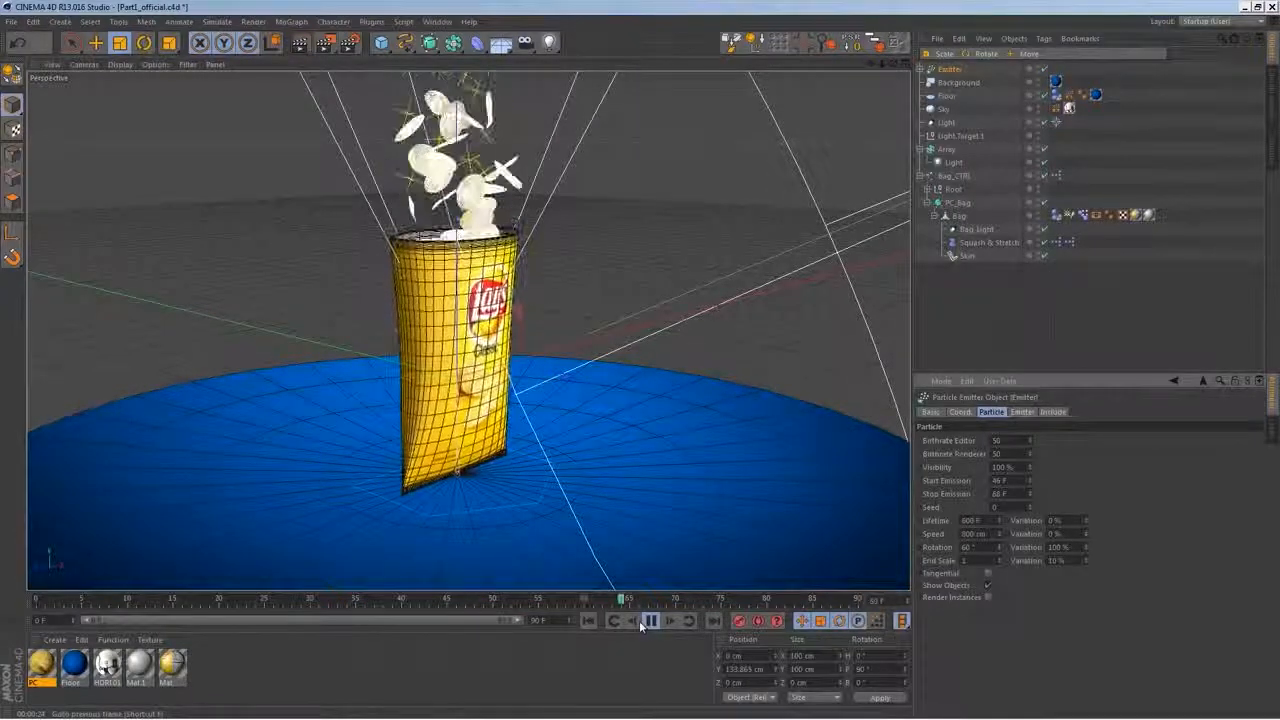
click(646, 622)
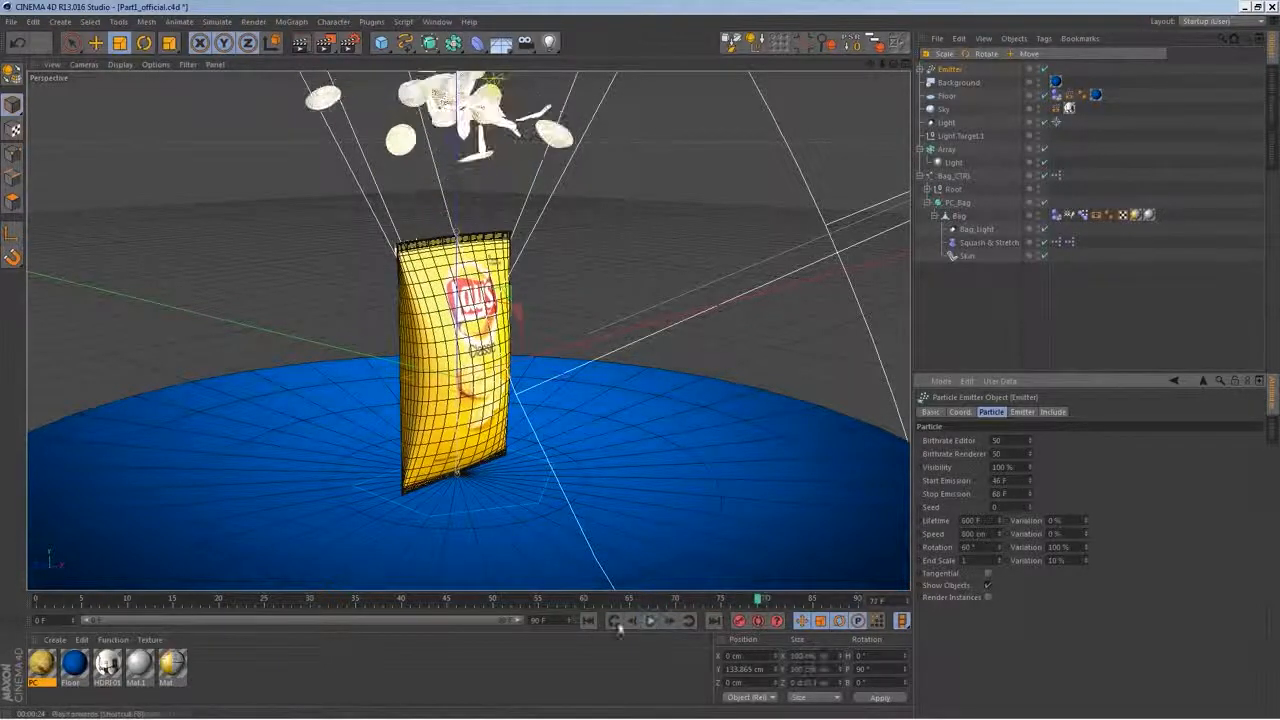
click(613, 624)
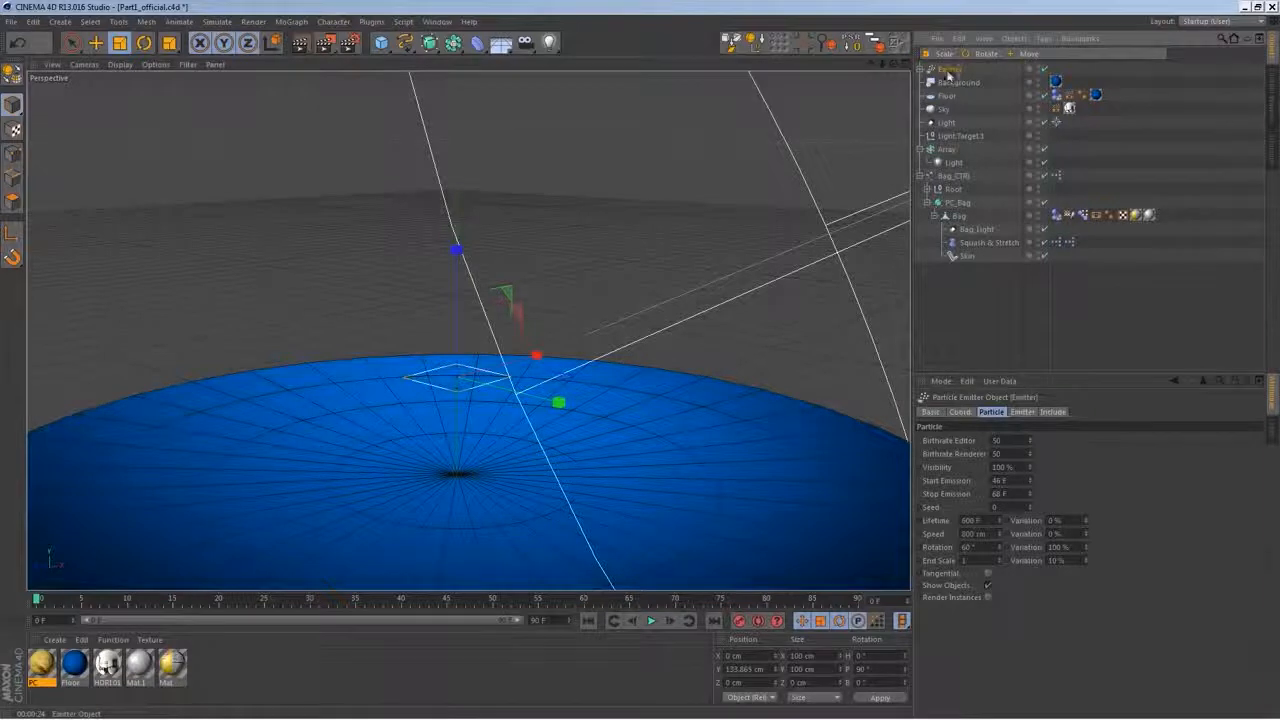
Reduce the Emitter's Y-Size to 41 cm and play the animation
click(1021, 412)
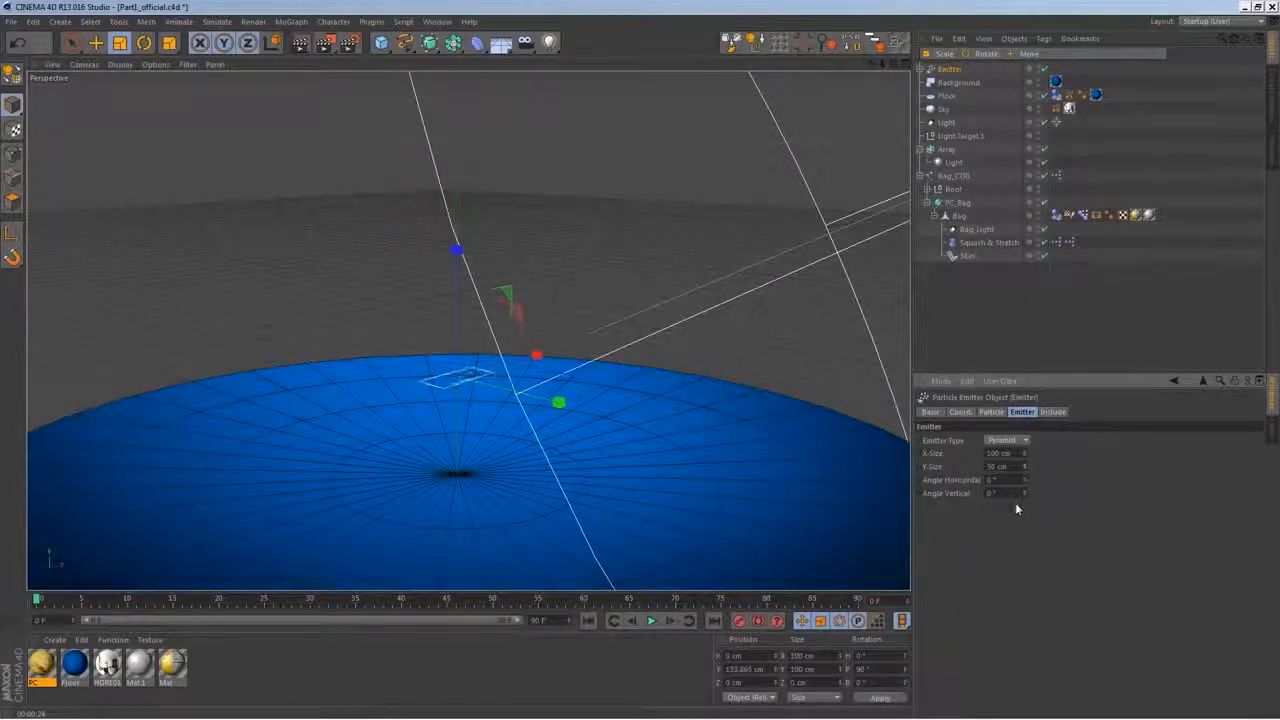
click(650, 621)
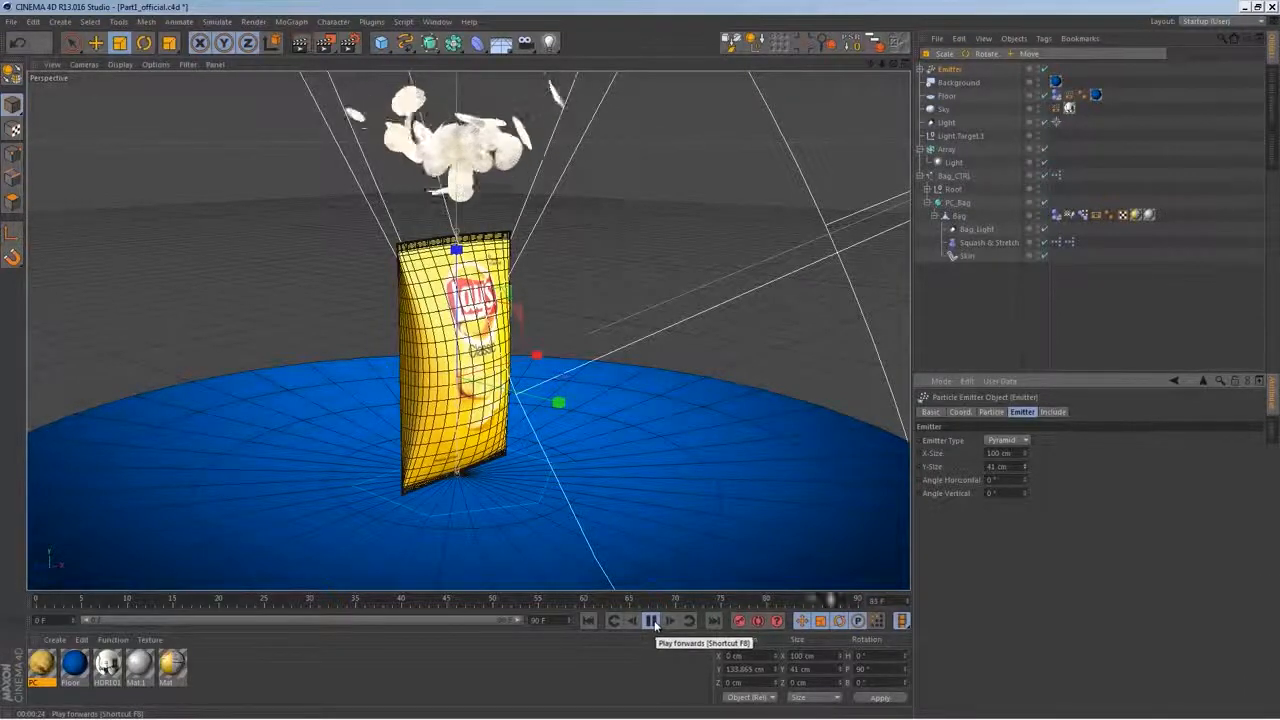
click(652, 621)
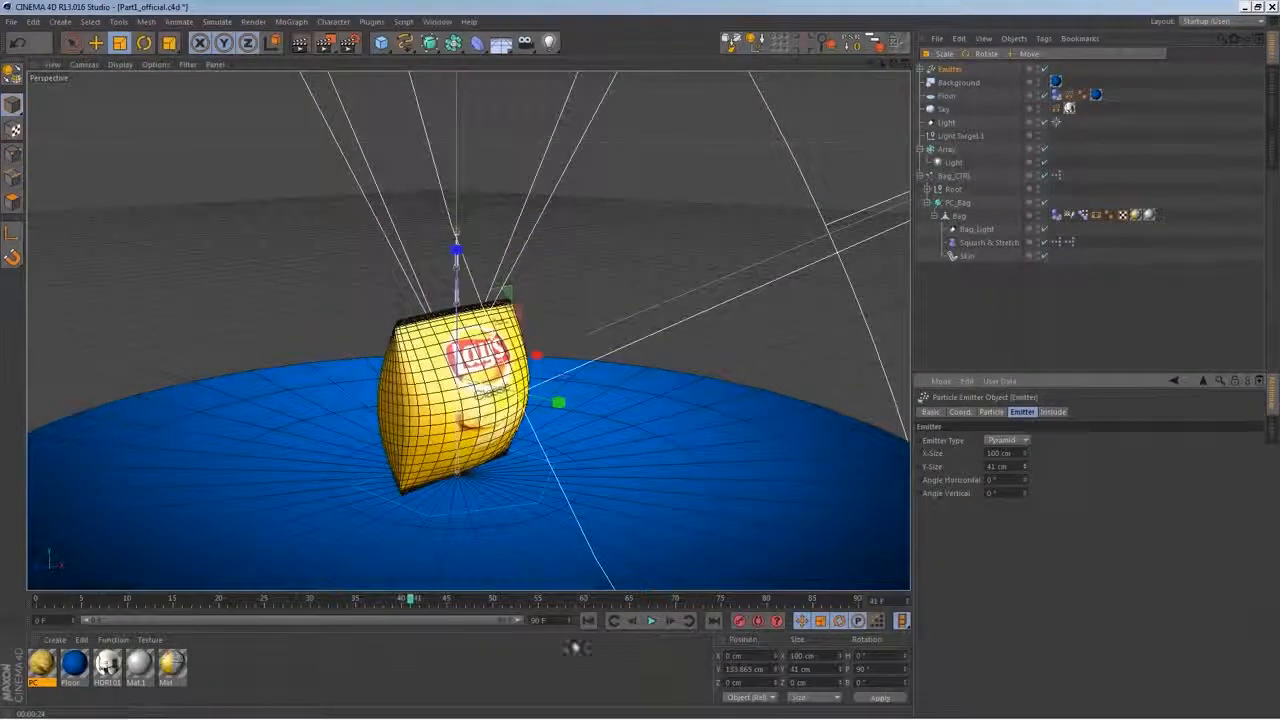
Extend the timeline to 200 frames and play from the first frame to watch the chips land on the floor
drag(482, 619, 522, 621)
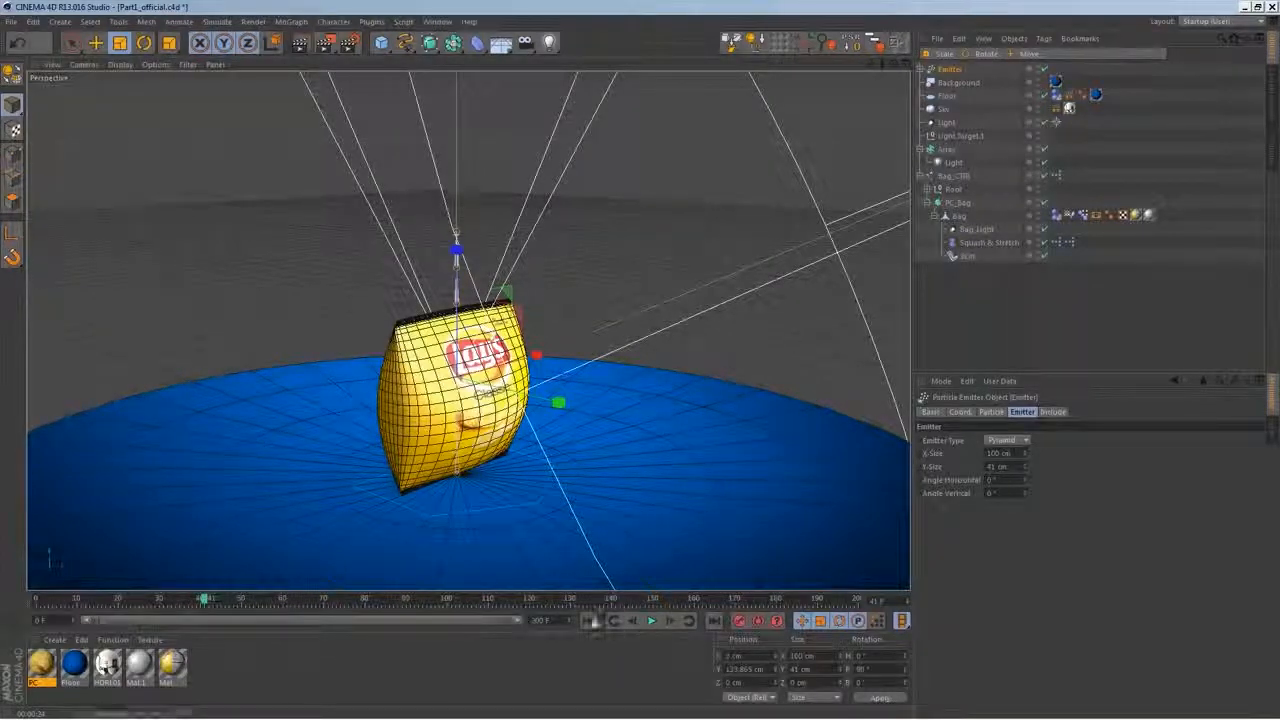
click(590, 621)
click(651, 621)
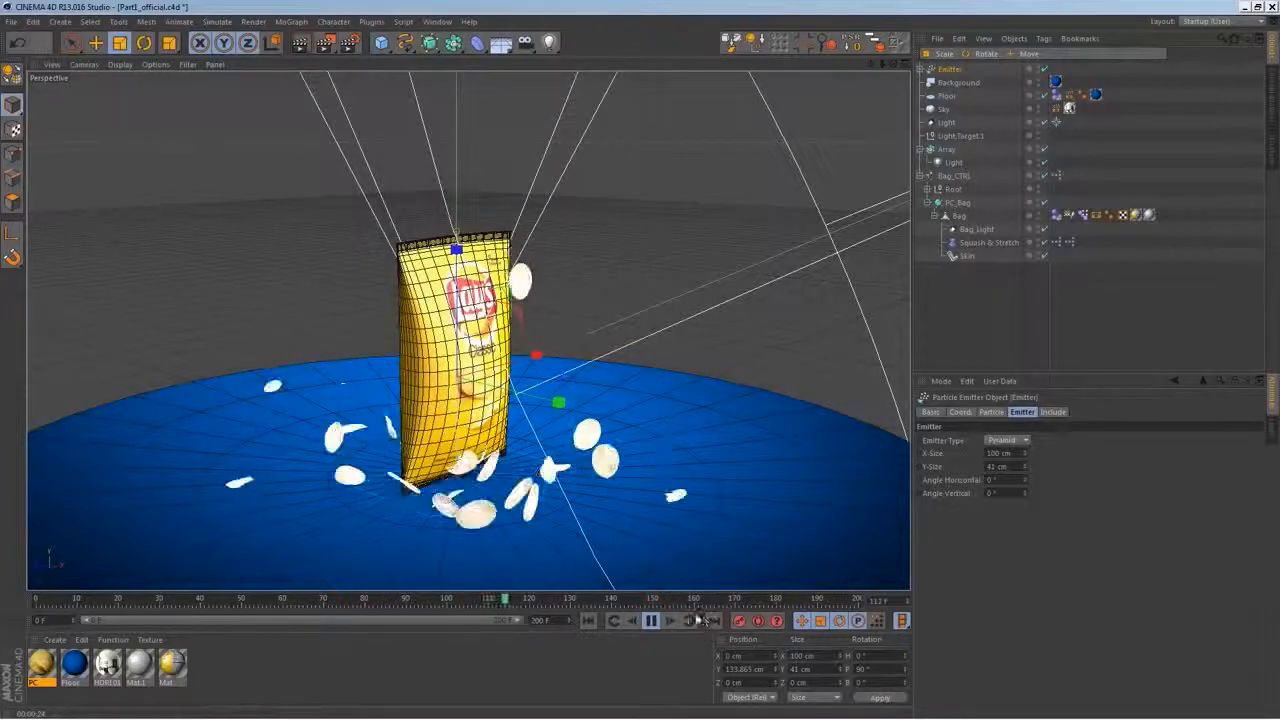
click(651, 621)
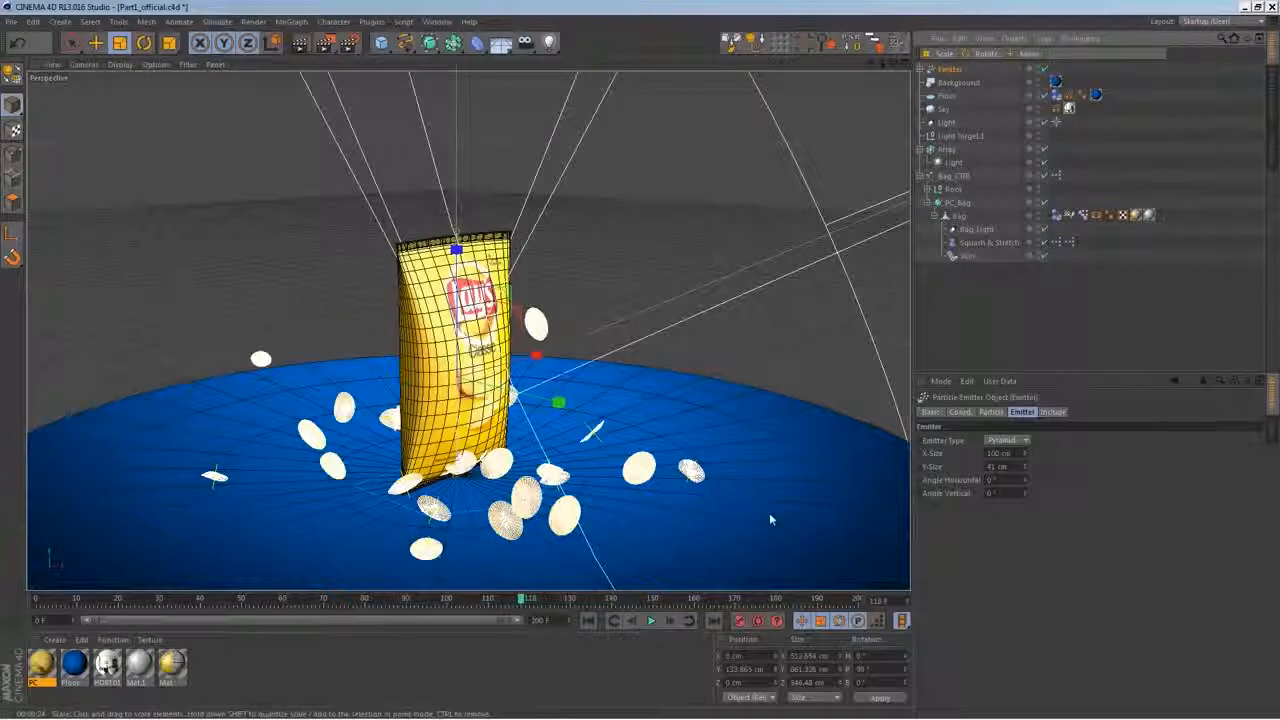
Set the collision Size Increment of the Bag's Dynamics Body tag to 8 cm and play the simulation
alt+right_drag(477, 487, 532, 420)
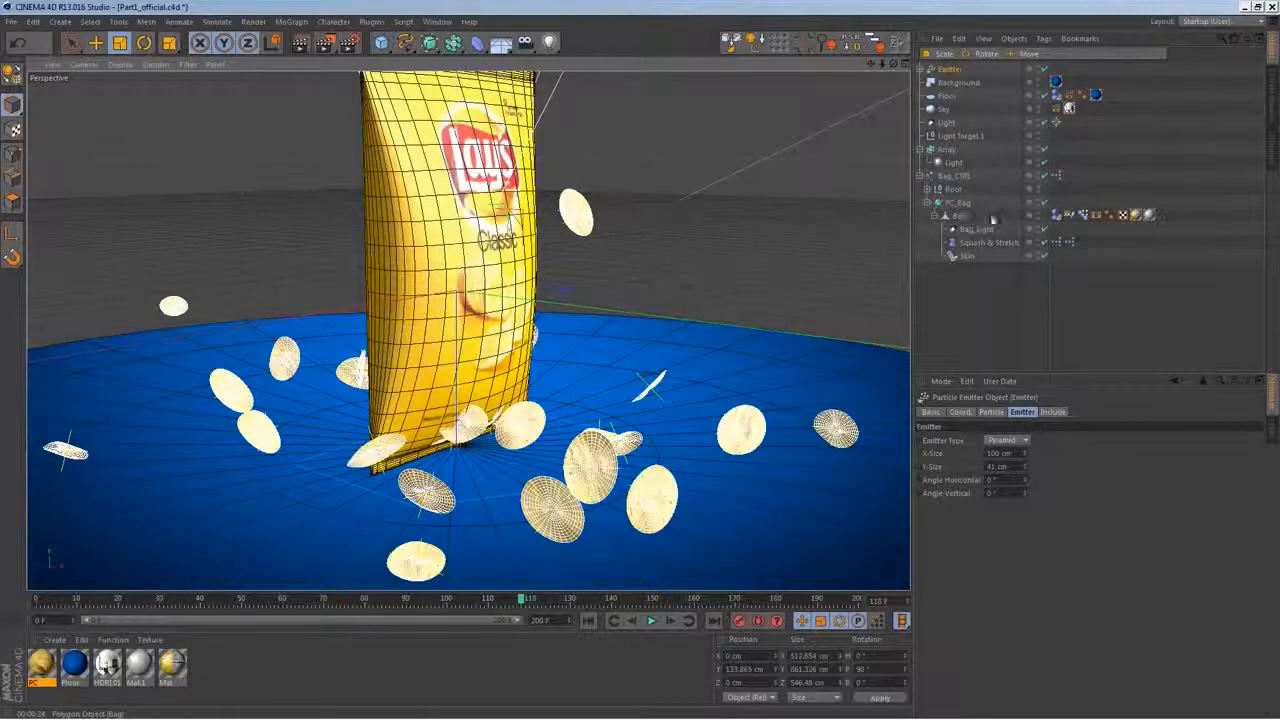
click(1055, 214)
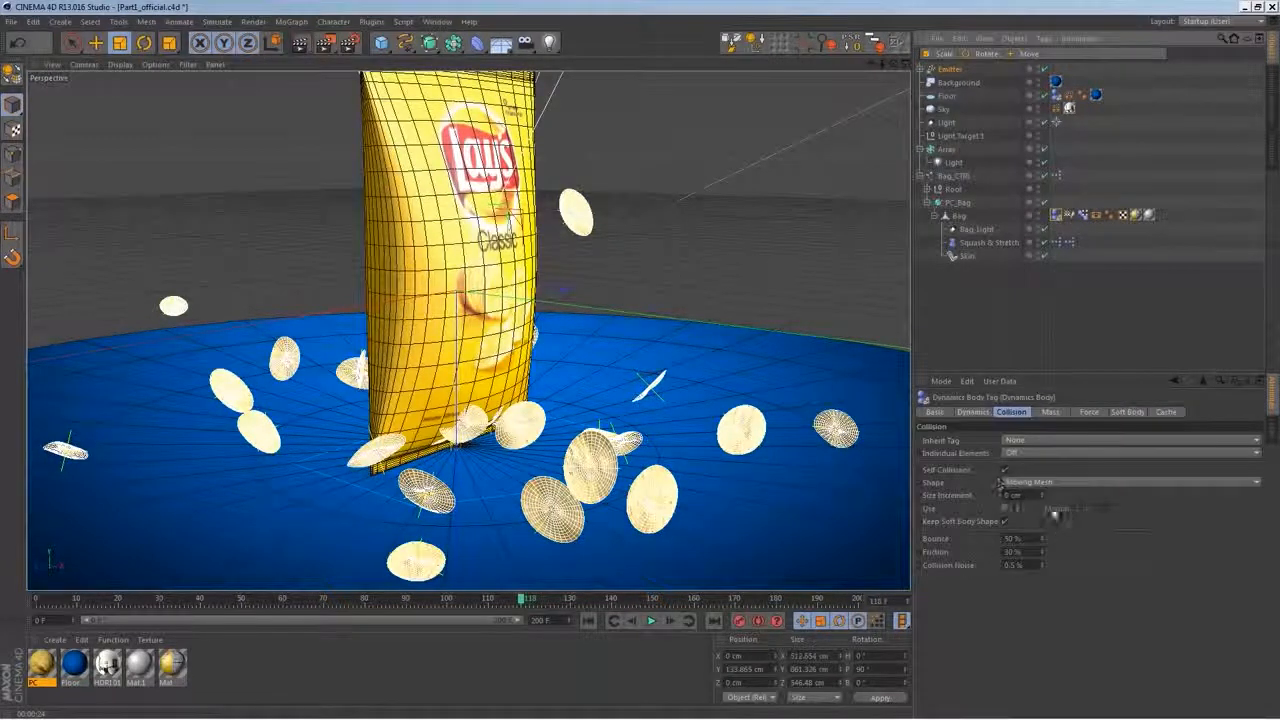
click(1043, 492)
click(1043, 492)
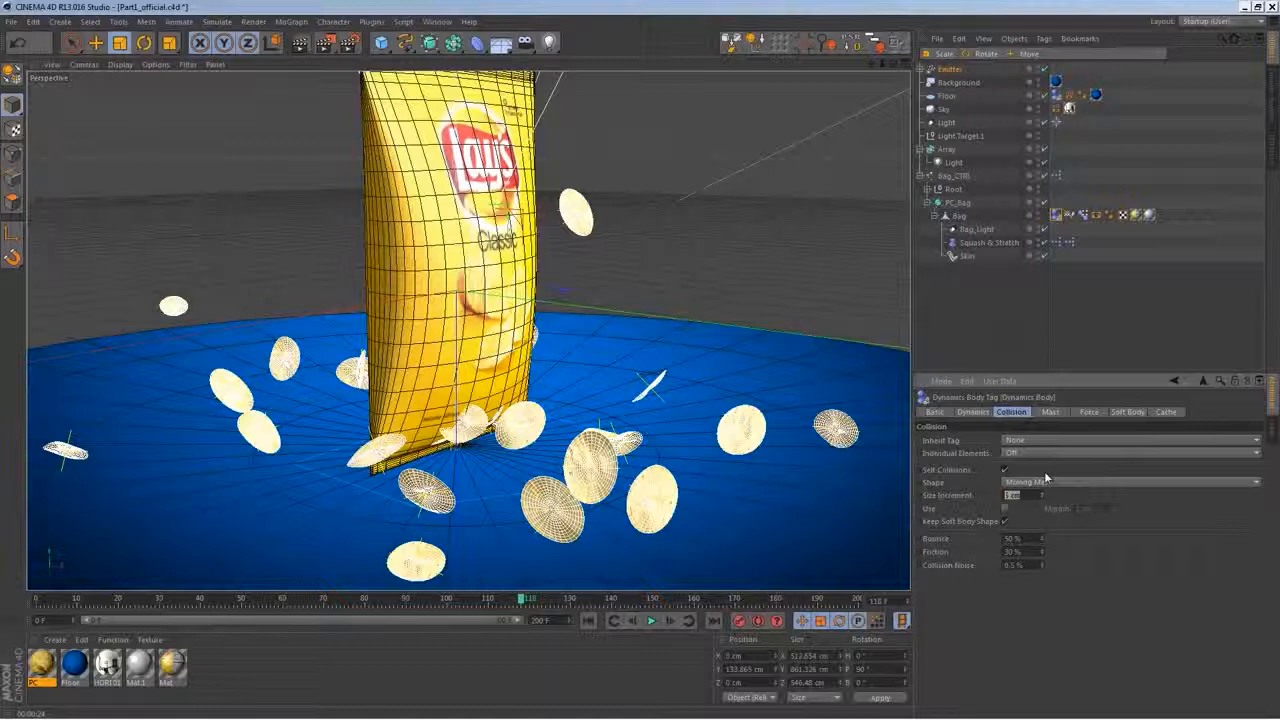
click(614, 621)
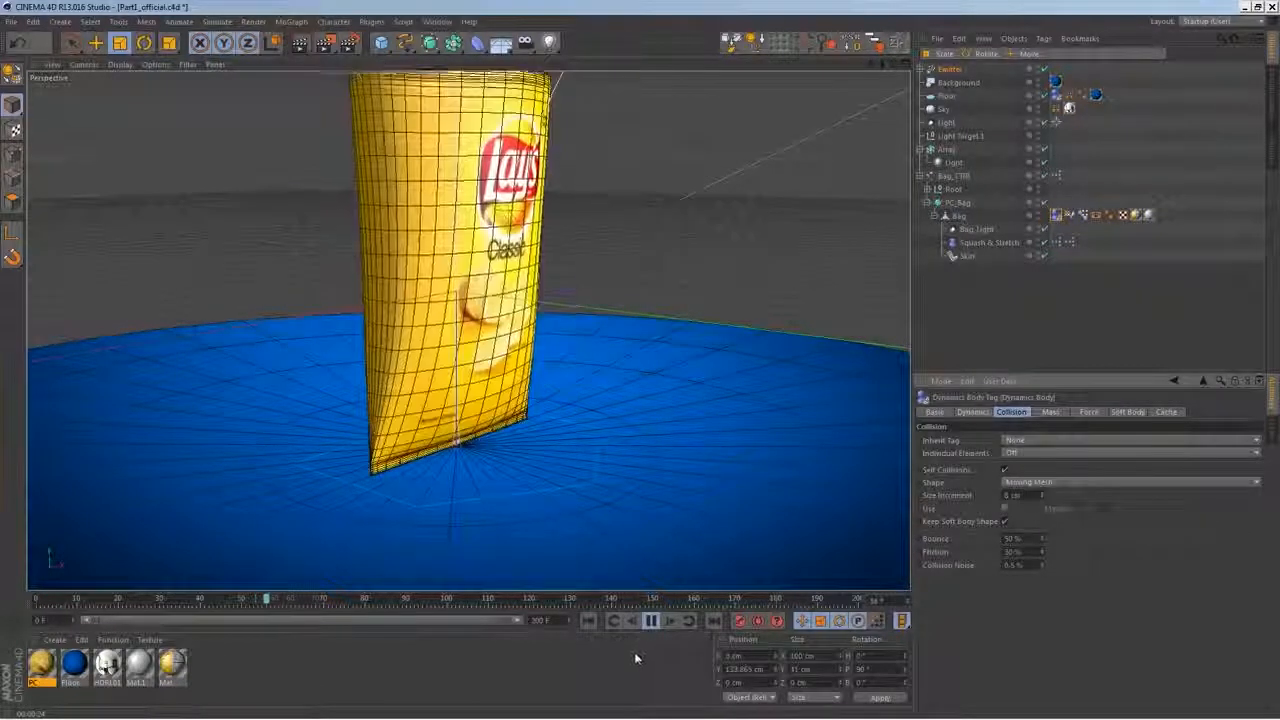
alt+right_drag(551, 384, 539, 424)
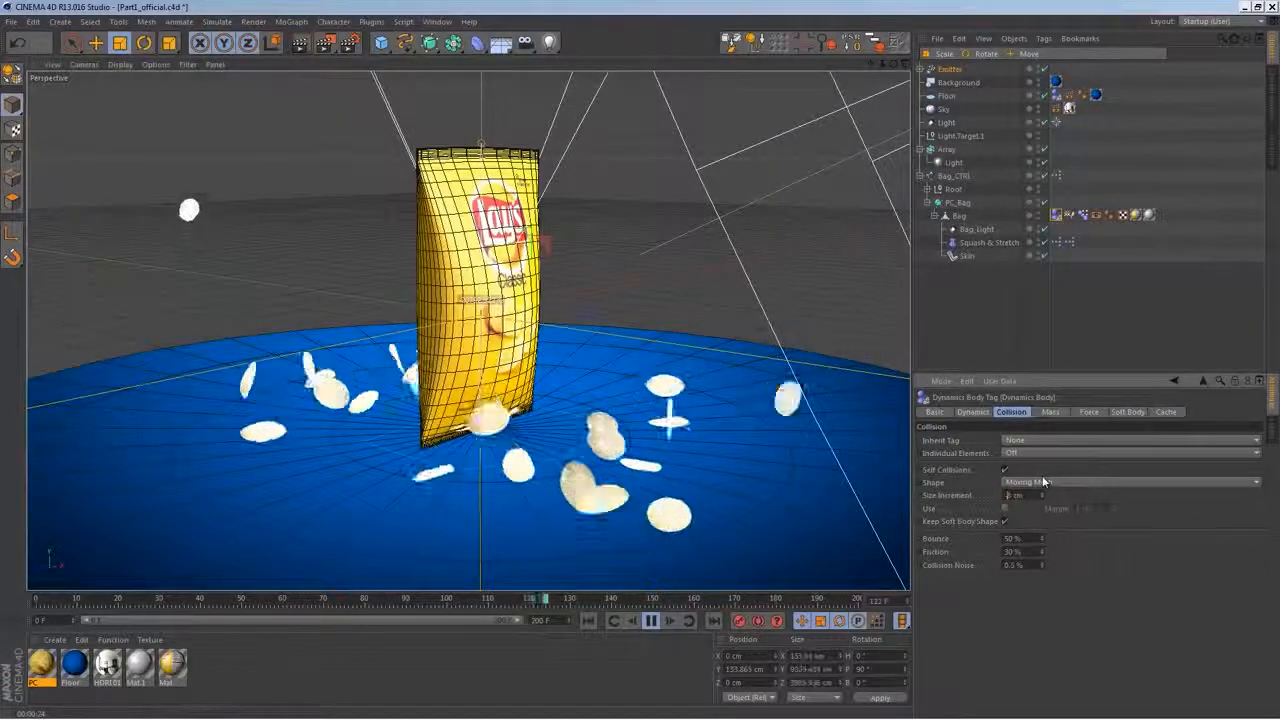
Set the Bag's collision Size Increment to -8 cm, replay from the first frame and inspect the chips around the bag
click(590, 621)
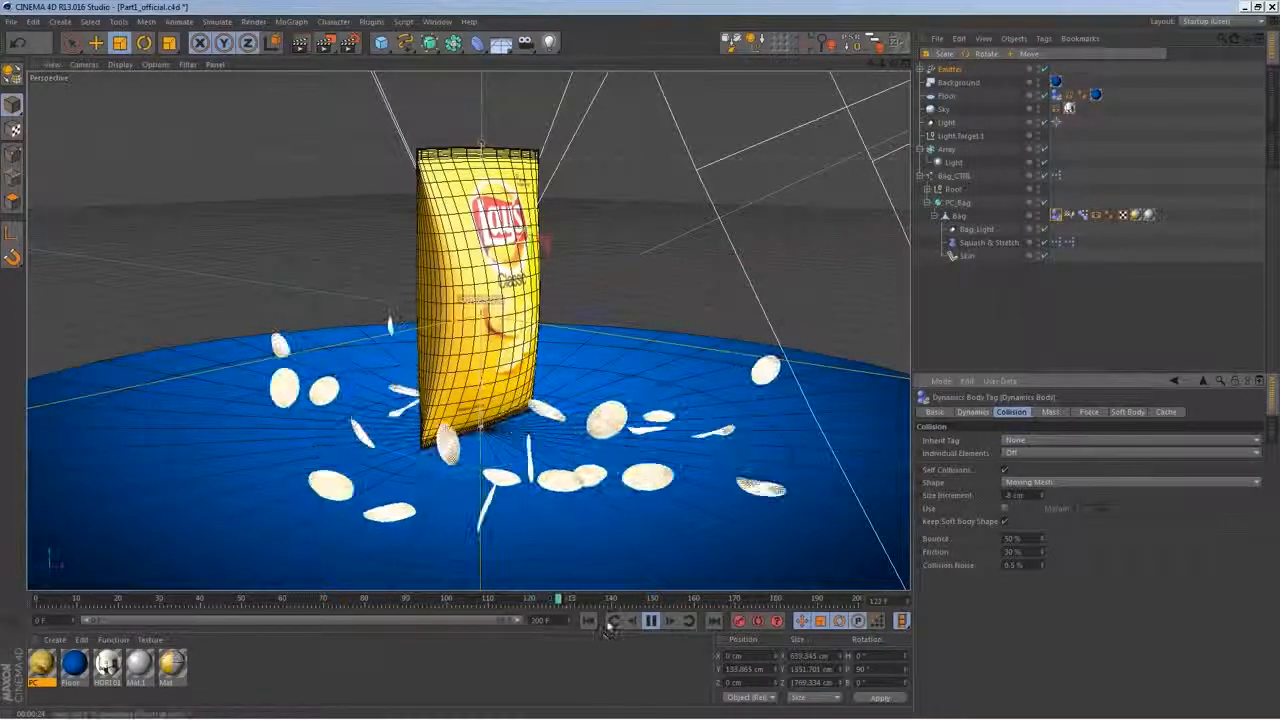
click(651, 621)
alt+right_drag(636, 405, 596, 400)
alt+middle_drag(596, 400, 590, 472)
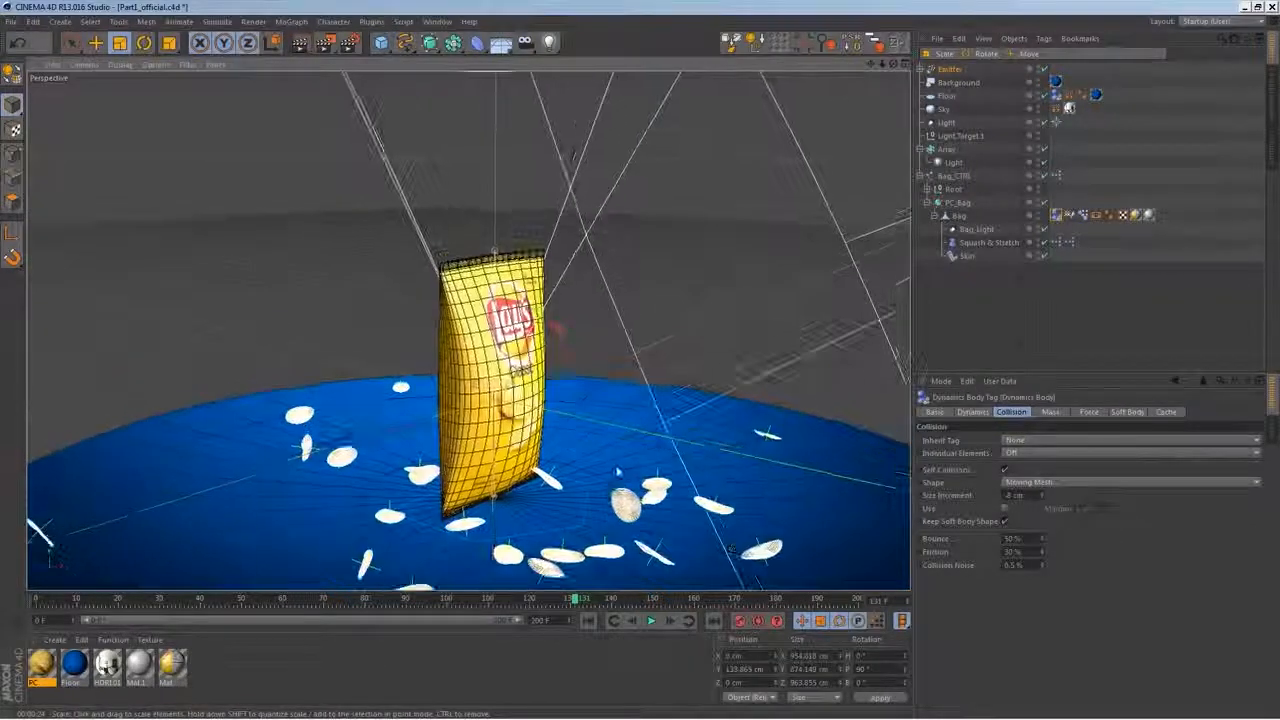
alt+drag(590, 472, 560, 474)
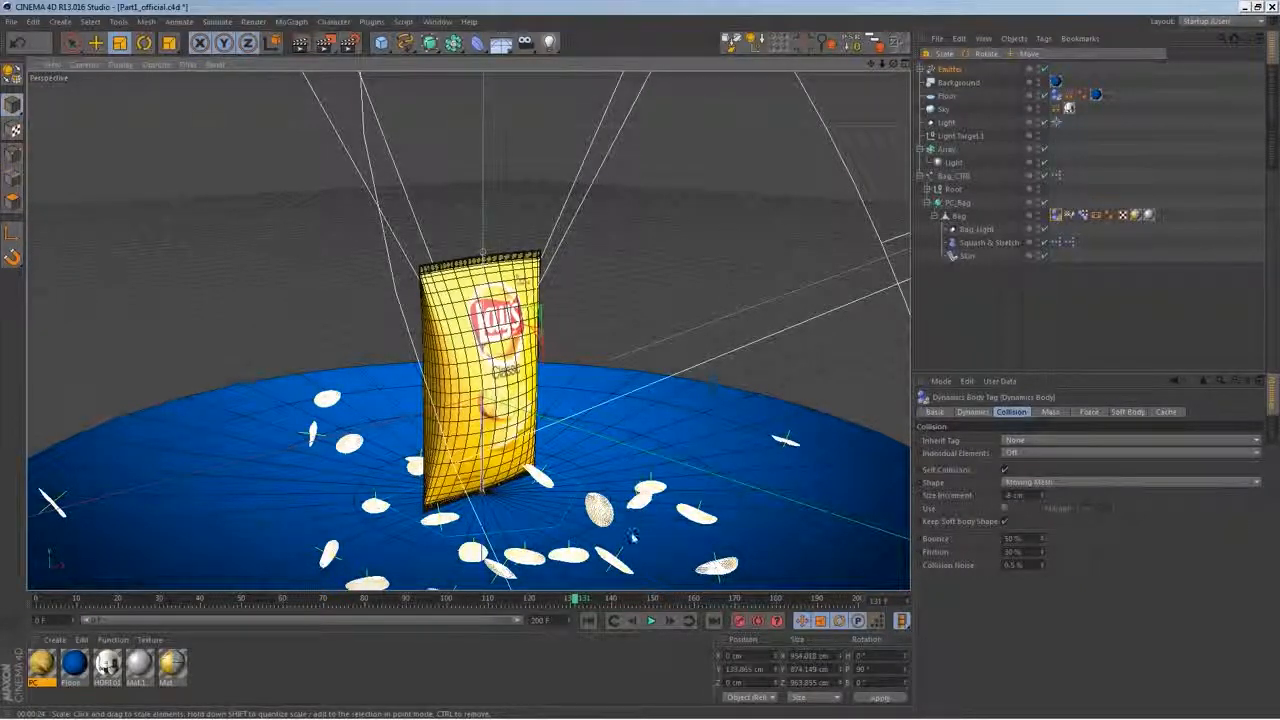
Set the collision Bounce to 0% on the Dynamics Body tags of all three chip objects under the Emitter
click(956, 203)
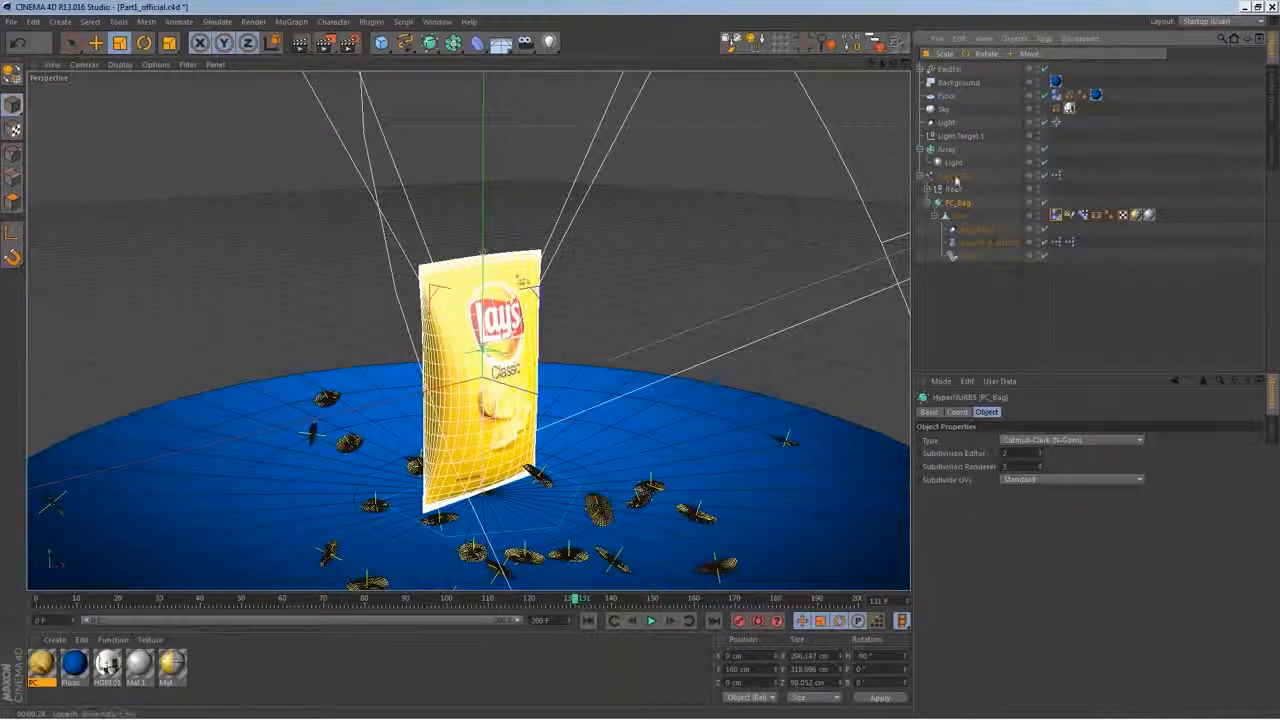
click(948, 70)
click(920, 69)
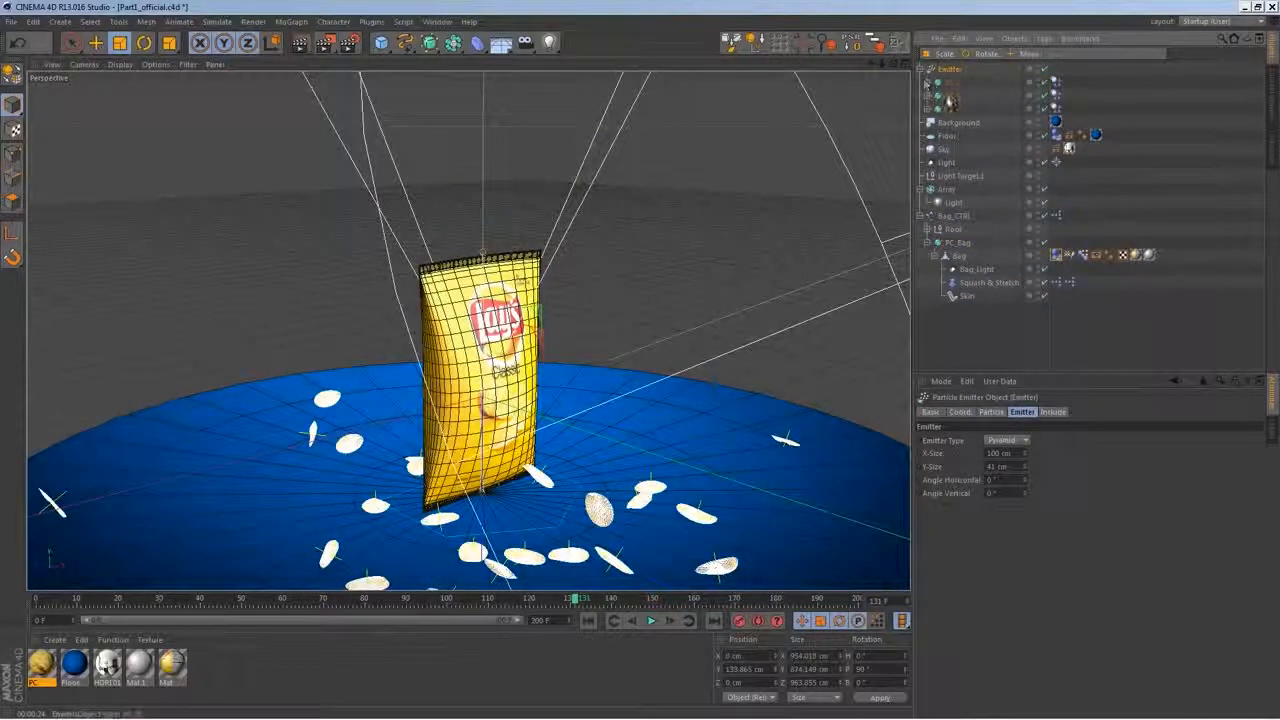
click(953, 83)
drag(1080, 86, 1052, 110)
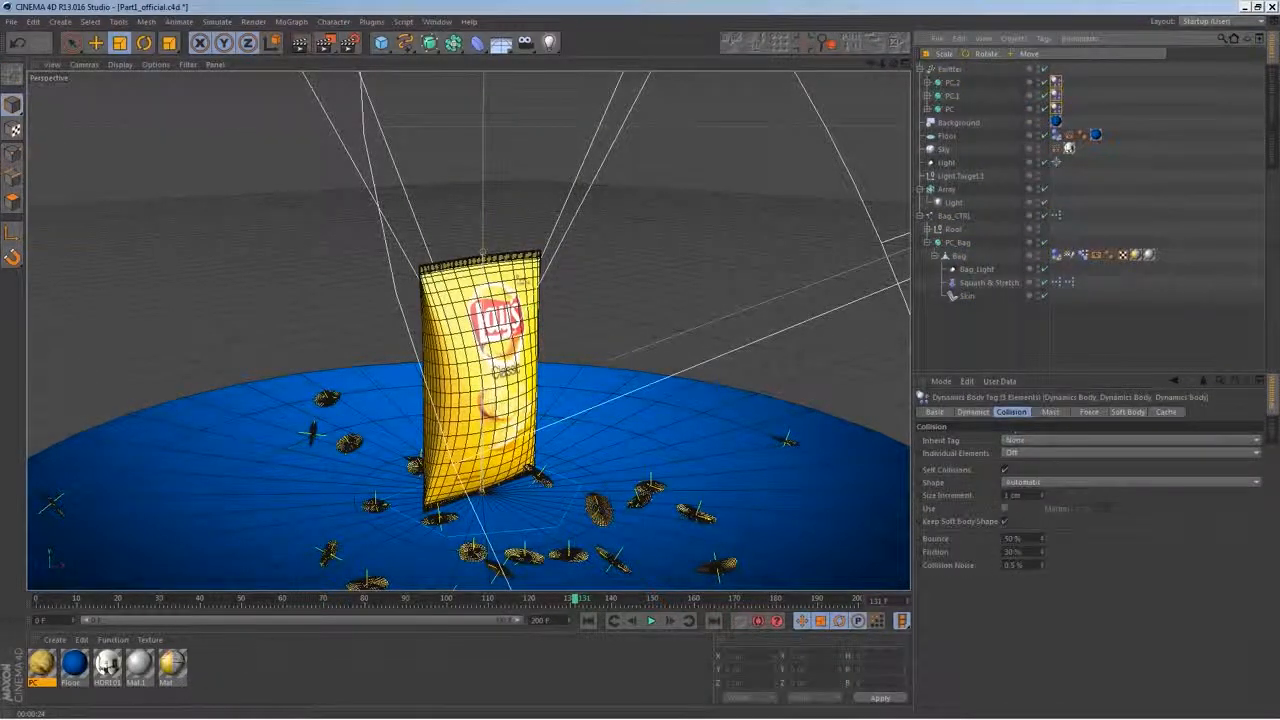
double_click(1025, 539)
text(0)
key(Return)
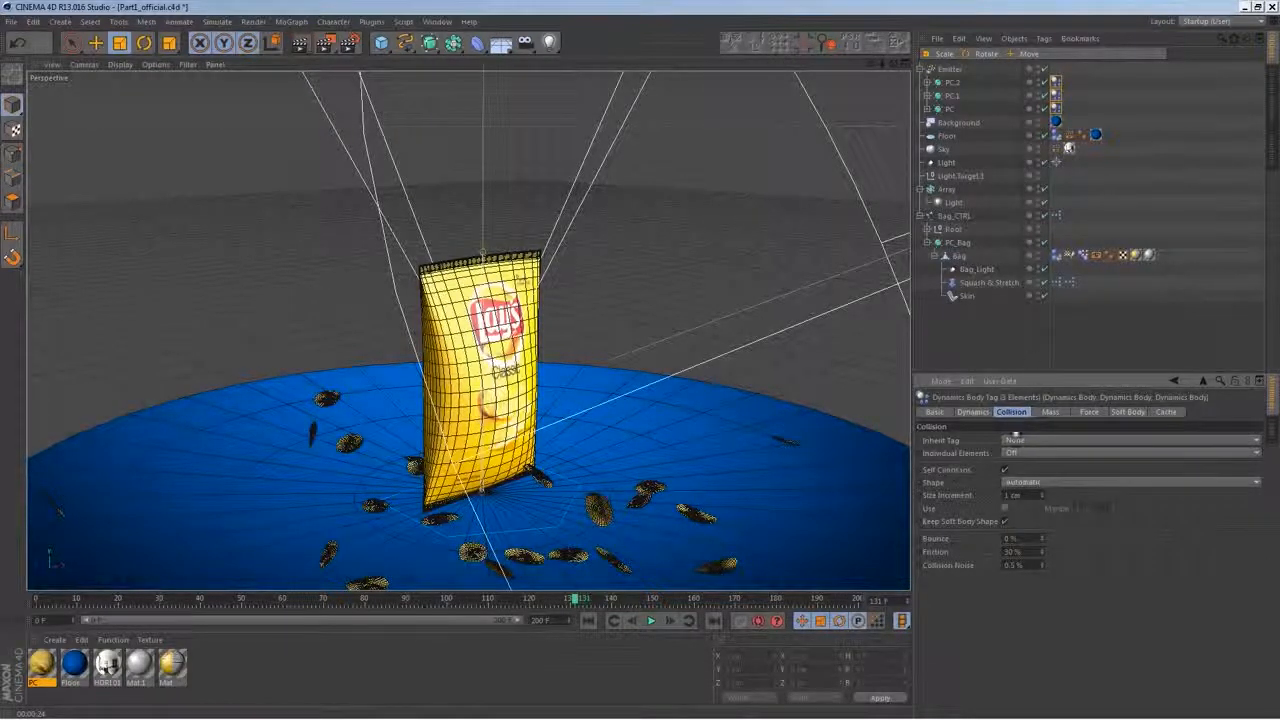
Set the collision friction of the three PC dynamics tags to 50 % and play the simulation from the start
double_click(1015, 552)
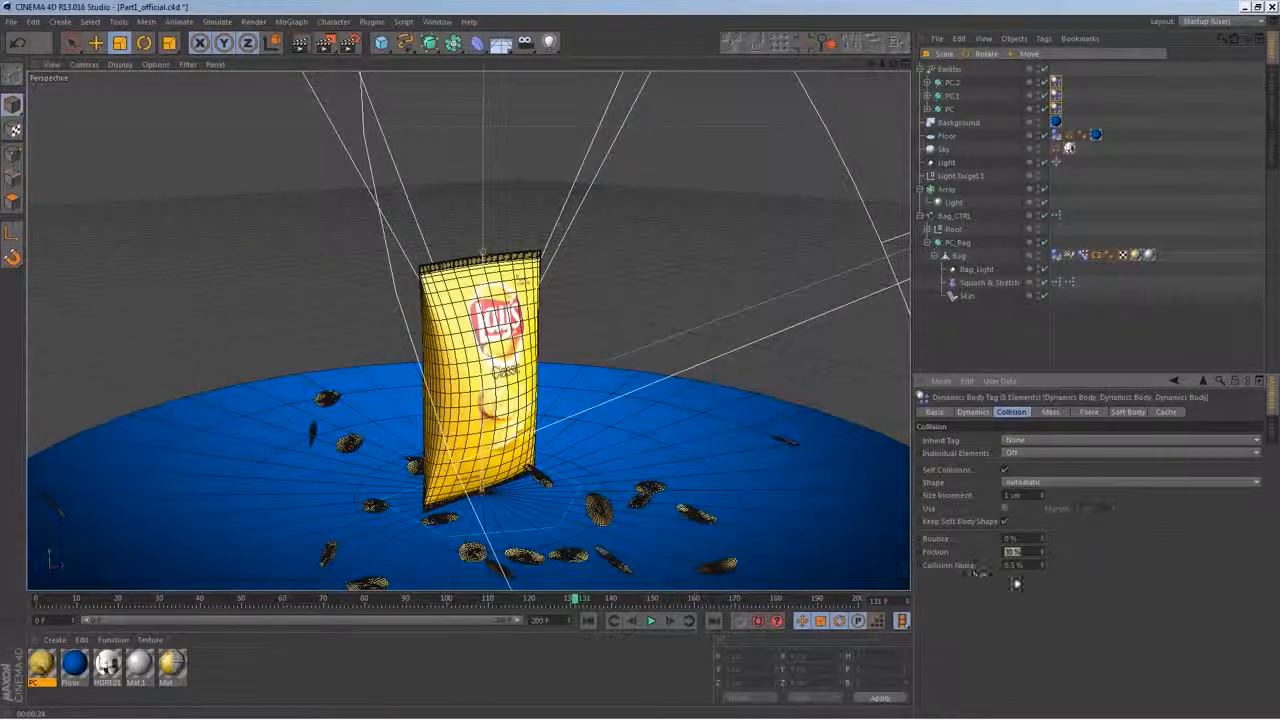
key(Return)
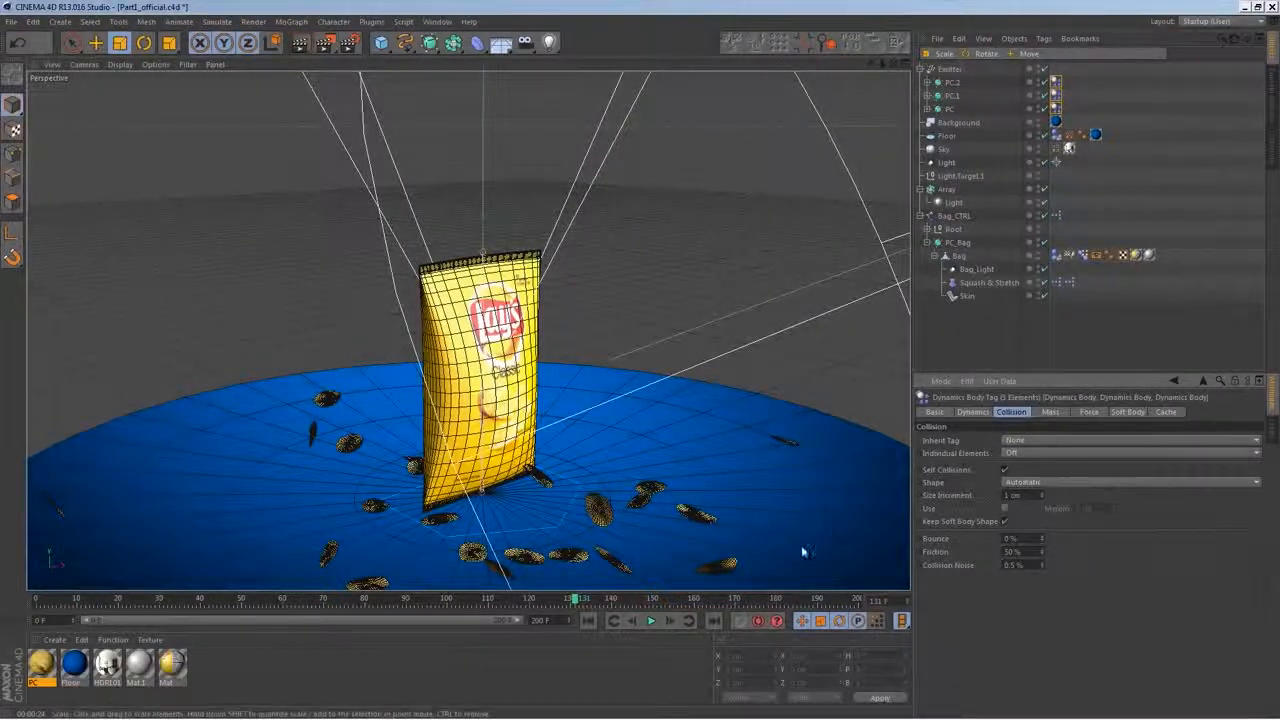
click(588, 621)
click(650, 621)
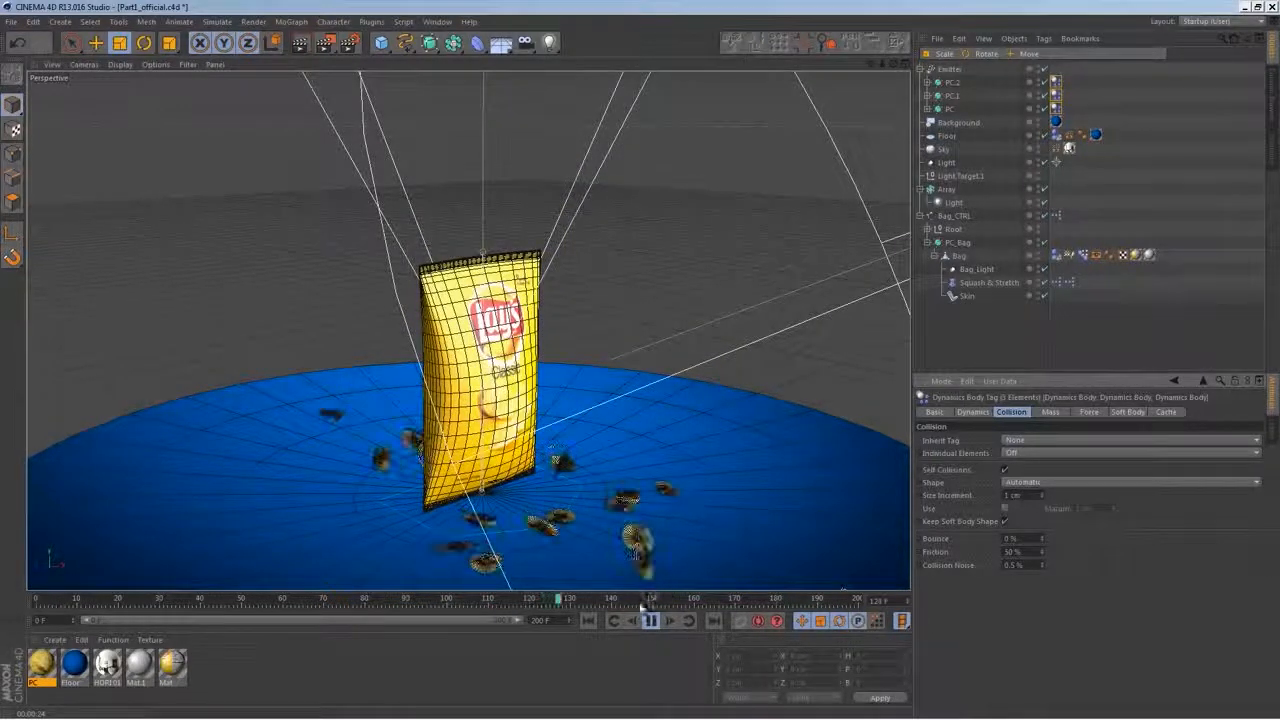
click(651, 622)
Set the project's expert dynamics Steps per Frame to 12 and play the simulation
key(ctrl+d)
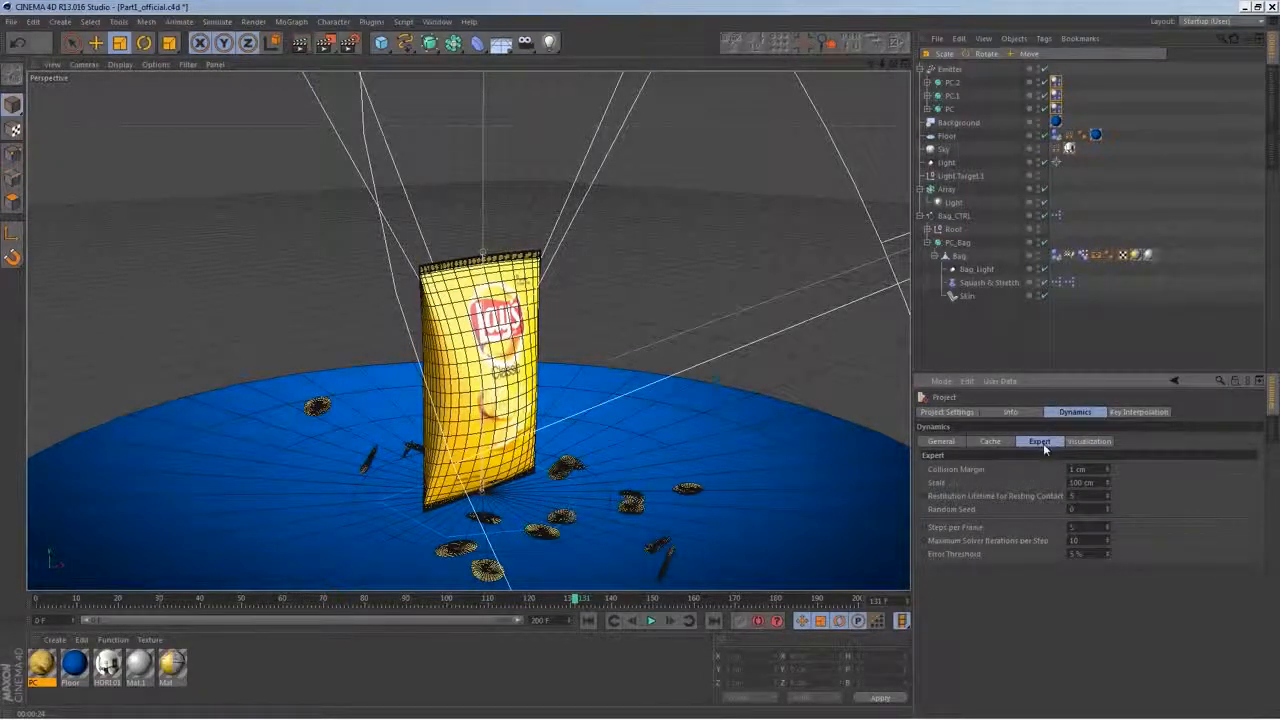
drag(1100, 527, 1065, 512)
text(1)
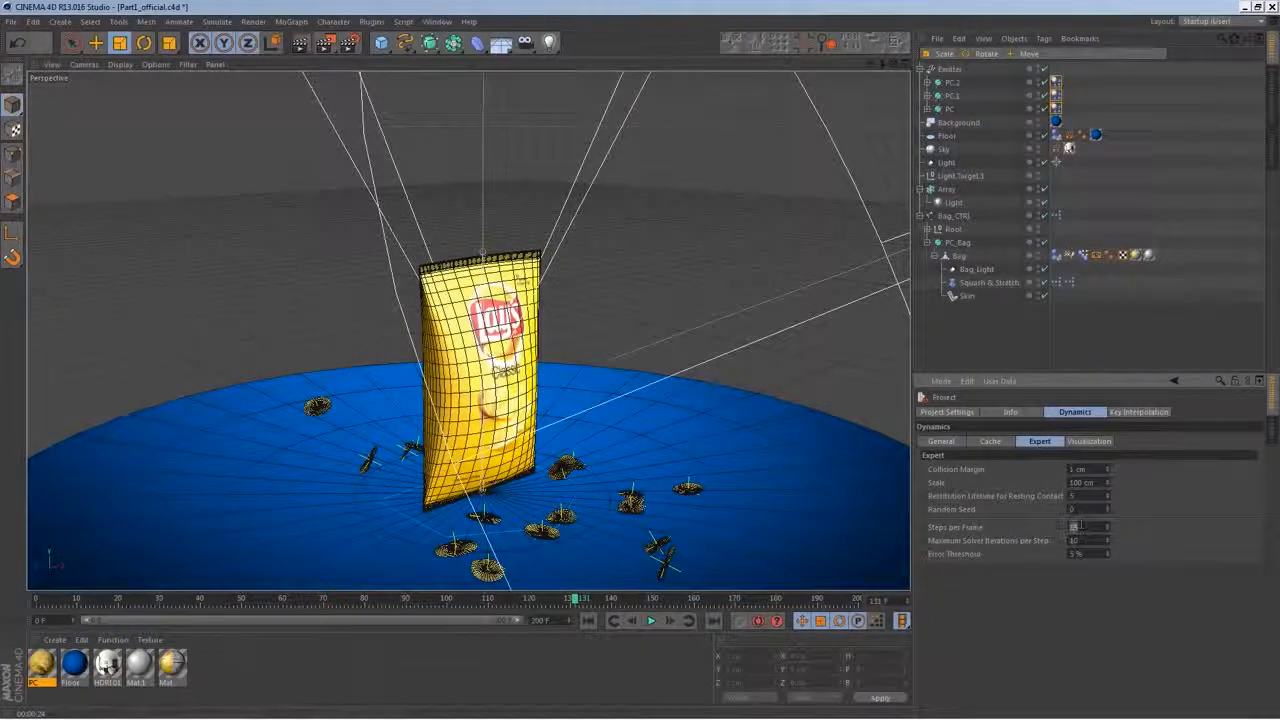
text(2)
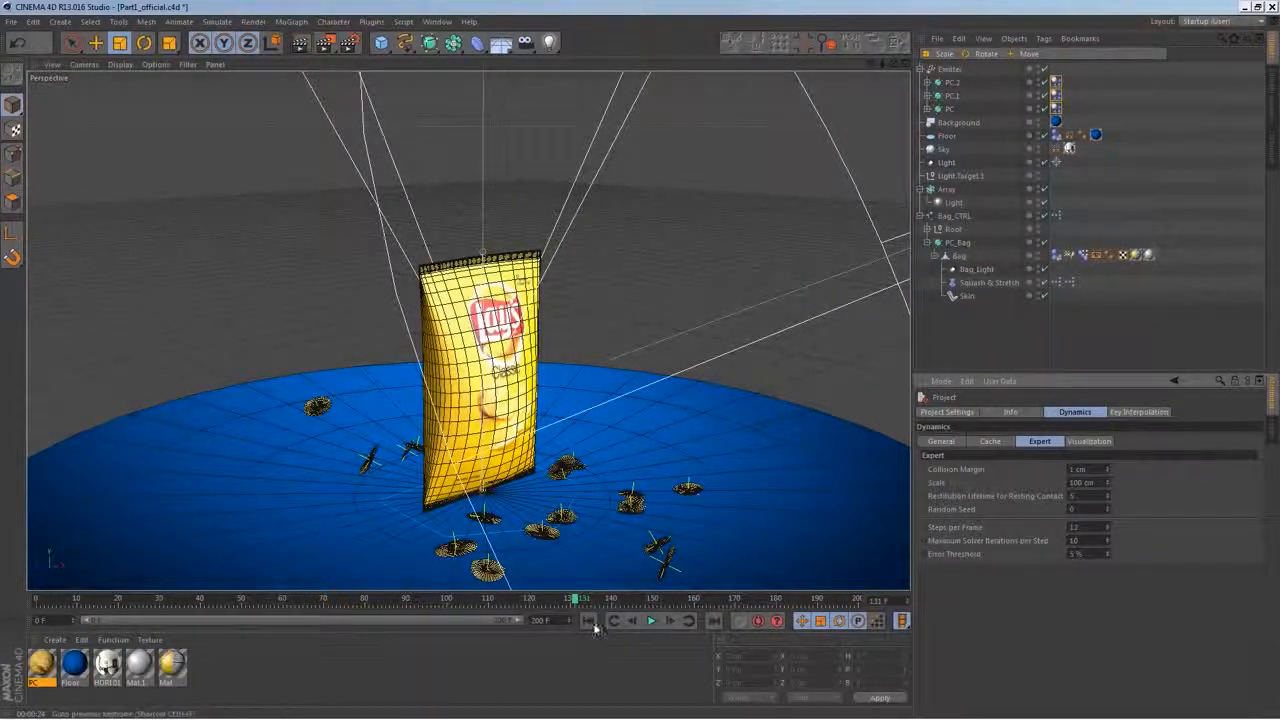
click(651, 621)
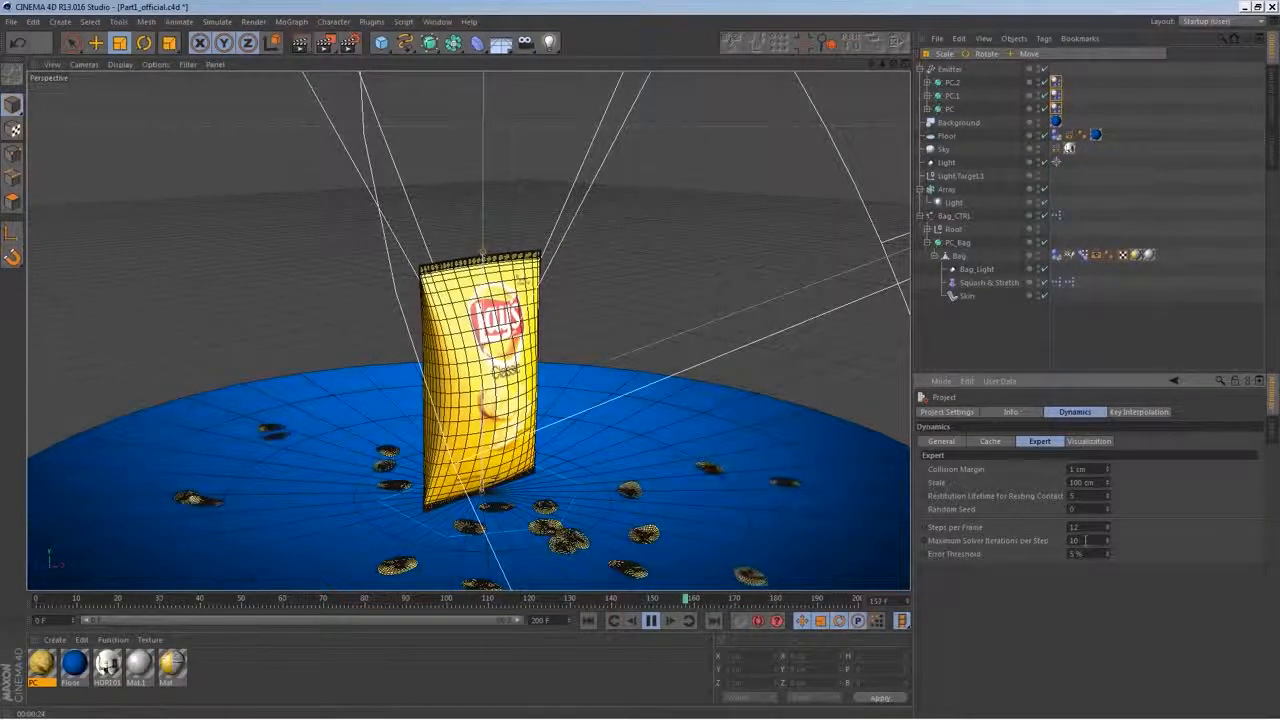
Set the collision friction to 70 % on the dynamics tags of all three PC objects
drag(1079, 84, 1050, 115)
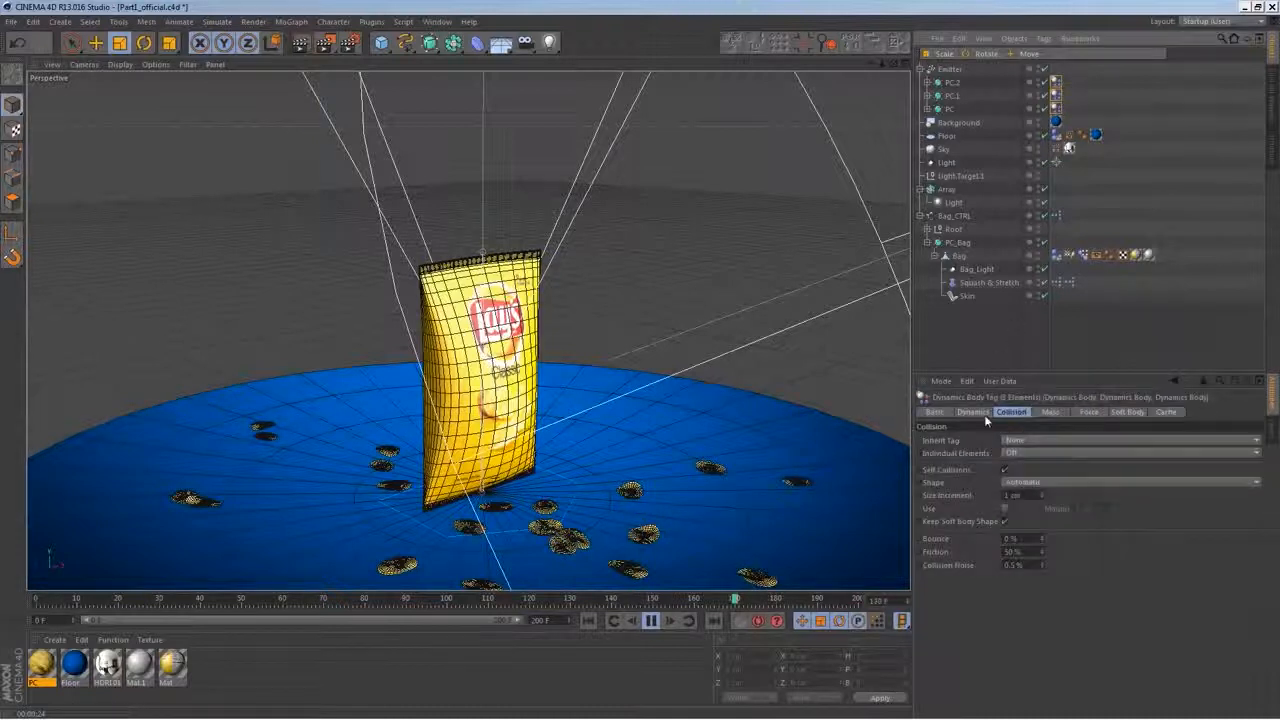
drag(1024, 552, 972, 557)
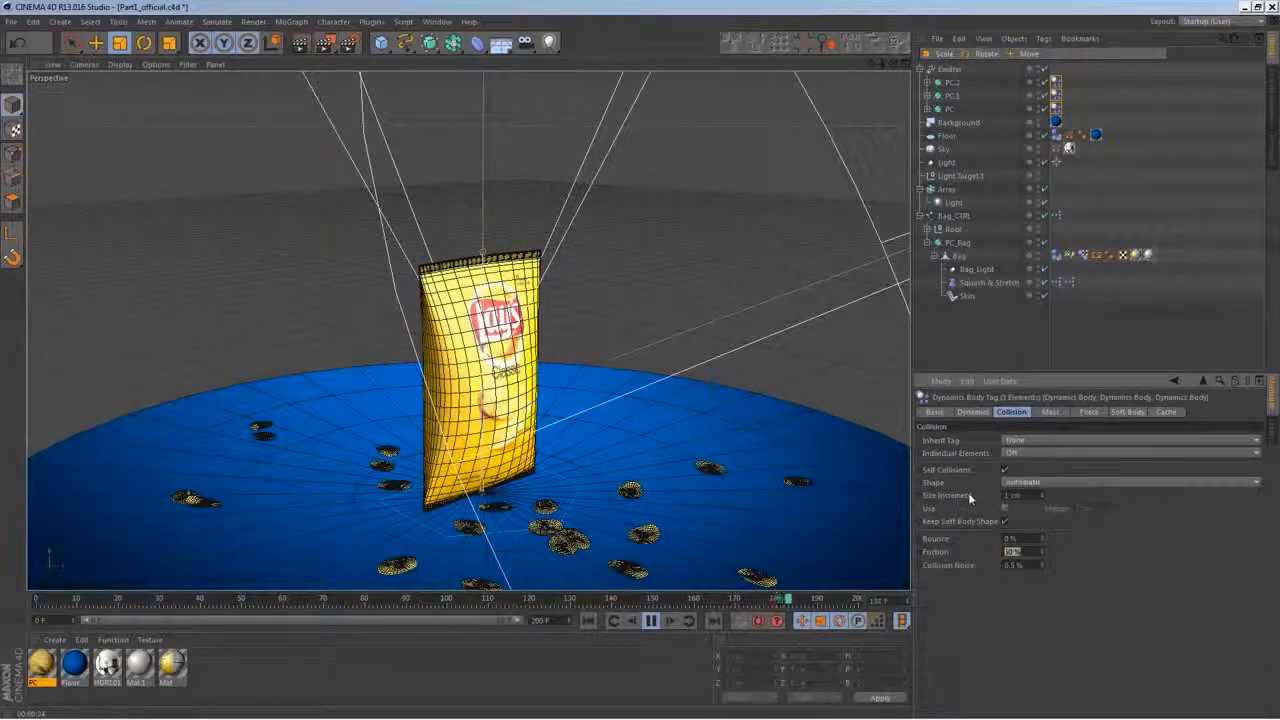
text(70)
key(Return)
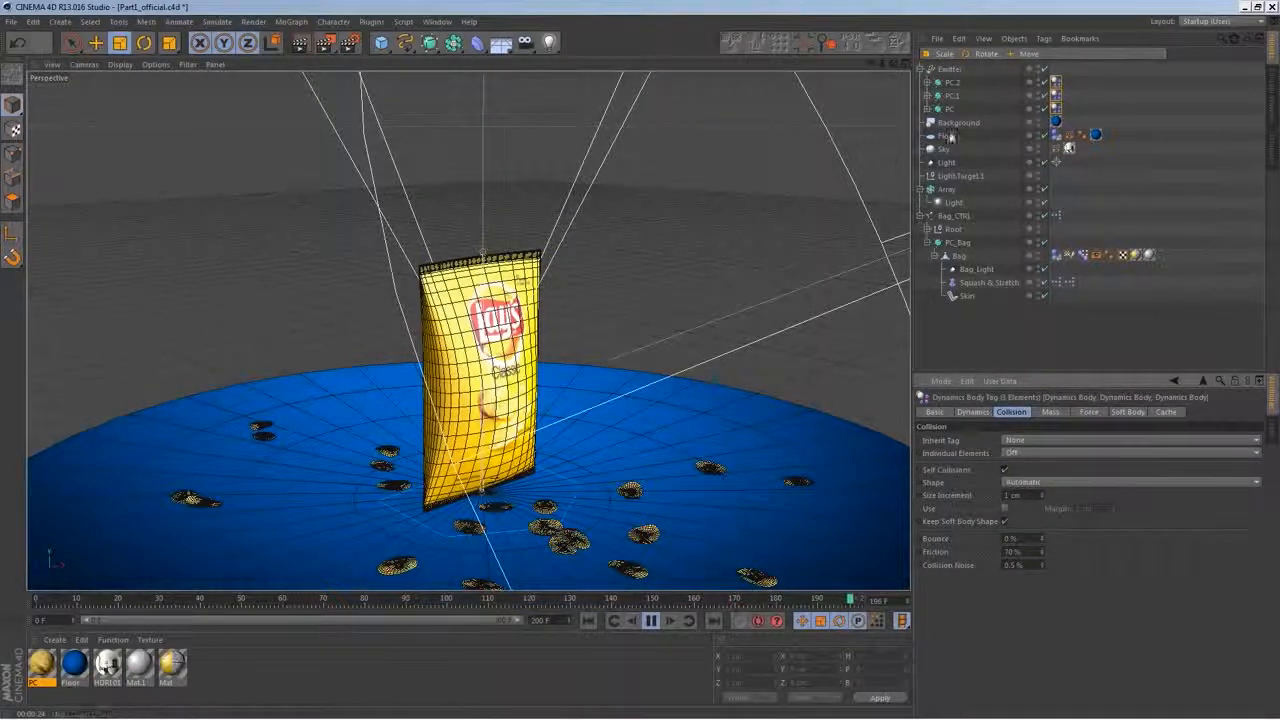
Set the bounce of the Floor's dynamics tag to 0 % and stop the running playback
click(948, 136)
click(1056, 135)
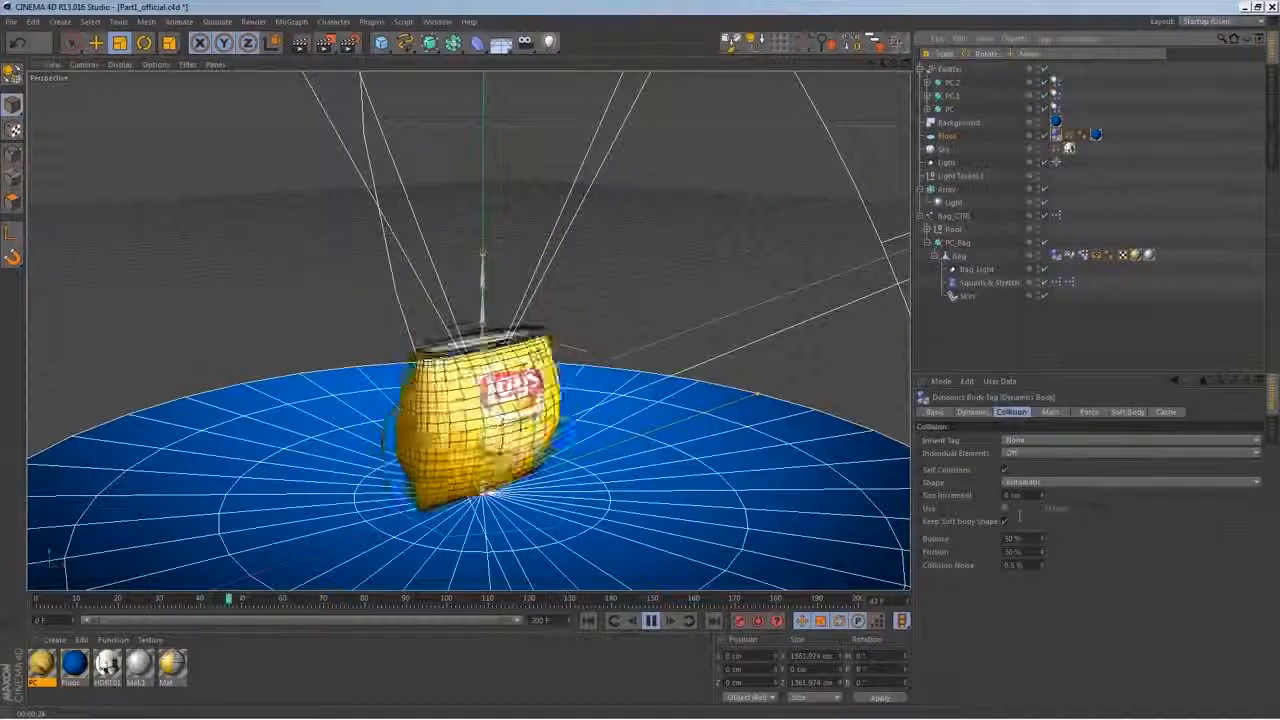
double_click(1017, 539)
text(0)
key(Tab)
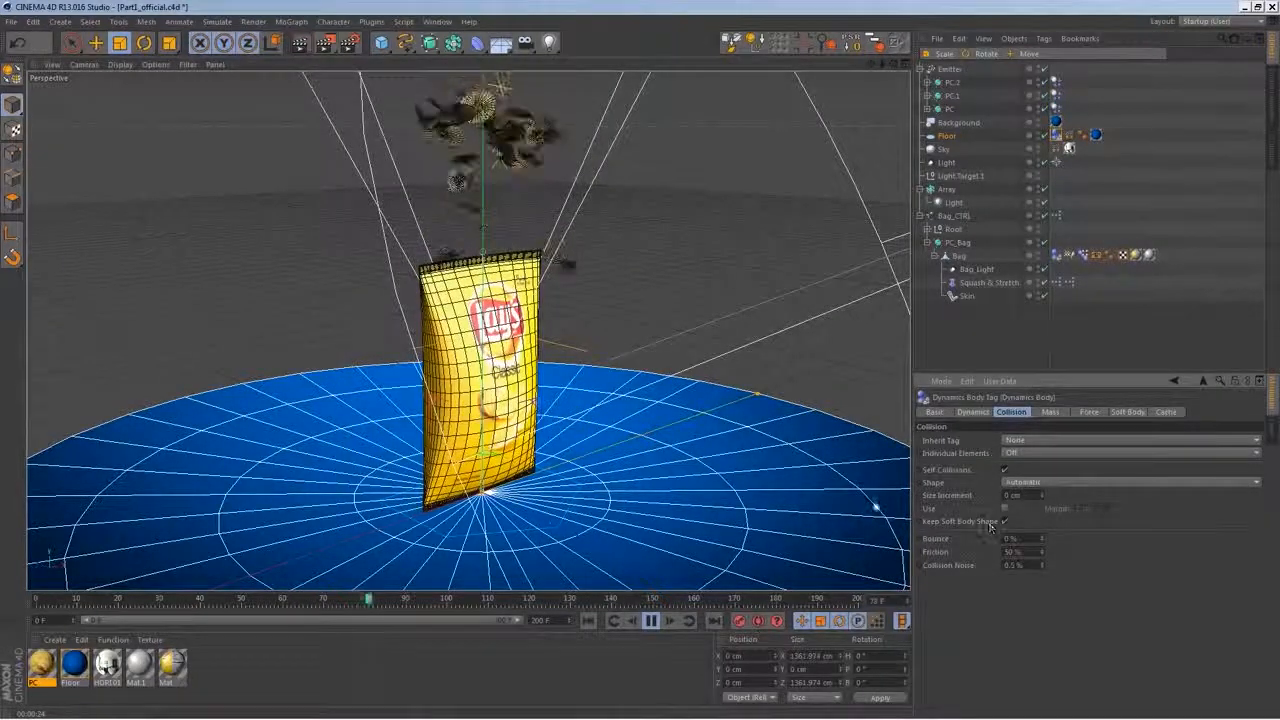
click(651, 621)
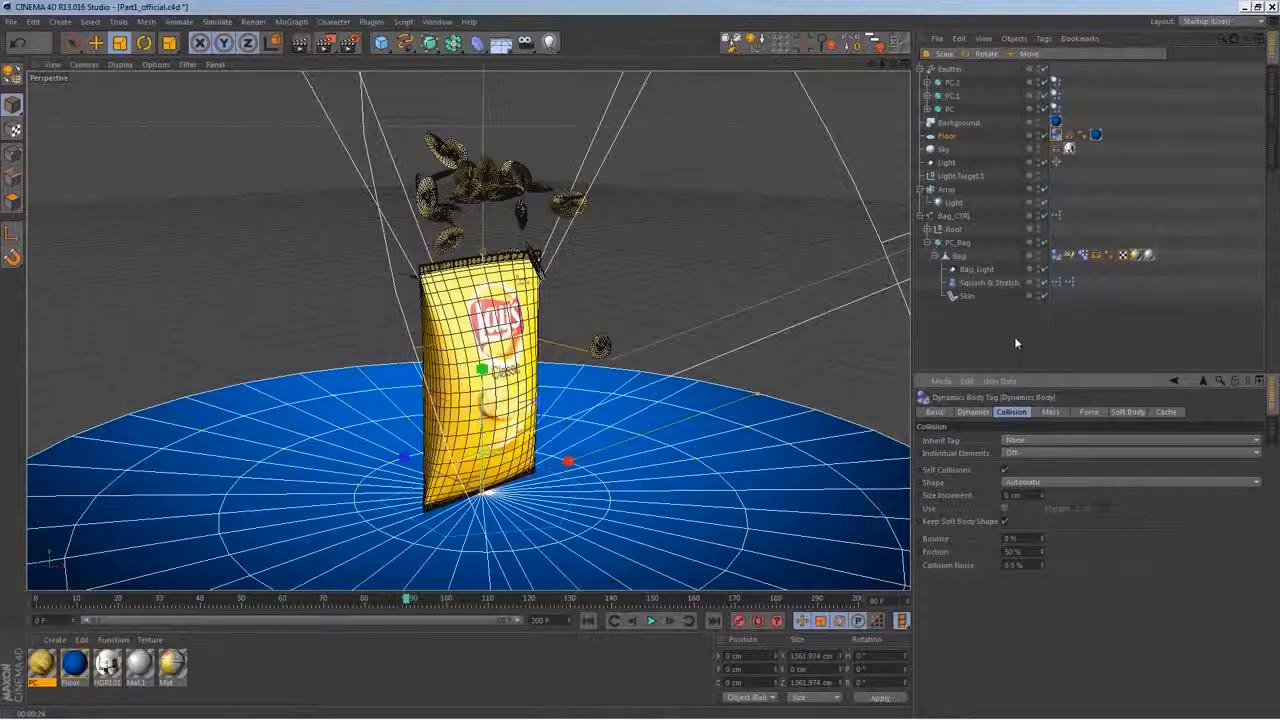
Bake the project's dynamics simulation, play back the cached result, and return to the first frame
key(ctrl+d)
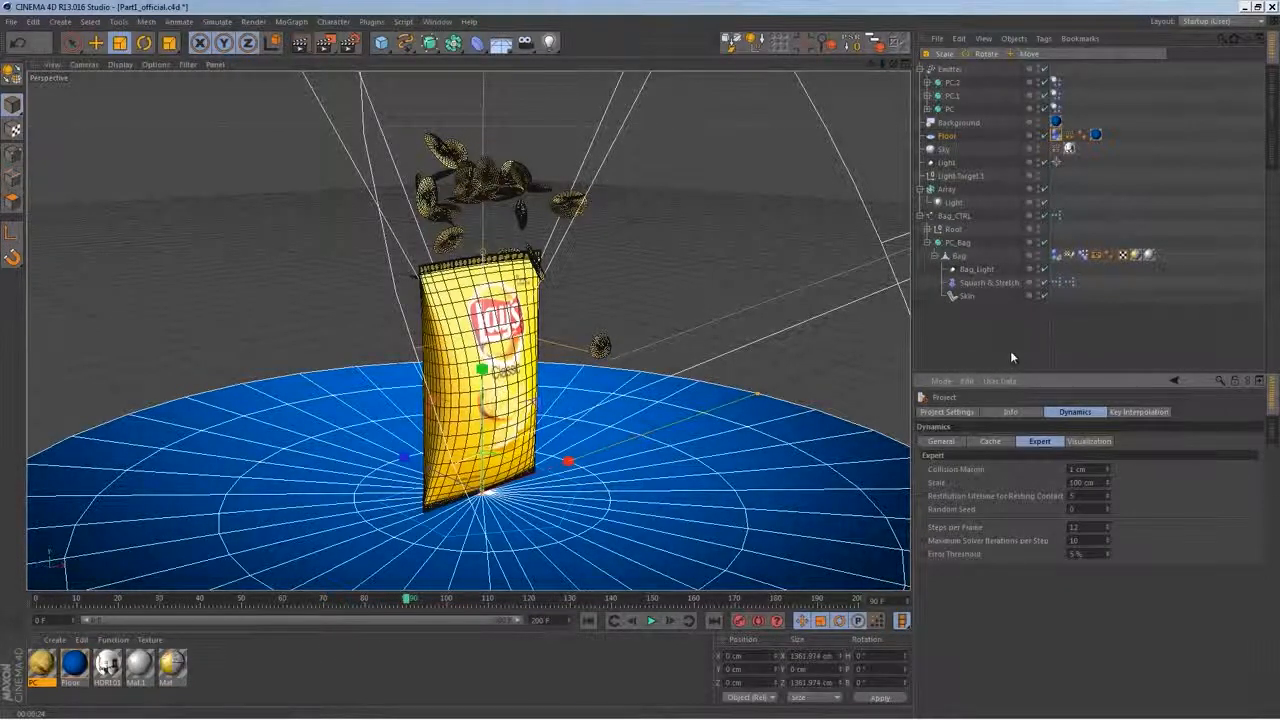
click(992, 442)
click(945, 469)
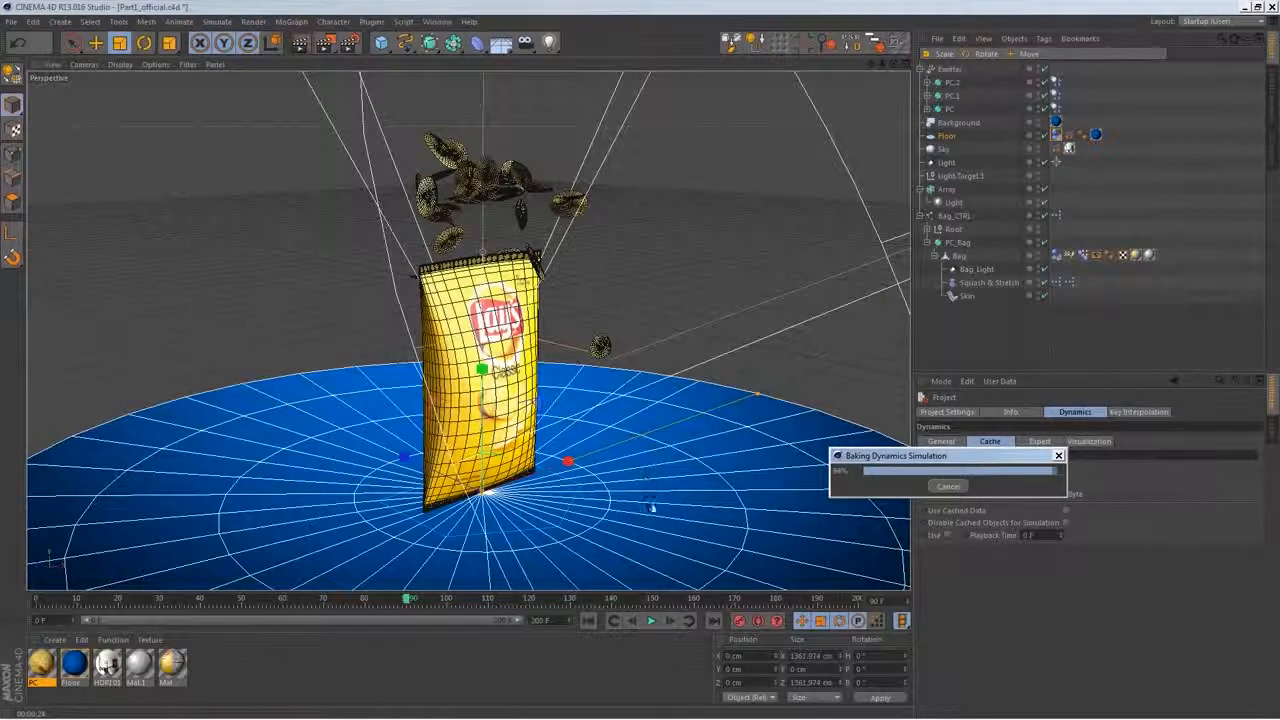
click(651, 621)
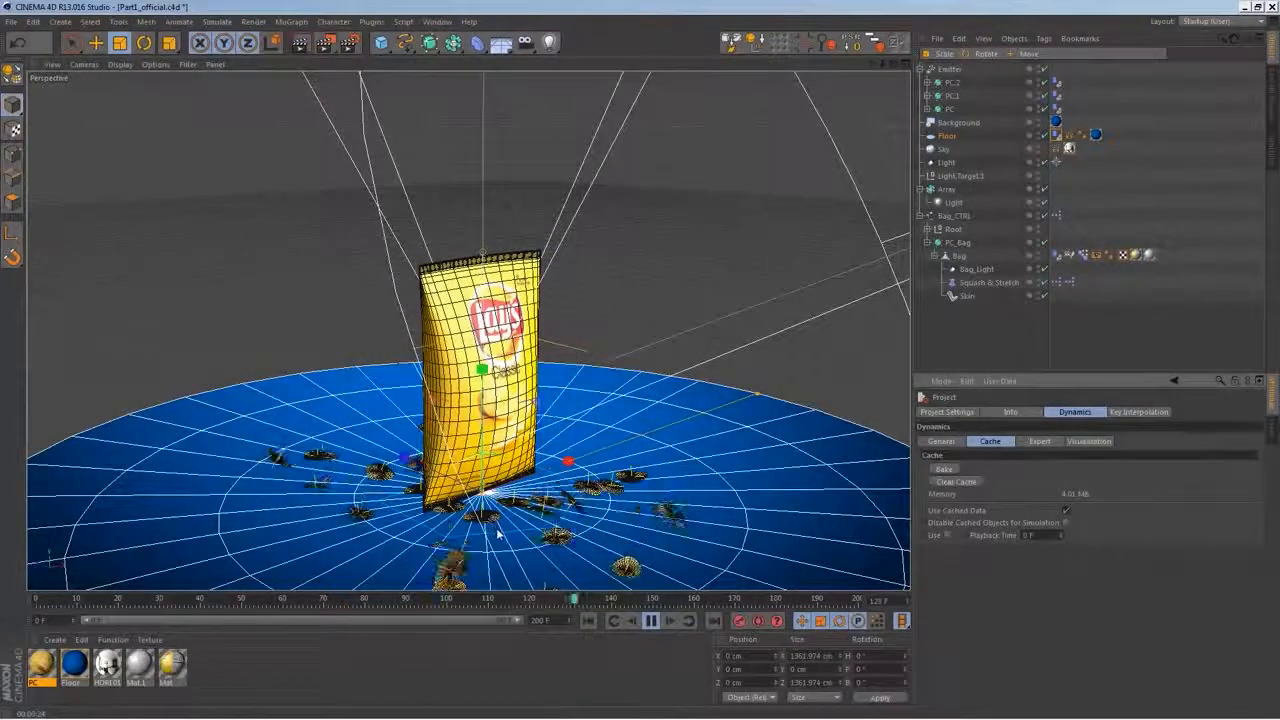
click(650, 620)
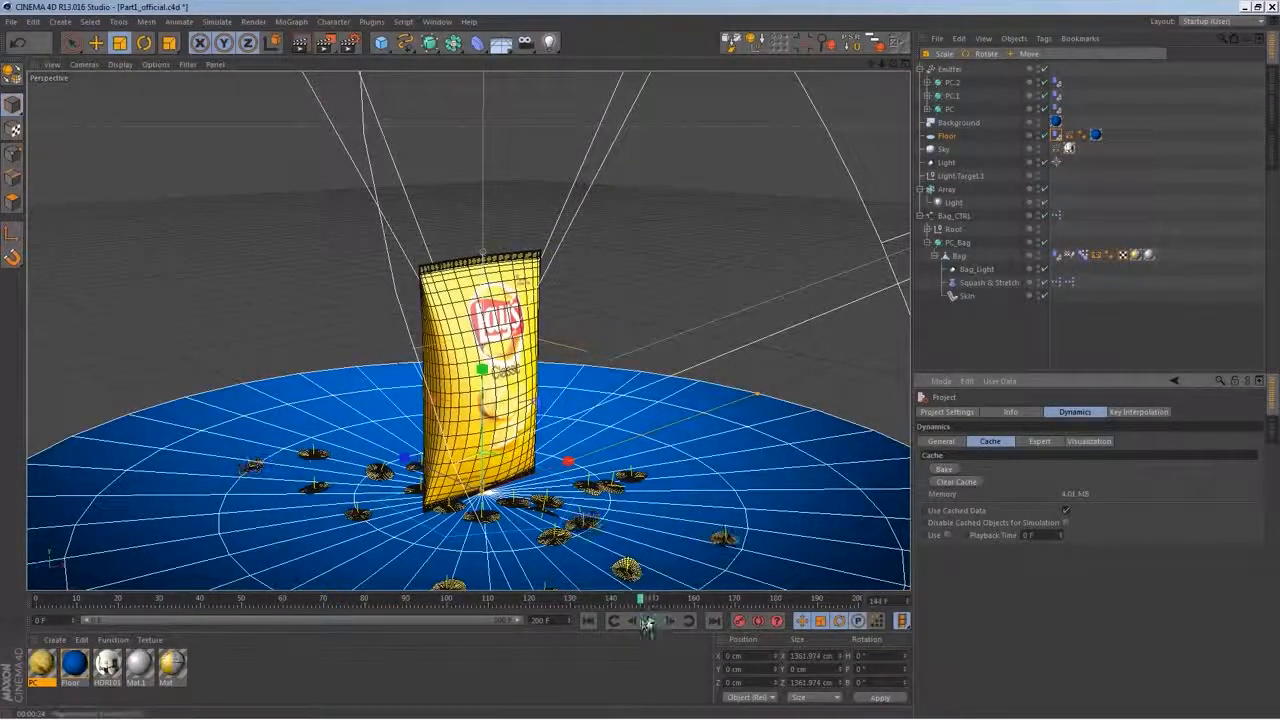
click(588, 620)
Set the Emitter's Stop Emission to frame 65
click(950, 69)
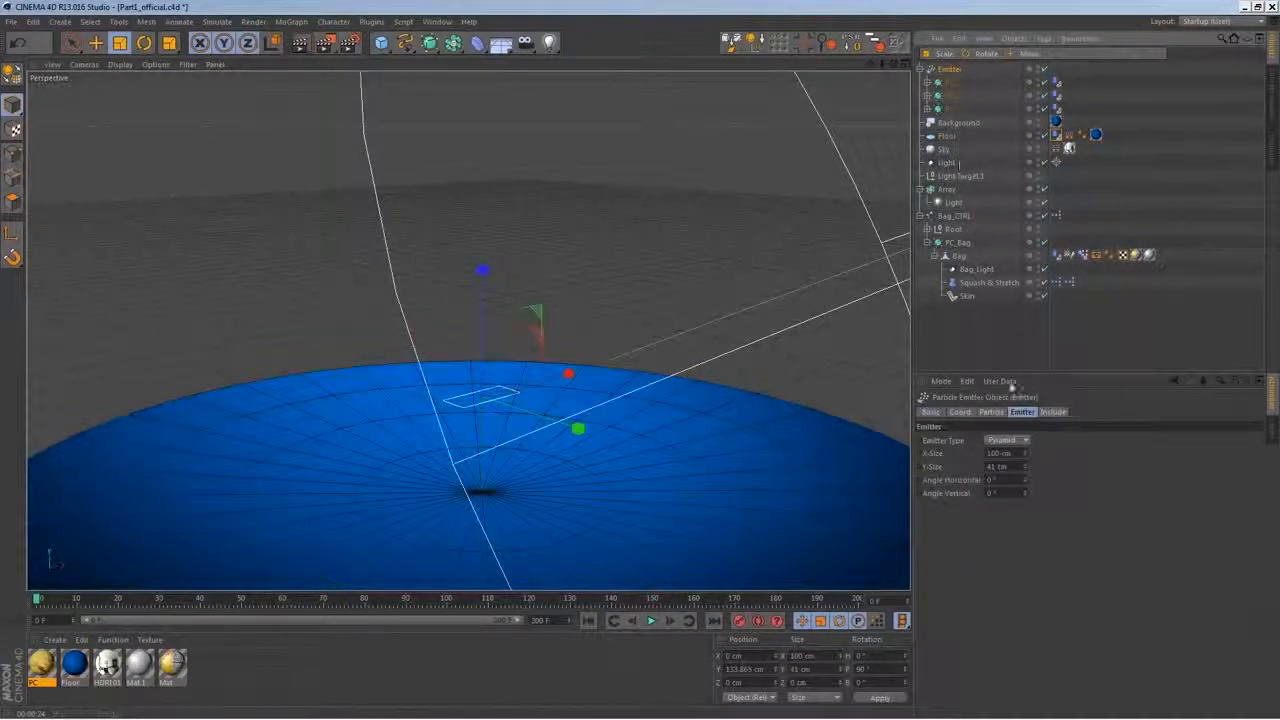
click(992, 412)
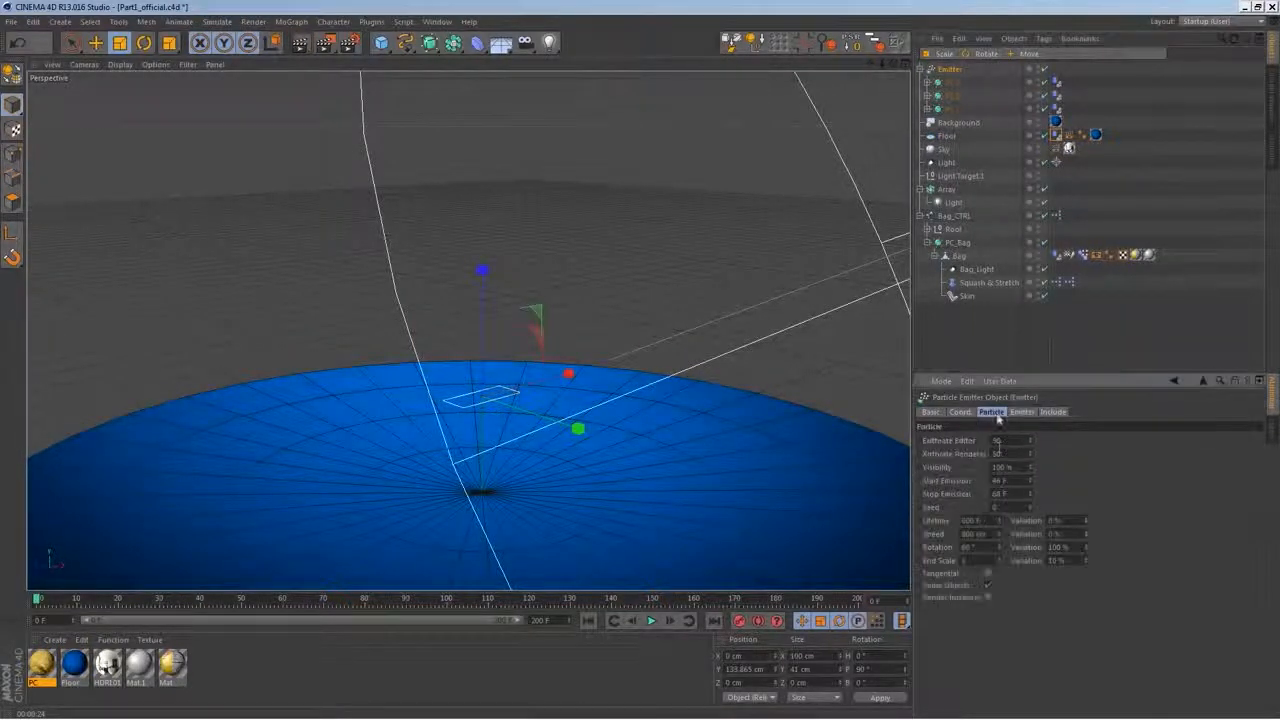
double_click(999, 493)
text(65)
key(Return)
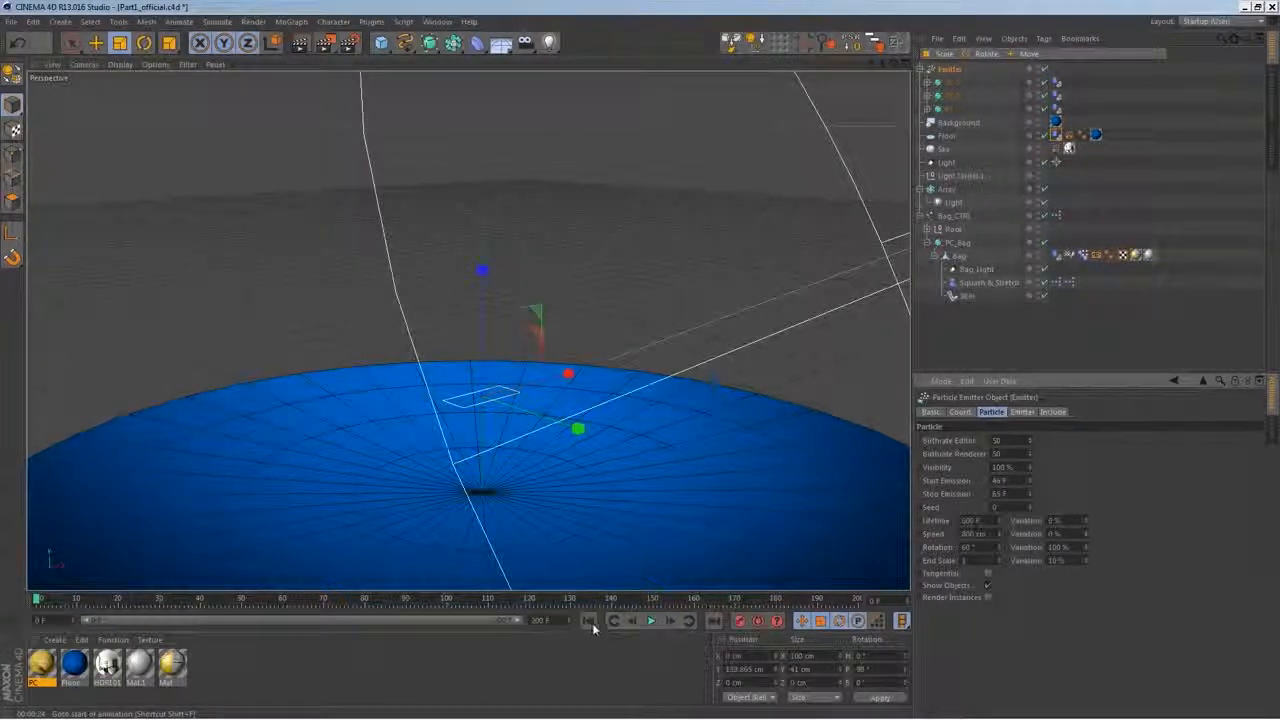
Replace the old dynamics cache by clearing it and baking the simulation again, and play back the result
key(ctrl+d)
click(960, 482)
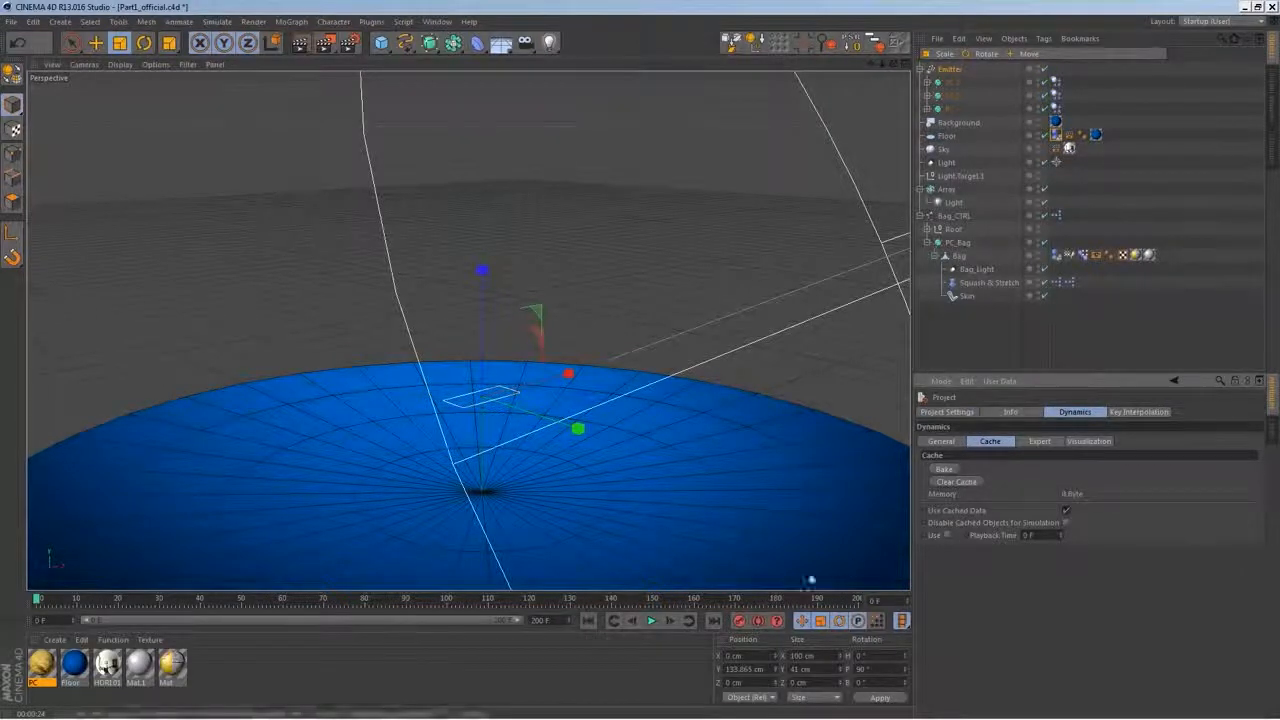
click(651, 621)
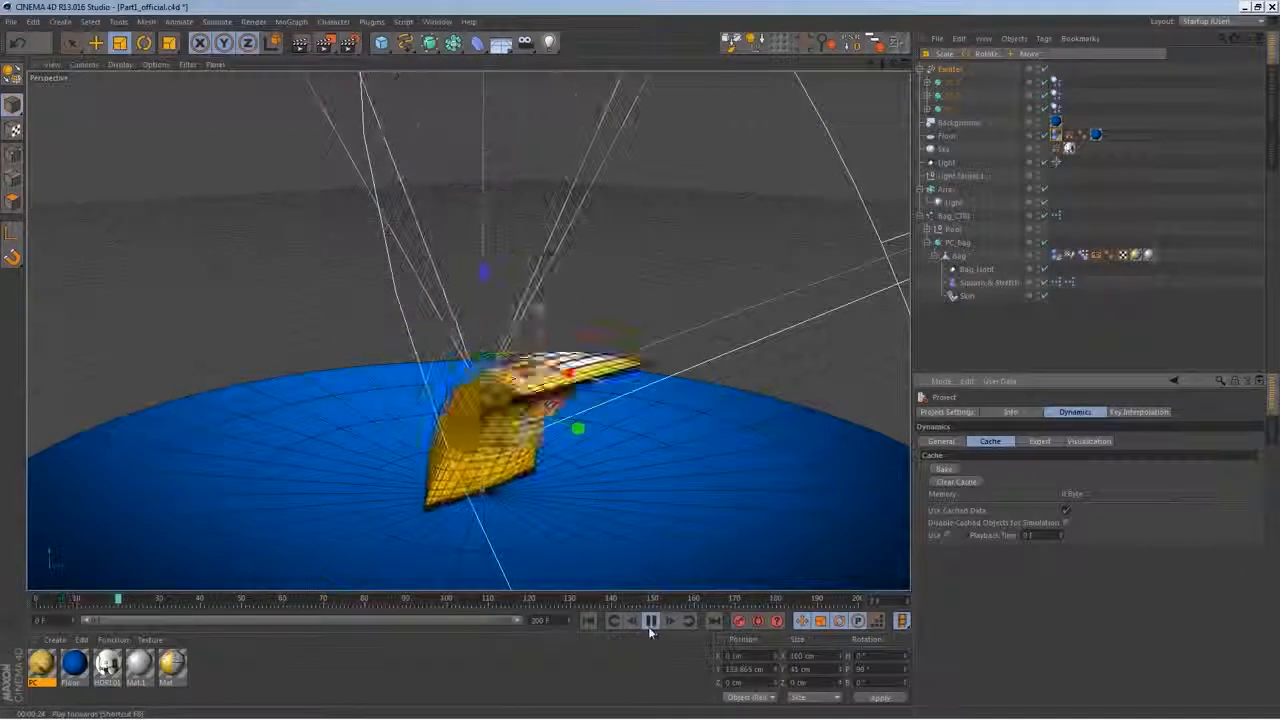
click(943, 468)
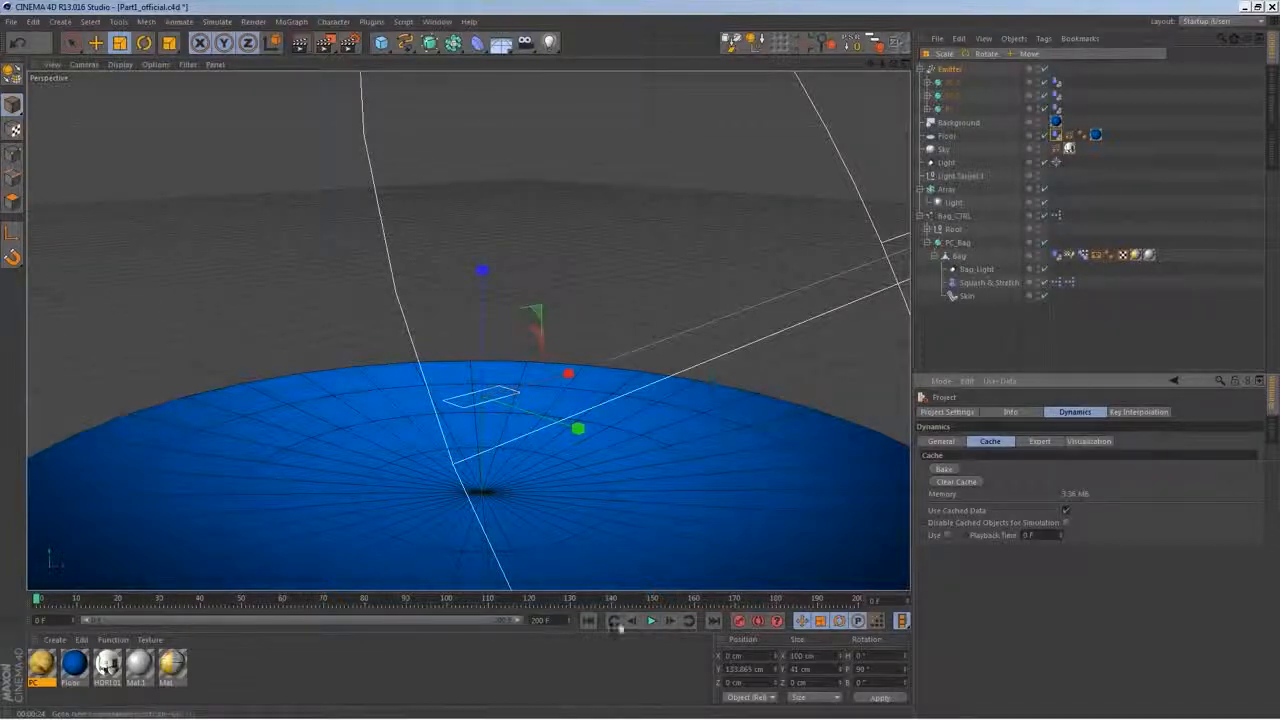
click(651, 620)
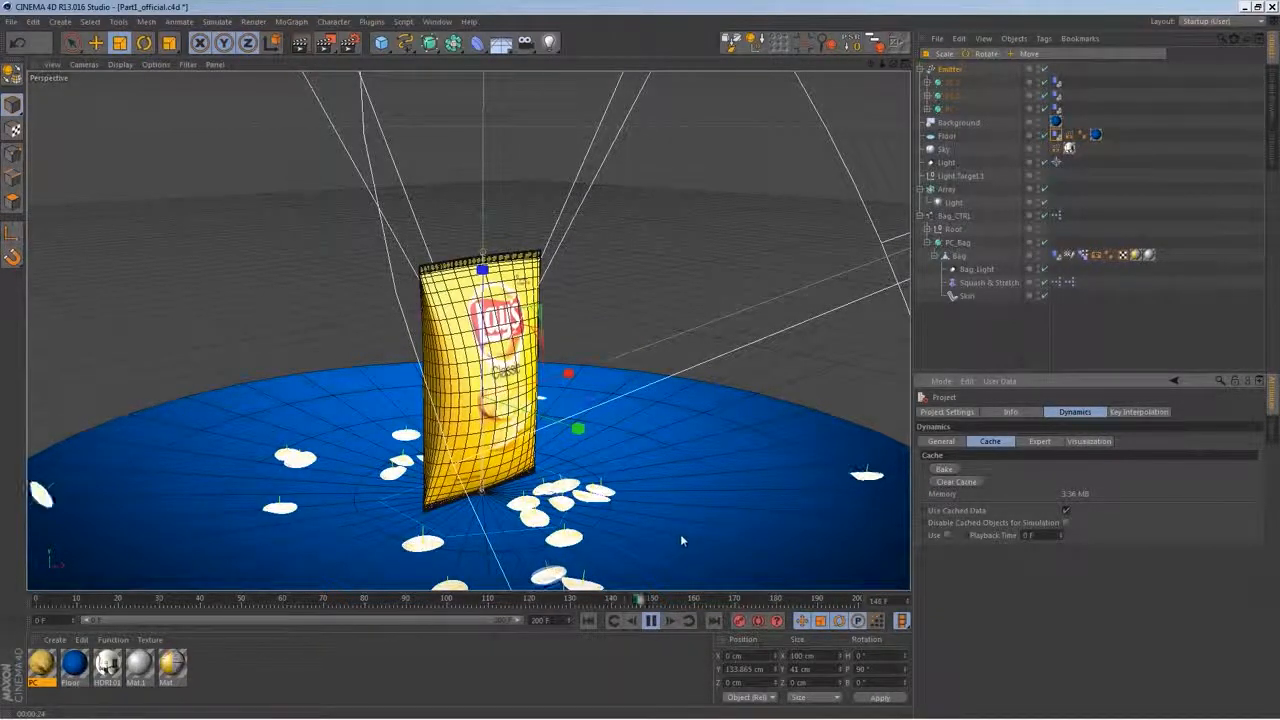
click(651, 620)
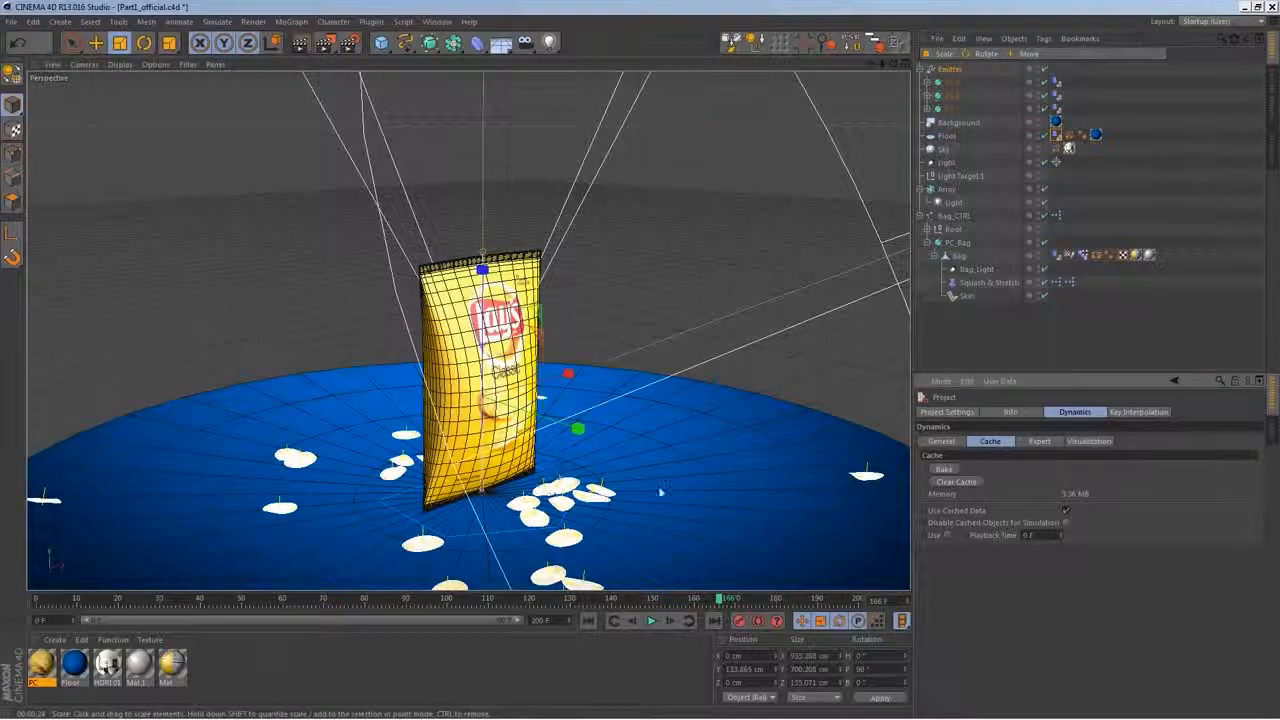
Switch to the Animation layout and show the Bag_CTRL tracks in the timeline's F-Curve mode
click(1212, 21)
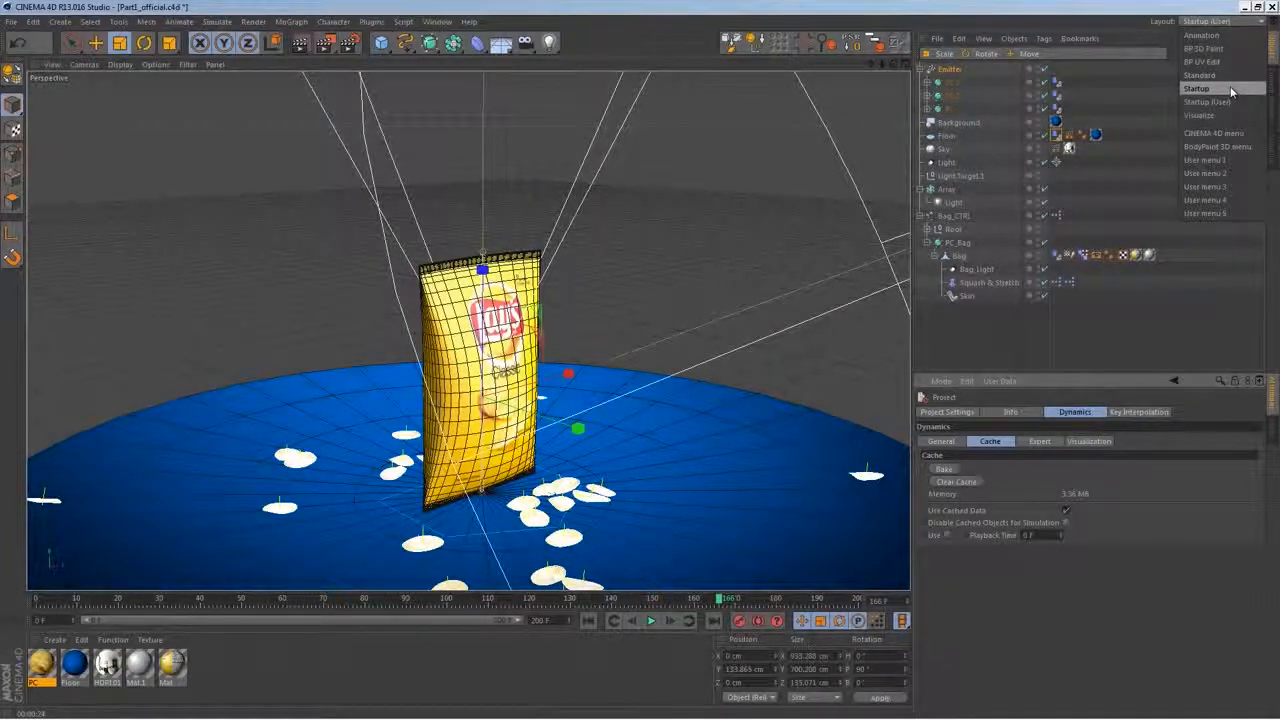
click(1202, 35)
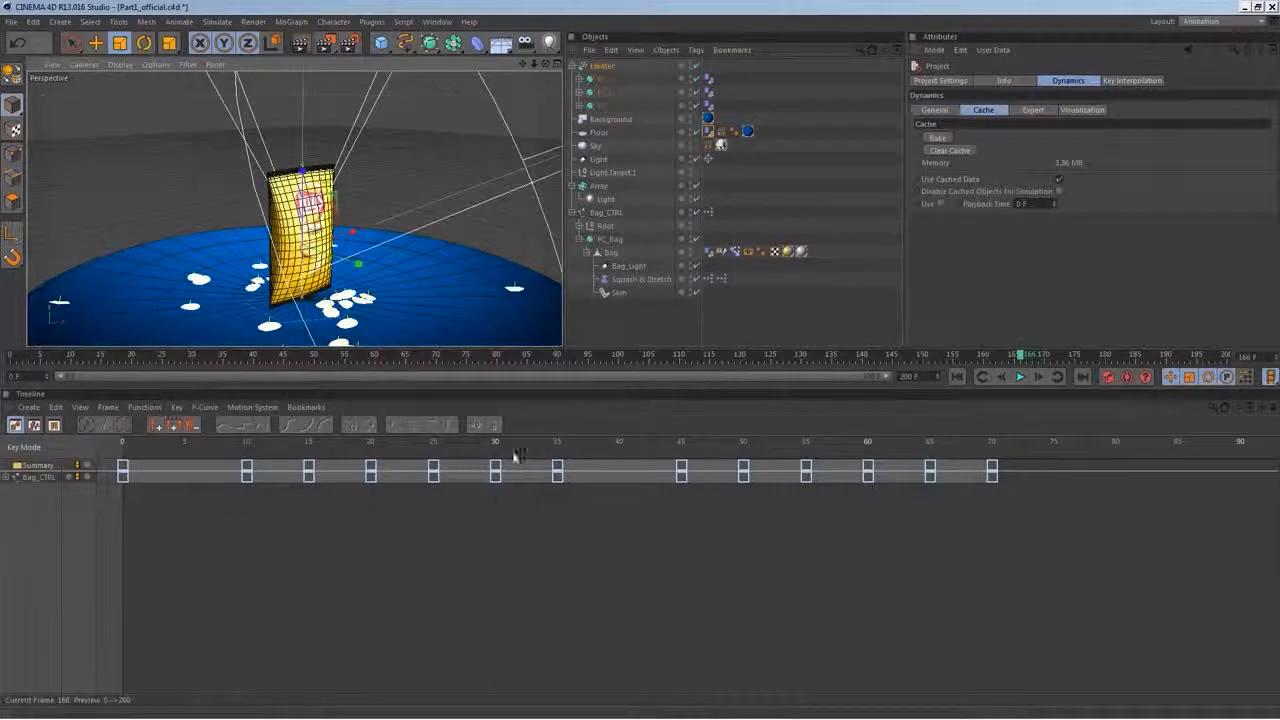
click(50, 477)
key(Tab)
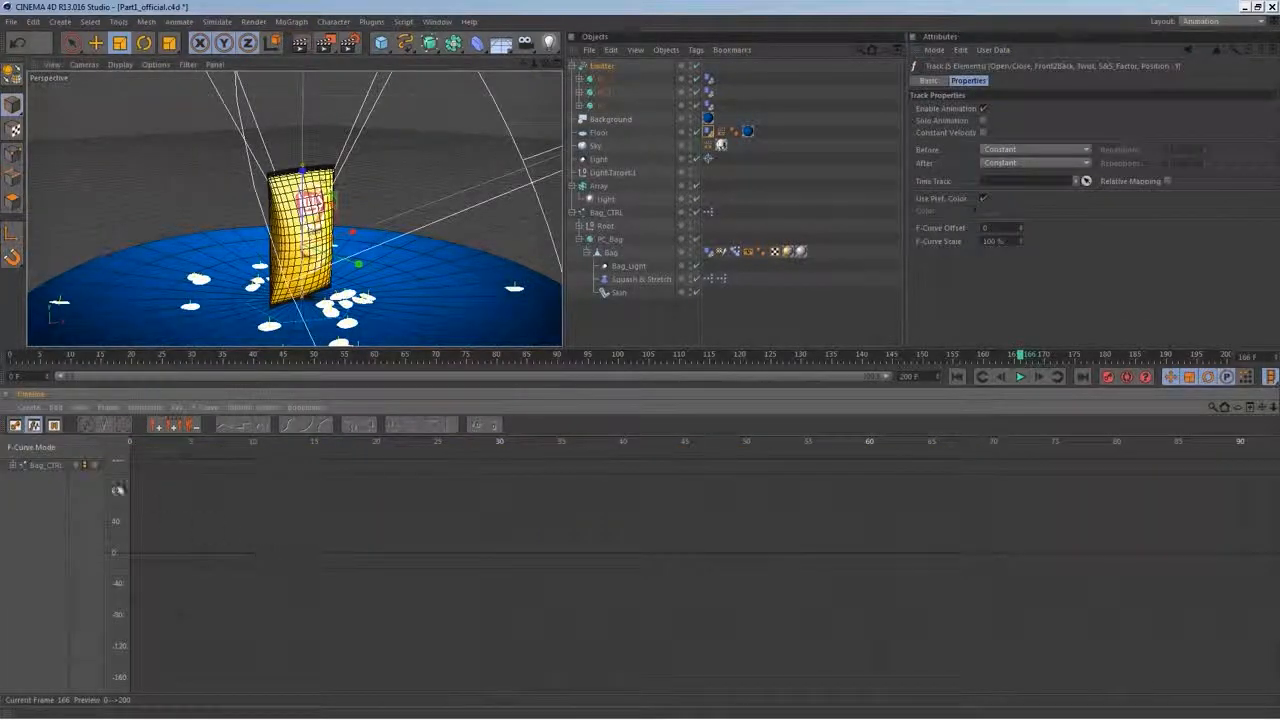
key(Tab)
key(Tab)
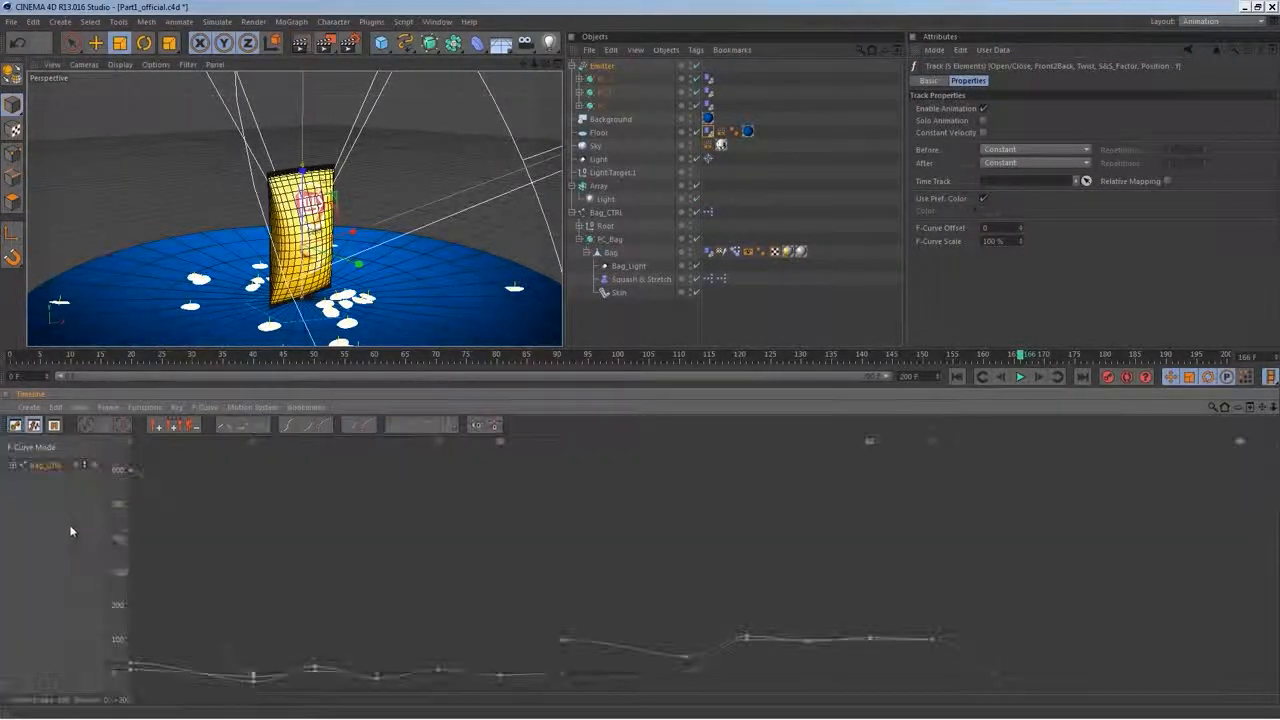
Expand the Bag_CTRL tracks and frame the Front2Back animation curve for inspection
click(13, 467)
click(45, 477)
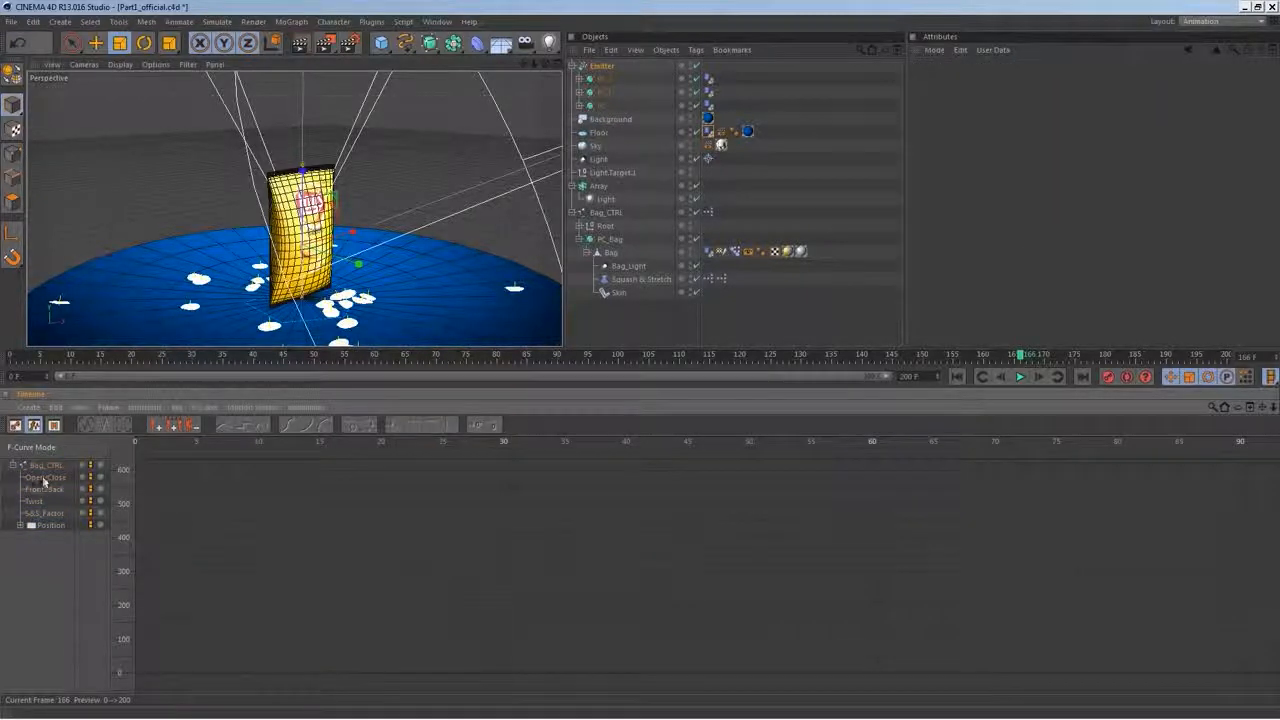
click(45, 489)
key(h)
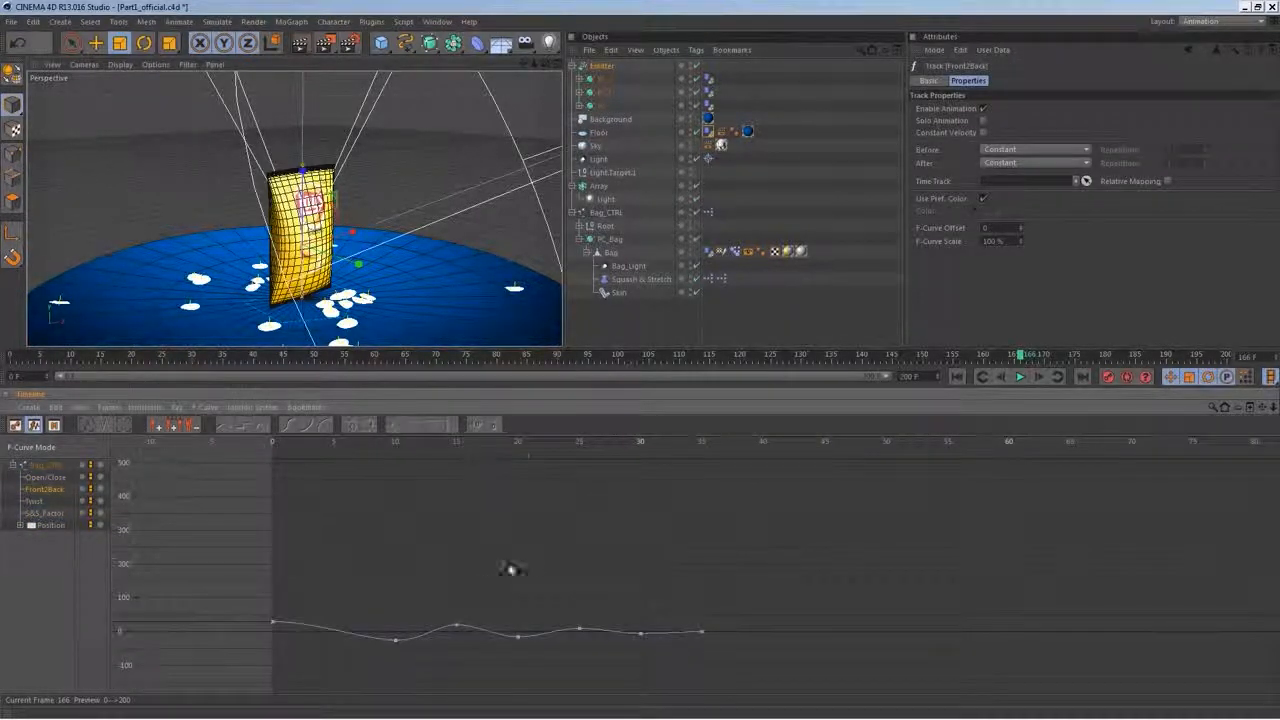
Select the Front2Back curve's key at frame 0 and play the animation to review the bag's motion
click(579, 628)
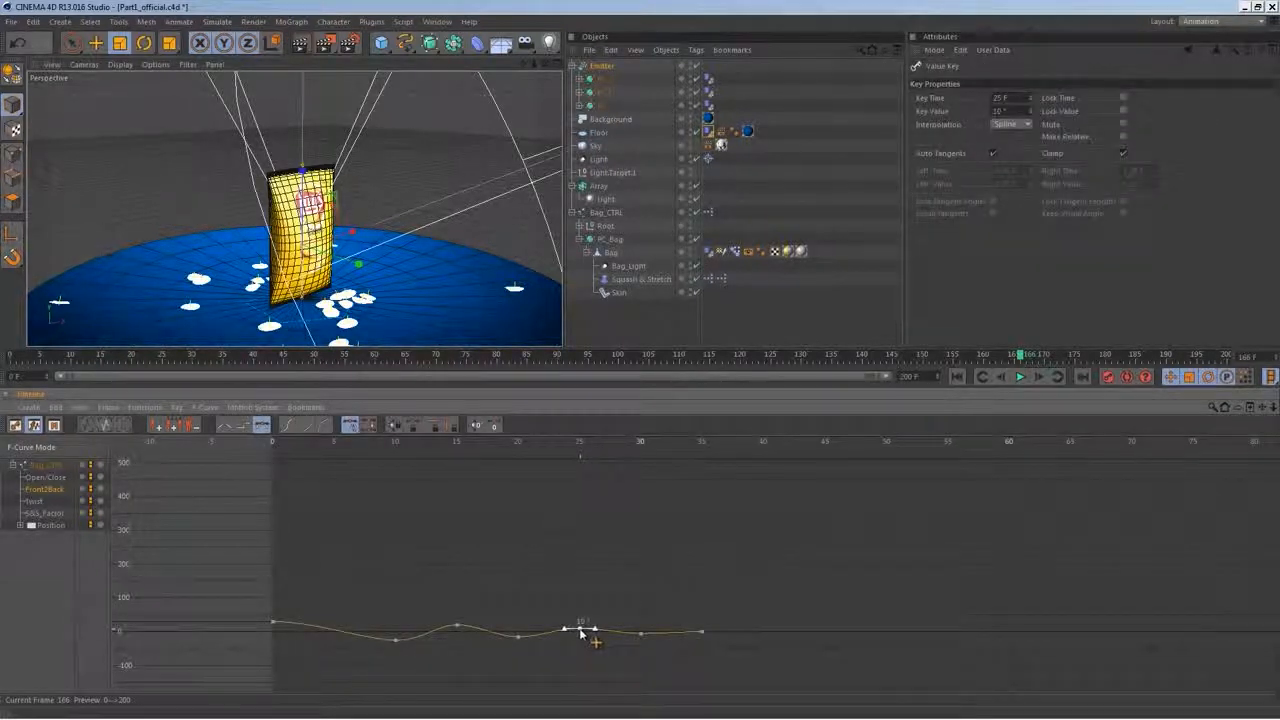
key(ctrl+z)
drag(278, 636, 276, 630)
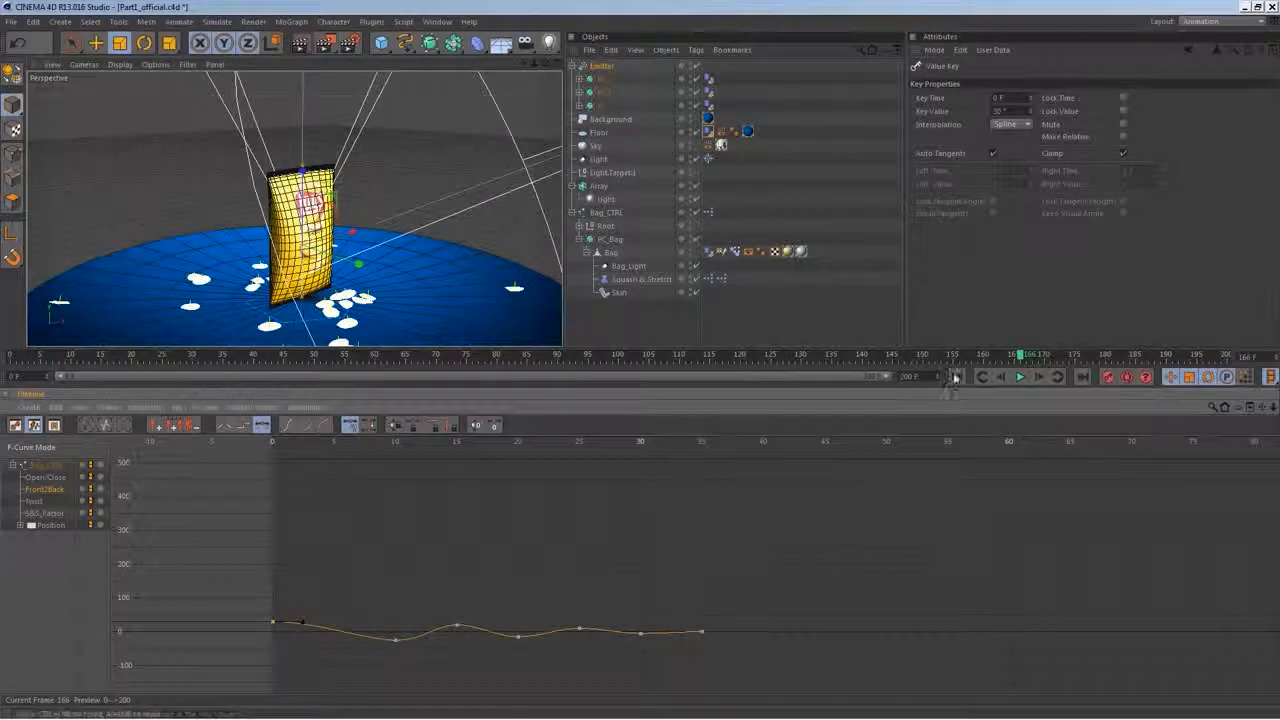
click(1018, 377)
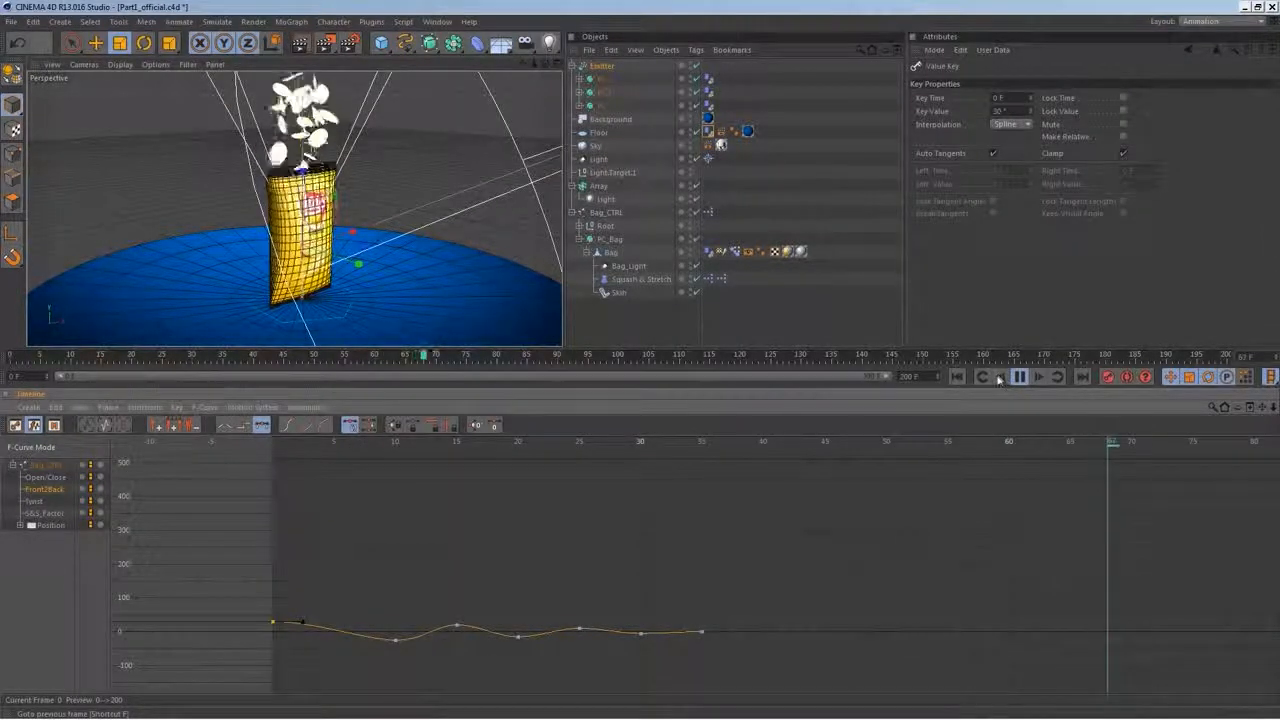
click(1018, 377)
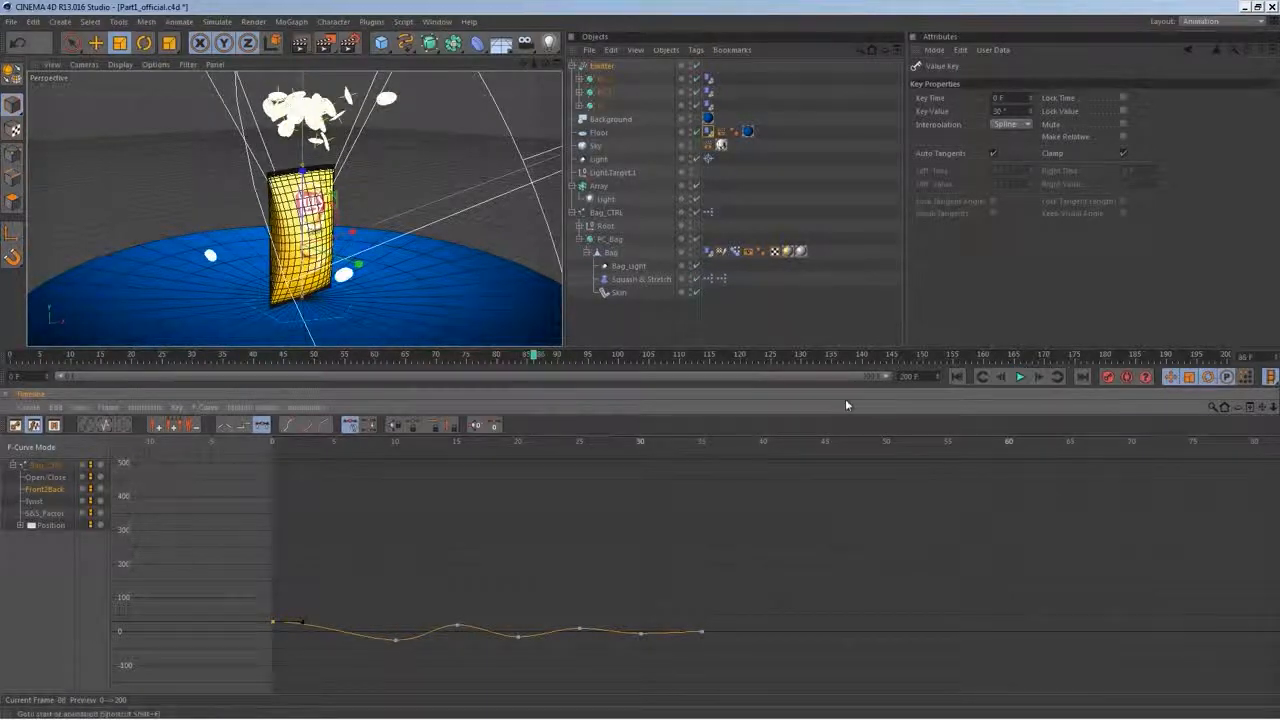
Soften the S&S_Factor curve by setting its frame 45 key to about 82% and its frame 50 key to about 106%
click(55, 514)
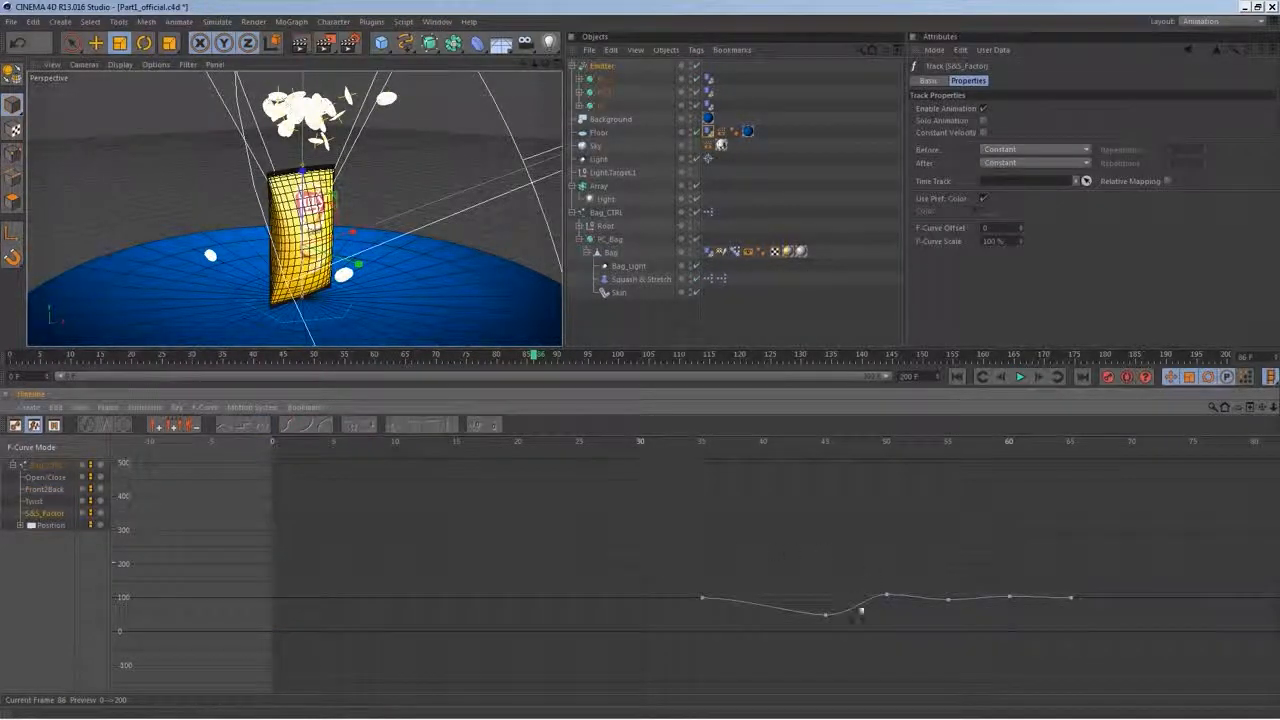
drag(815, 612, 826, 610)
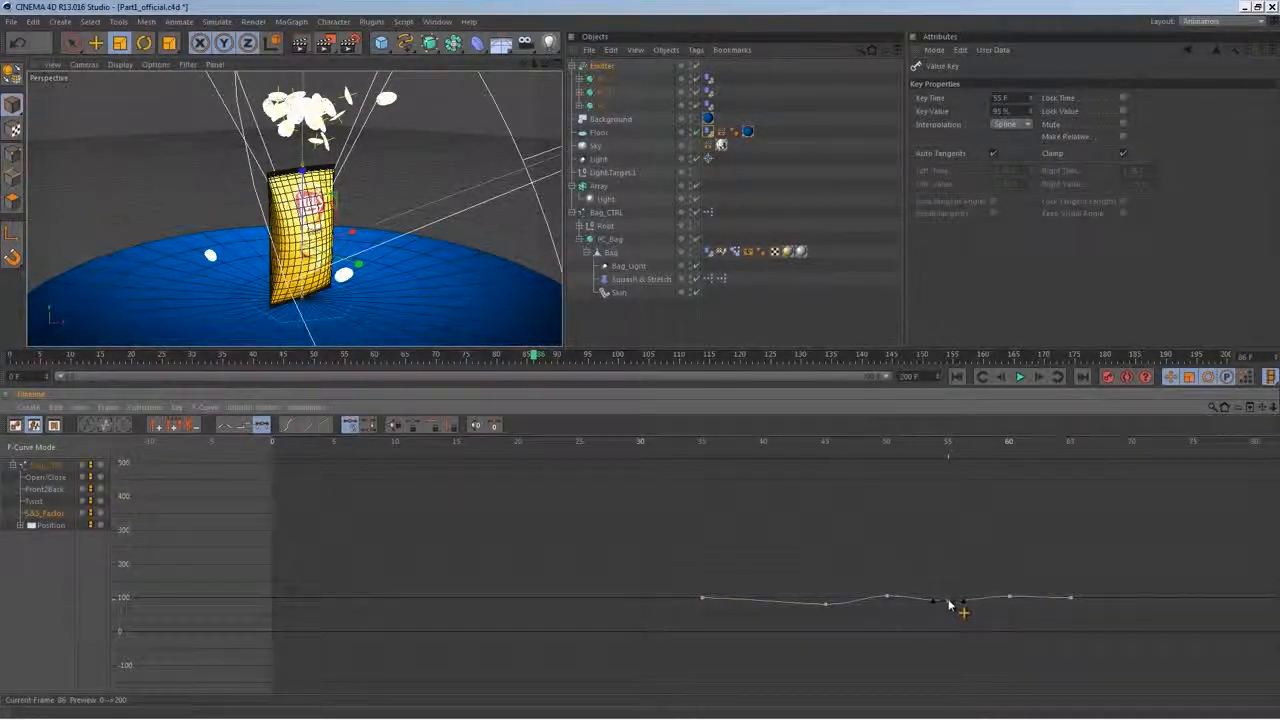
key(ctrl+z)
alt+right_drag(994, 617, 1057, 556)
alt+middle_drag(1116, 652, 997, 543)
drag(1040, 525, 572, 612)
key(s)
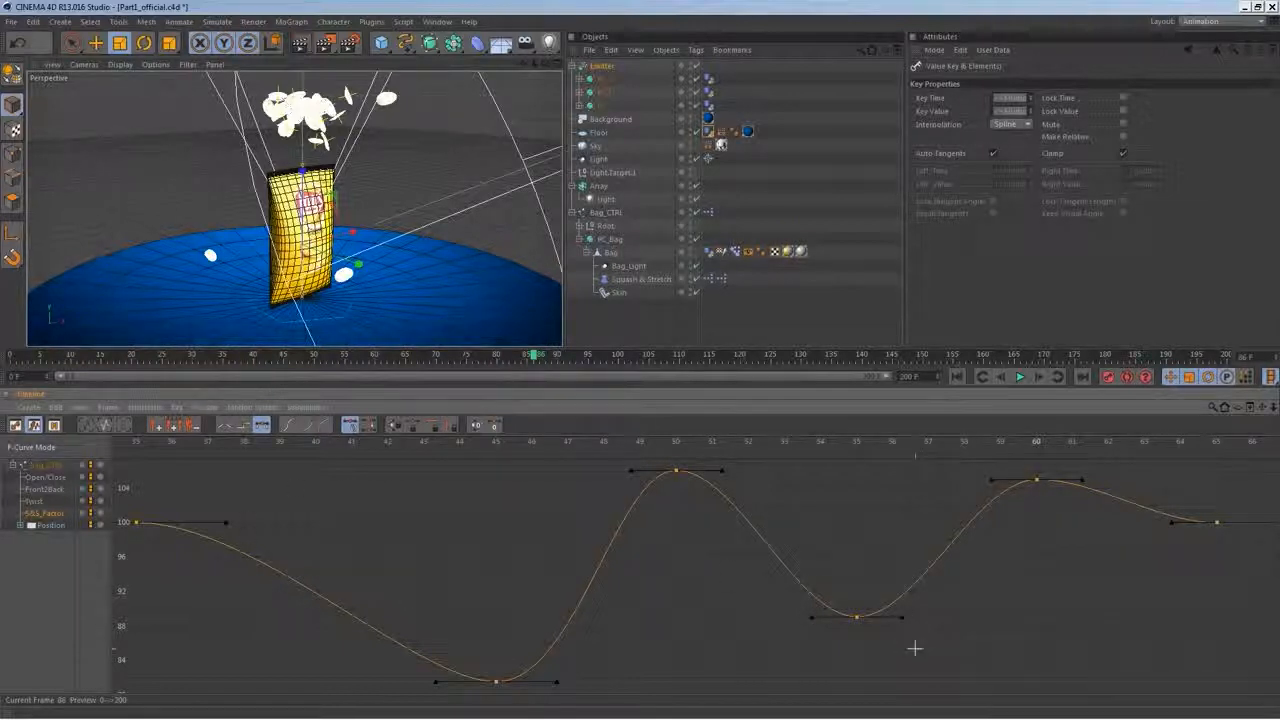
Dampen the end of the S&S_Factor curve by setting the frame 55 key to about 95.5% and the frame 60 key to about 102.7%
click(856, 617)
drag(858, 618, 858, 576)
click(676, 470)
drag(1036, 492, 1036, 500)
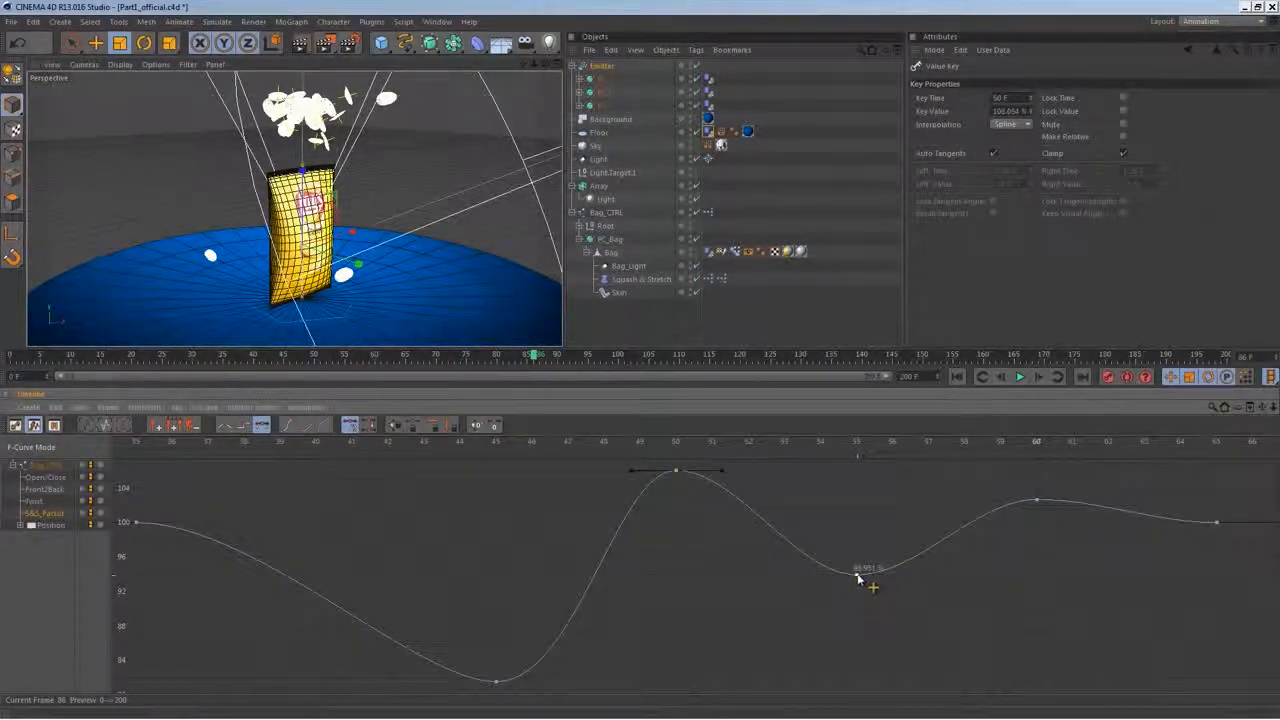
drag(857, 576, 858, 569)
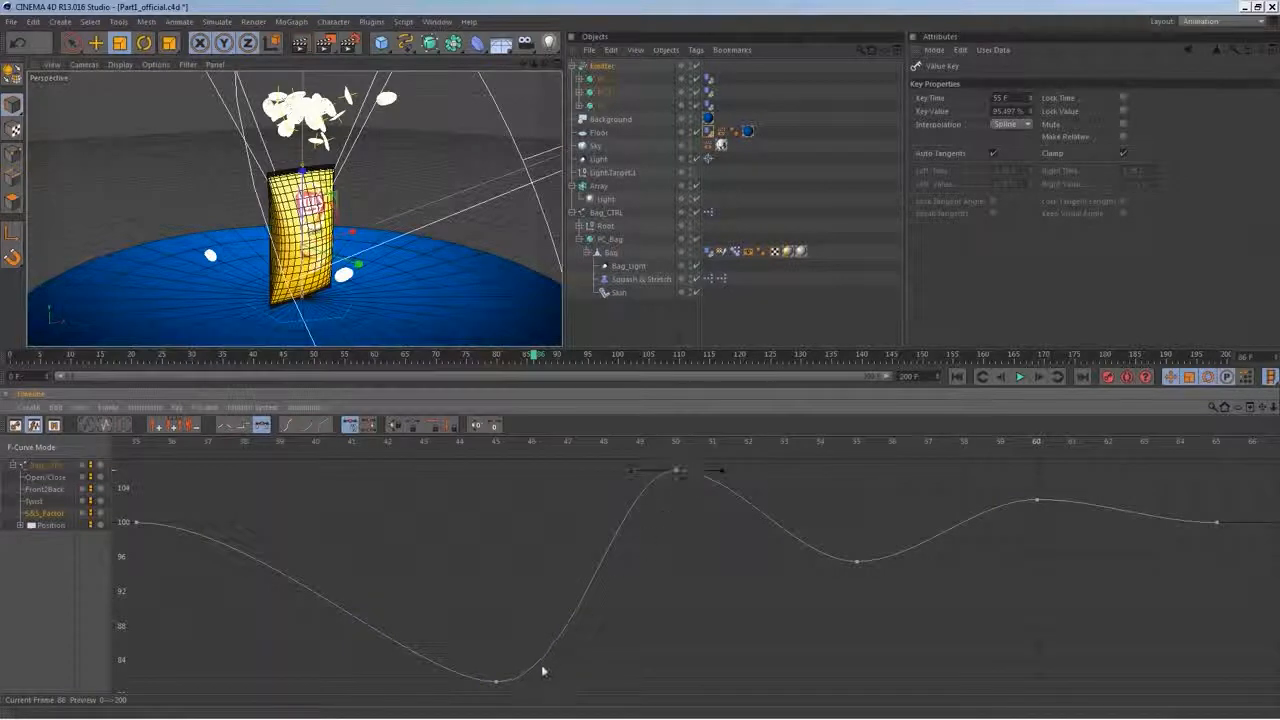
Try raising the S&S_Factor key at frame 45 to about 90% and play the animation from the start
drag(497, 683, 495, 610)
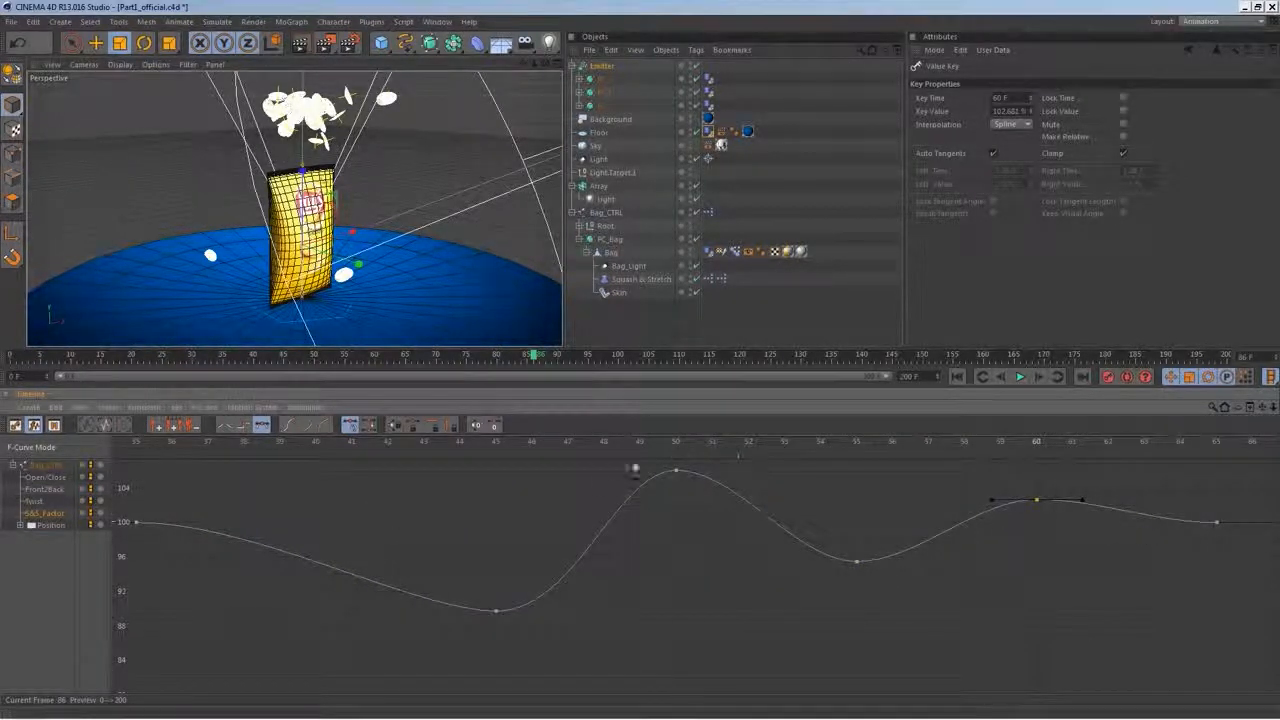
click(233, 566)
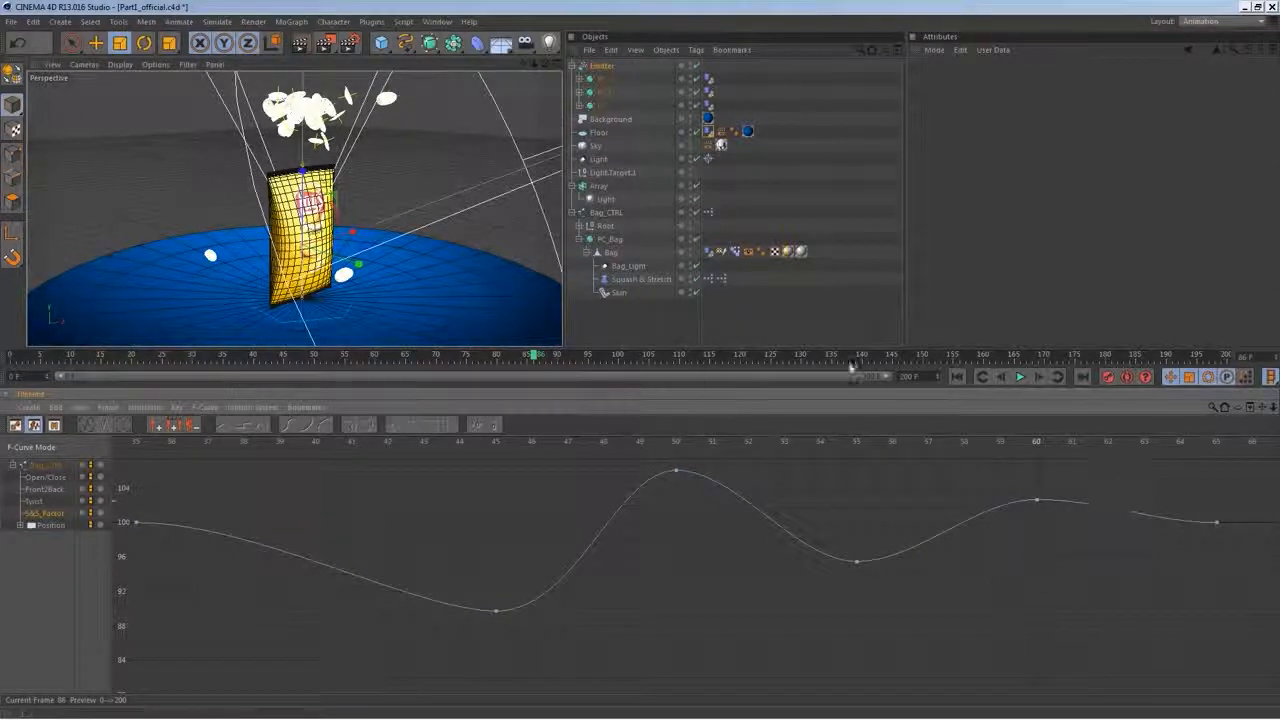
click(956, 379)
click(1022, 378)
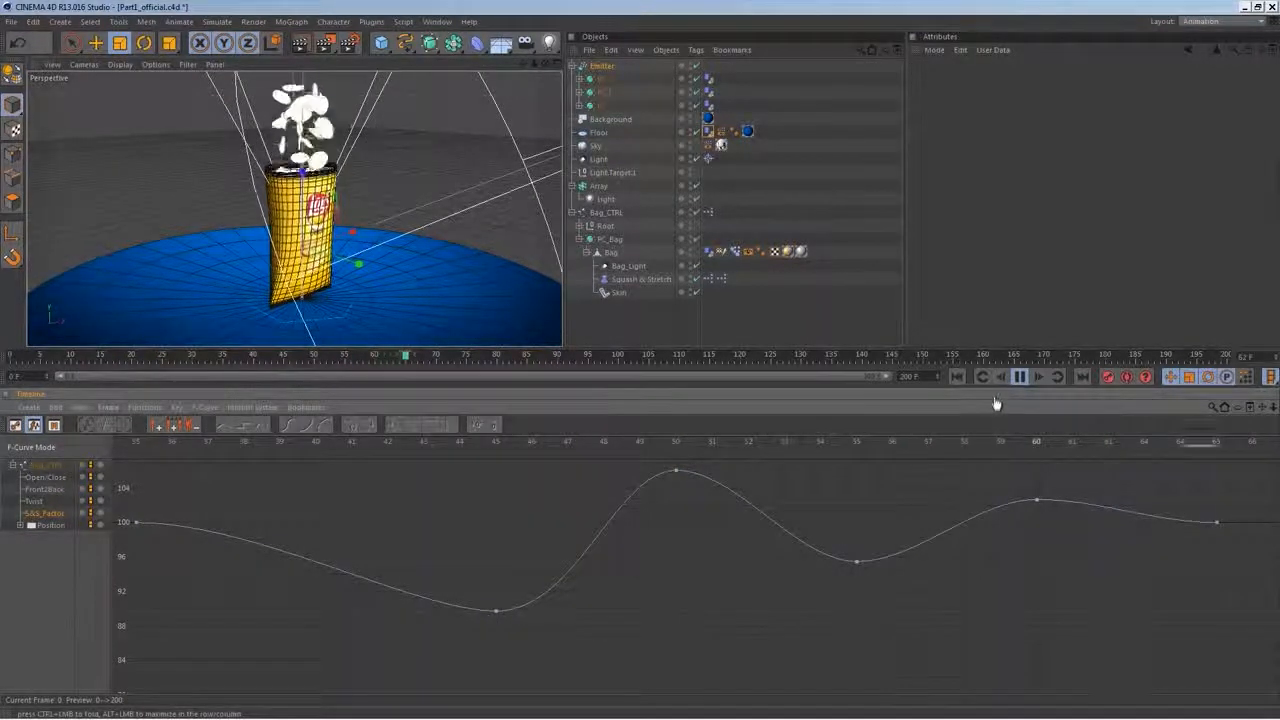
click(1019, 377)
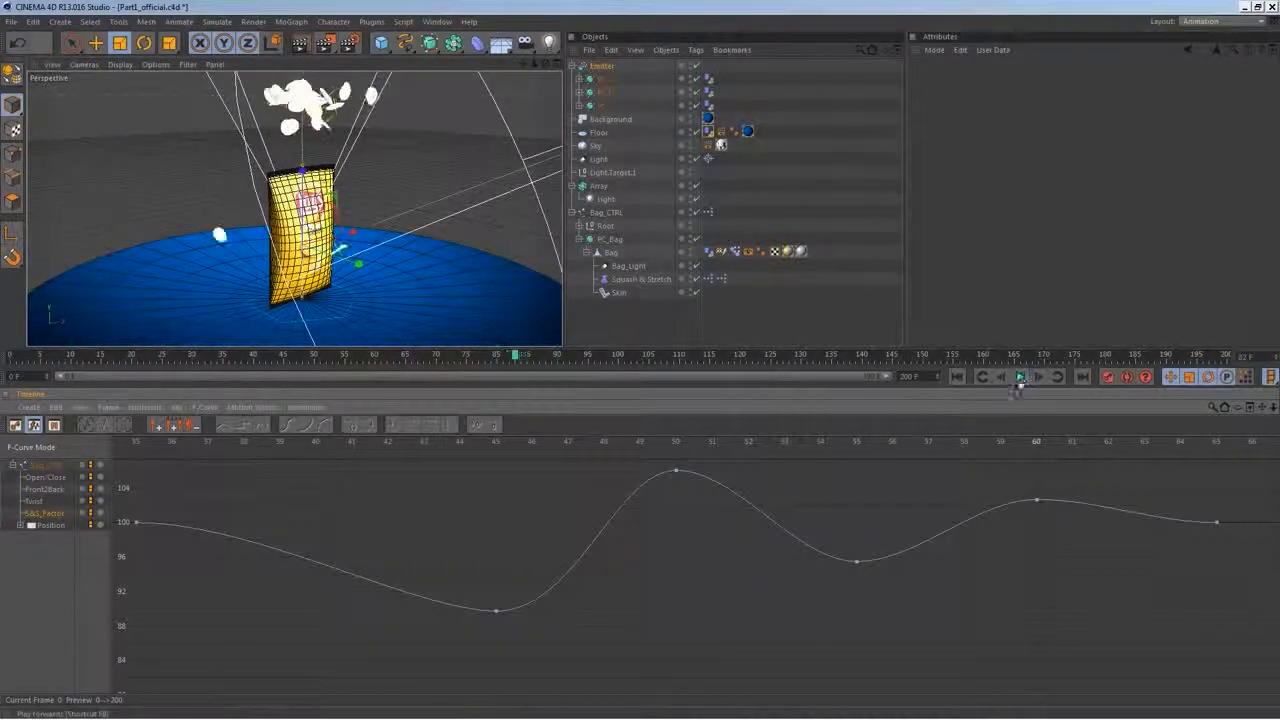
Try lowering the S&S_Factor key at frame 45 to about 79% and play the animation from frame 35
drag(497, 613, 484, 692)
click(1037, 490)
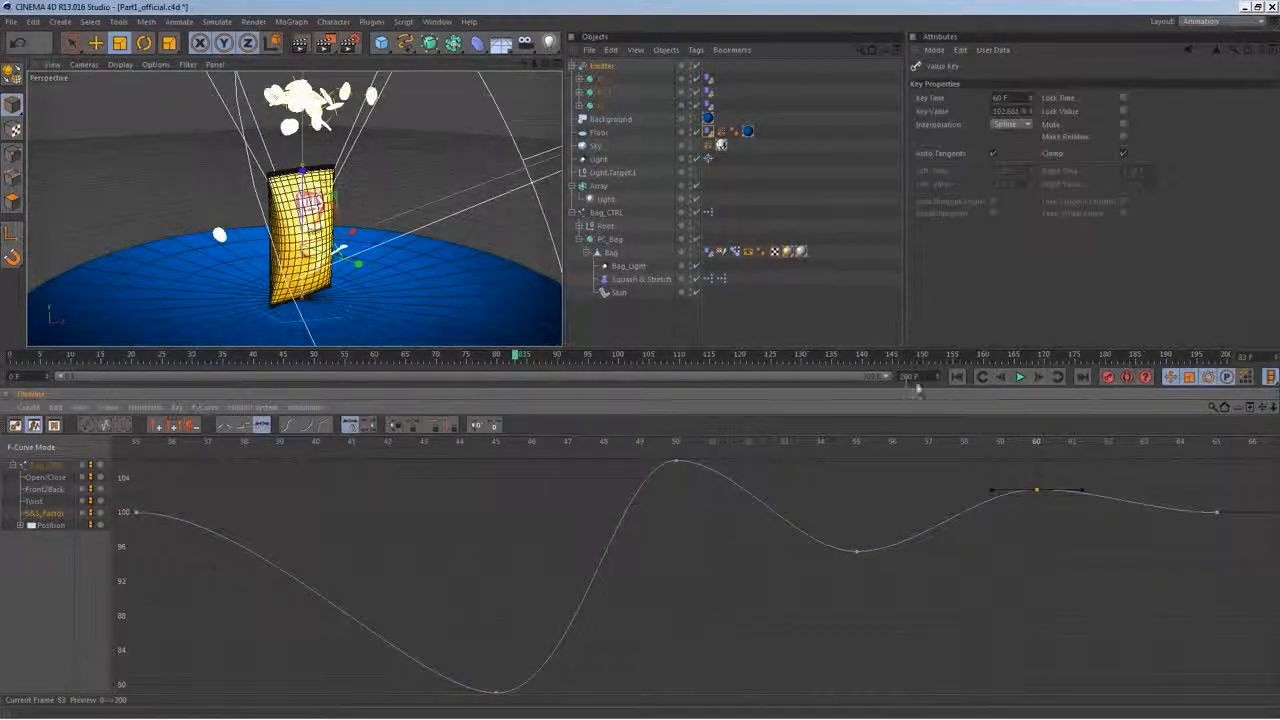
click(138, 444)
click(1018, 378)
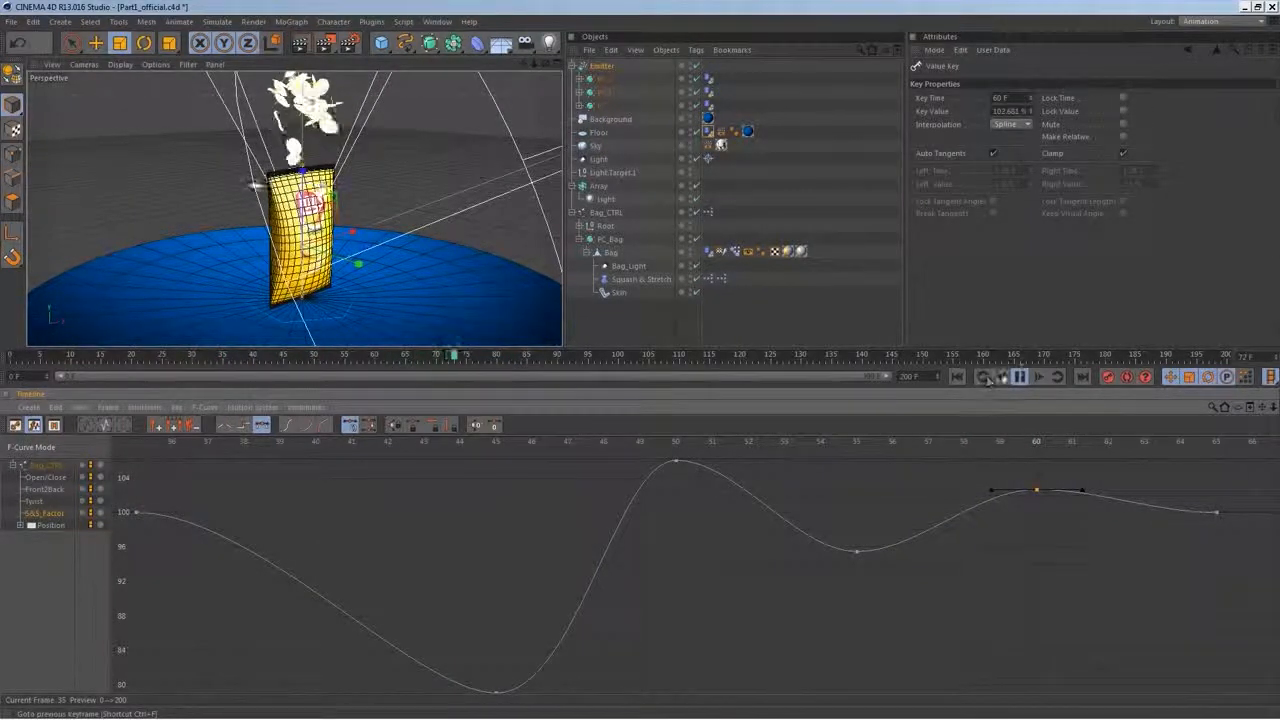
Lower the S&S_Factor key at frame 45 to about 40% and play the animation from frame 35
alt+right_drag(552, 563, 514, 625)
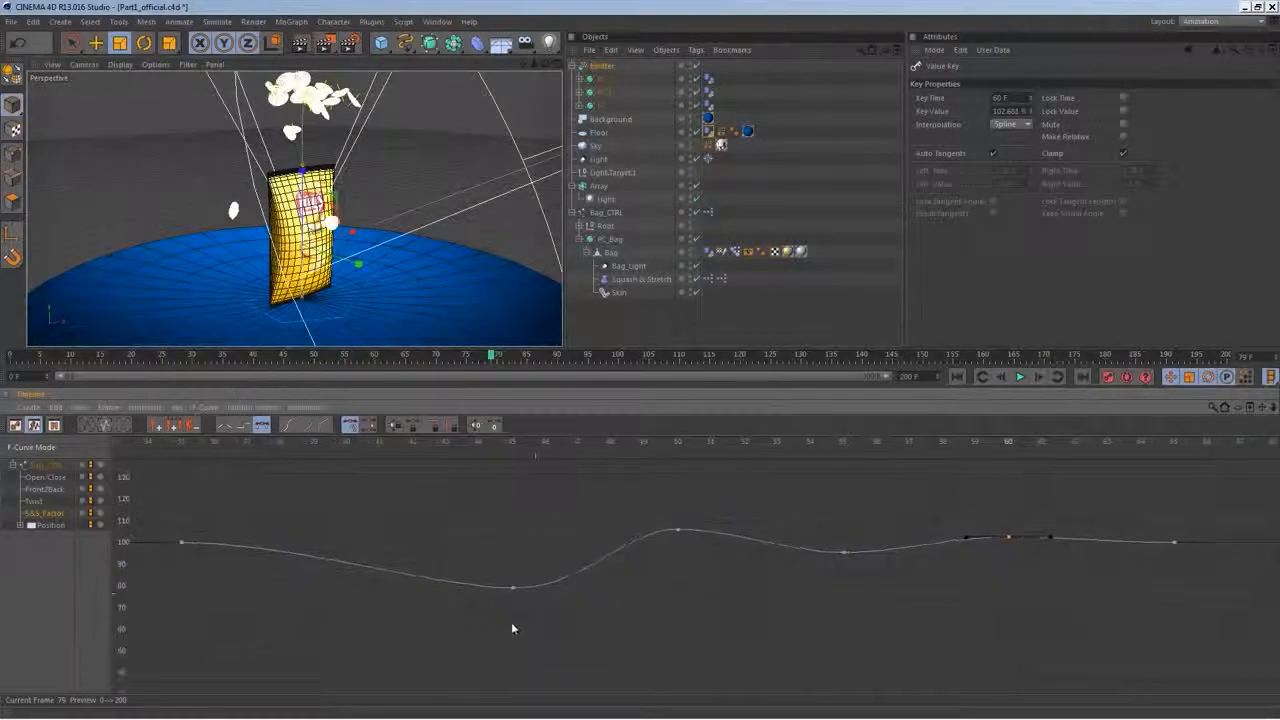
drag(514, 592, 503, 686)
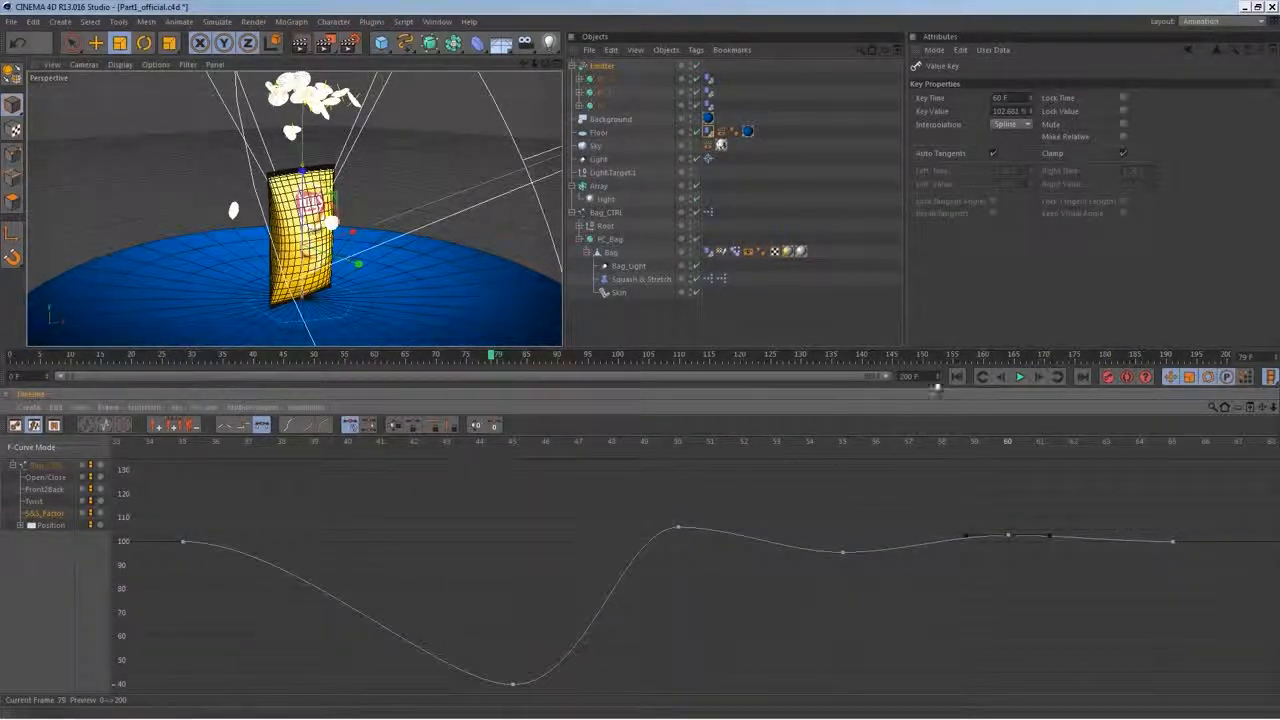
click(189, 443)
click(1018, 377)
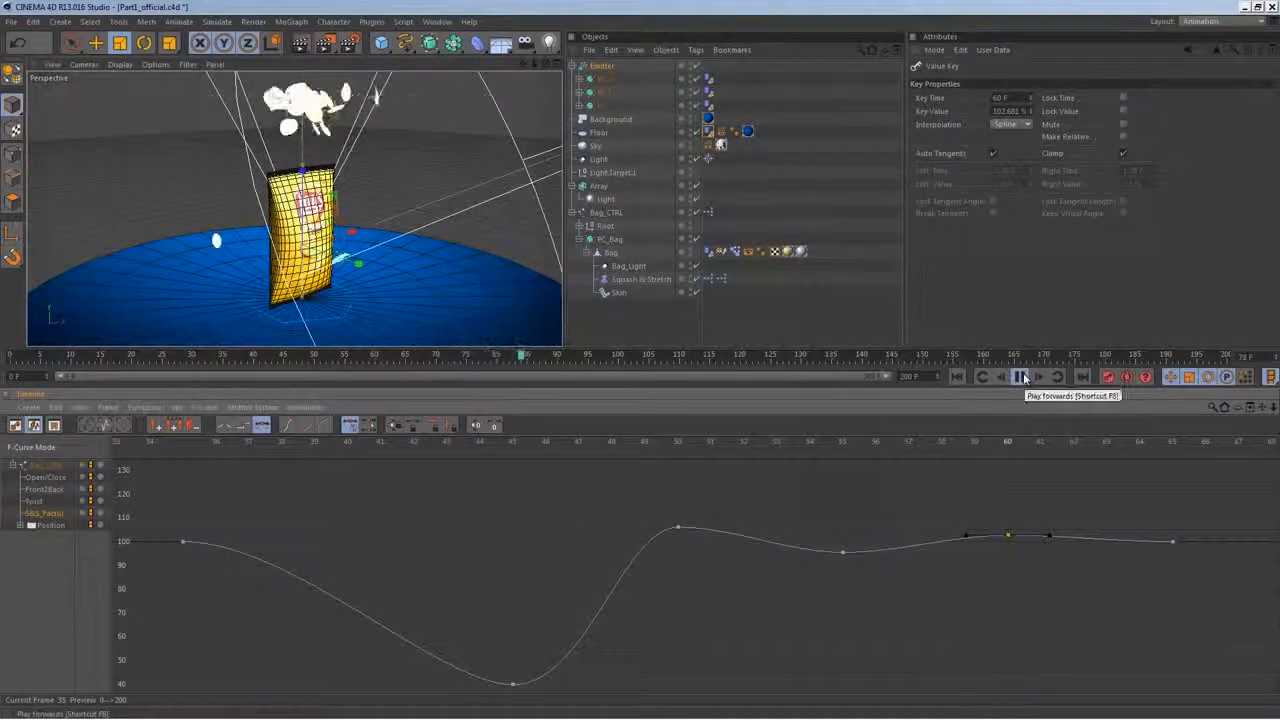
Play the animation from the start to review the bag's squash and stretch together with the bursting chips
click(981, 380)
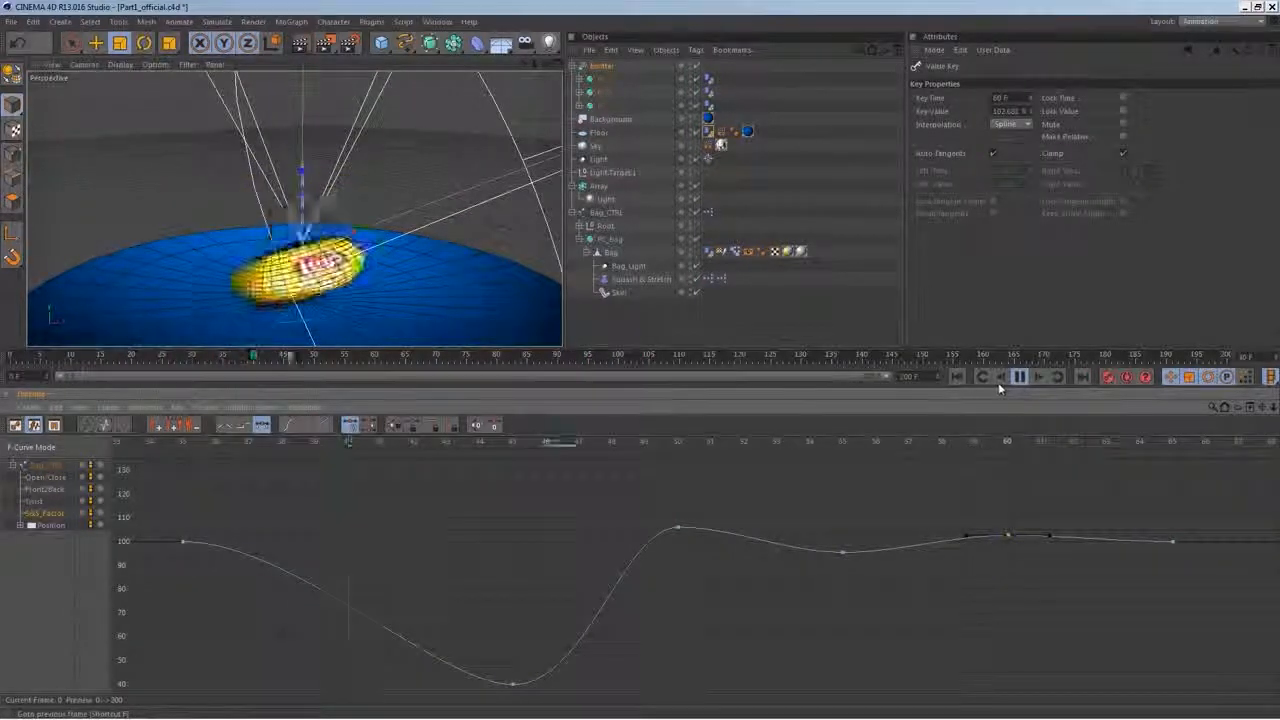
click(1018, 377)
alt+right_drag(678, 551, 675, 554)
mouse_move(505, 500)
mouse_down()
mouse_move(960, 634)
mouse_move(1150, 630)
mouse_move(825, 598)
mouse_move(634, 474)
mouse_move(500, 505)
mouse_up()
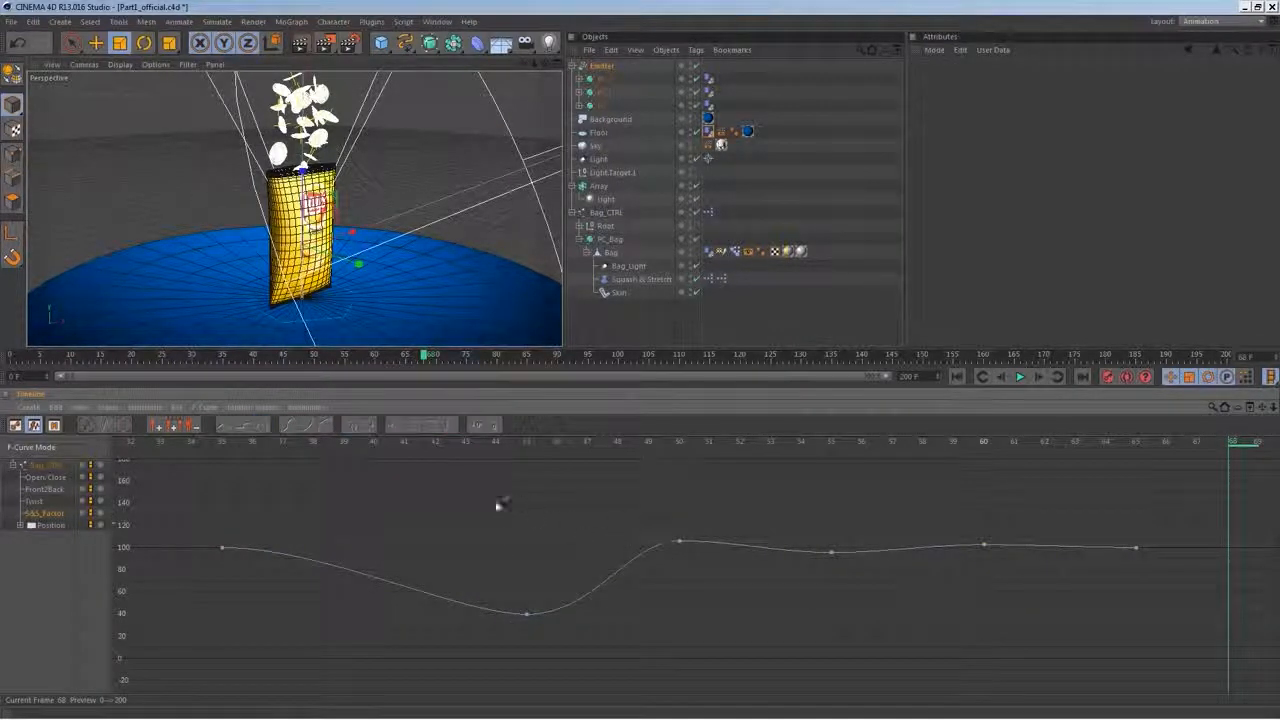
click(958, 376)
click(1019, 376)
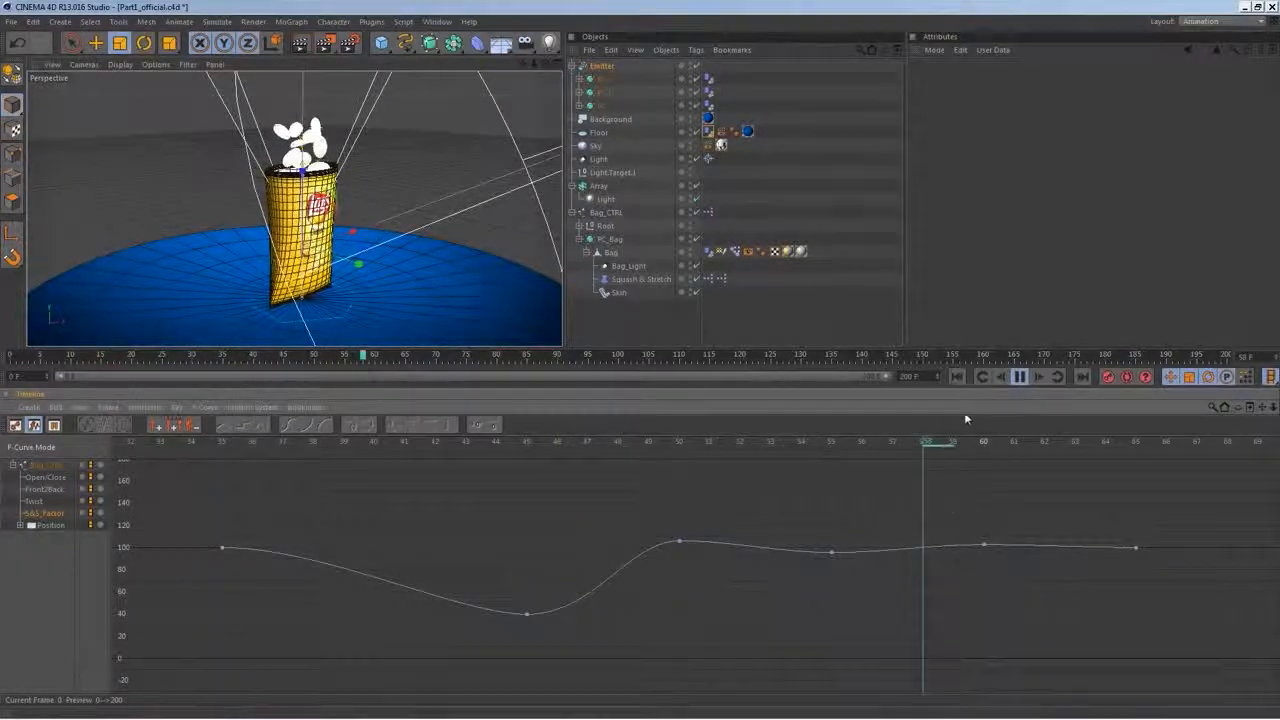
click(1023, 376)
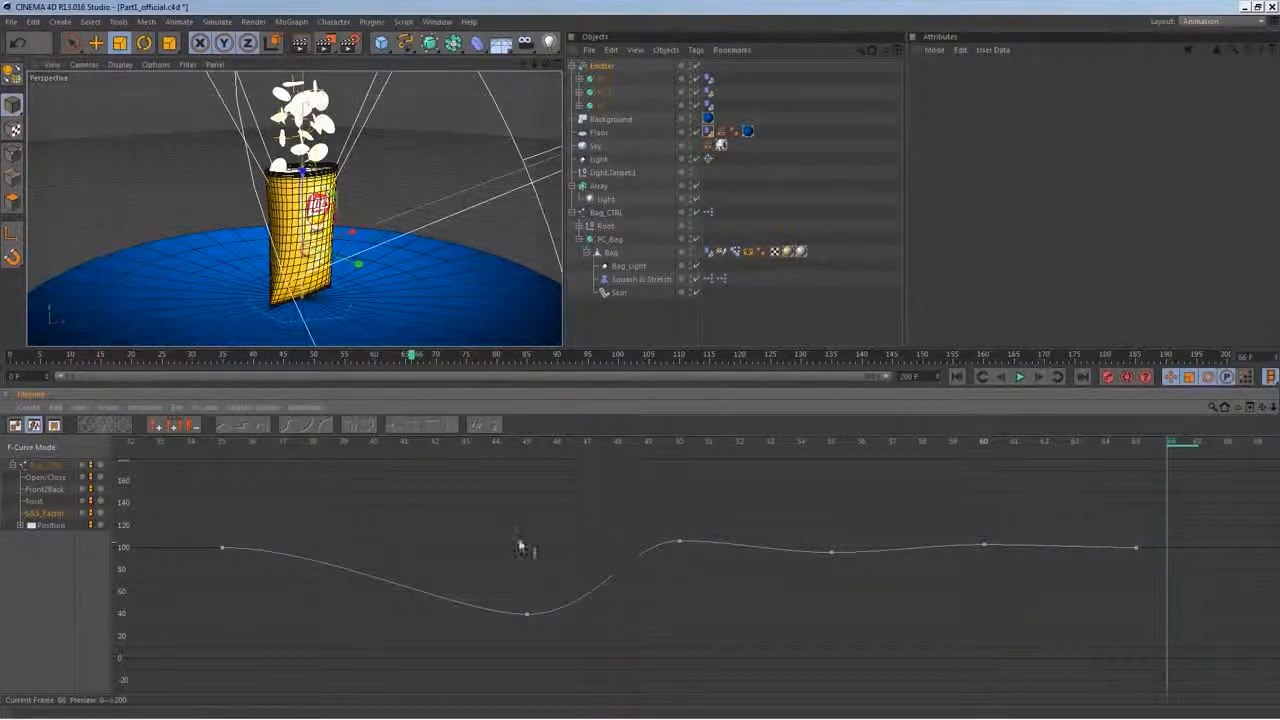
Dampen the Front2Back curve by moving the frame 25 key to about 6° and the frame 20 key to about -10°
click(42, 501)
click(44, 490)
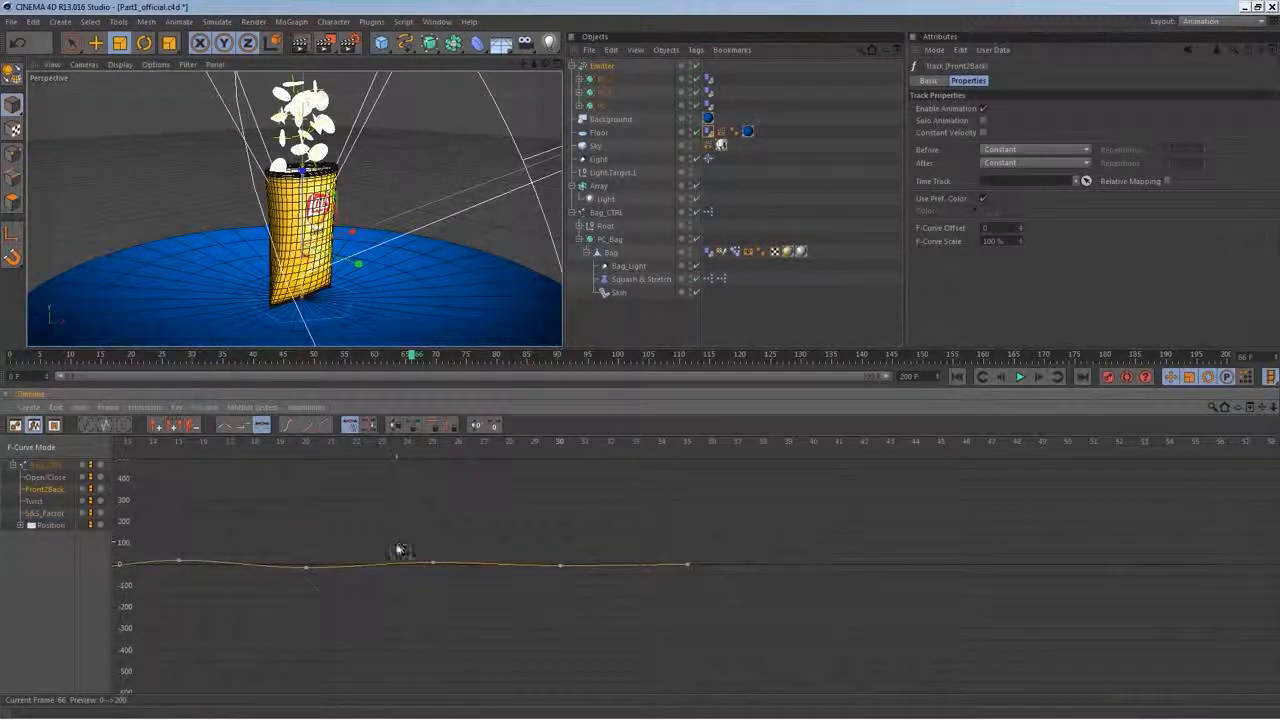
key(h)
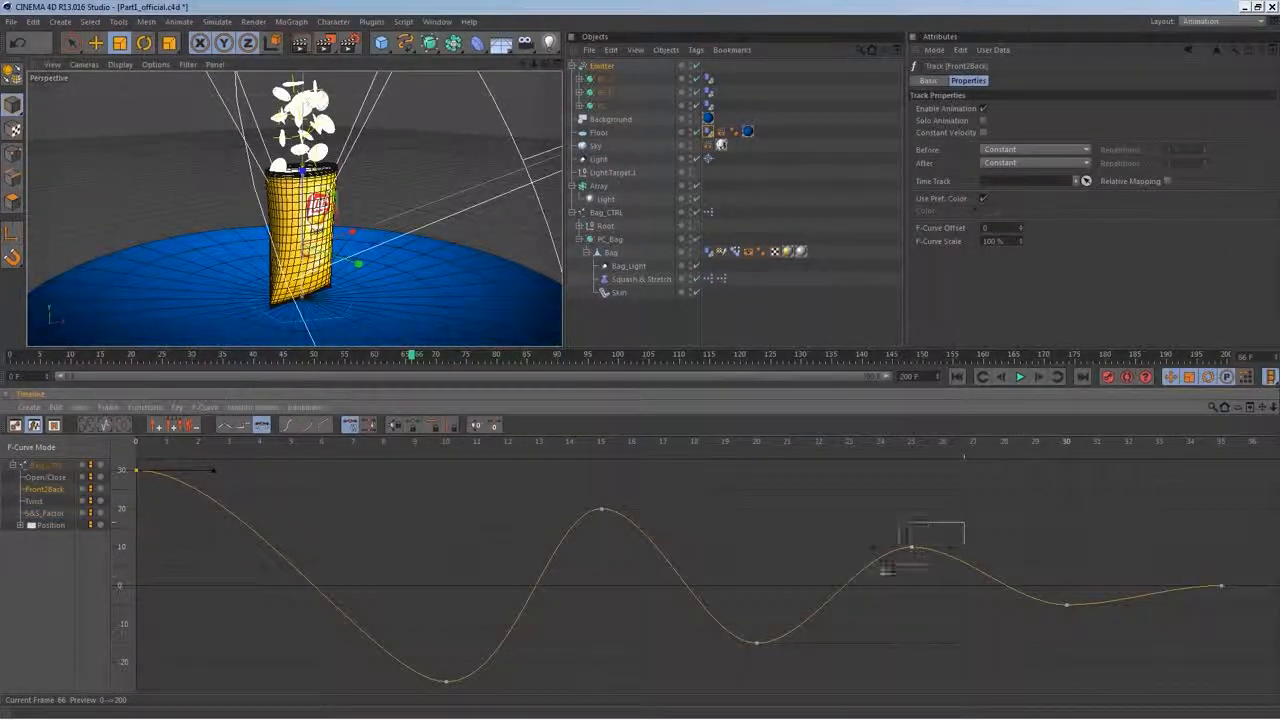
click(911, 548)
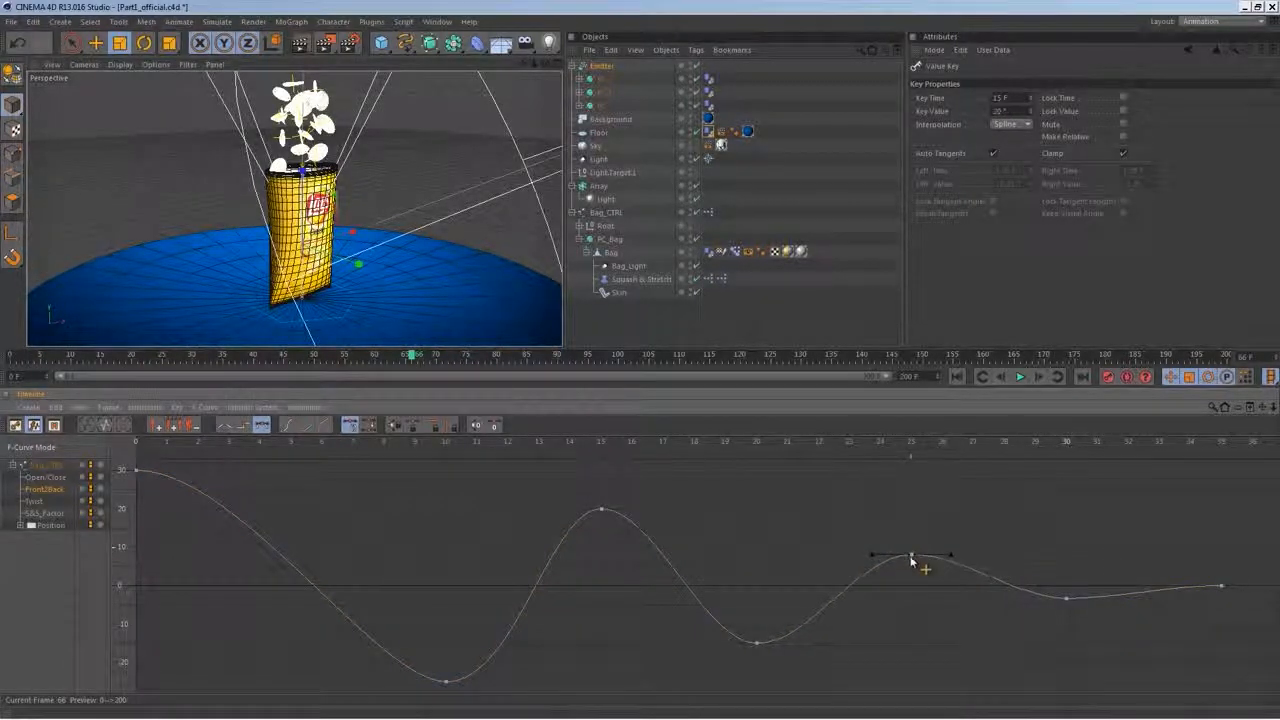
click(757, 643)
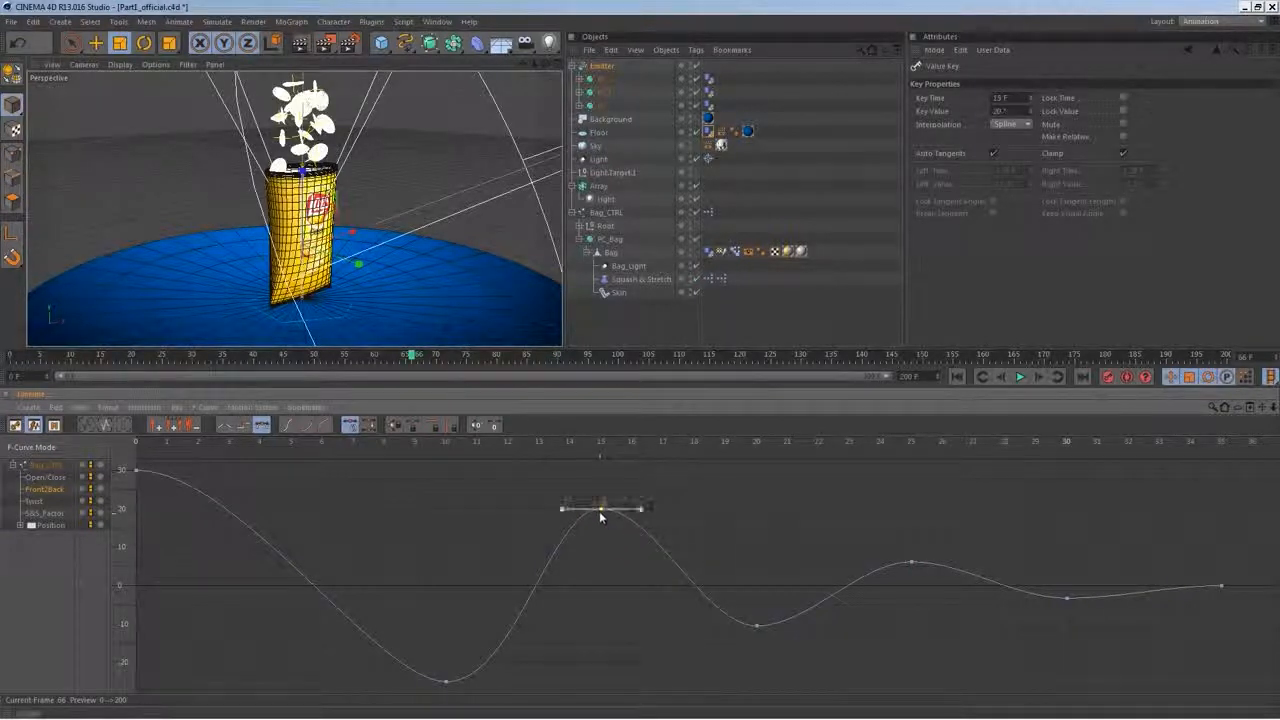
Set the Front2Back keys at frame 15 to about 14° and frame 10 to about -18°, and play back the result
drag(601, 513, 602, 540)
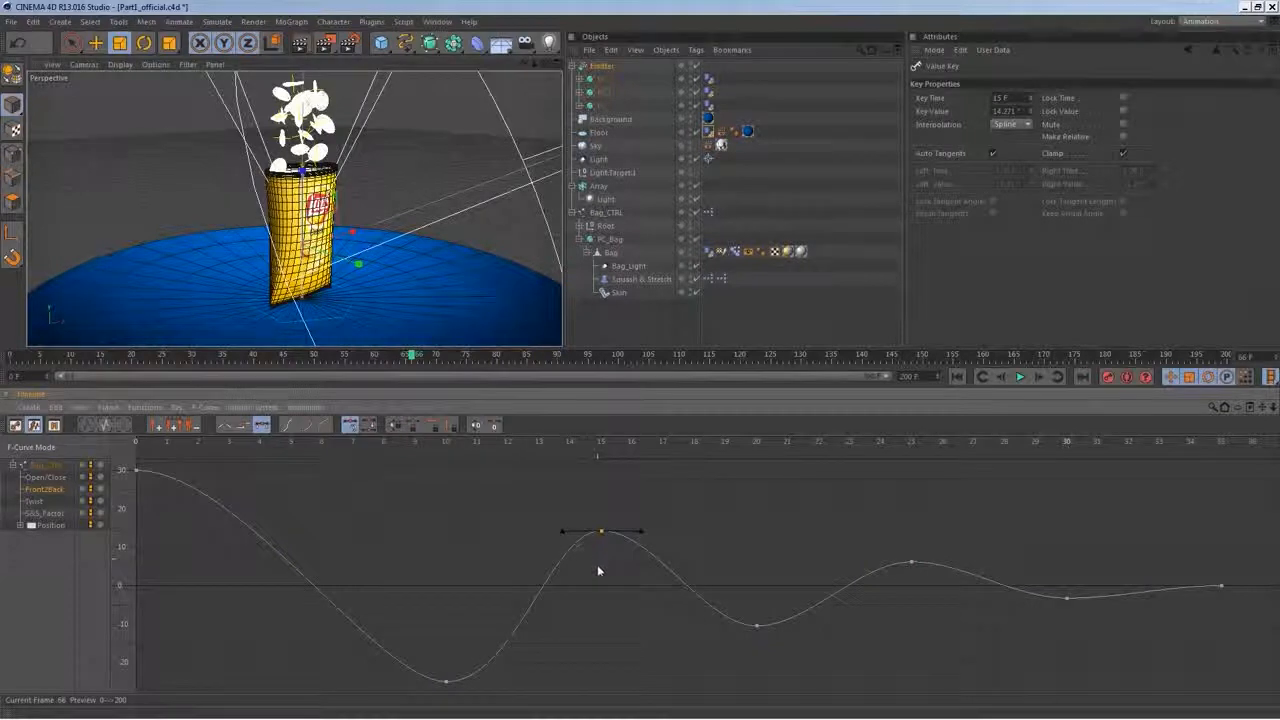
mouse_move(447, 685)
mouse_down()
mouse_move(443, 652)
mouse_move(446, 665)
mouse_up()
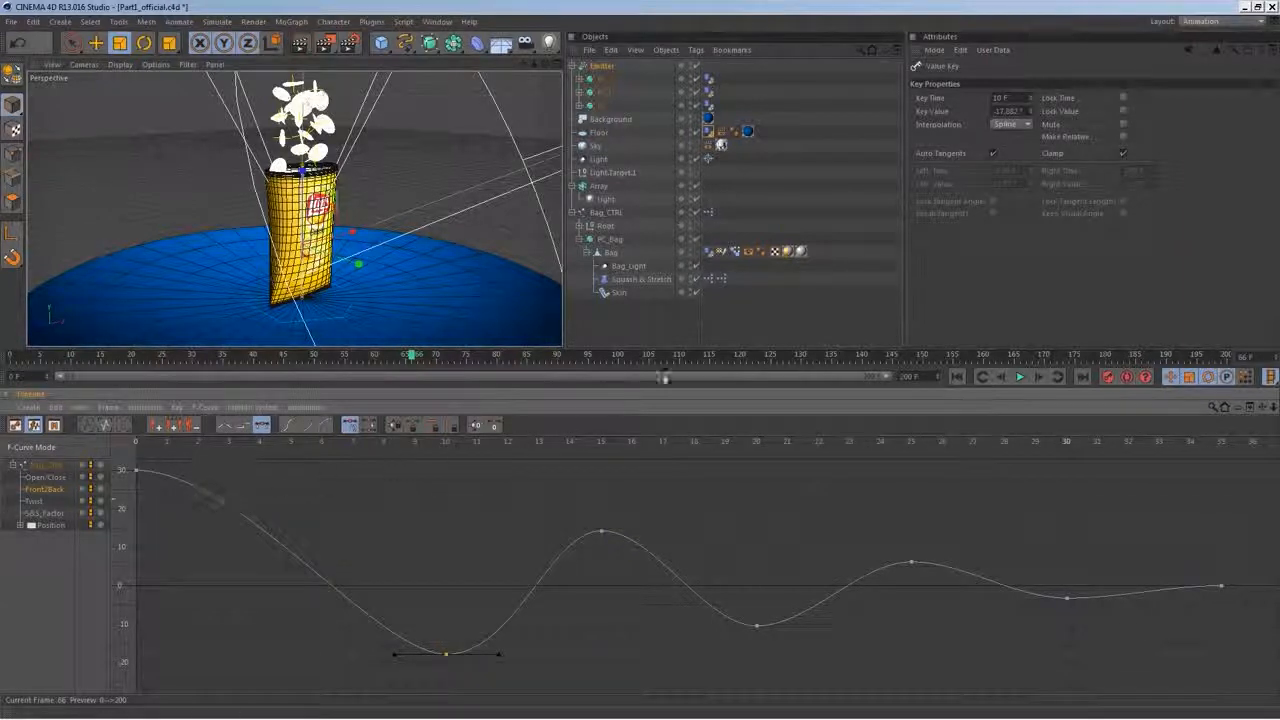
click(1019, 376)
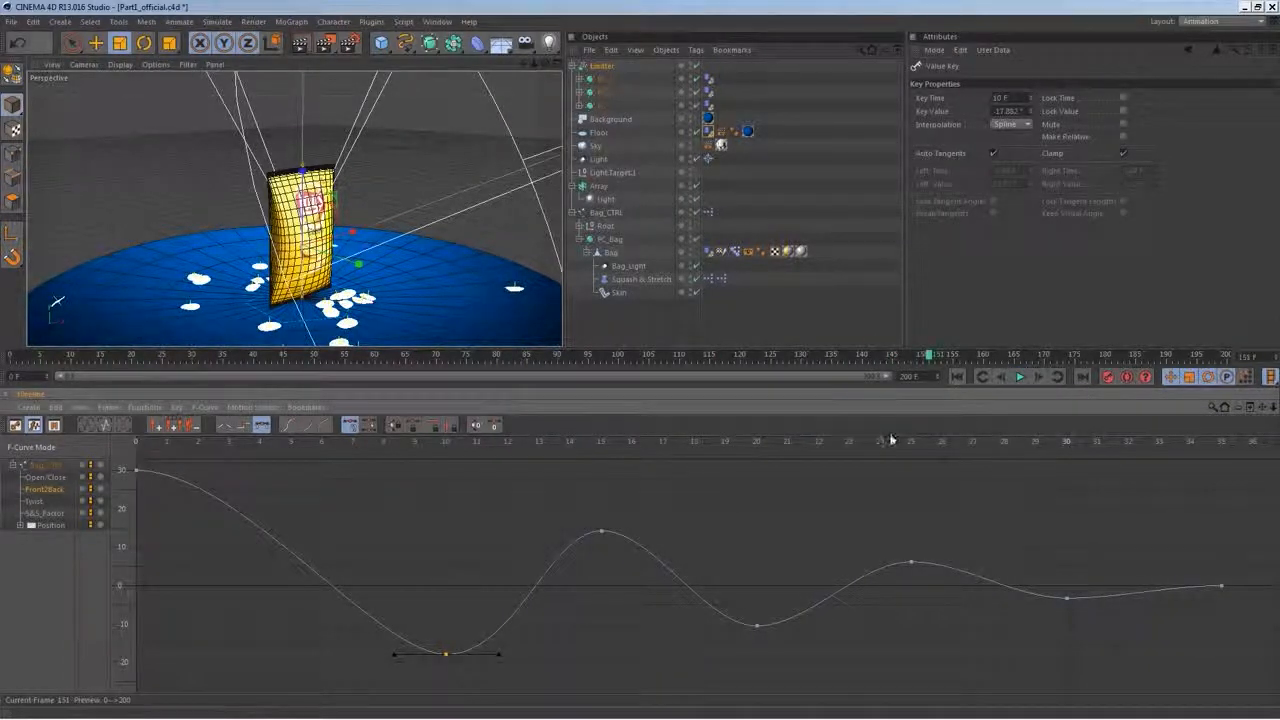
Switch to the Startup (User) layout and orient the perspective view towards the chip bag
click(1215, 21)
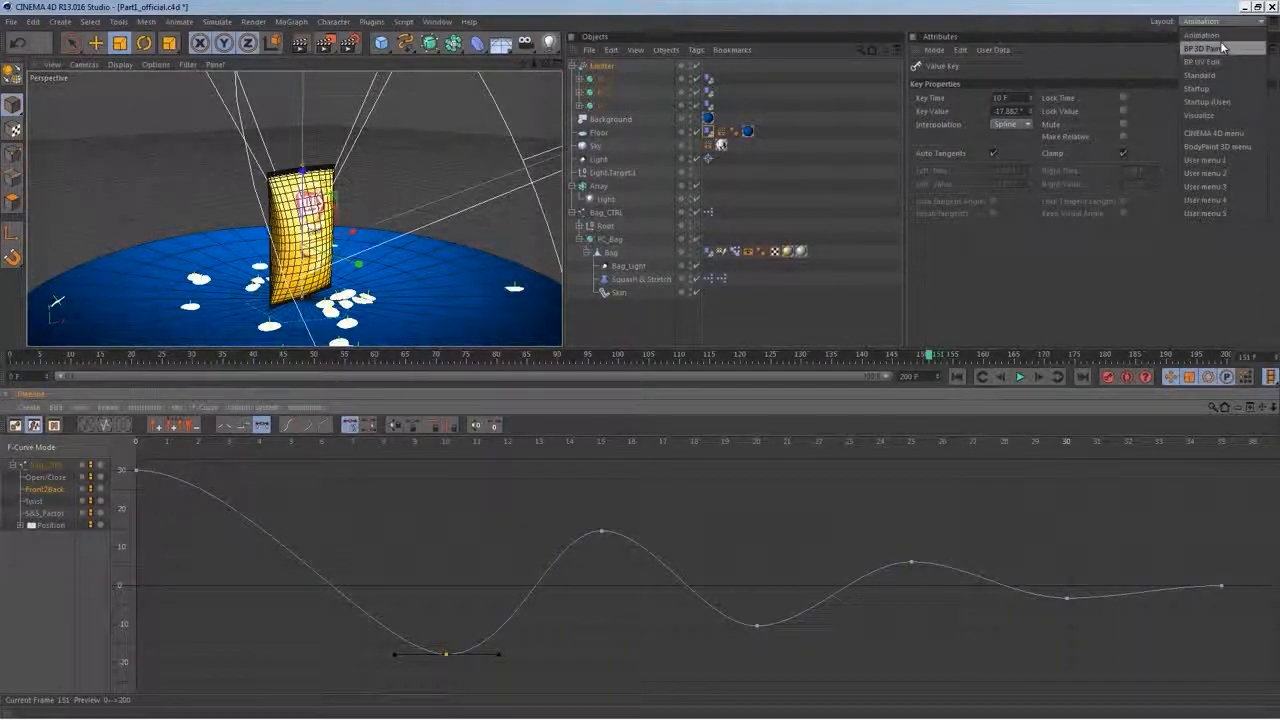
click(1219, 101)
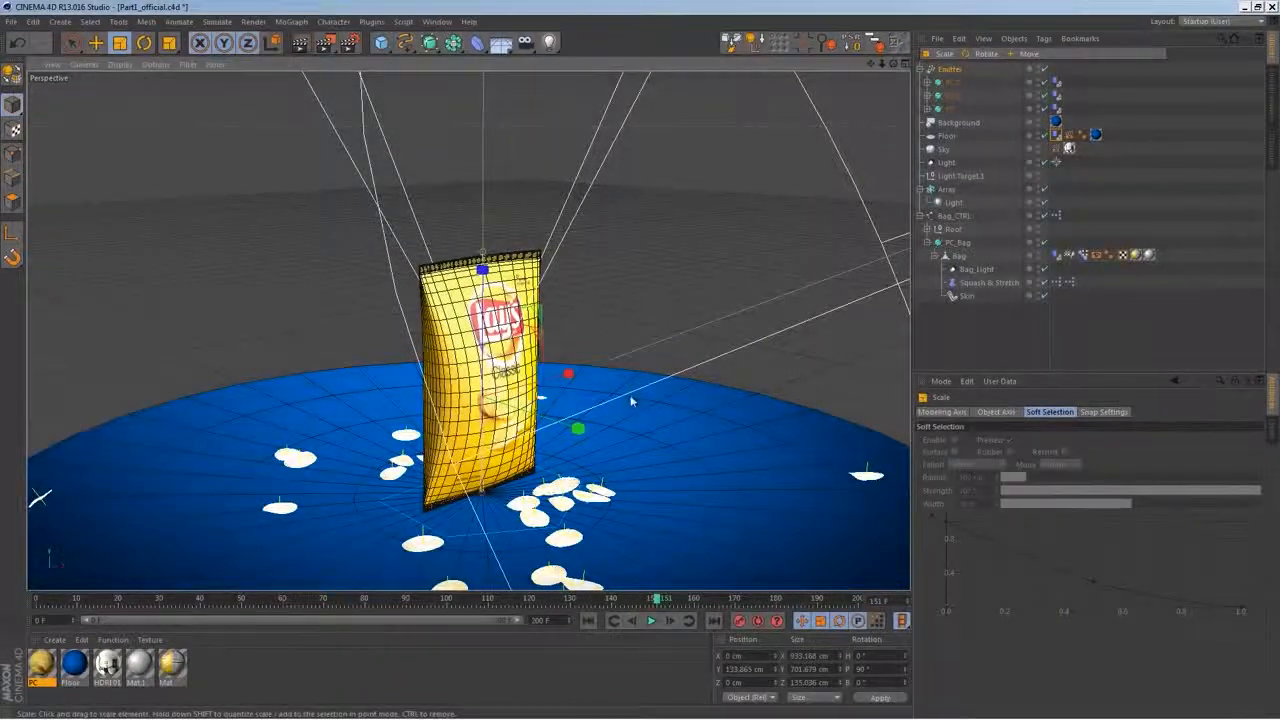
alt+right_drag(632, 399, 570, 400)
alt+drag(632, 399, 570, 408)
Add a camera to the scene, look through it, and frame the bag and the scattered chips
drag(548, 42, 571, 58)
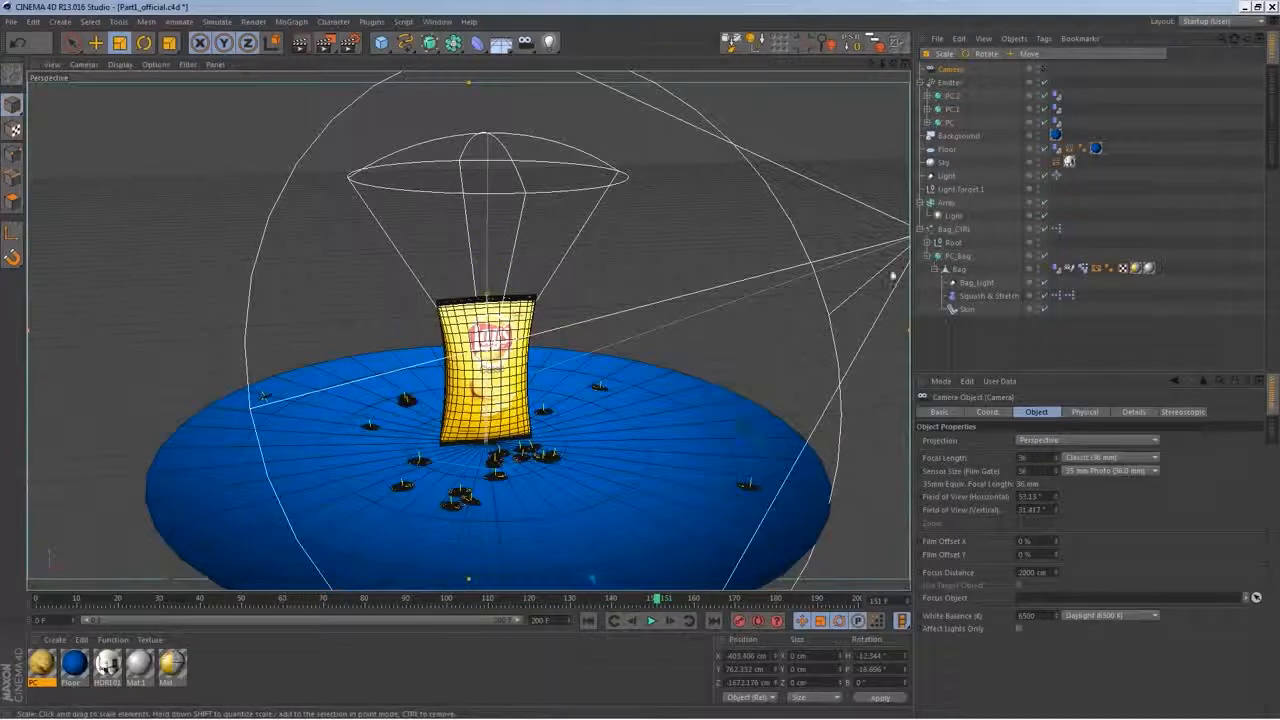
click(1044, 69)
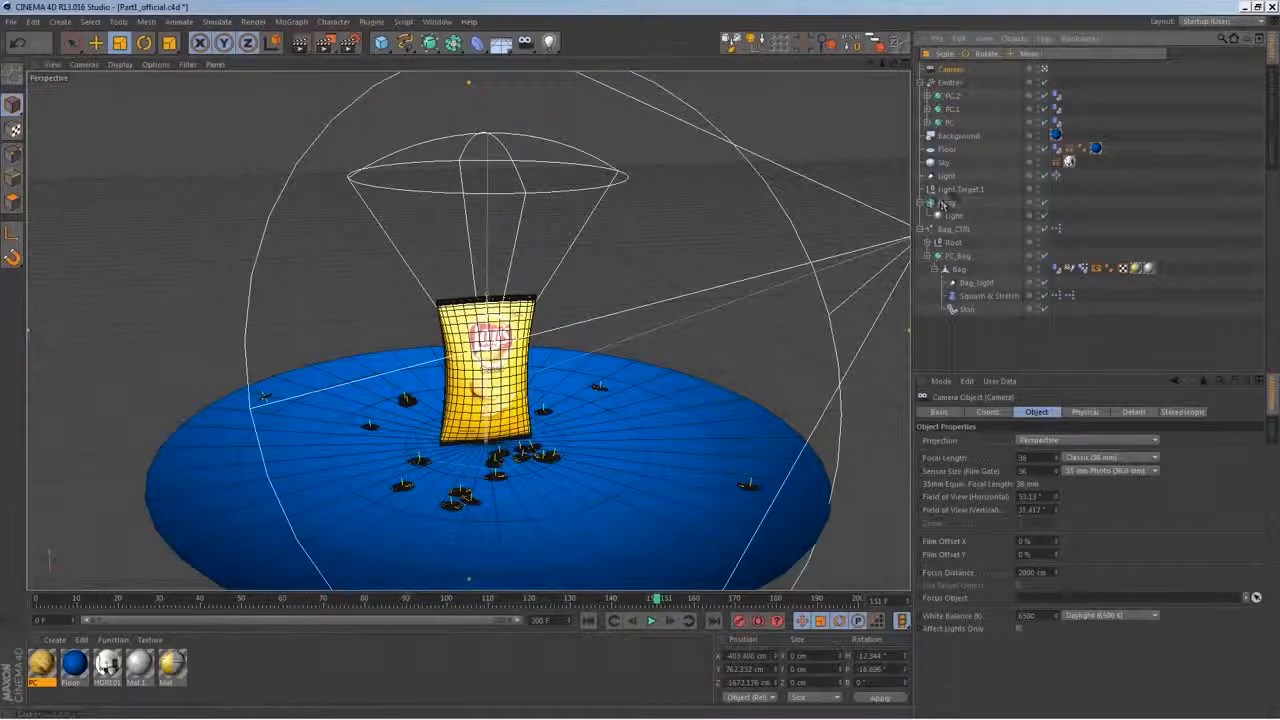
alt+right_drag(517, 446, 549, 364)
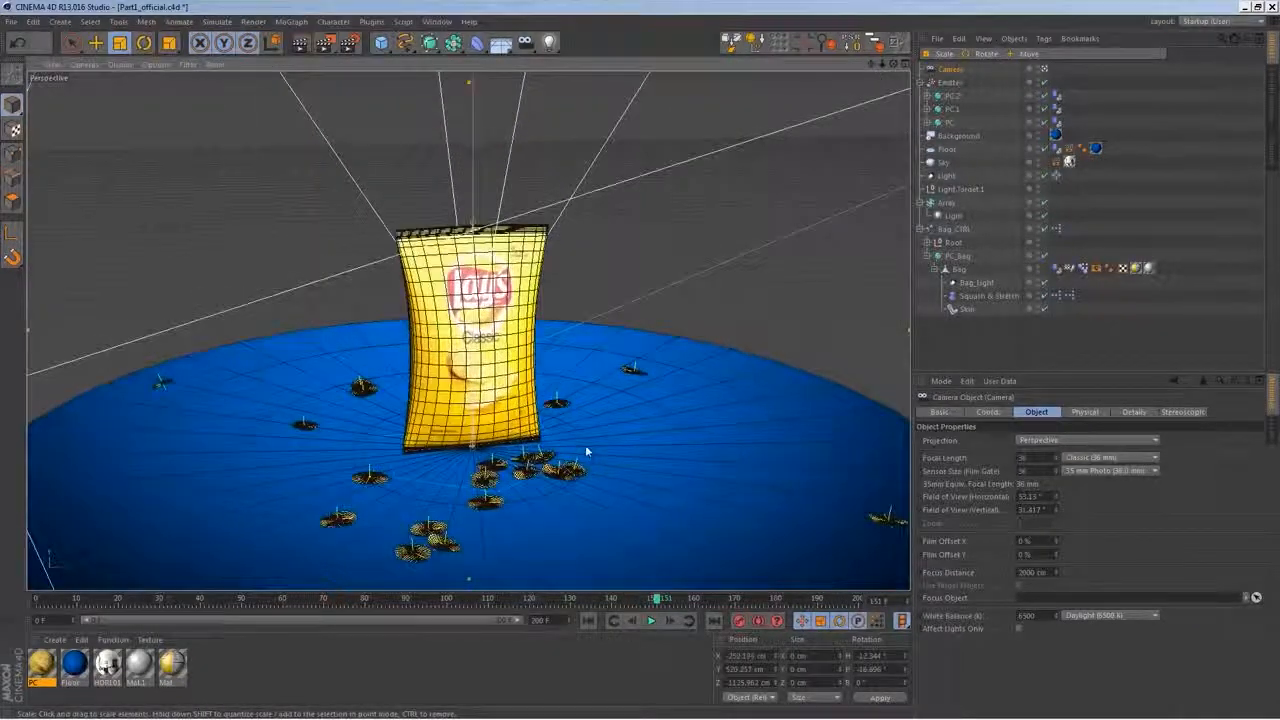
alt+drag(587, 449, 597, 430)
Reset the camera's X, Y and Z position and its heading and pitch rotation to 0
click(982, 412)
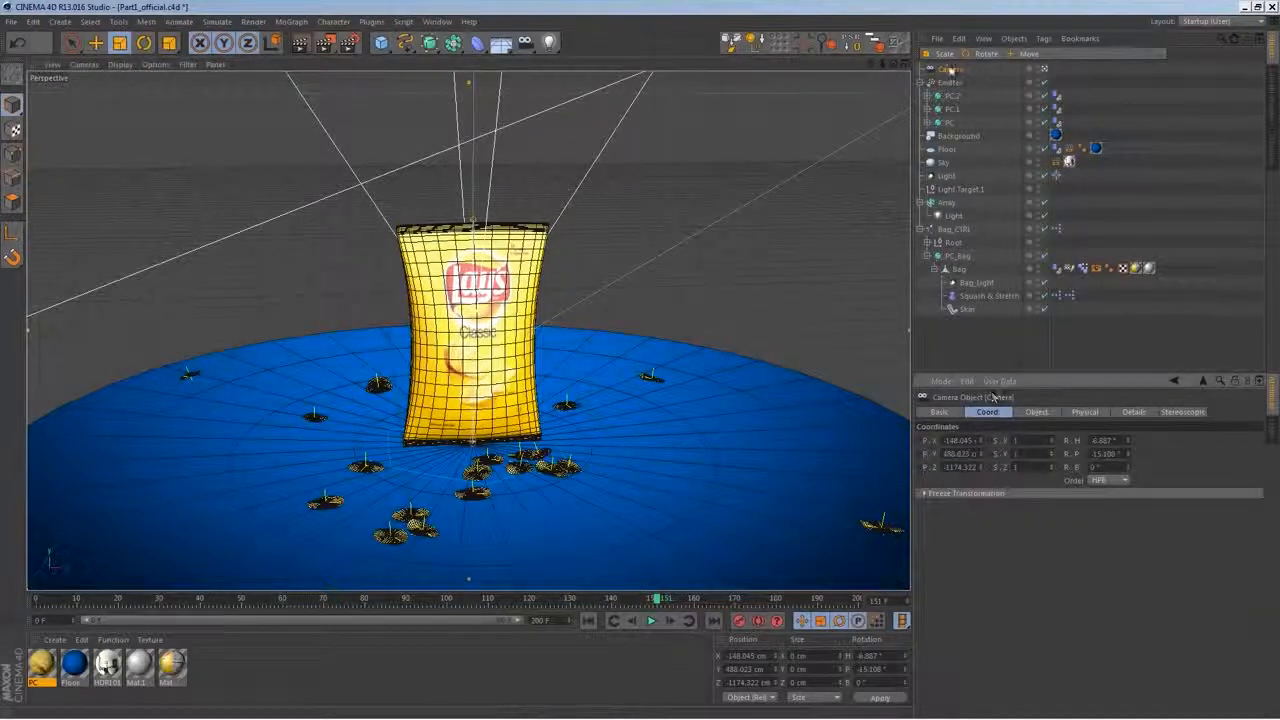
text(0)
key(Tab)
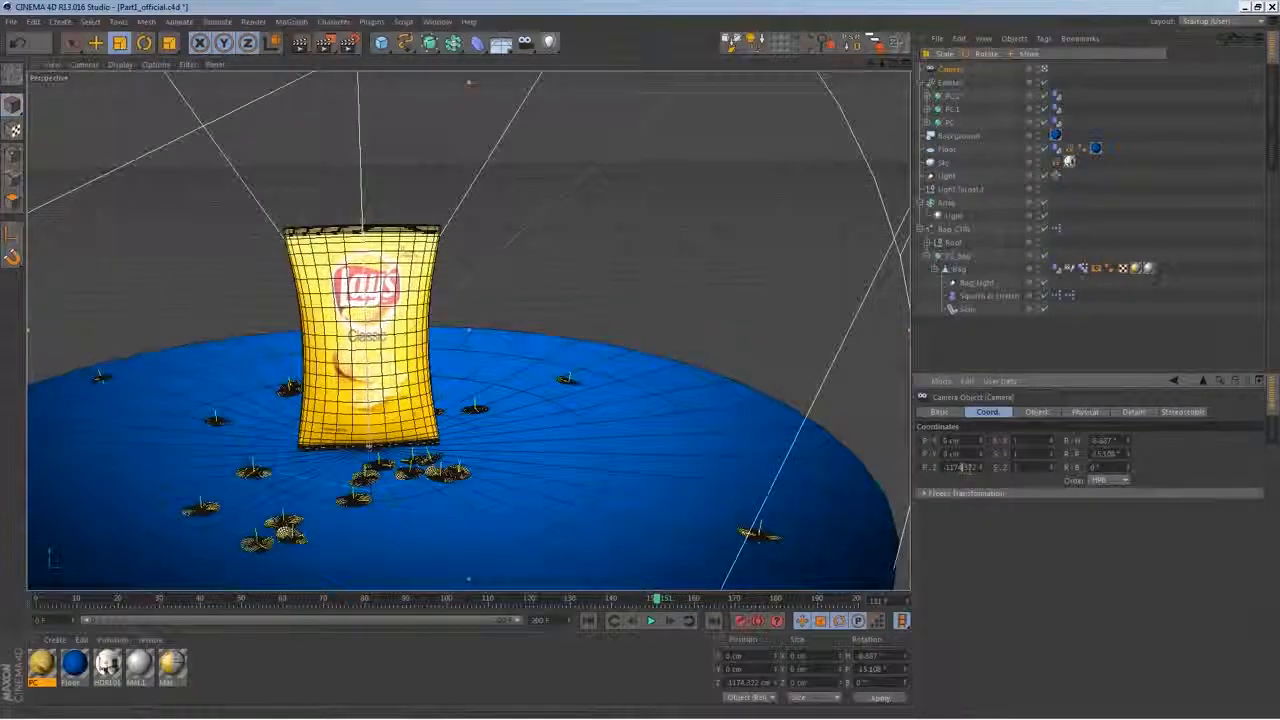
text(0)
key(Tab)
text(0)
key(Tab)
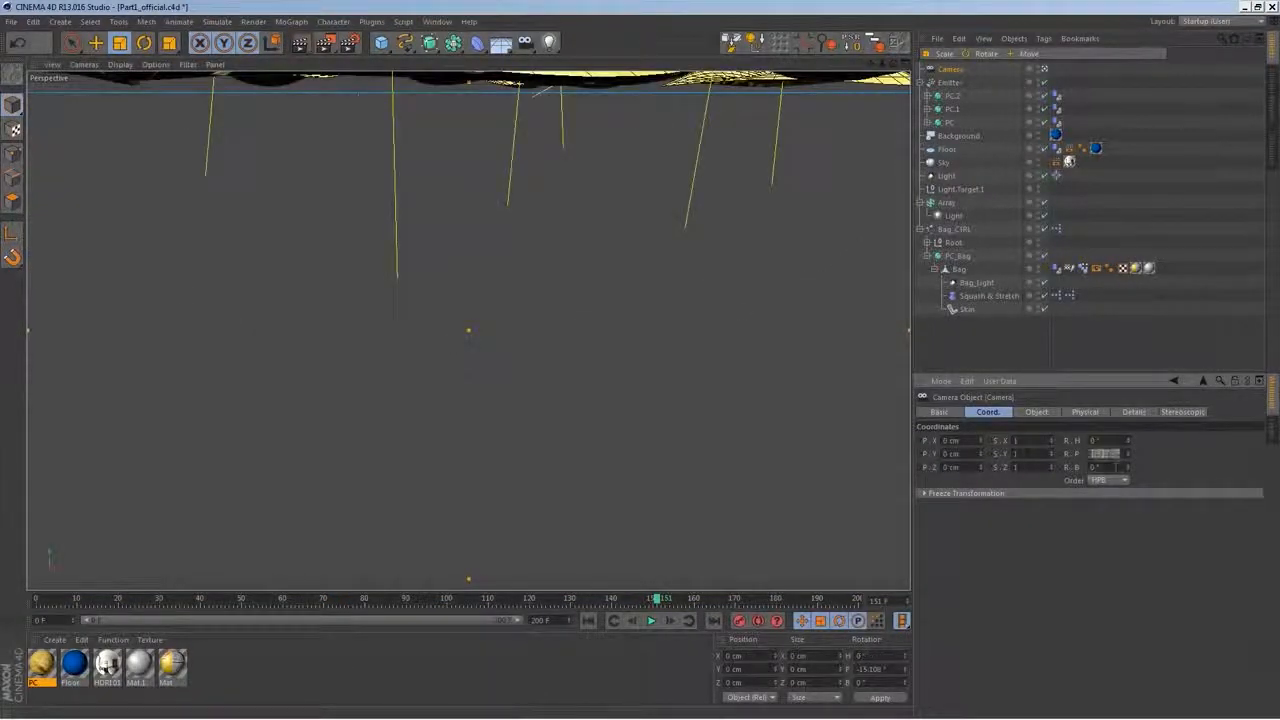
text(0)
key(Return)
Move the camera back to about -498 cm on the Z axis and add a null object at the origin
drag(981, 468, 905, 475)
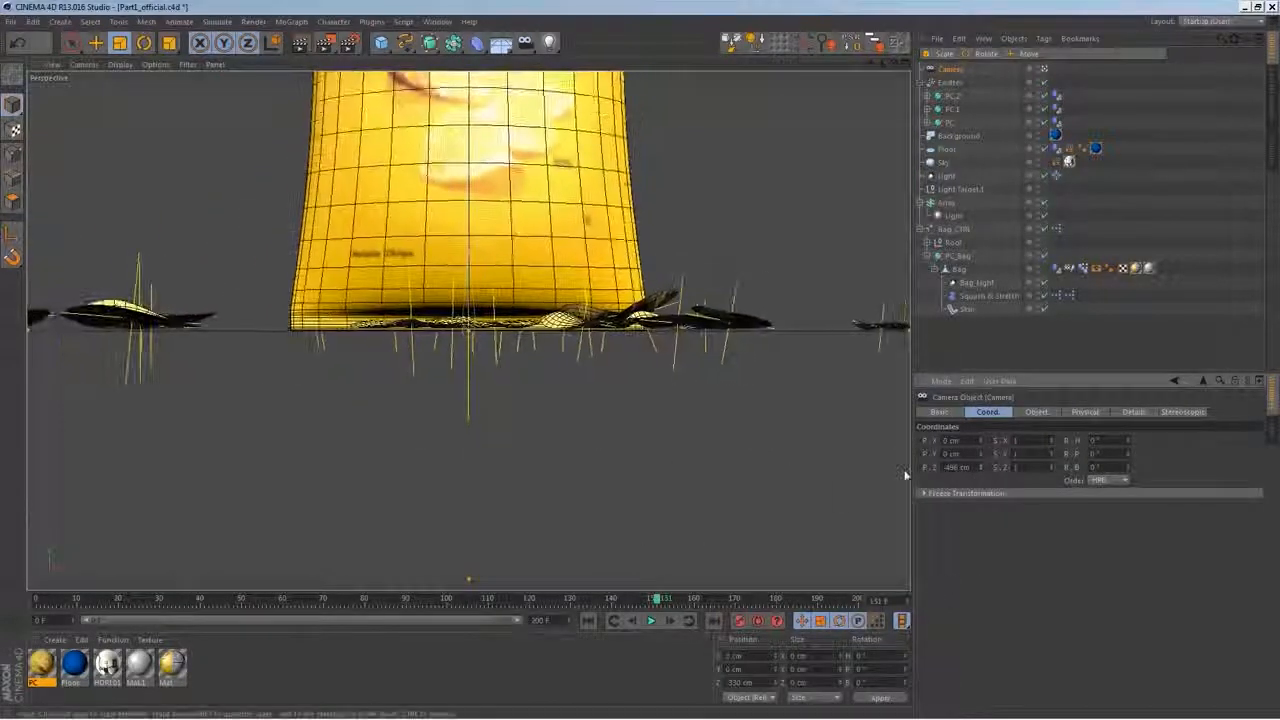
drag(381, 42, 405, 56)
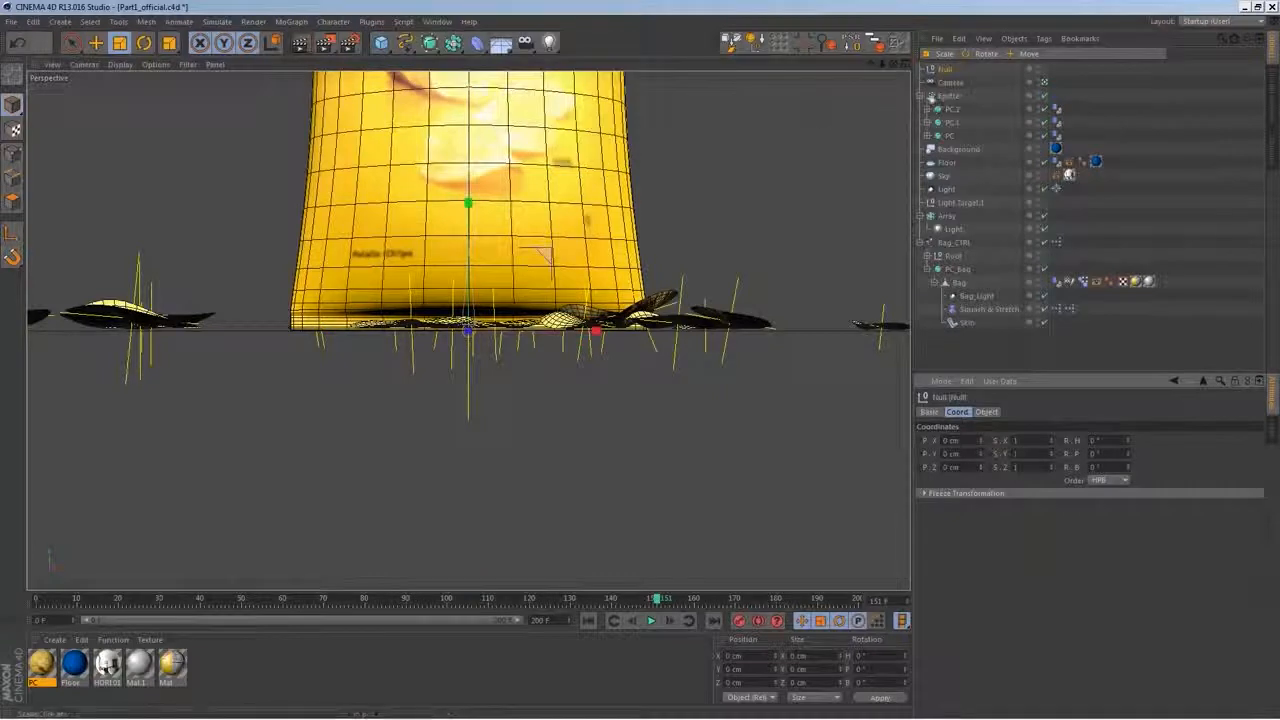
Make the camera a child of the new null and rename the null as CameraMan
double_click(945, 68)
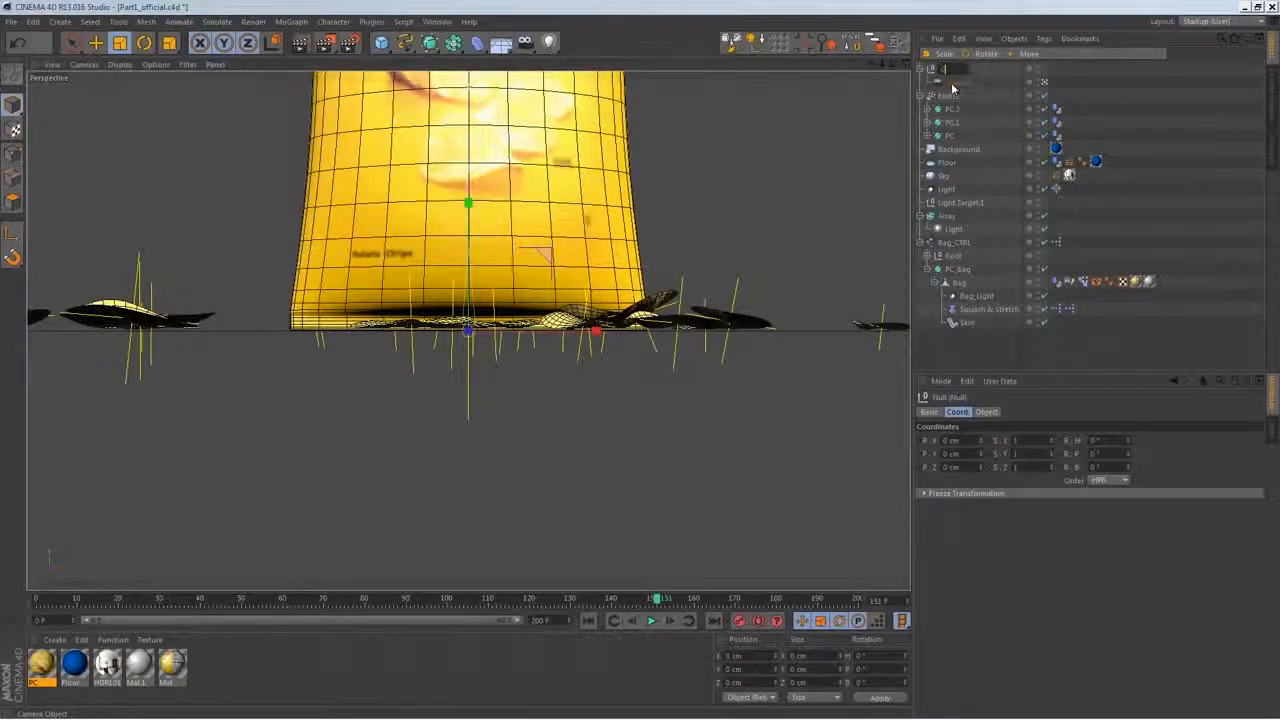
text(CameraMan)
key(Return)
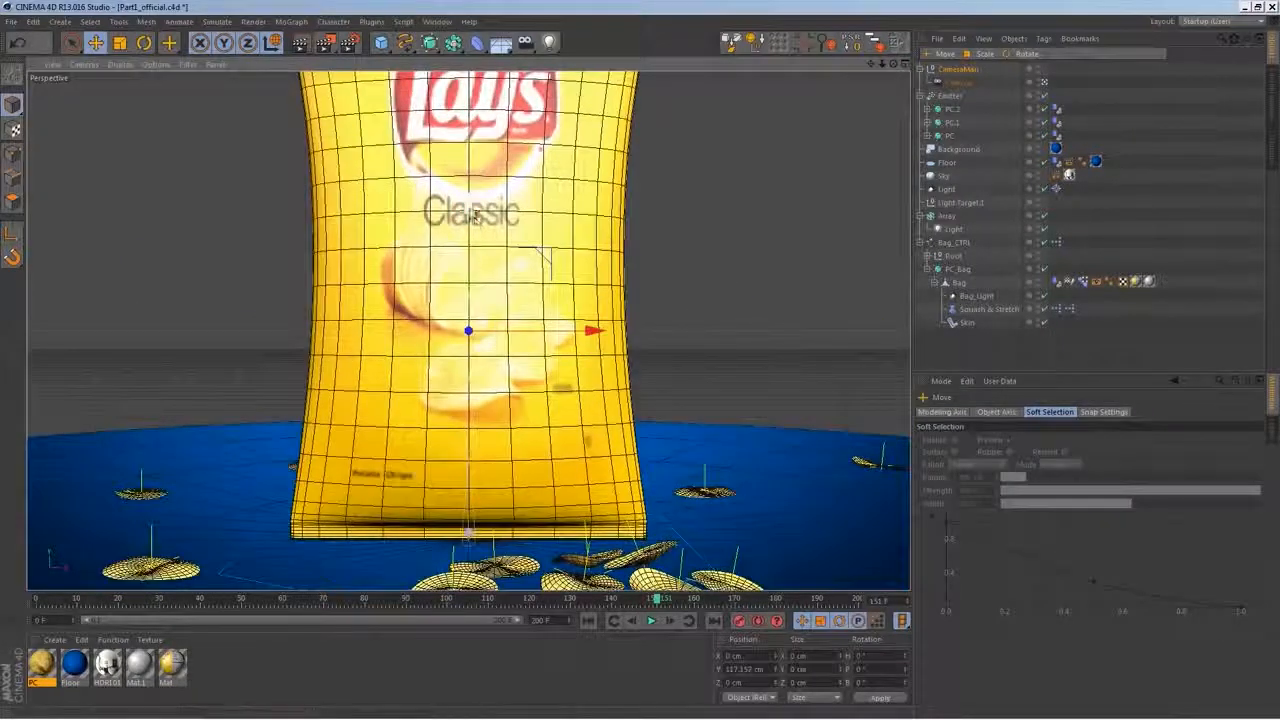
Move the camera back to -857 cm on the Z axis, checking it from outside before looking through it again
click(950, 84)
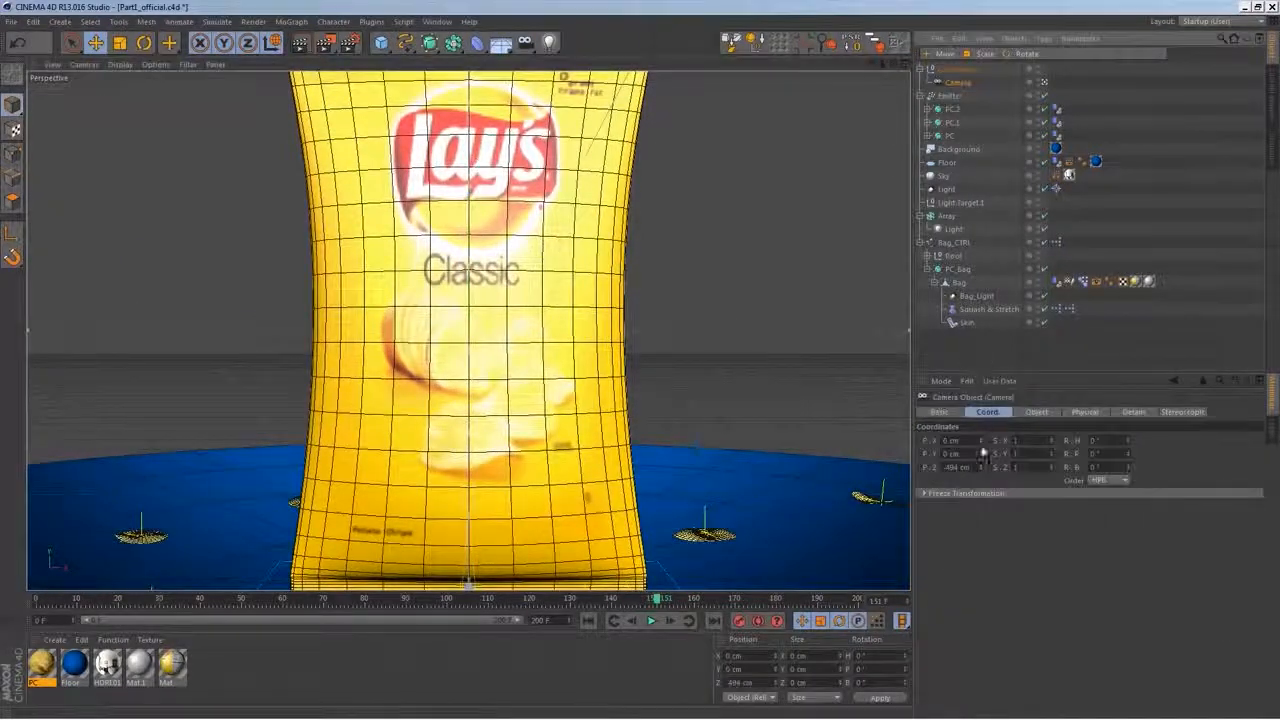
drag(981, 476, 968, 537)
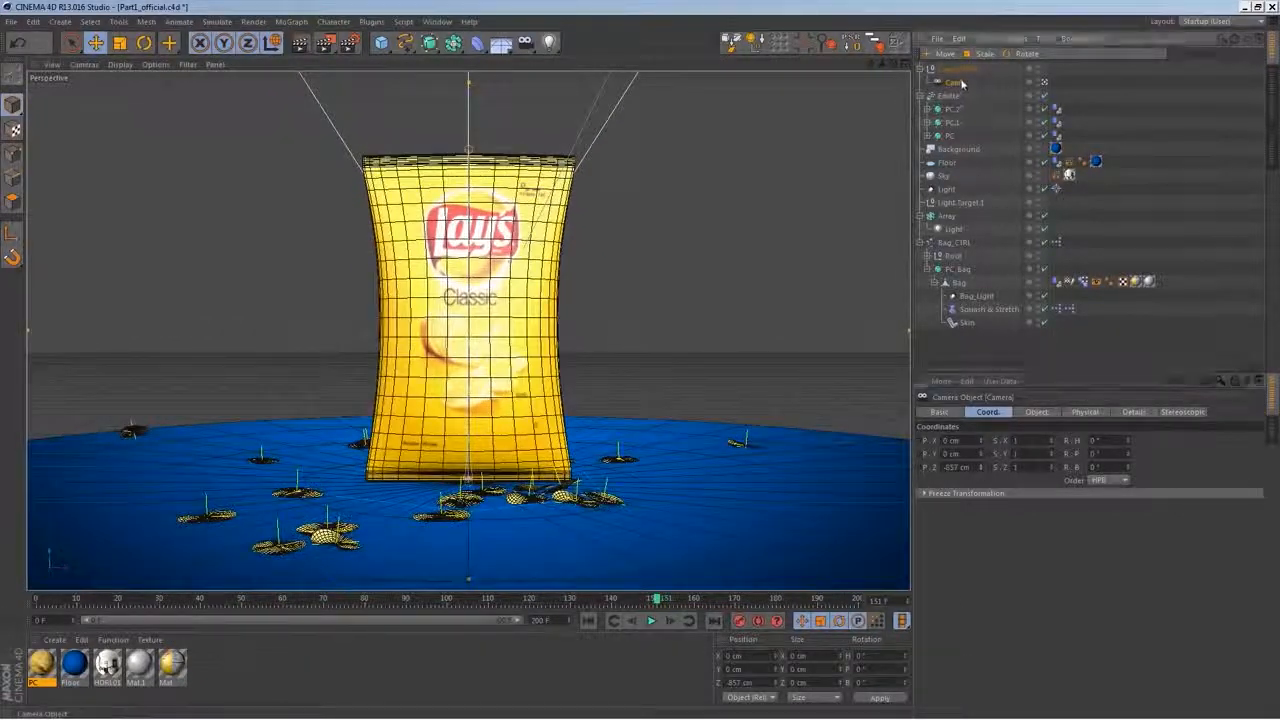
double_click(961, 84)
double_click(938, 84)
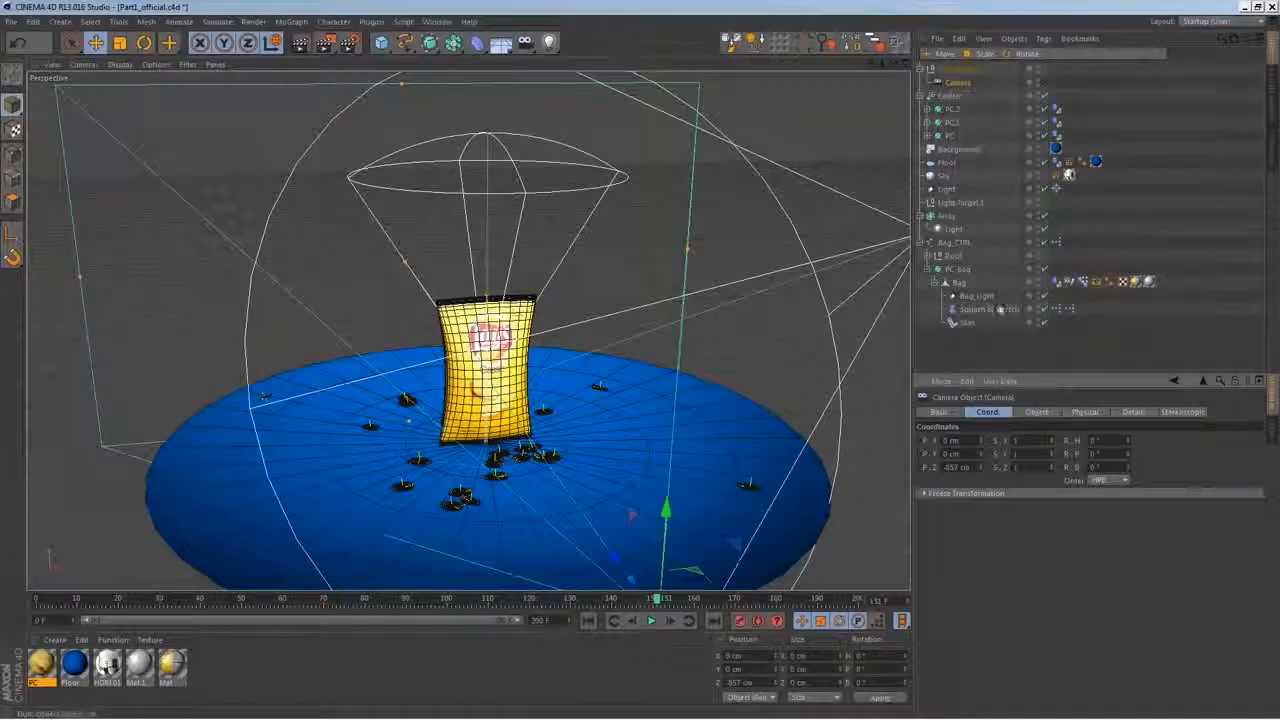
click(1044, 82)
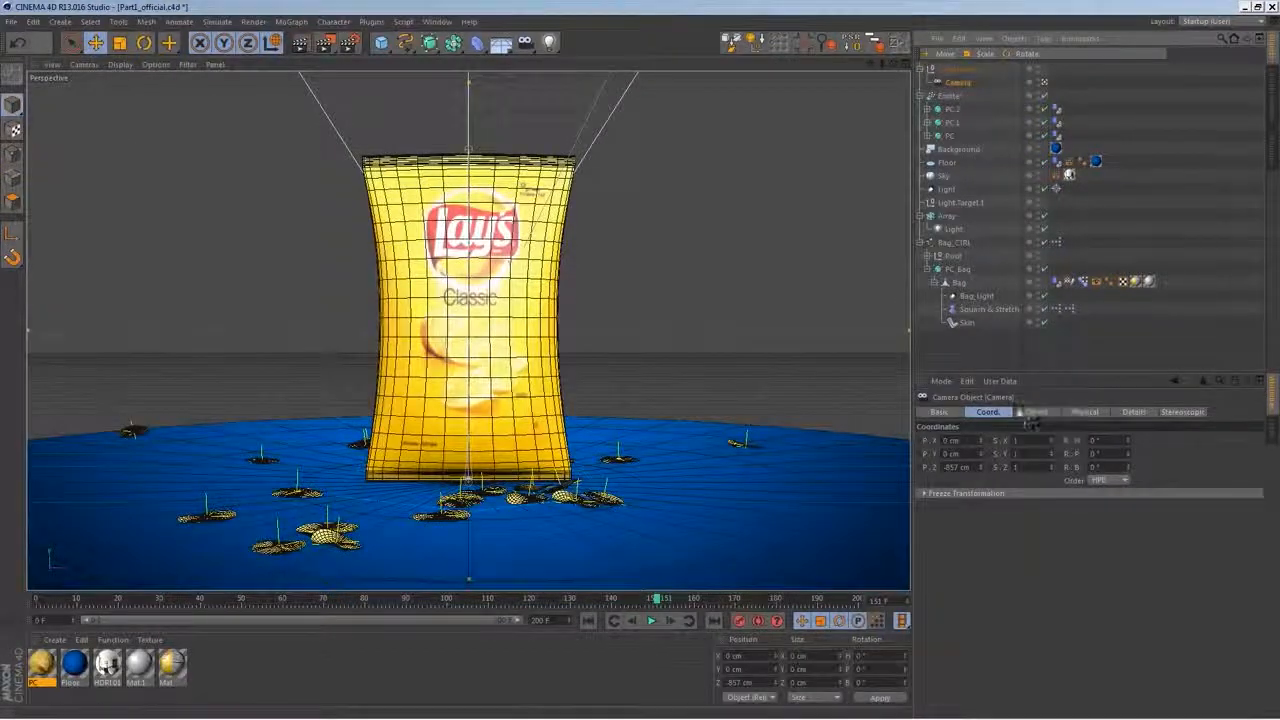
Give the camera a Wide Angle (25 mm) focal length and bring it forward to about -623 cm on the Z axis
click(1036, 412)
click(1080, 471)
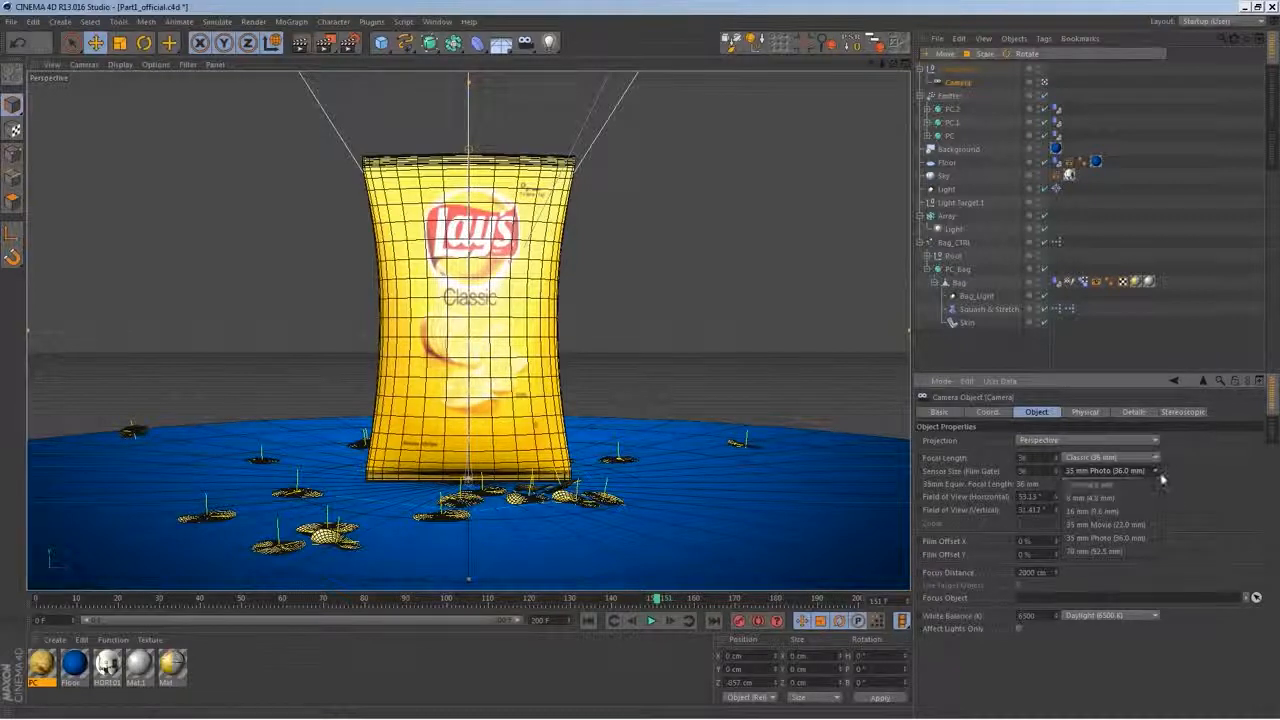
click(1156, 488)
click(1120, 457)
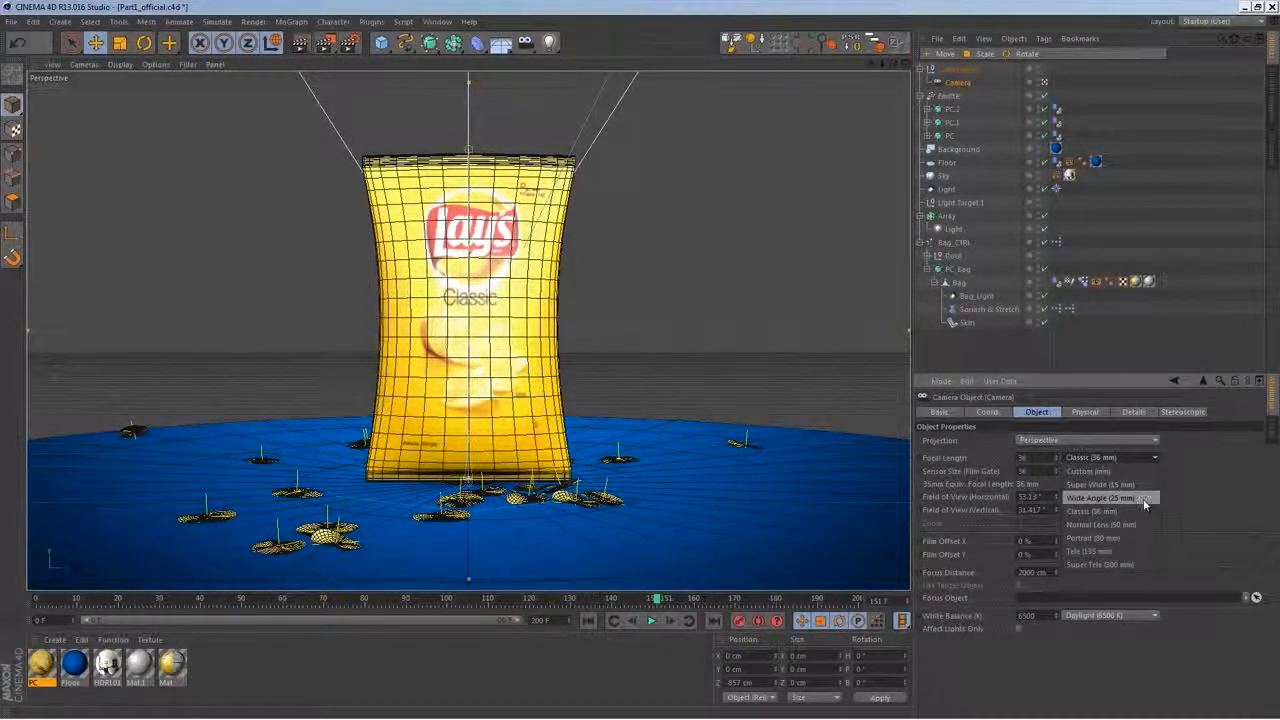
click(1140, 499)
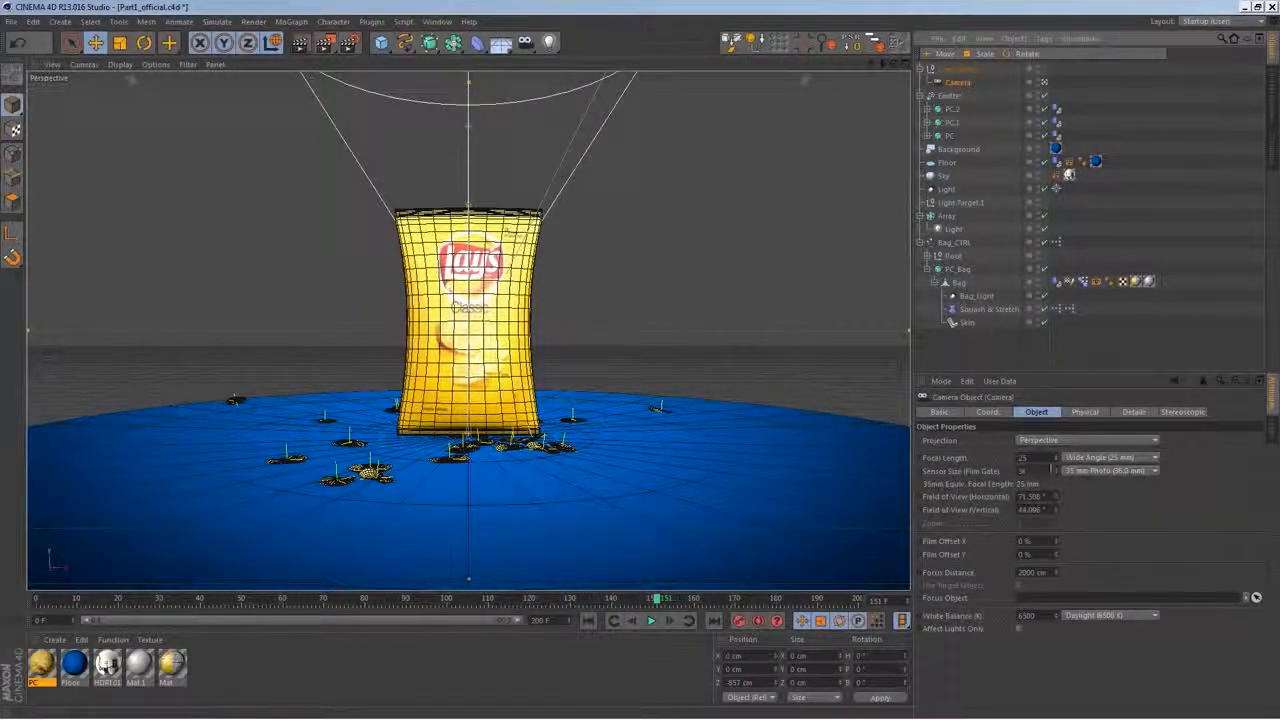
click(987, 412)
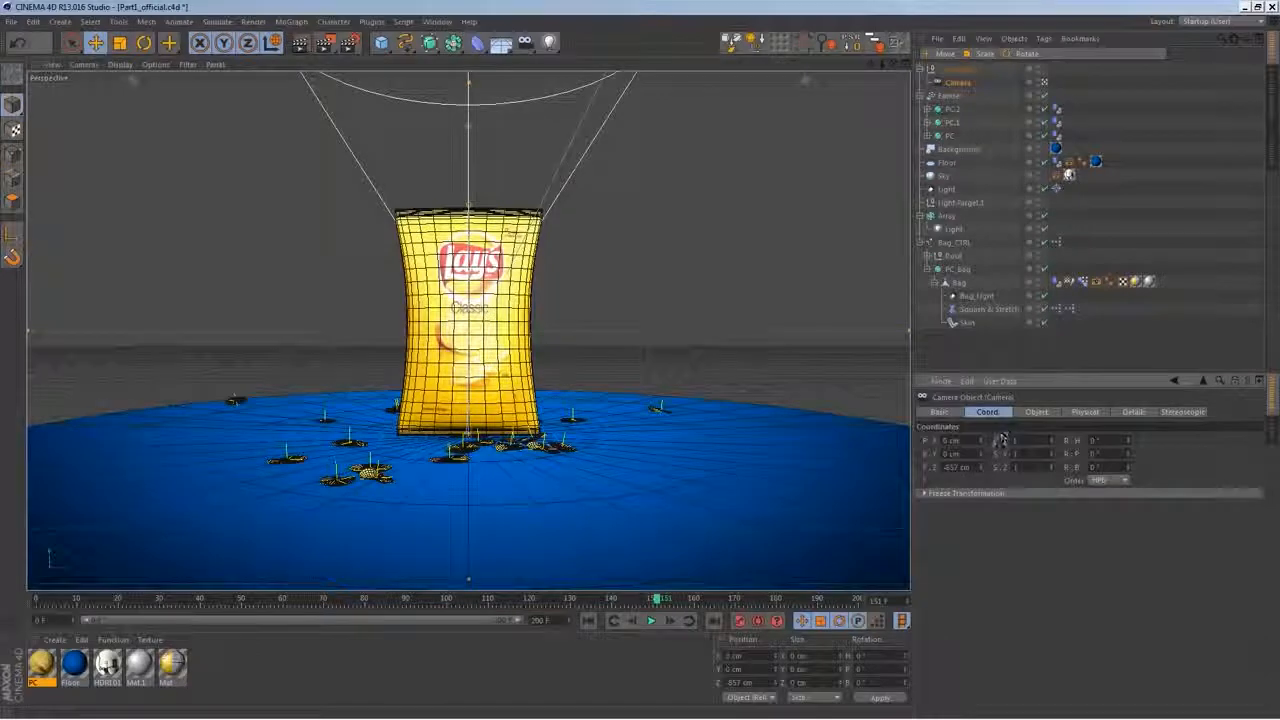
drag(982, 466, 1008, 312)
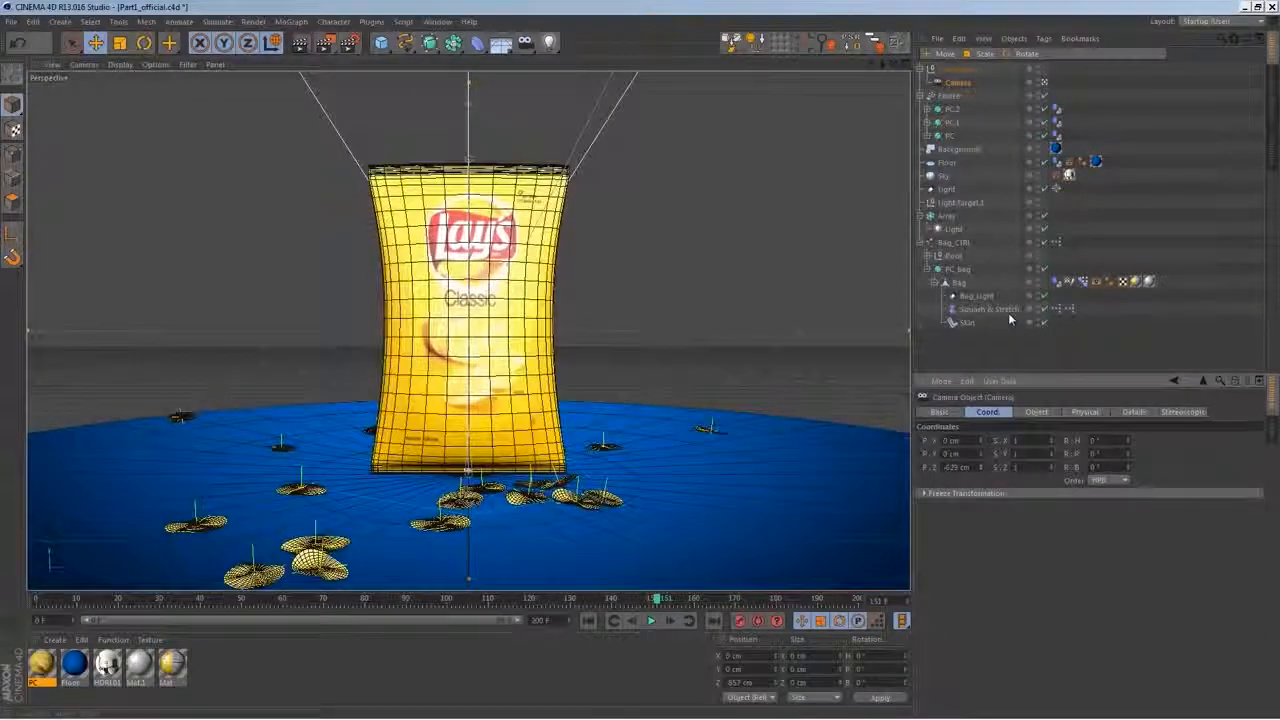
Raise the CameraMan null to about 194 cm on the Y axis and play the animation from the start
click(961, 69)
drag(470, 210, 477, 170)
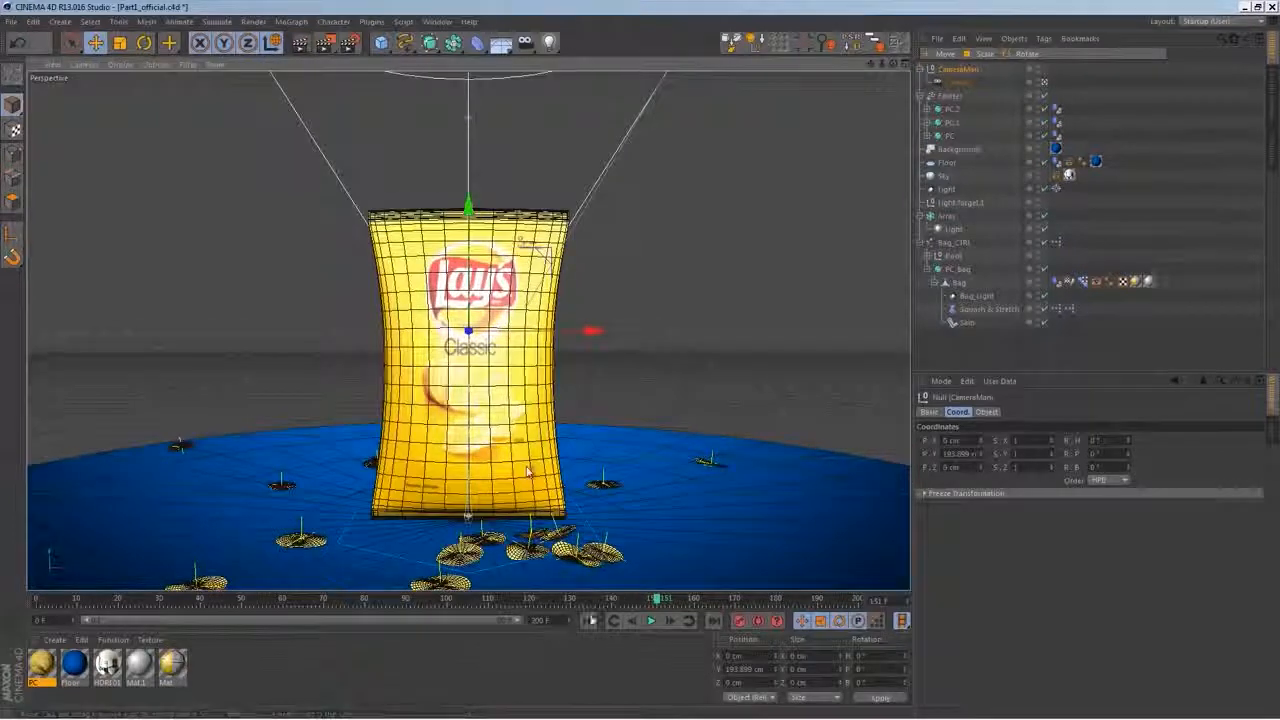
click(588, 621)
click(650, 621)
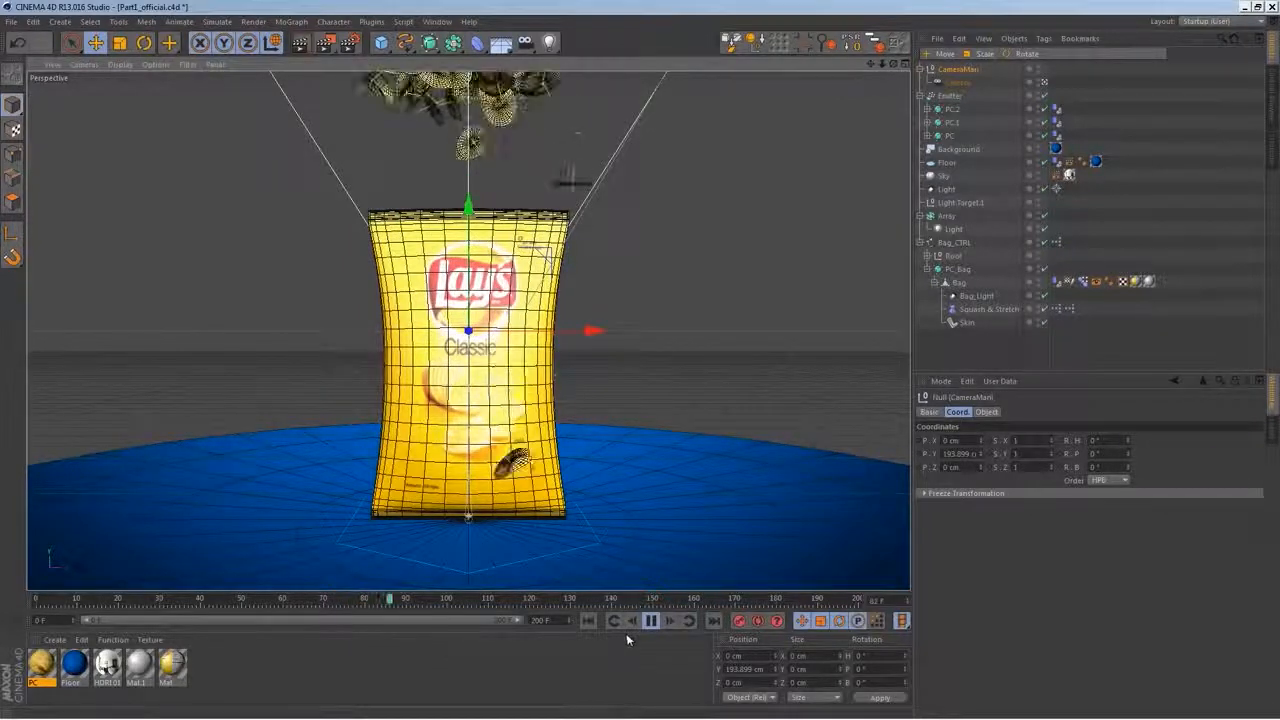
click(650, 621)
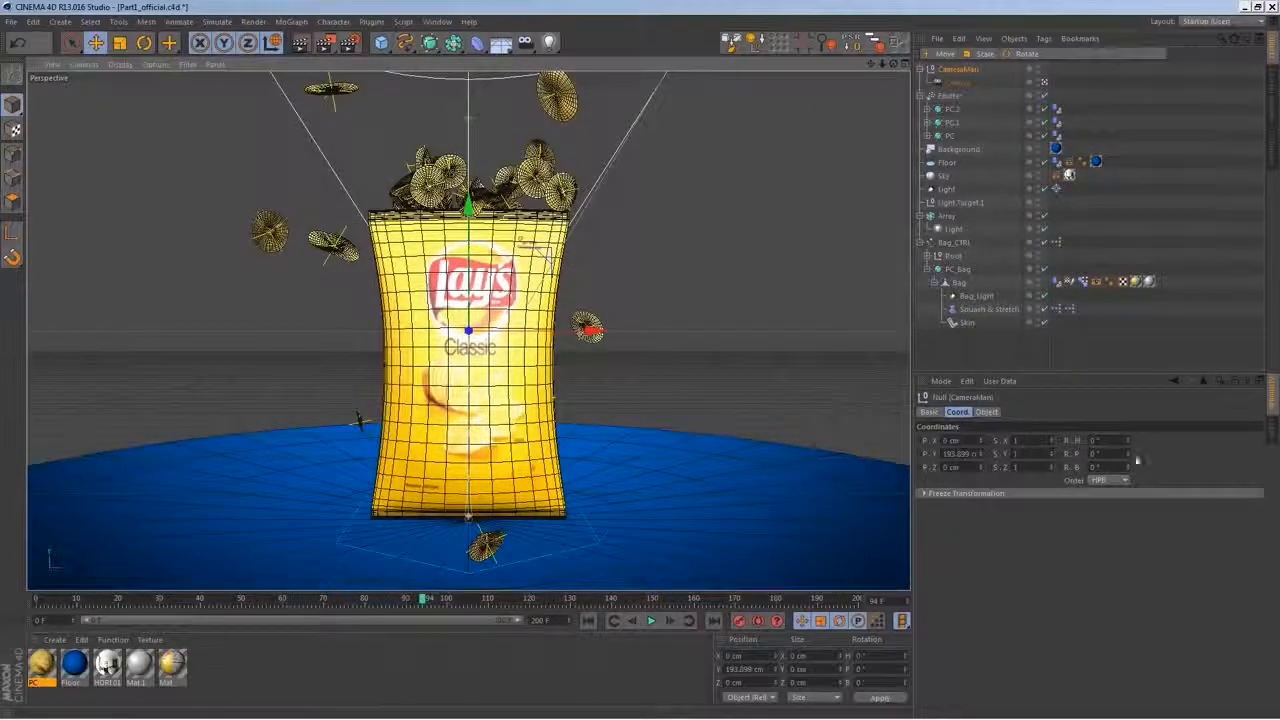
Tilt the CameraMan null to a pitch of -22° and preview the chip burst from that angle
drag(1128, 465, 1122, 477)
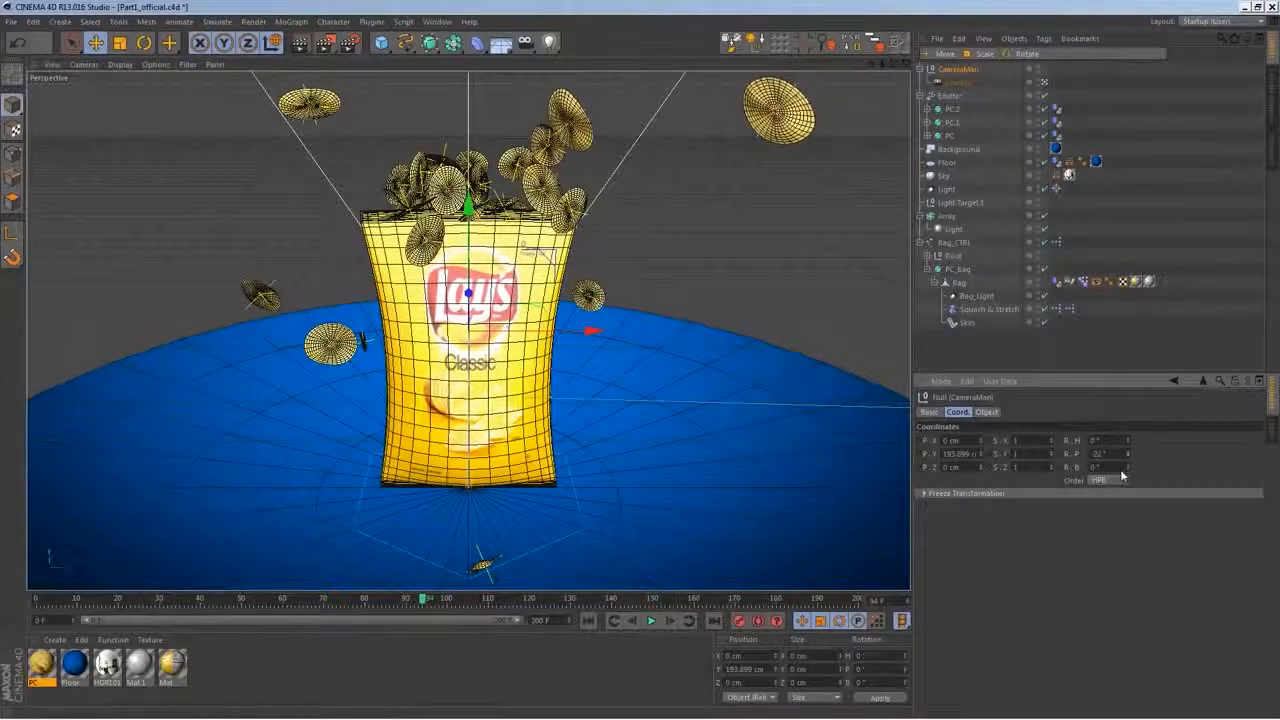
click(613, 621)
click(650, 621)
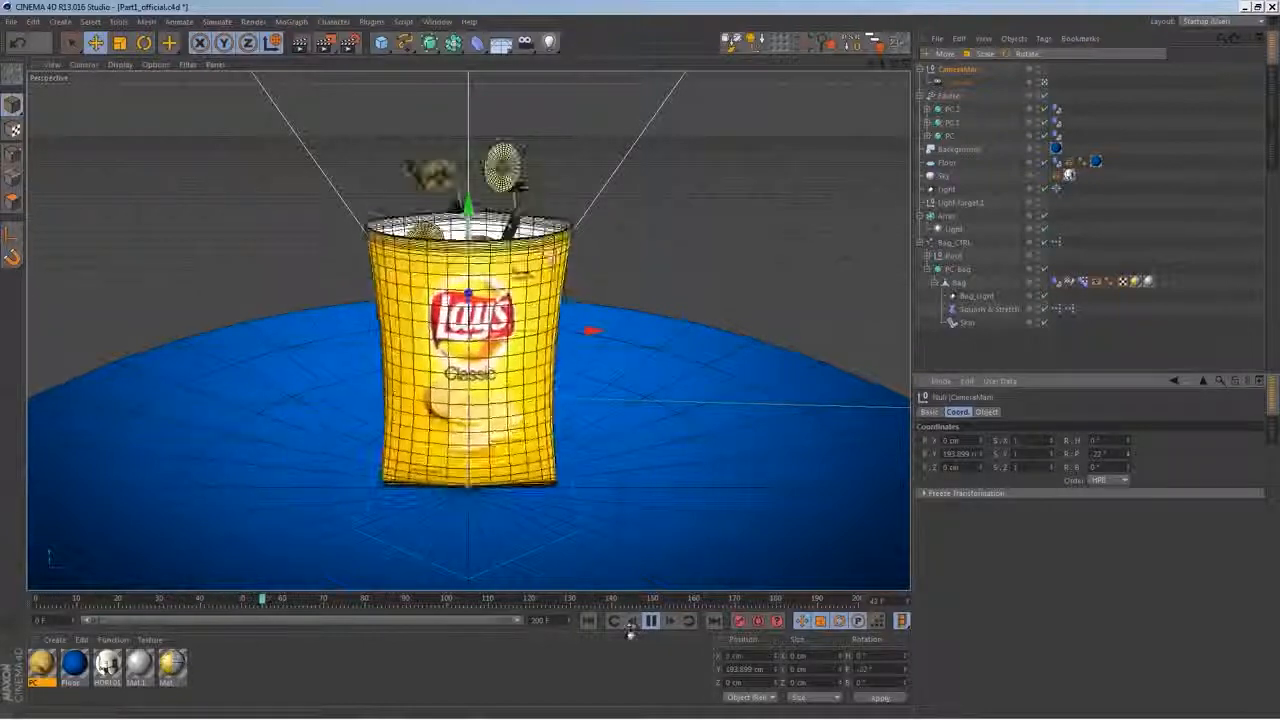
click(651, 621)
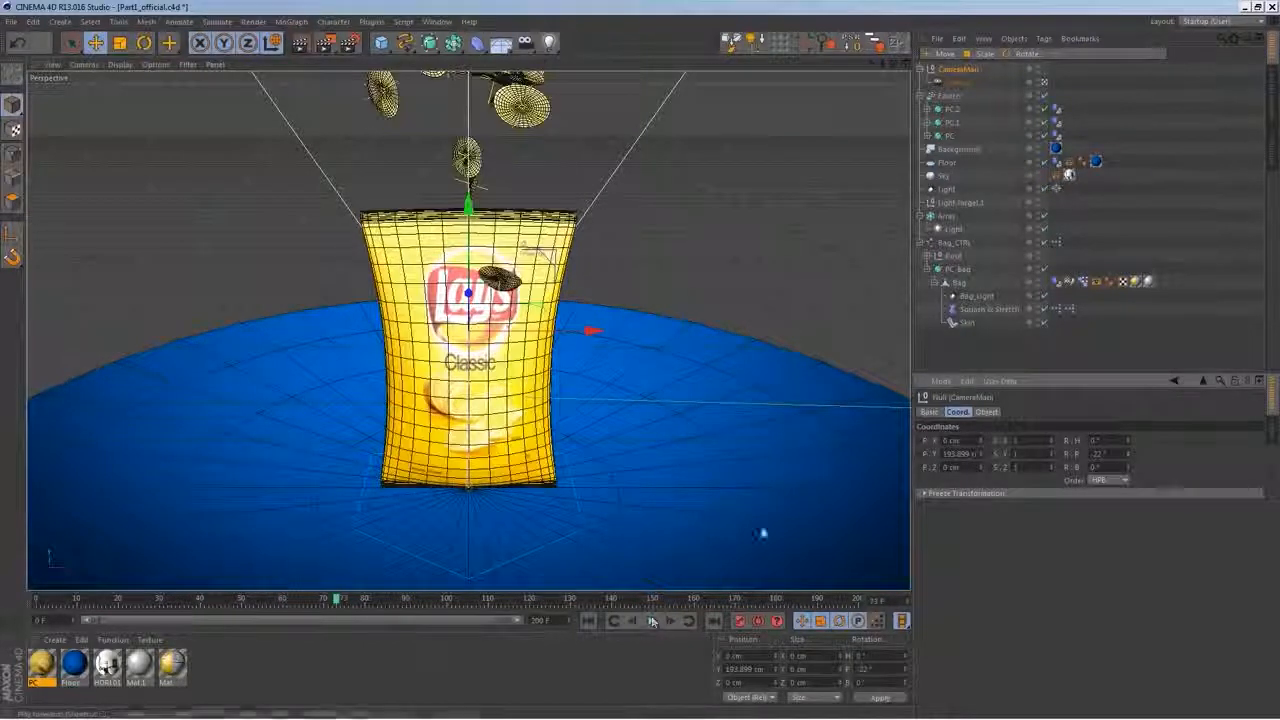
Switch to the Animation layout and raise the bag controller's Front2Back key at frame 10 to about -8.85°
click(1205, 21)
click(1188, 69)
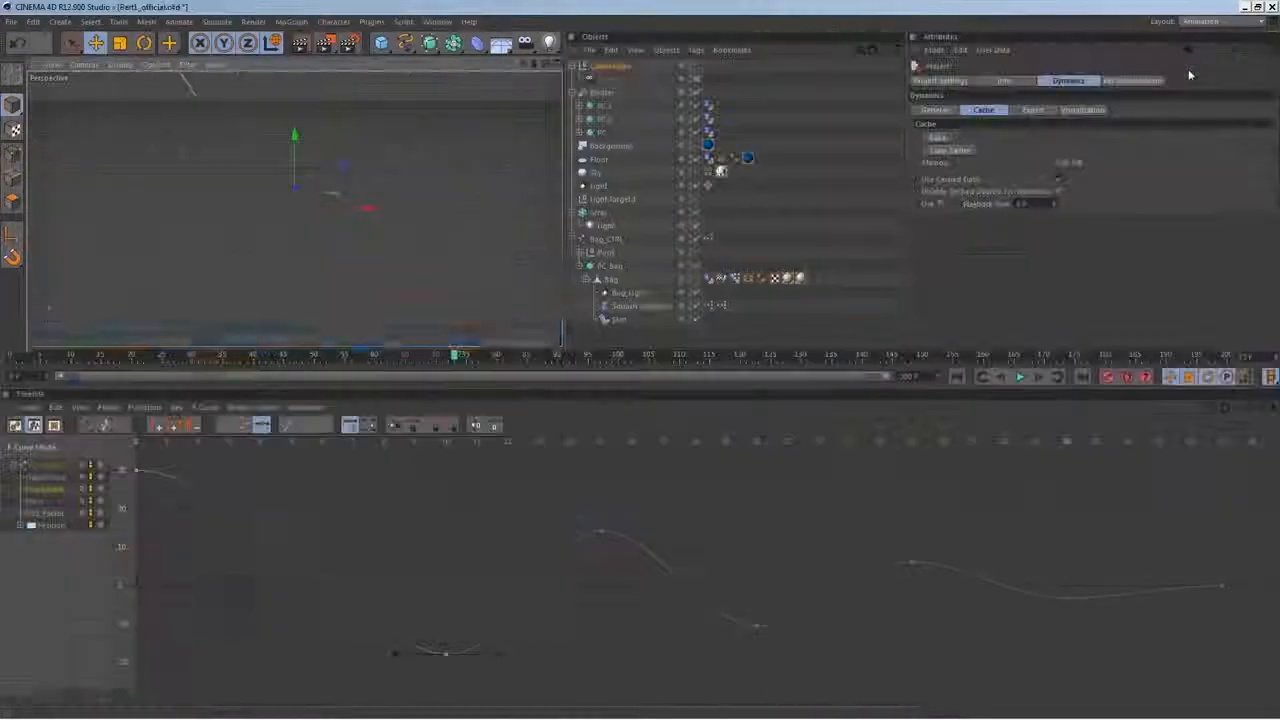
drag(173, 453, 447, 453)
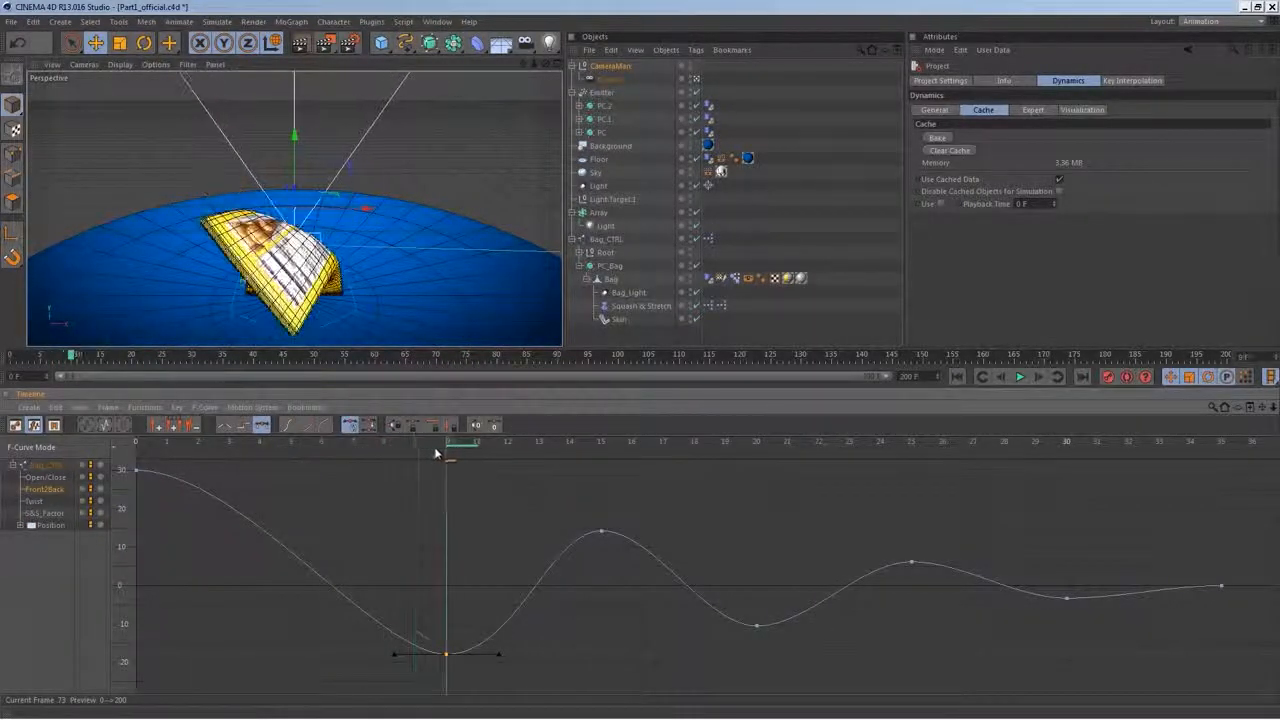
drag(449, 656, 448, 618)
key(ctrl+z)
Flatten the Front2Back curve by moving its keys at frames 15, 20, 25 and 30 closer to zero
drag(602, 530, 598, 568)
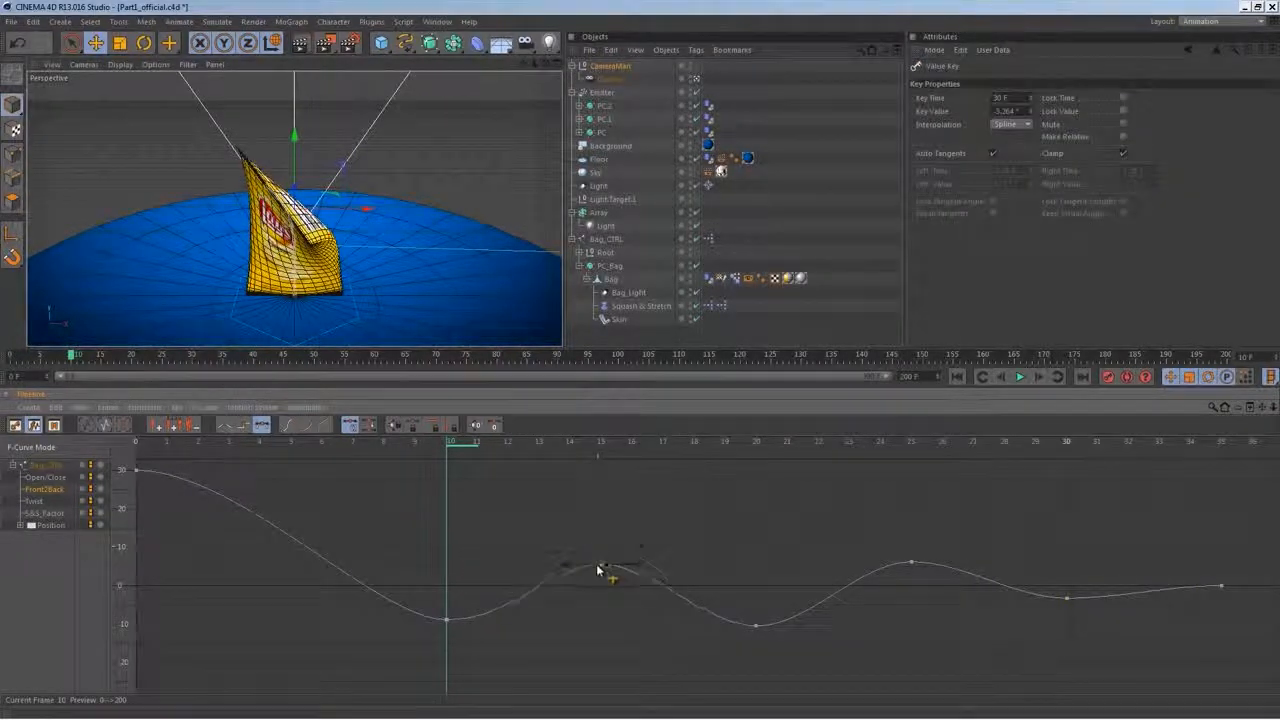
drag(759, 627, 760, 604)
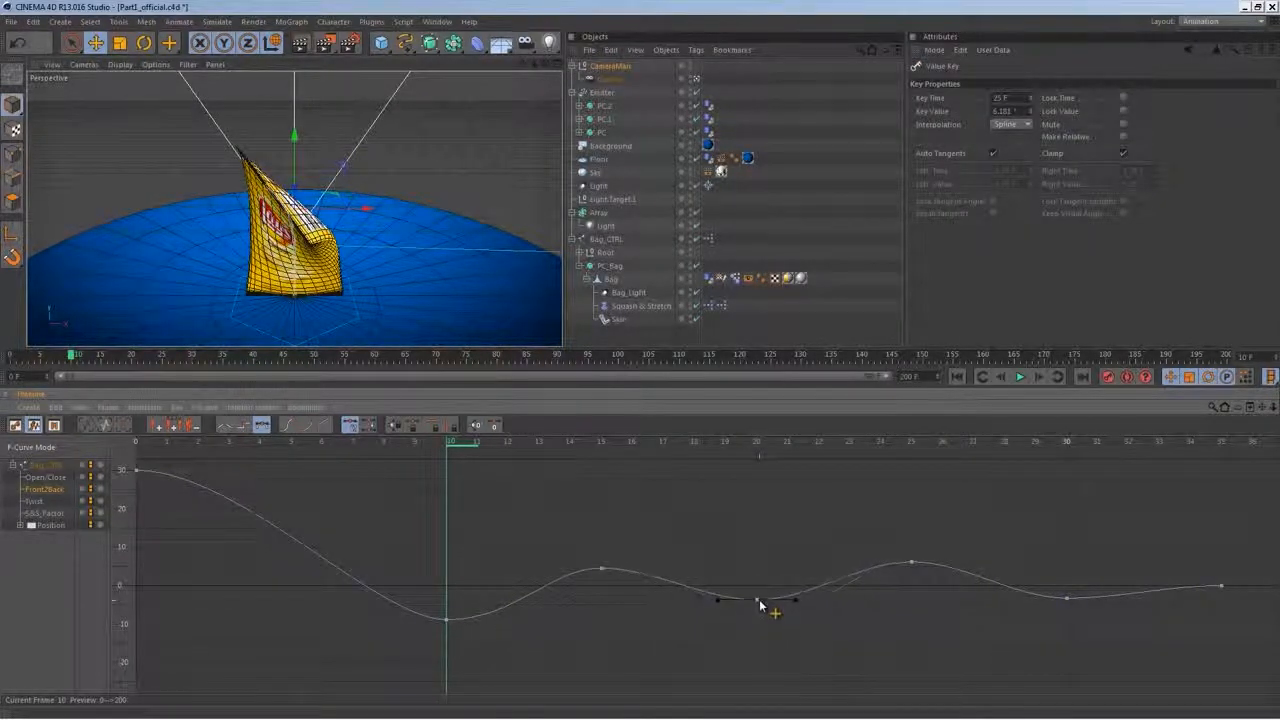
click(912, 563)
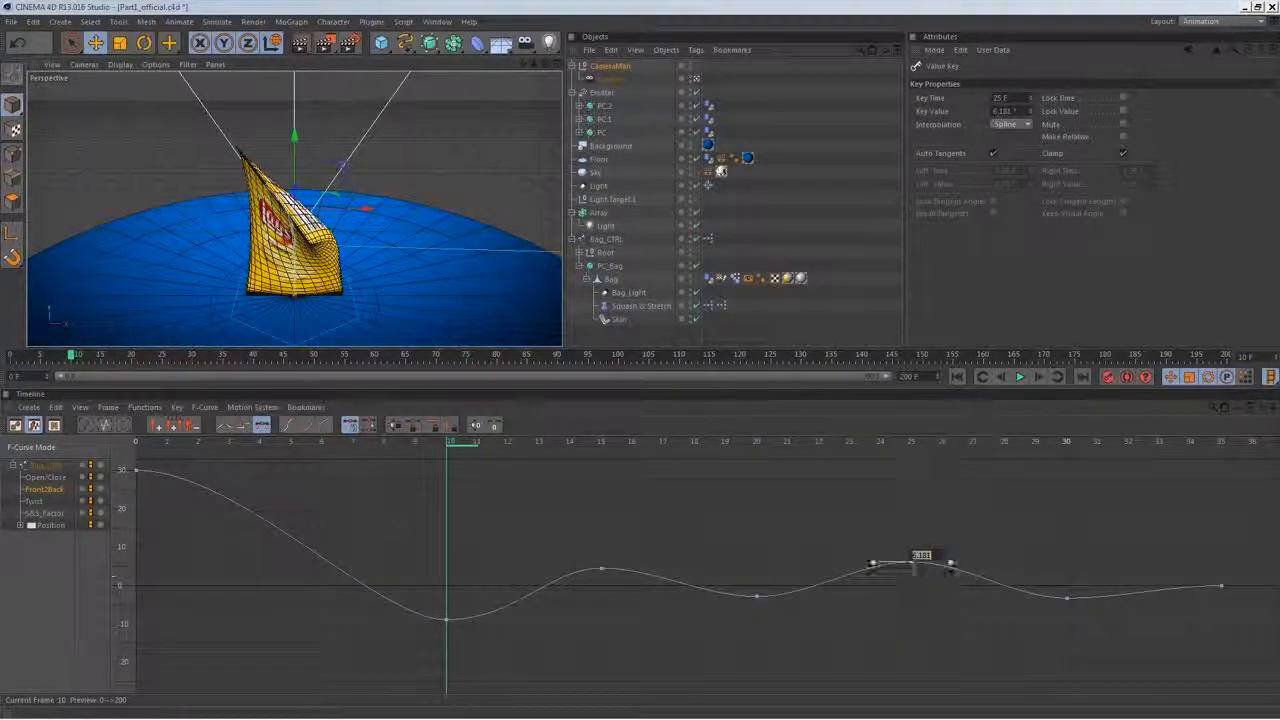
drag(912, 563, 908, 579)
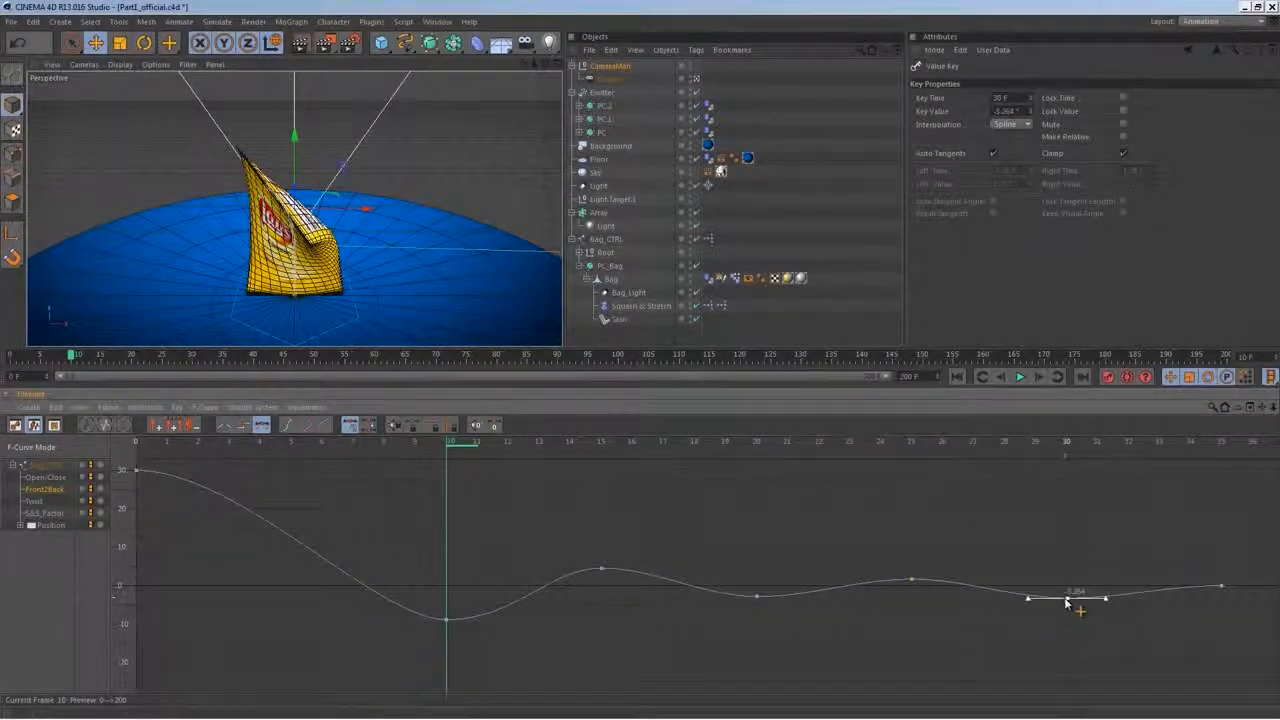
Play the animation from the start twice to review the softened front-to-back swing of the bag
click(957, 376)
click(1019, 376)
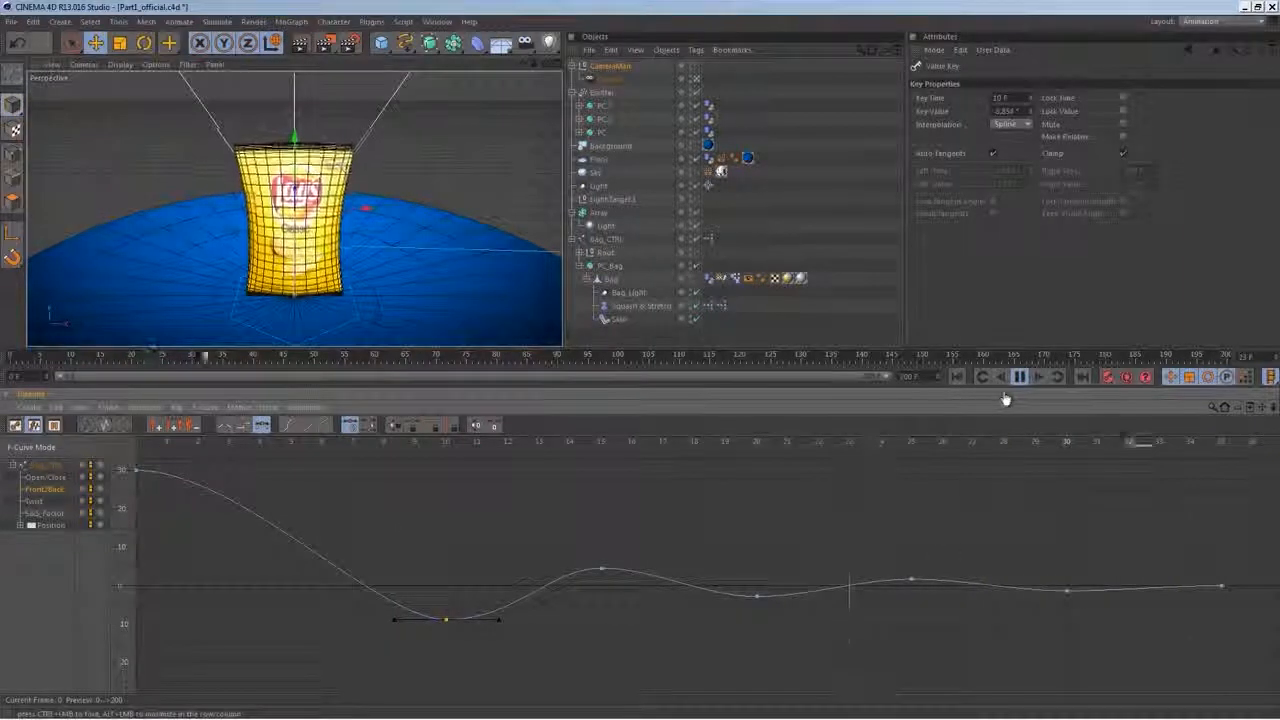
click(1018, 378)
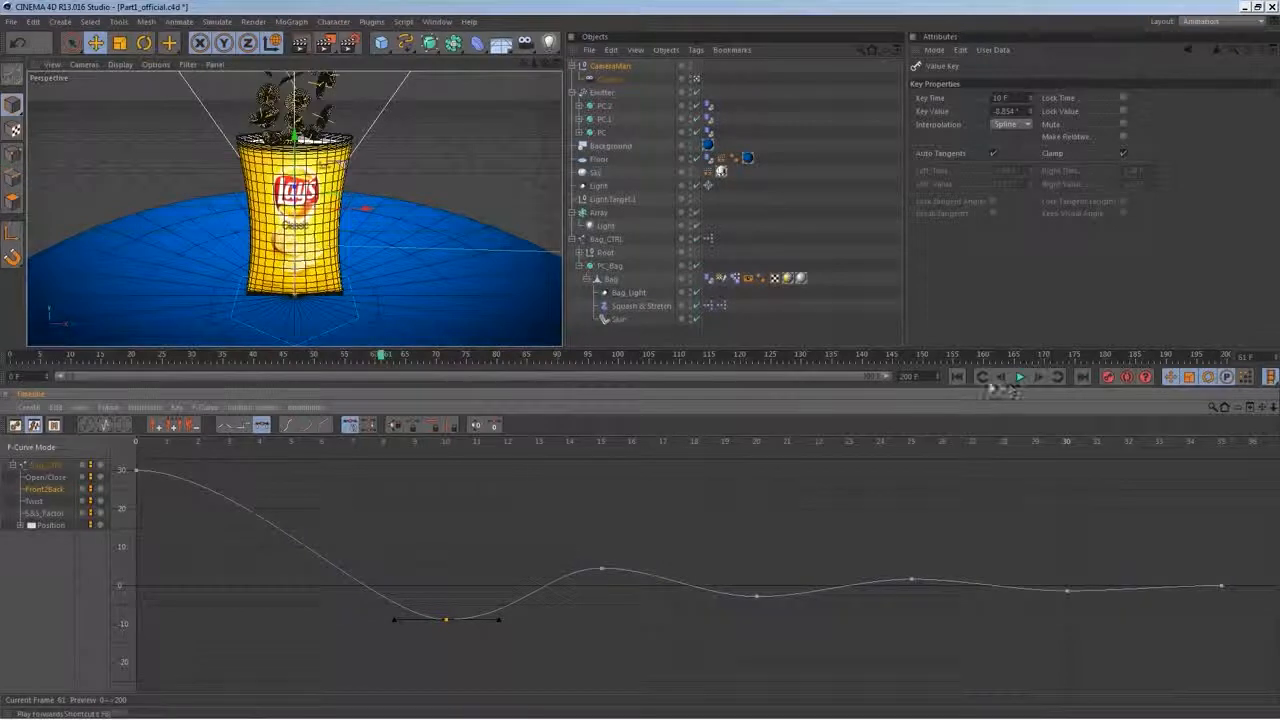
click(956, 377)
click(1019, 376)
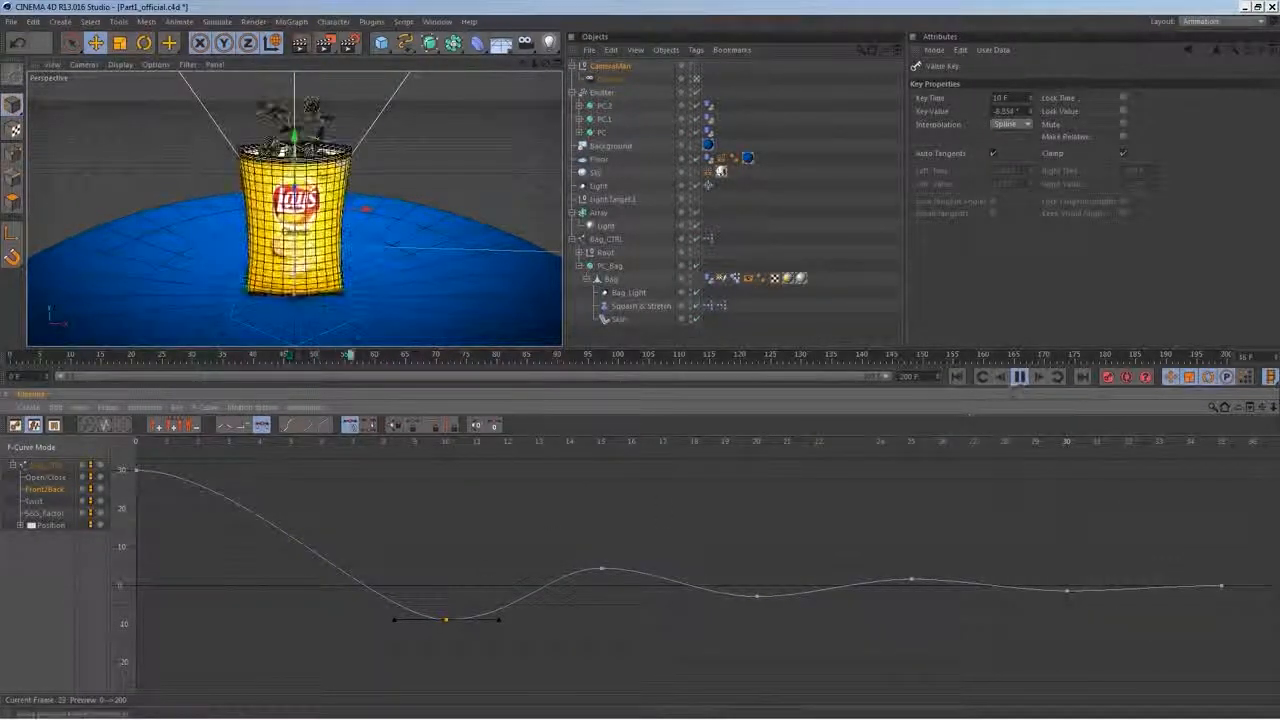
Strengthen the Front2Back swing with keys at about -14° on frame 10, 8° on 15, -5.8° on 20 and 2.7° on 25
mouse_move(319, 443)
mouse_down()
mouse_move(263, 443)
mouse_move(445, 443)
mouse_up()
drag(453, 628, 448, 645)
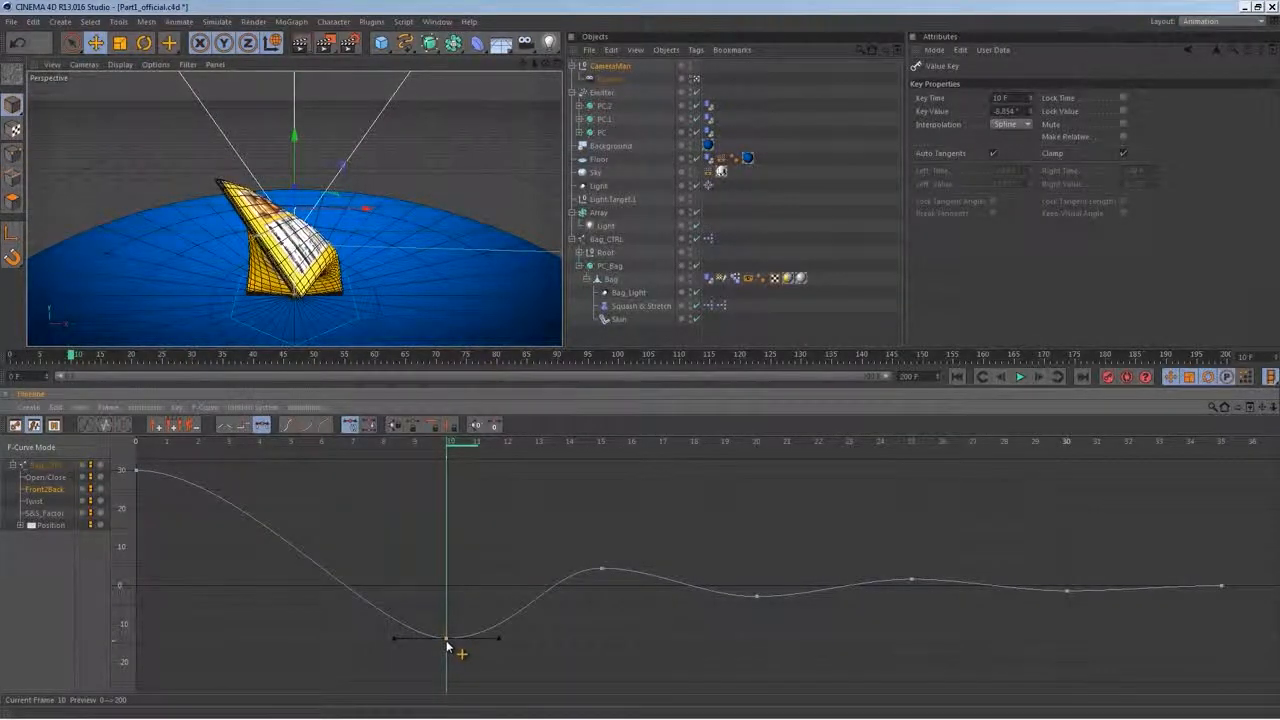
click(603, 559)
drag(758, 598, 758, 608)
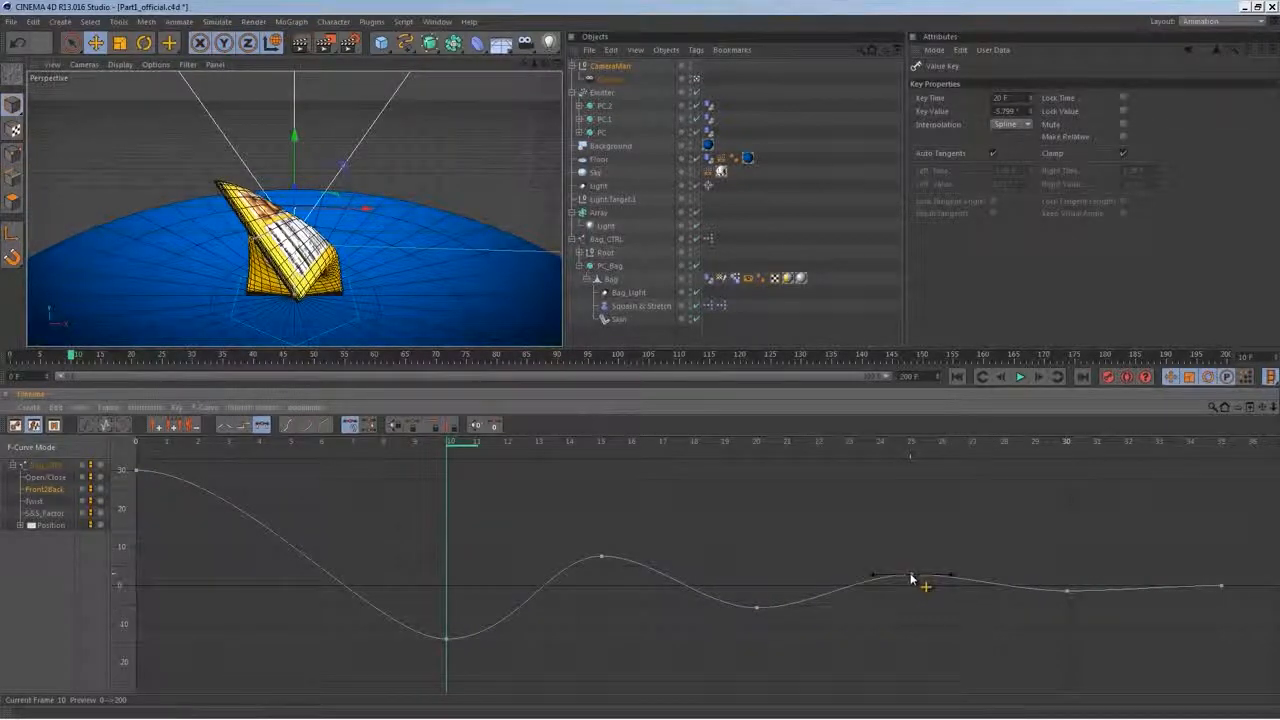
Replay the animation from the first frame to check the strengthened Front2Back swing
click(958, 378)
click(1018, 379)
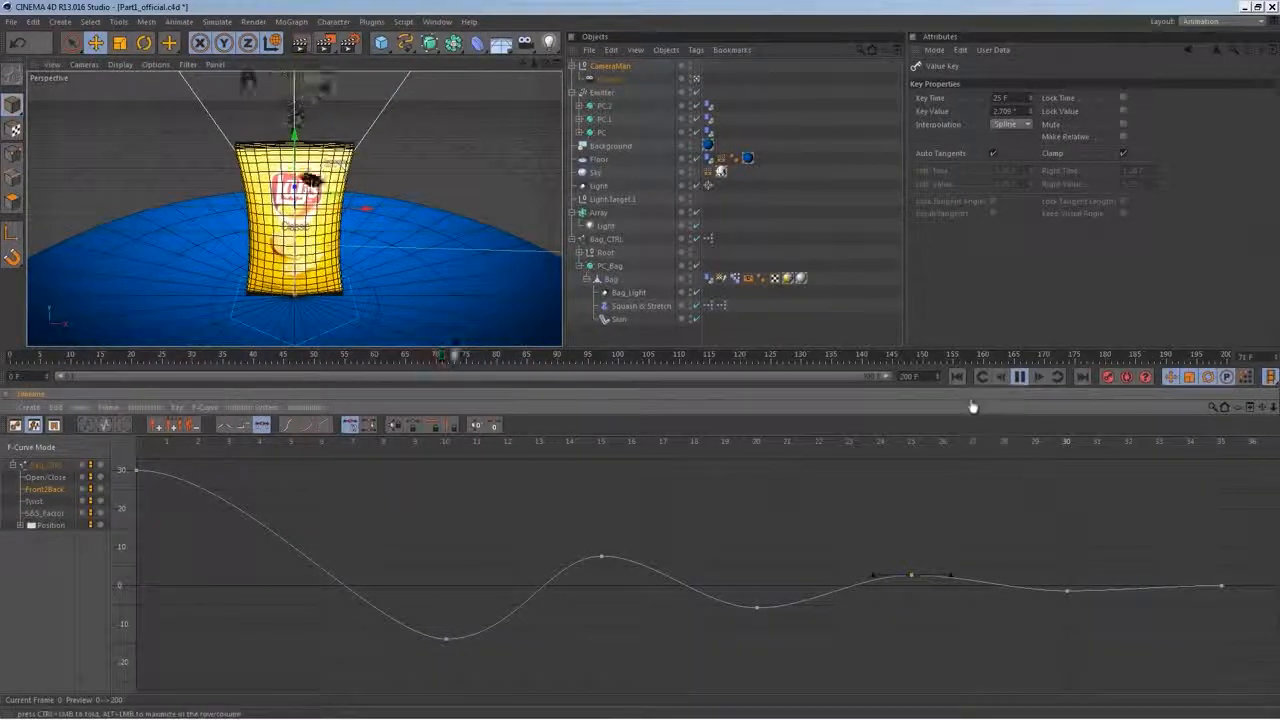
click(1019, 377)
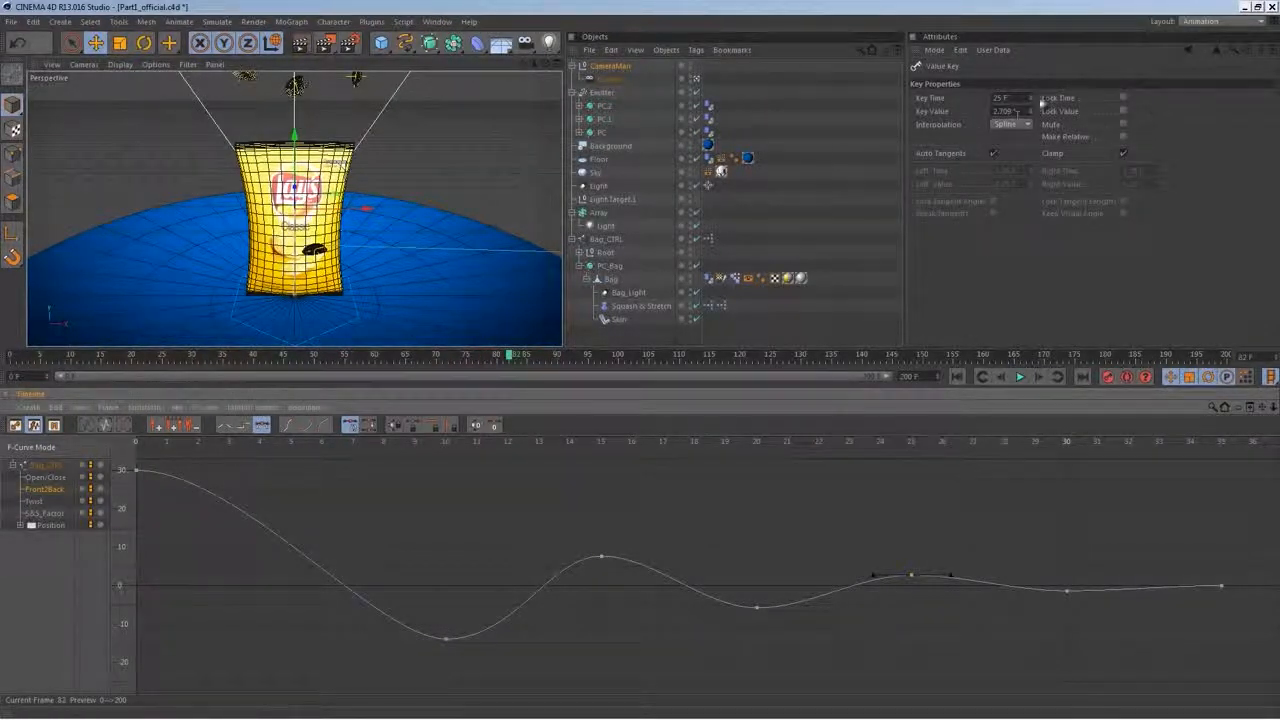
Return to the Startup (User) layout and move the camera back to -700 cm on the Z axis
click(1220, 21)
click(1208, 102)
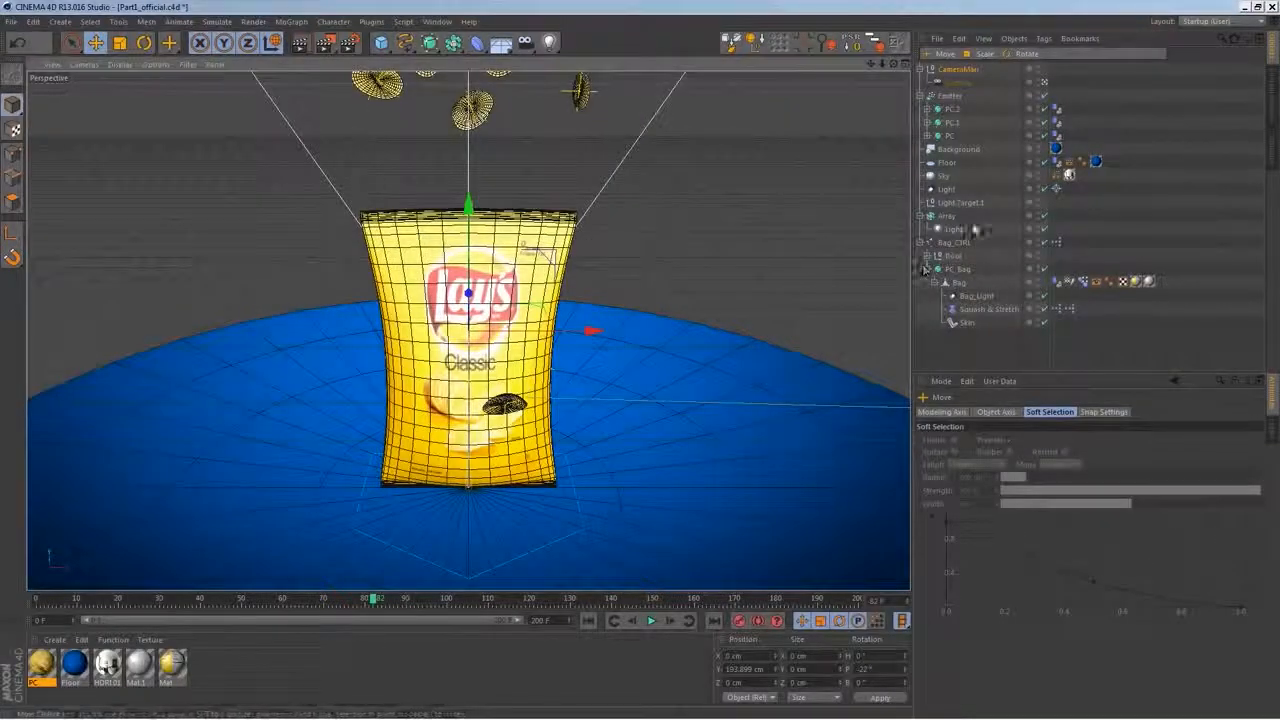
click(966, 82)
drag(979, 467, 972, 517)
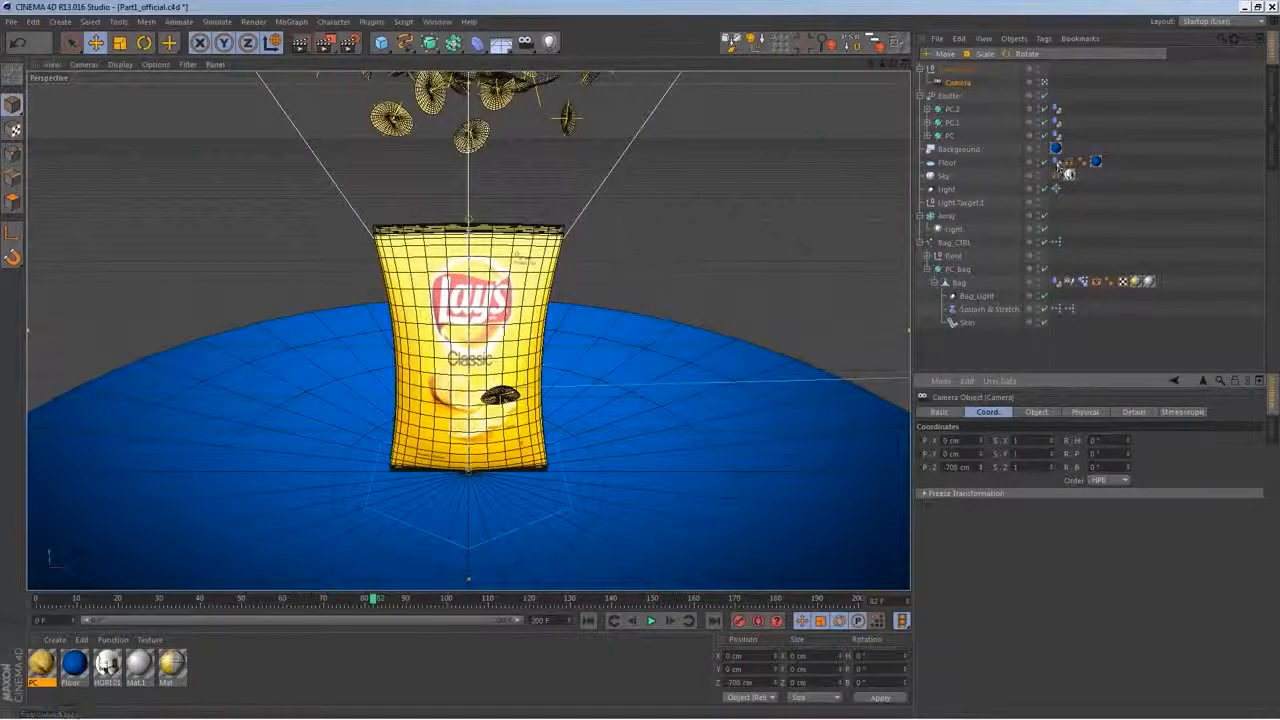
Set the CameraMan null's pitch to -10°, raise it to about 225 cm on Y, and replay the animation from the start
click(956, 69)
mouse_move(1128, 457)
mouse_down()
mouse_move(1124, 444)
mouse_move(1123, 459)
mouse_up()
text(-10)
key(Return)
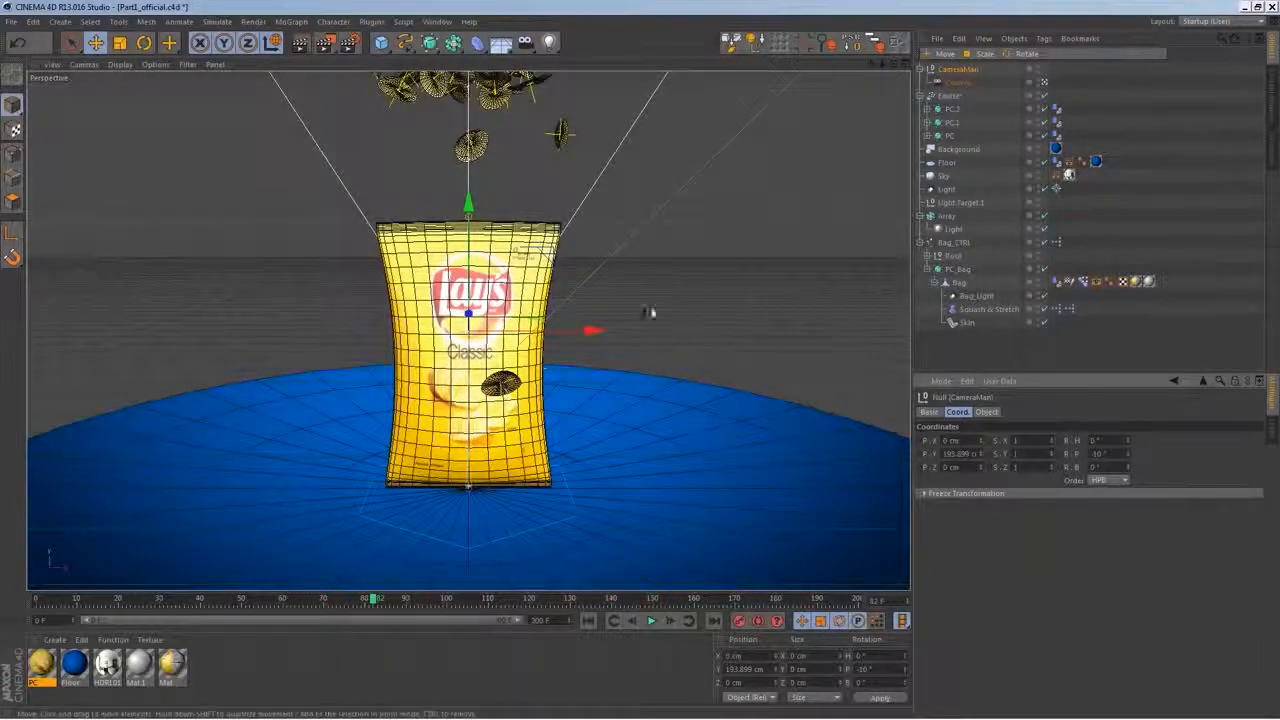
mouse_move(468, 205)
mouse_down()
mouse_move(477, 161)
mouse_move(473, 180)
mouse_up()
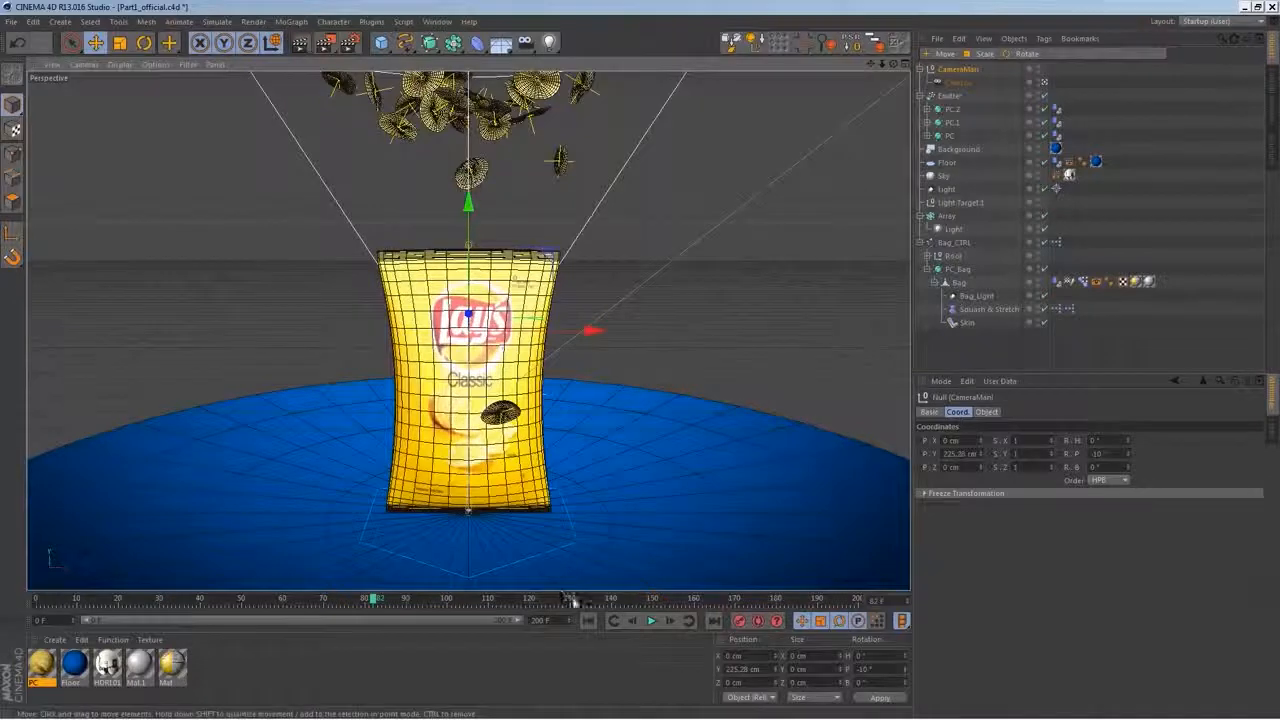
click(588, 621)
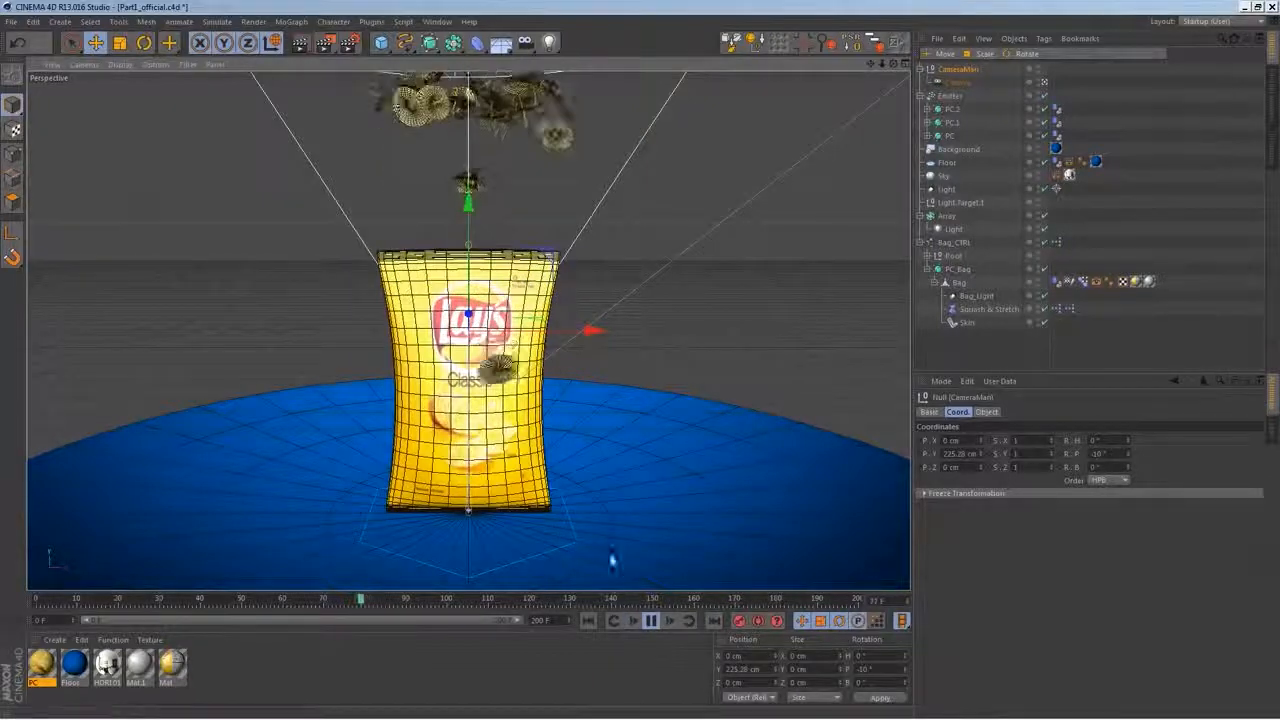
Stop playback, clear the dynamics cache, and set the chip bag's collision Size Increment to -2 cm
click(653, 621)
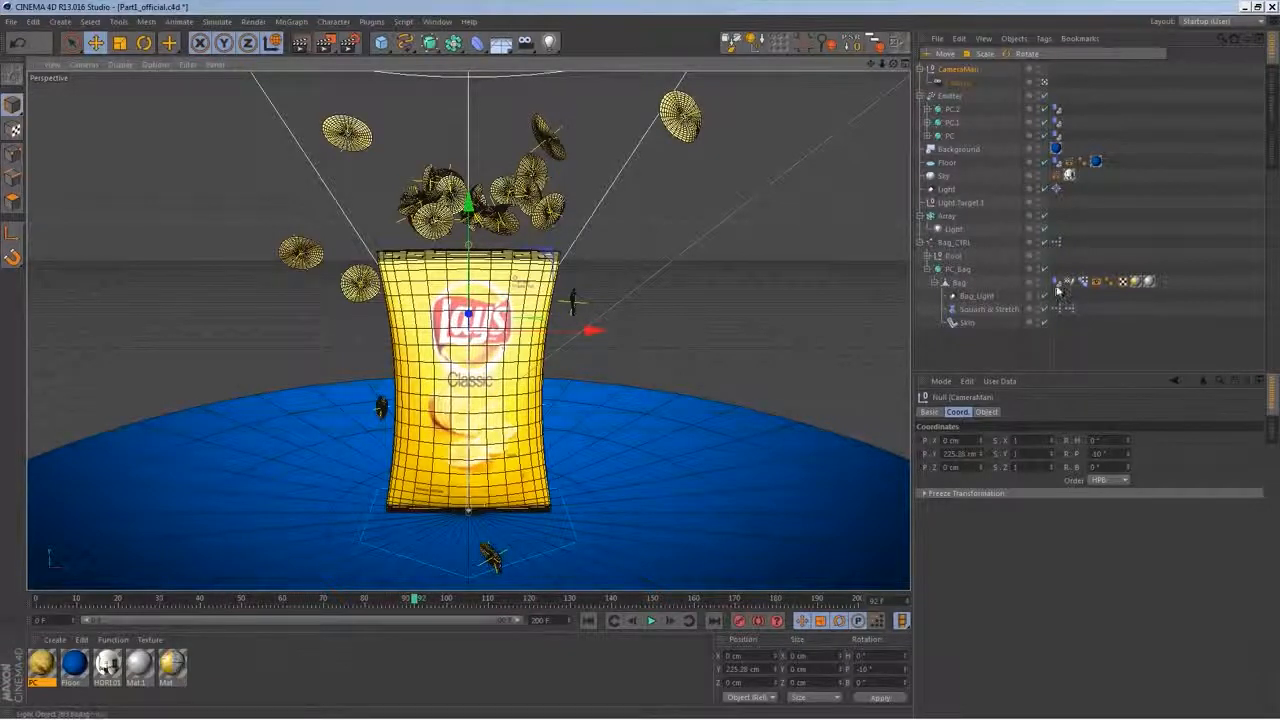
key(ctrl+d)
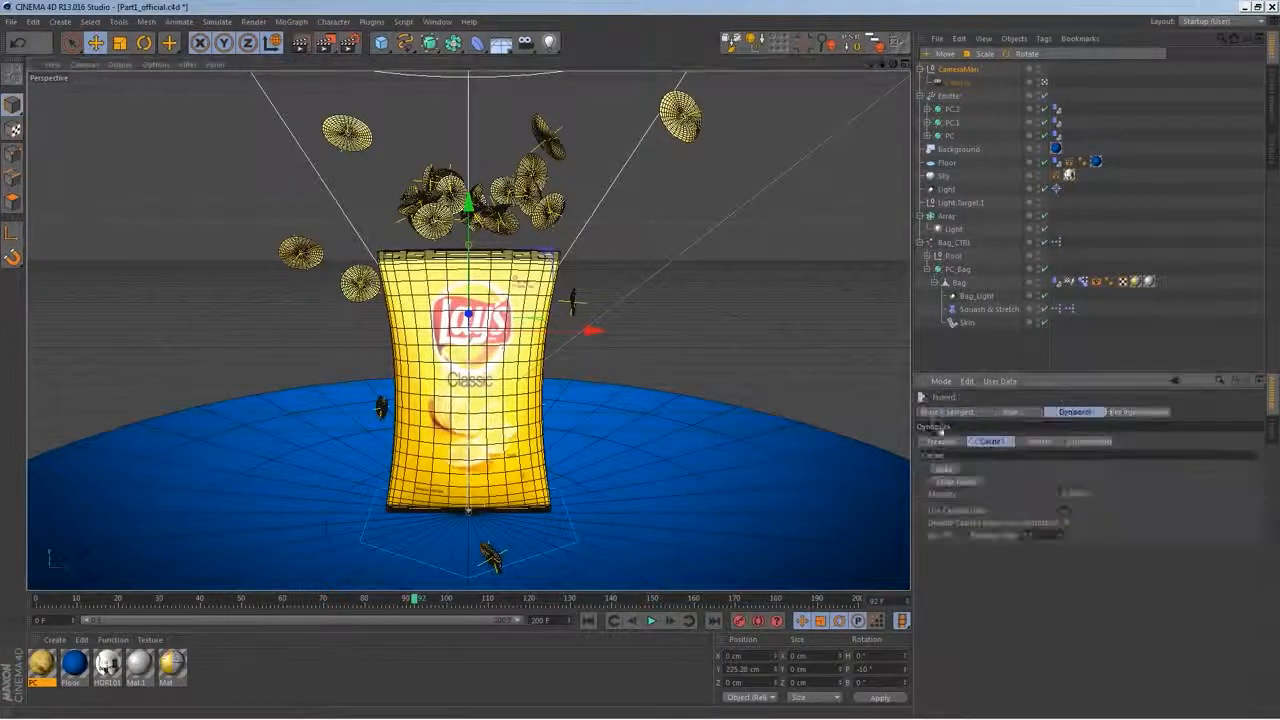
click(958, 482)
click(1056, 282)
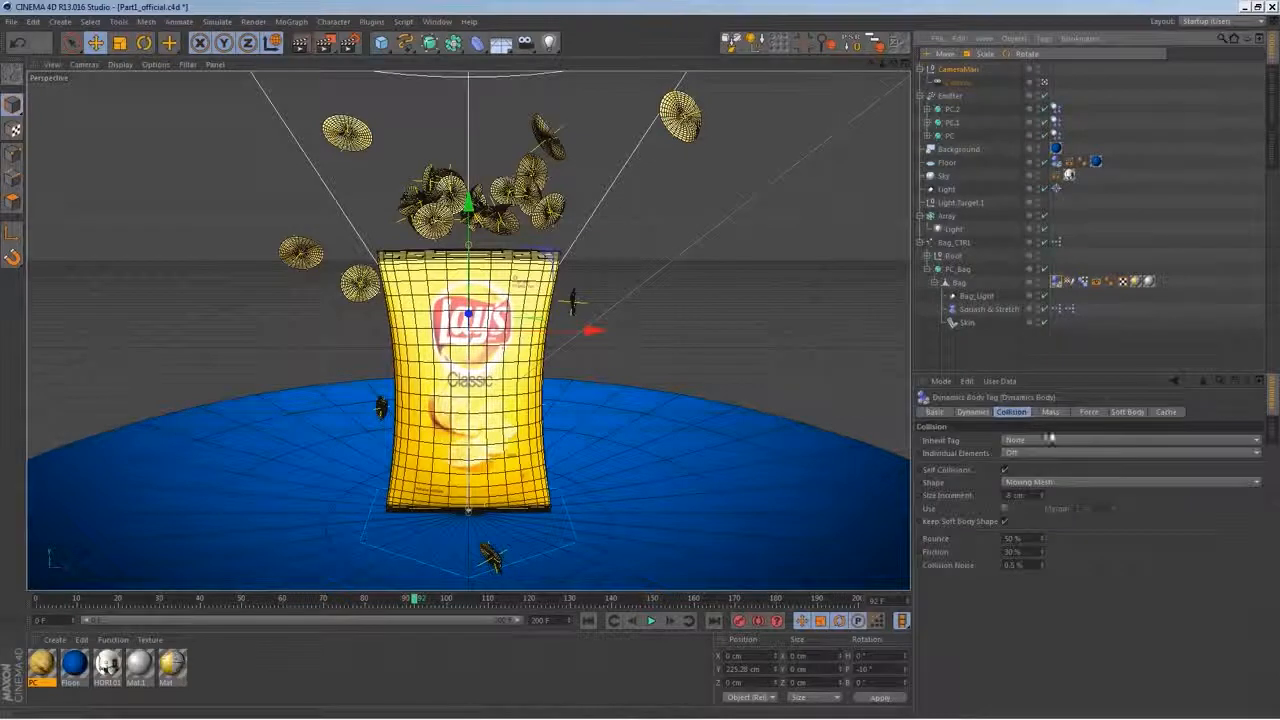
double_click(1012, 495)
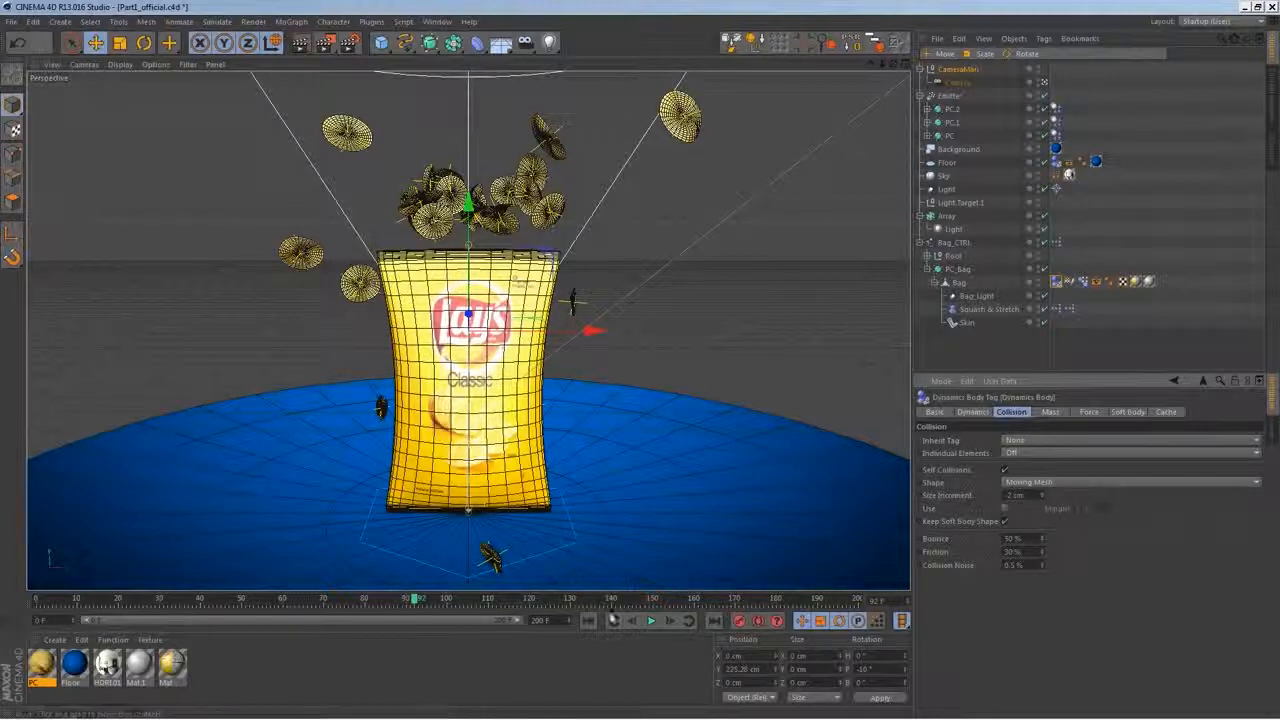
Return to the first frame and bake the project's dynamics again
click(589, 621)
key(ctrl+d)
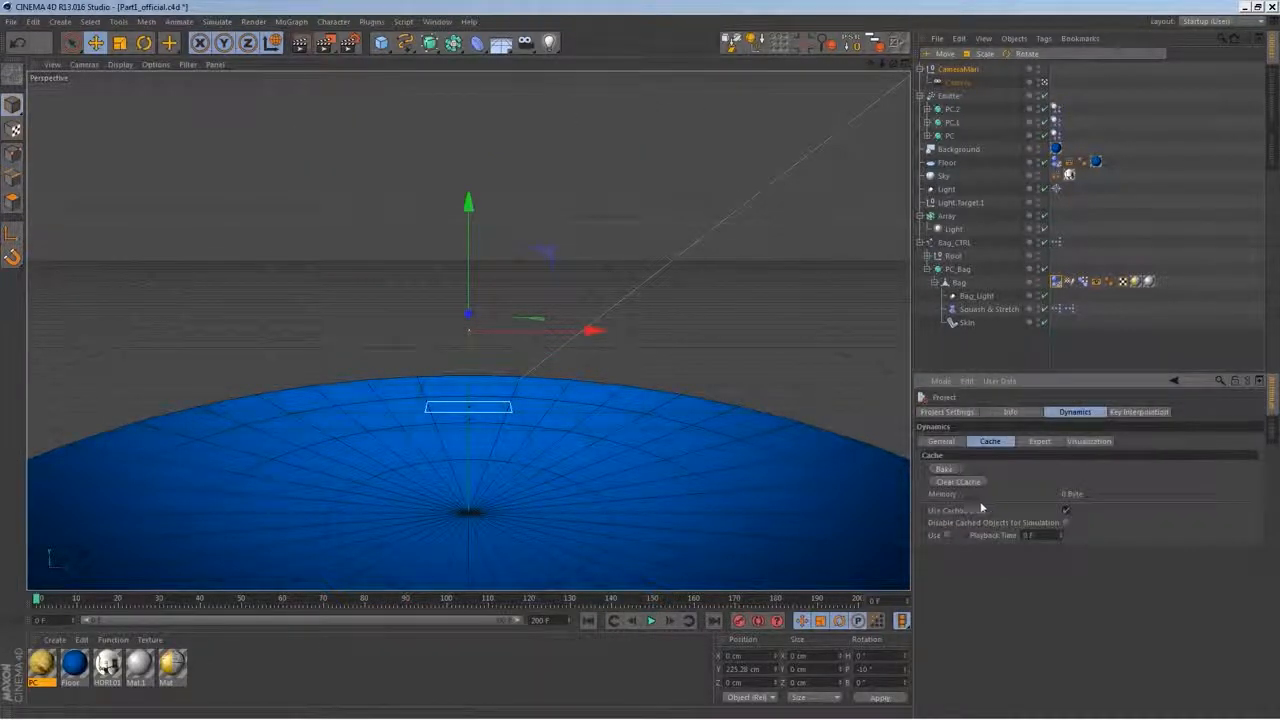
click(946, 469)
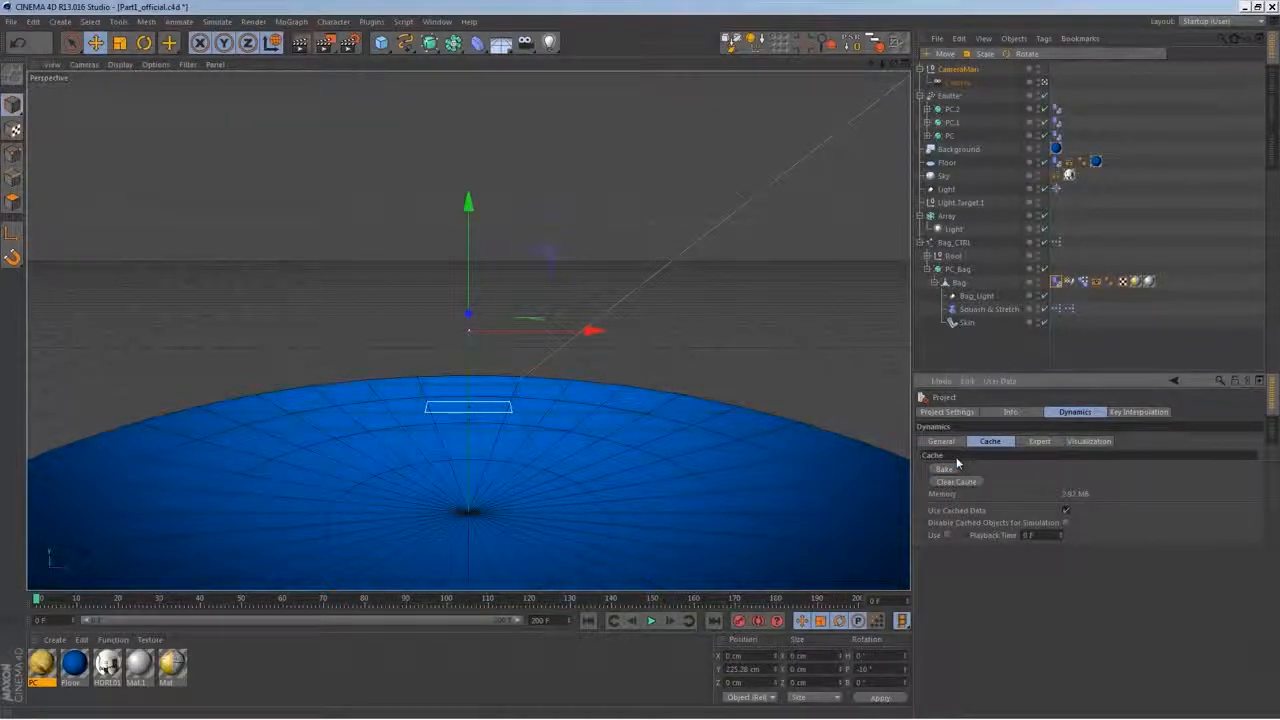
Play the baked animation, render the camera view at frame 160, and play on to about frame 68
click(651, 620)
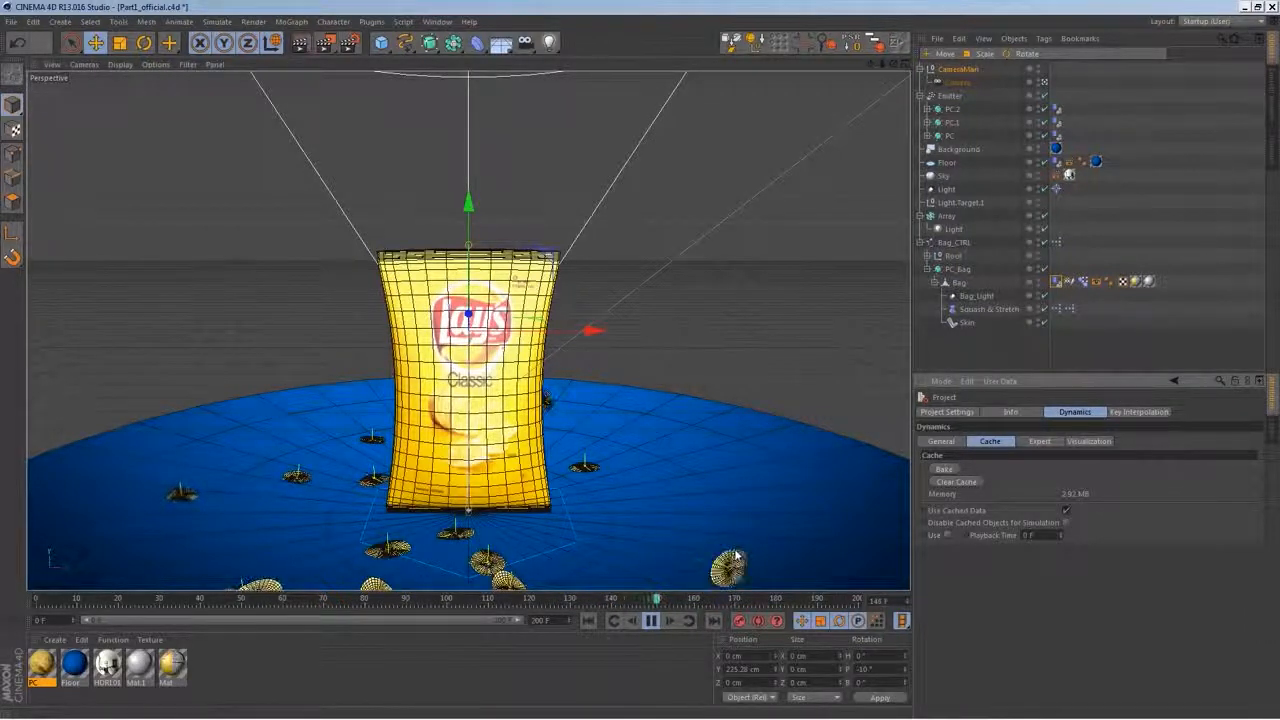
click(651, 620)
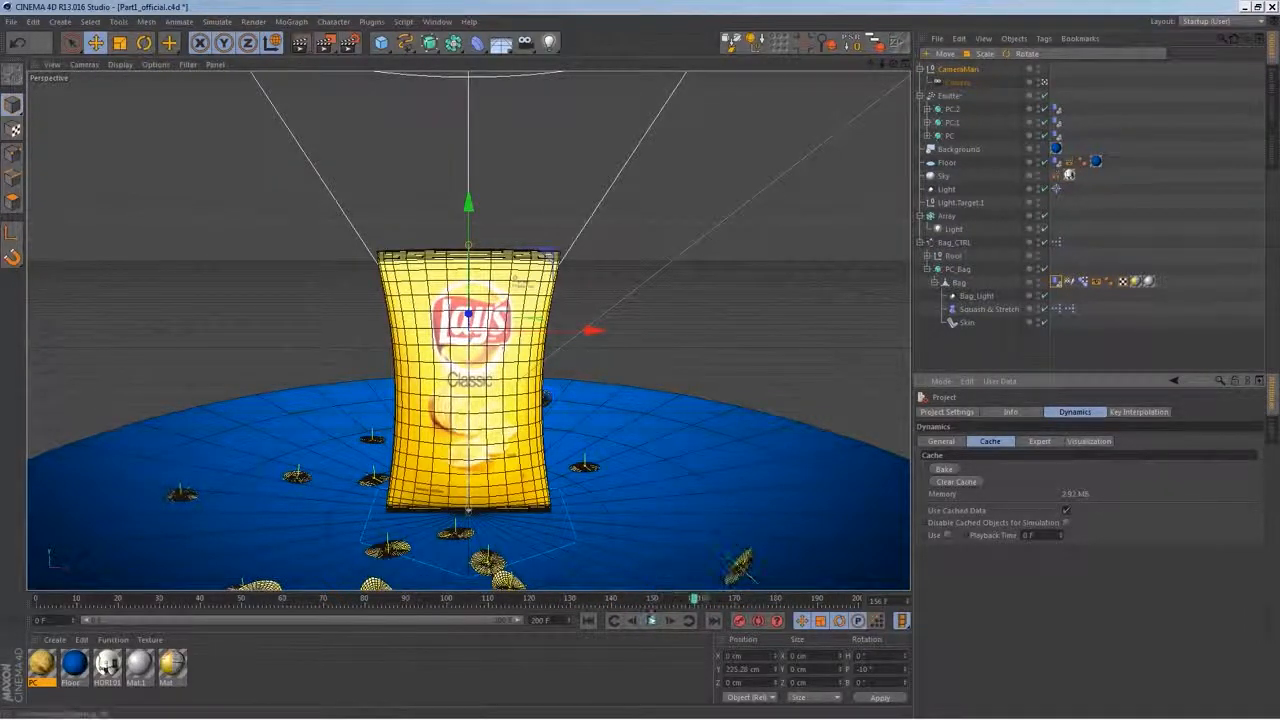
click(301, 44)
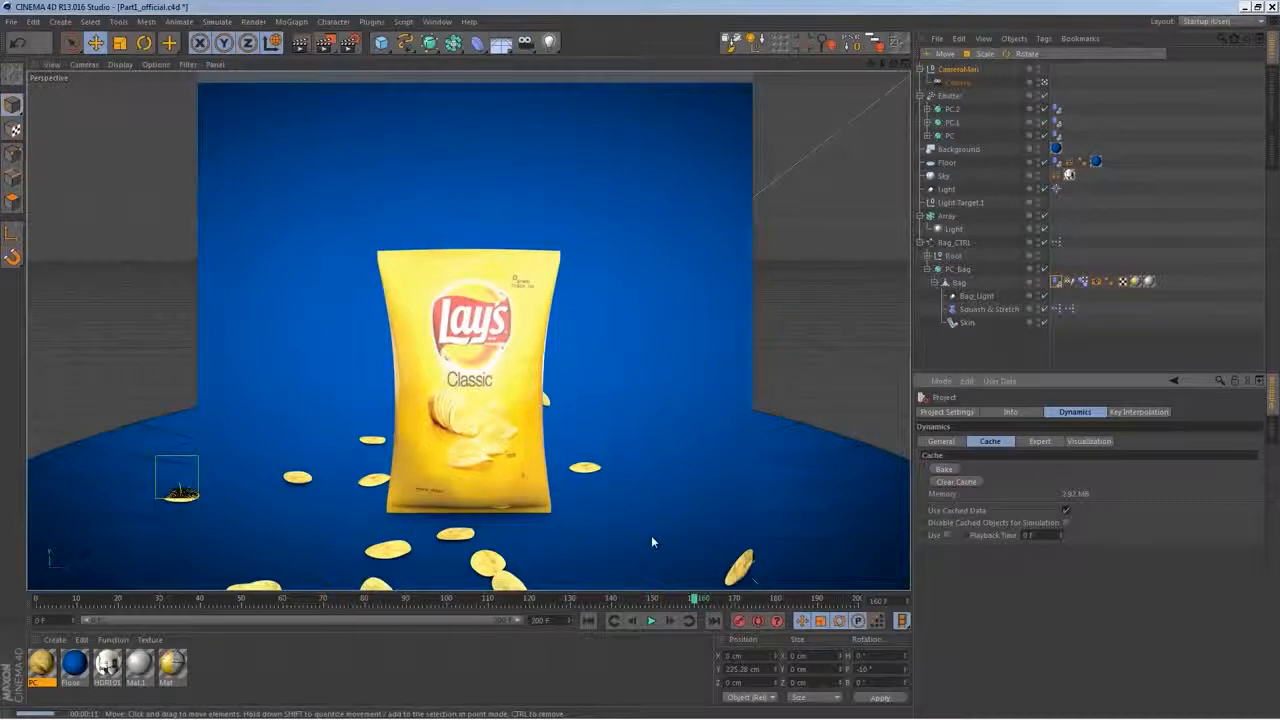
click(651, 621)
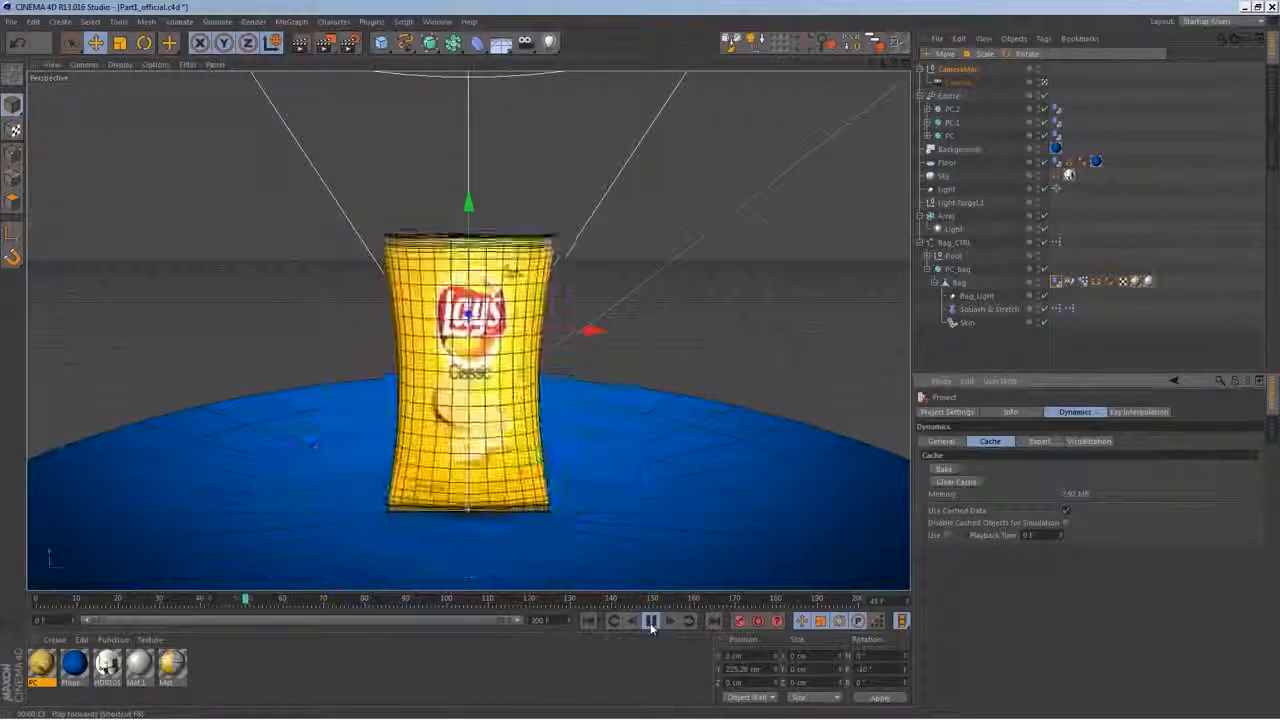
click(651, 621)
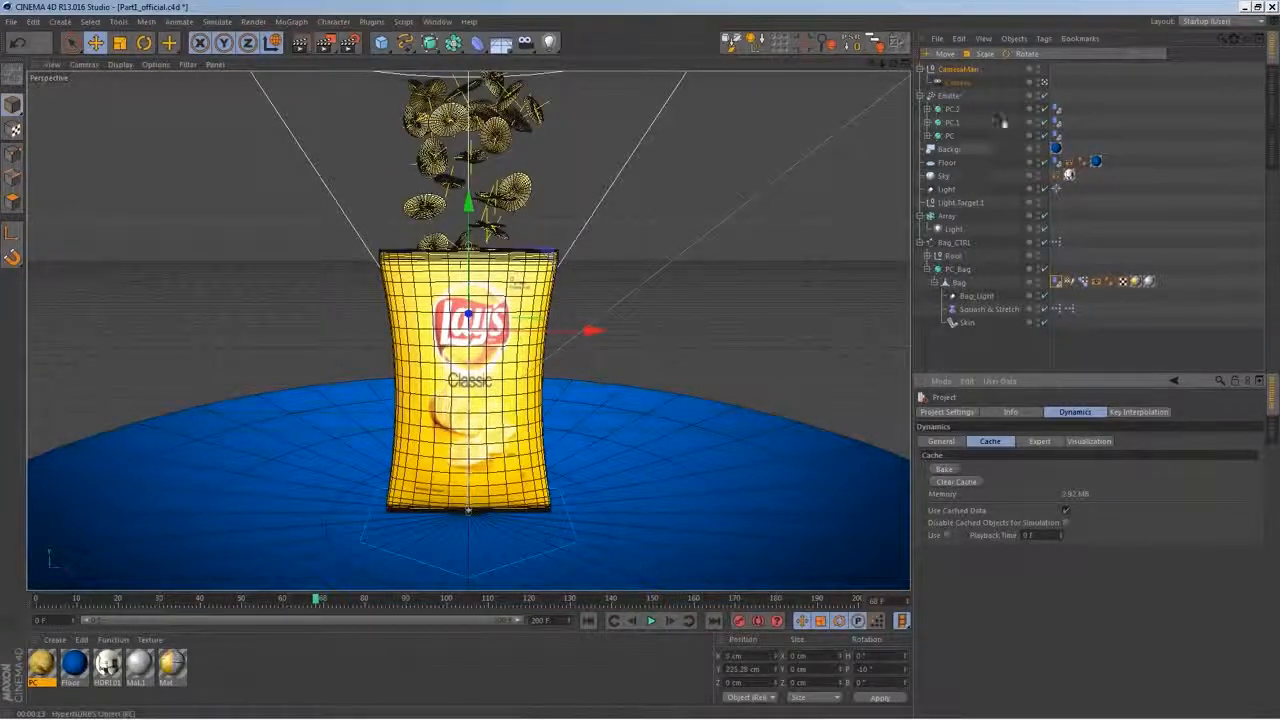
Leave the scene camera, advance to about frame 91, and render a close-up of a falling chip from a low angle
click(1044, 83)
alt+right_drag(494, 466, 569, 366)
alt+drag(590, 478, 582, 425)
click(650, 621)
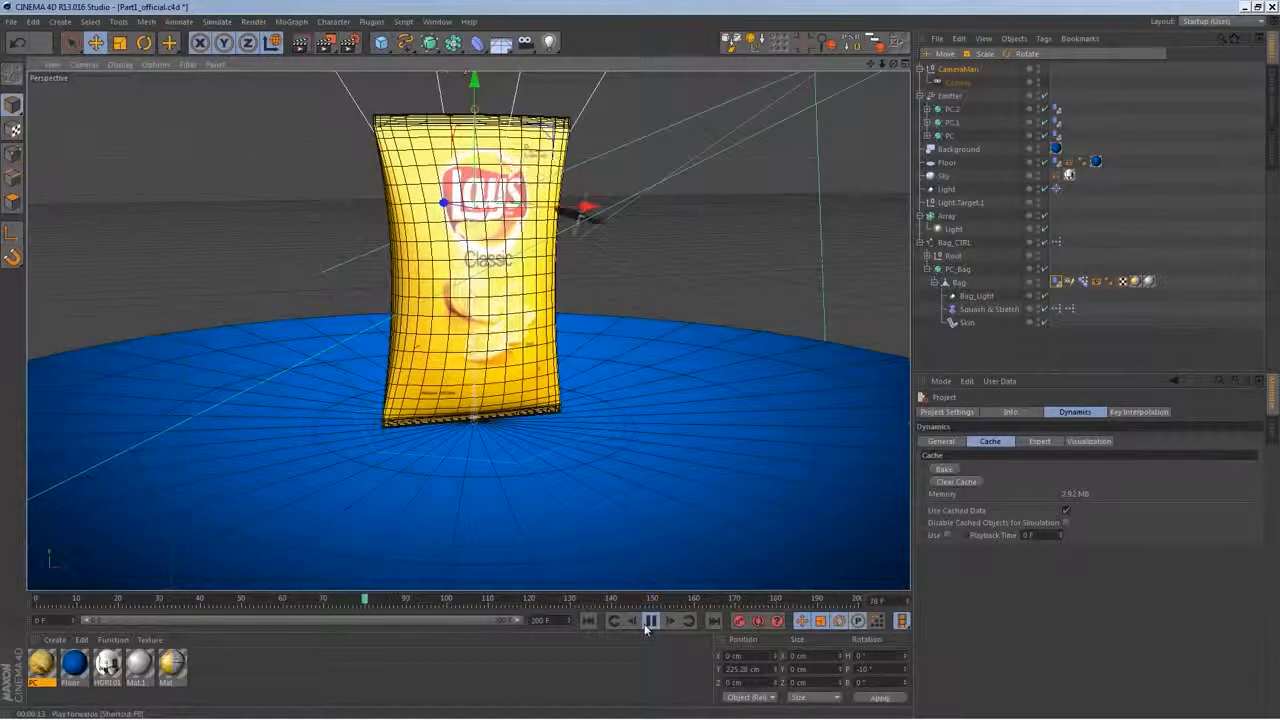
click(647, 626)
mouse_move(594, 474)
alt+mouse_down()
mouse_move(637, 437)
mouse_move(683, 426)
mouse_move(646, 392)
alt+mouse_up()
alt+drag(722, 516, 606, 174)
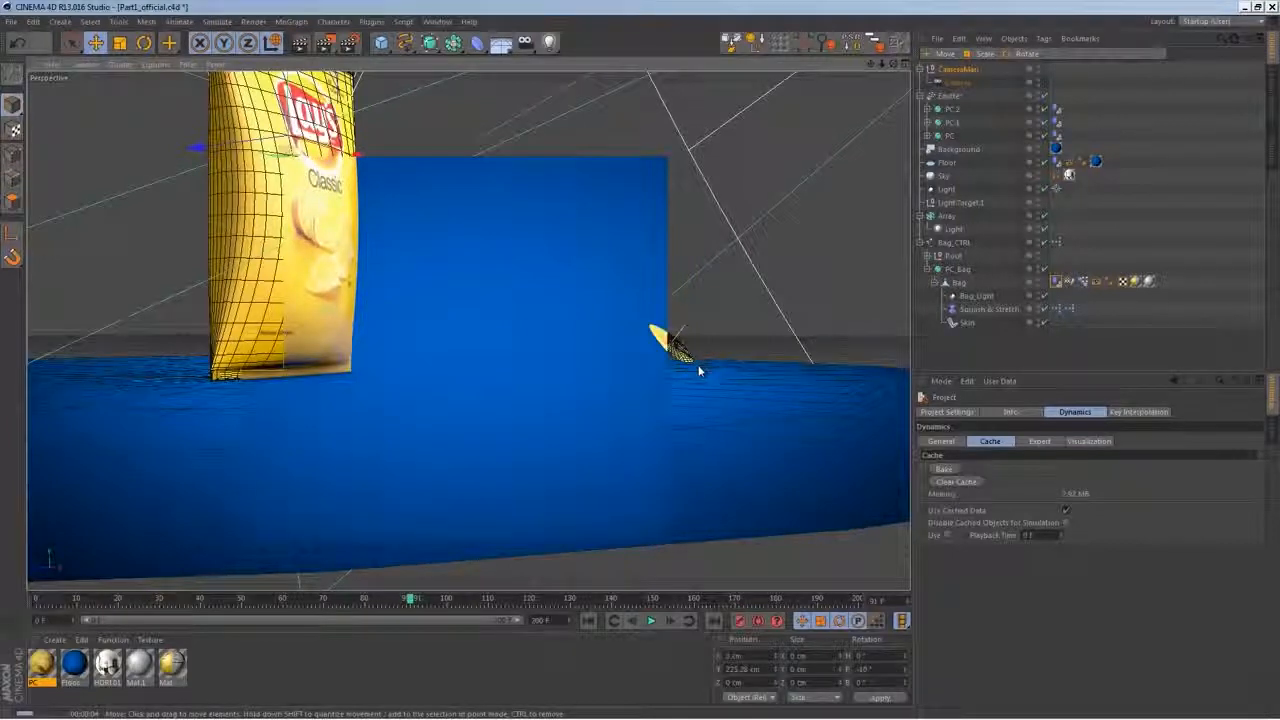
alt+drag(749, 360, 426, 443)
alt+right_drag(426, 443, 366, 423)
alt+drag(366, 423, 322, 395)
click(302, 44)
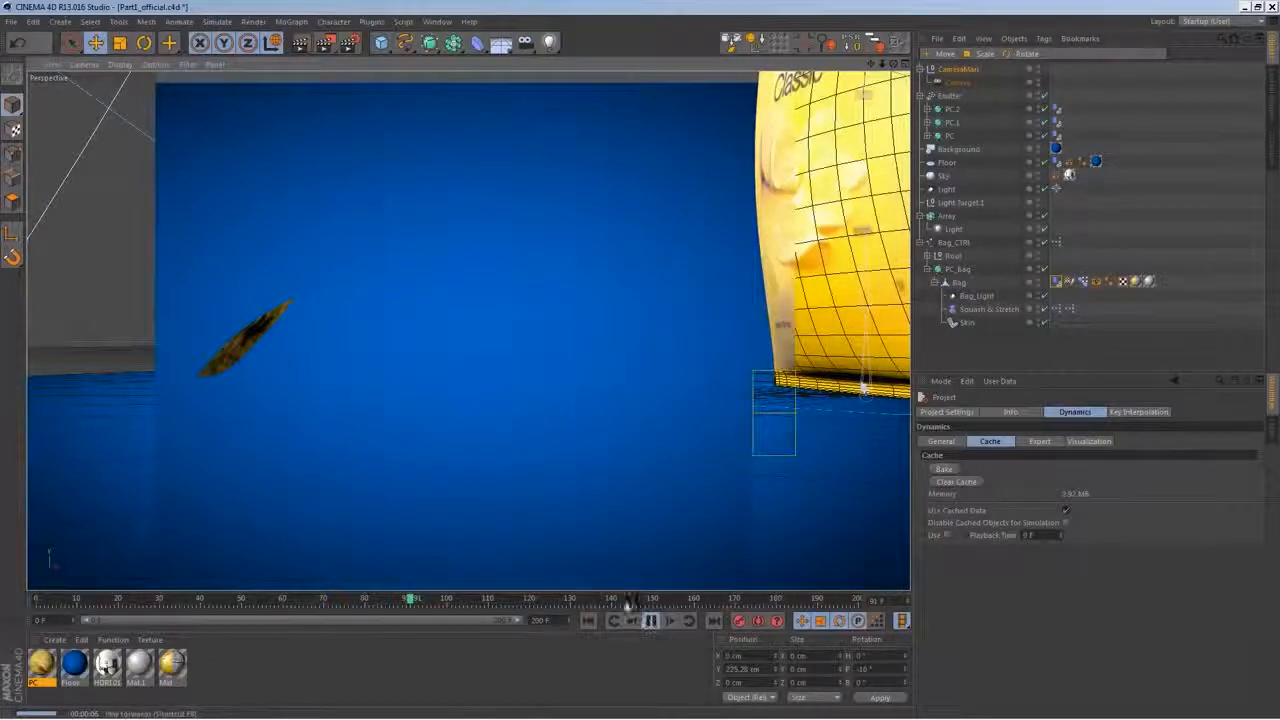
Inspect the falling chips near frame 99 from several angles, and render frame 102 through the scene camera
click(651, 621)
alt+right_drag(543, 440, 534, 404)
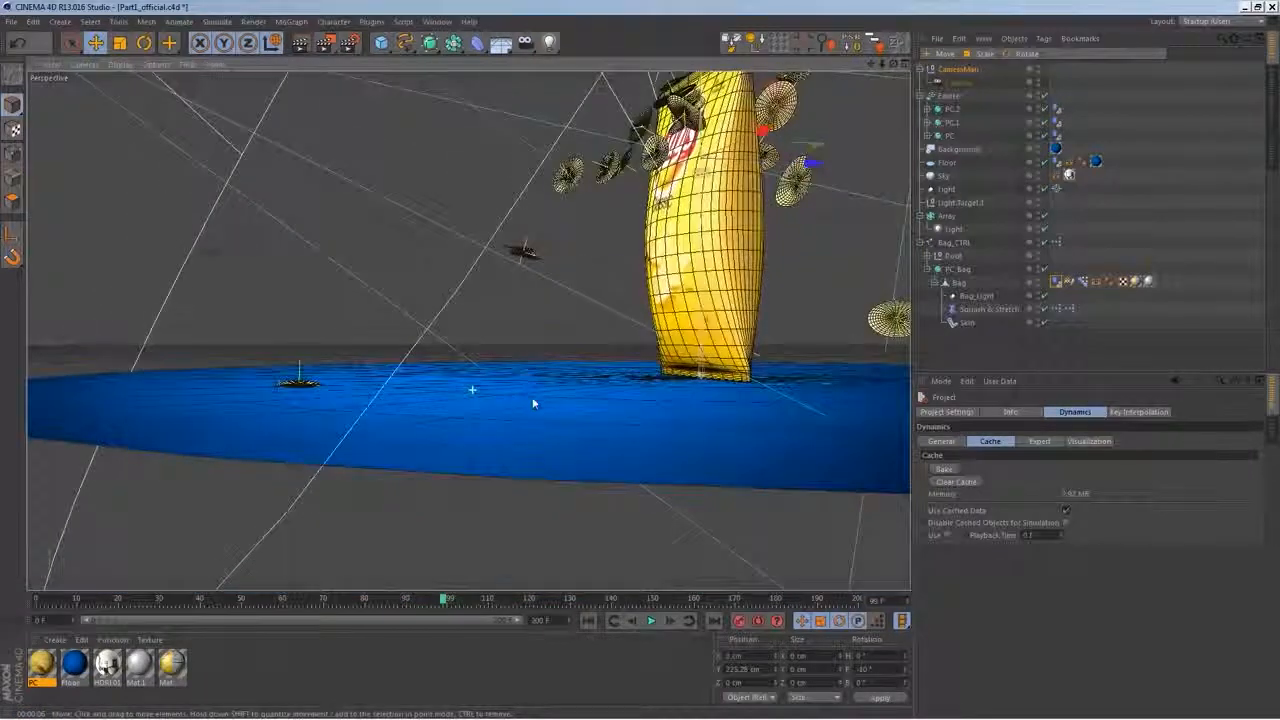
alt+drag(534, 404, 609, 420)
alt+right_drag(557, 363, 460, 410)
alt+drag(469, 331, 622, 425)
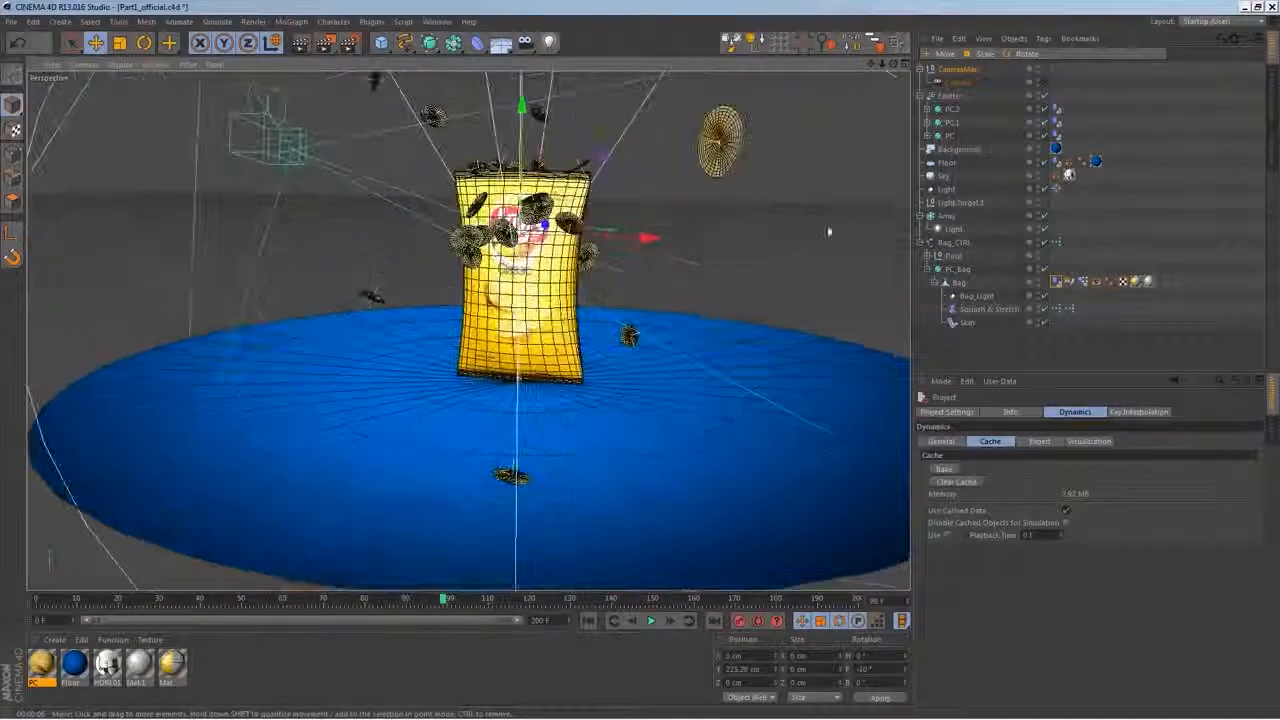
click(1040, 83)
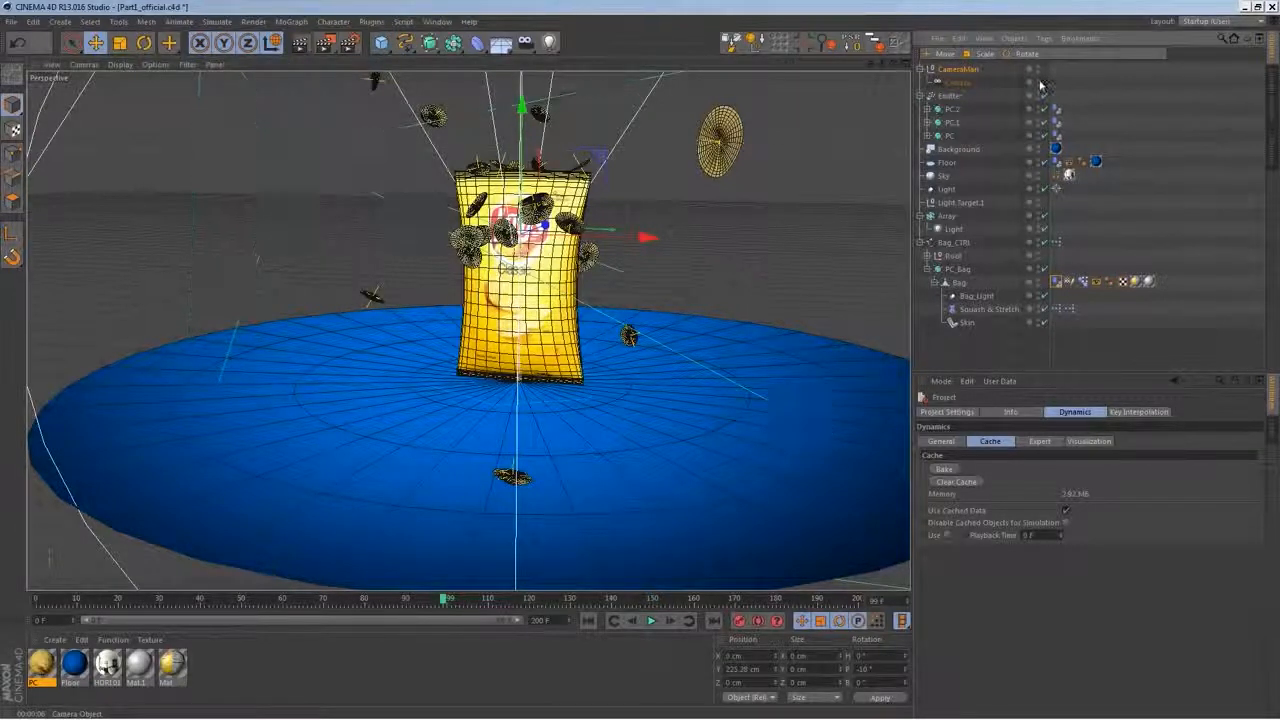
click(652, 620)
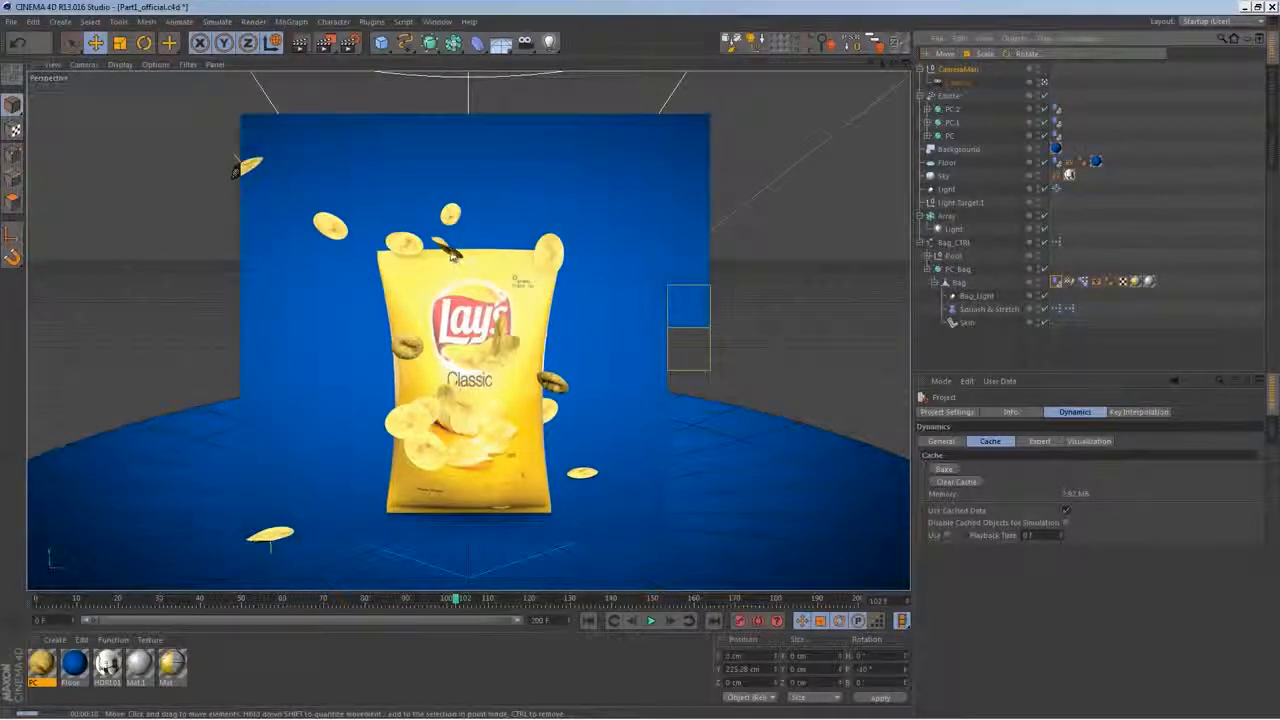
Leave the scene camera, add a target light, and lower it beneath the floor to about -217 cm on Y
click(1044, 83)
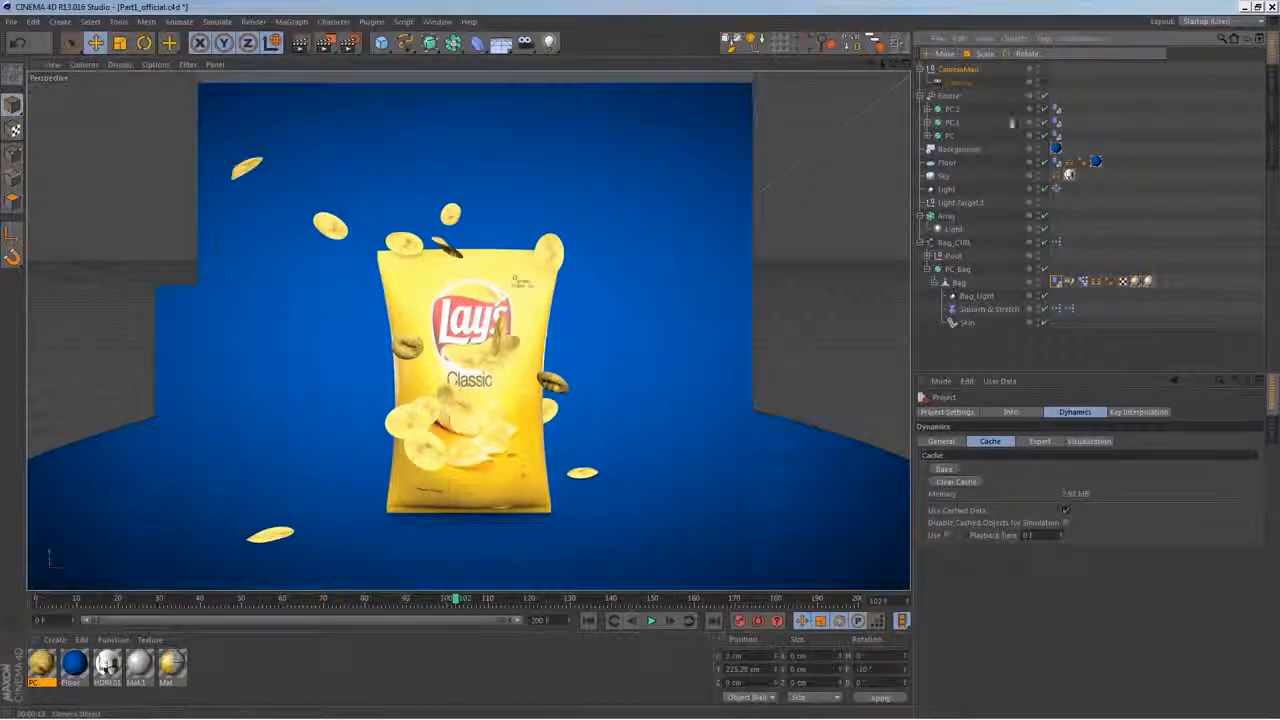
scroll(547, 365, down, 3)
alt+drag(547, 365, 587, 194)
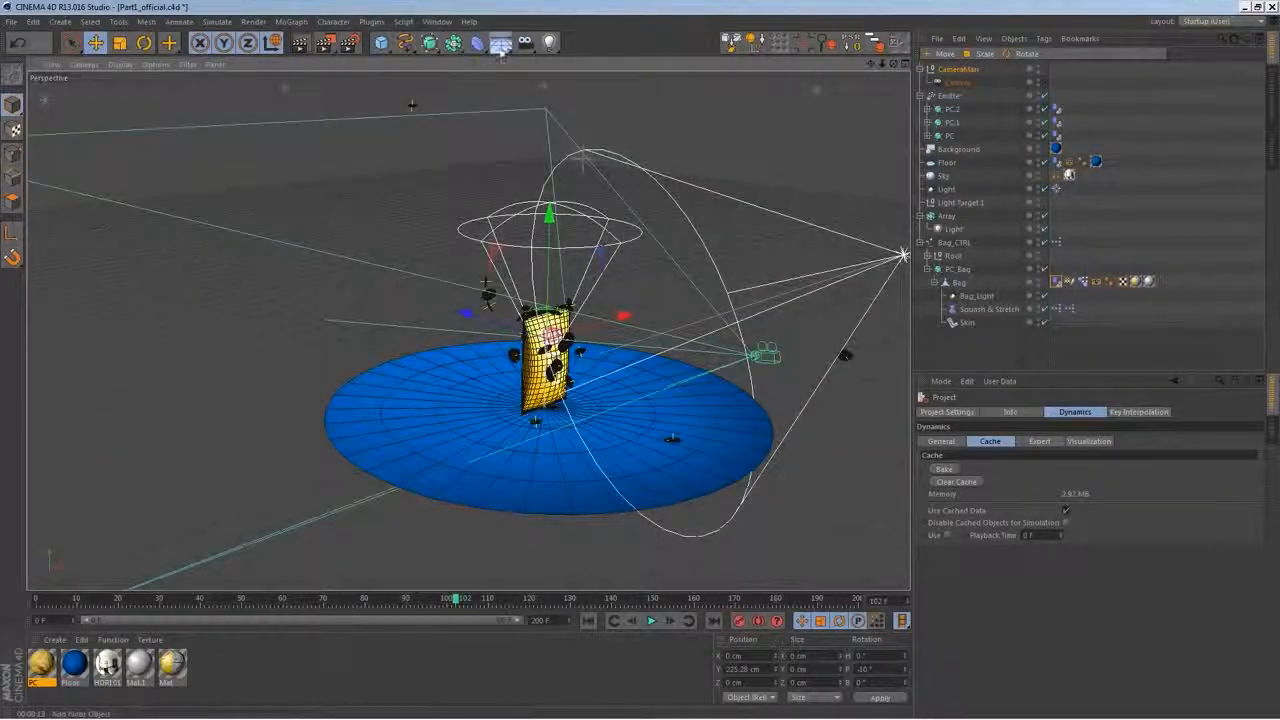
click(549, 42)
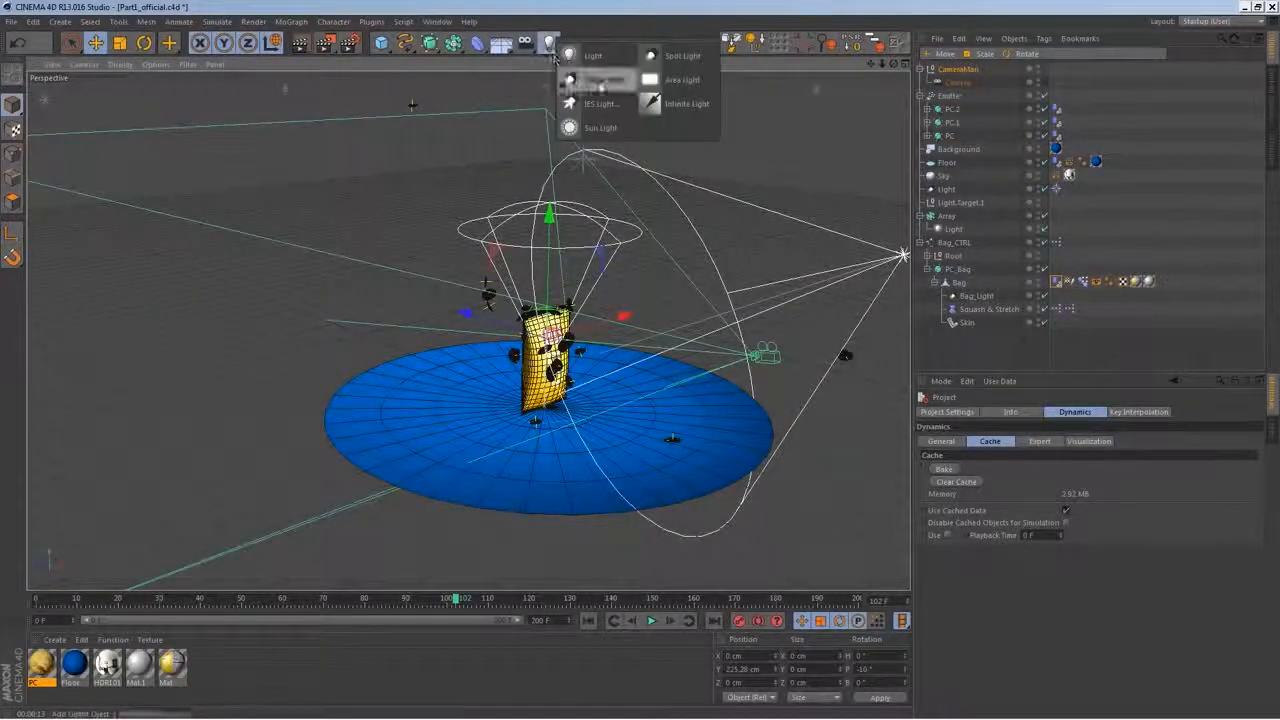
click(604, 82)
alt+right_drag(635, 339, 605, 372)
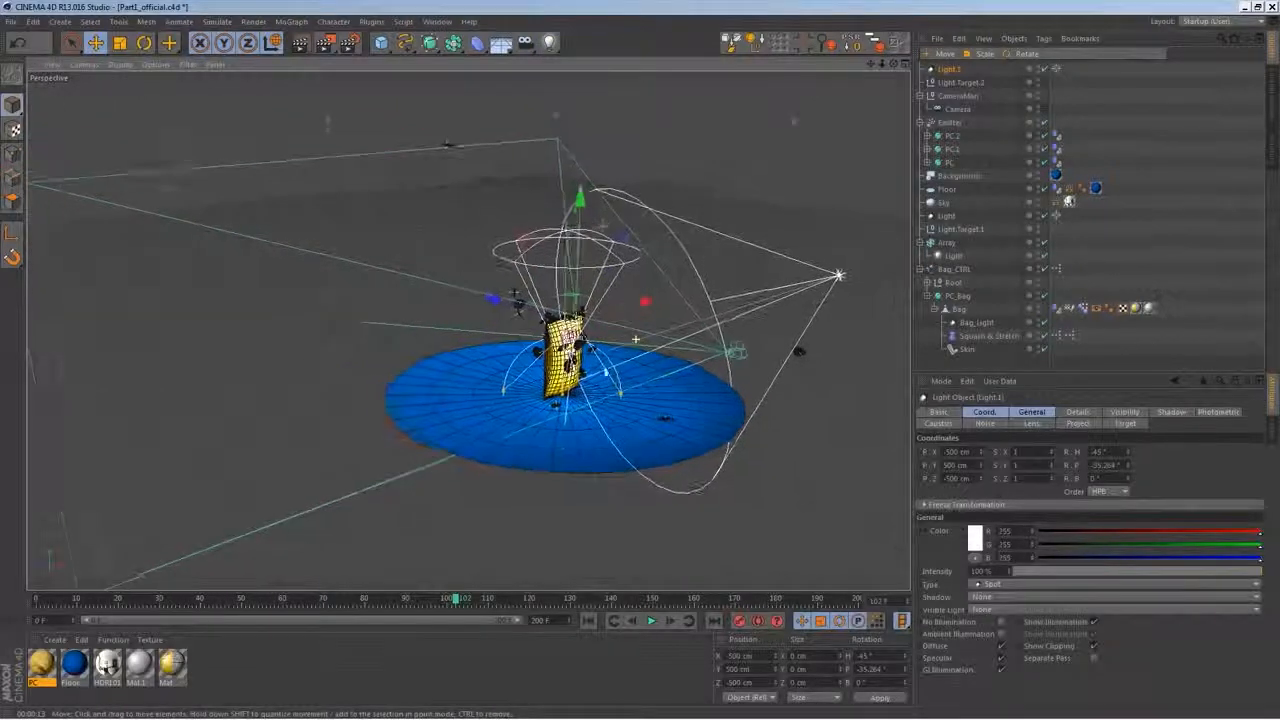
drag(585, 201, 610, 427)
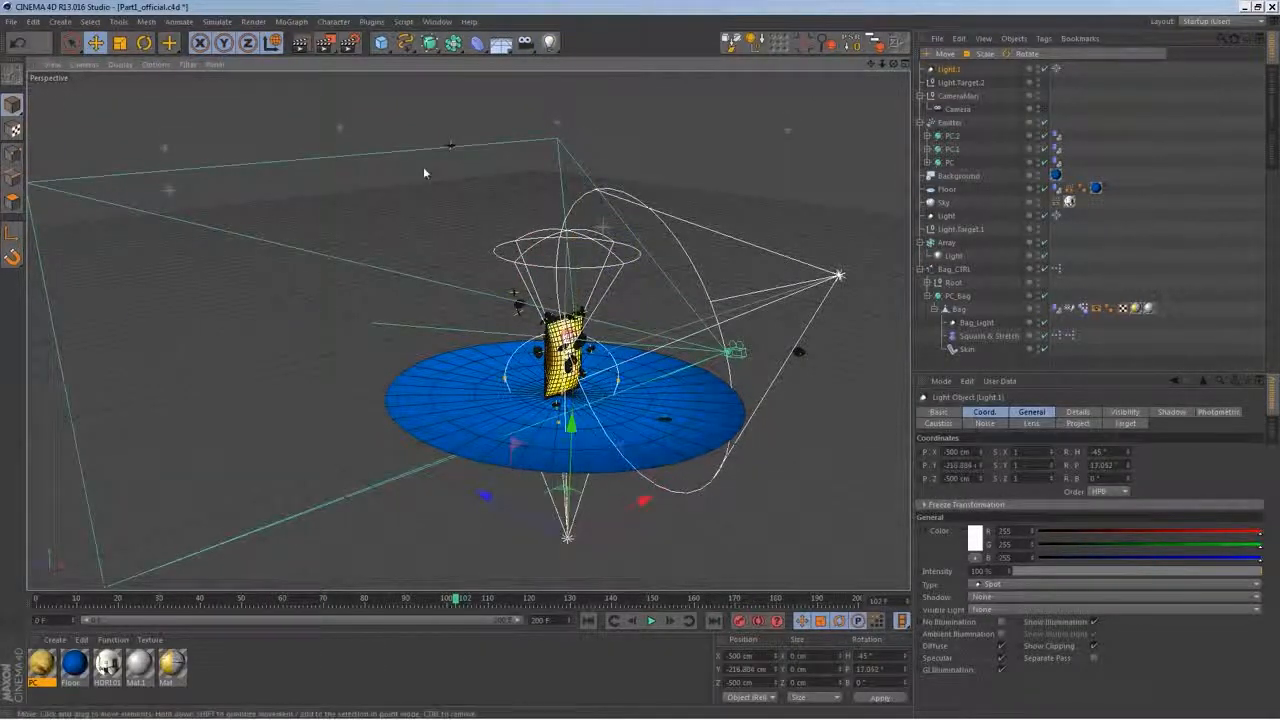
Move the new target light below and in front of the floor, to about X 44, Y -500 and Z -558 cm
click(277, 48)
alt+right_drag(635, 378, 623, 396)
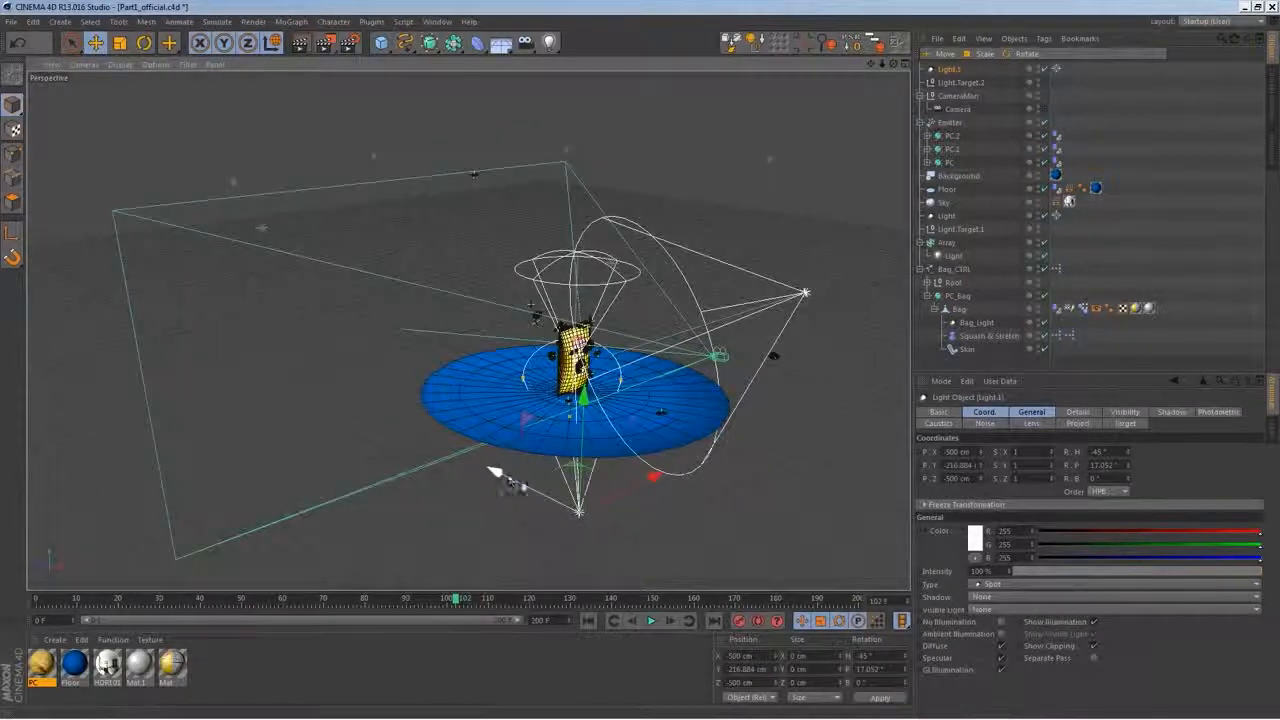
drag(632, 512, 631, 510)
drag(656, 432, 730, 468)
drag(627, 537, 671, 490)
drag(631, 425, 606, 444)
drag(683, 548, 806, 547)
alt+middle_drag(750, 452, 648, 480)
alt+drag(645, 481, 650, 480)
drag(698, 580, 706, 581)
alt+drag(565, 483, 521, 469)
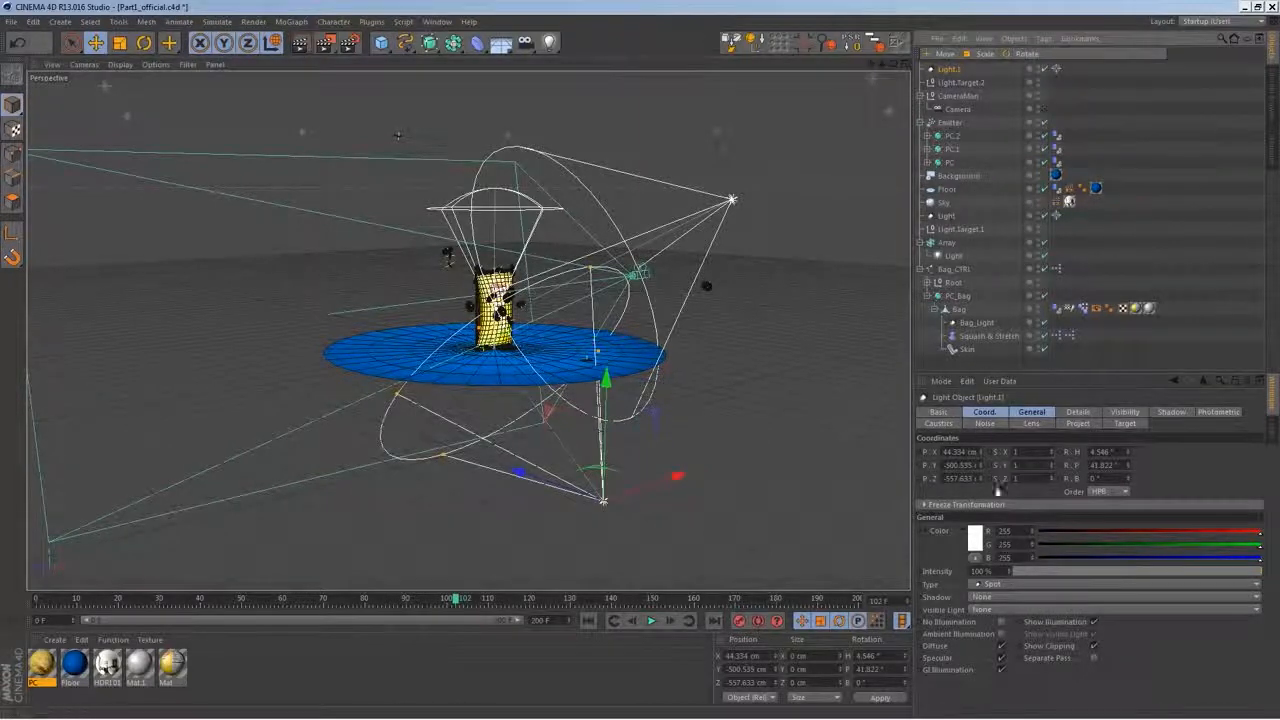
Set the new light's project mode to Include and add the Emitter as its only object
click(1077, 423)
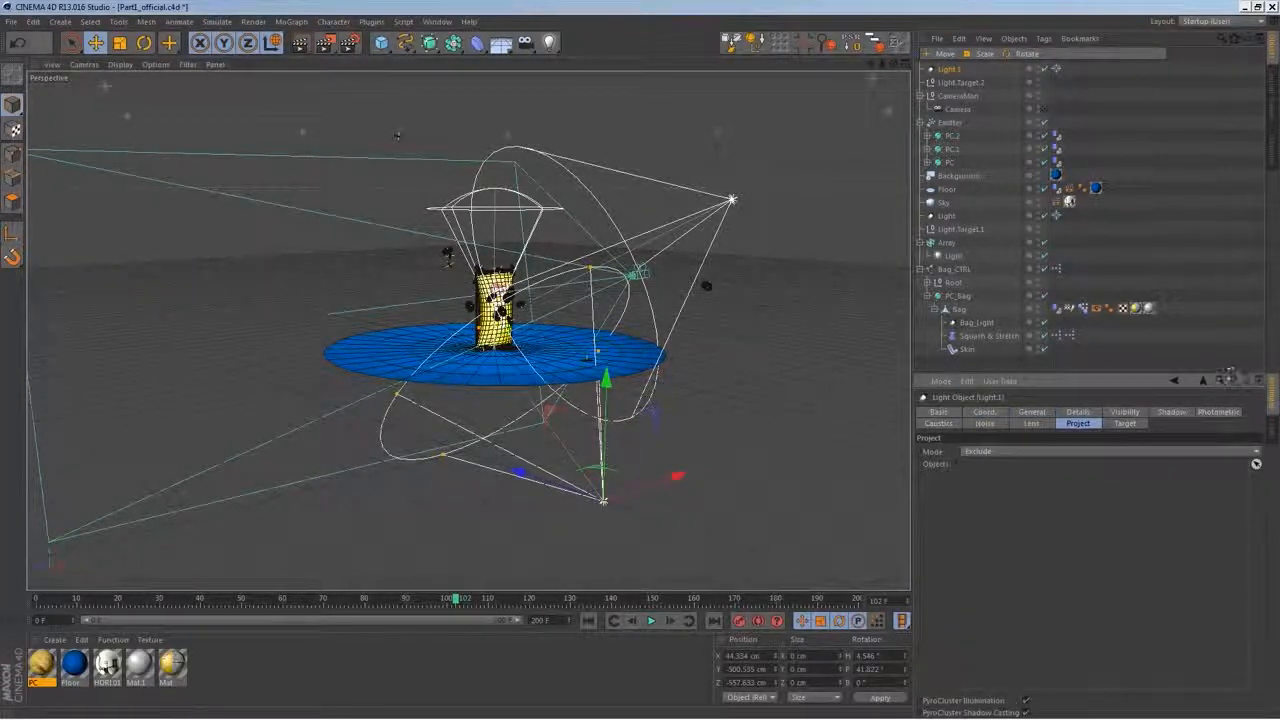
click(984, 458)
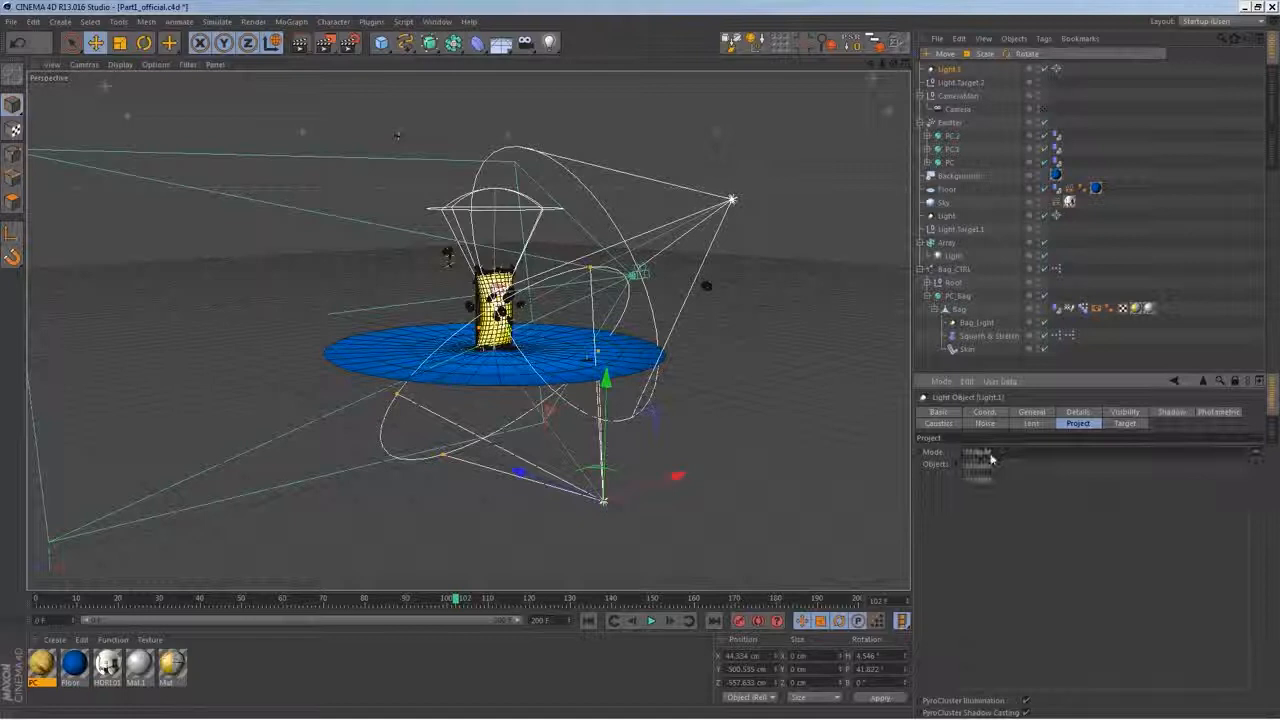
click(982, 543)
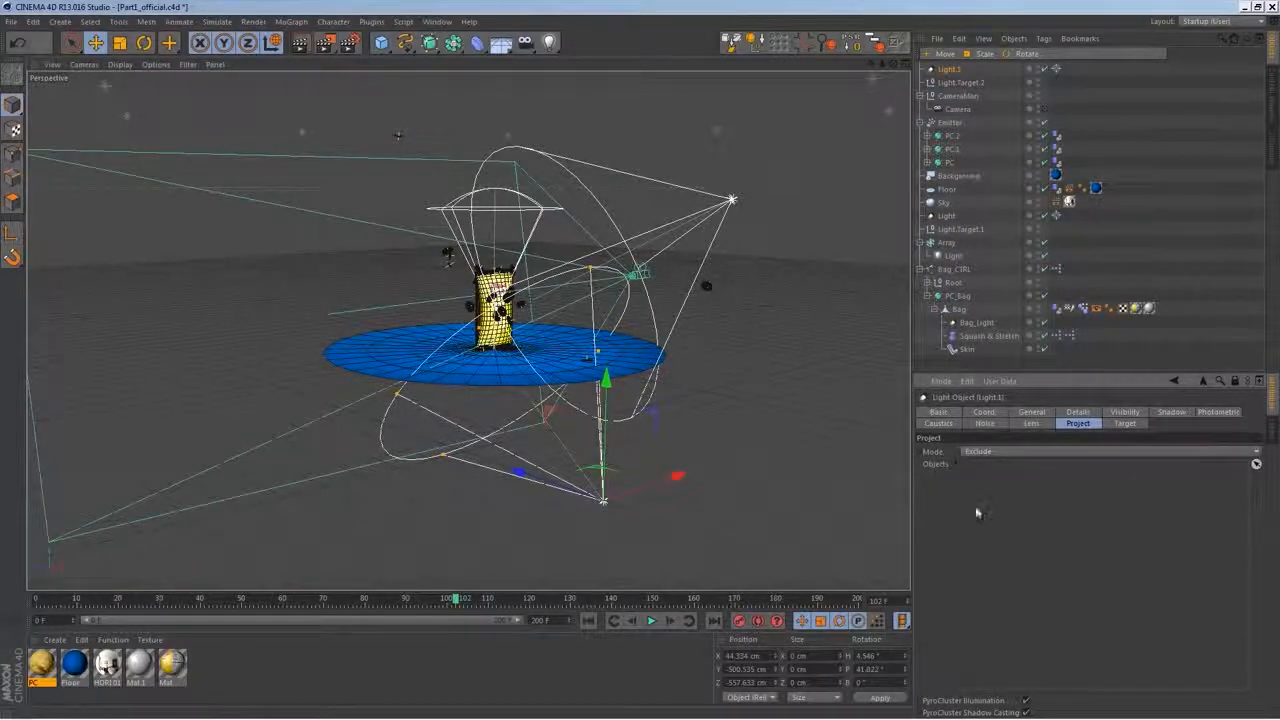
click(980, 451)
click(985, 462)
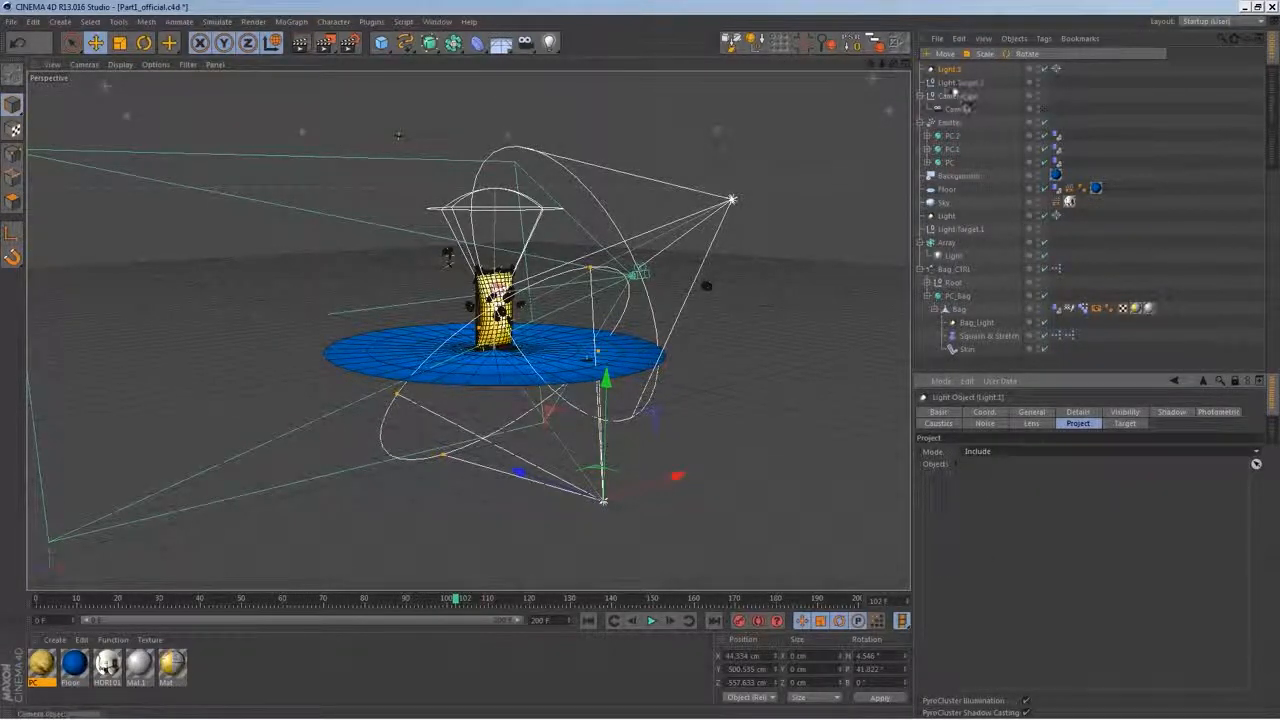
drag(997, 507, 988, 512)
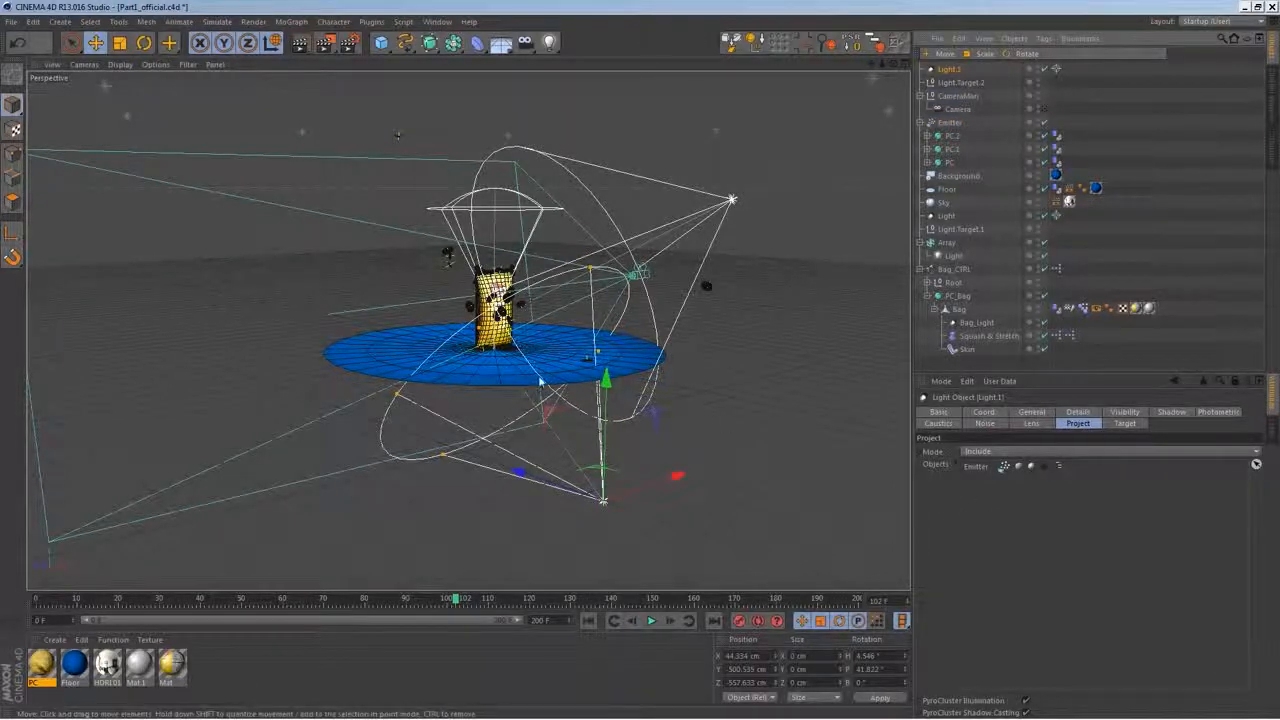
Look through the scene camera, render the view, and set the new light's intensity to 75%
click(1045, 109)
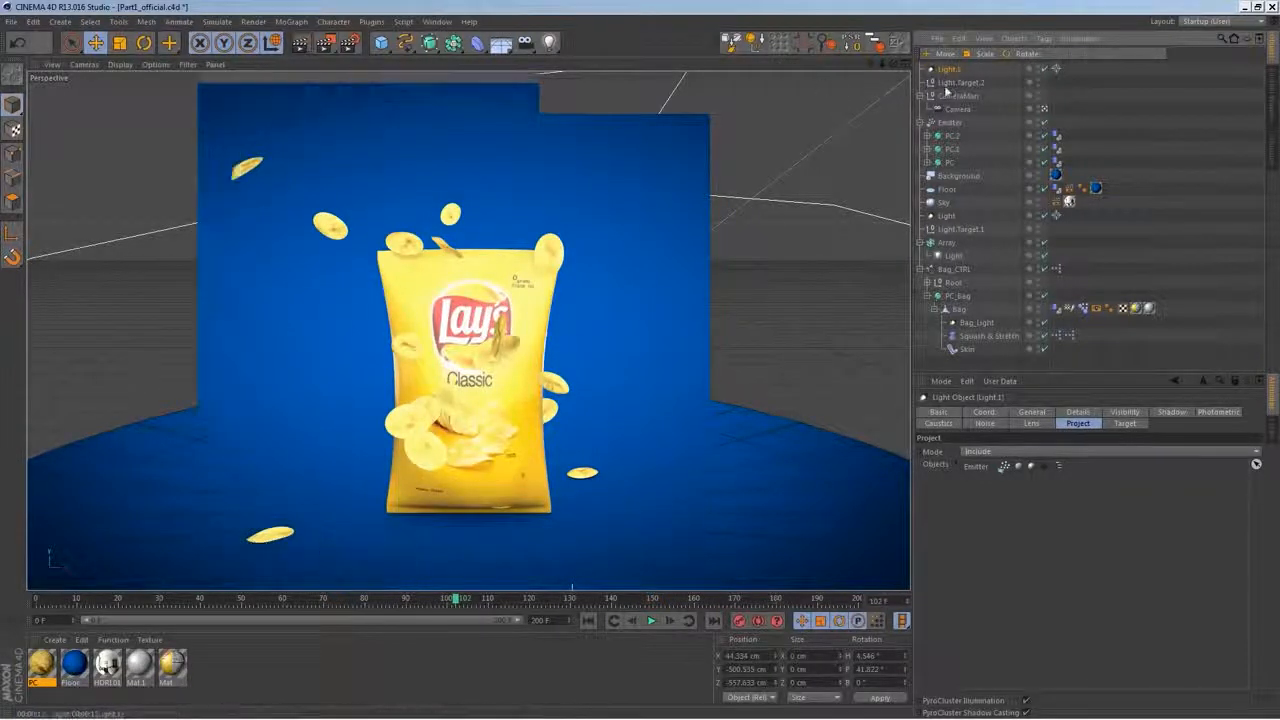
click(1032, 412)
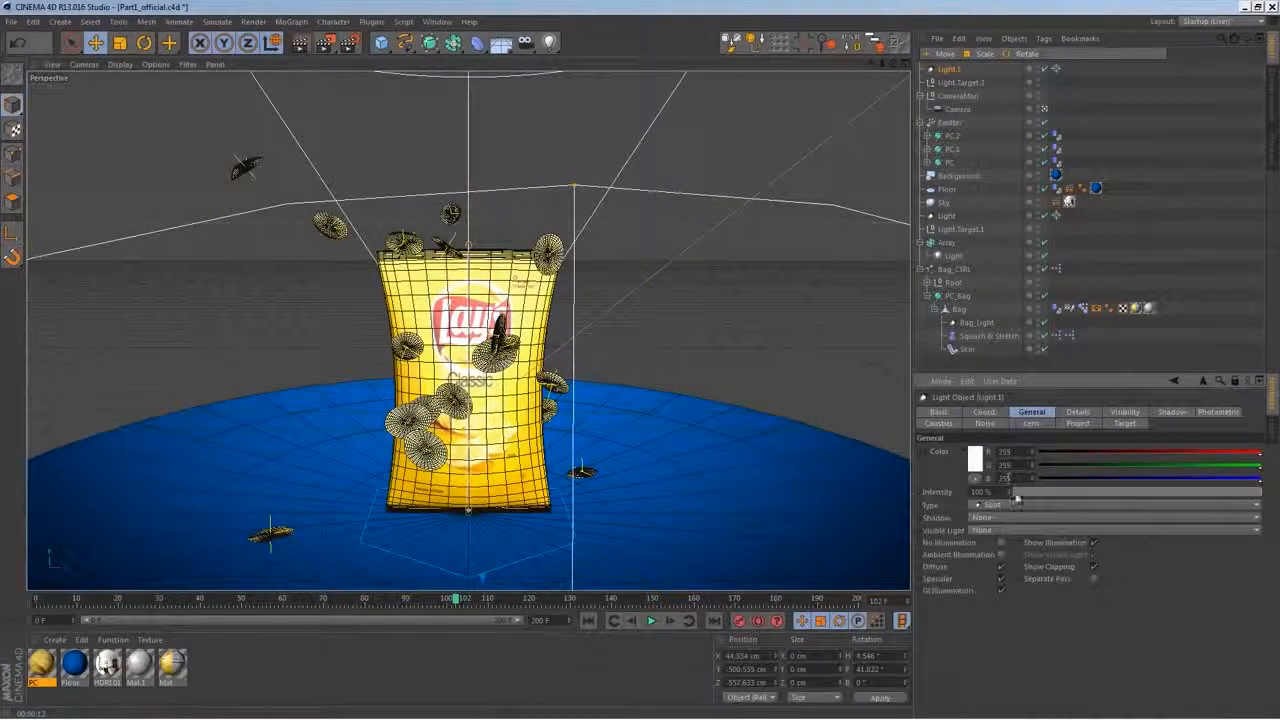
key(Return)
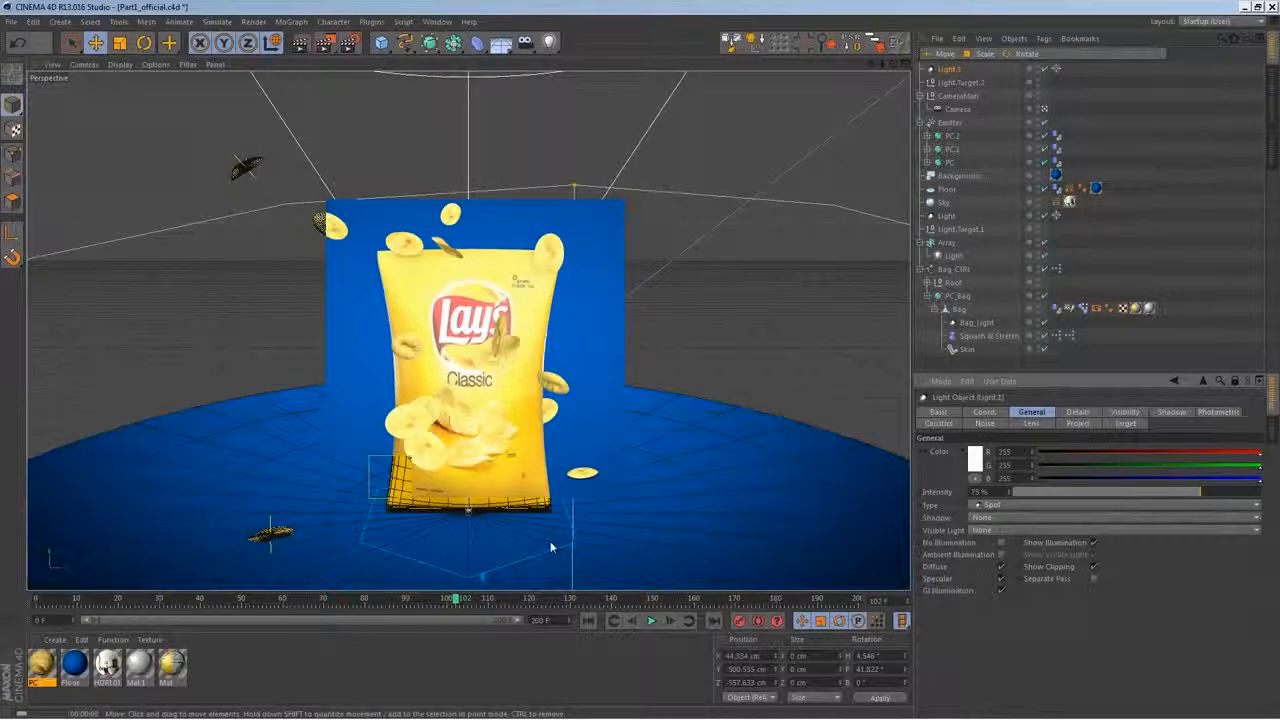
Check the chips' lighting in the rendered view, and replay the animation from the first frame
drag(552, 541, 435, 461)
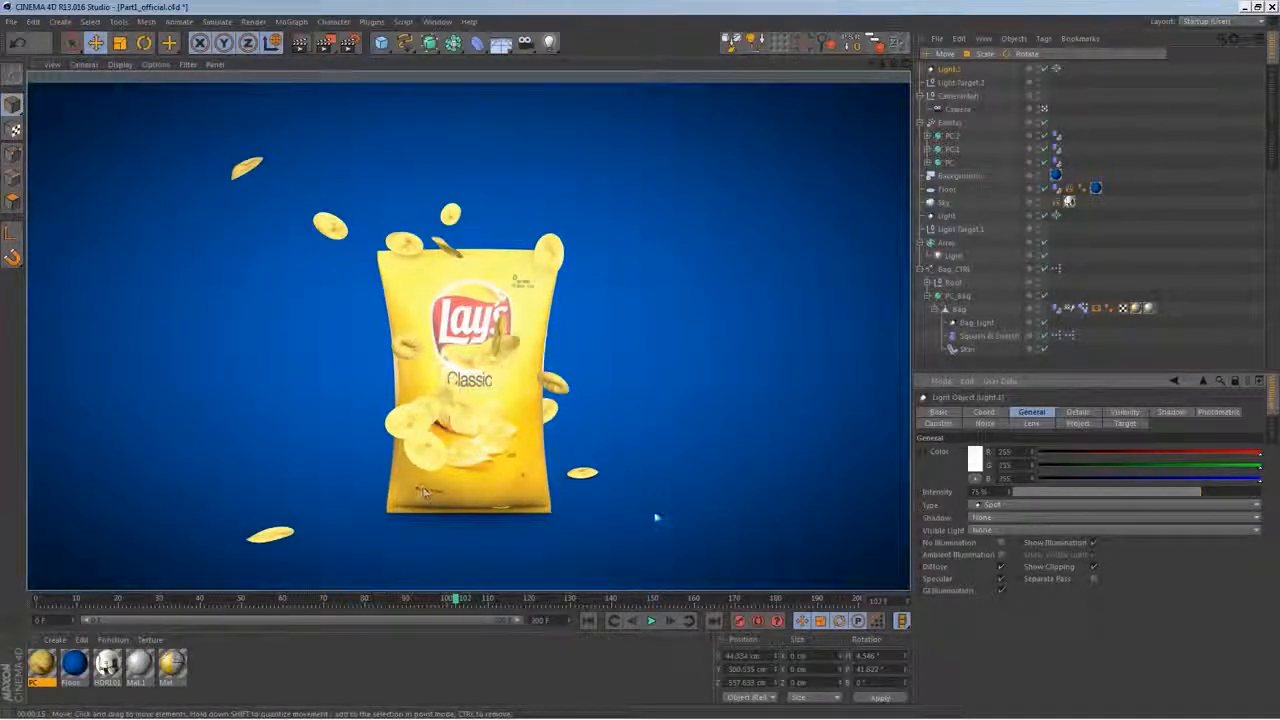
click(587, 621)
click(651, 621)
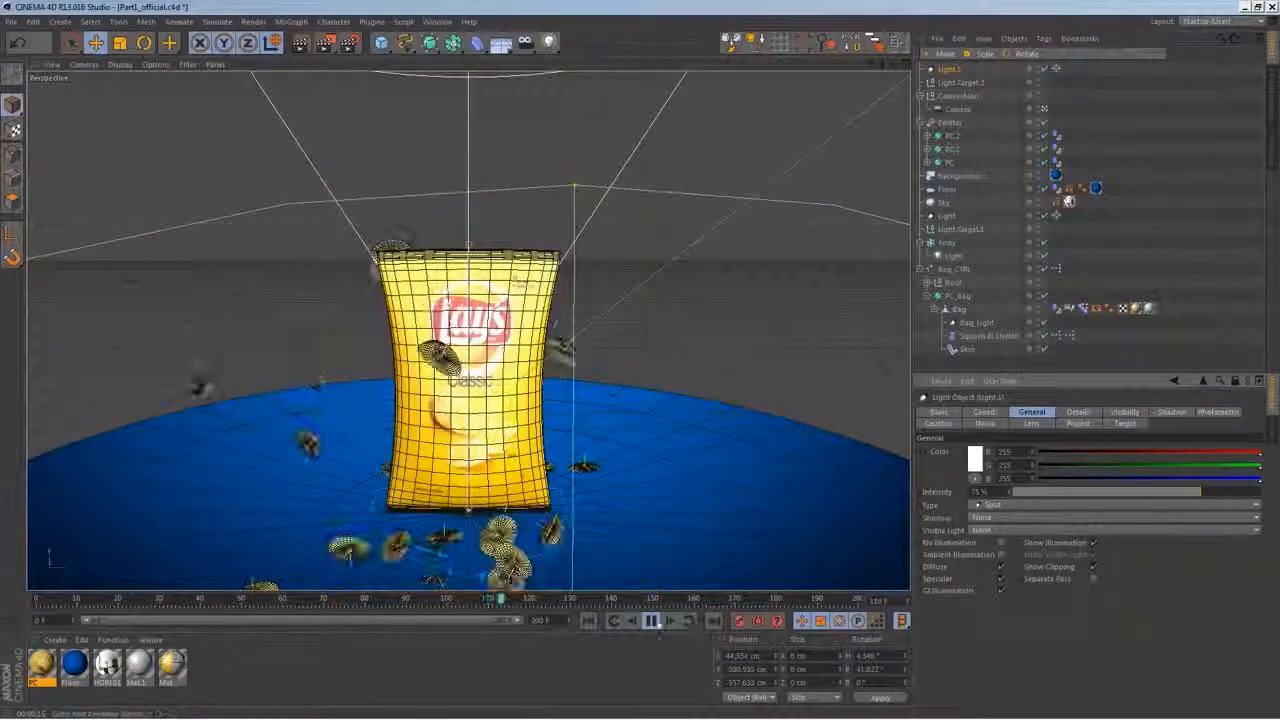
Stop the playback and widen the Emitter's X-Size to 135 cm, keeping the Y-Size at 41 cm
click(650, 620)
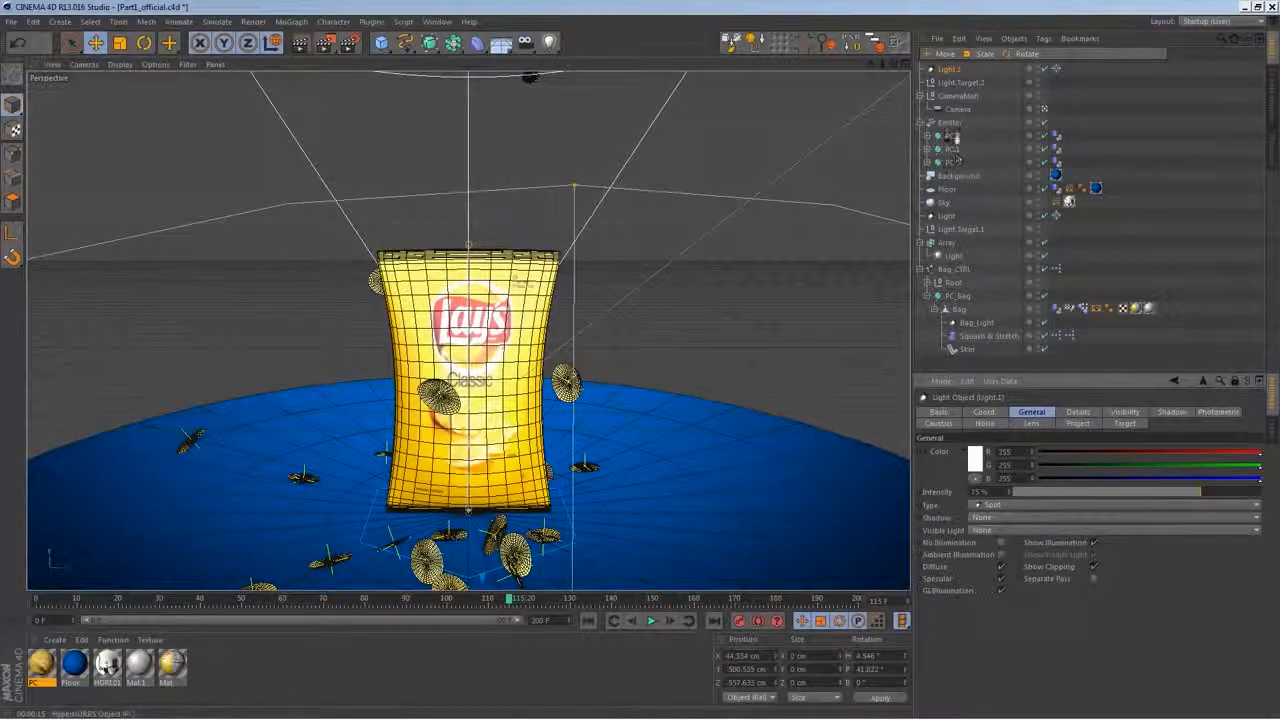
click(948, 122)
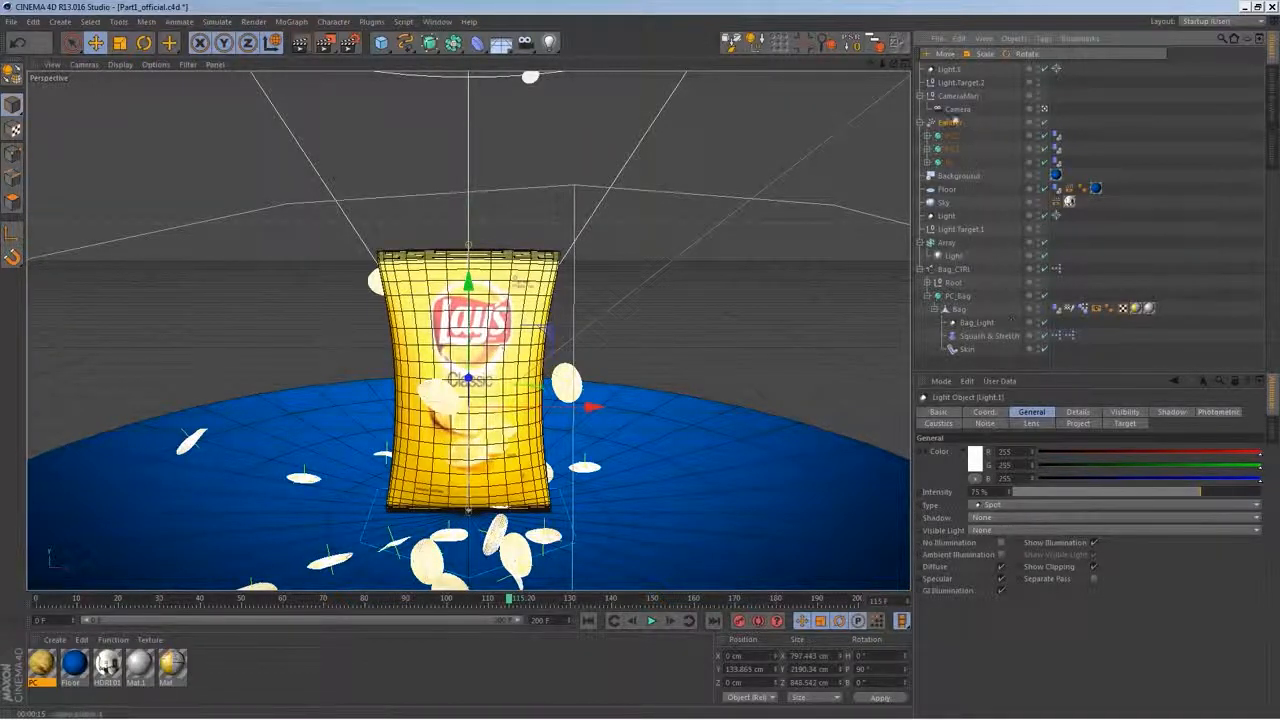
click(1074, 412)
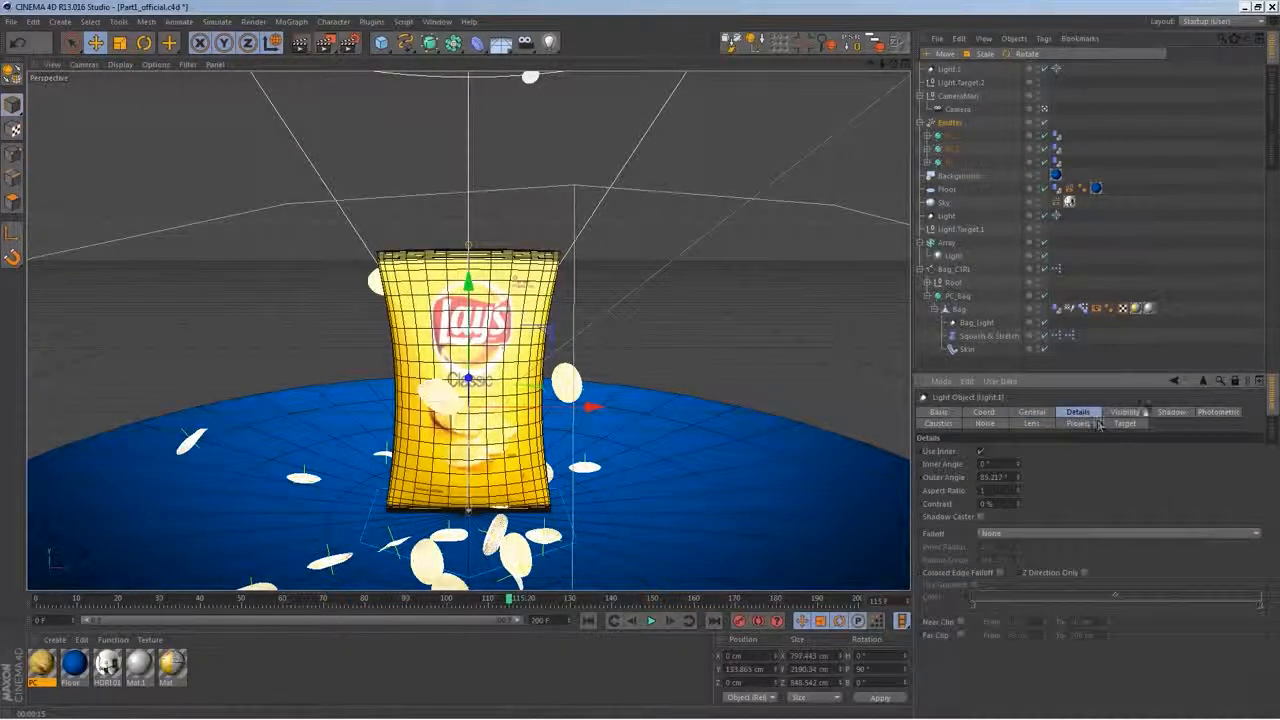
click(1235, 385)
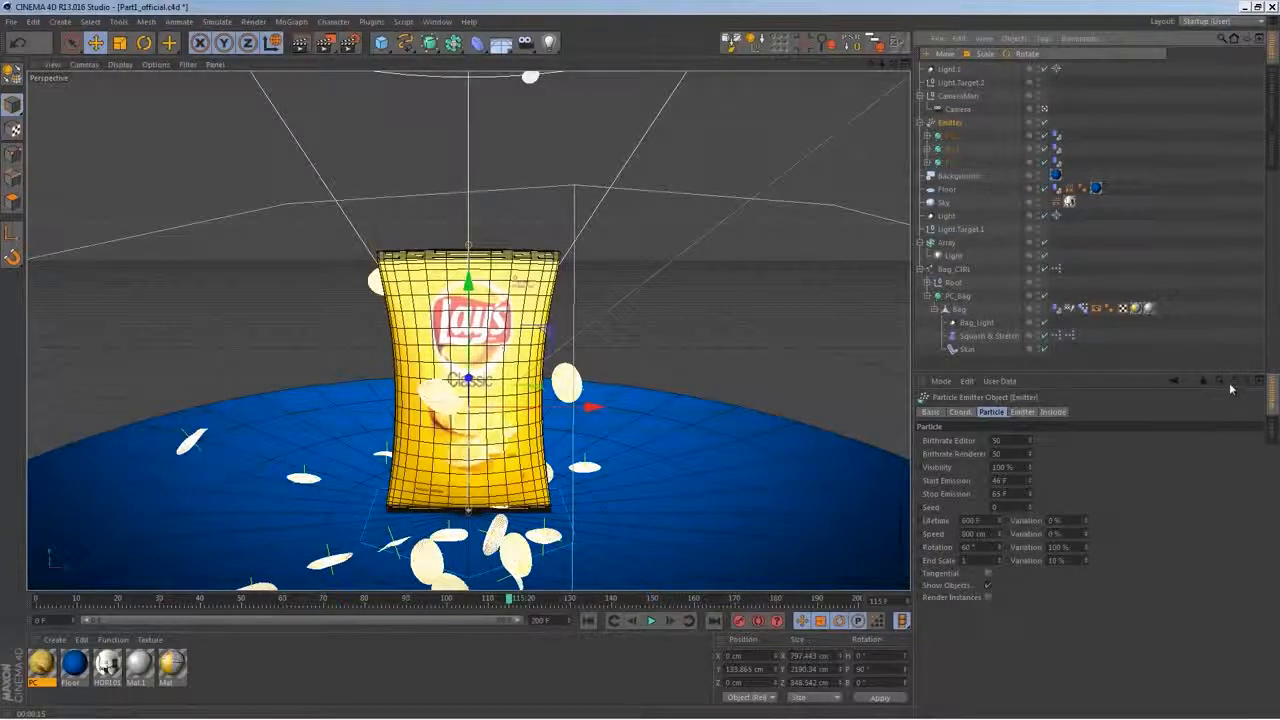
click(1022, 412)
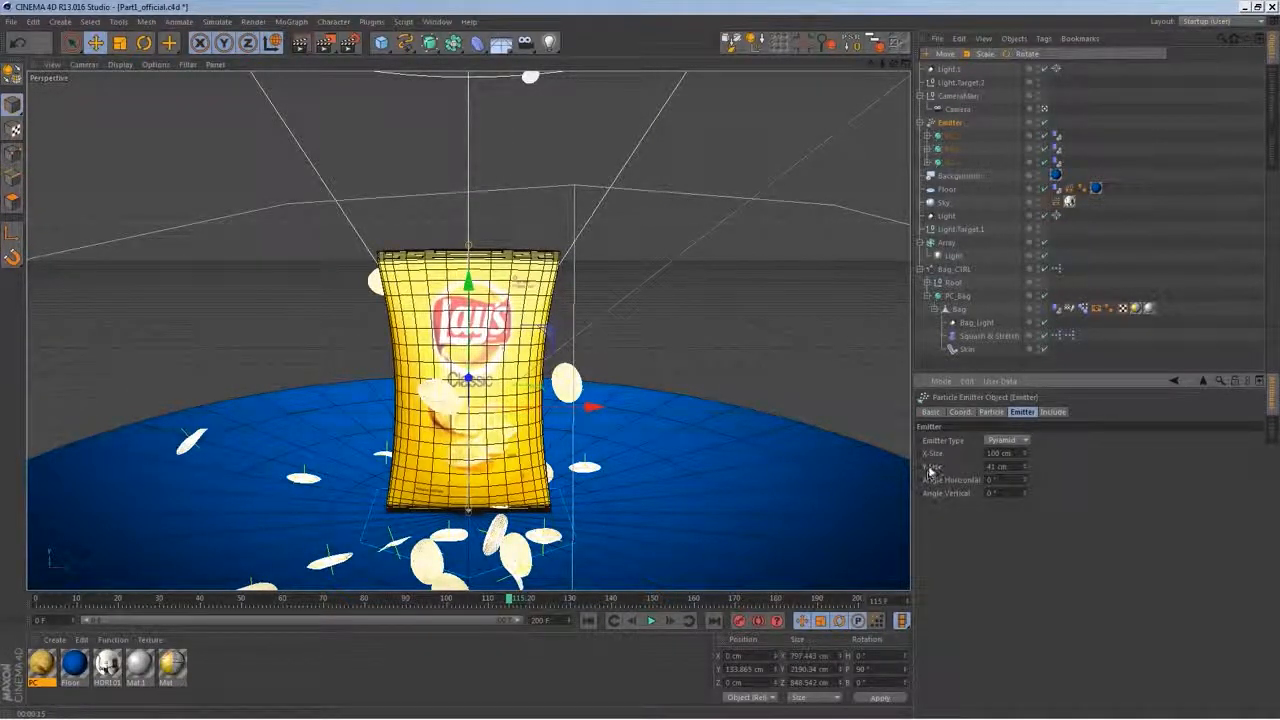
drag(1035, 424, 1095, 200)
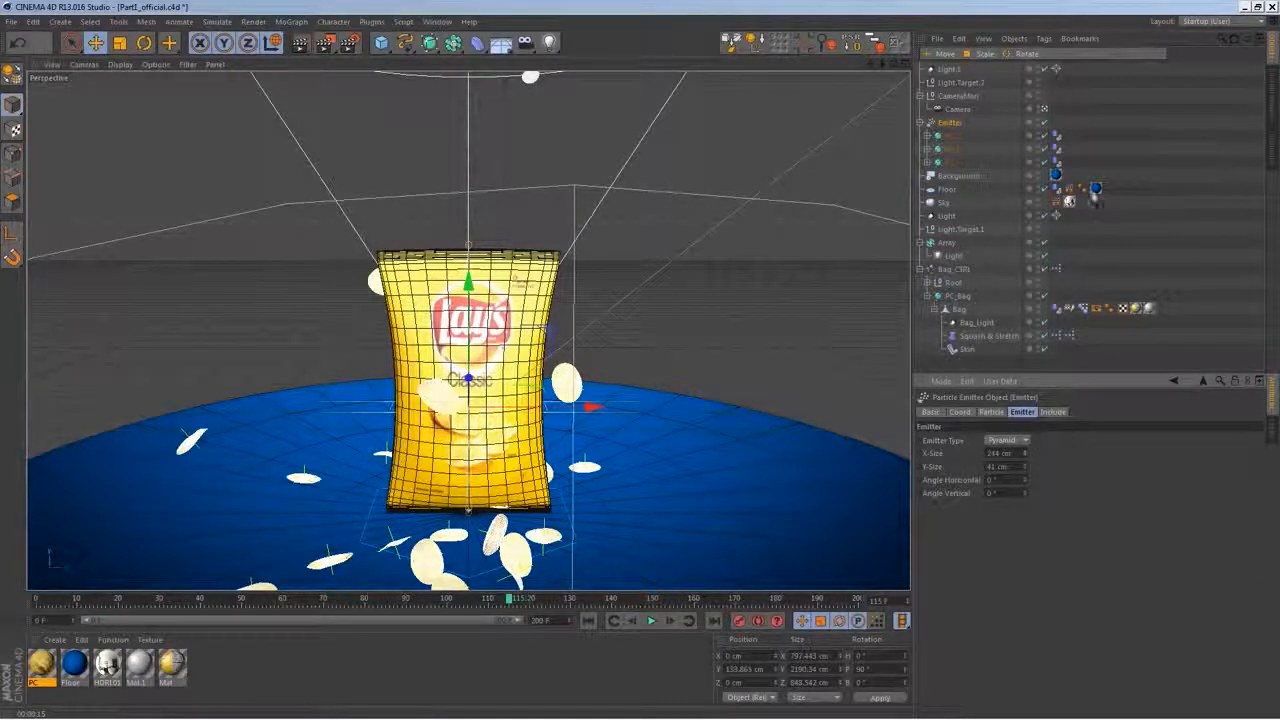
drag(1068, 270, 1015, 383)
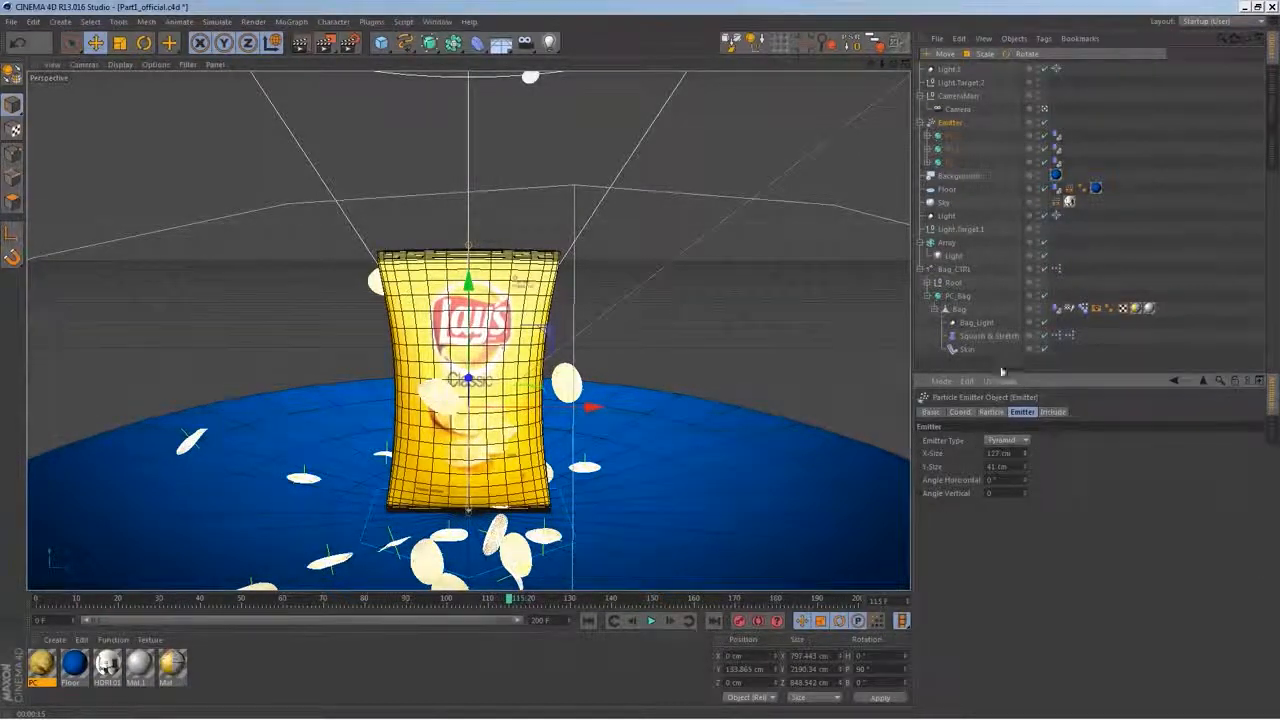
drag(1010, 338, 1005, 348)
Bake the project's dynamics cache with the wider Emitter and play back the chip burst
key(ctrl+d)
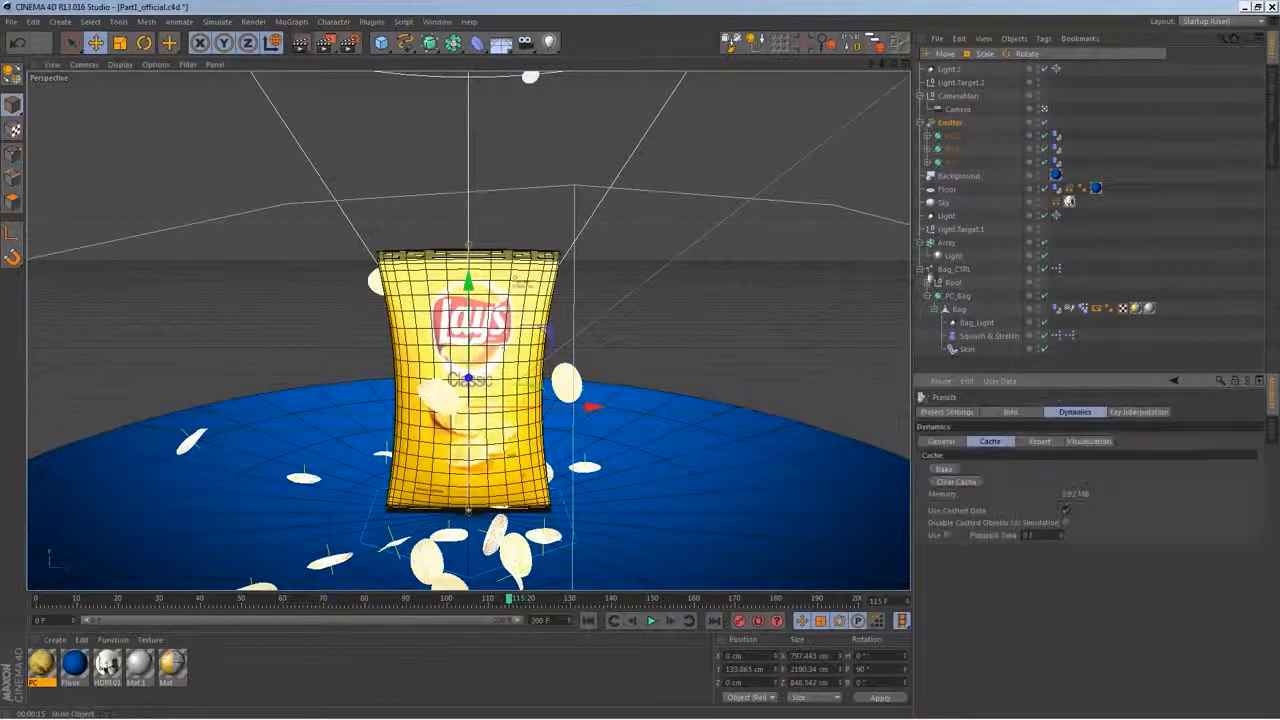
click(947, 470)
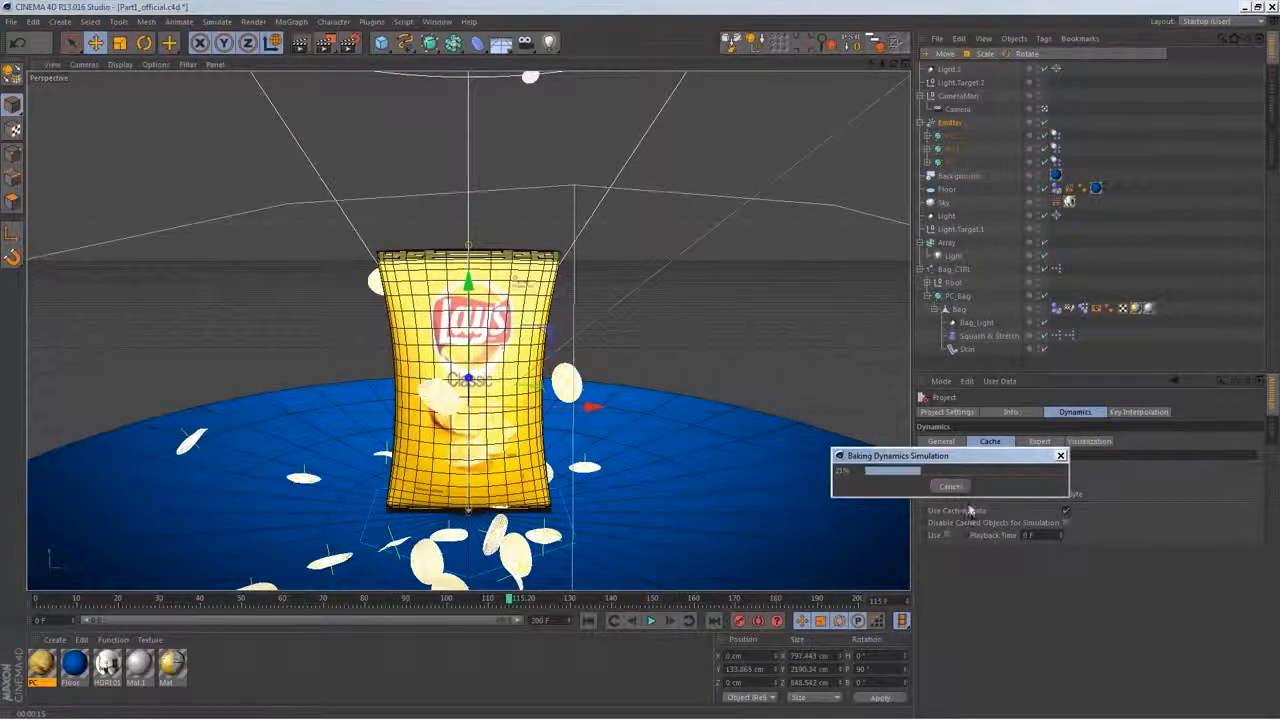
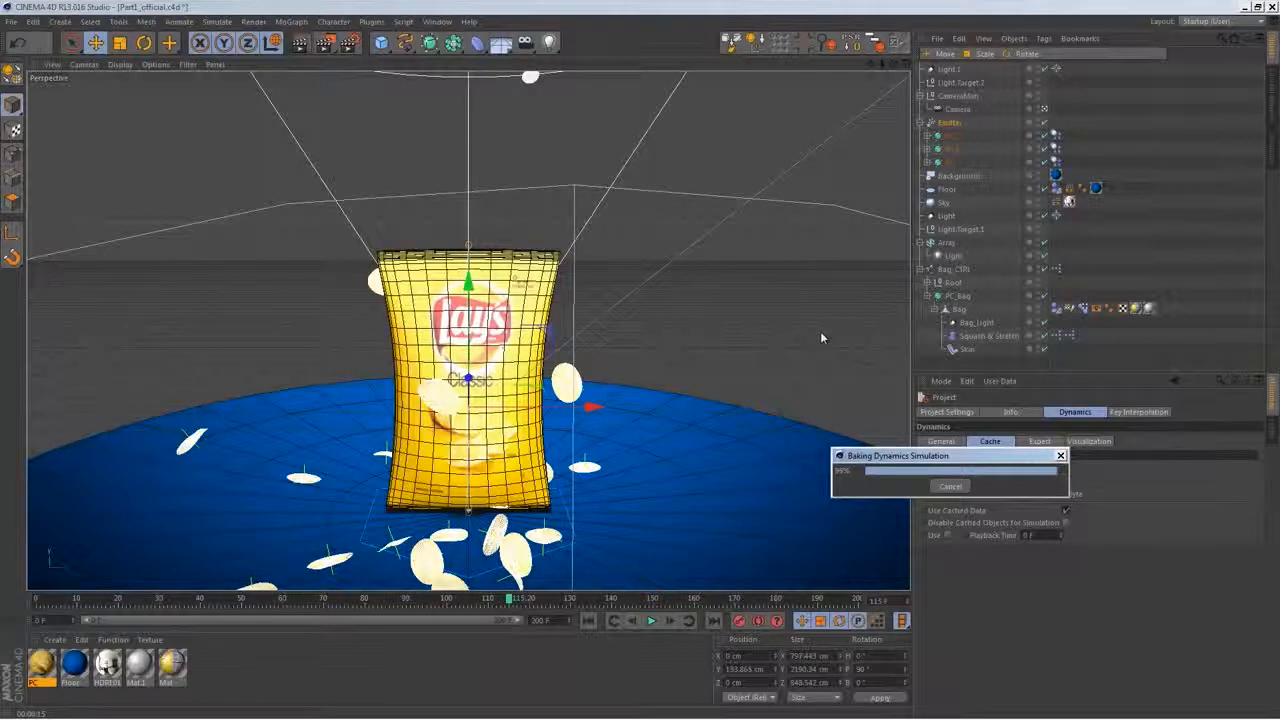
click(651, 621)
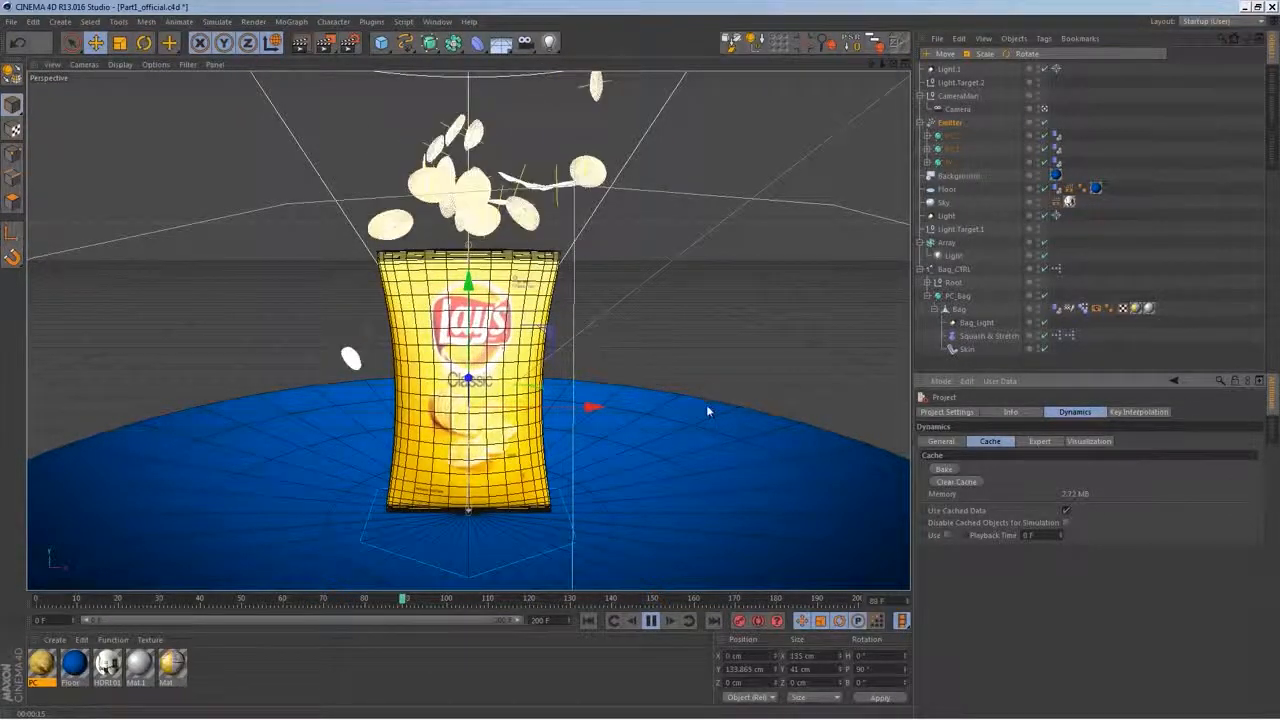
click(651, 621)
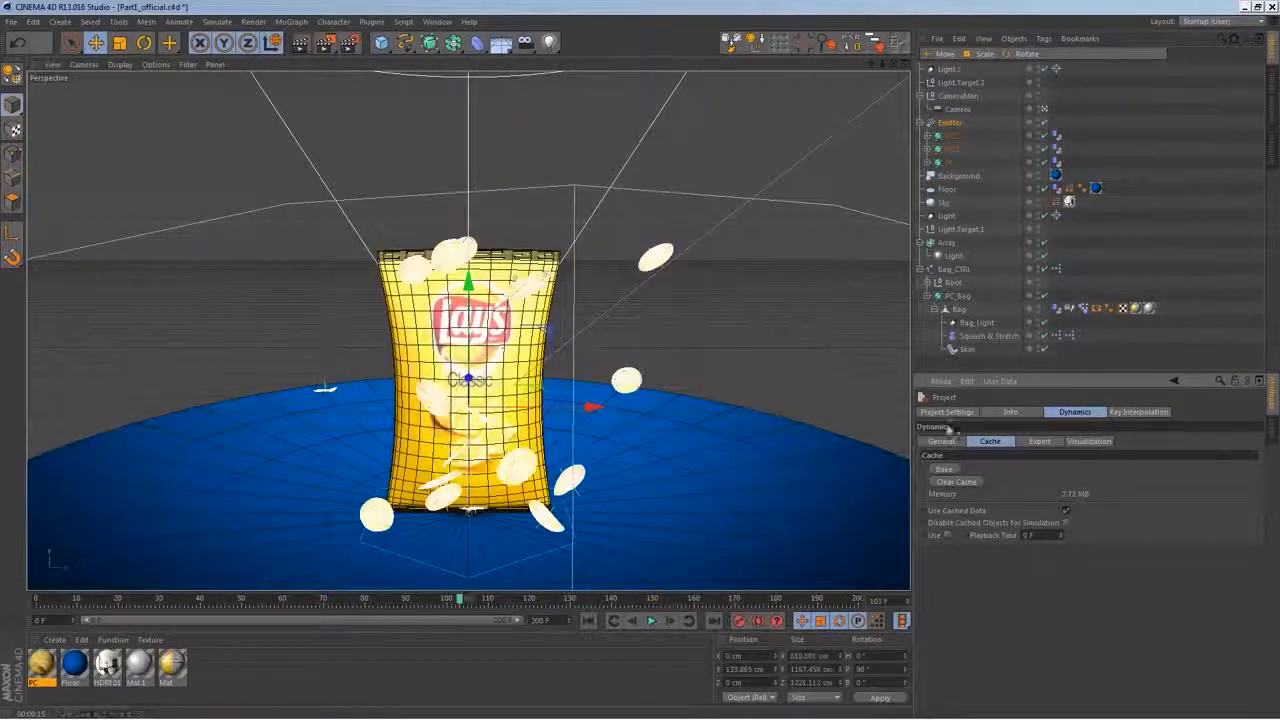
Recheck the Emitter's size settings and clear the project's baked dynamics cache
click(945, 122)
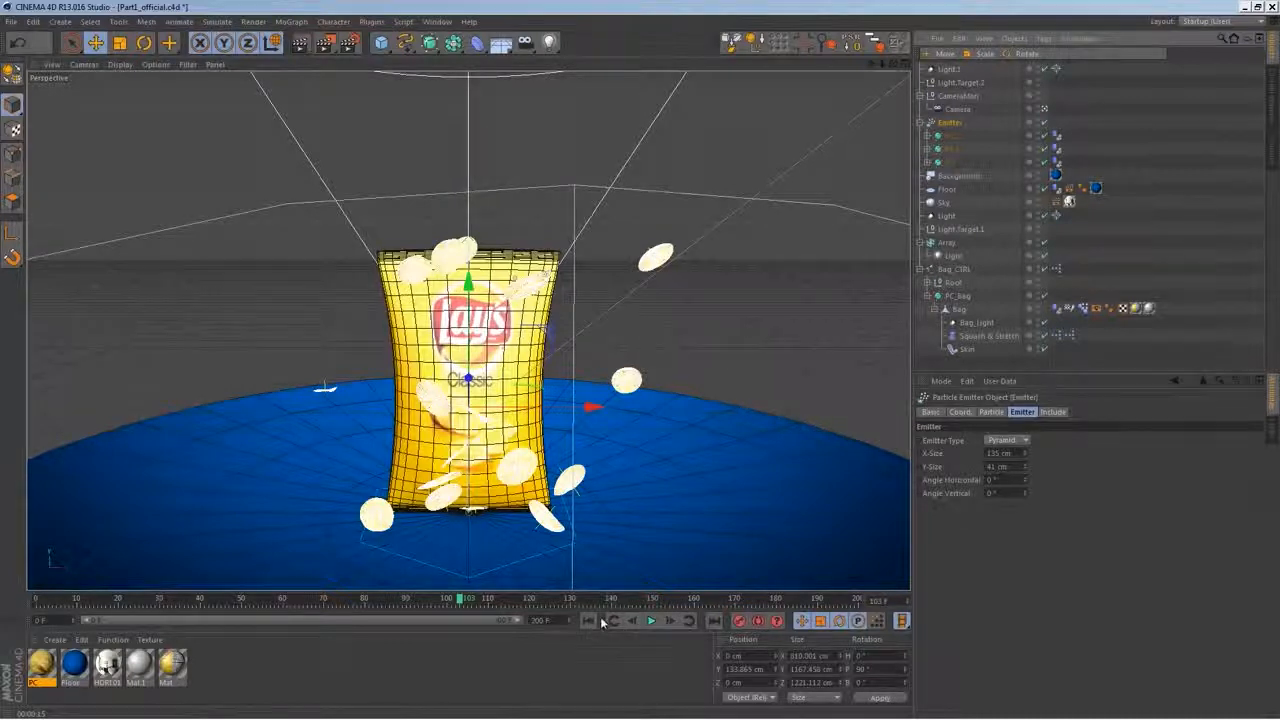
key(ctrl+d)
click(953, 485)
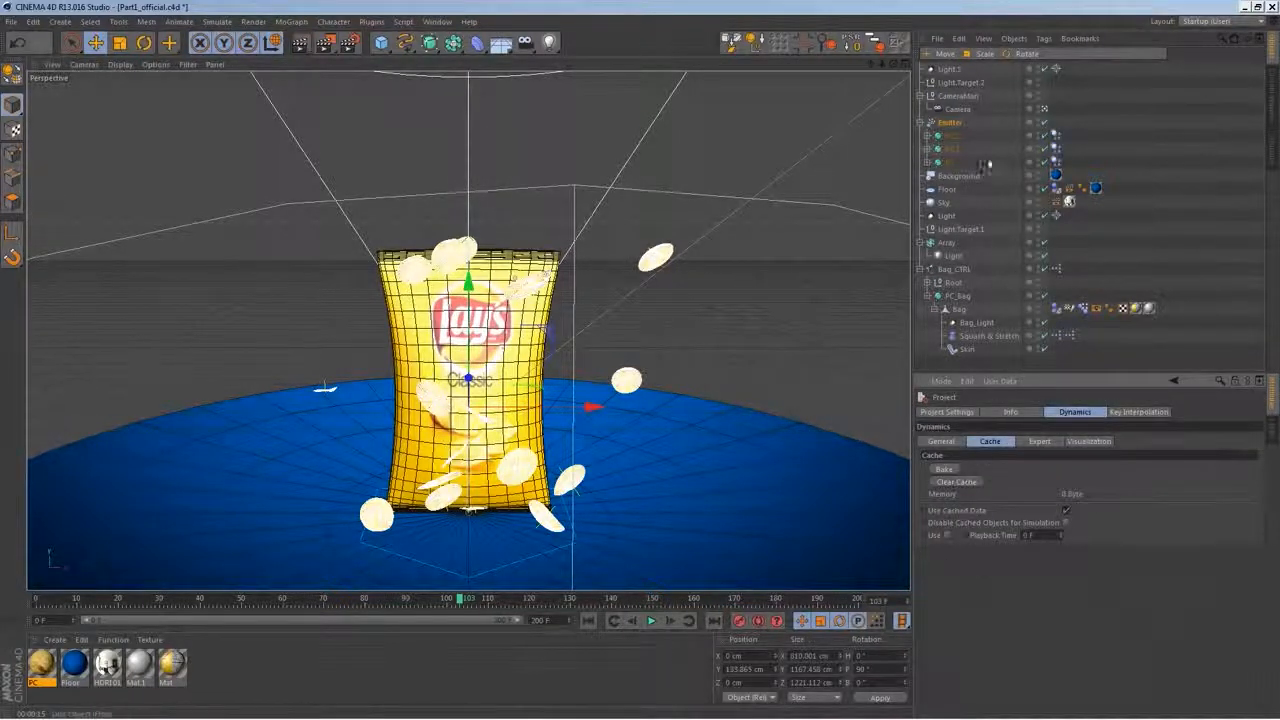
Try a wider horizontal emission angle on the Emitter and play the animation from the first frame
click(950, 123)
drag(1028, 479, 1028, 468)
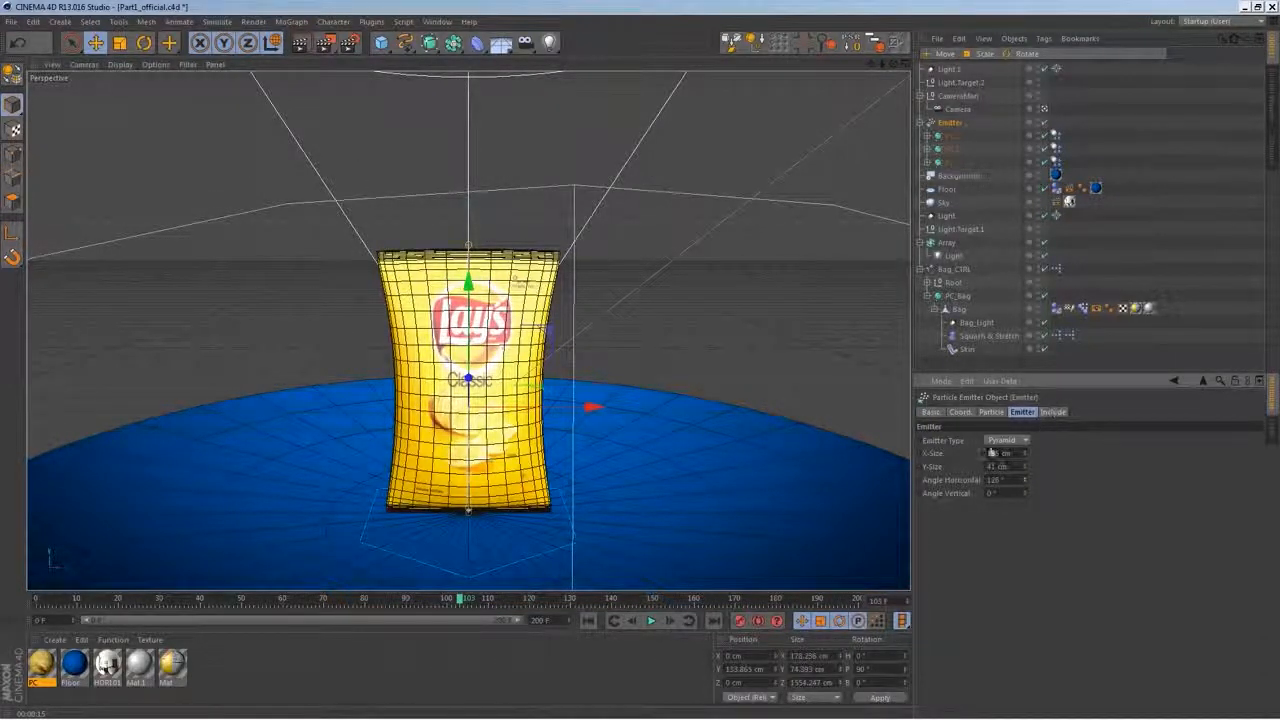
double_click(1017, 479)
click(588, 620)
click(651, 620)
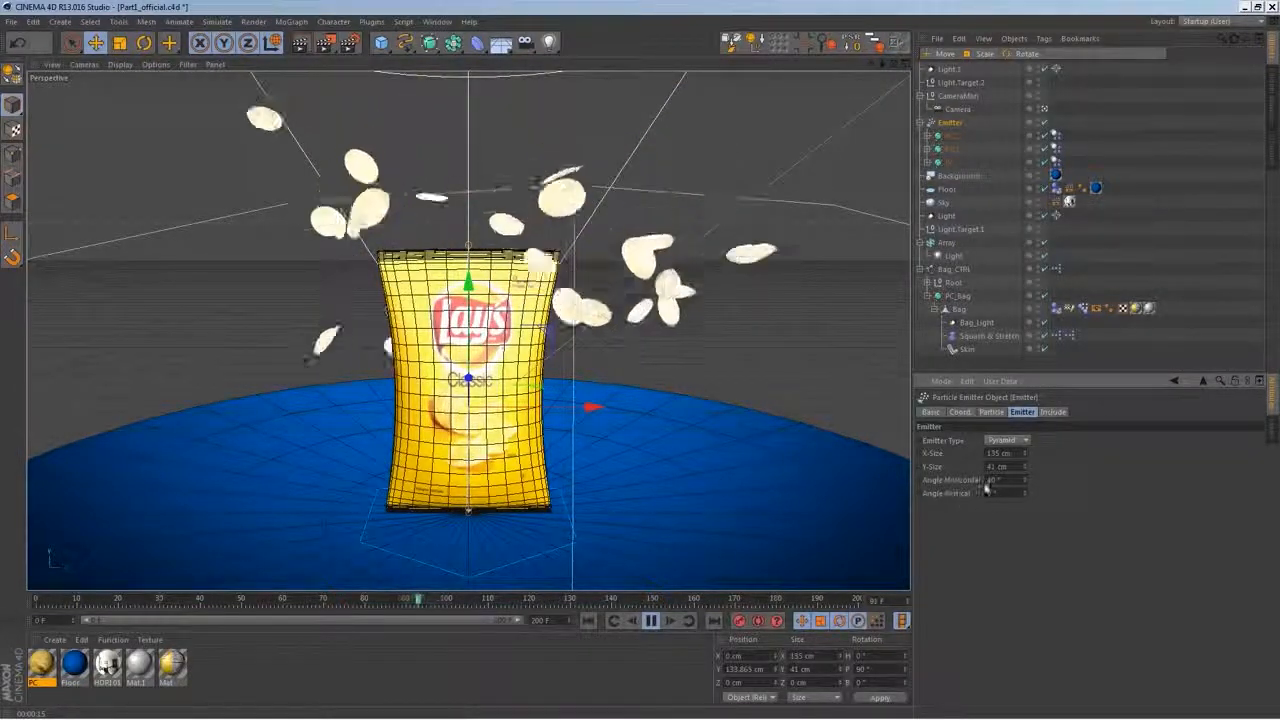
Set the Emitter's horizontal and vertical angles to 3° and replay the animation from the first frame
text(3)
drag(998, 494, 978, 499)
text(3)
key(Return)
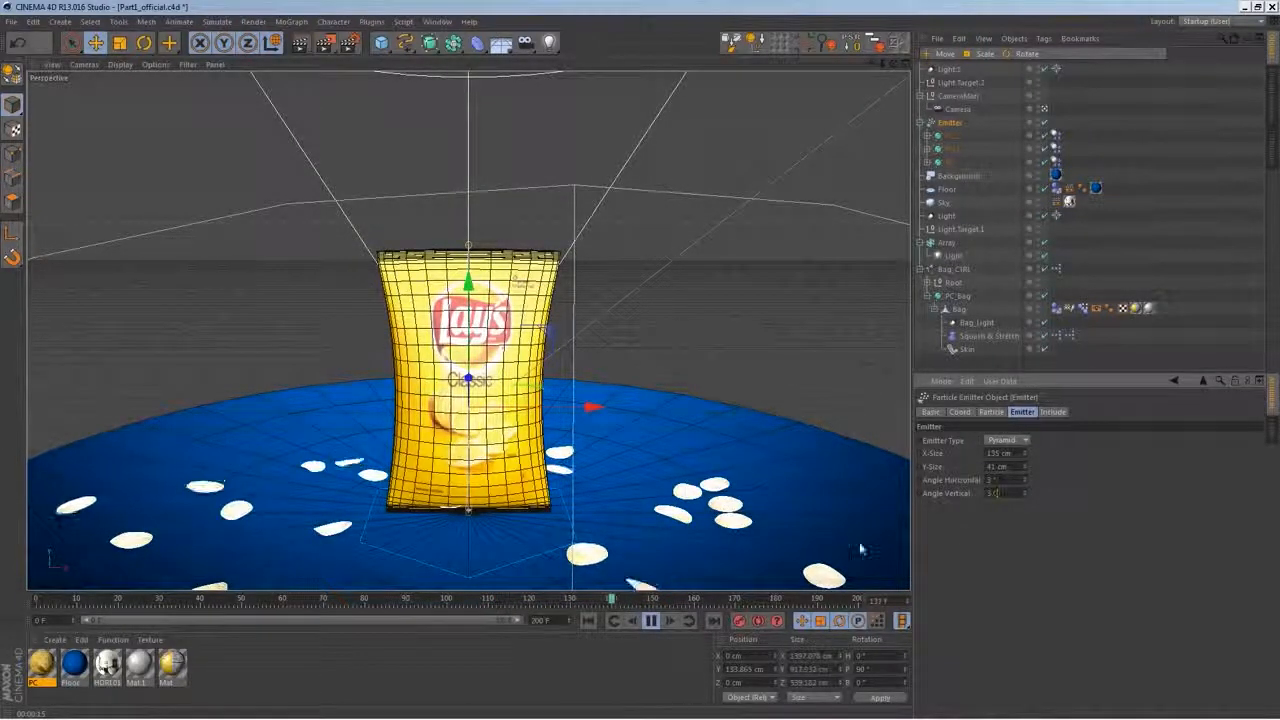
click(590, 621)
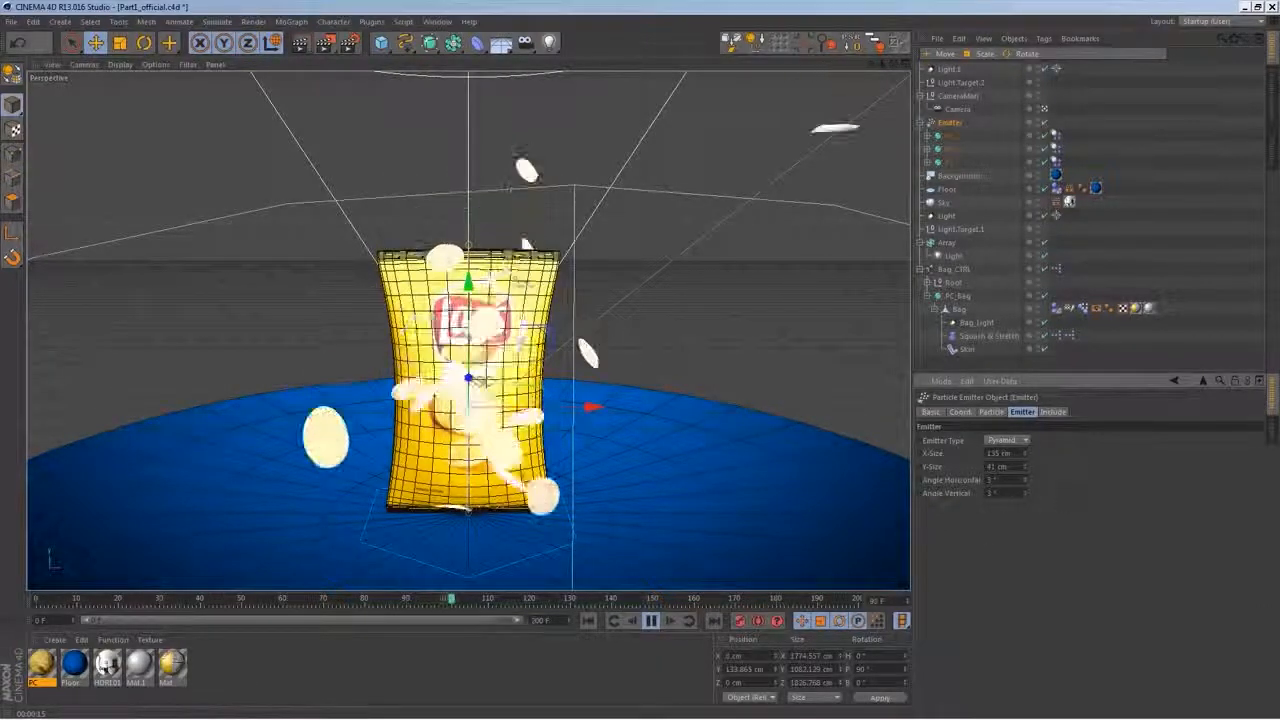
Set the Emitter's horizontal and vertical angles to 30° and replay the animation from the first frame
double_click(992, 480)
text(30)
double_click(994, 493)
text(30)
key(Return)
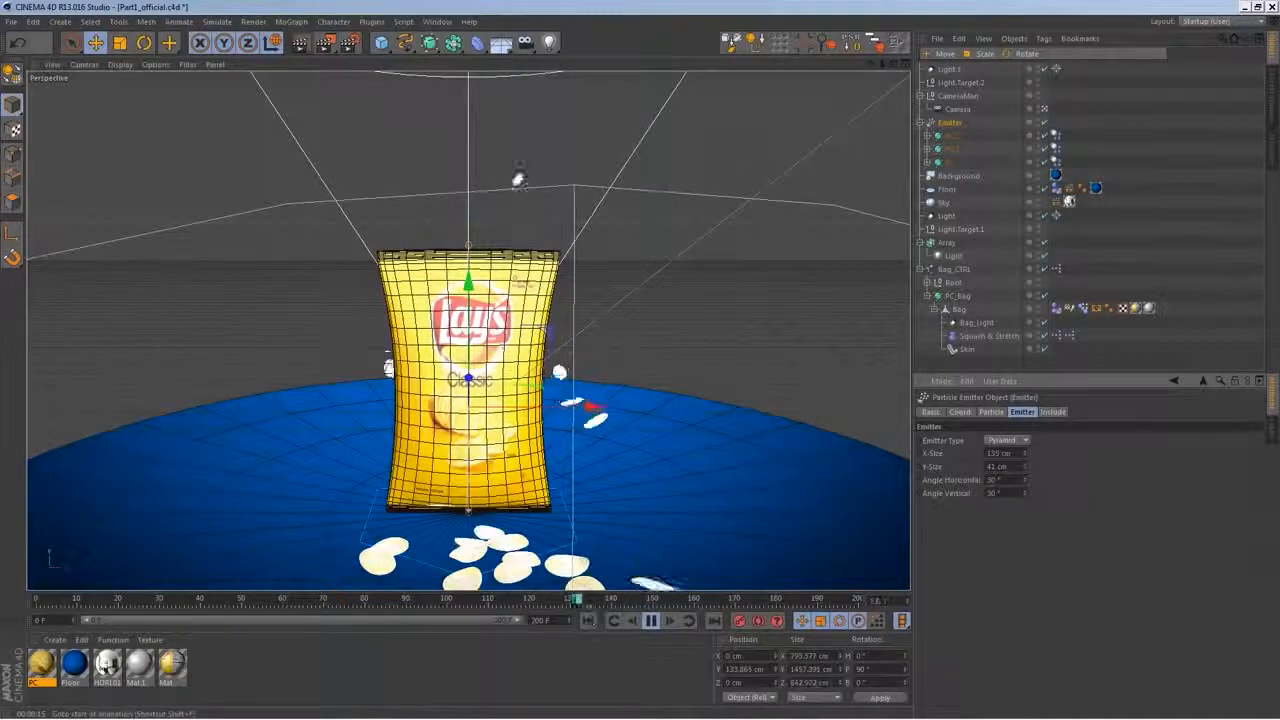
click(588, 620)
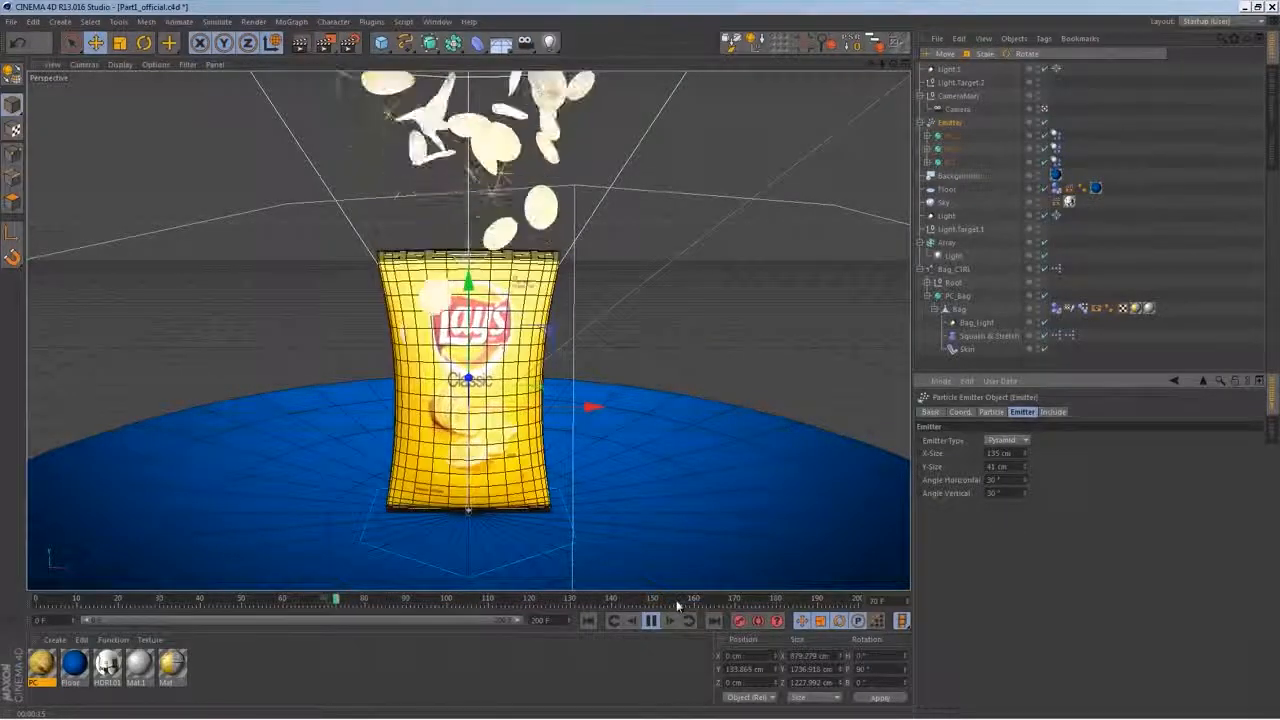
Set the Emitter's horizontal and vertical angles to 10° and replay the chip burst
double_click(1010, 480)
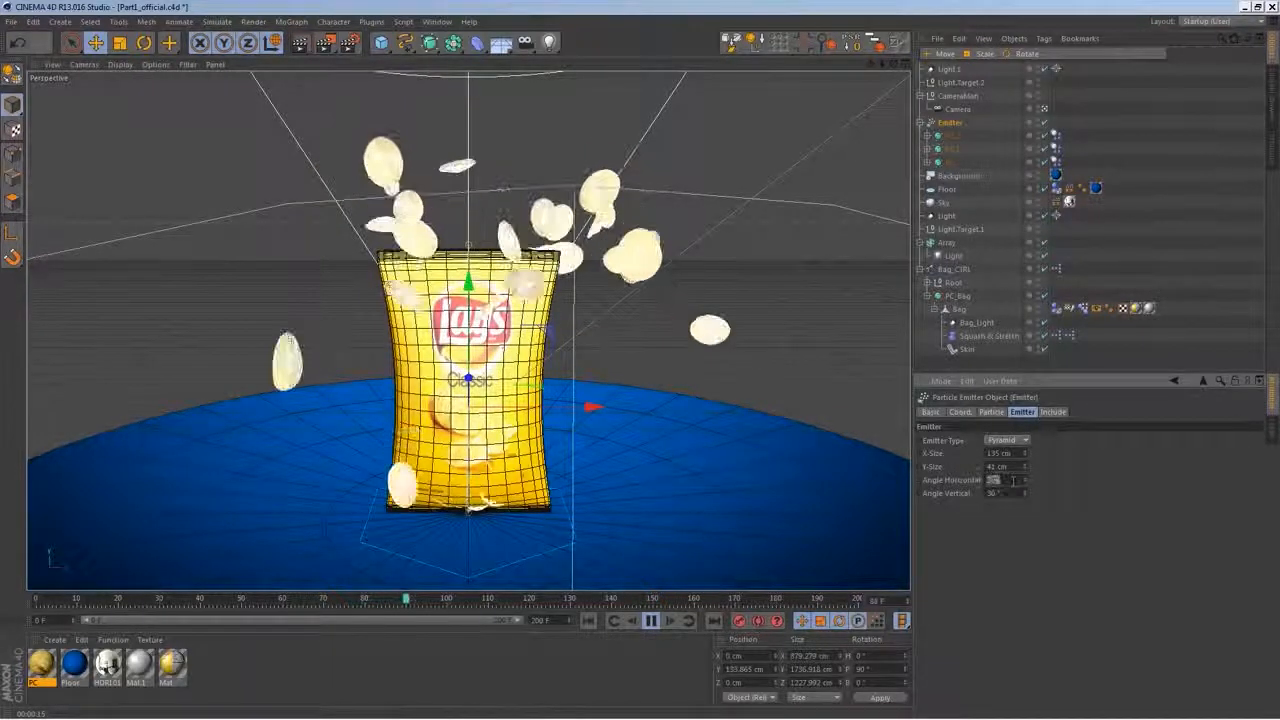
text(10)
key(Tab)
text(10)
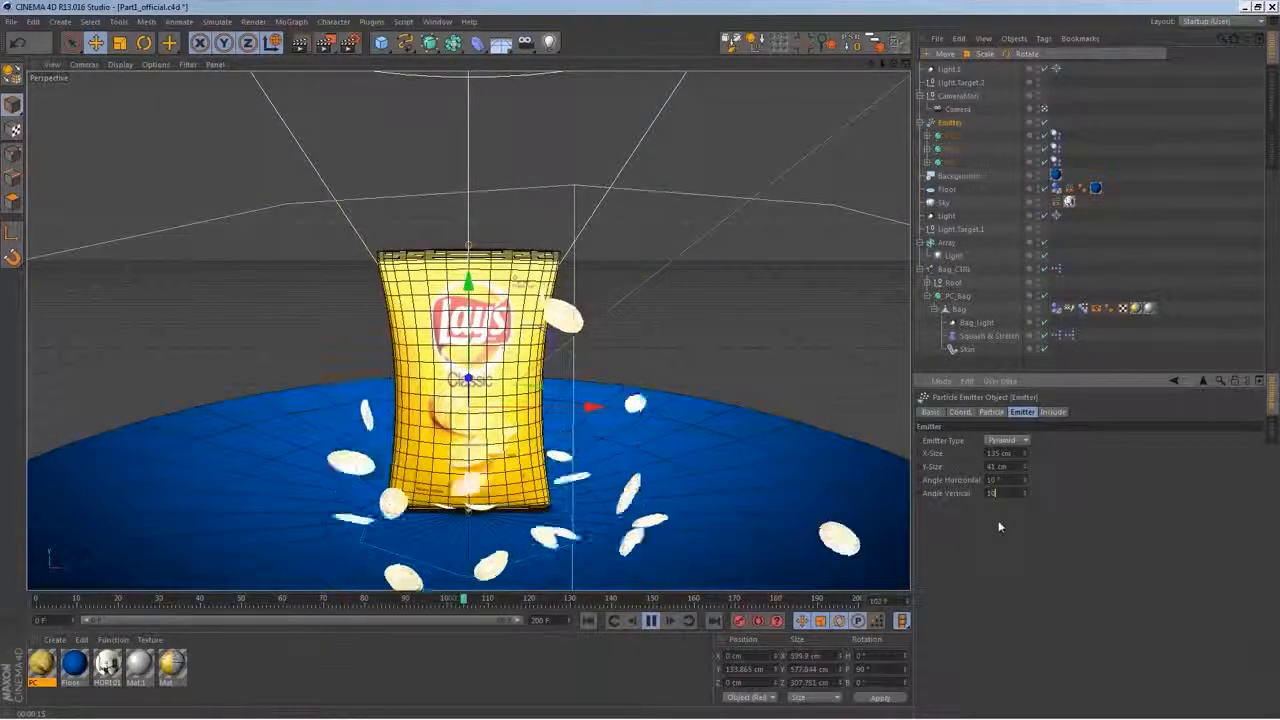
click(621, 620)
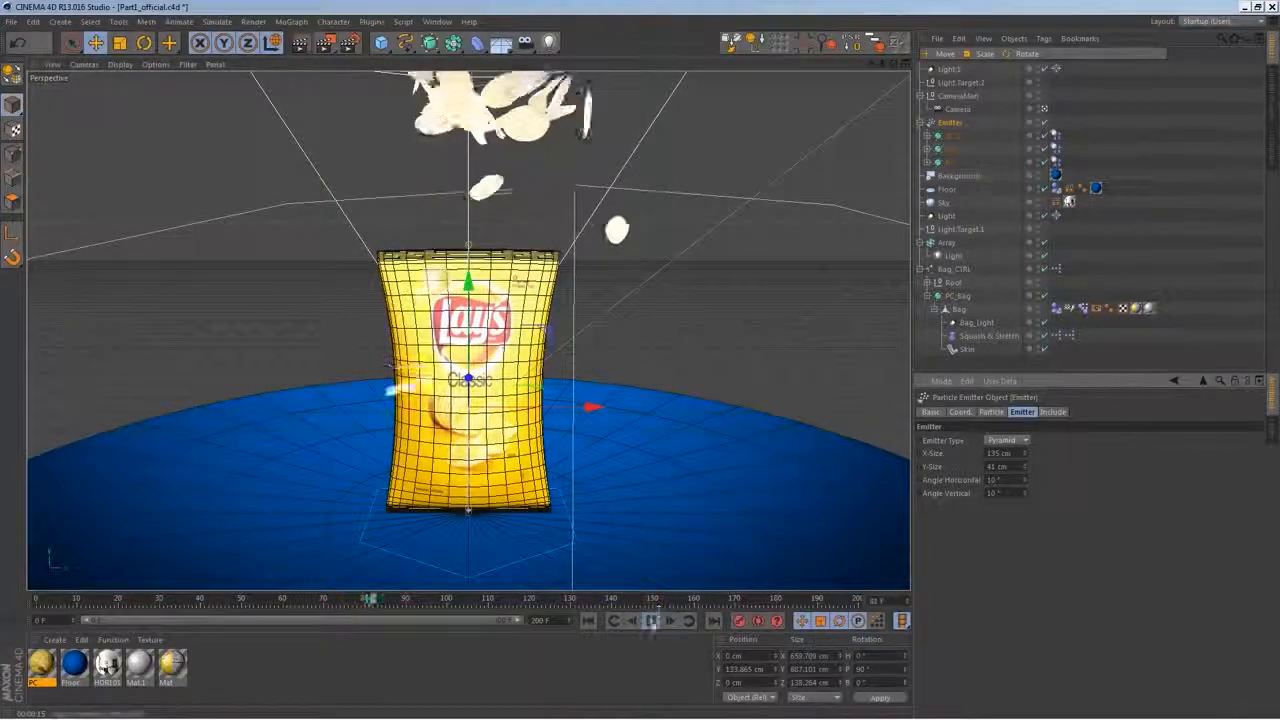
Set the Emitter's horizontal and vertical angles to 5°, and replay the burst from outside the scene camera
click(651, 620)
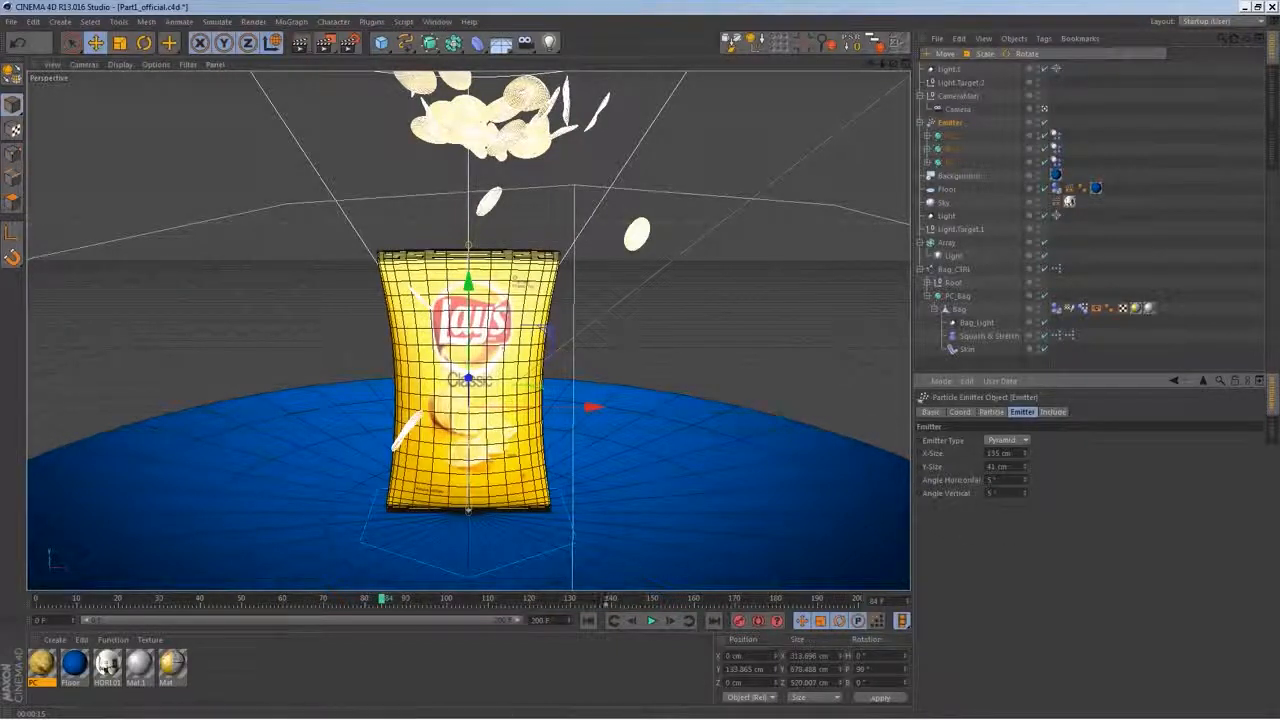
click(588, 620)
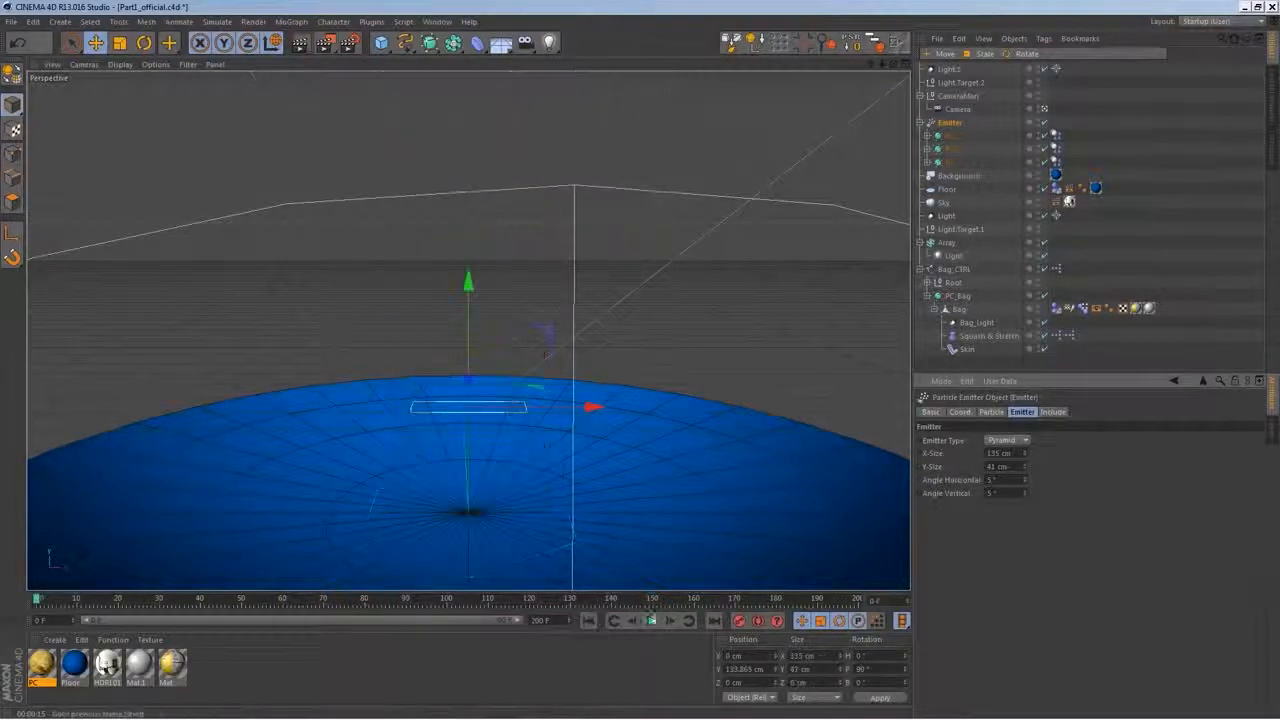
click(1043, 109)
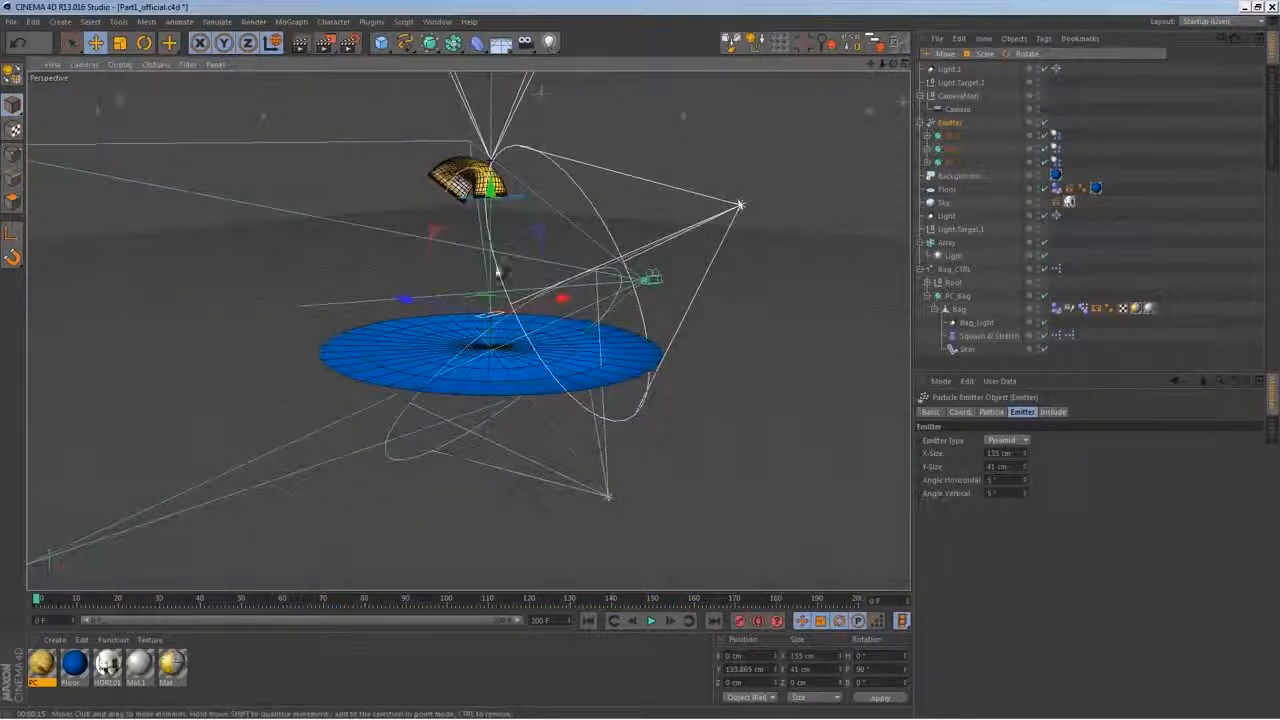
alt+right_drag(500, 272, 526, 237)
alt+middle_drag(526, 237, 548, 341)
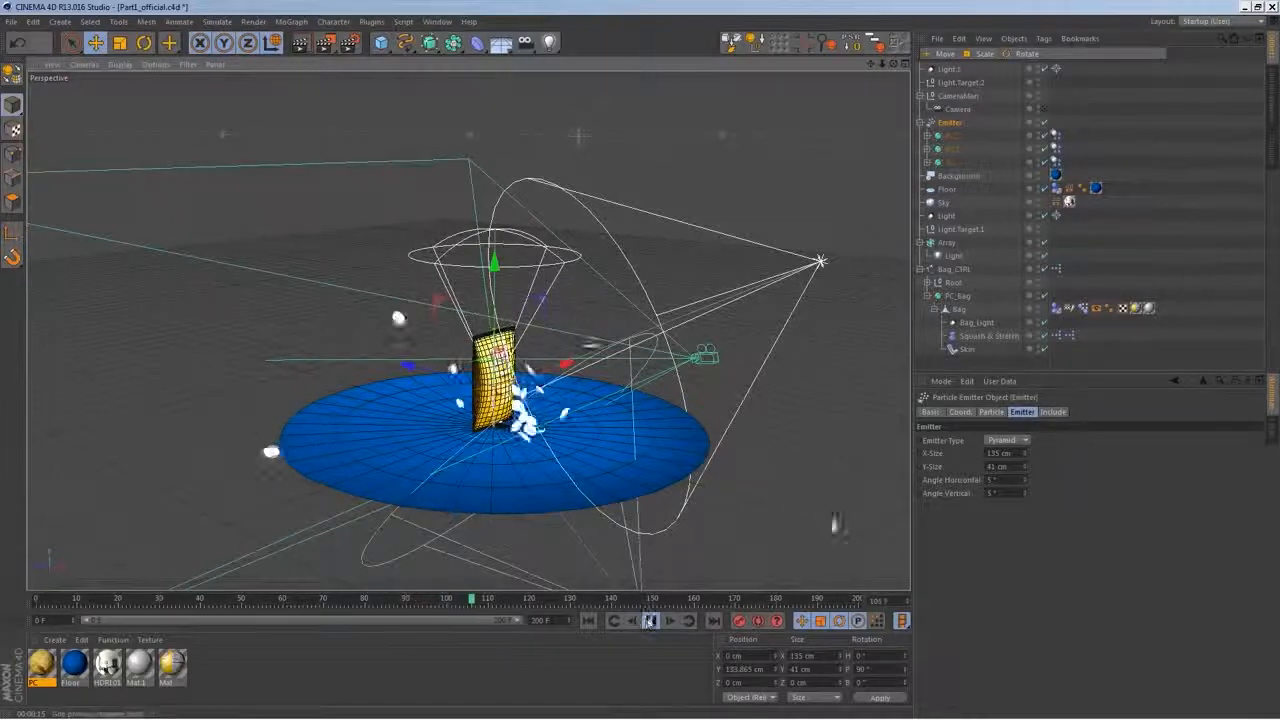
scroll(597, 249, up, 5)
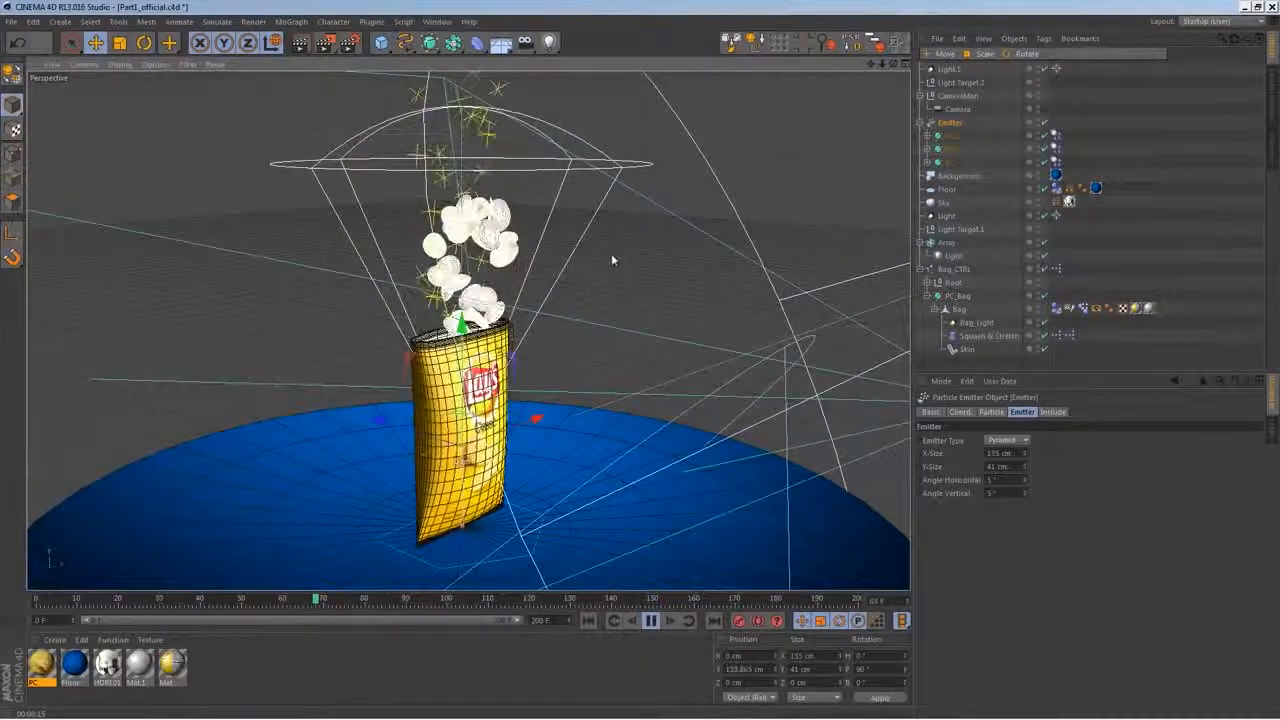
Stop the playback, bake the dynamics simulation with the 5° emission angles, and play back the cached result
click(651, 619)
key(ctrl+d)
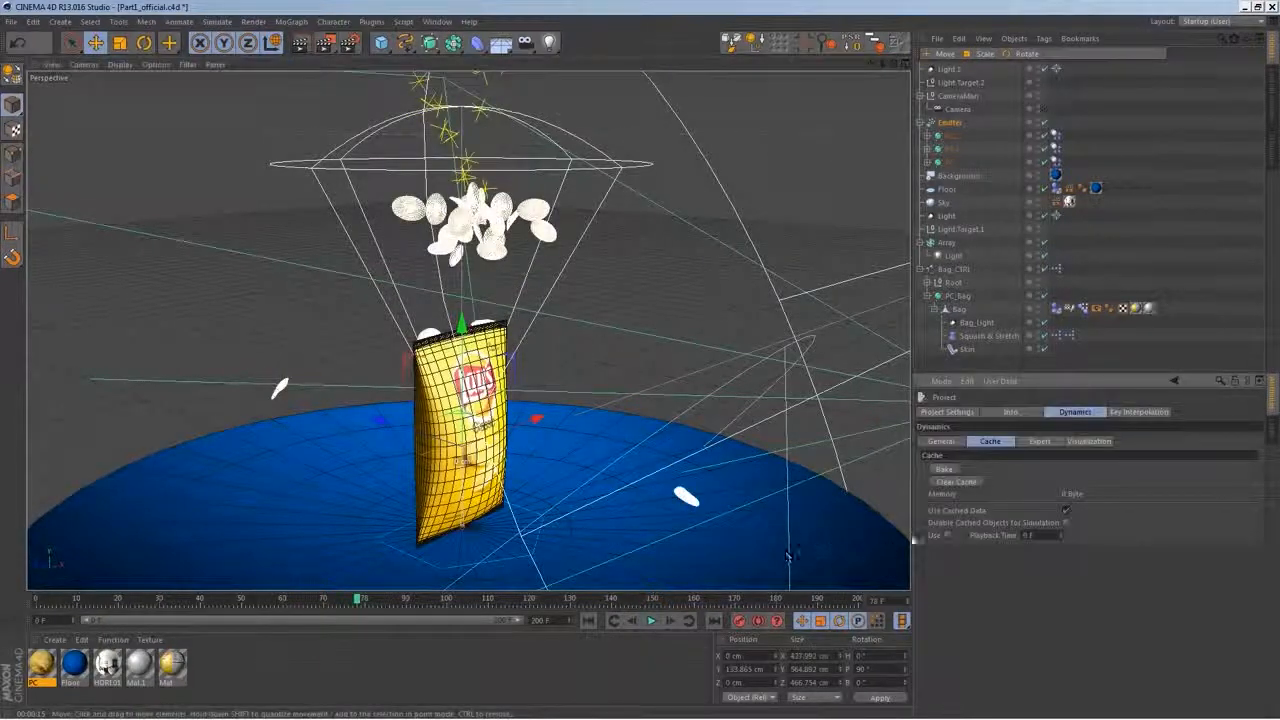
click(943, 468)
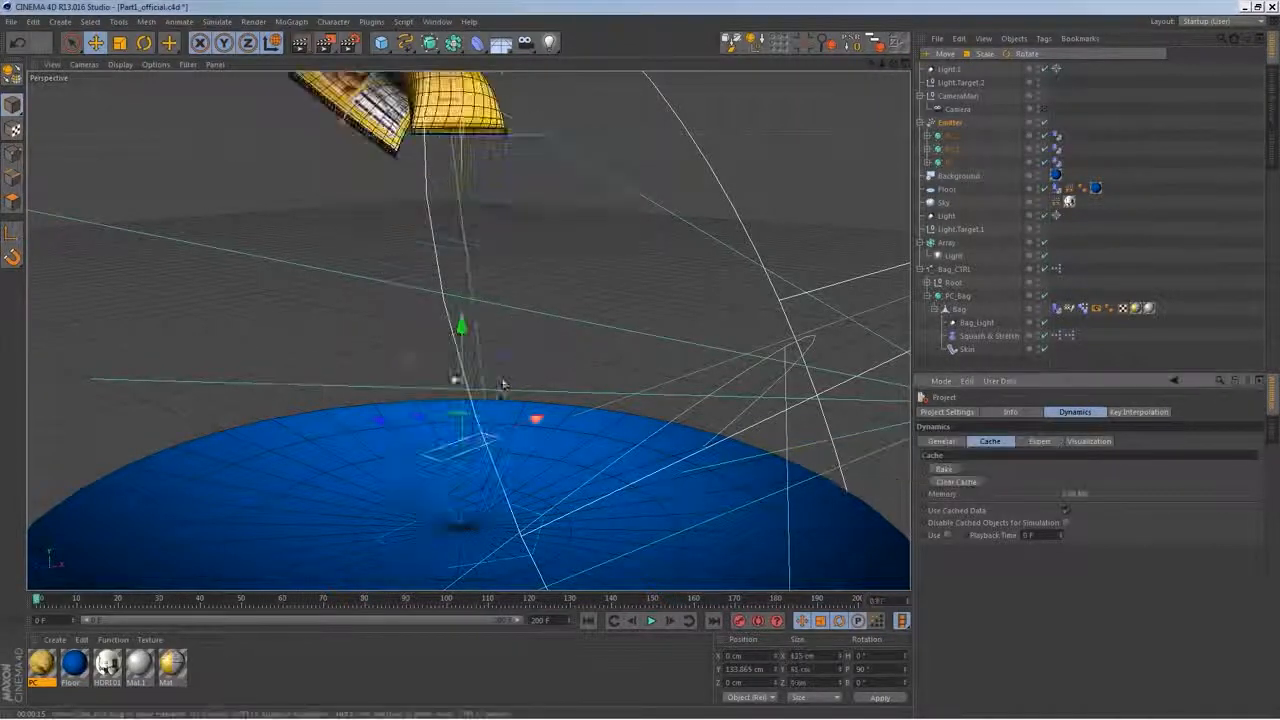
click(648, 621)
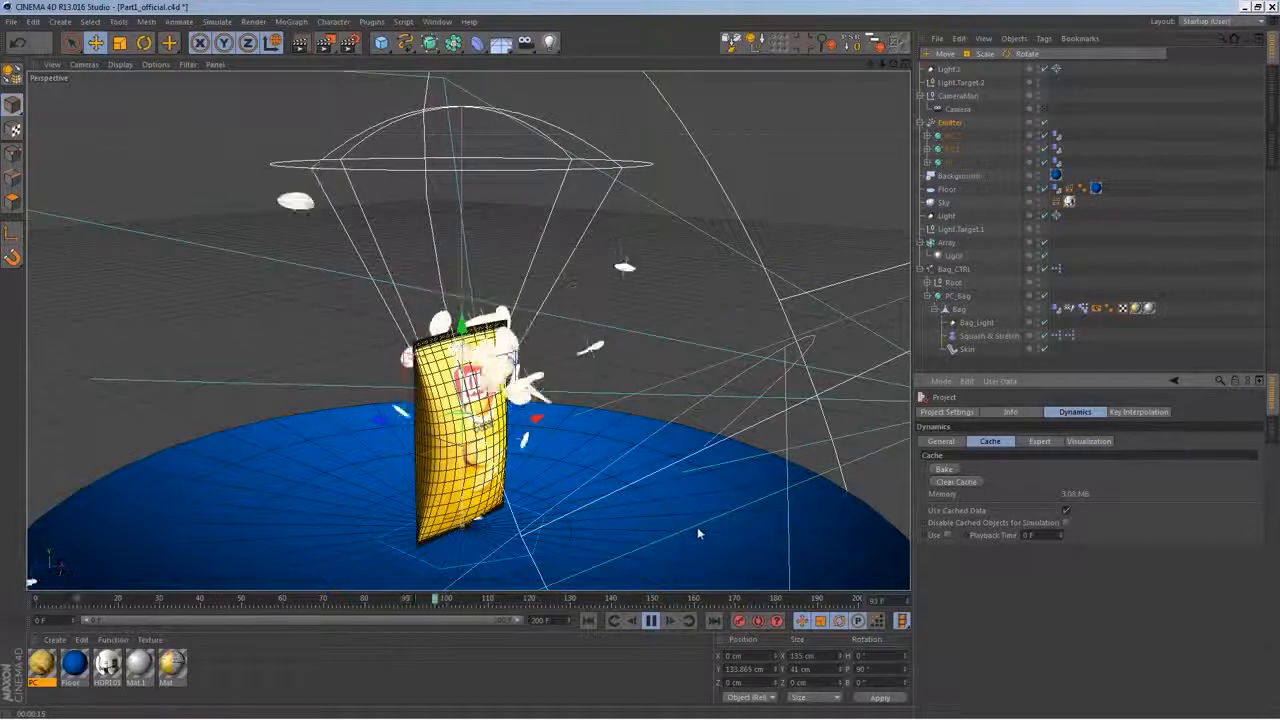
click(652, 621)
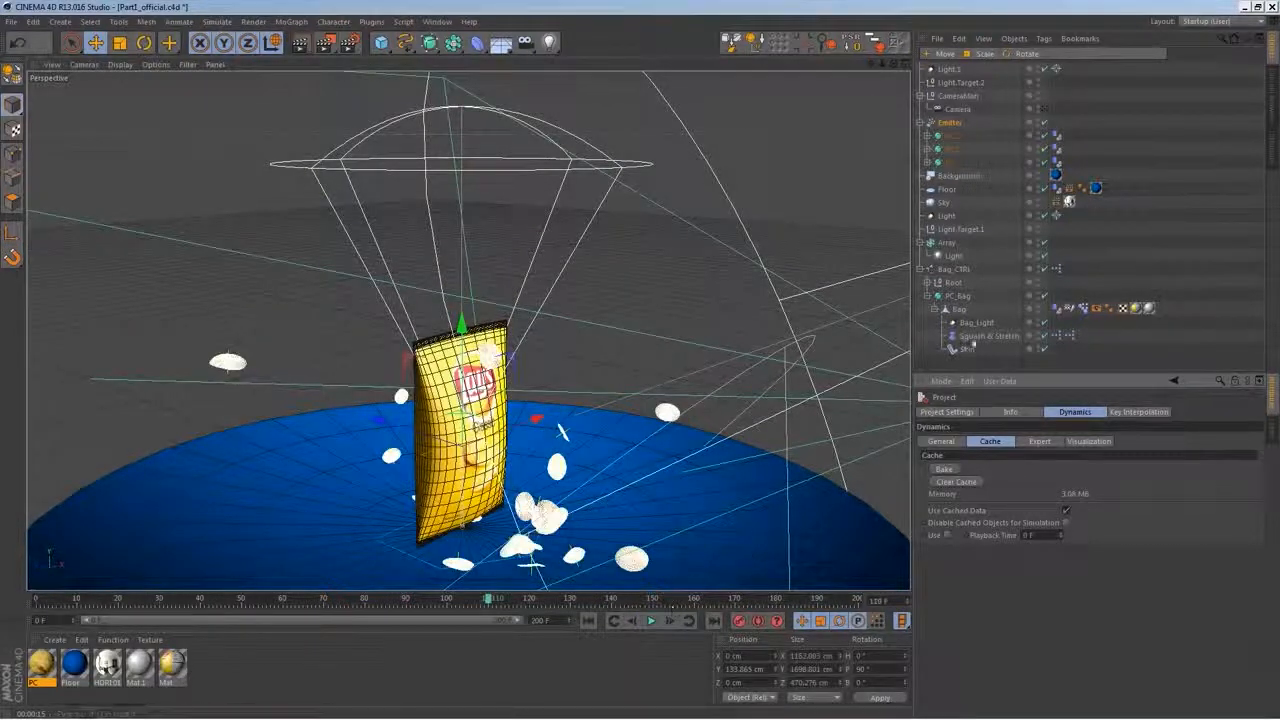
Check the Emitter's particle settings, clear the cached dynamics, and play the chip burst from the first frame
click(945, 125)
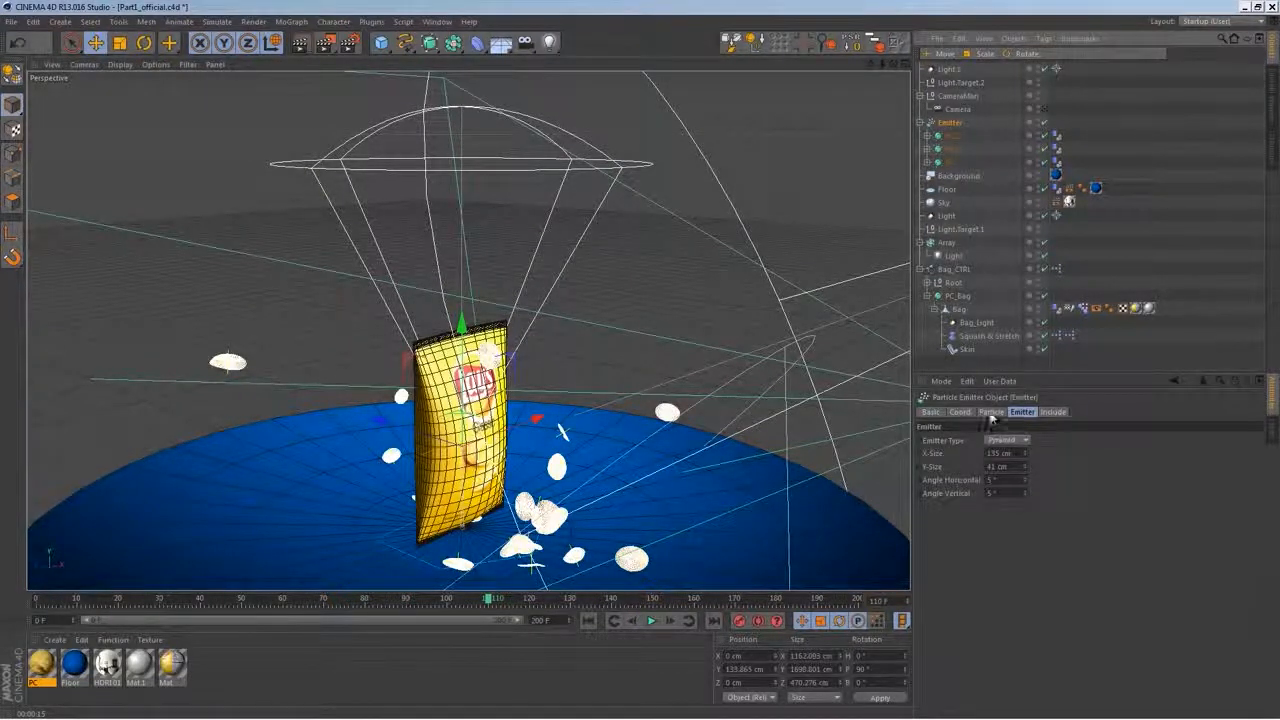
click(991, 412)
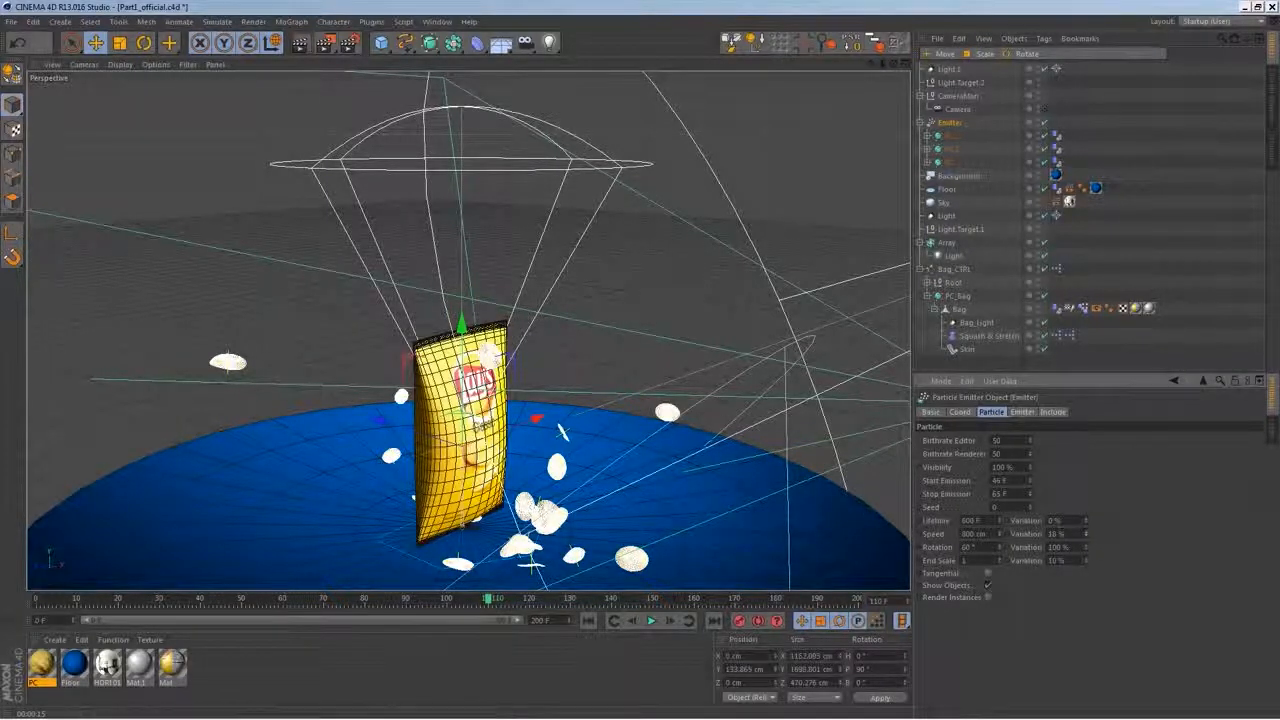
click(589, 621)
key(ctrl+d)
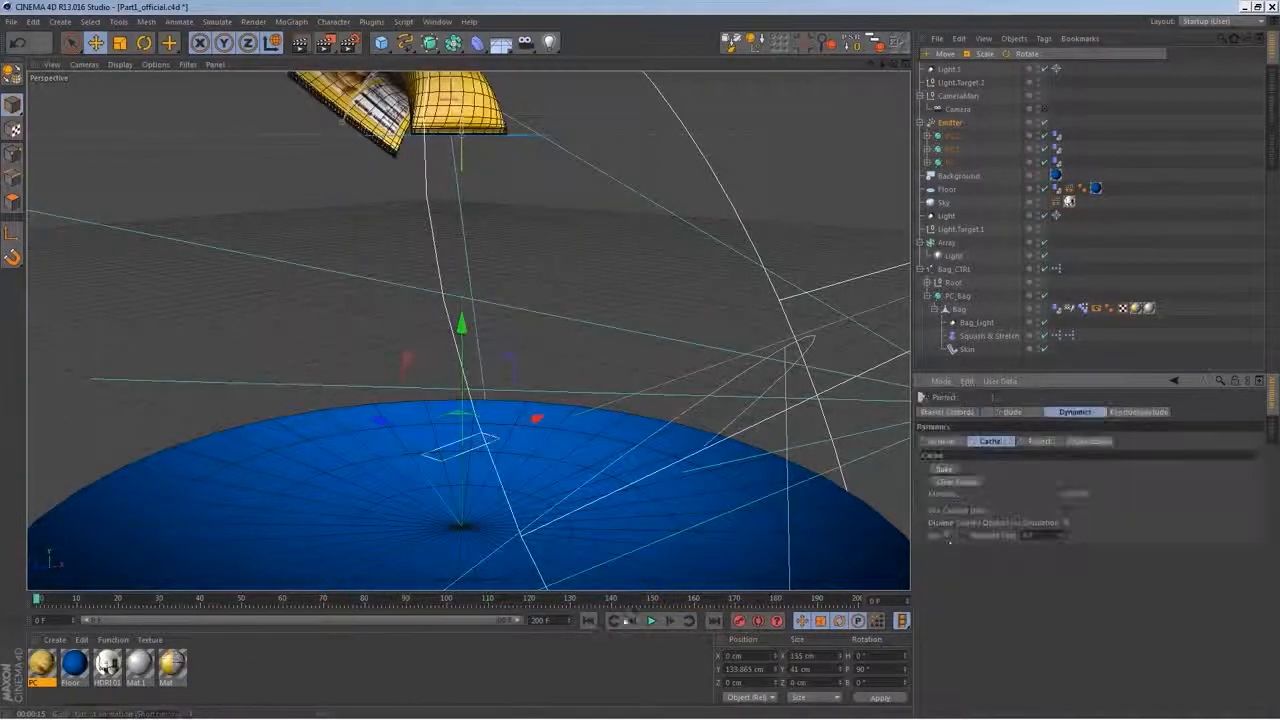
click(640, 618)
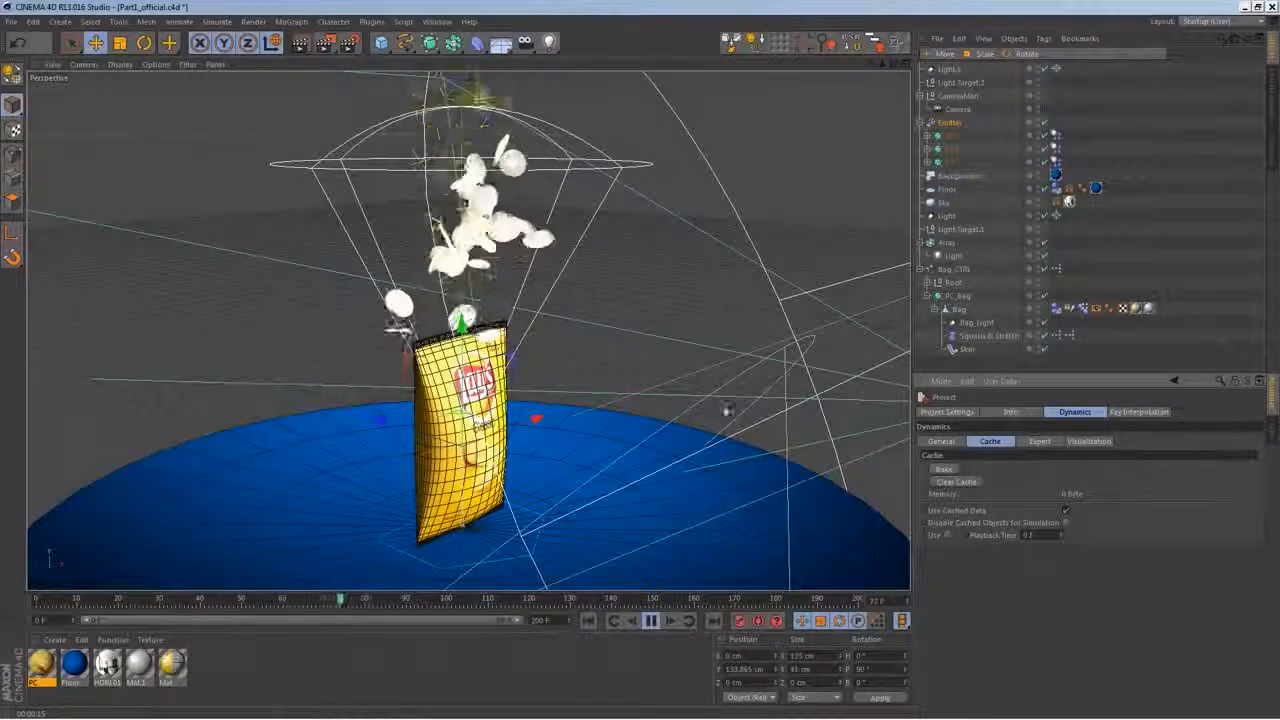
Stop the playback, bake the dynamics simulation again, and play back the cached burst
click(651, 620)
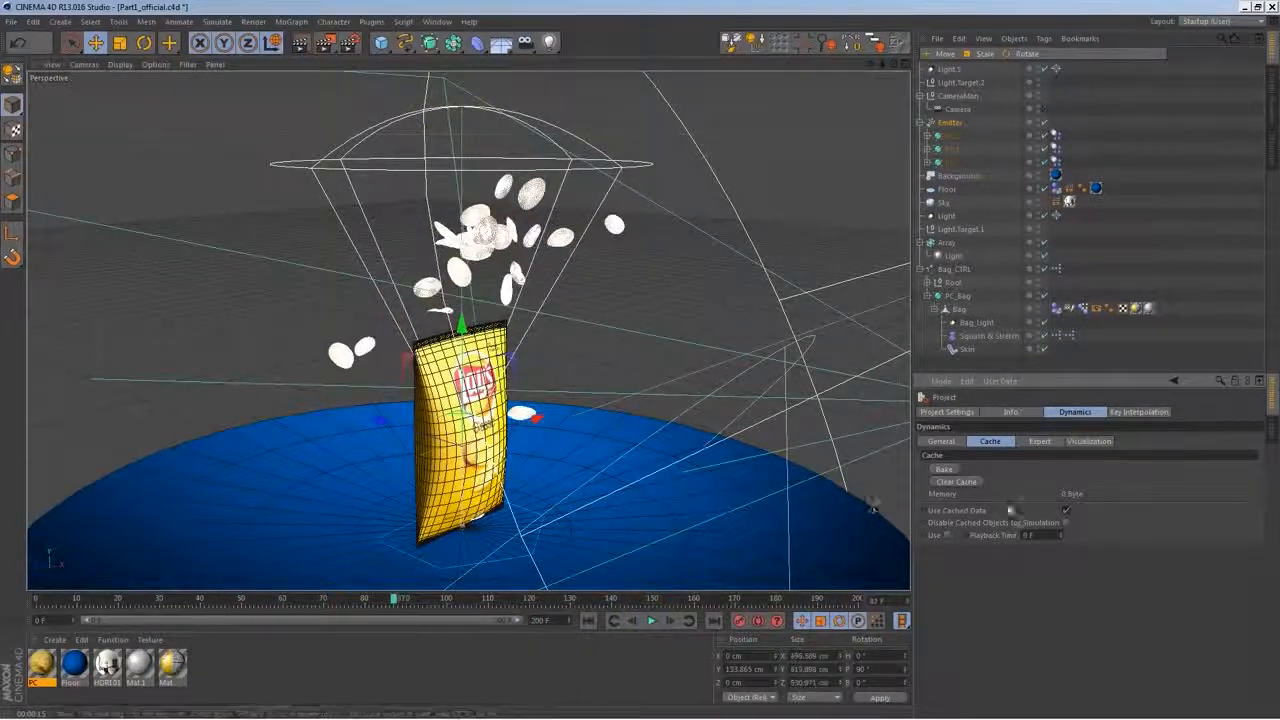
click(943, 468)
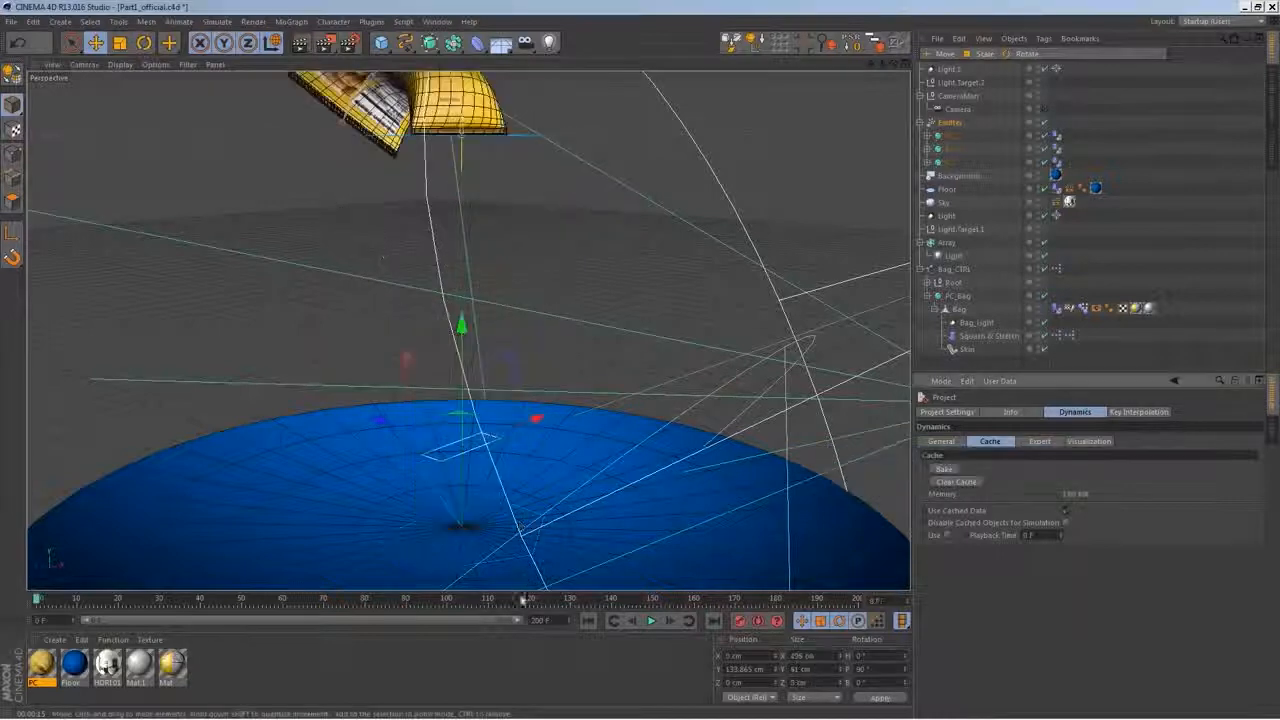
click(650, 621)
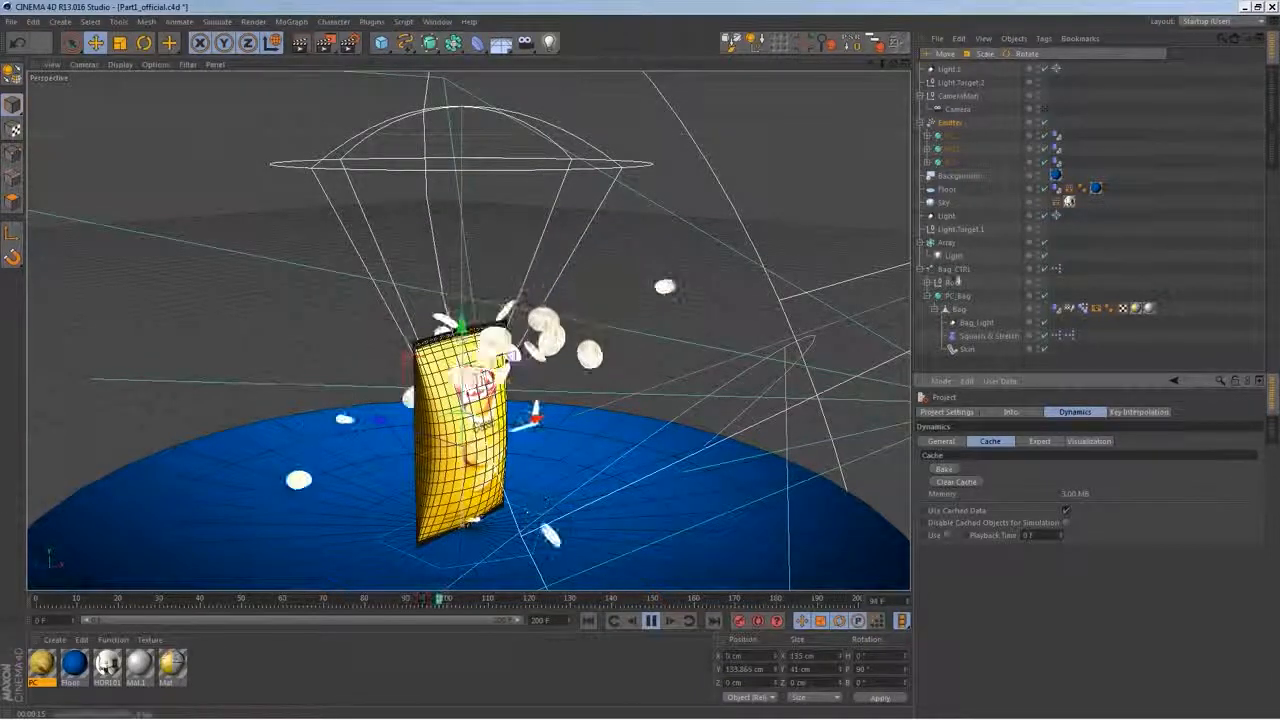
Review the Emitter's emission angles and set its stop emission to 60 F
click(948, 123)
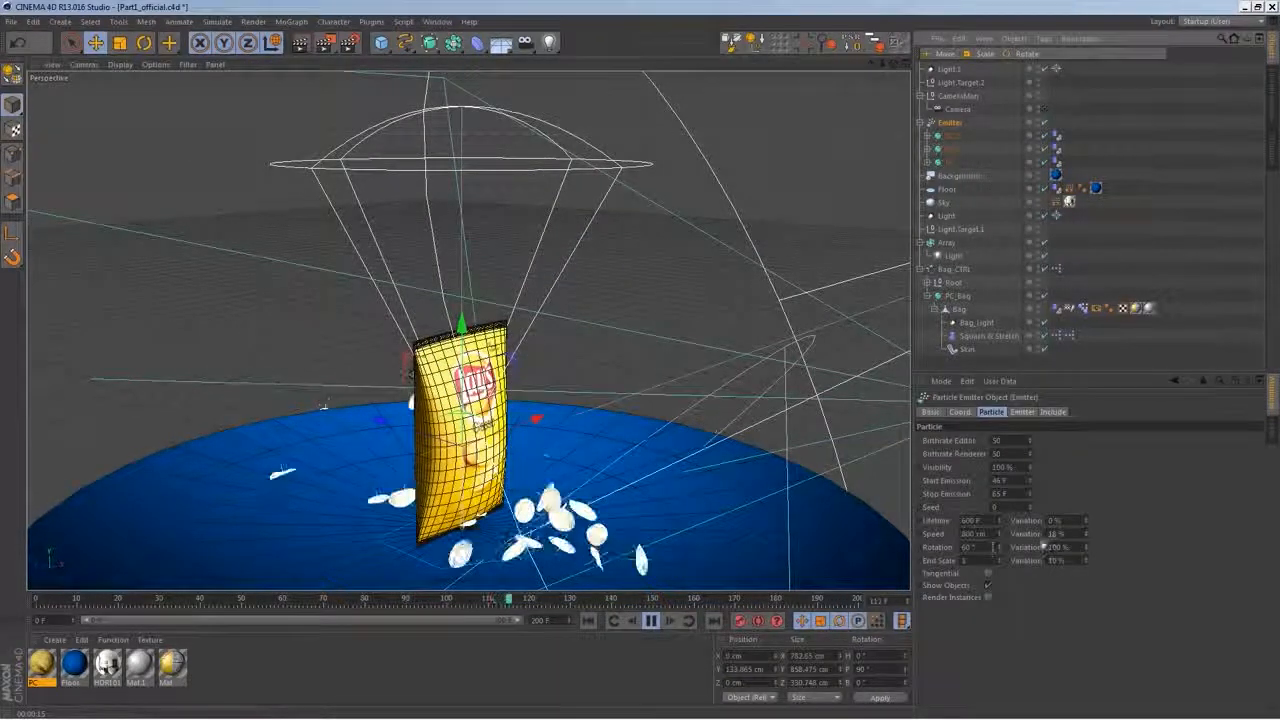
click(1022, 411)
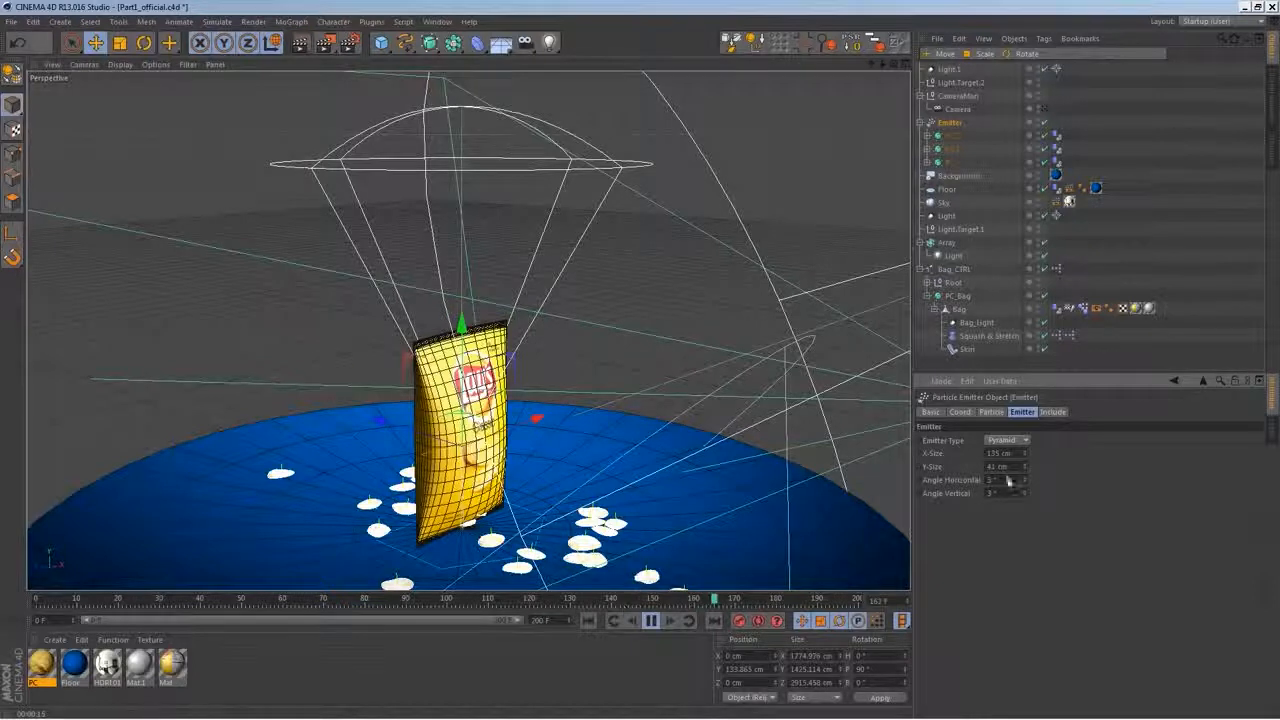
click(991, 412)
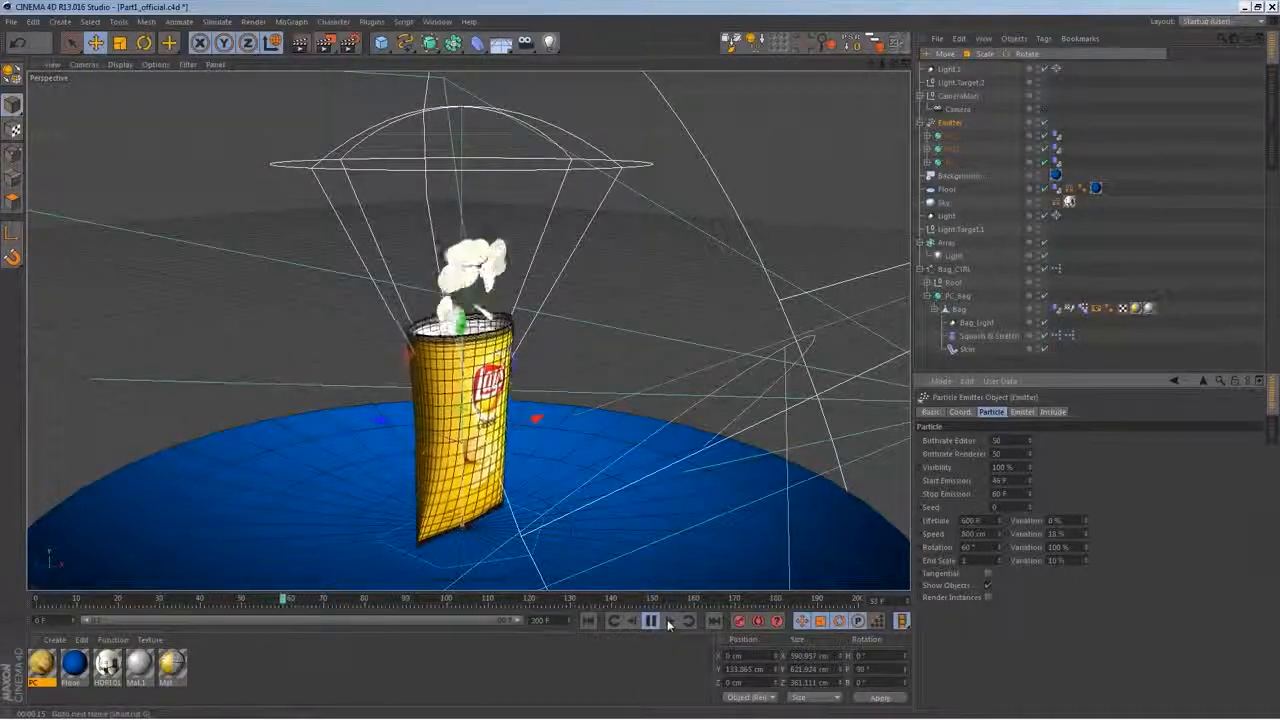
Stop the playback, rebake the dynamics with the shortened emission, and play back the result
click(653, 622)
key(ctrl+d)
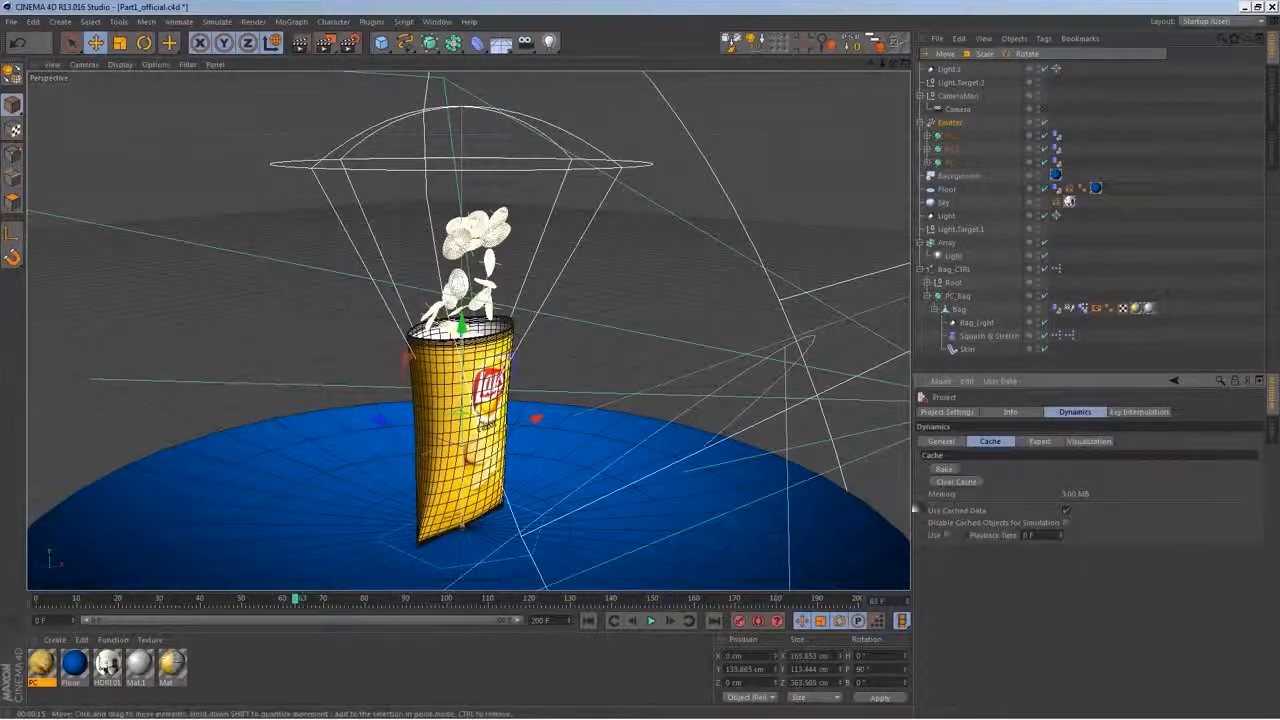
click(944, 469)
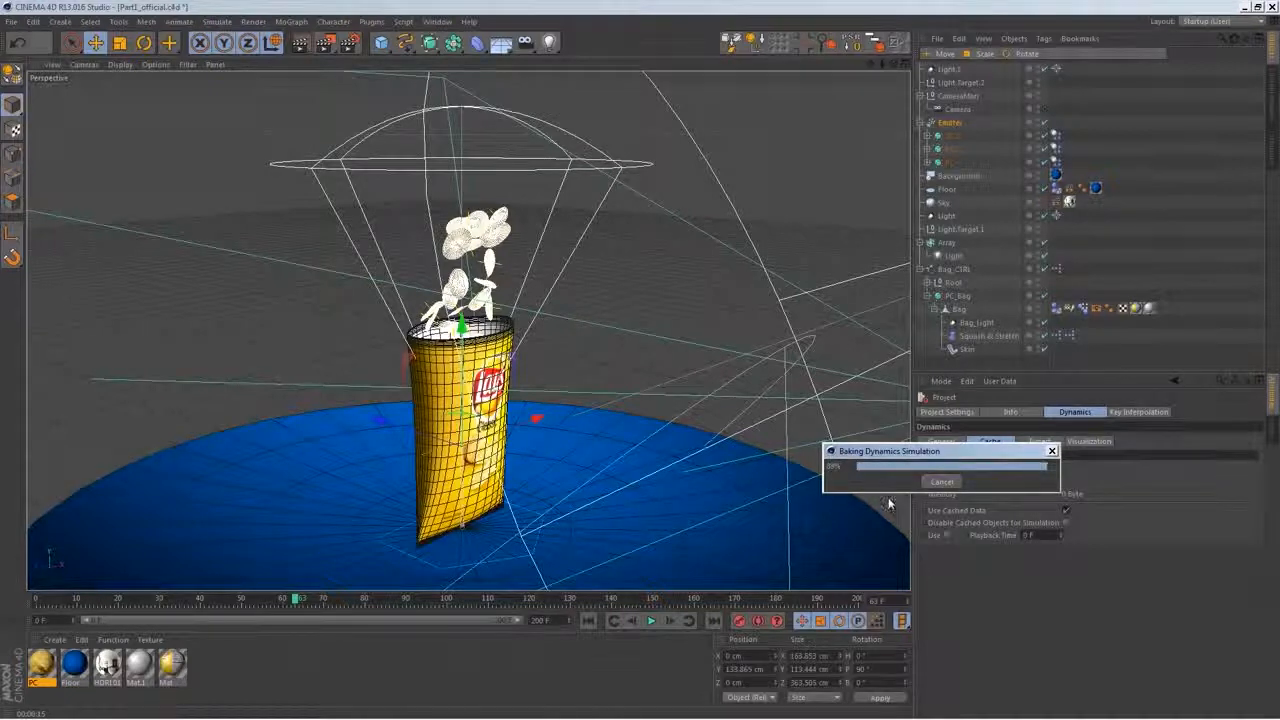
click(651, 620)
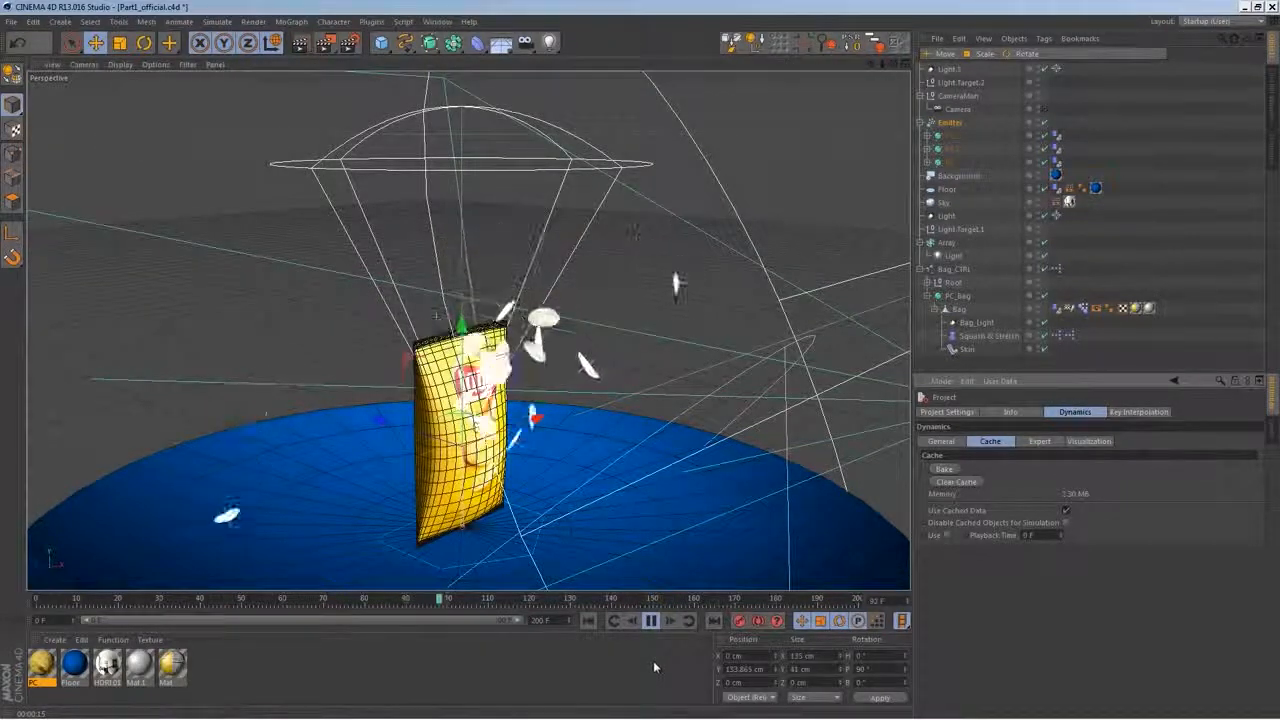
Stop the playback and set the Emitter's horizontal and vertical angles to 10°
click(655, 621)
click(1040, 442)
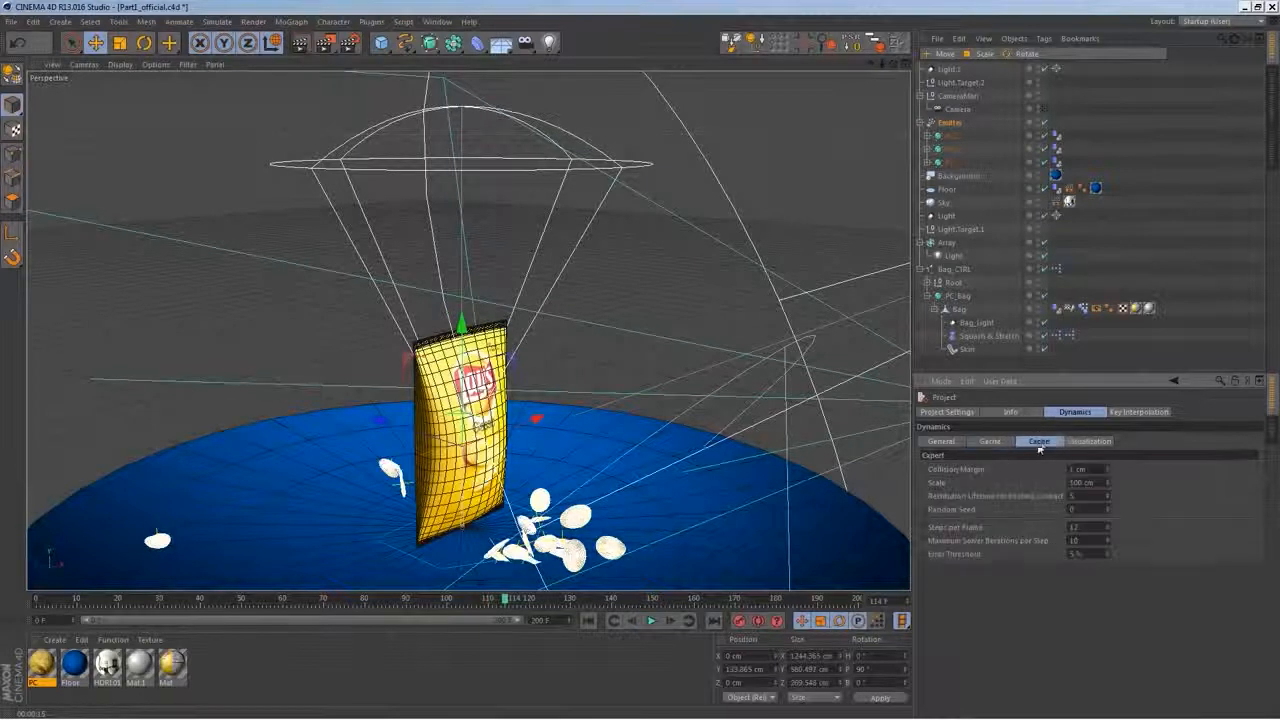
click(984, 122)
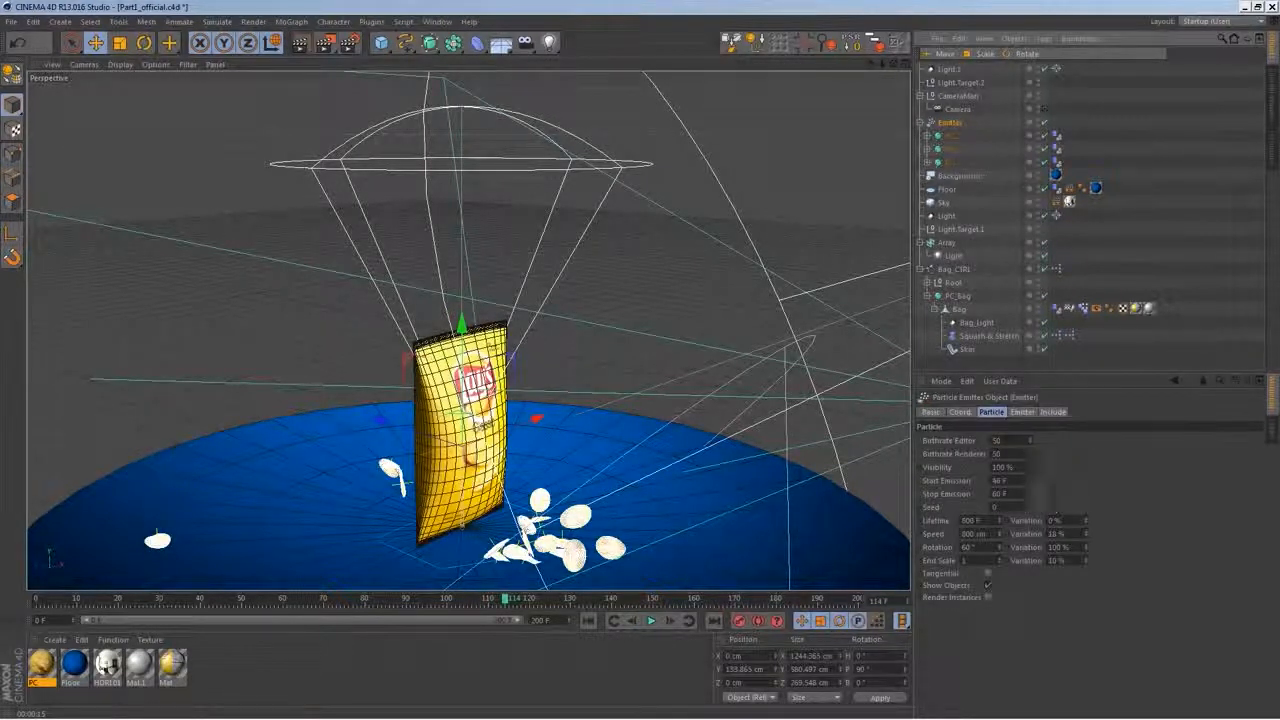
click(1022, 412)
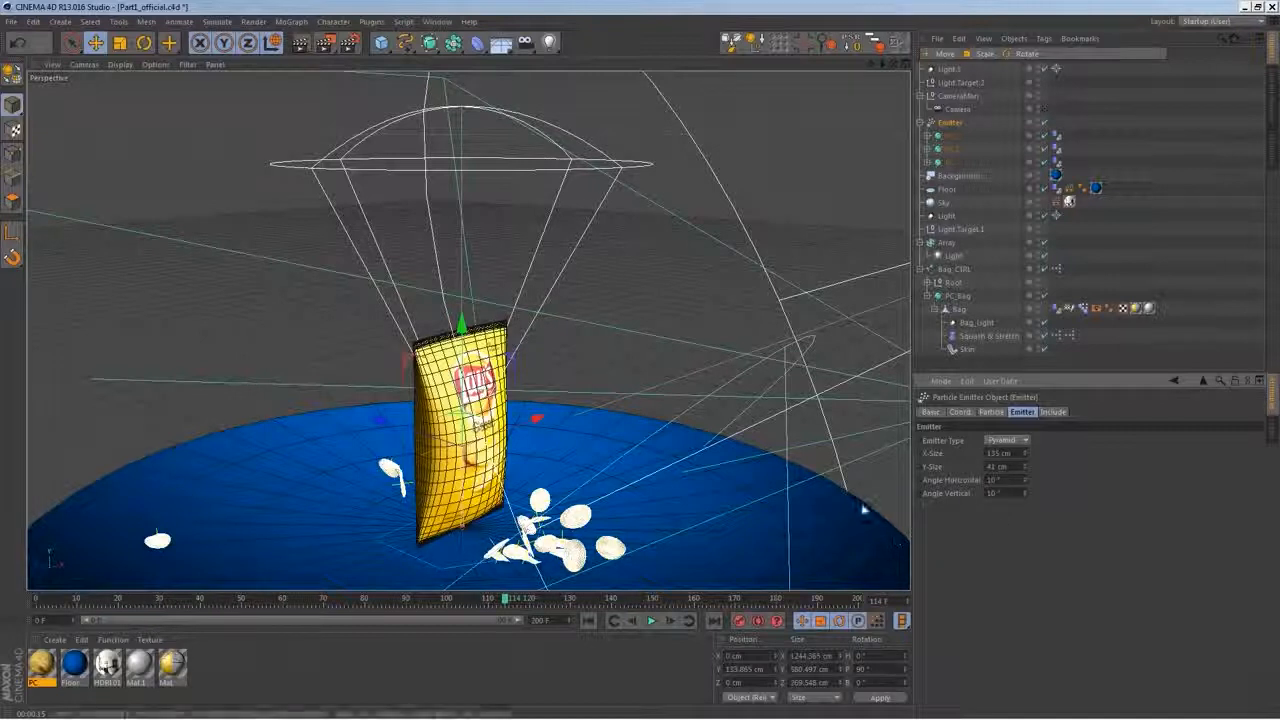
Clear the project's dynamics cache, rebake it with the 10° emission angles, and play the simulation
key(ctrl+d)
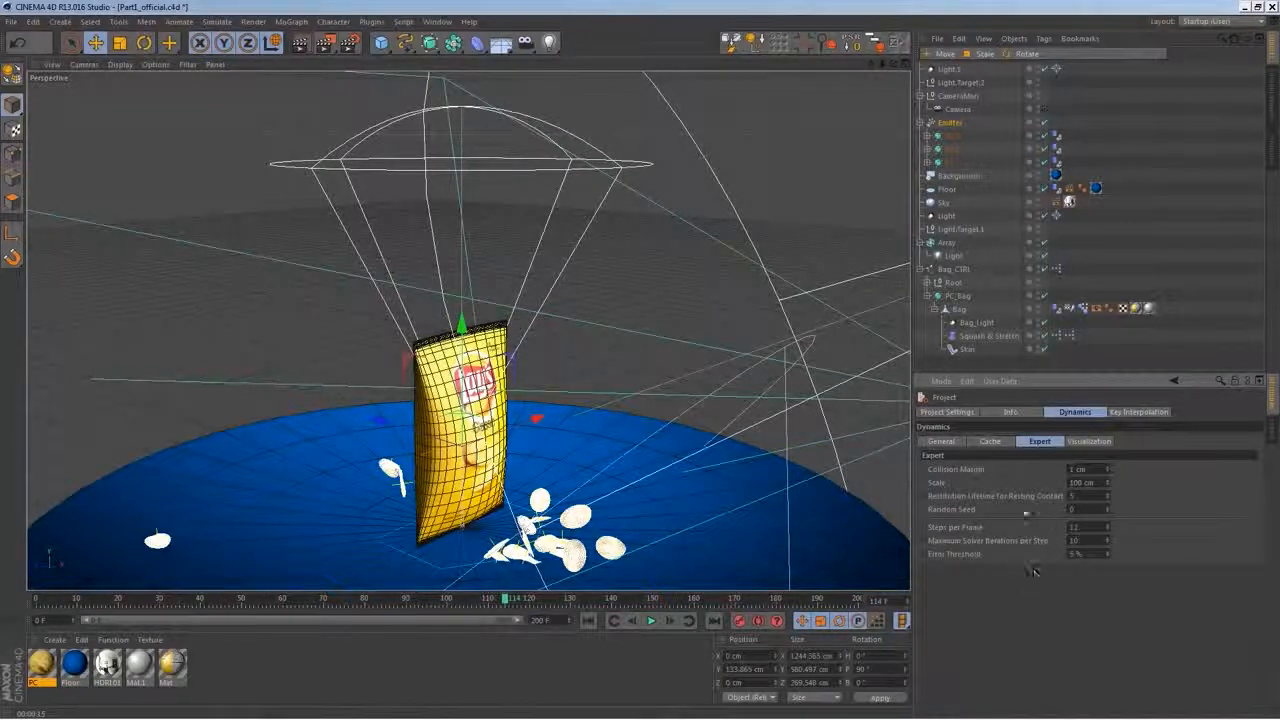
click(992, 441)
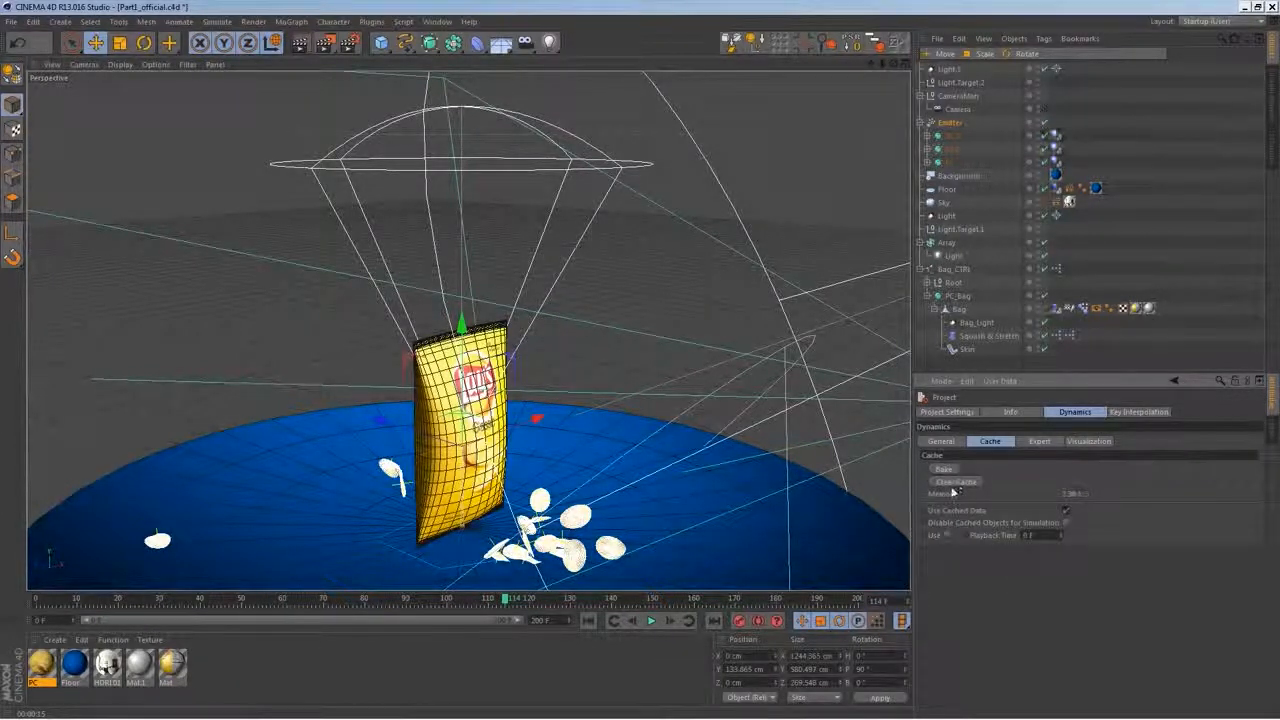
click(944, 469)
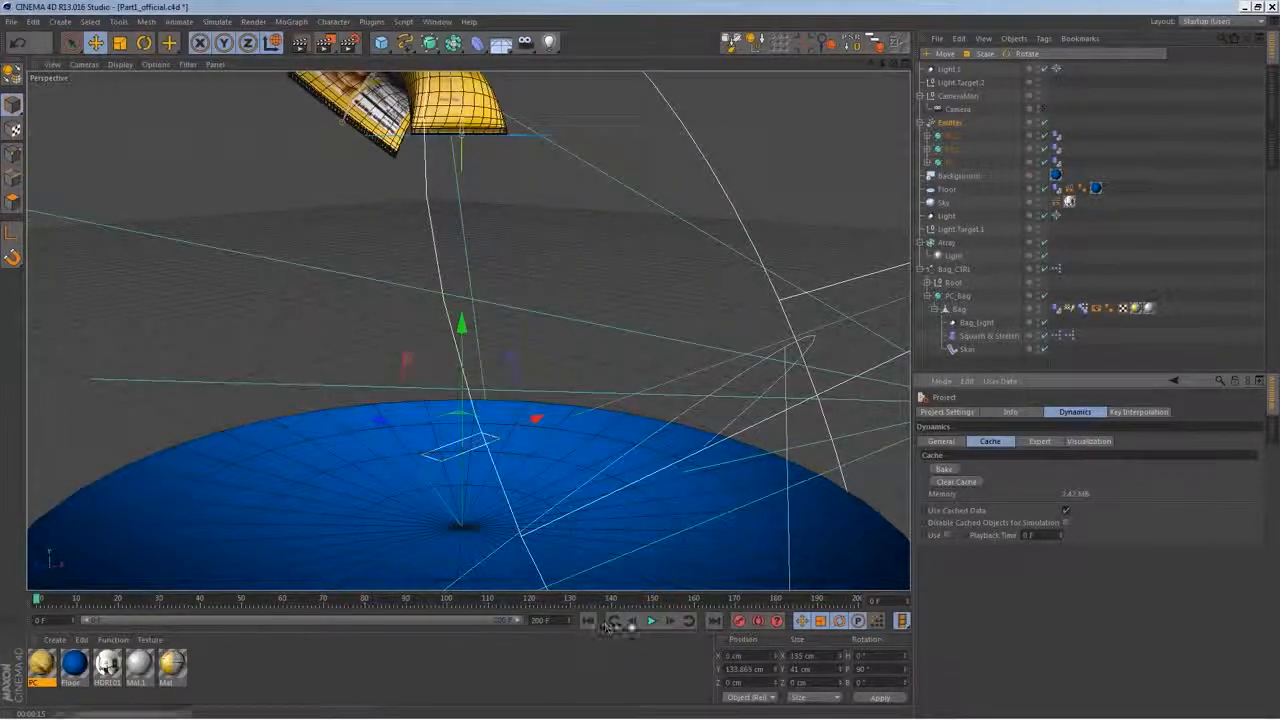
click(650, 621)
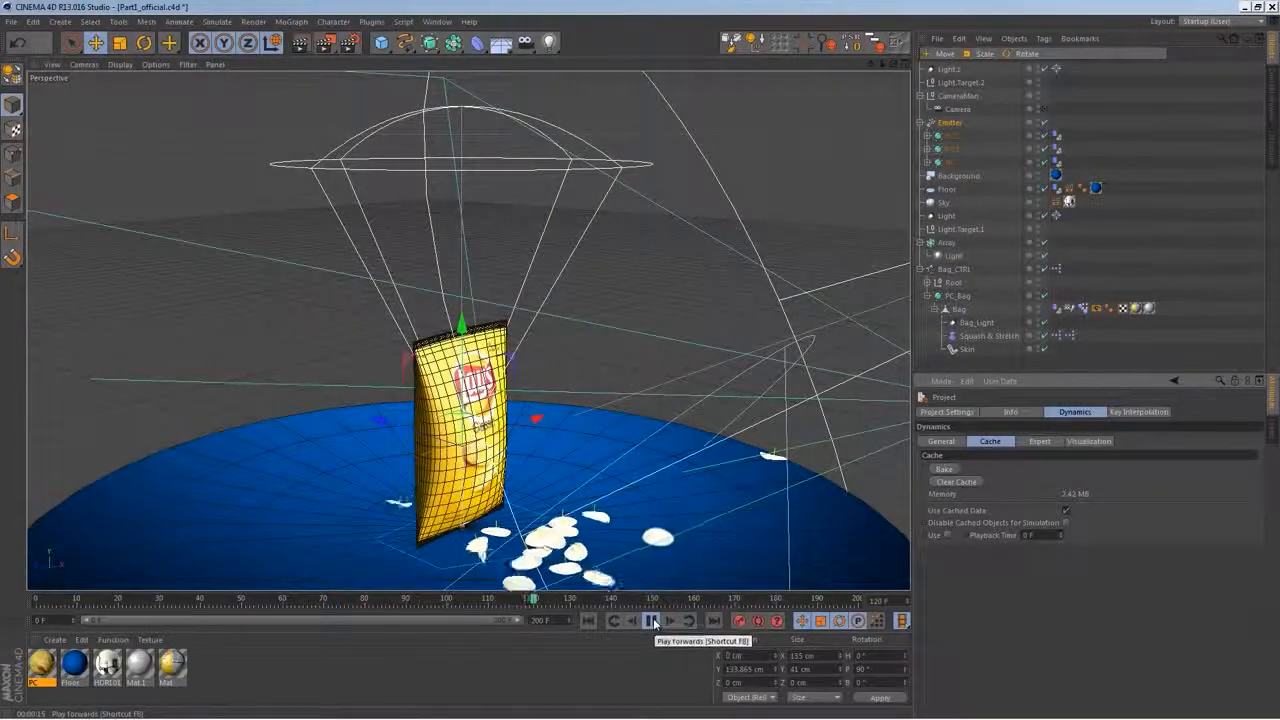
Inspect the collision settings of the Bag's Dynamics Body tag
click(966, 310)
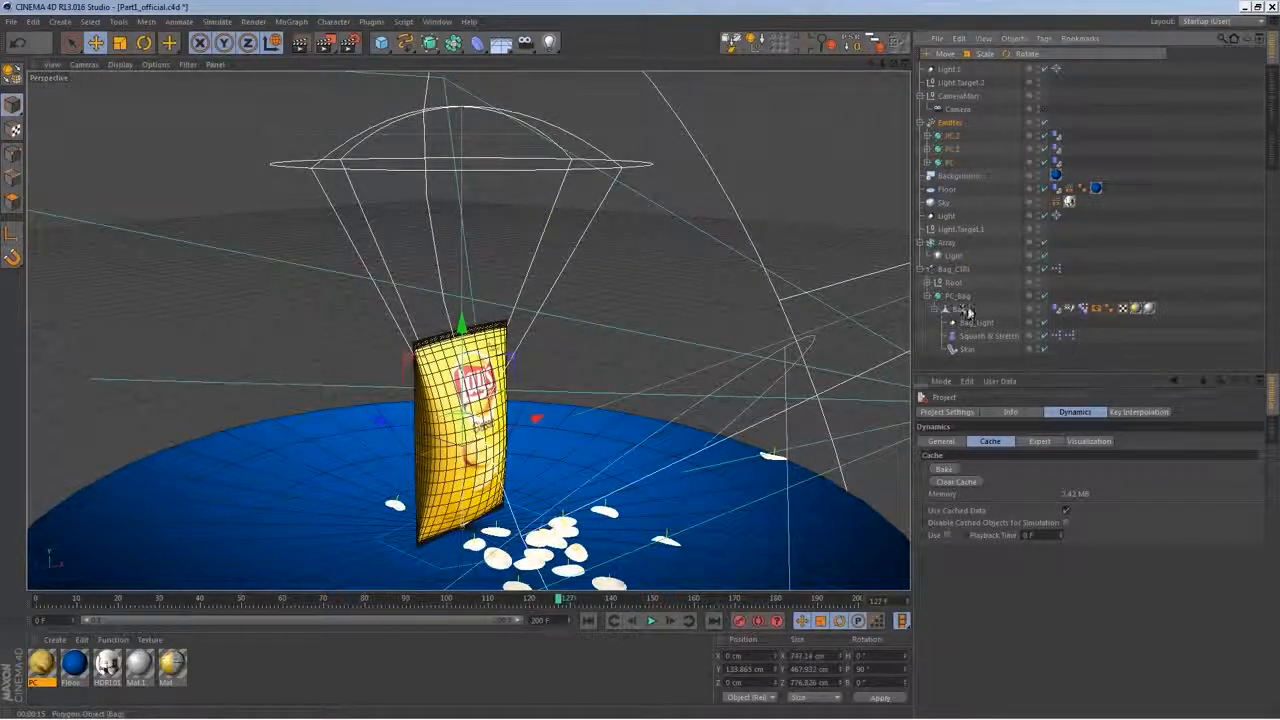
click(1057, 308)
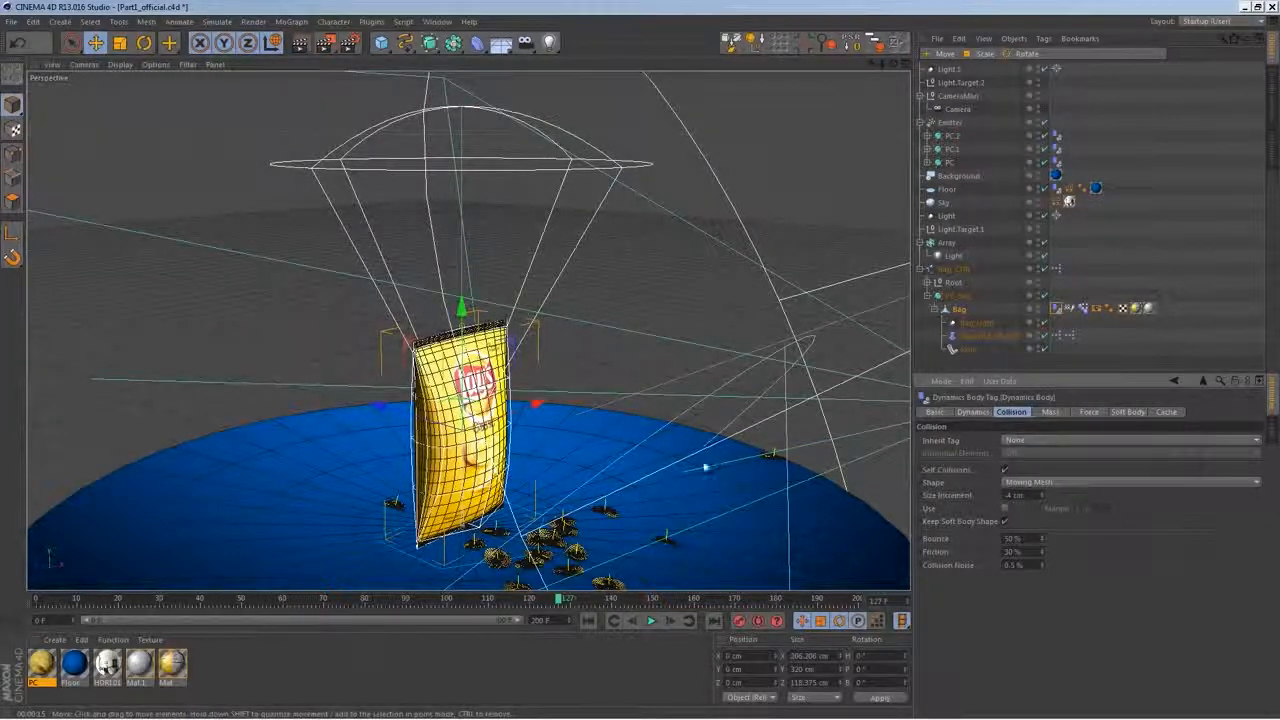
click(1058, 291)
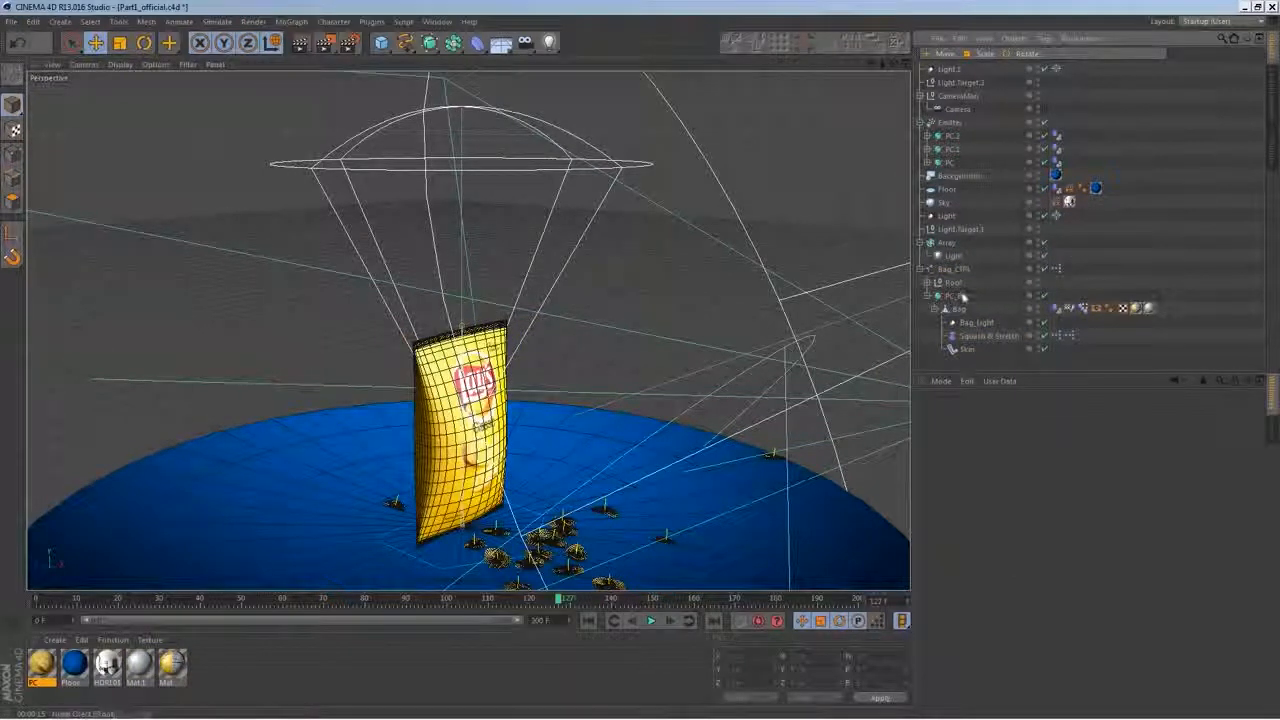
Raise the Emitter to a Y position of about 198 cm and replay the burst from the first frame
click(950, 122)
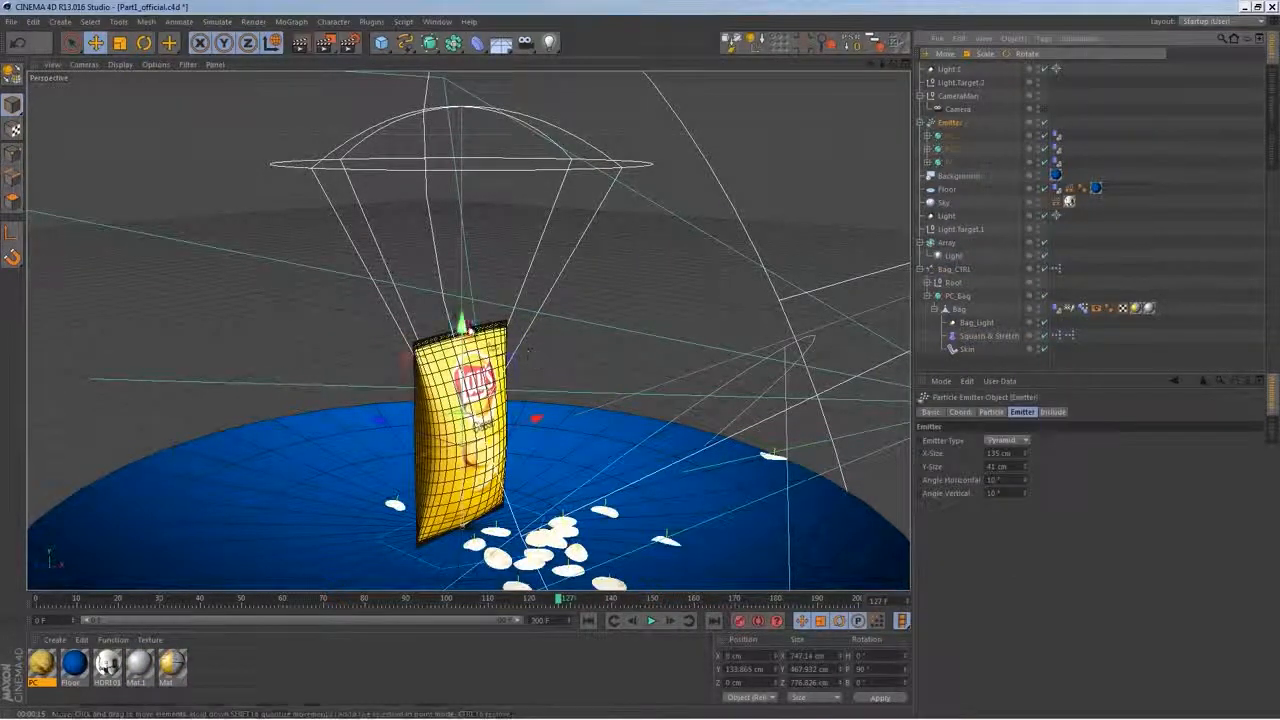
drag(467, 297, 468, 279)
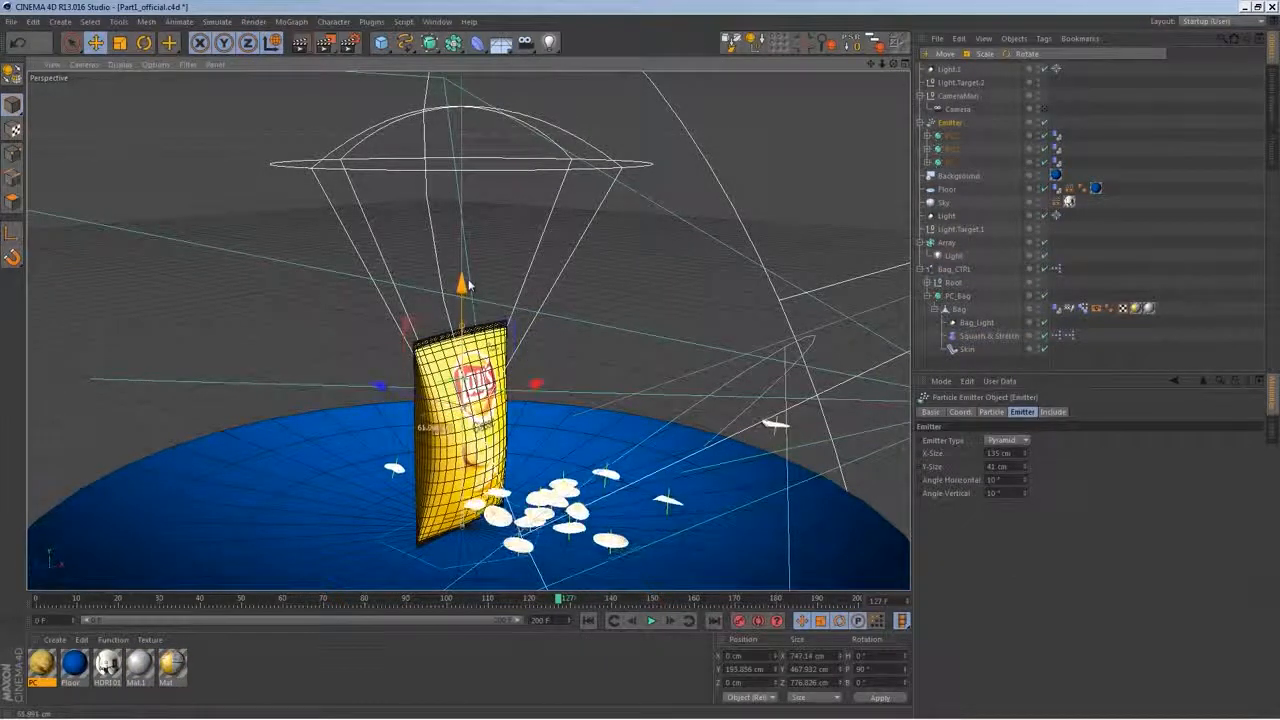
click(588, 620)
click(651, 620)
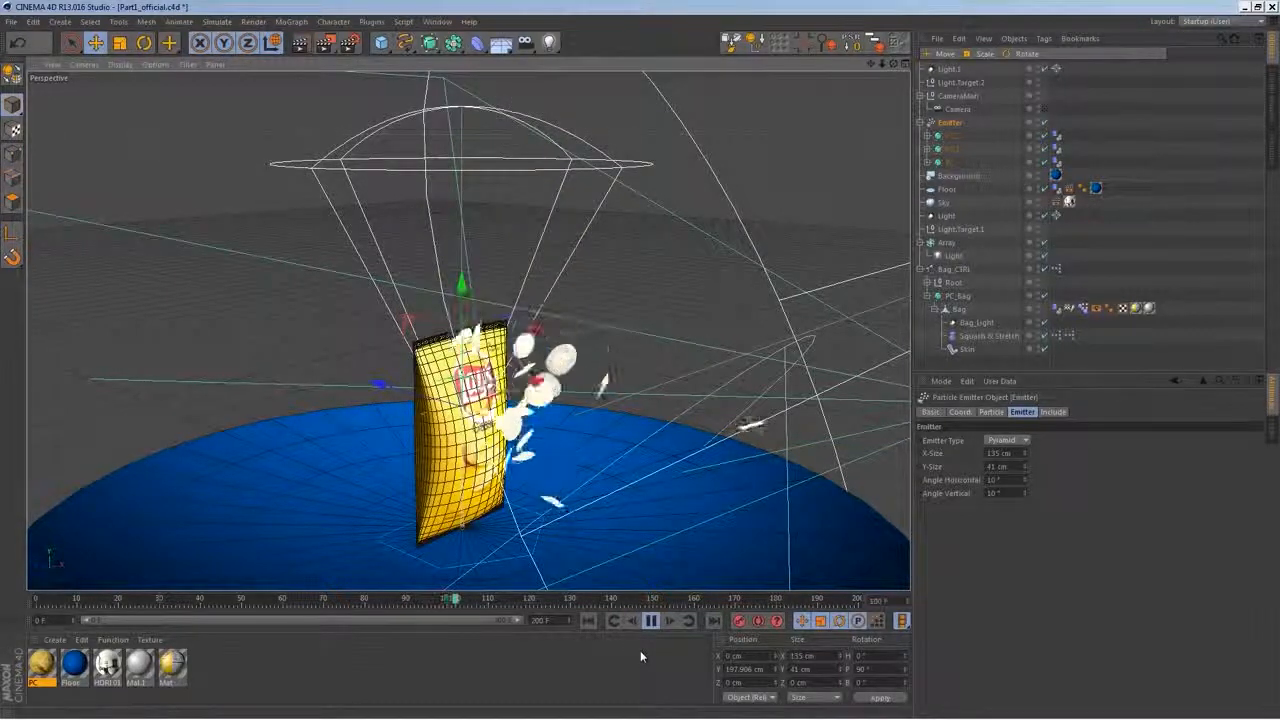
click(649, 622)
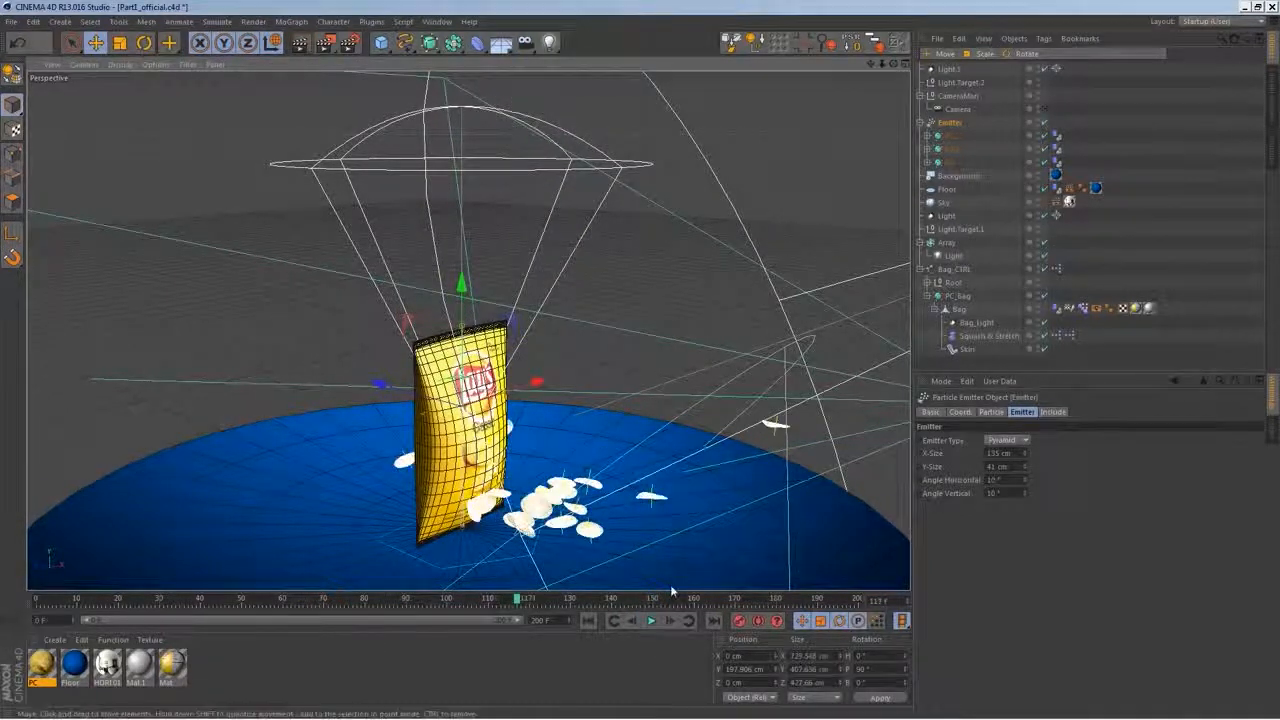
Switch the viewport to the scene camera and briefly play the animation from the first frame
click(1044, 108)
click(589, 621)
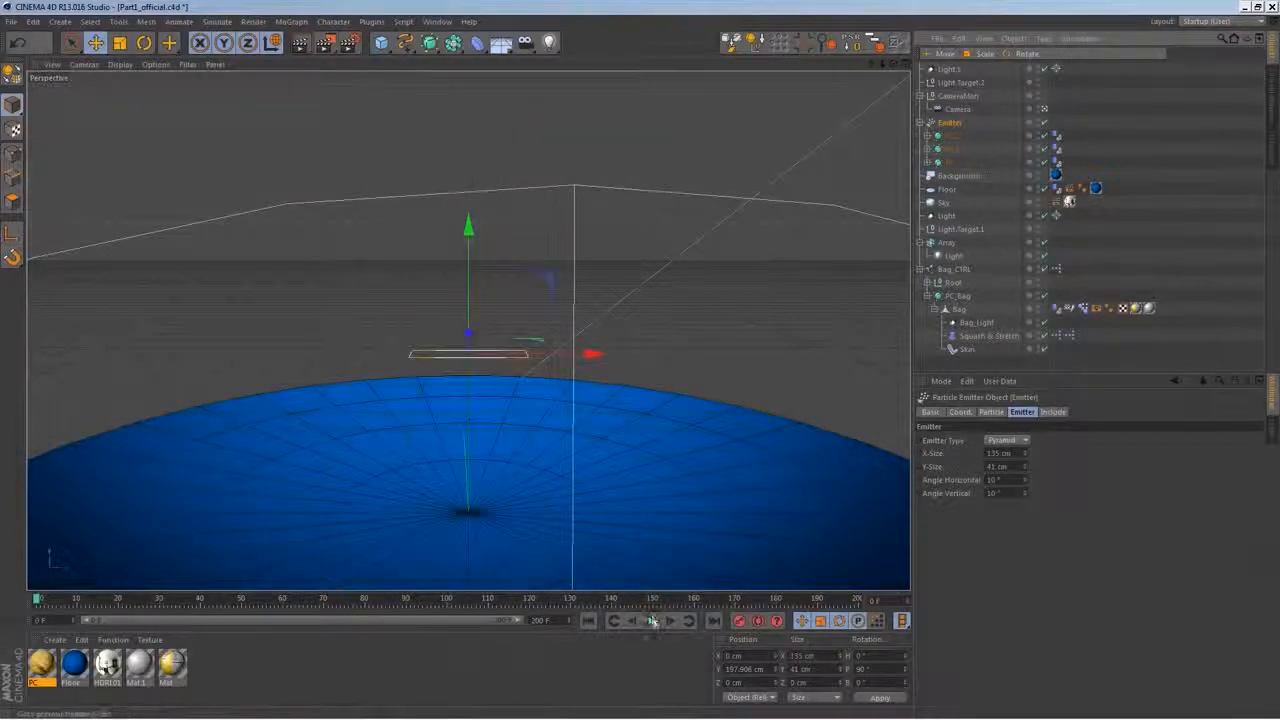
click(650, 622)
click(650, 622)
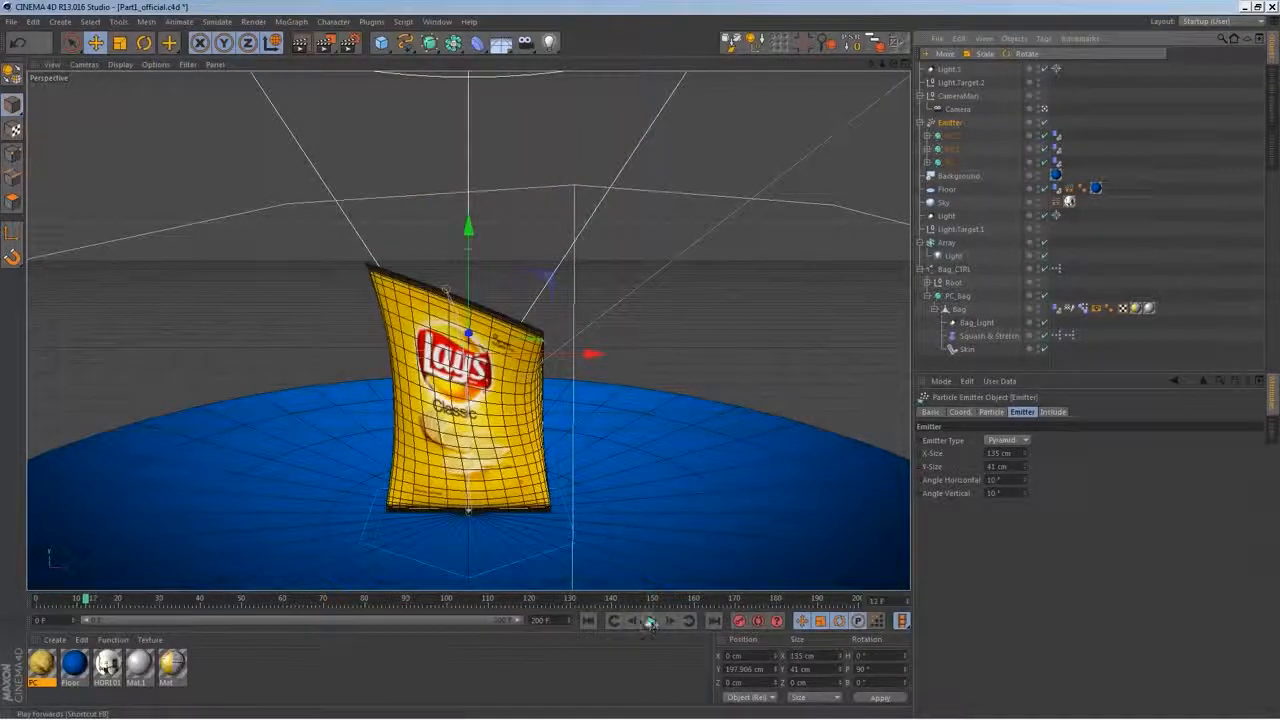
Rebake the dynamics simulation with the raised Emitter and play it back through the scene camera
key(ctrl+d)
click(942, 469)
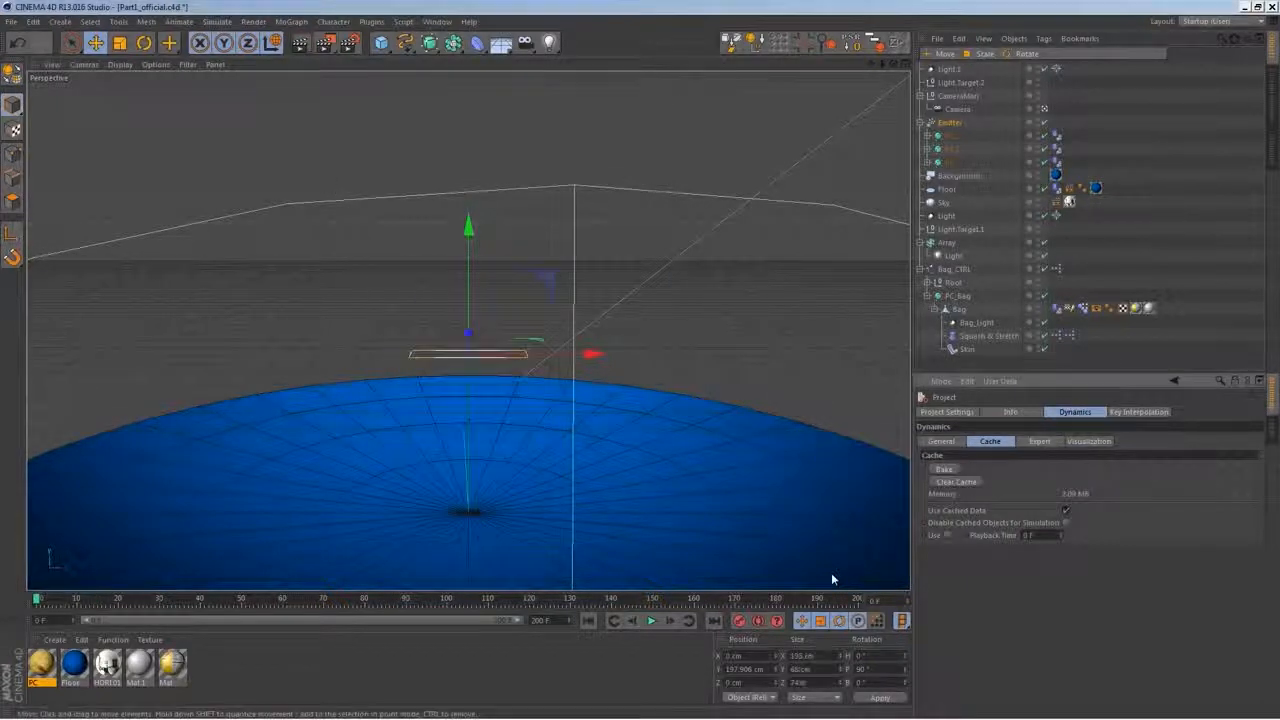
click(650, 620)
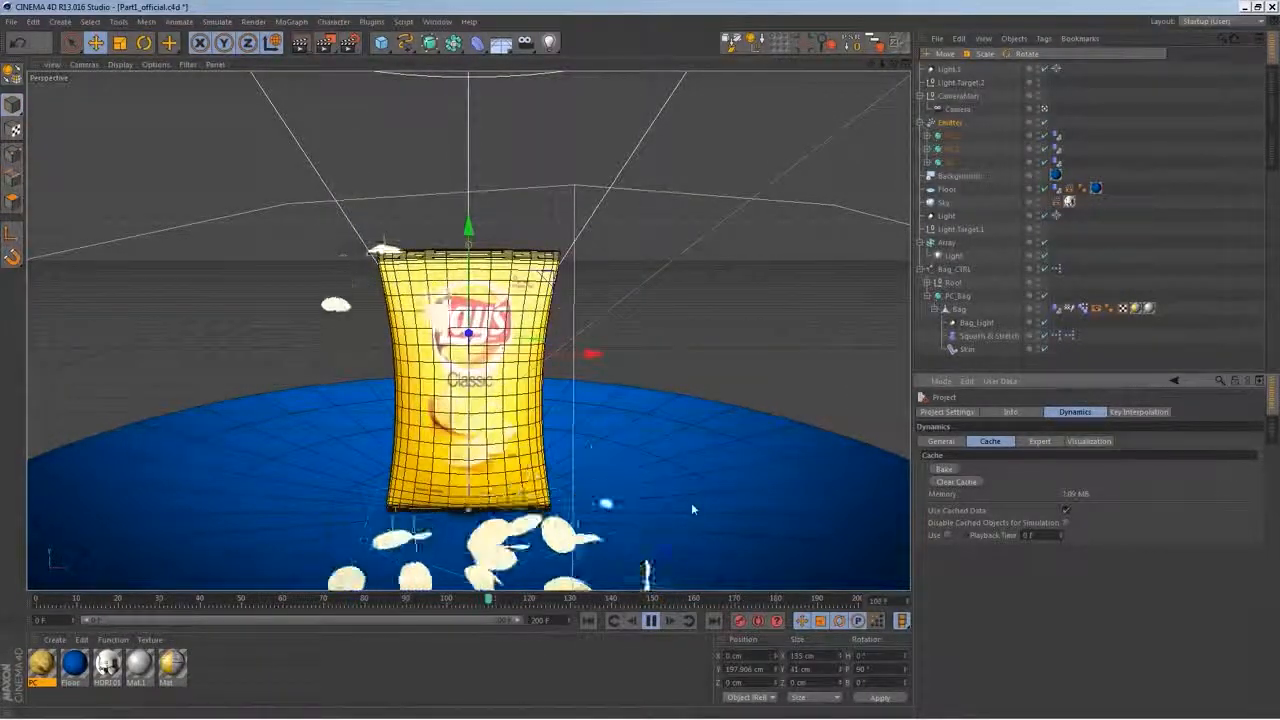
Move the Camera back to a Z position of -851 cm and try raising the CameraMan null to a Y position of about 262 cm
click(959, 110)
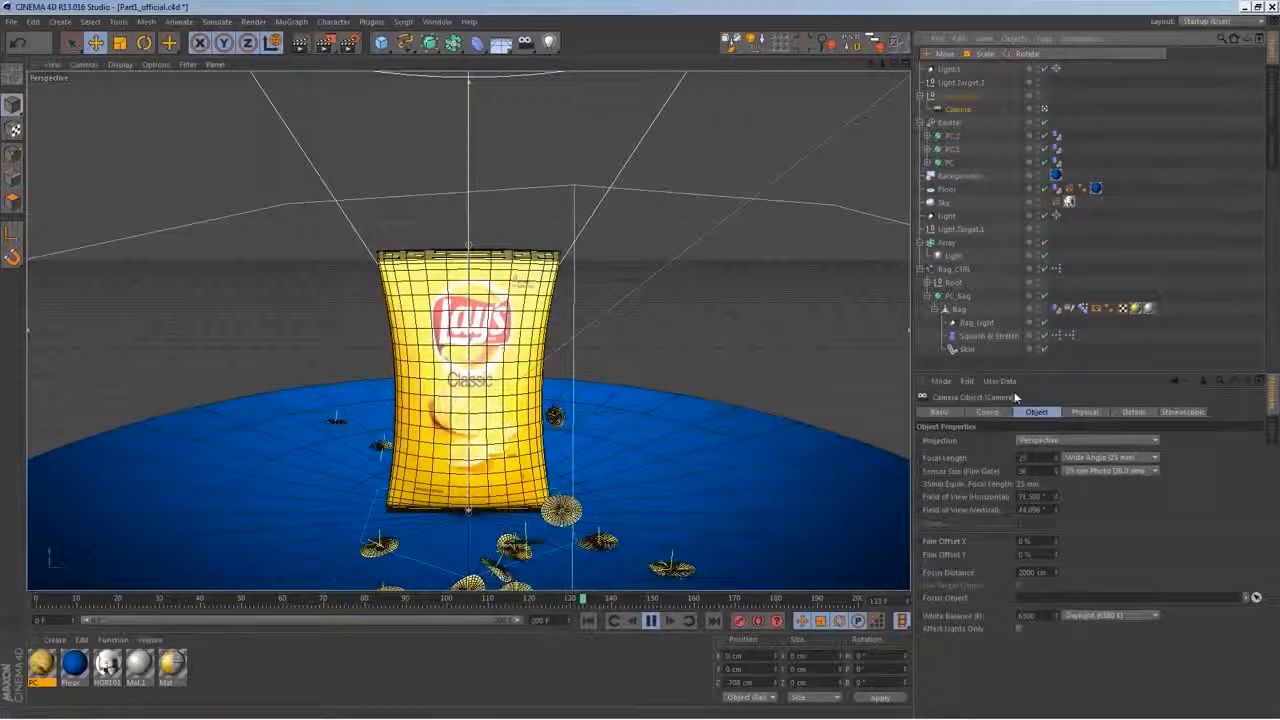
click(987, 412)
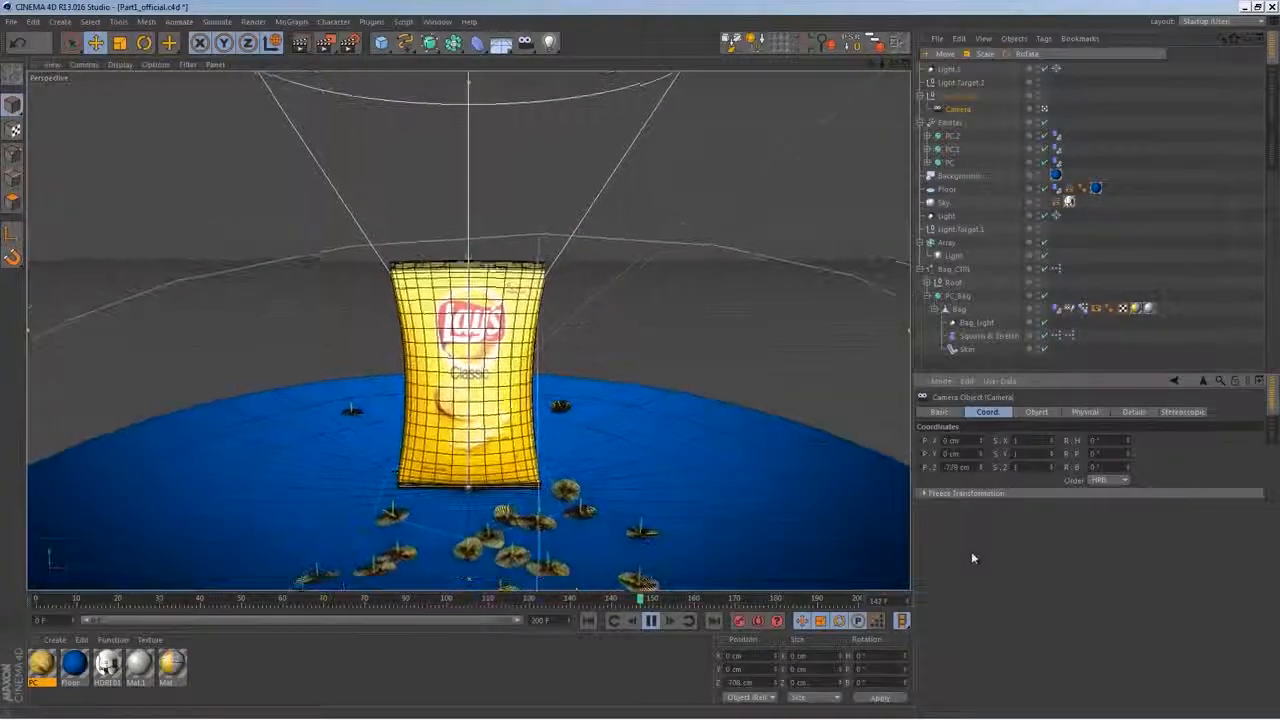
click(958, 96)
mouse_move(474, 219)
mouse_down()
mouse_move(474, 183)
mouse_move(474, 200)
mouse_up()
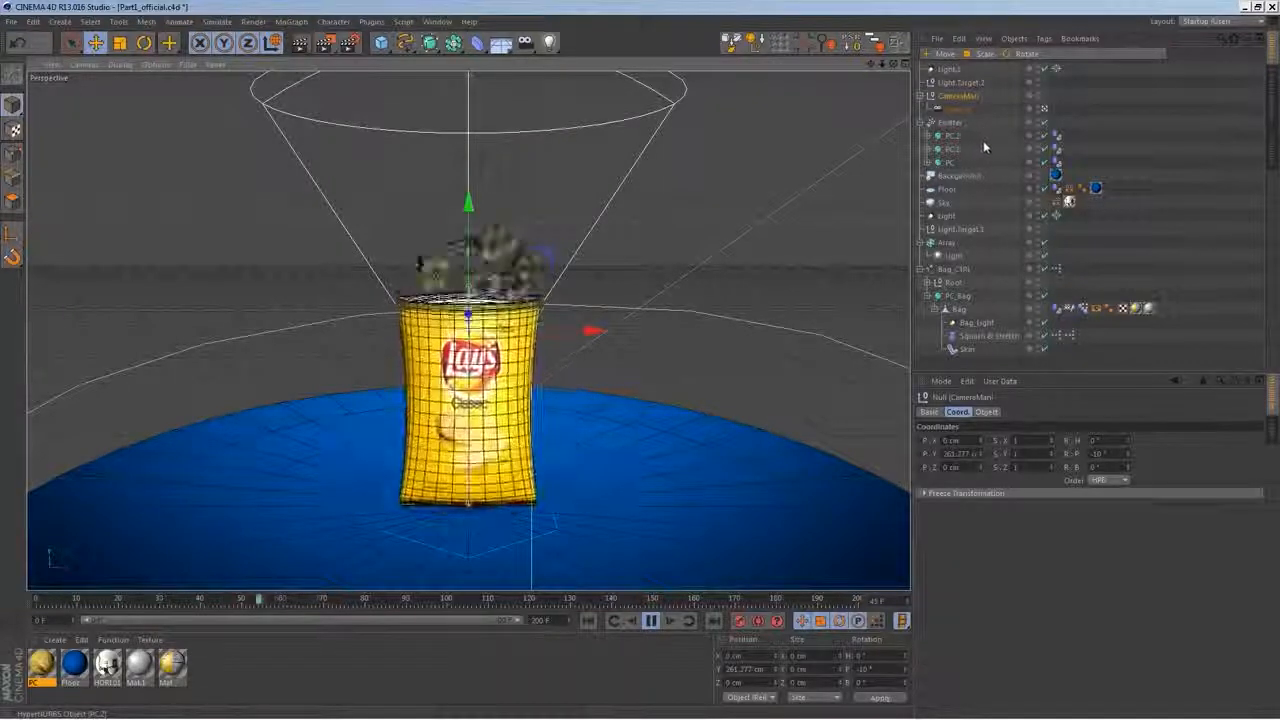
click(958, 109)
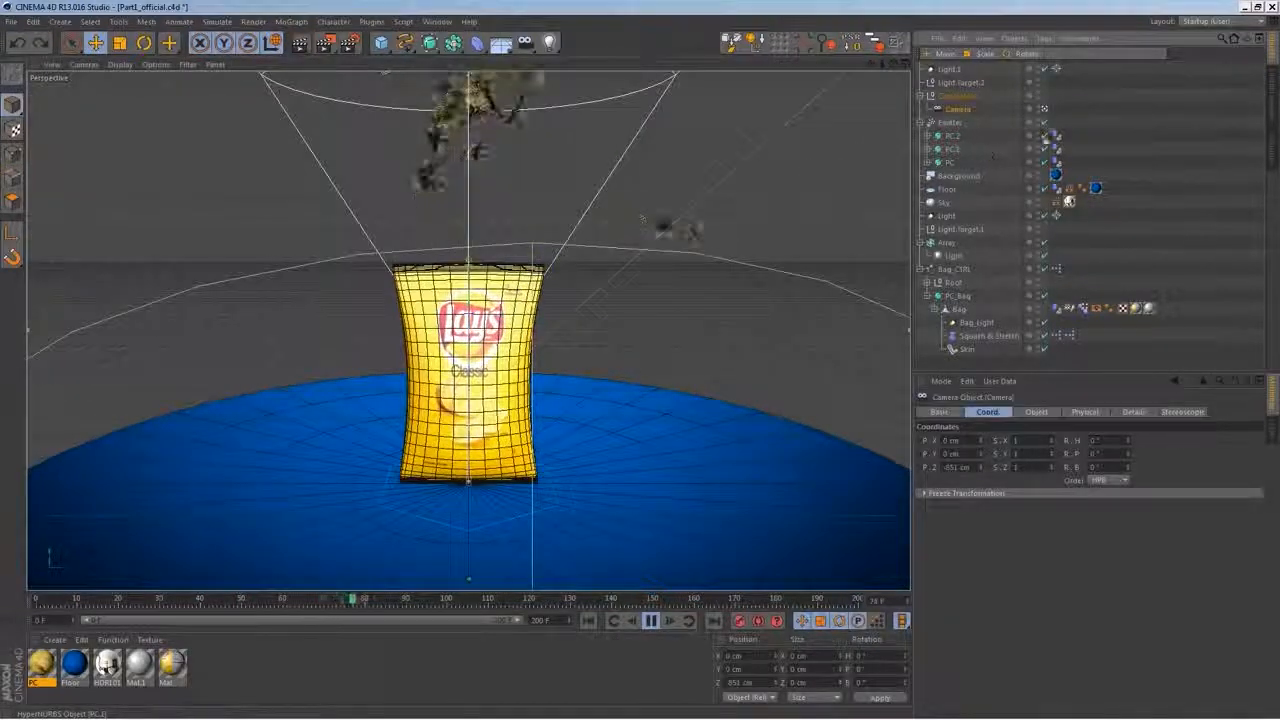
Move the Camera closer to the chip bag, to a Z position of -657 cm
click(1044, 109)
click(1044, 109)
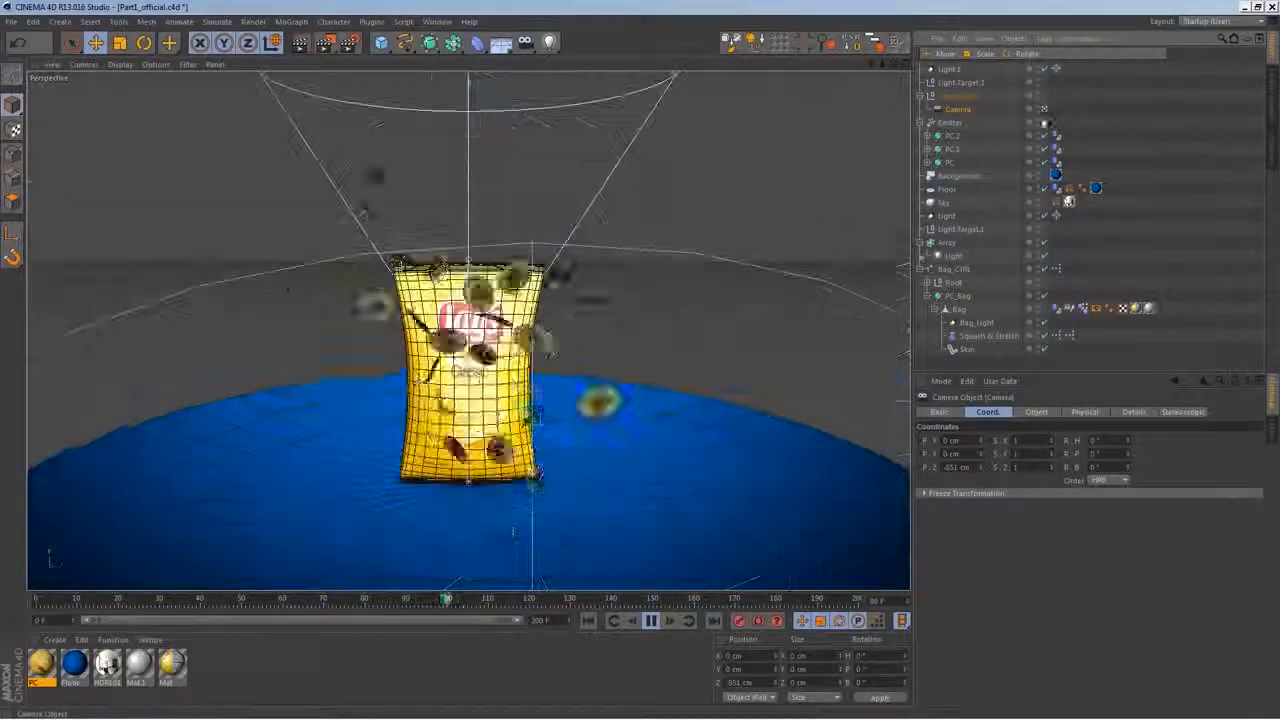
drag(981, 467, 999, 343)
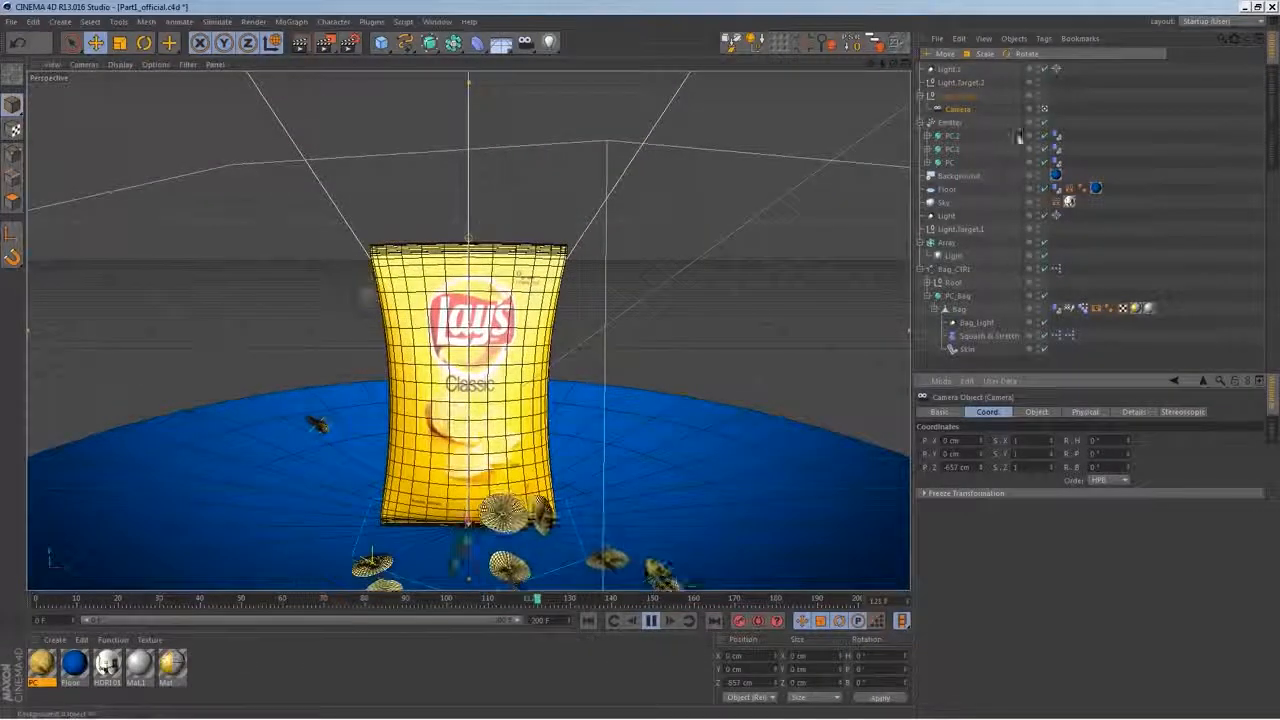
Set the CameraMan null's pitch rotation to 0° and lower it to a Y position of about 211 cm
click(955, 97)
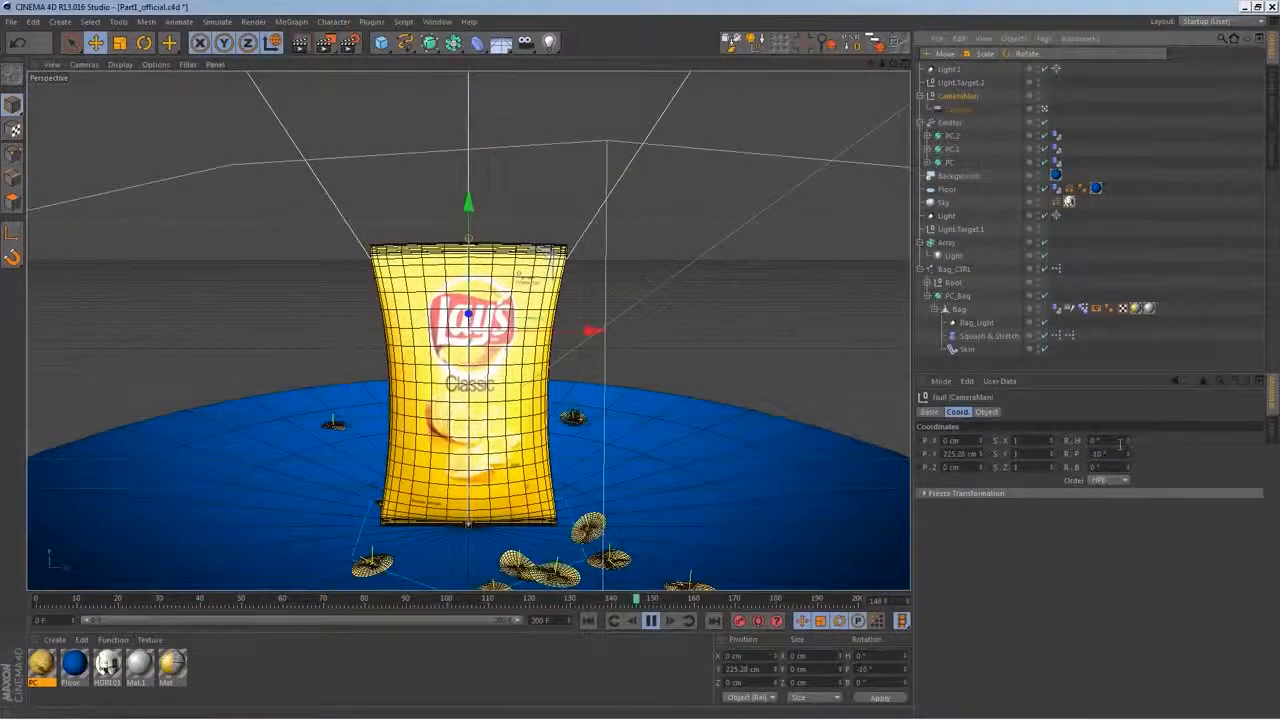
double_click(1107, 455)
text(0)
key(Return)
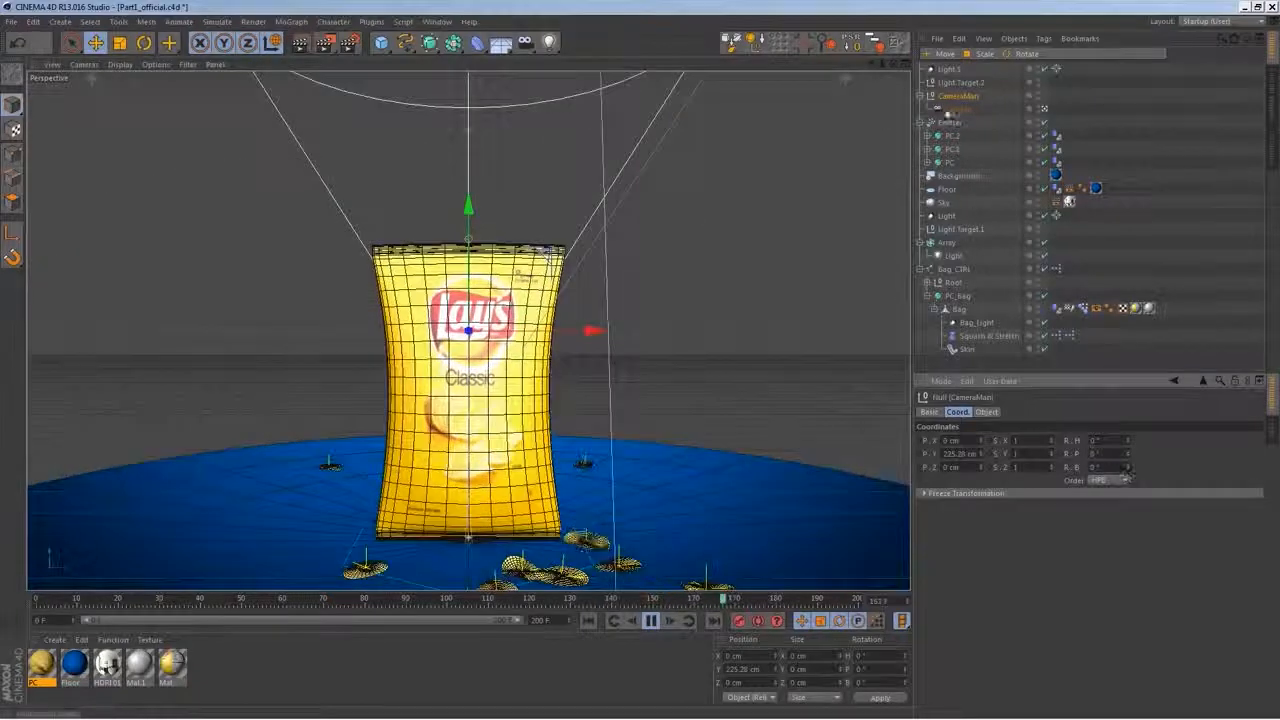
drag(475, 212, 479, 226)
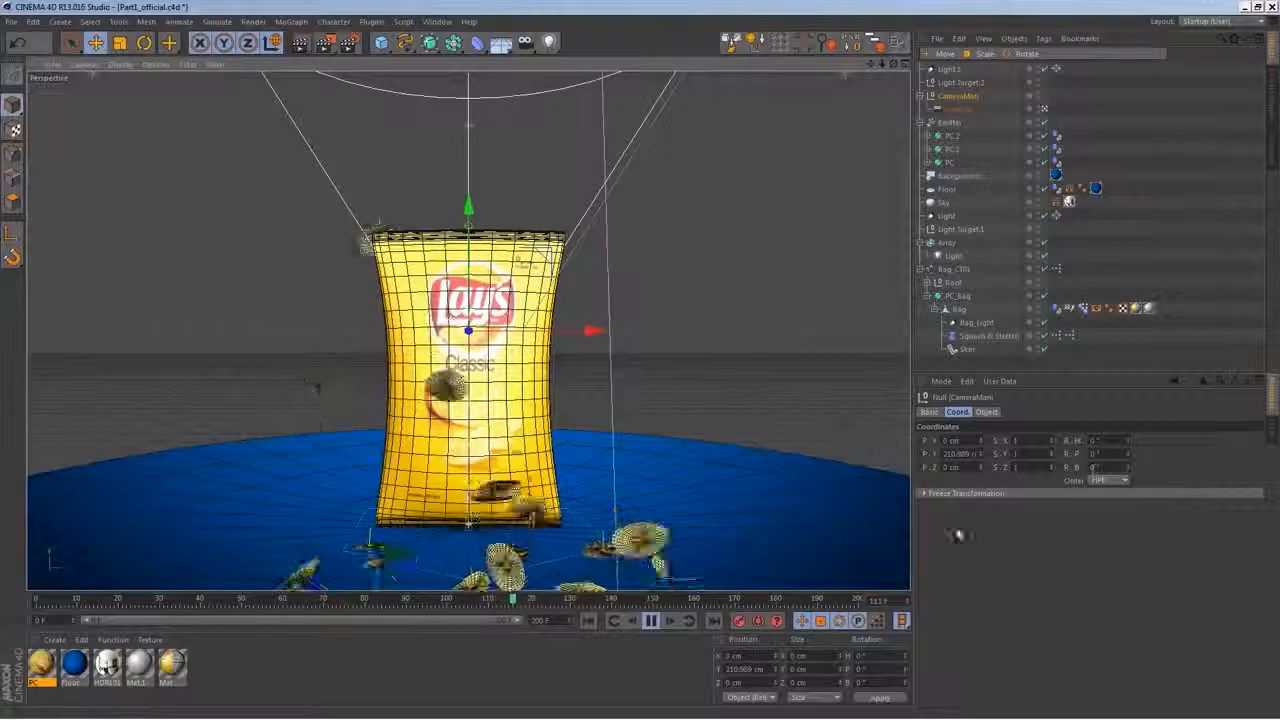
Stop playback, go to frame 145 and tilt the CameraMan null to a pitch of -17°
click(648, 622)
drag(322, 599, 630, 573)
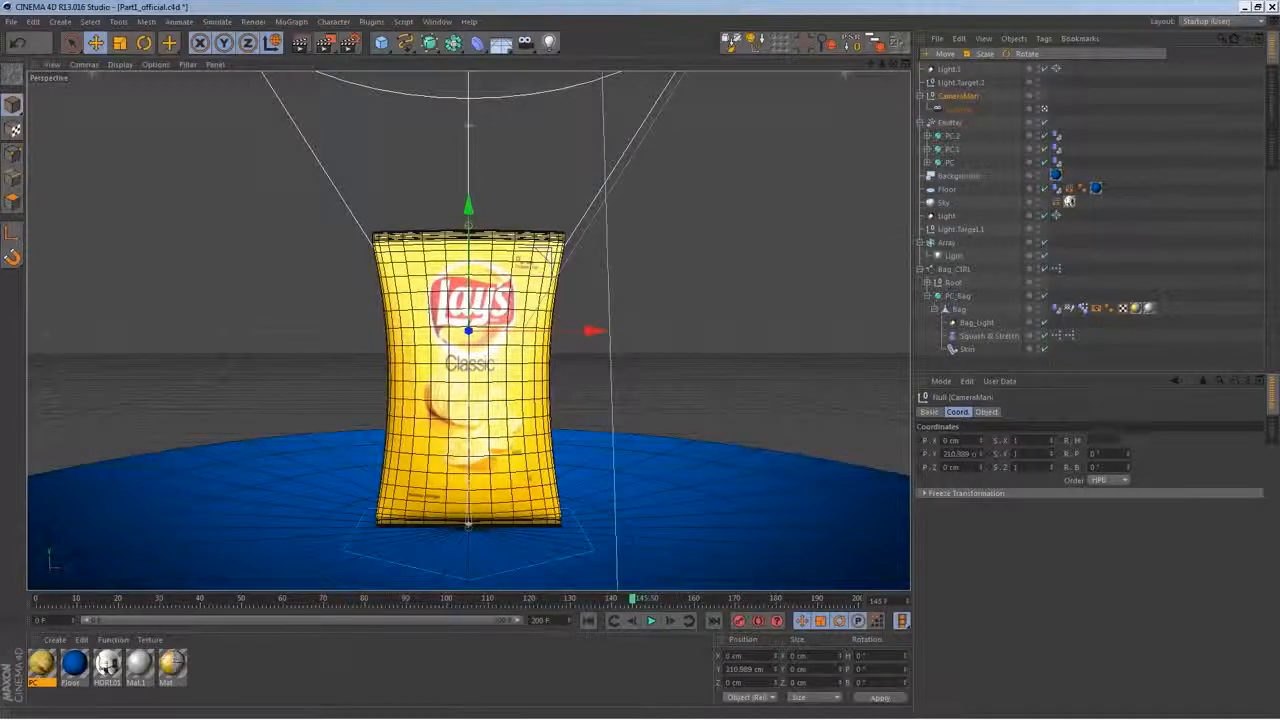
drag(1128, 455, 1108, 455)
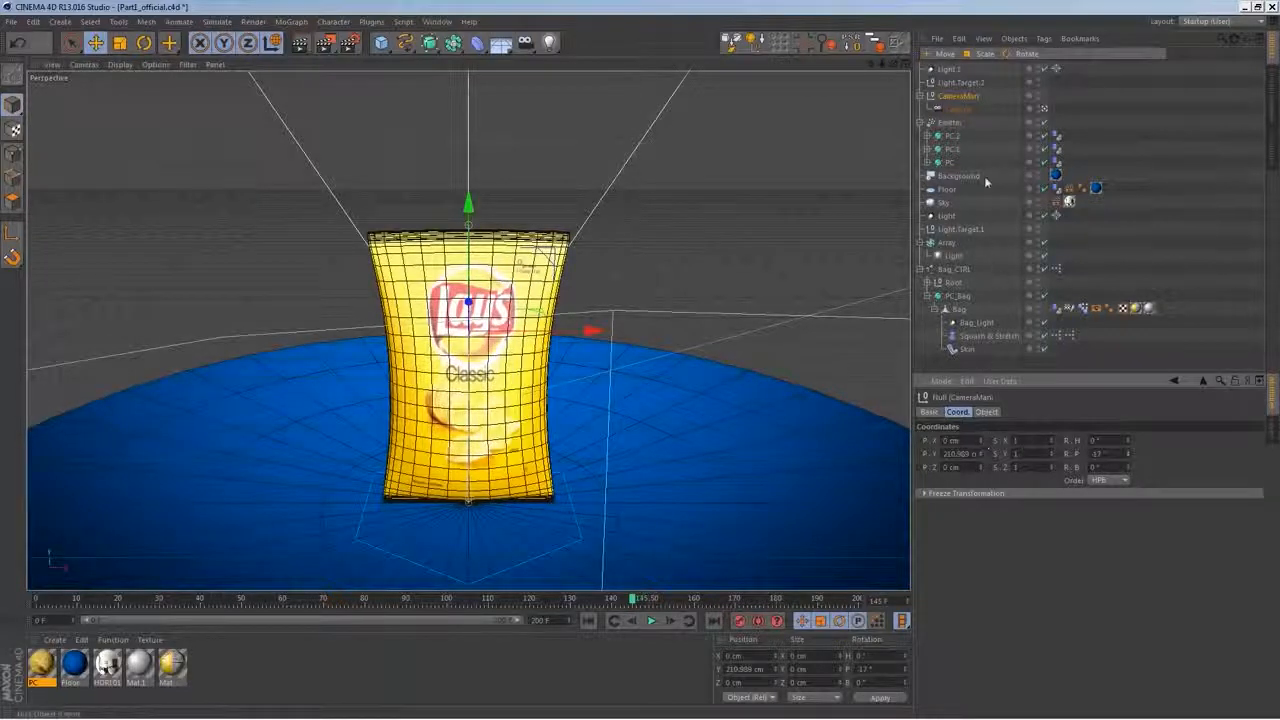
Move the Camera to a Z position of -651 cm and raise the CameraMan null to a Y position of about 219 cm
click(957, 108)
drag(982, 468, 983, 463)
click(958, 96)
drag(471, 202, 470, 207)
Play the burst to check the new framing and pause while the chips are falling around the bag
click(614, 621)
click(651, 621)
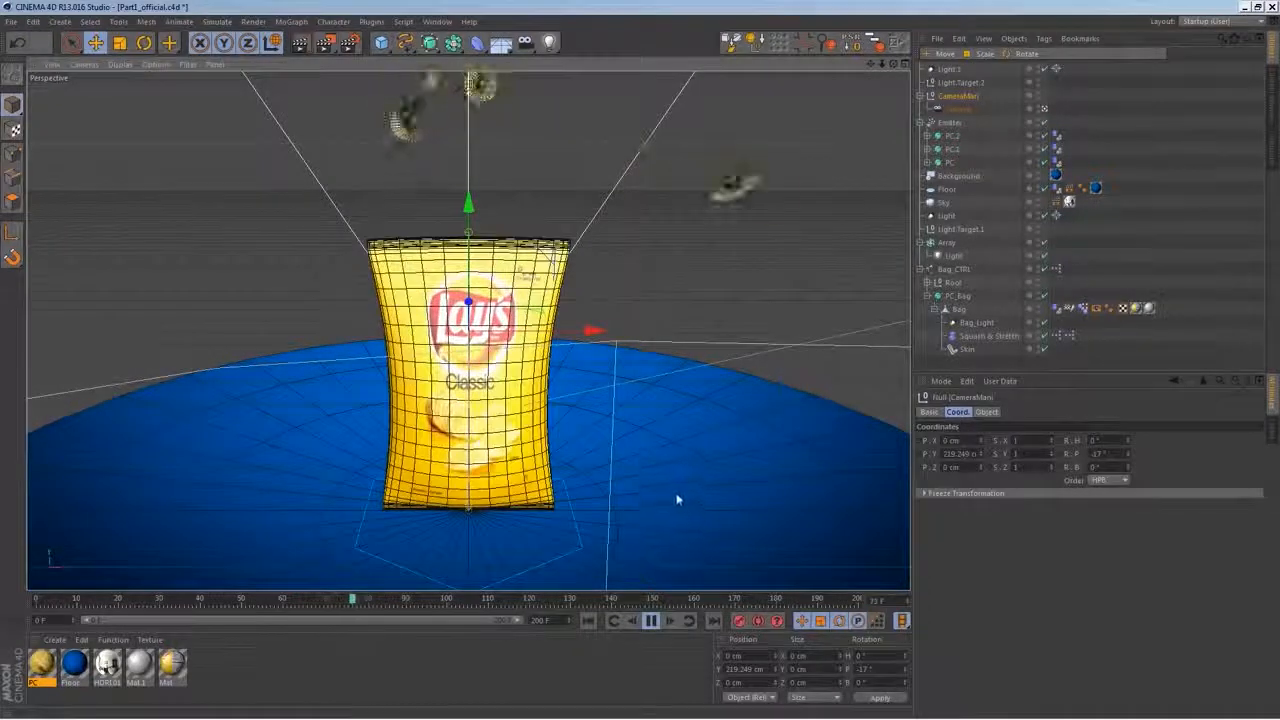
click(651, 622)
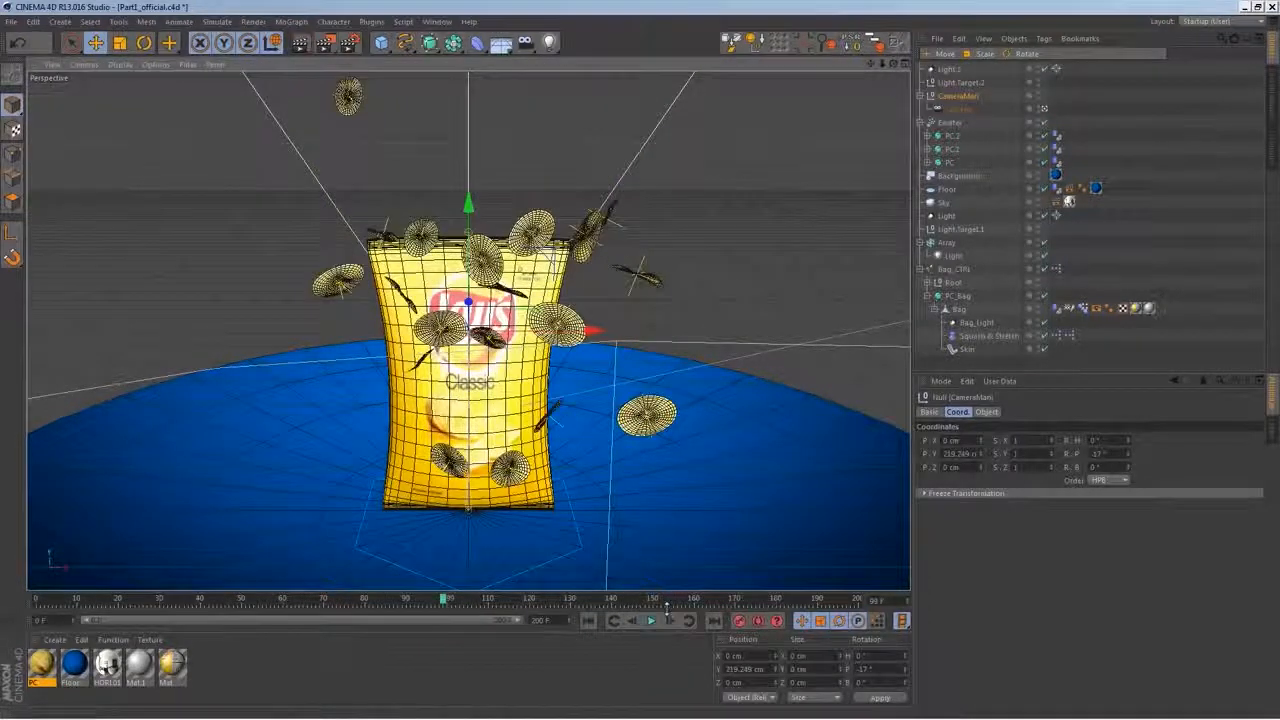
Review the Emitter's particle settings, rebake the dynamics simulation and replay it from the first frame
click(948, 122)
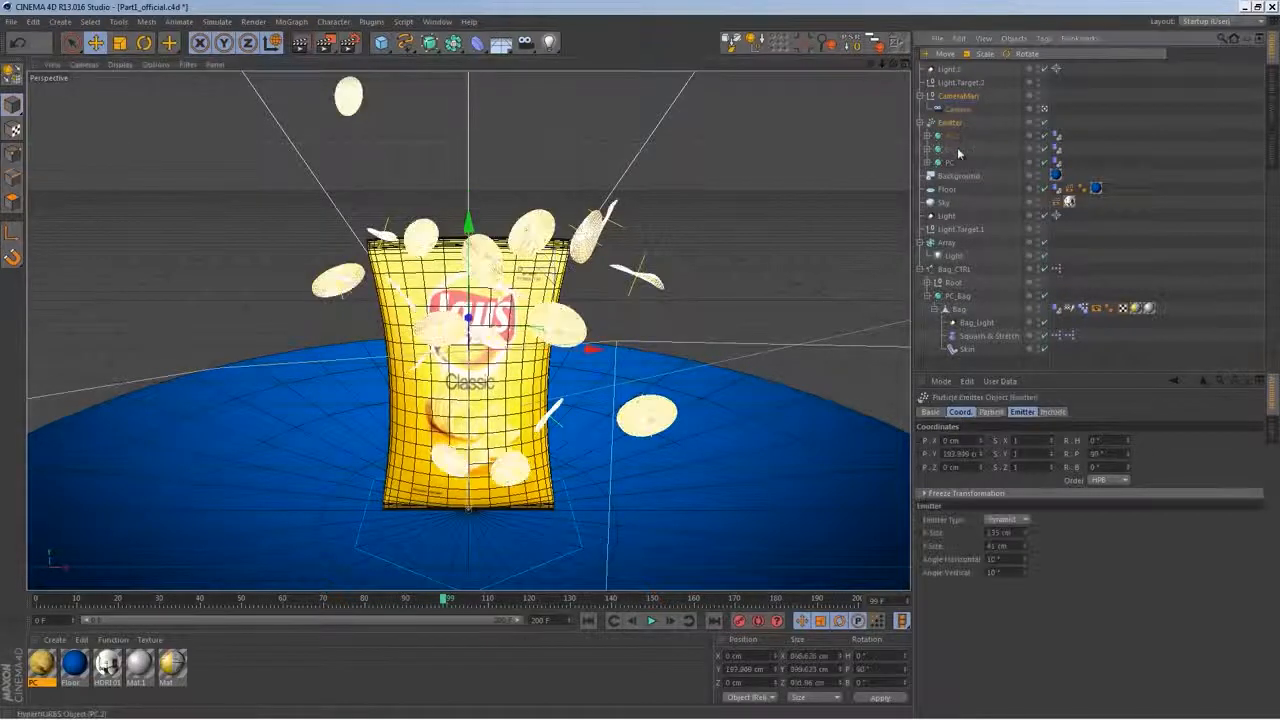
click(997, 412)
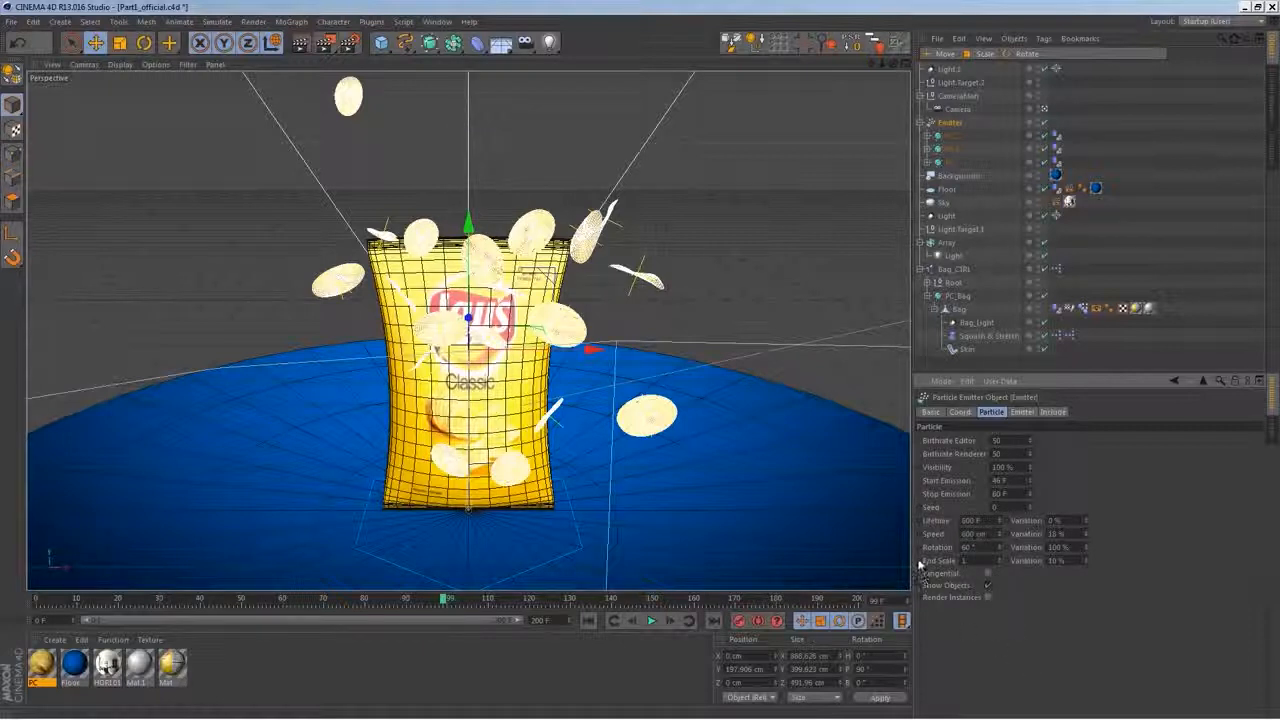
key(ctrl+d)
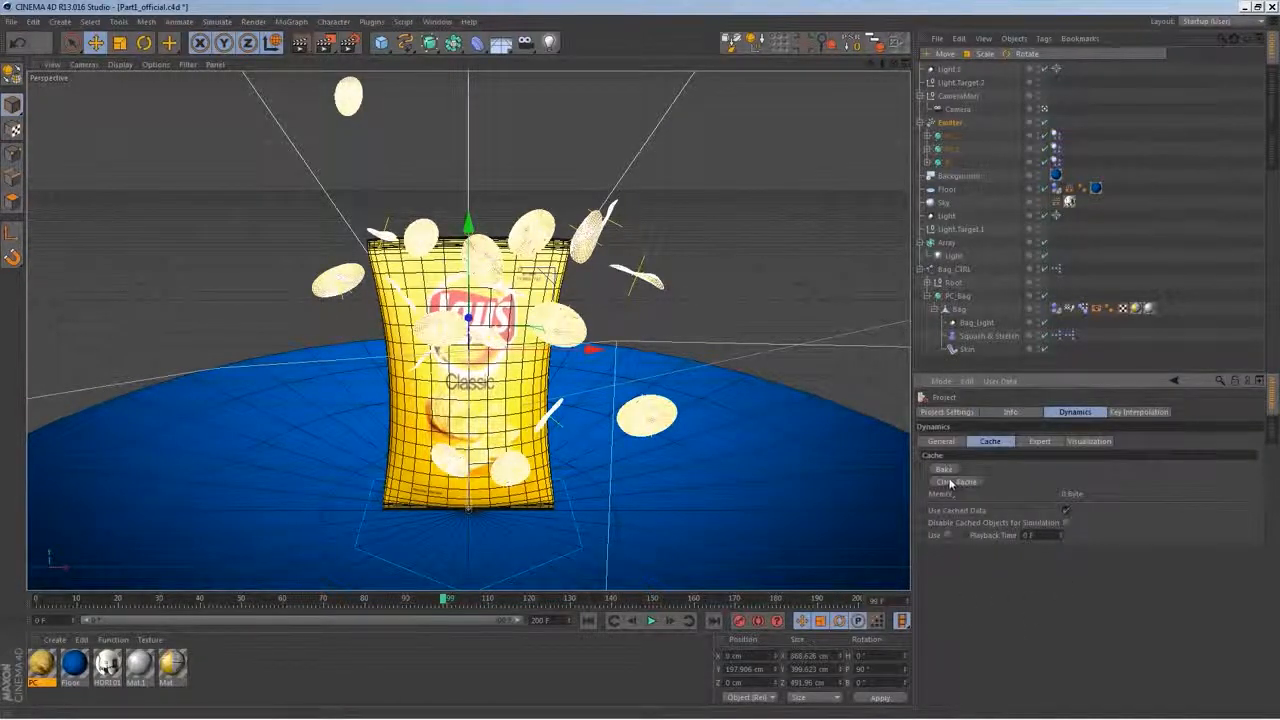
click(942, 471)
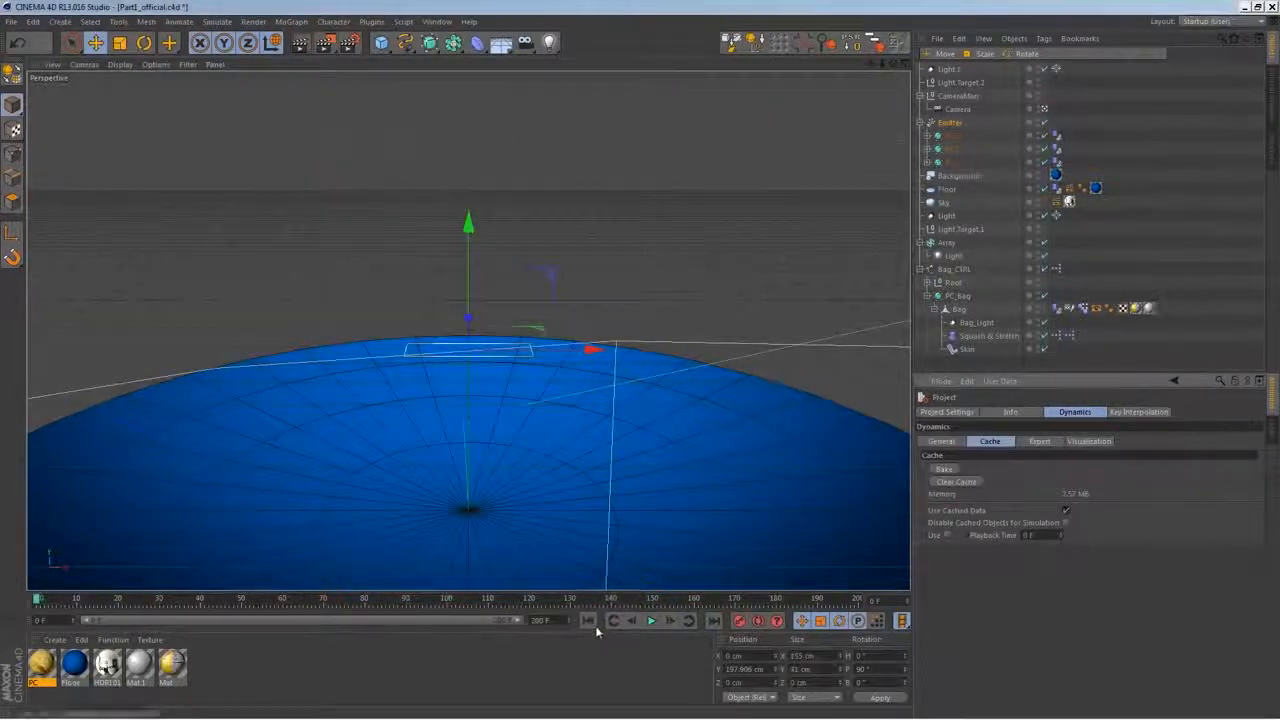
click(651, 621)
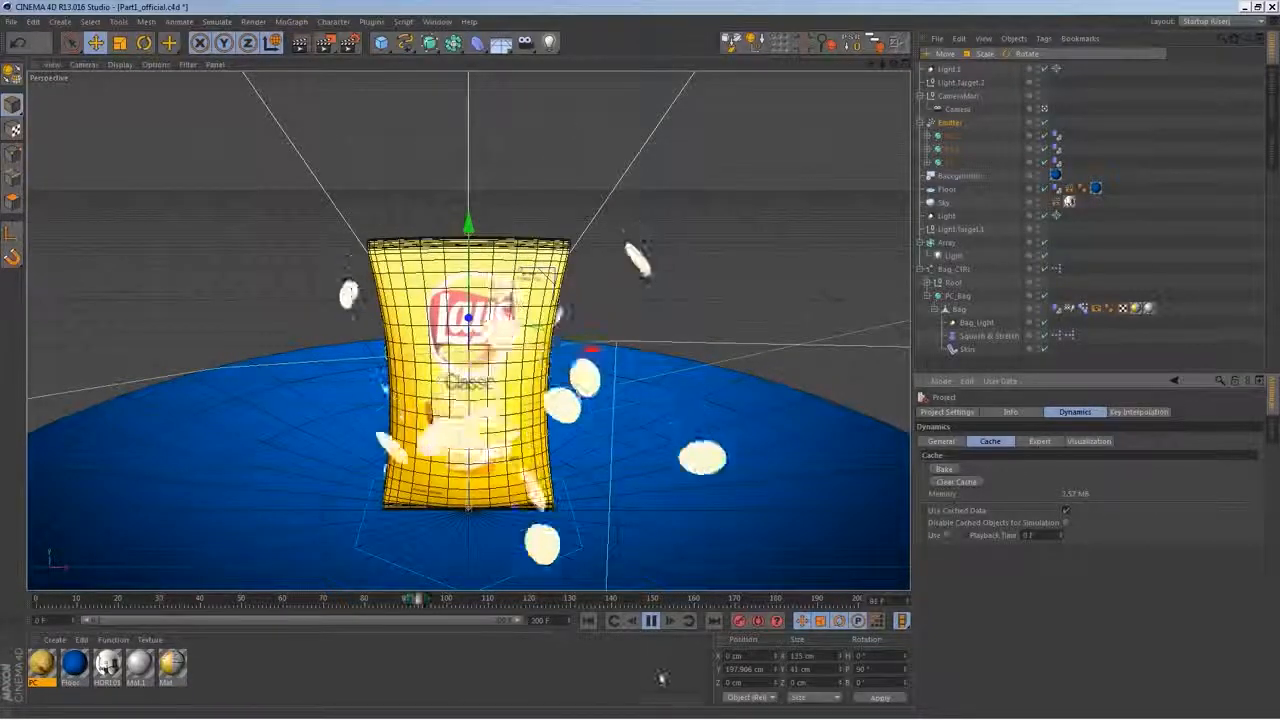
click(591, 620)
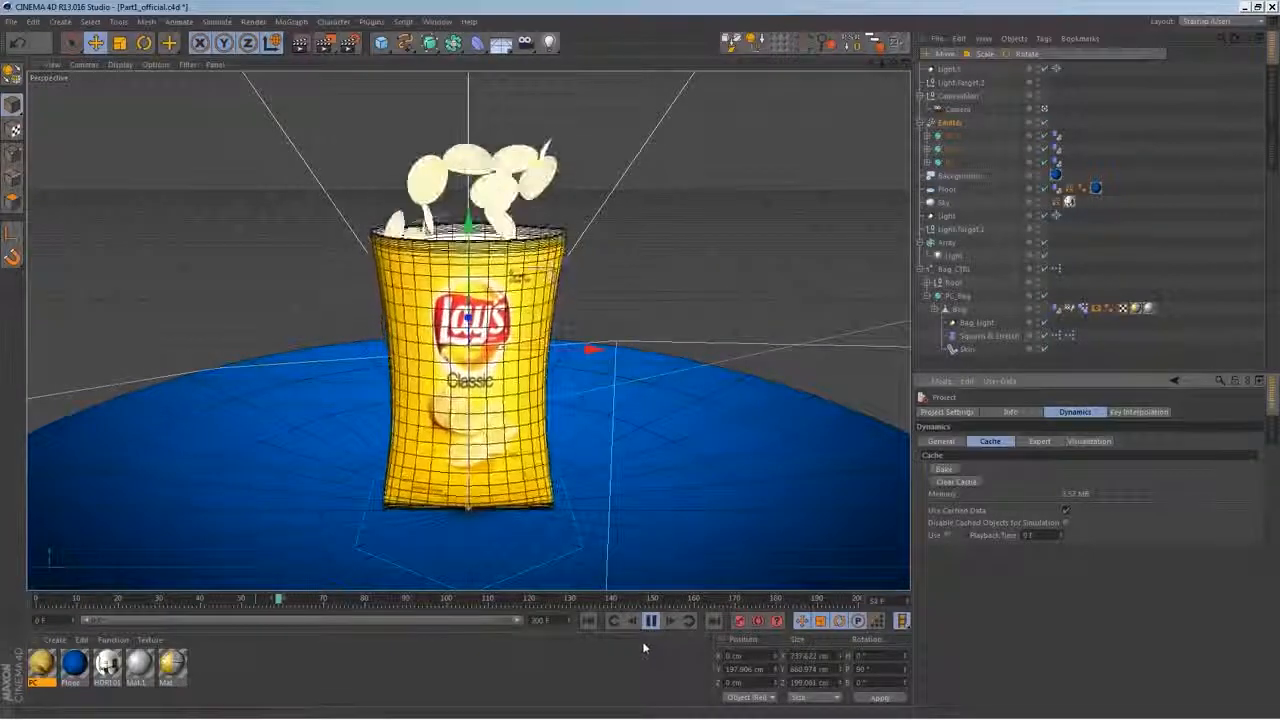
At frame 47, lower the Emitter to a Y position of about 156 cm and set its Start Emission to 45 F
click(650, 620)
drag(340, 600, 229, 596)
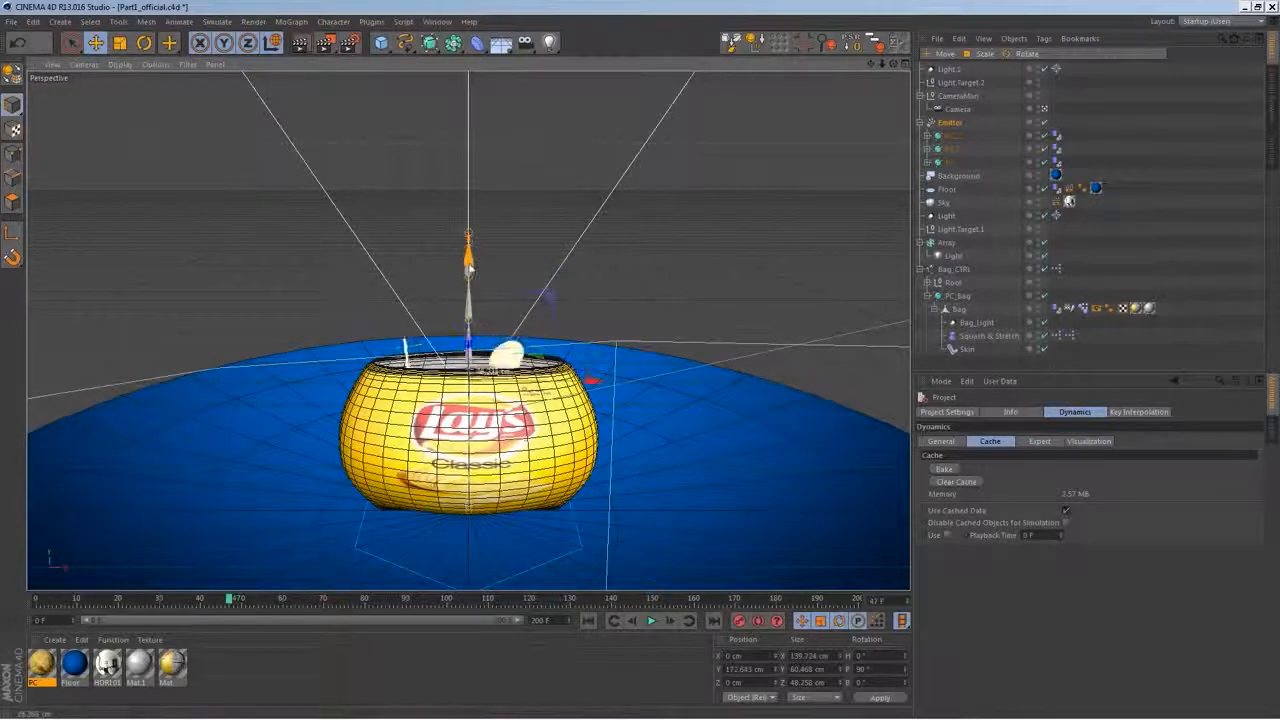
drag(470, 272, 473, 278)
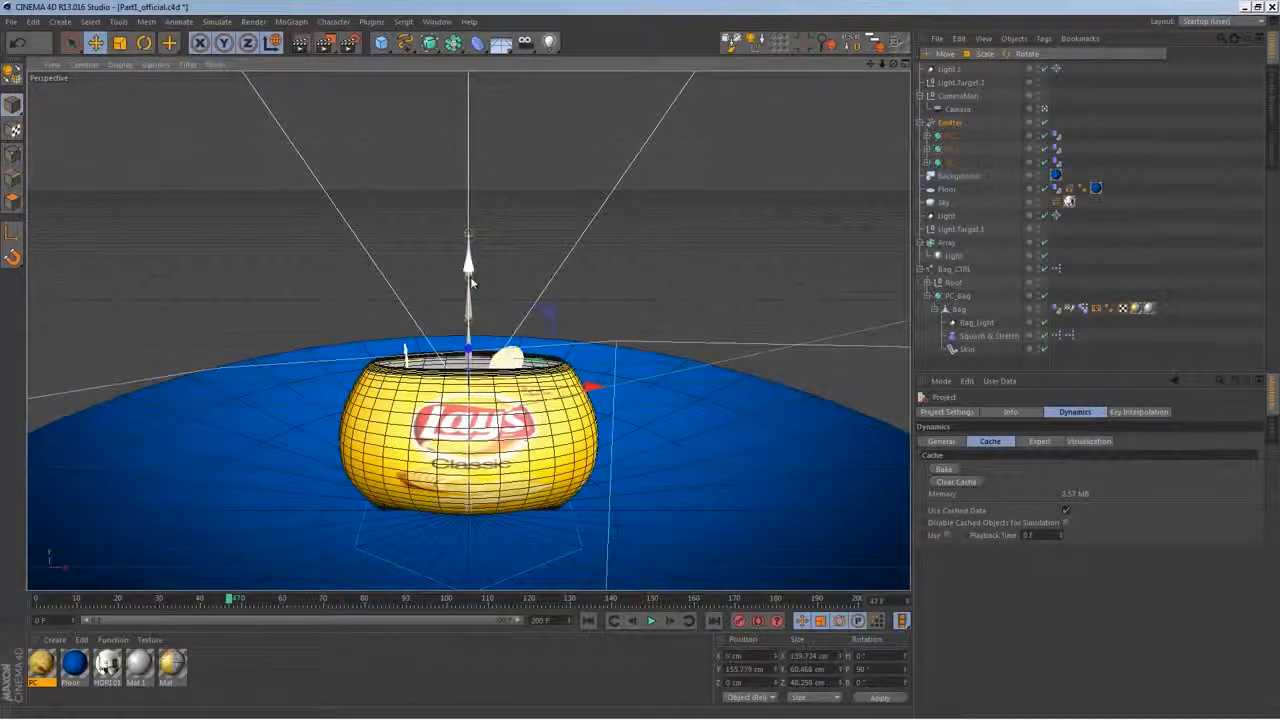
click(950, 122)
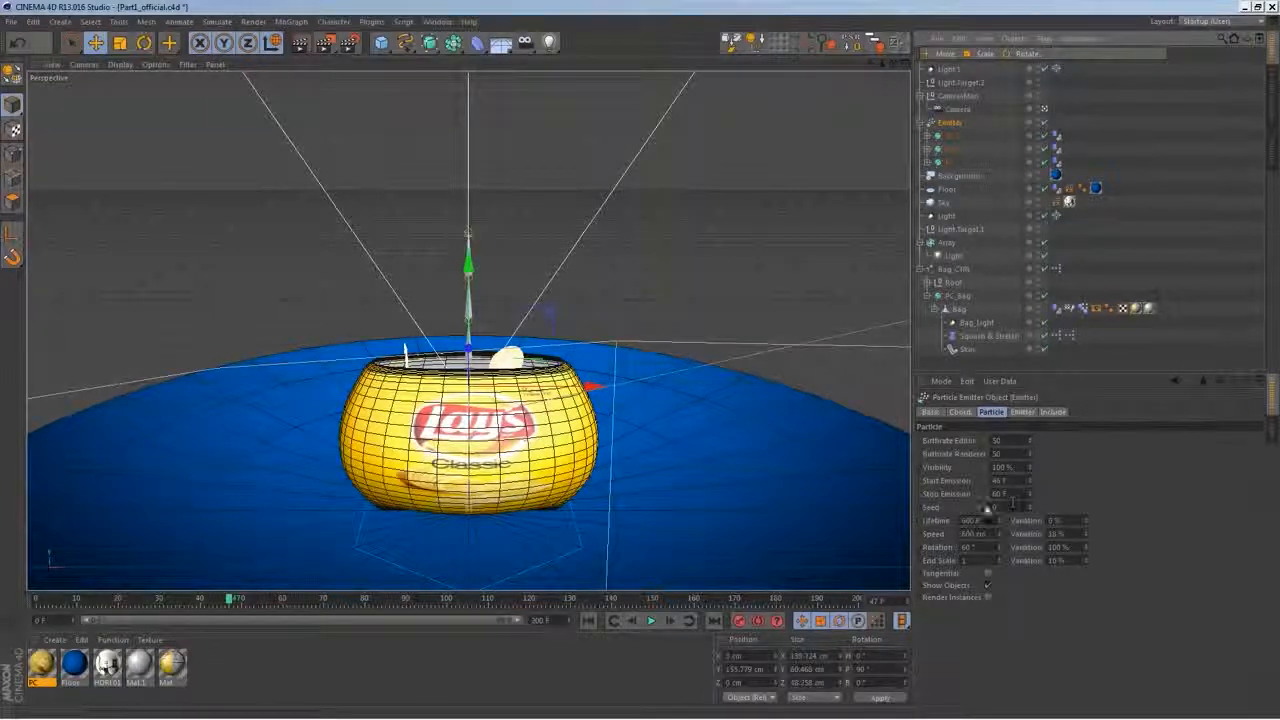
double_click(1000, 481)
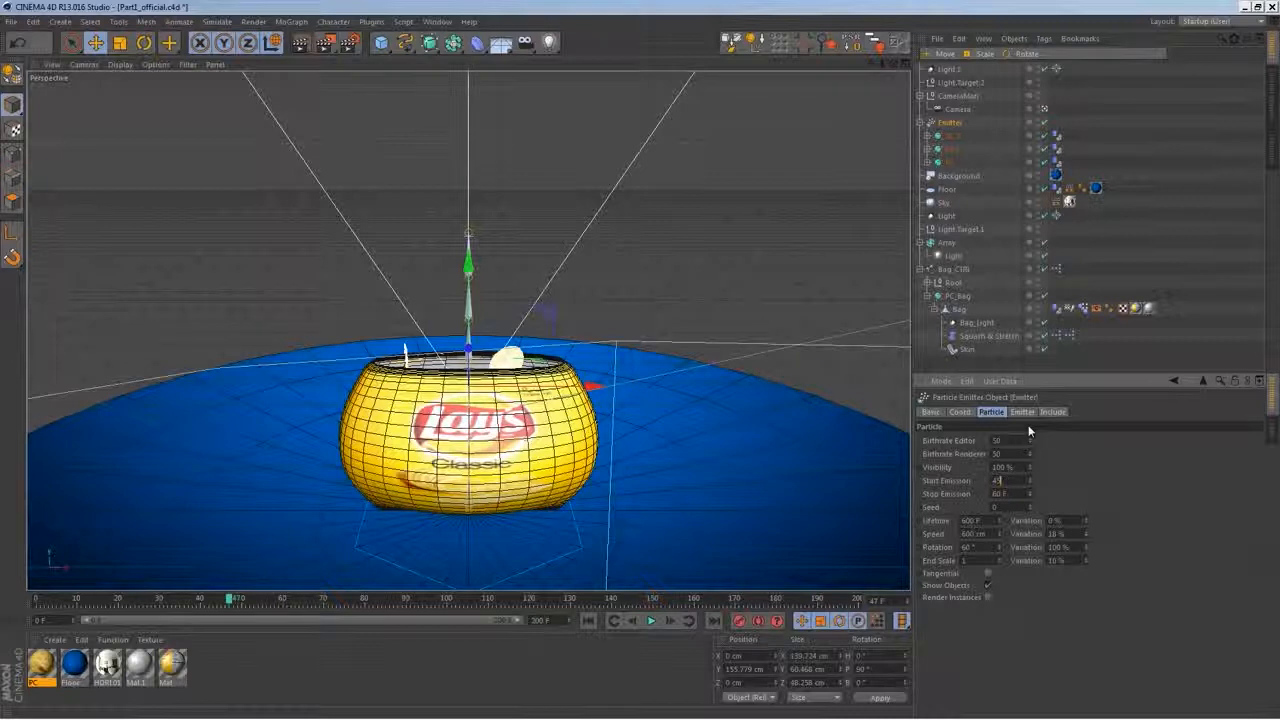
key(Return)
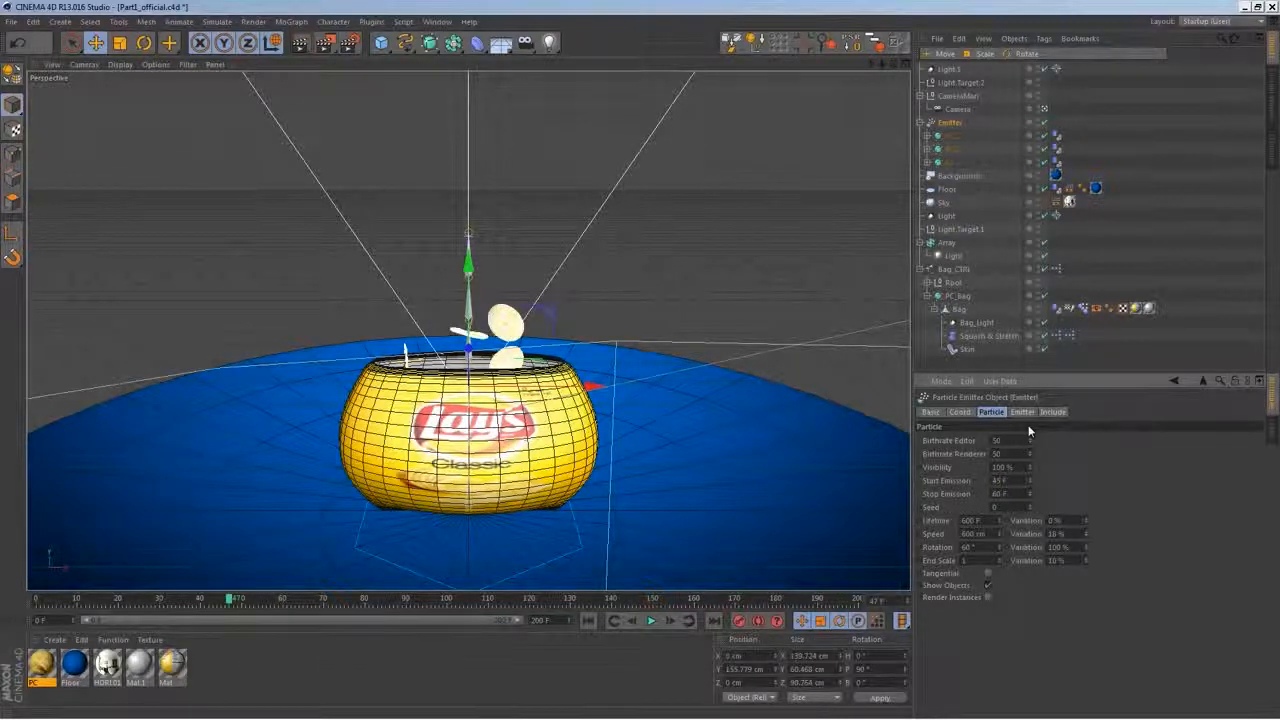
Return to the first frame, rebake the dynamics with the lowered Emitter and play the result
click(590, 620)
key(ctrl+d)
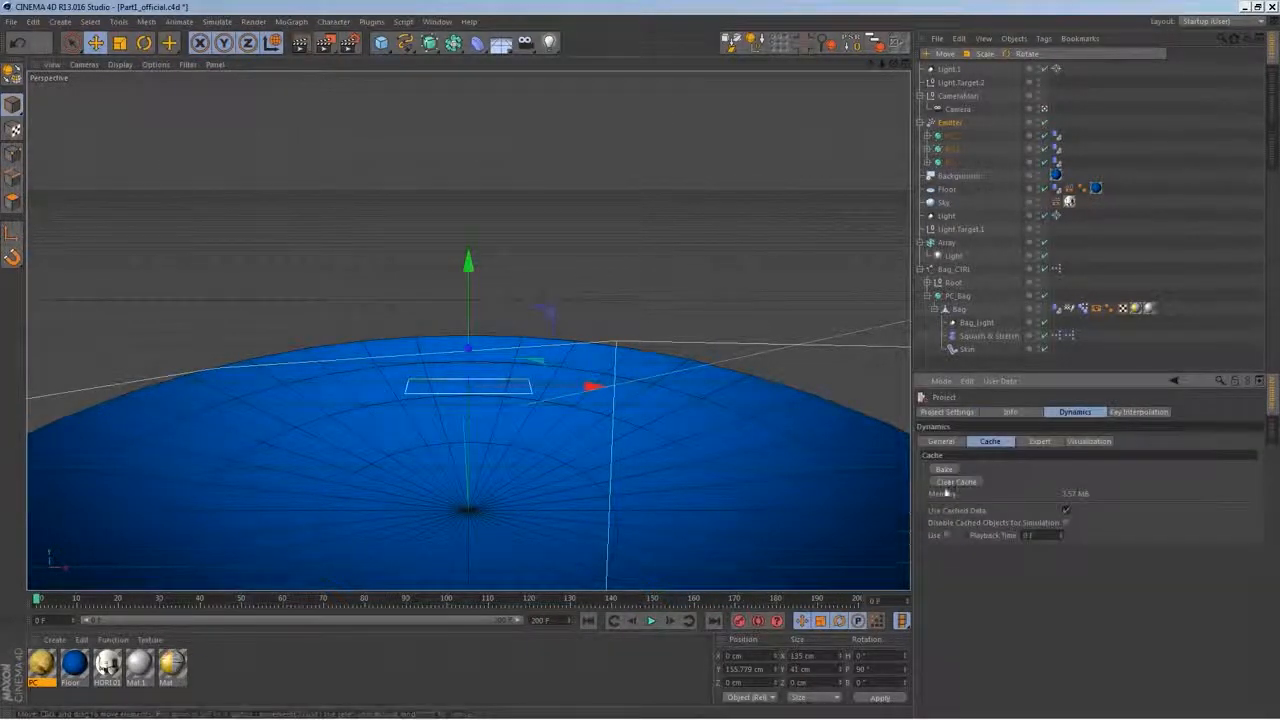
click(946, 470)
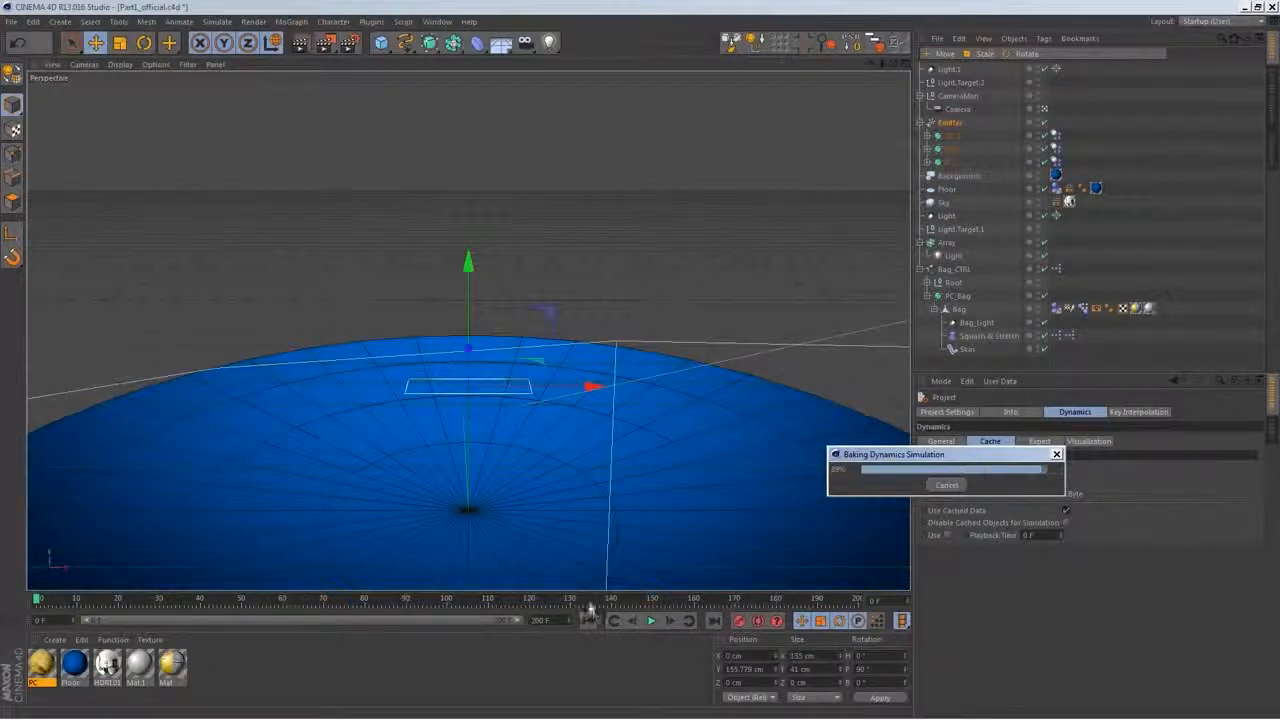
click(650, 621)
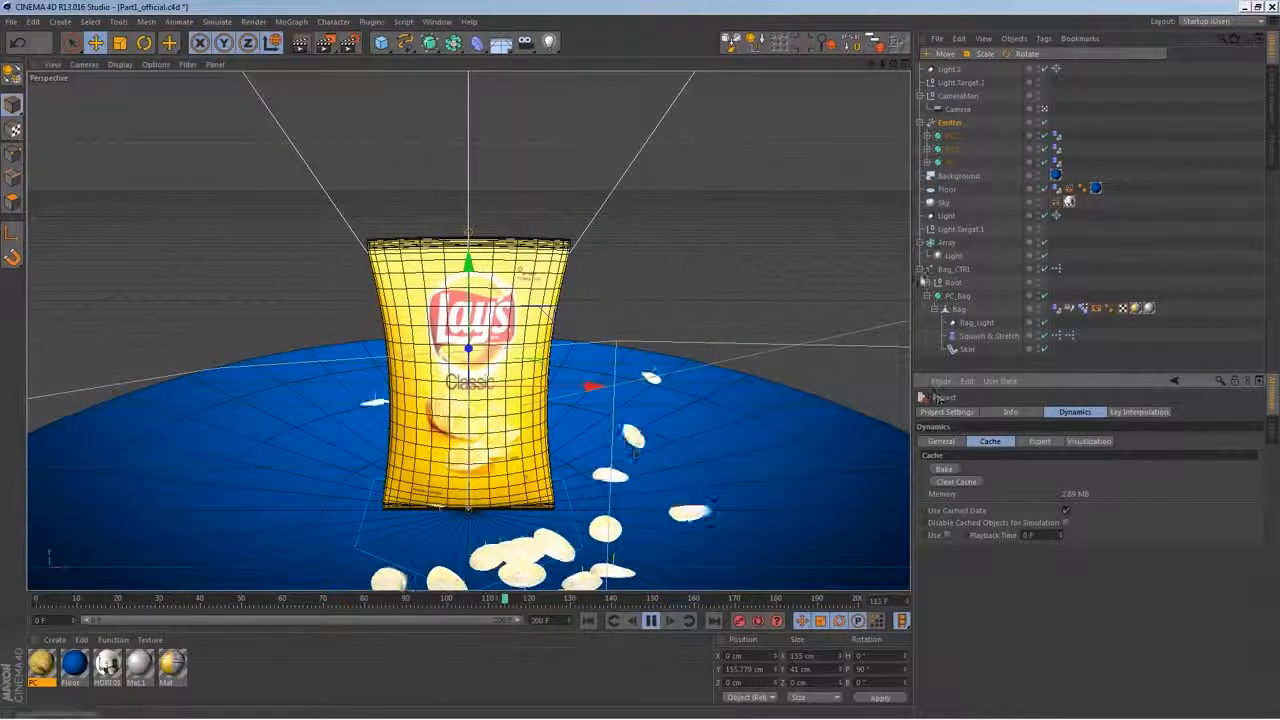
Set the Emitter's particle Speed to 800 cm
click(949, 123)
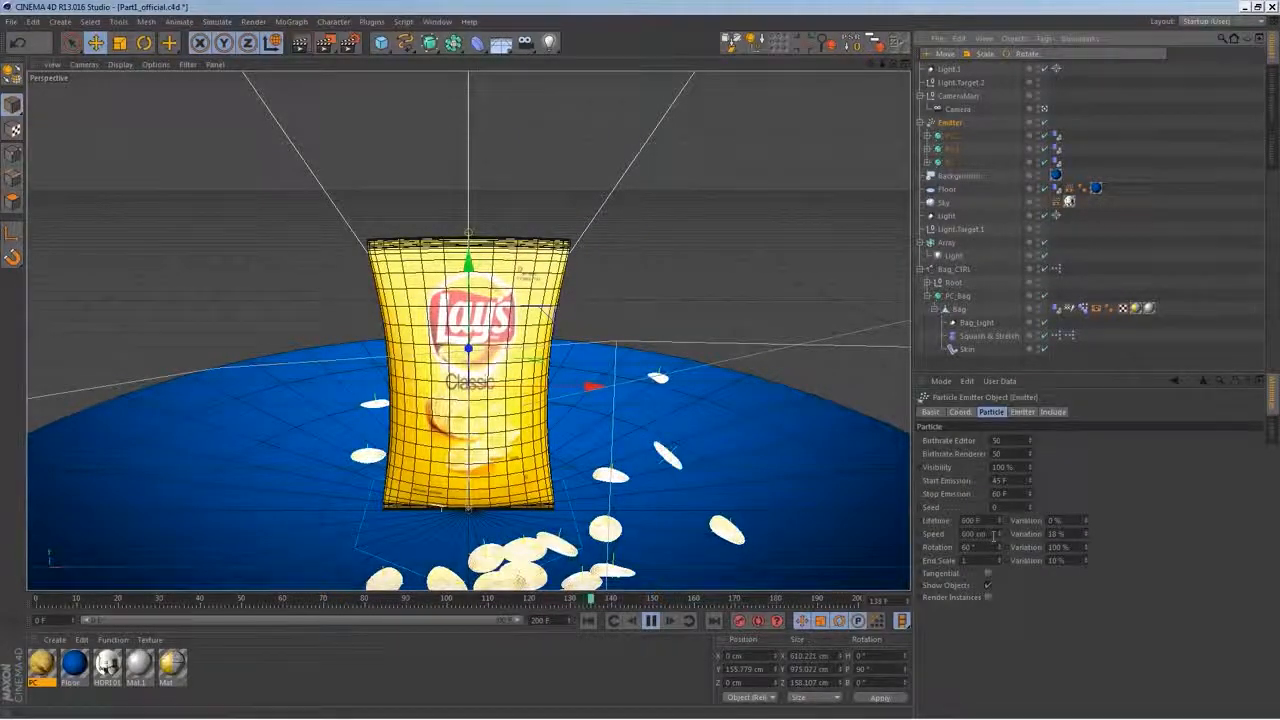
drag(986, 534, 911, 523)
text(000)
key(Return)
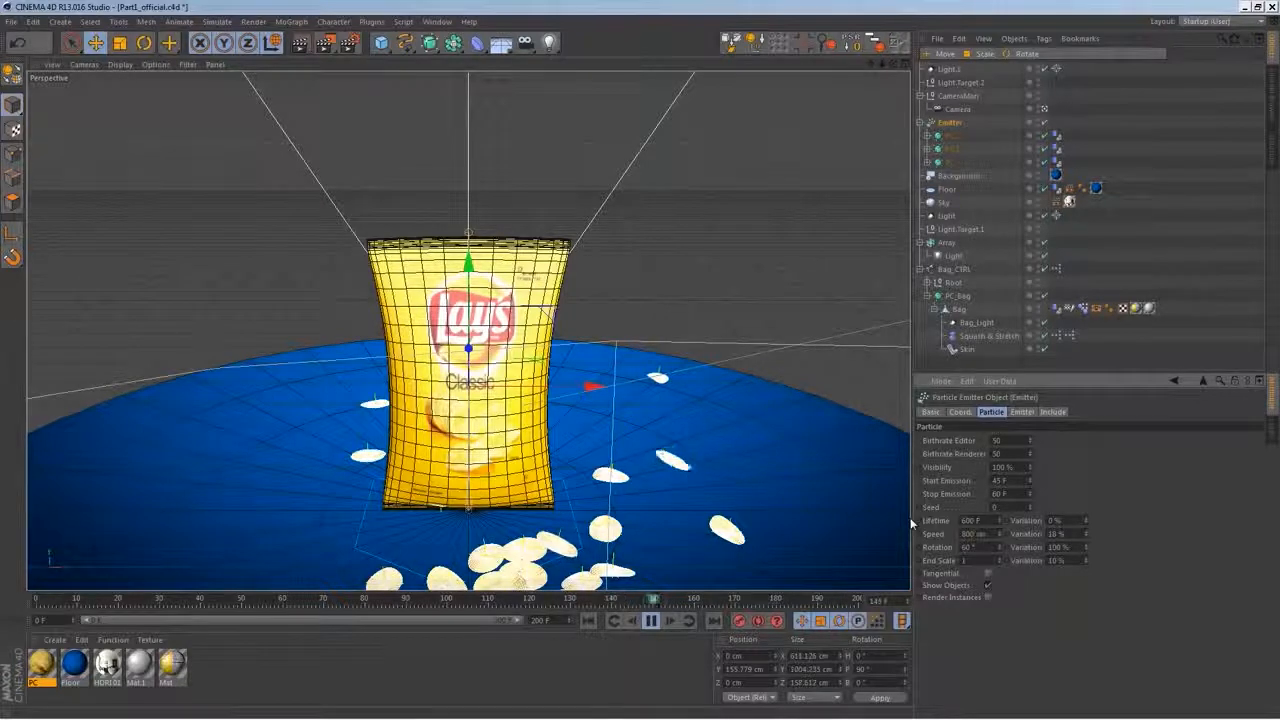
Clear the dynamics cache, rebake with the faster particles and play the burst up to about frame 90
click(589, 621)
key(ctrl+d)
click(957, 482)
click(946, 468)
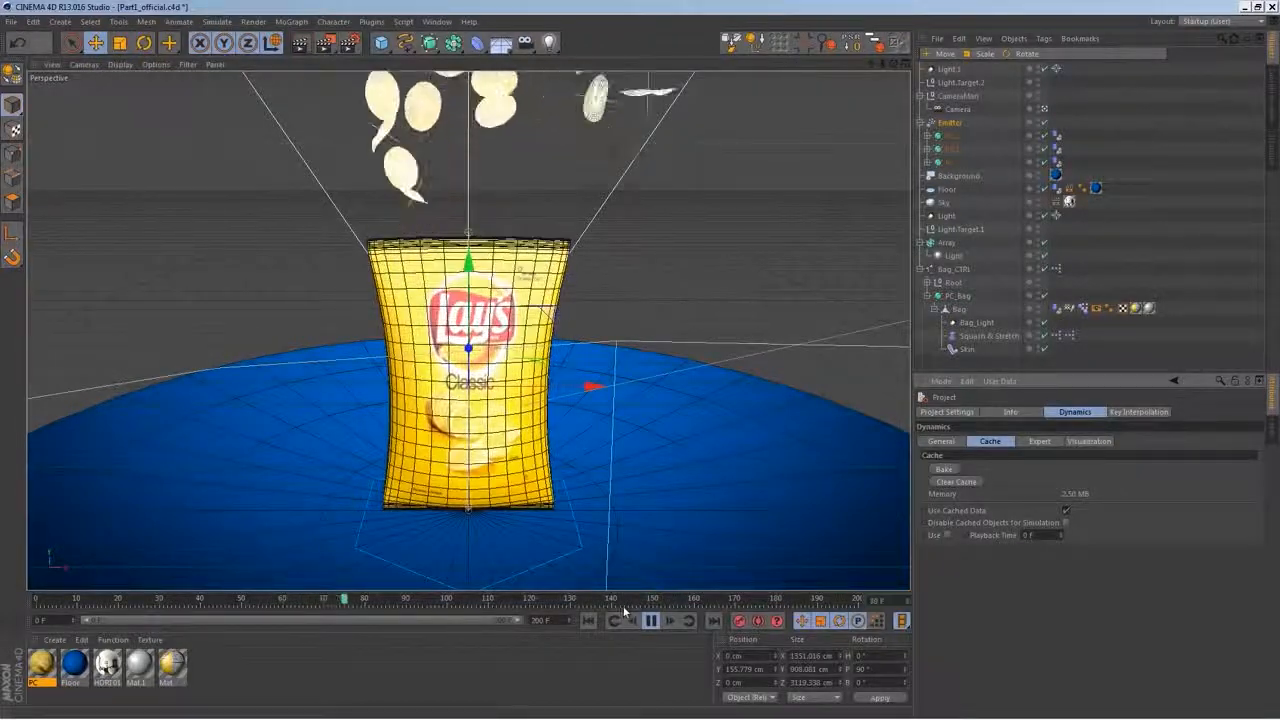
click(650, 620)
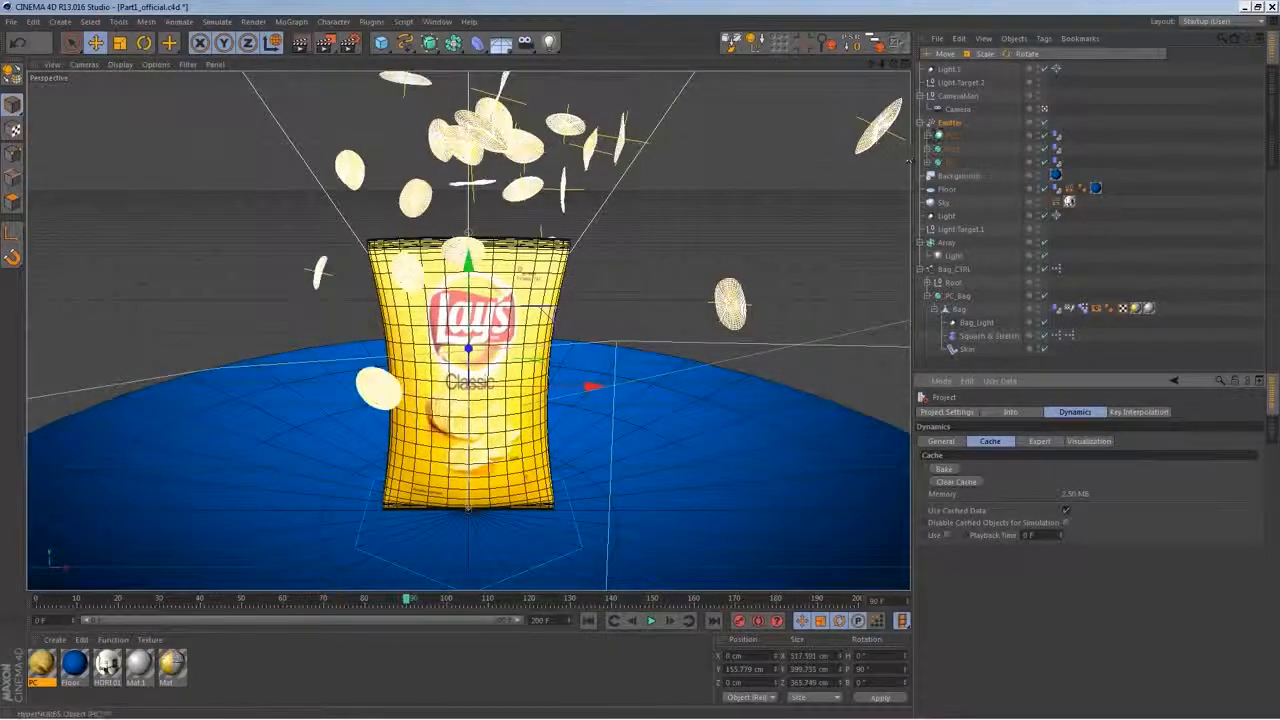
Set the Emitter's Start Emission to 47 F
click(950, 123)
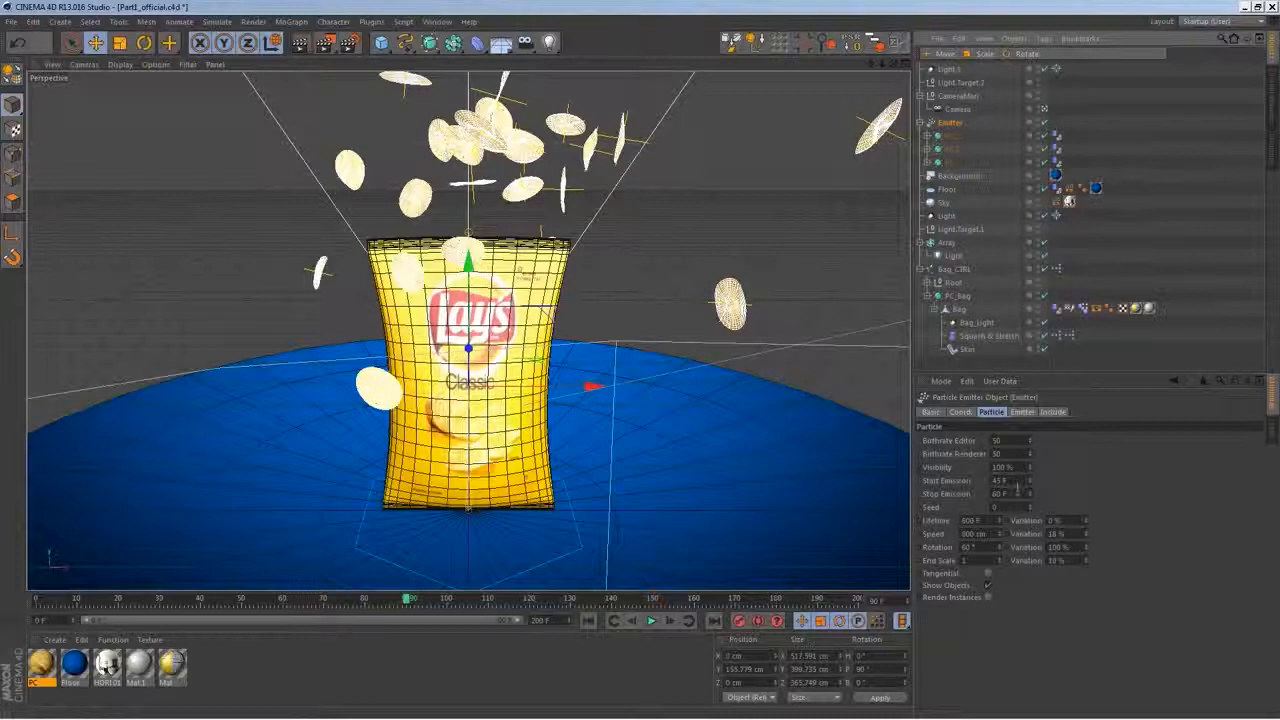
click(1012, 483)
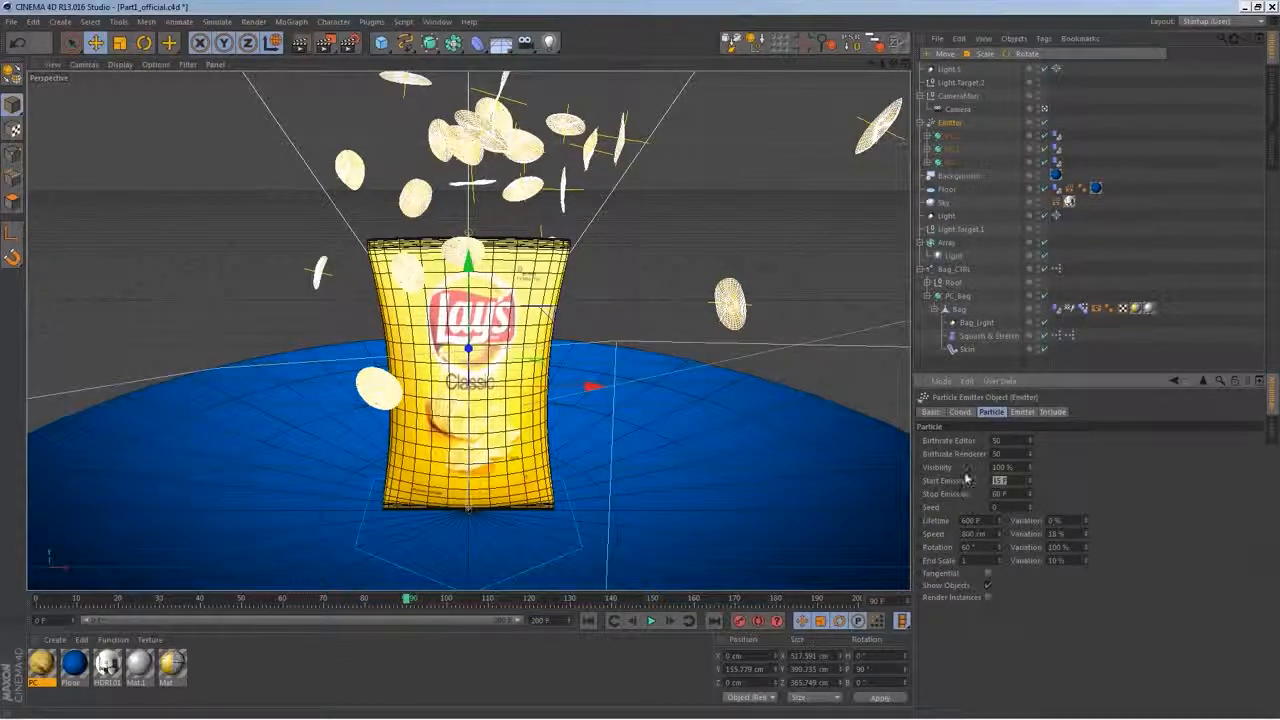
text(10)
key(Return)
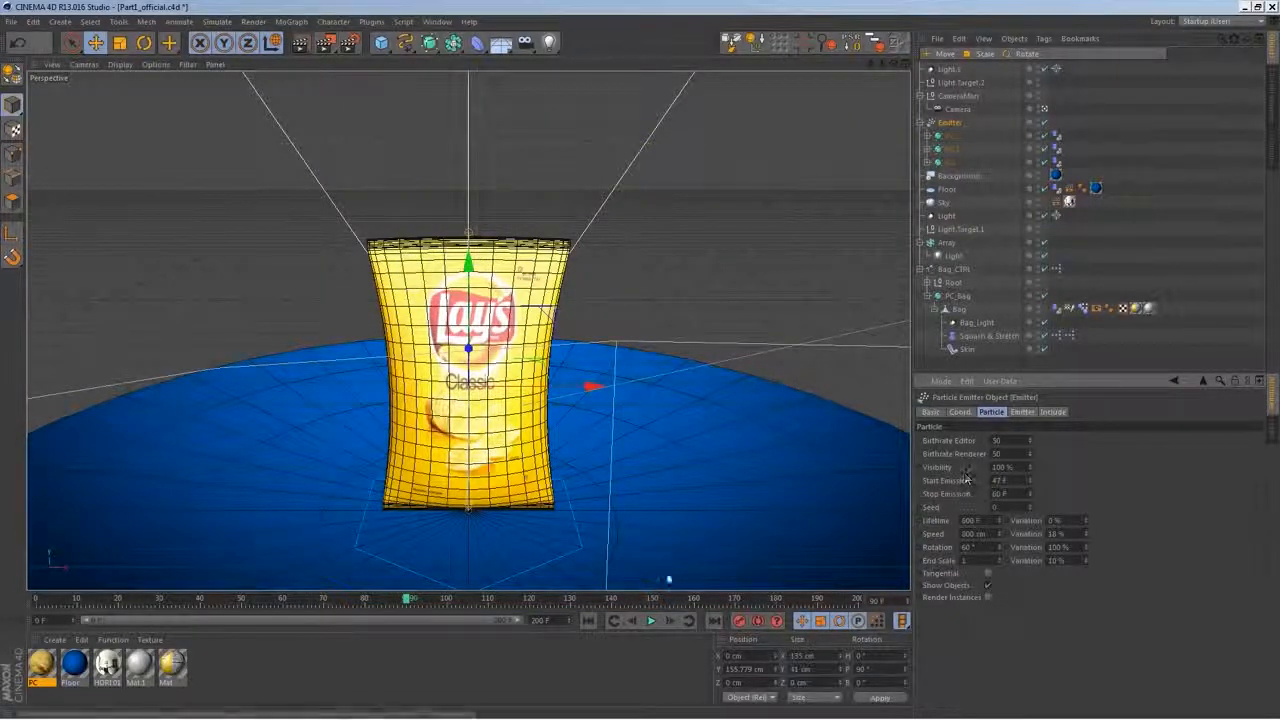
Rebake the dynamics simulation with the changed emission start and play it up to frame 135
key(ctrl+d)
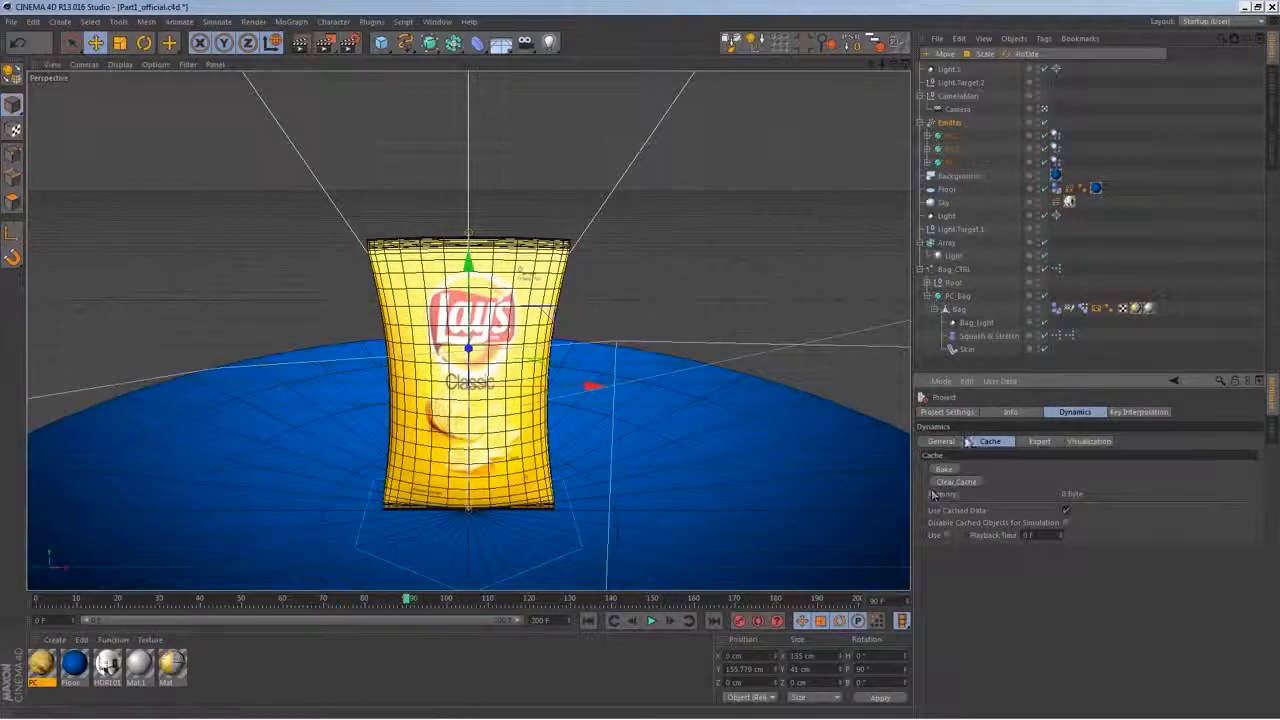
click(943, 469)
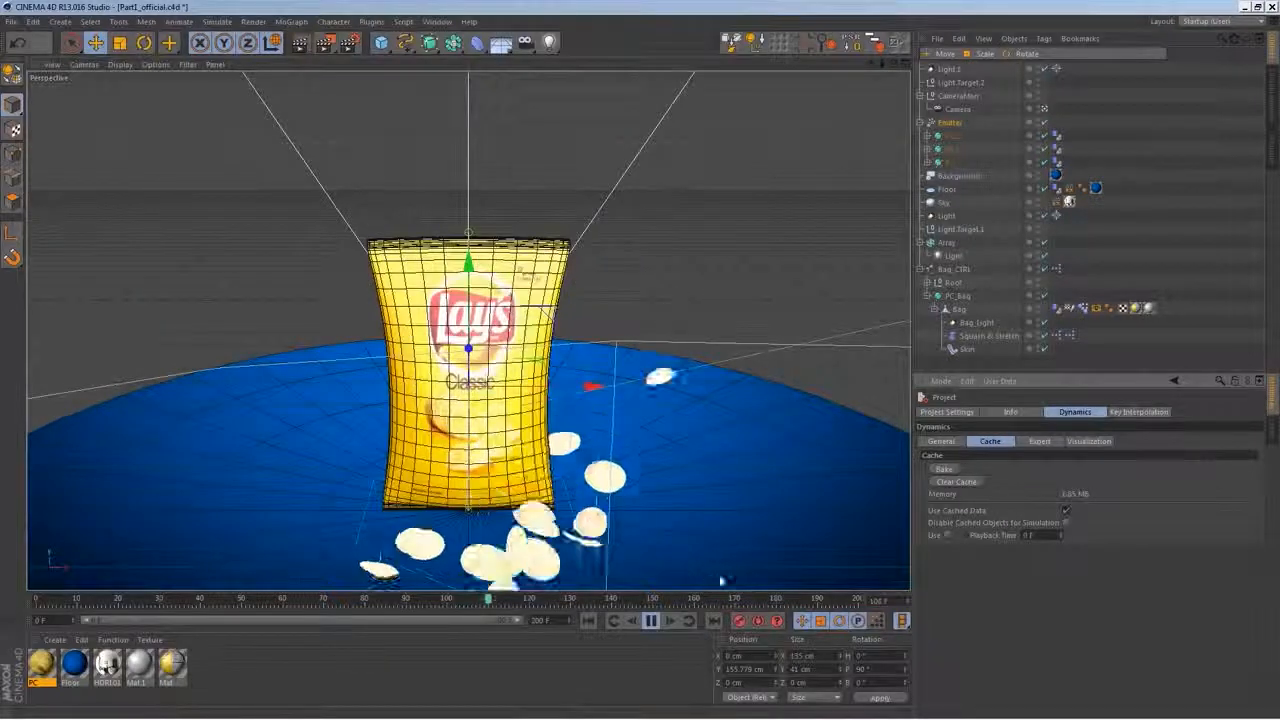
click(652, 621)
Move the Camera back from the bag to a Z position of -795 cm
click(956, 110)
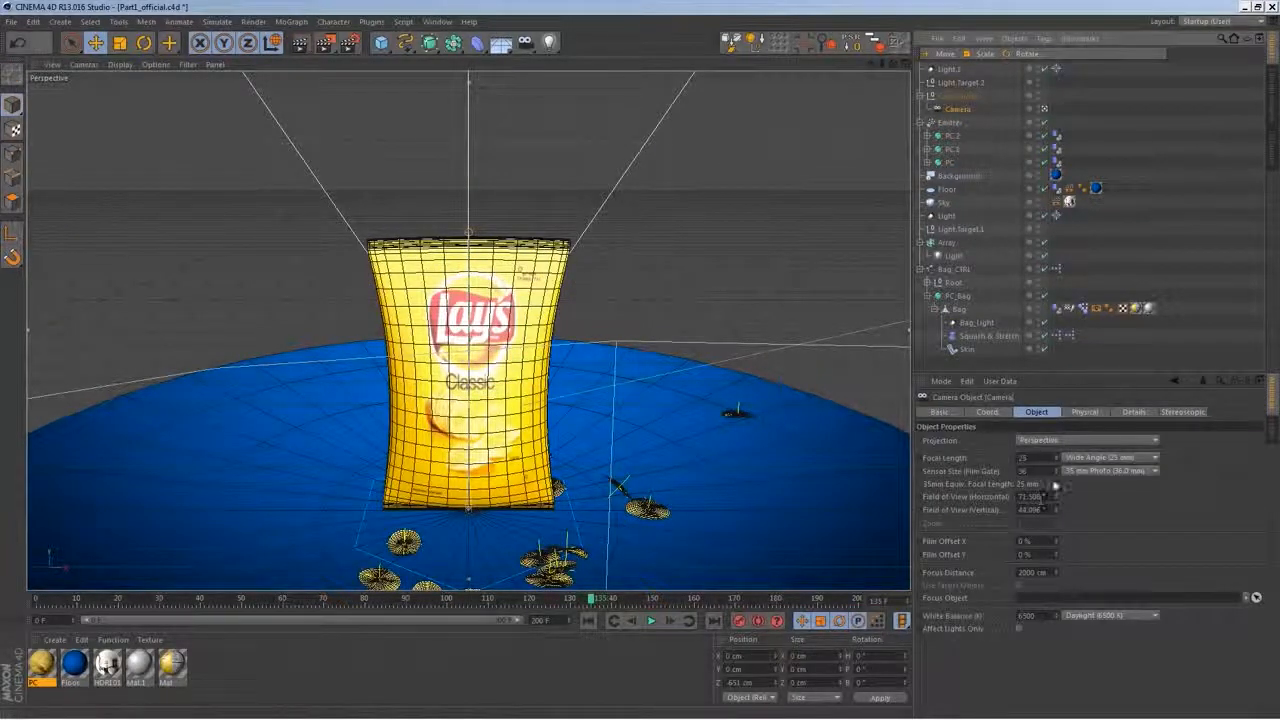
click(987, 412)
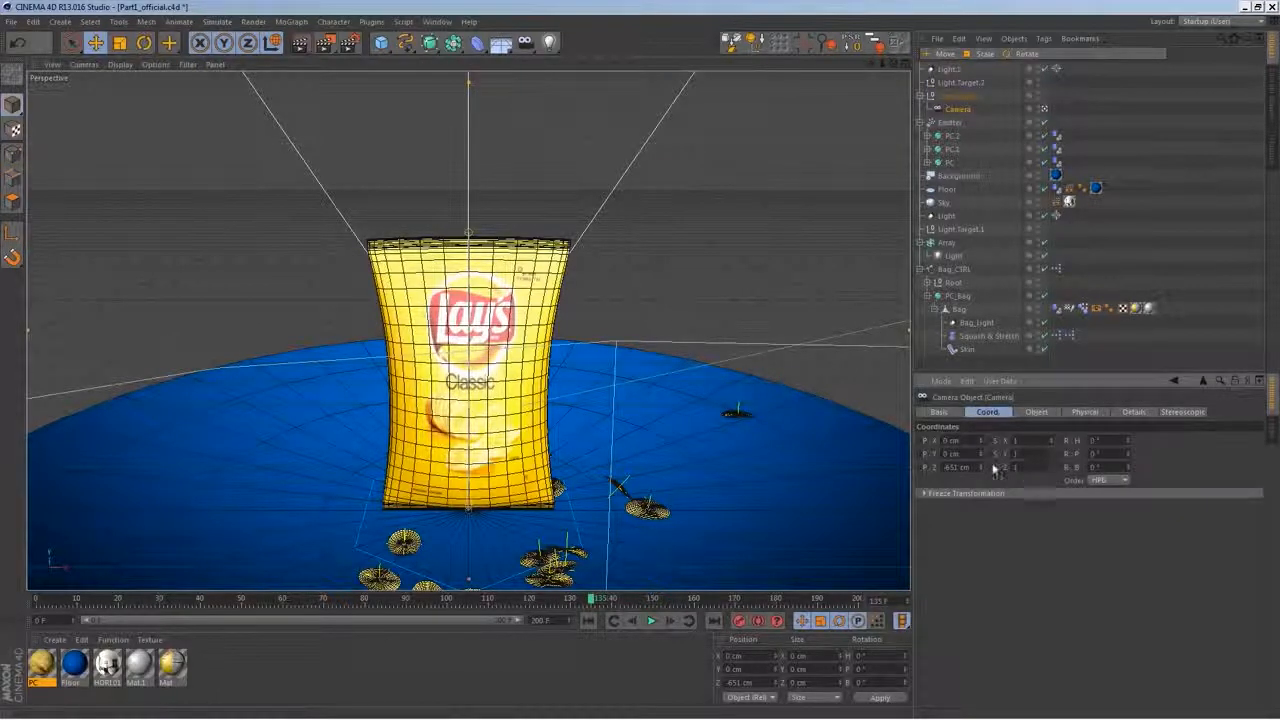
drag(980, 469, 984, 556)
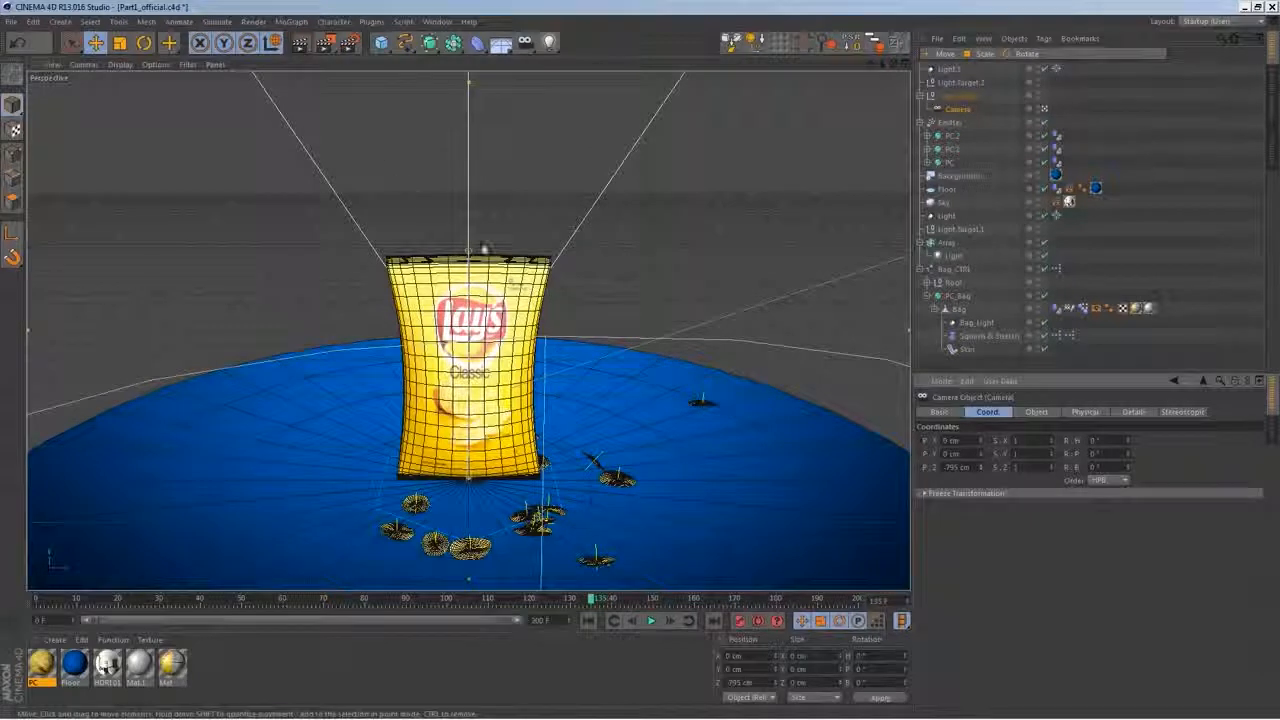
Collapse the Emitter, Array and Bag_CTRL hierarchies in the object list
click(921, 123)
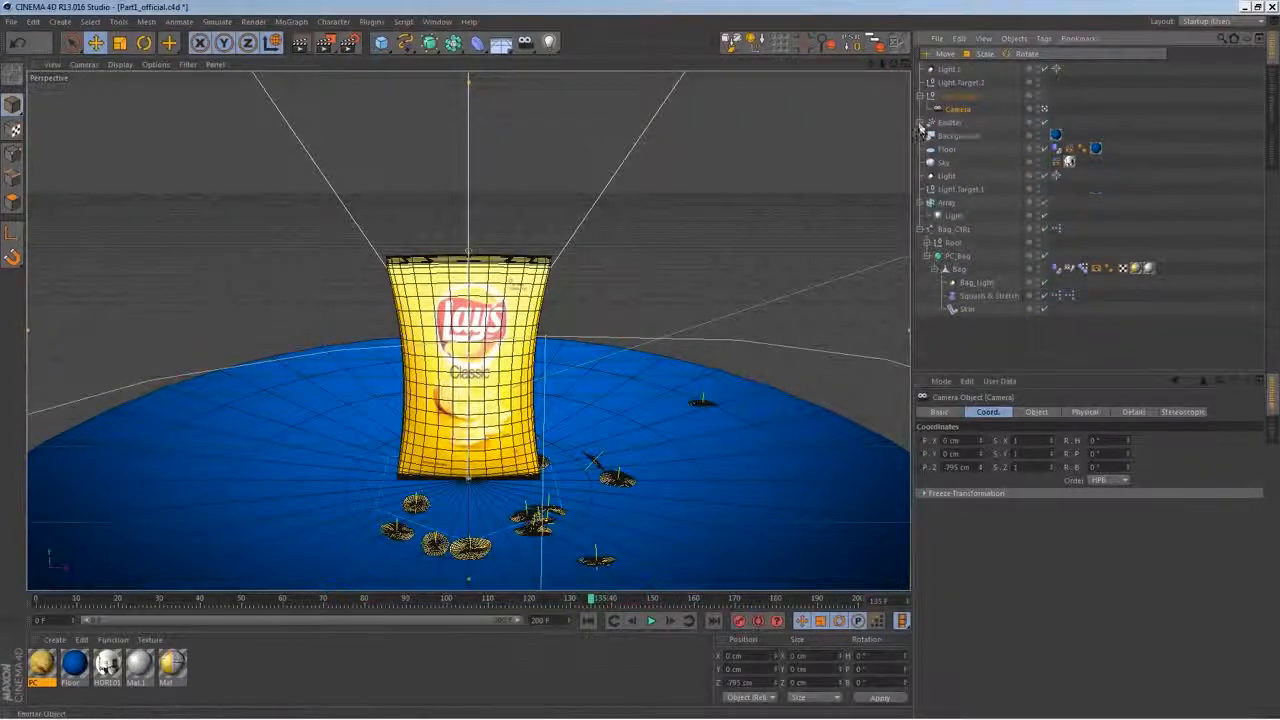
click(921, 203)
click(920, 217)
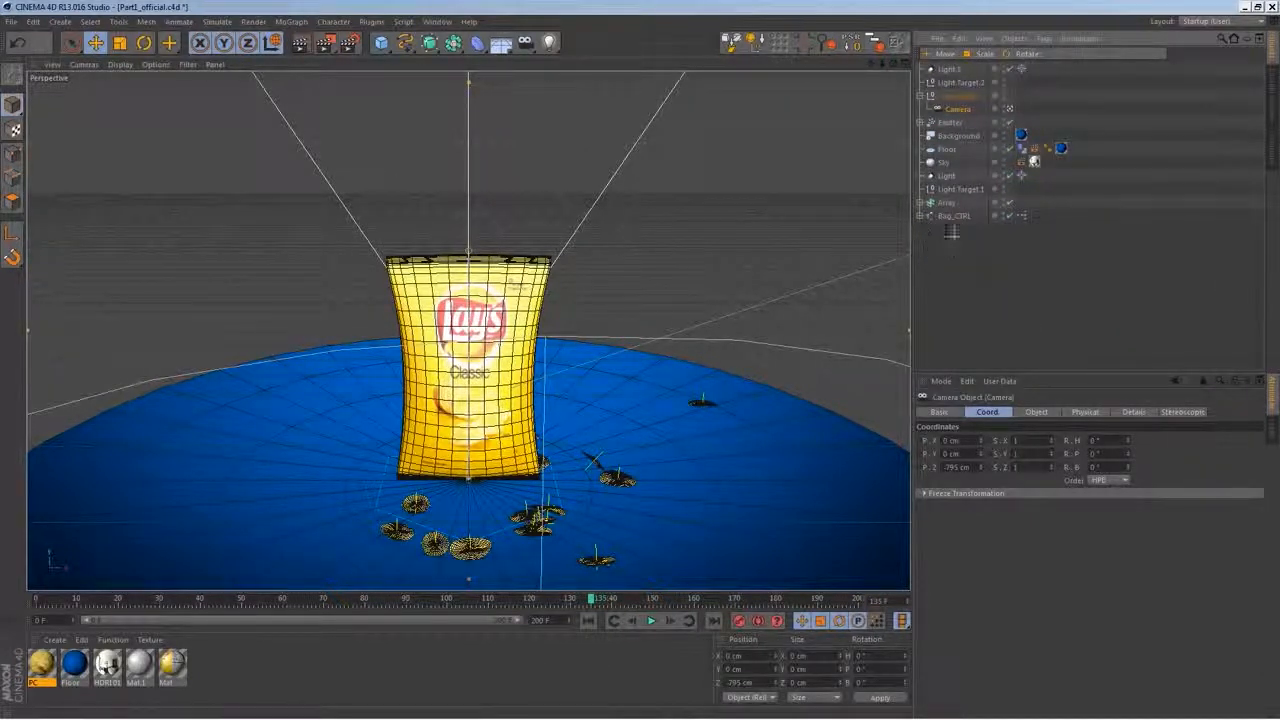
Add a Compositing tag to Bag_CTRL and enable its object buffer 1
click(953, 216)
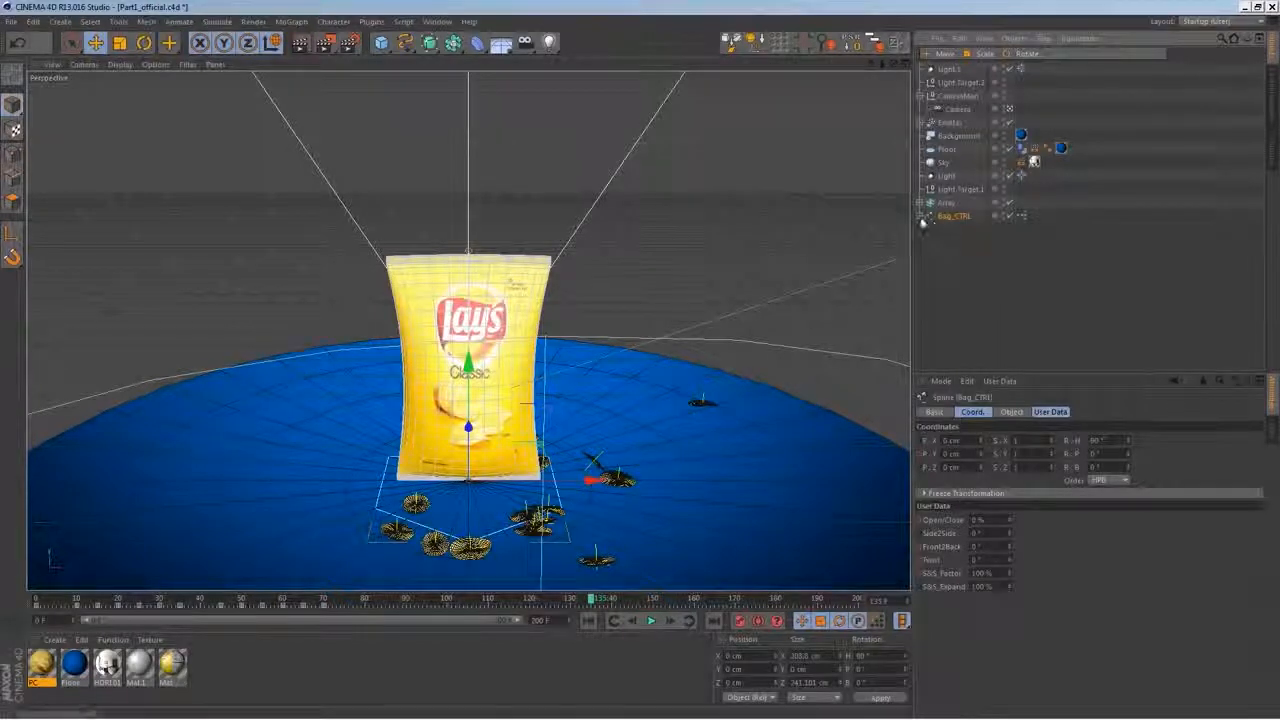
right_click(953, 217)
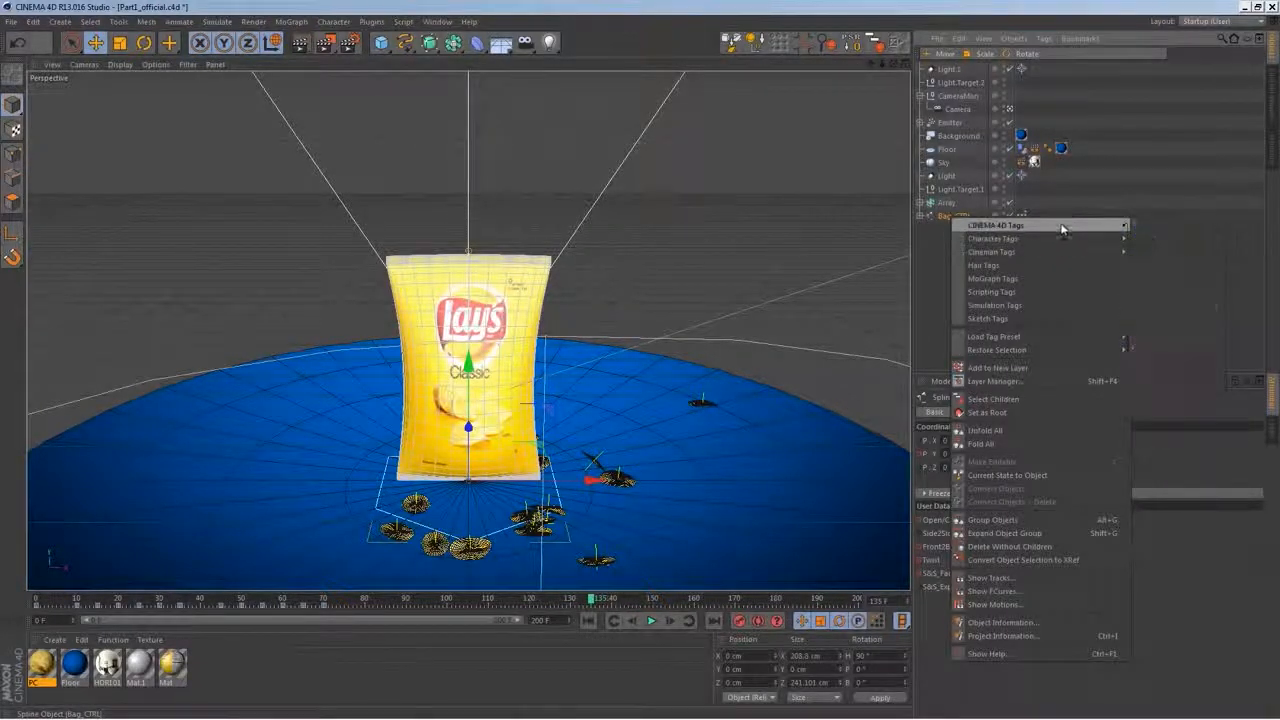
mouse_move(1062, 230)
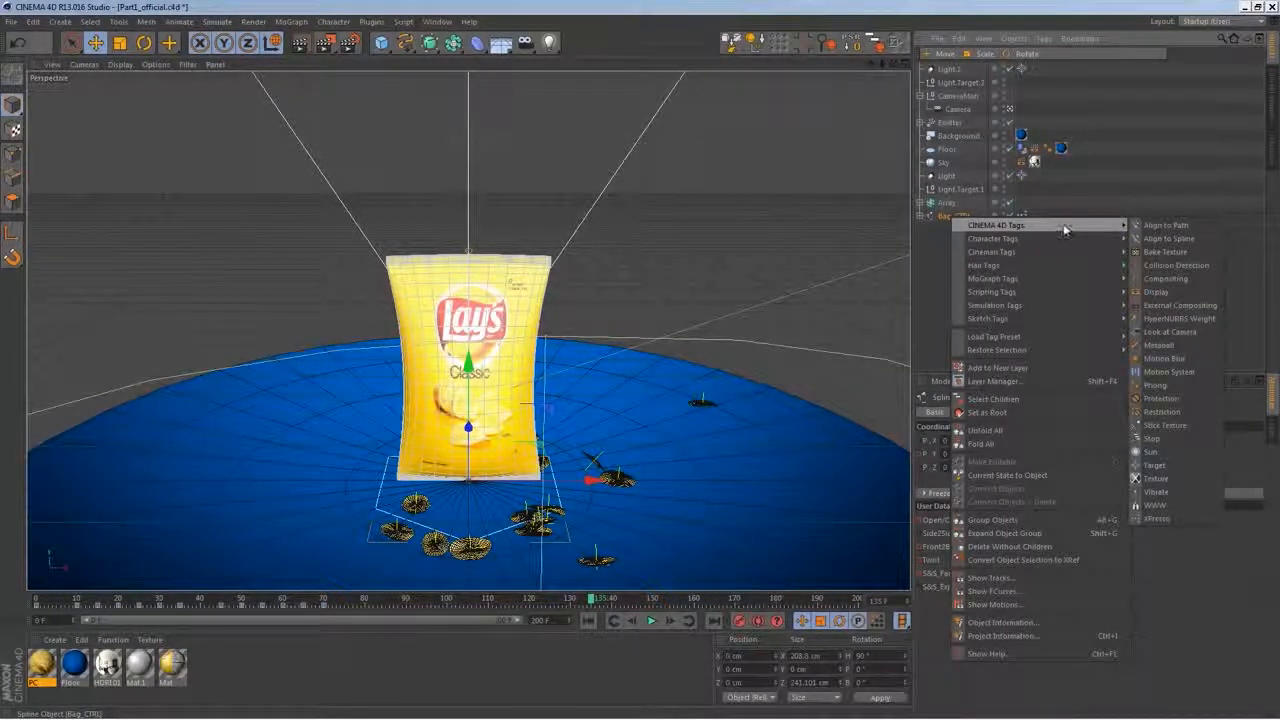
click(1165, 278)
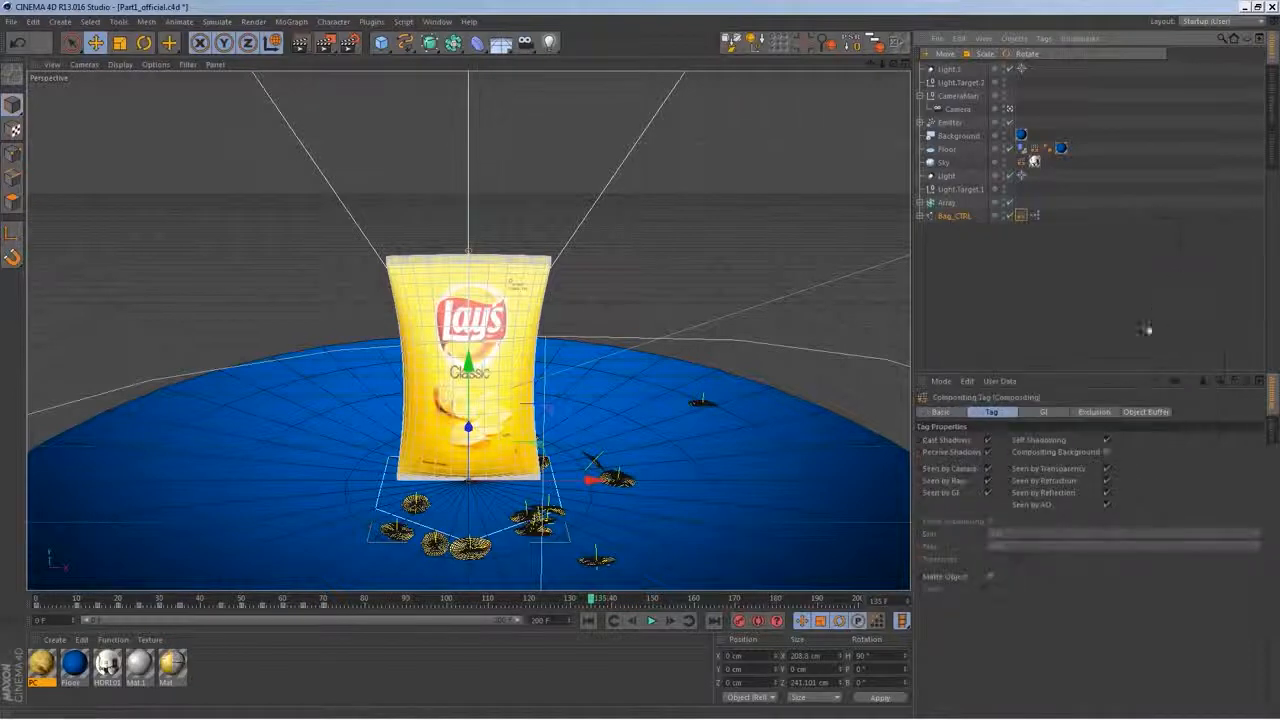
click(1093, 412)
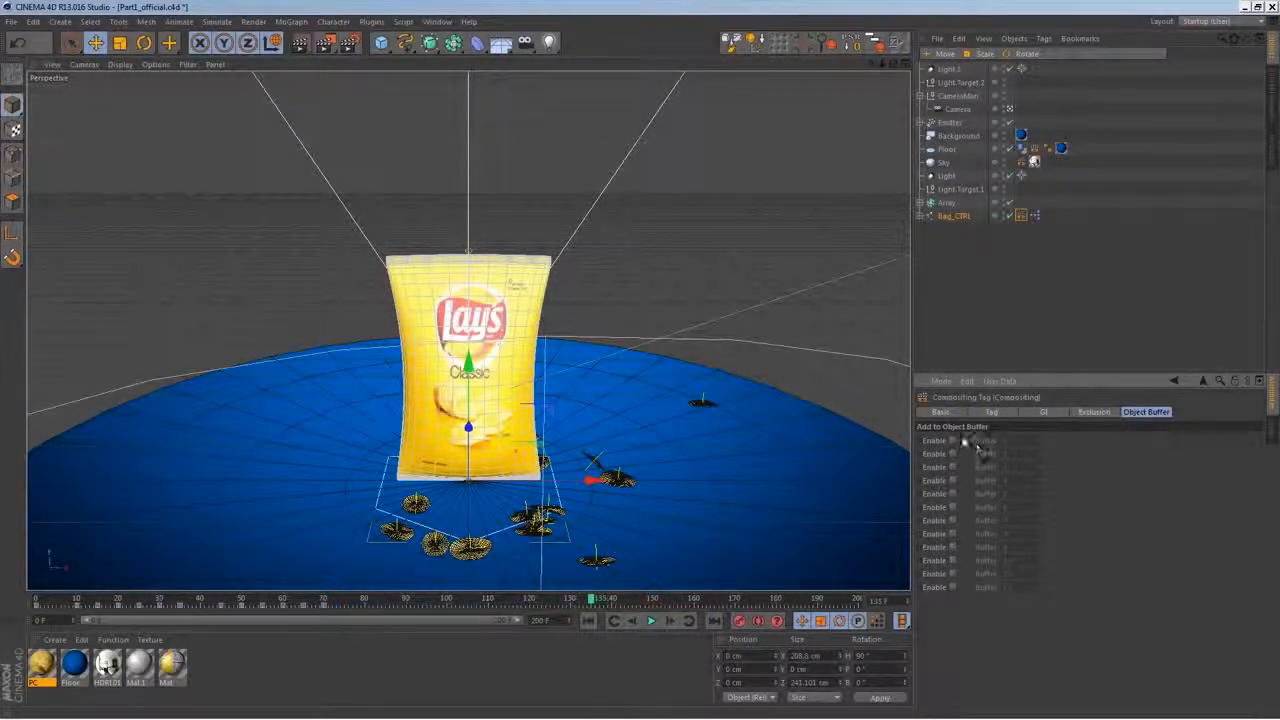
click(952, 441)
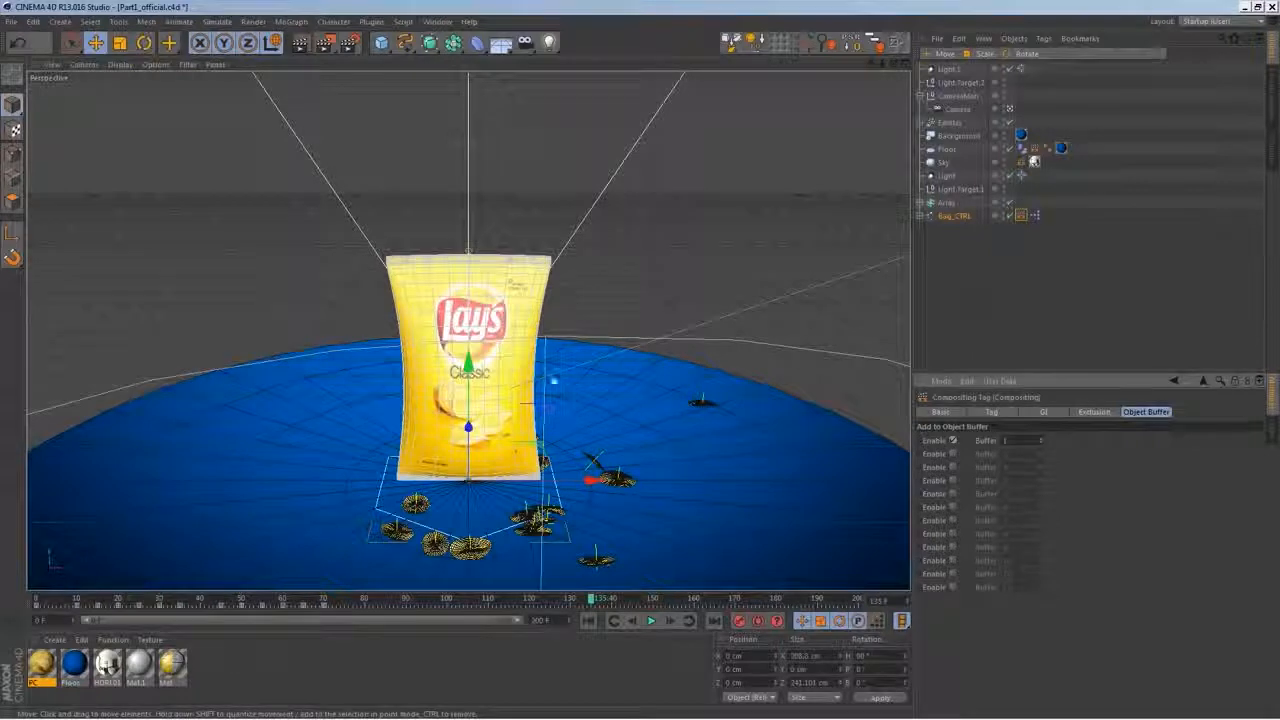
Add a Compositing tag to the Emitter and enable its object buffer 2
click(948, 122)
right_click(952, 124)
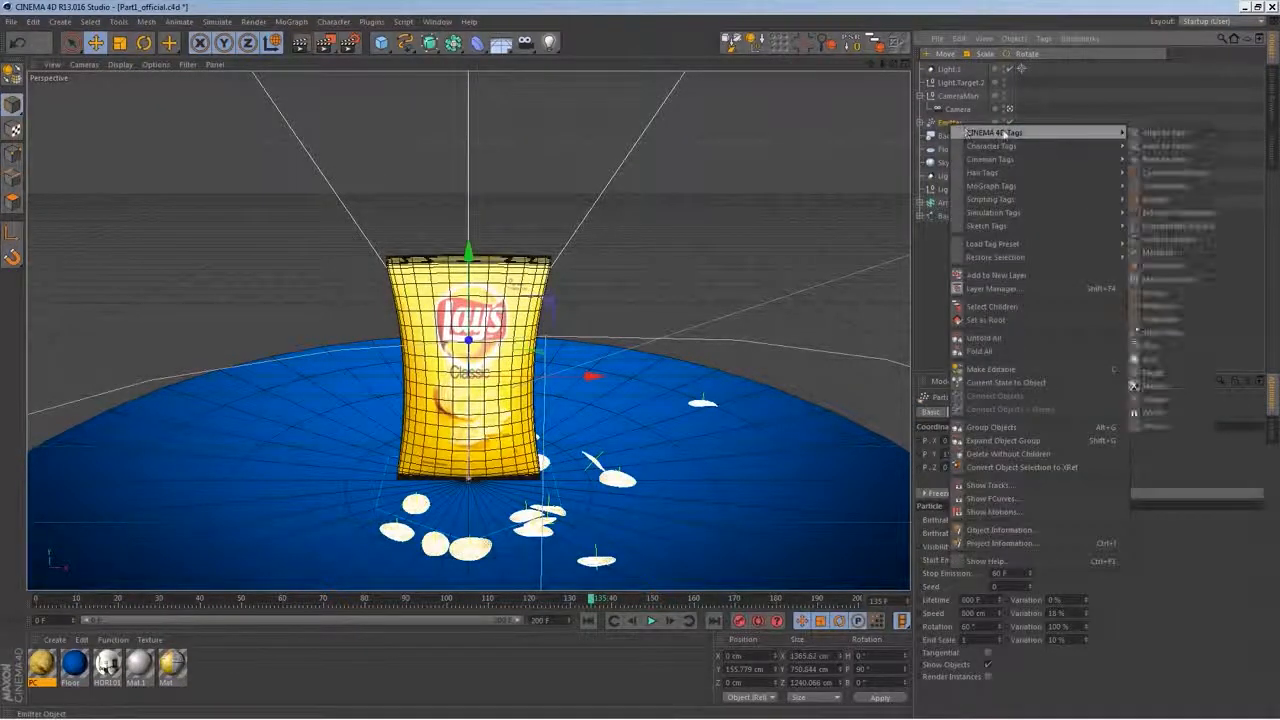
click(1182, 188)
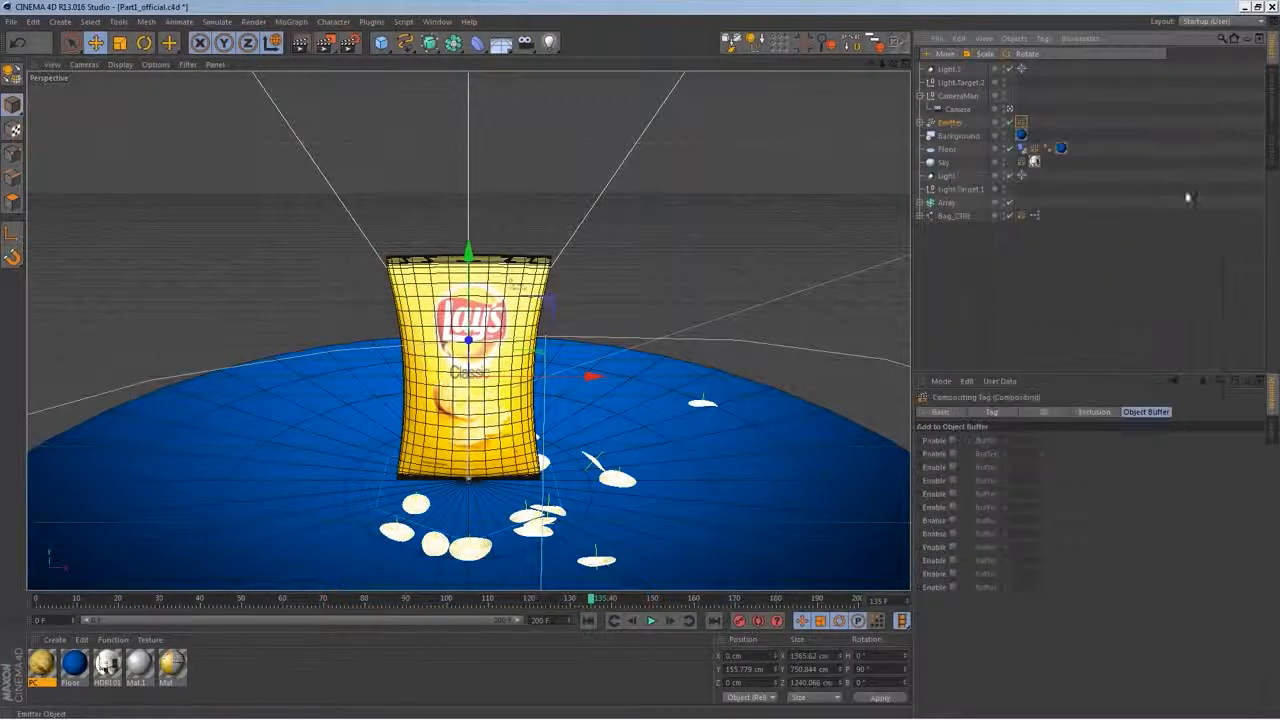
click(953, 454)
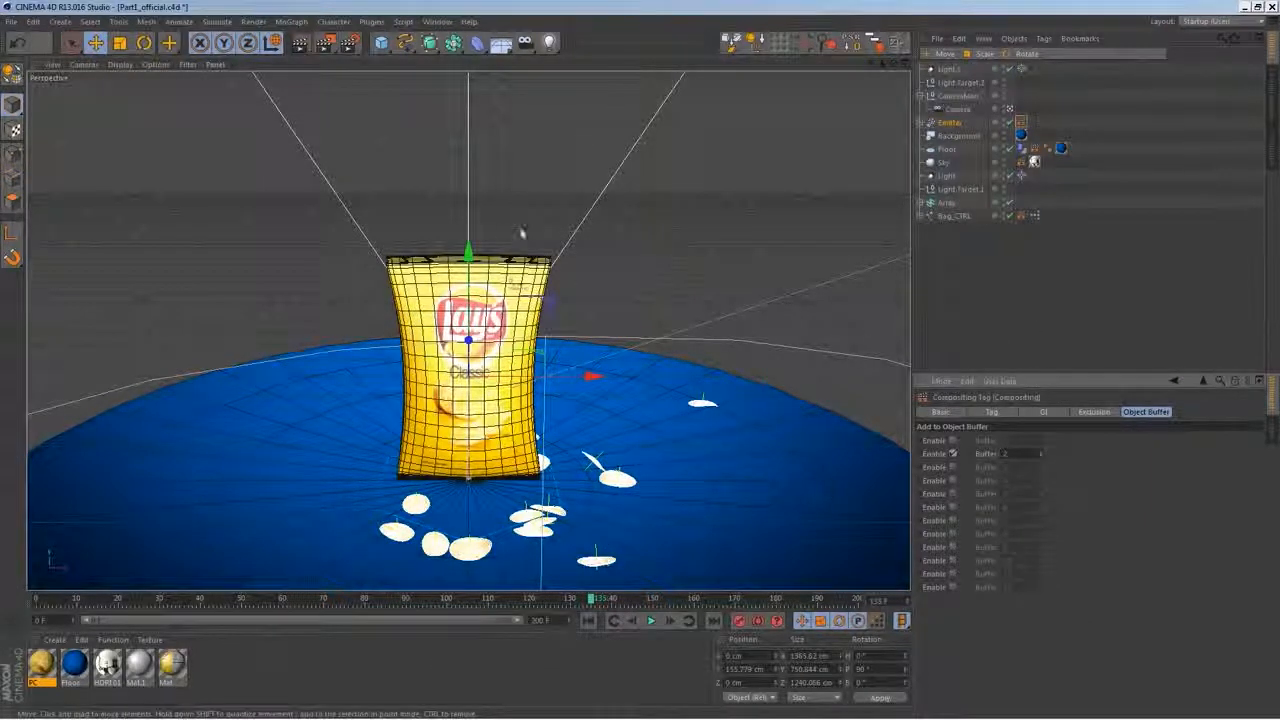
Add two Object Buffer passes to the render settings and enable Multi-Pass output
click(350, 44)
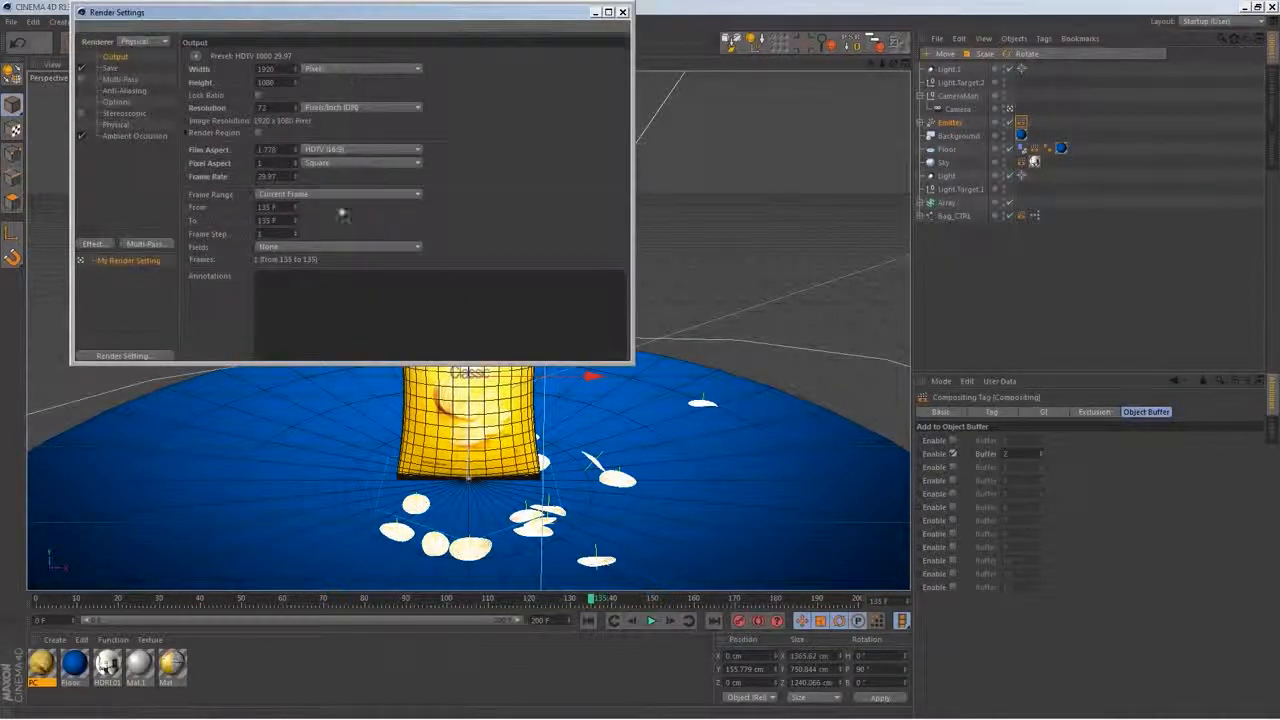
click(148, 245)
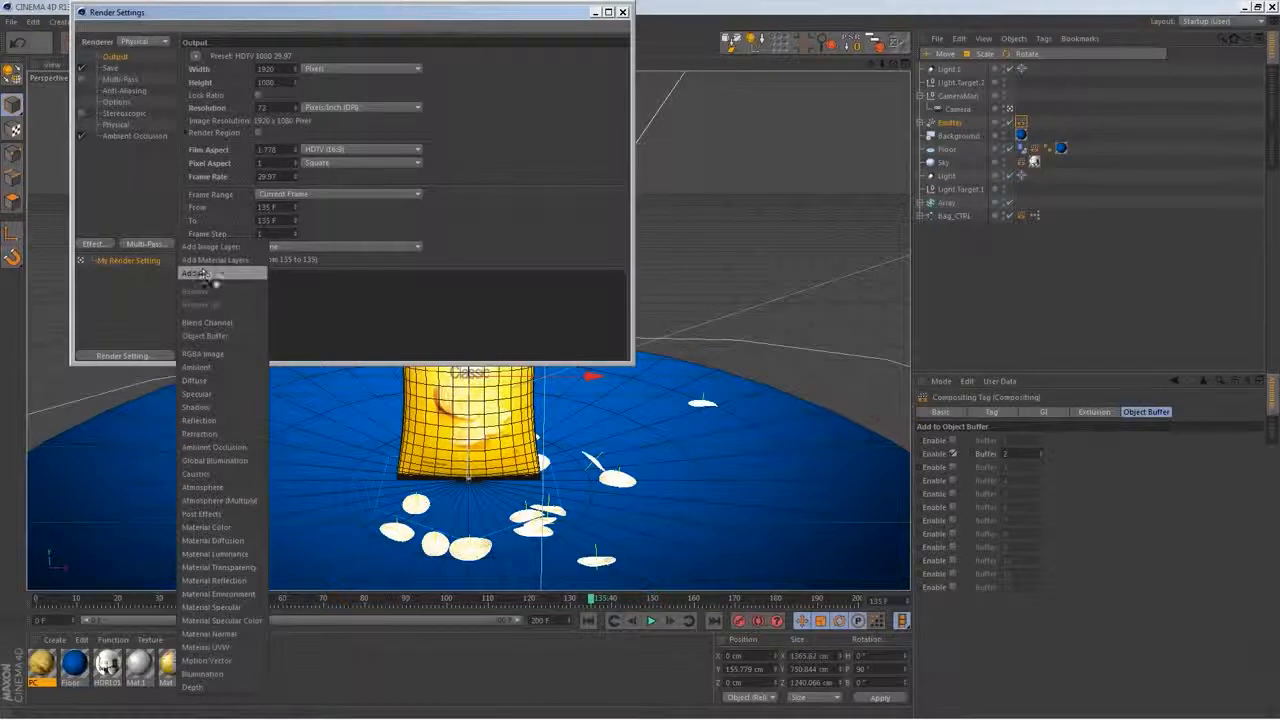
click(228, 337)
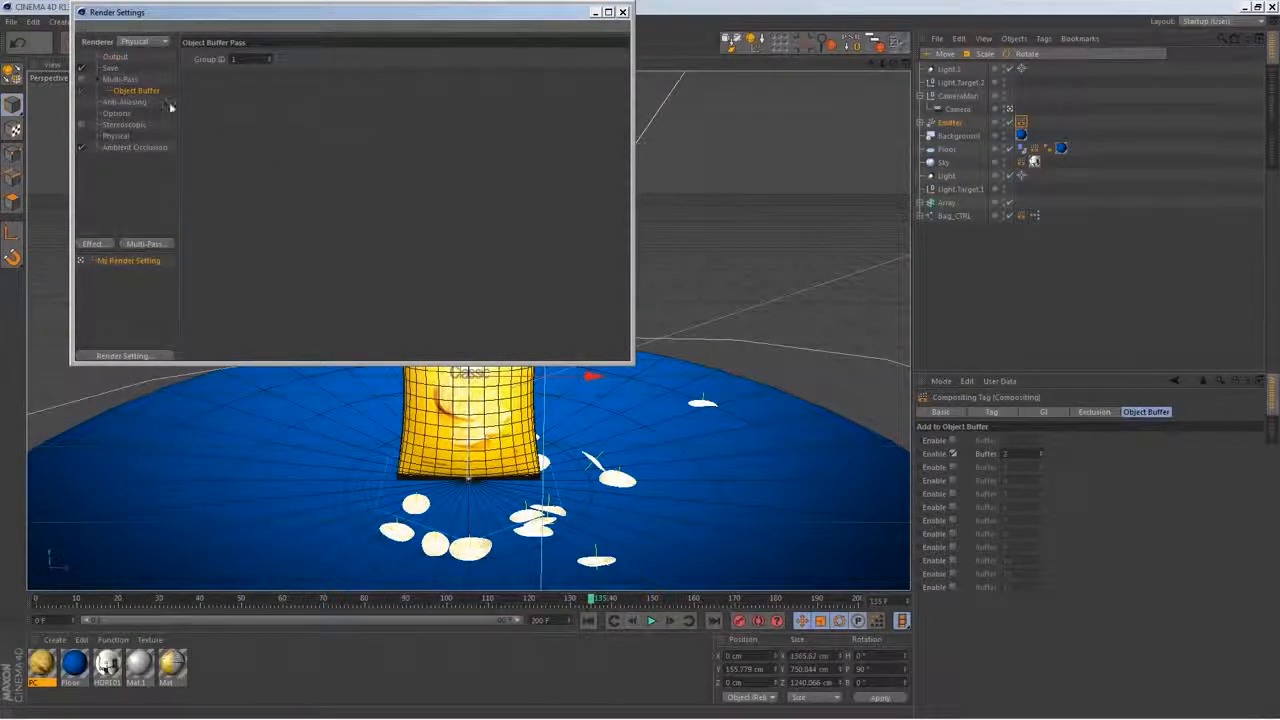
click(150, 244)
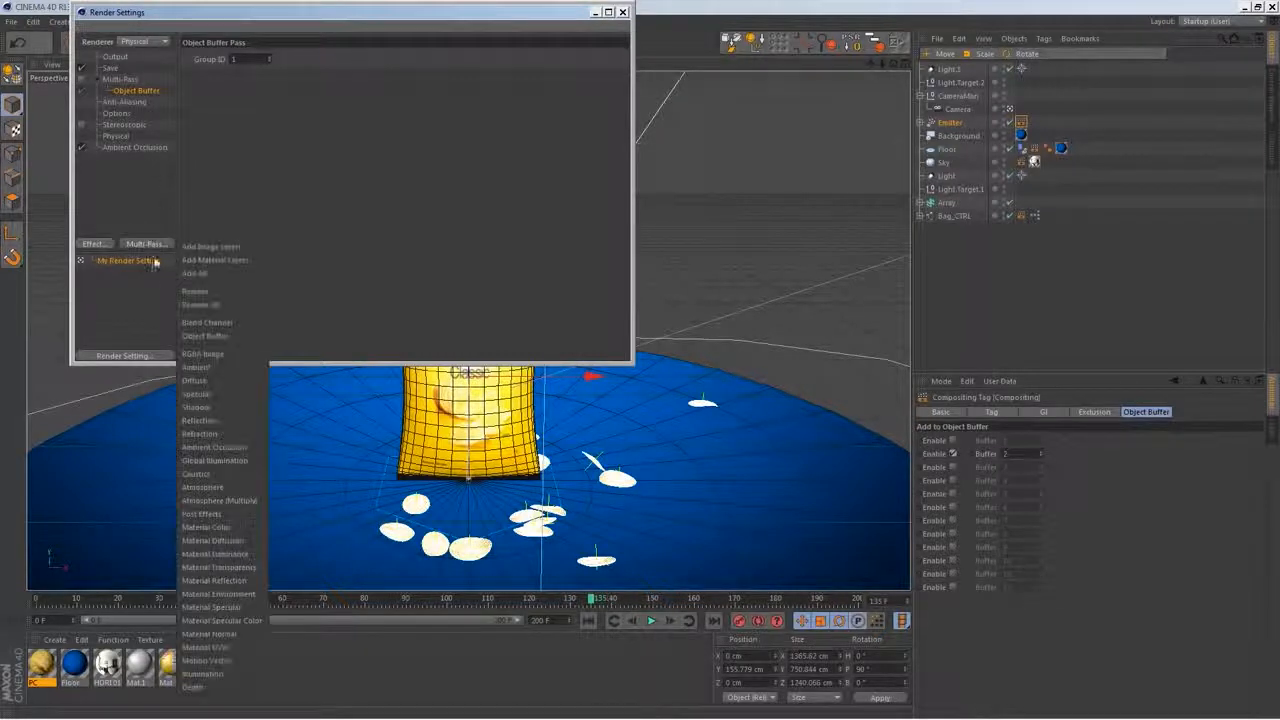
click(238, 336)
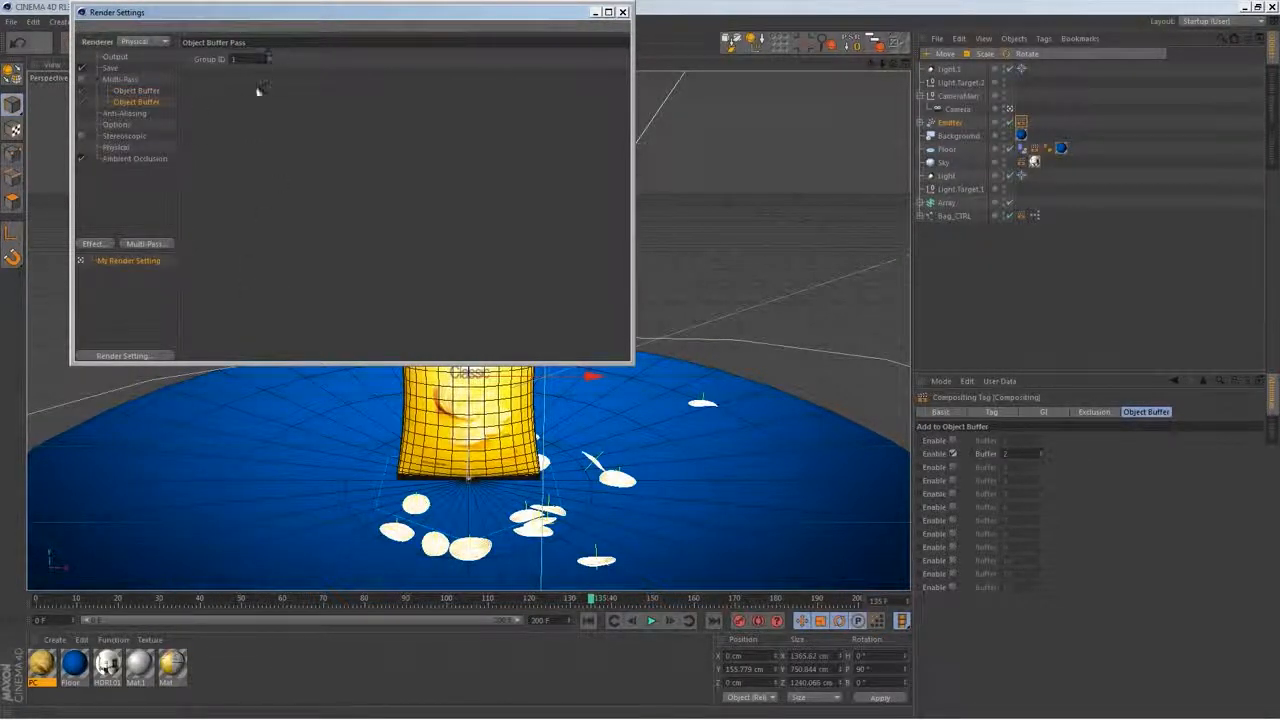
click(121, 79)
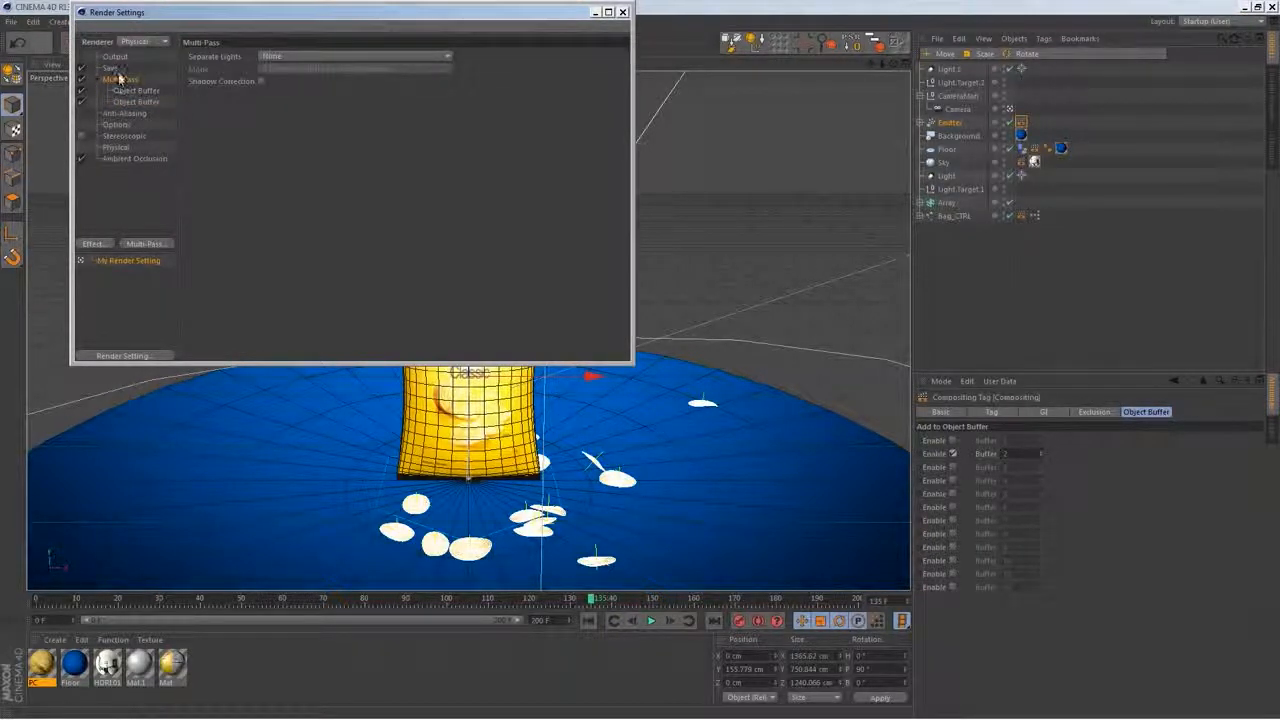
Set the regular image to save as a QuickTime Movie with Alpha Channel on and 8 Bit Dithering off
click(112, 67)
click(375, 93)
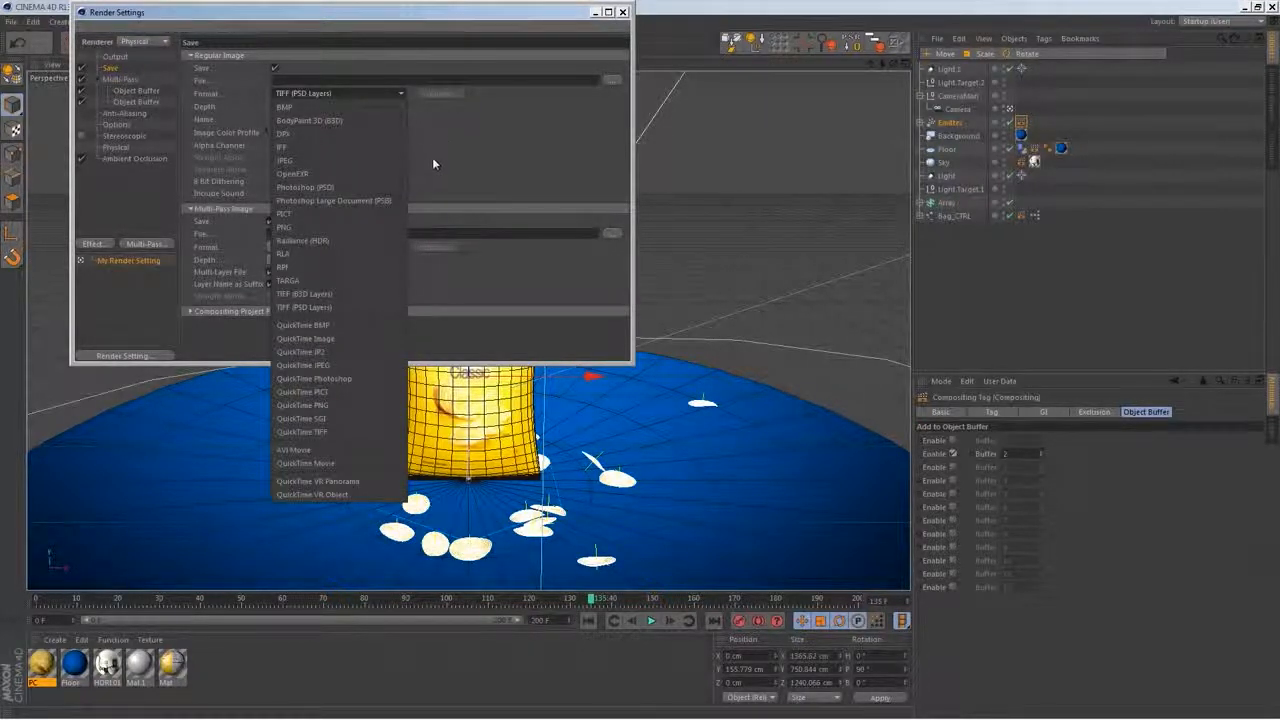
click(358, 463)
click(275, 181)
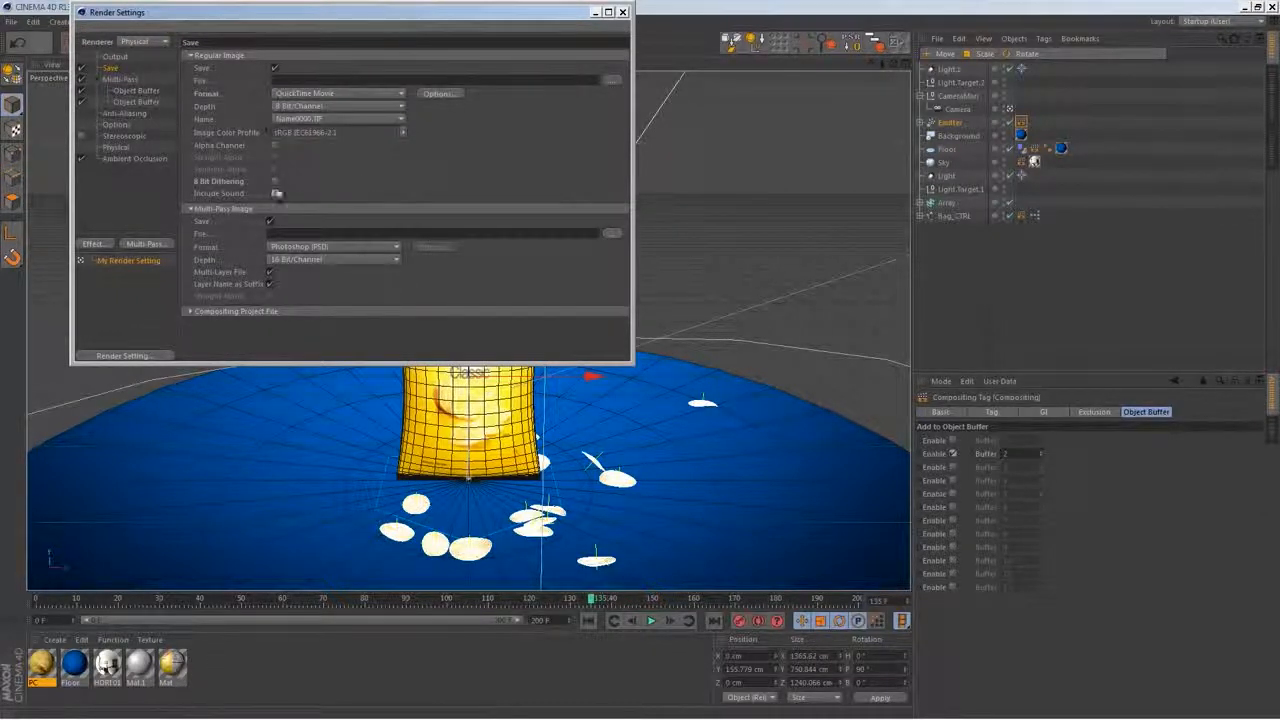
click(275, 146)
click(276, 158)
Set the multi-pass image format to QuickTime Movie and close the render settings
click(301, 247)
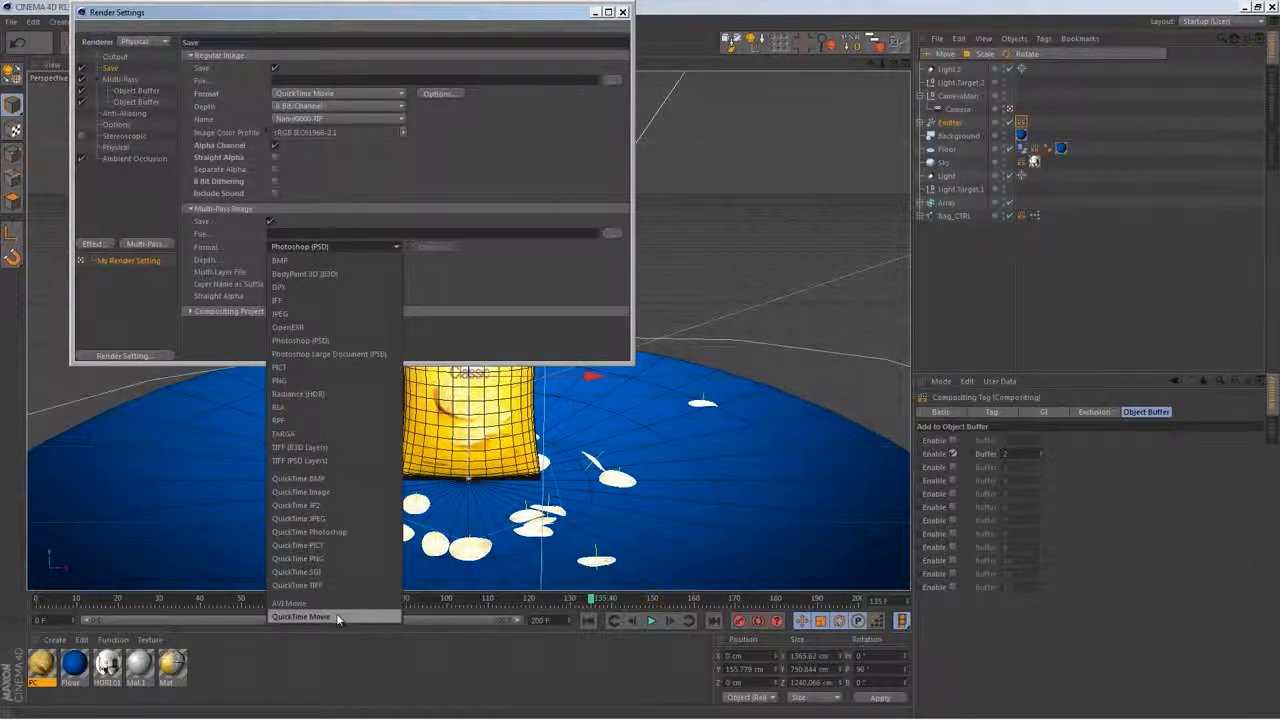
click(303, 617)
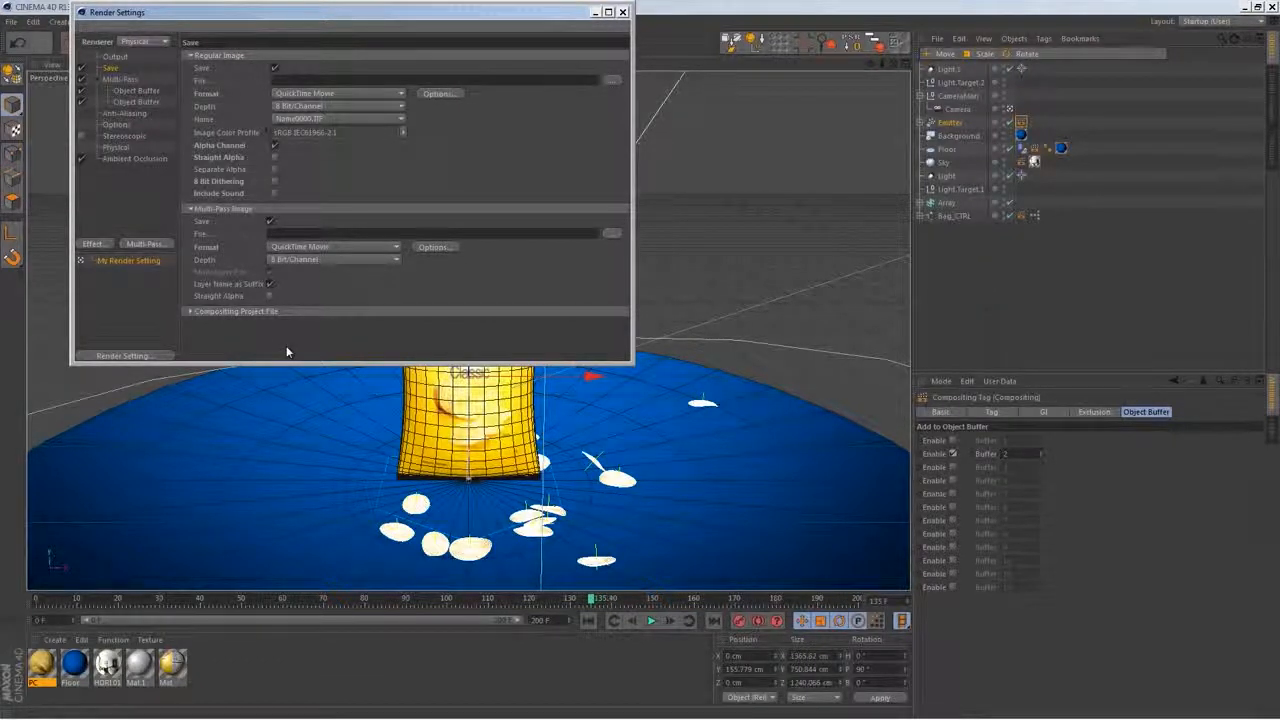
click(189, 312)
click(189, 312)
click(189, 312)
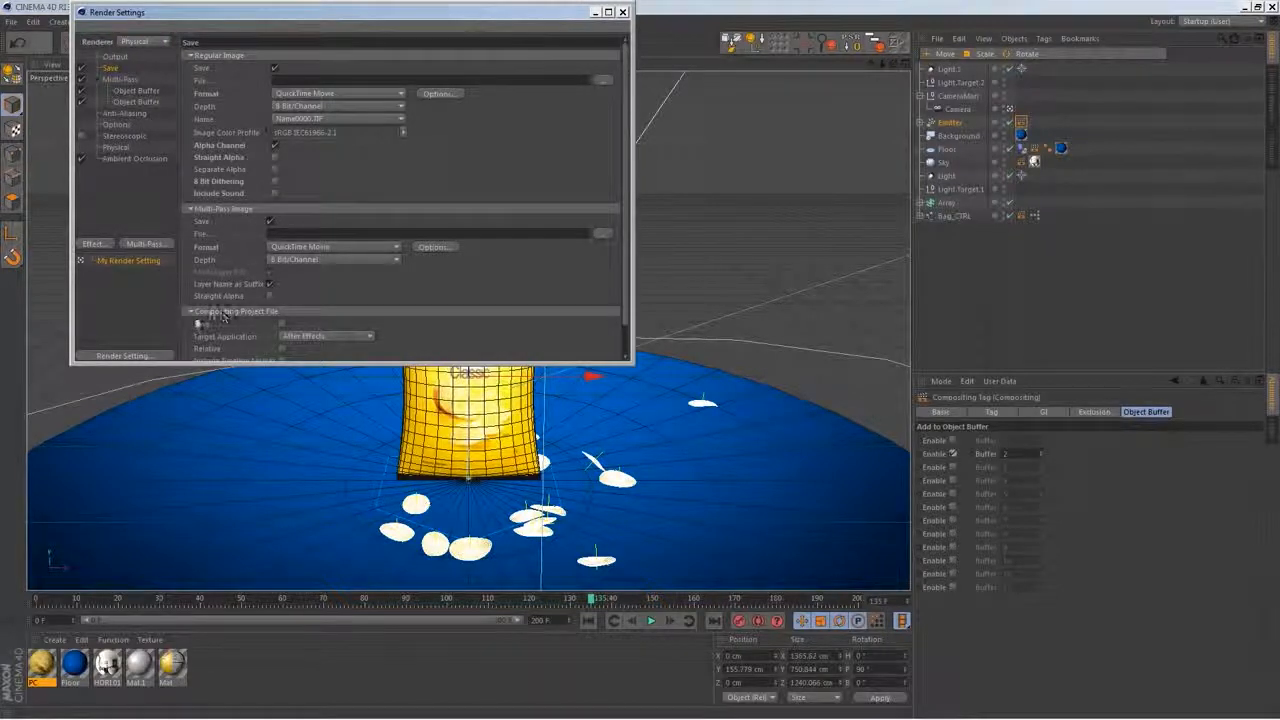
click(192, 312)
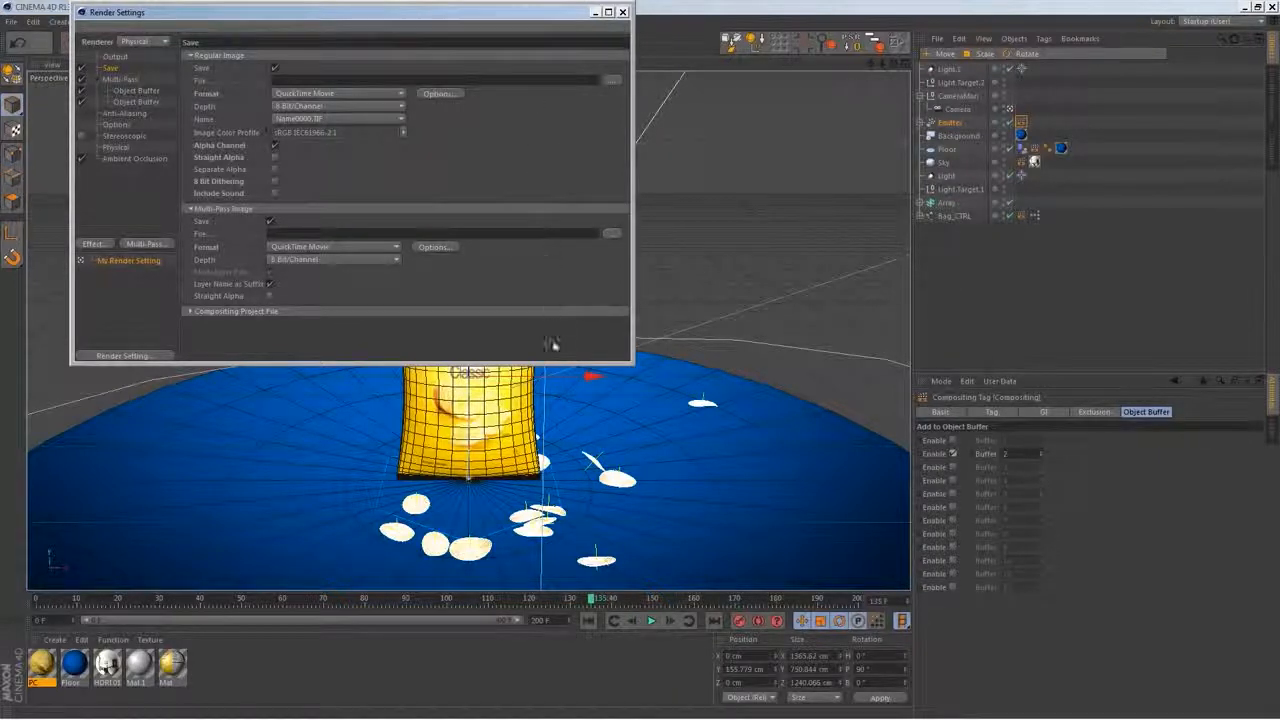
click(622, 12)
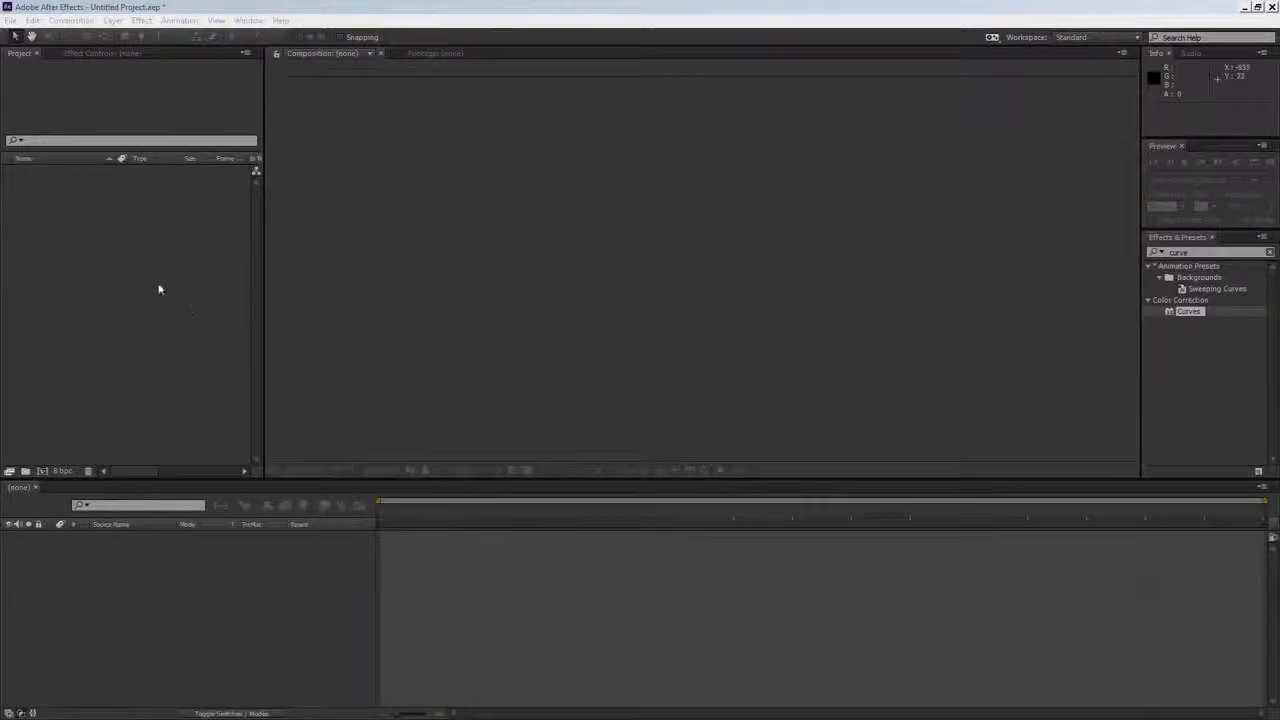
In After Effects, import PC Tutorial and both PC Tutorial Obj Buff movies as footage, ignoring the alpha channel of PC Tutorial.mov
double_click(160, 288)
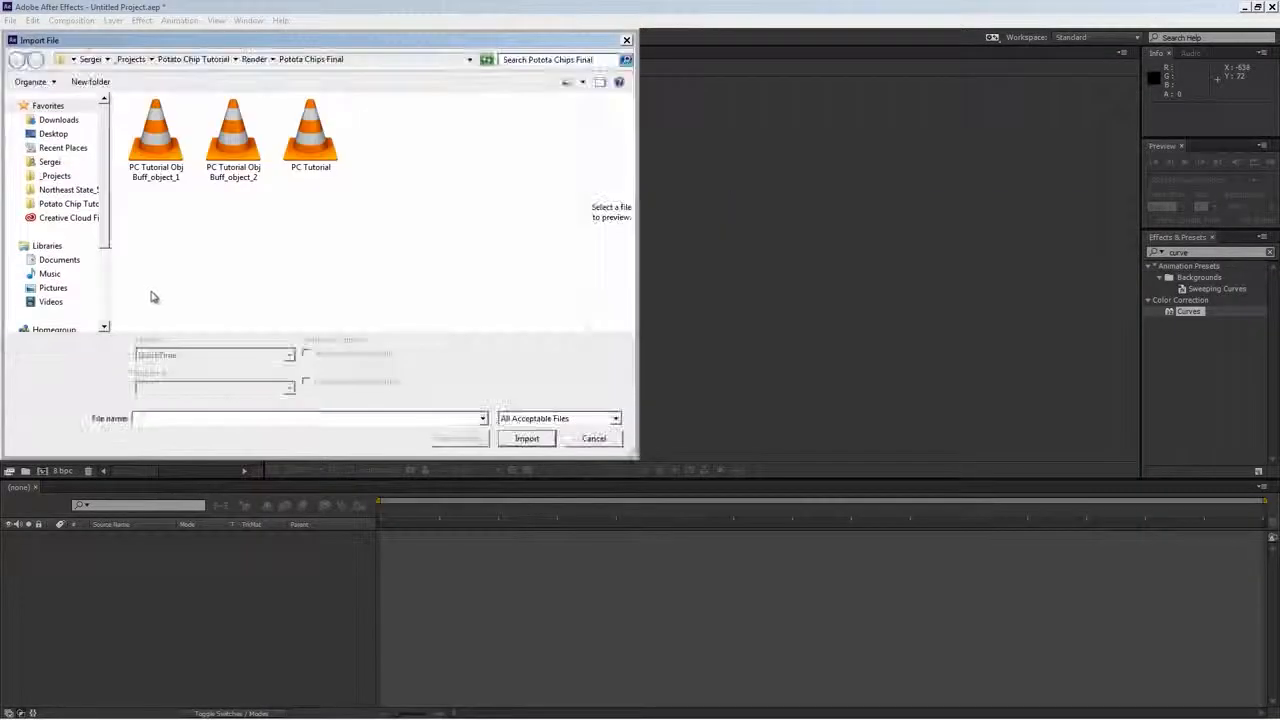
drag(340, 190, 186, 104)
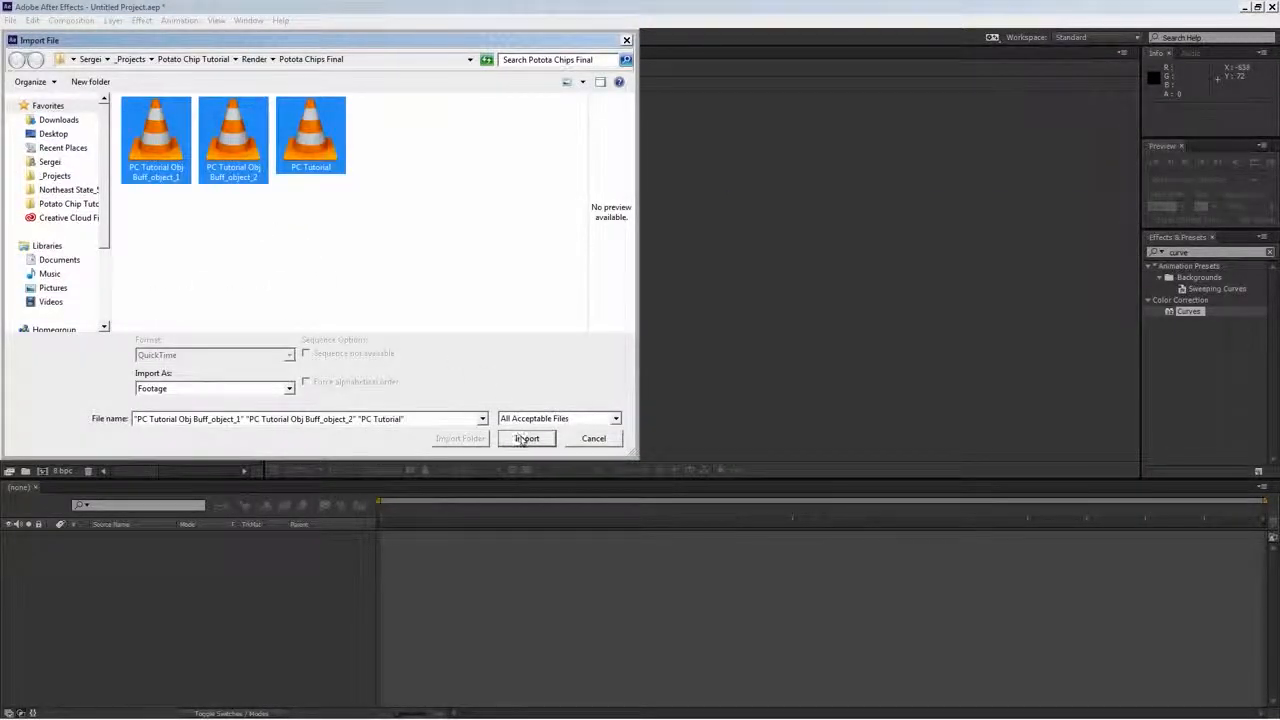
click(527, 438)
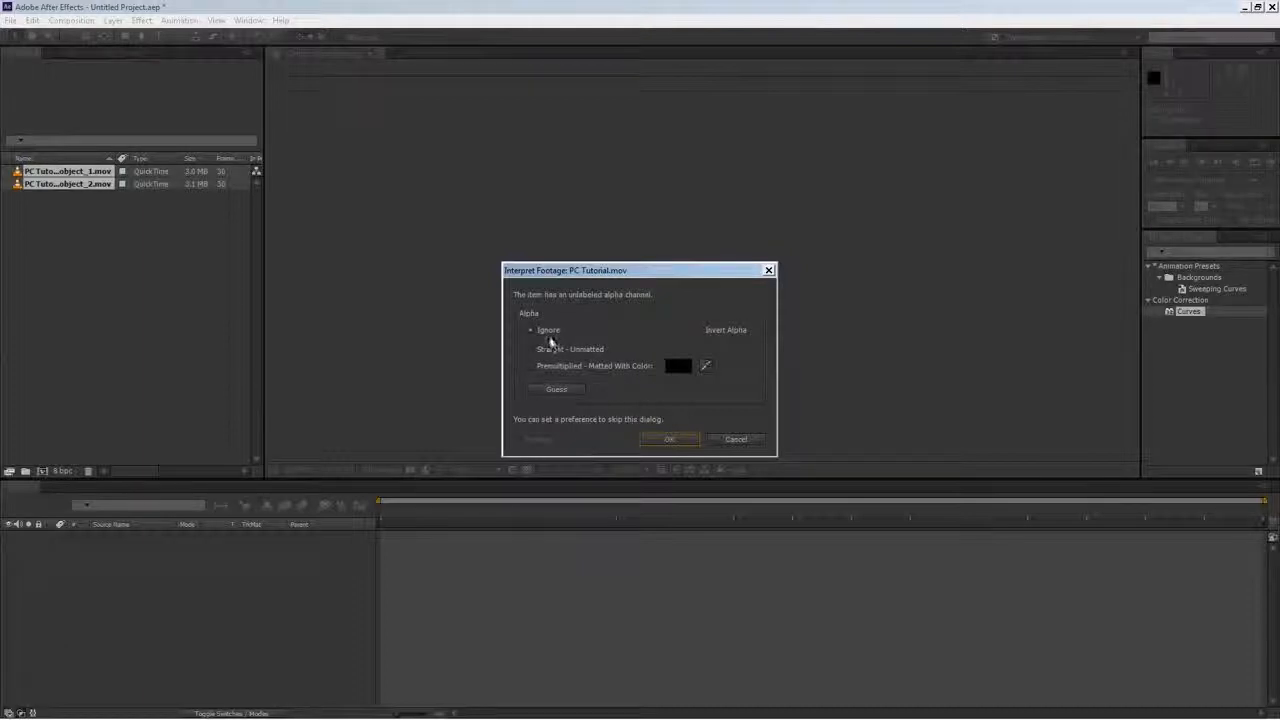
click(657, 440)
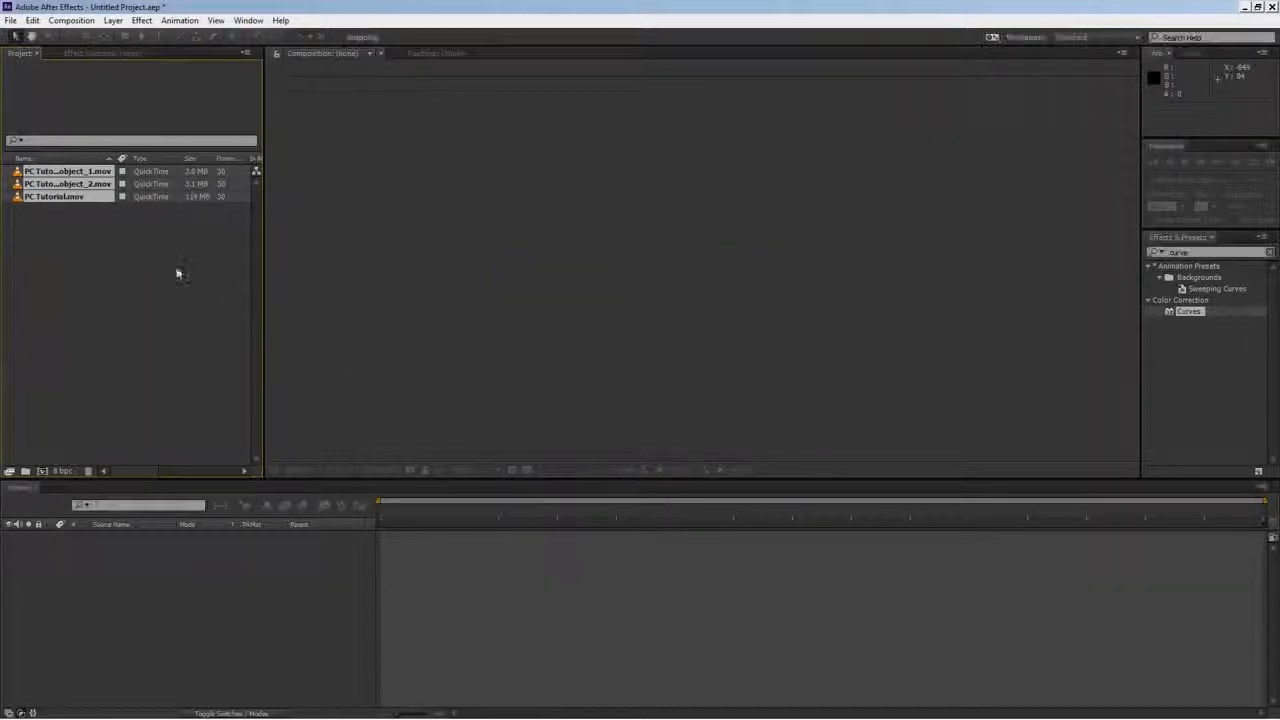
Create a composition from PC Tutorial.mov and move the current time to 0:00:00:29
drag(62, 229, 214, 571)
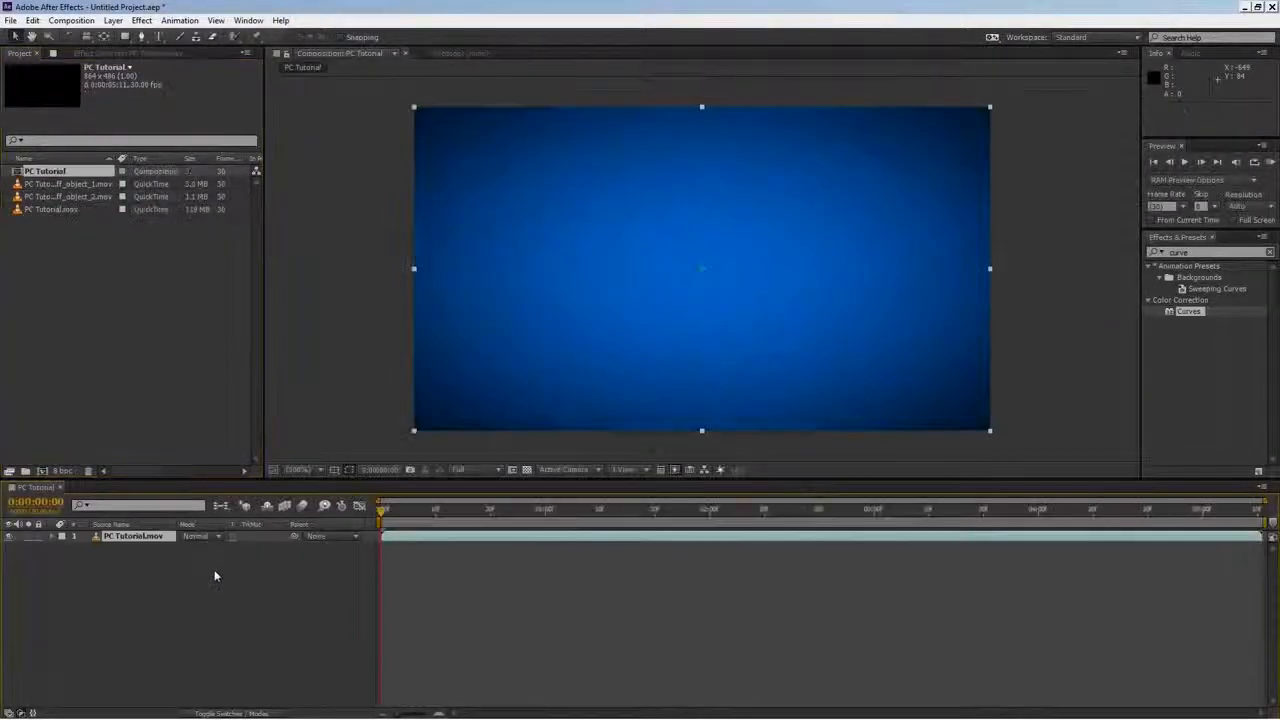
drag(601, 512, 540, 509)
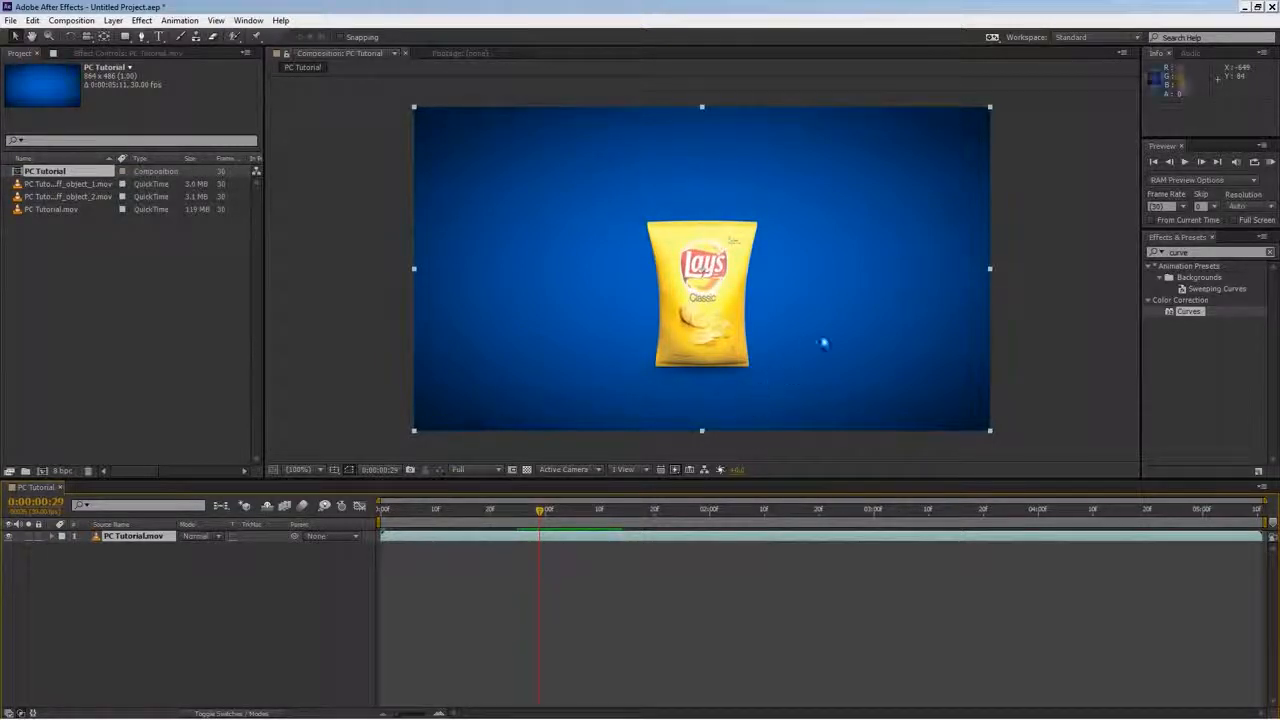
Find the Pixel Motion Blur effect and apply it to the PC Tutorial.mov layer
drag(1185, 253, 1076, 271)
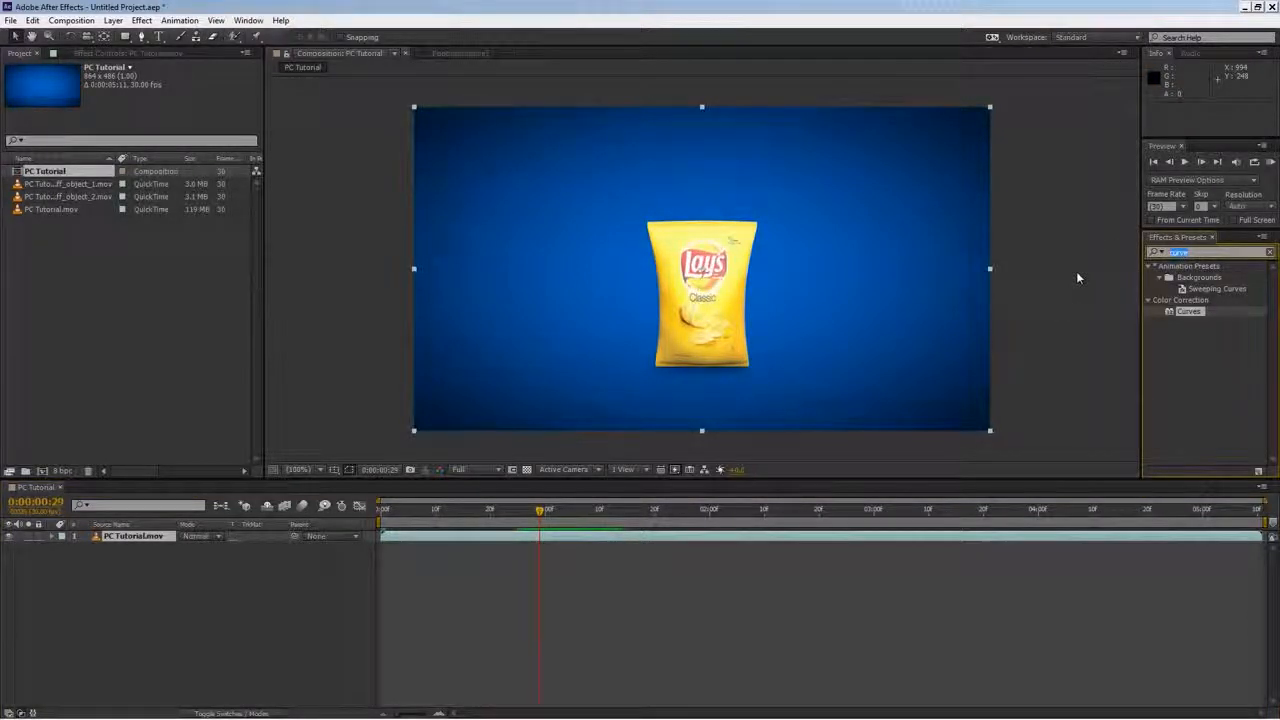
text(pi)
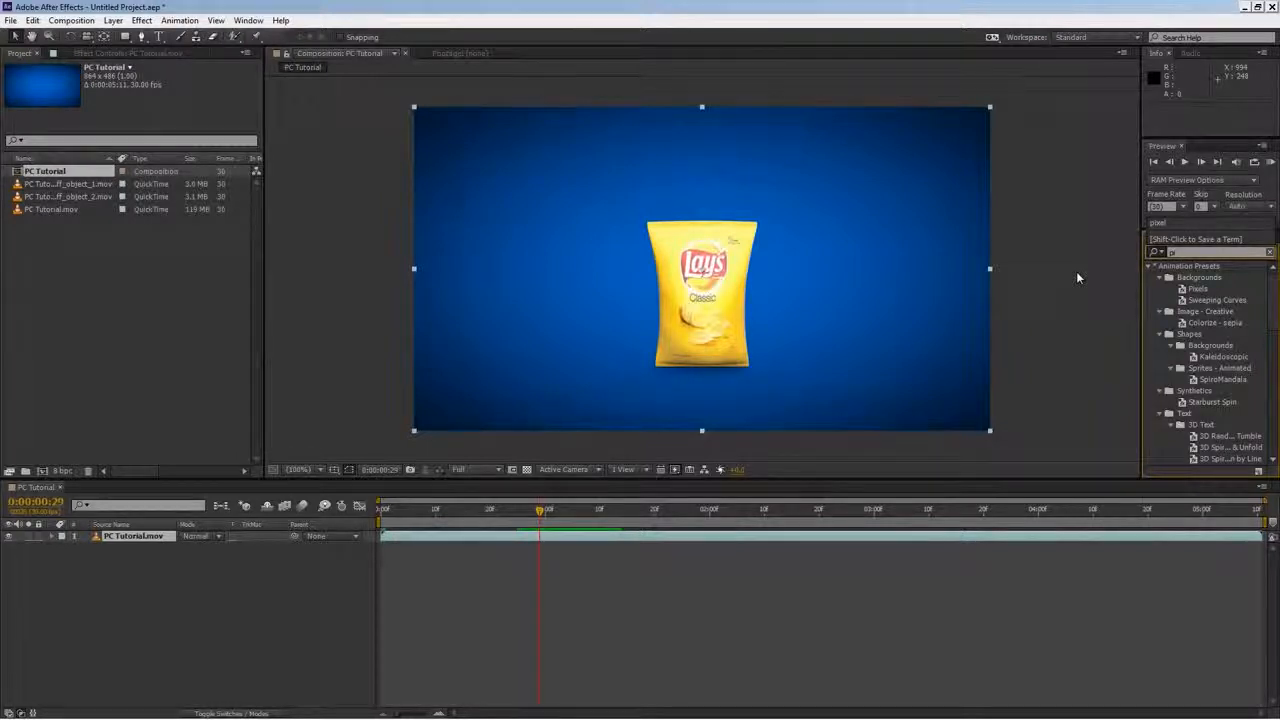
text(xel)
drag(1204, 358, 150, 539)
Inspect the motion blur on the PC Tutorial.mov layer at 0:00:00:09 and 0:00:02:04
drag(540, 510, 432, 512)
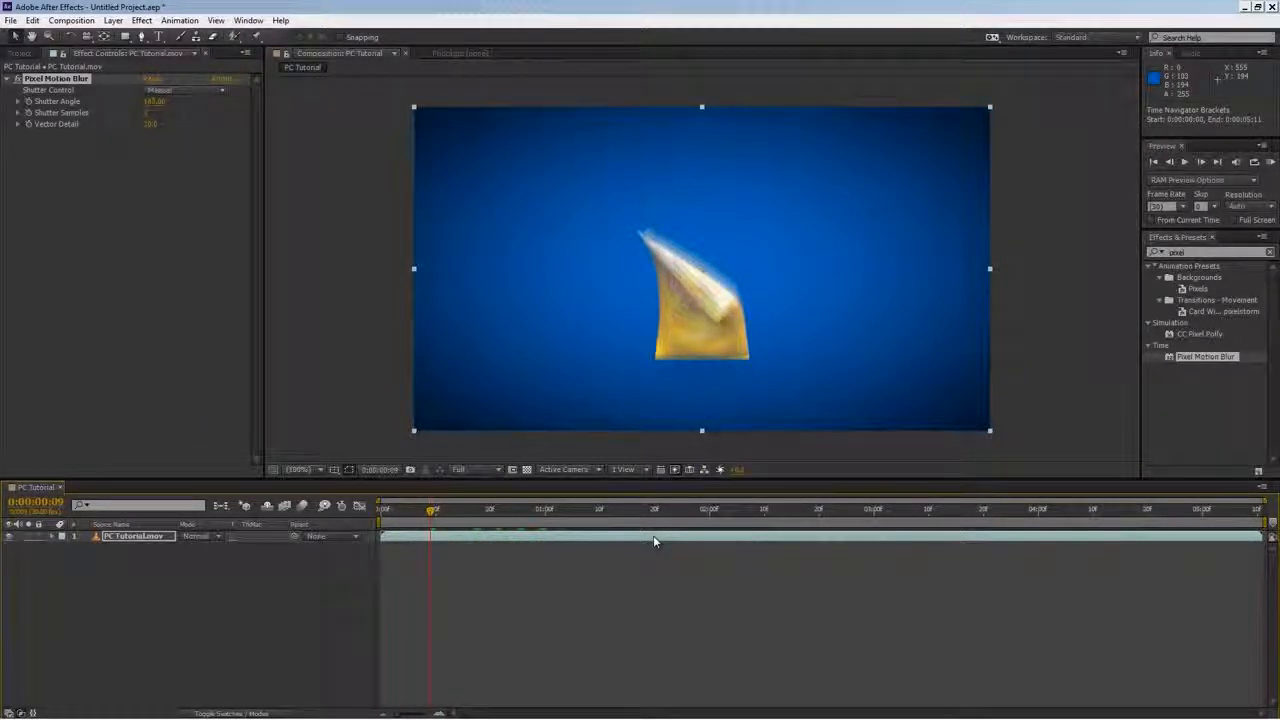
drag(431, 509, 731, 512)
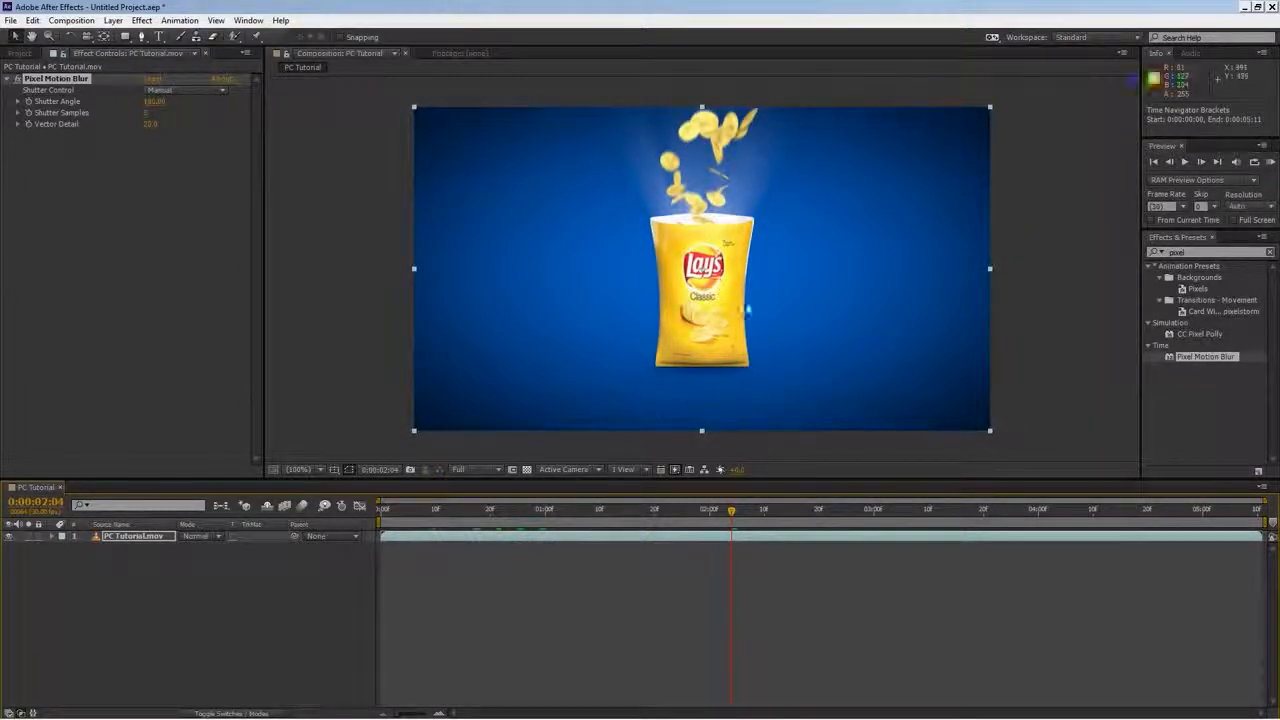
click(176, 578)
click(160, 538)
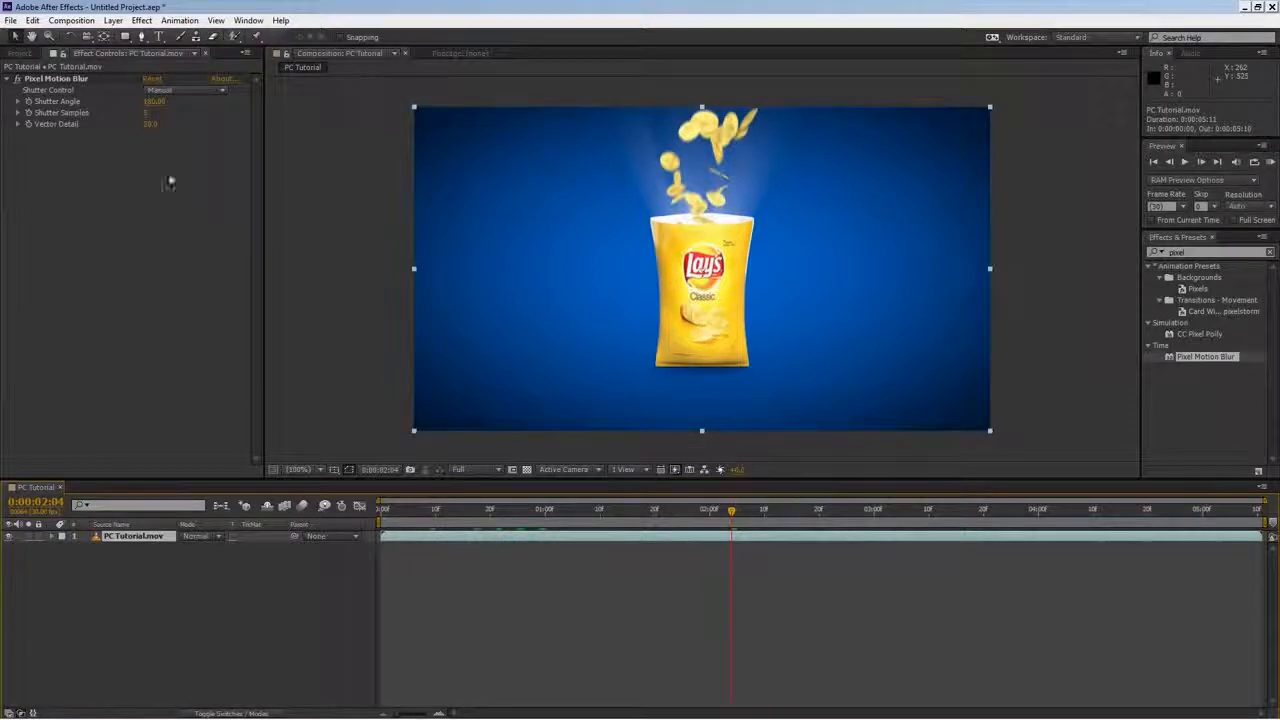
Add PC Tutorial Obj Buff_object_1.mov above the PC Tutorial.mov layer and use it as that layer's luma matte
click(30, 54)
click(90, 184)
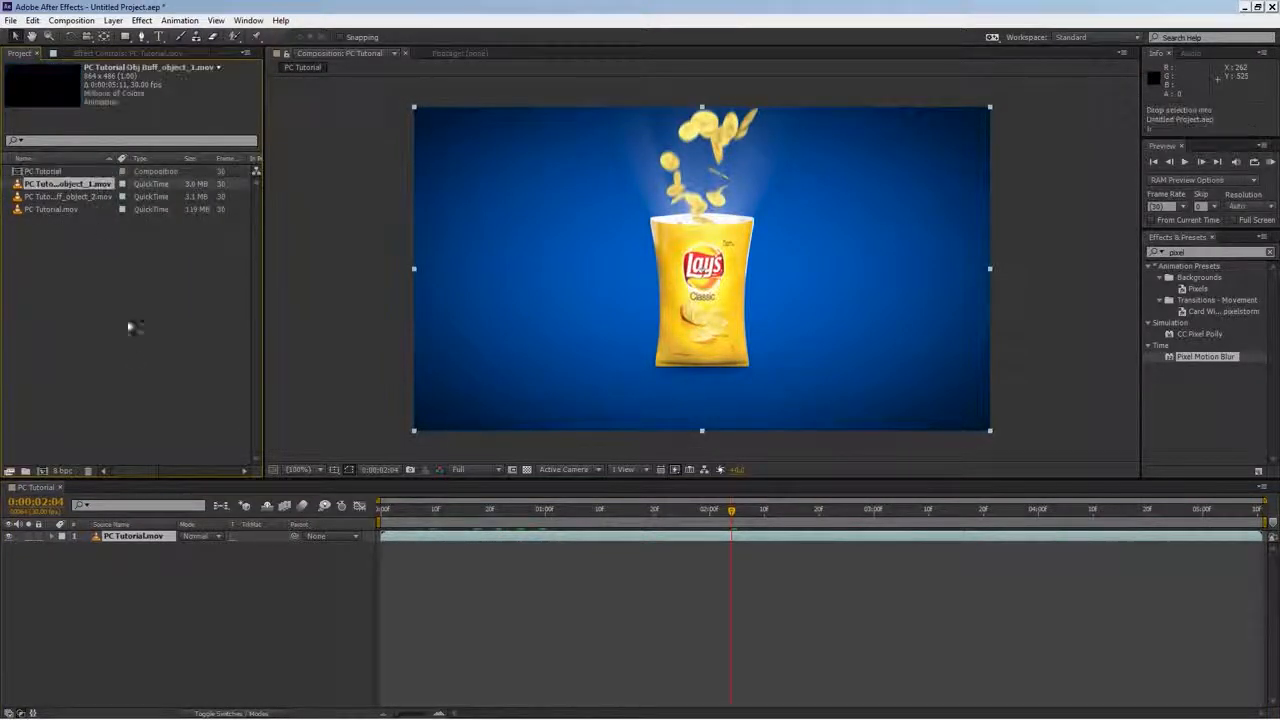
drag(138, 537, 140, 538)
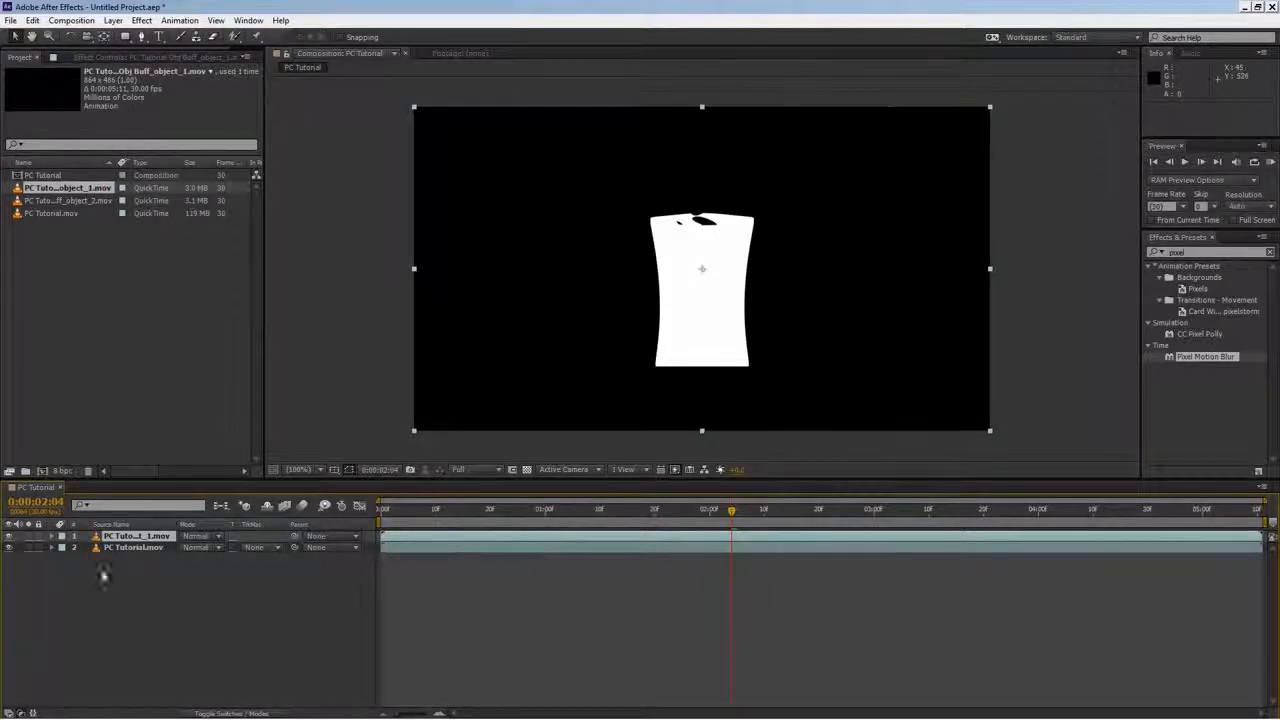
click(258, 547)
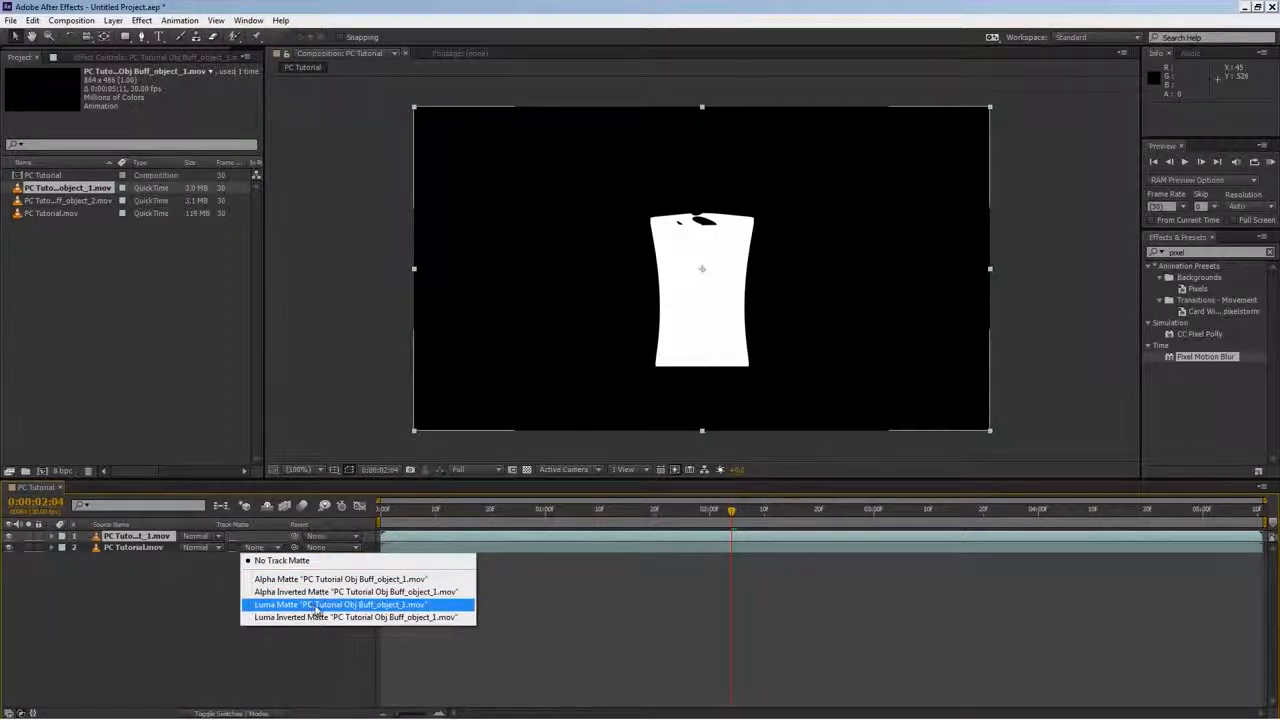
click(317, 605)
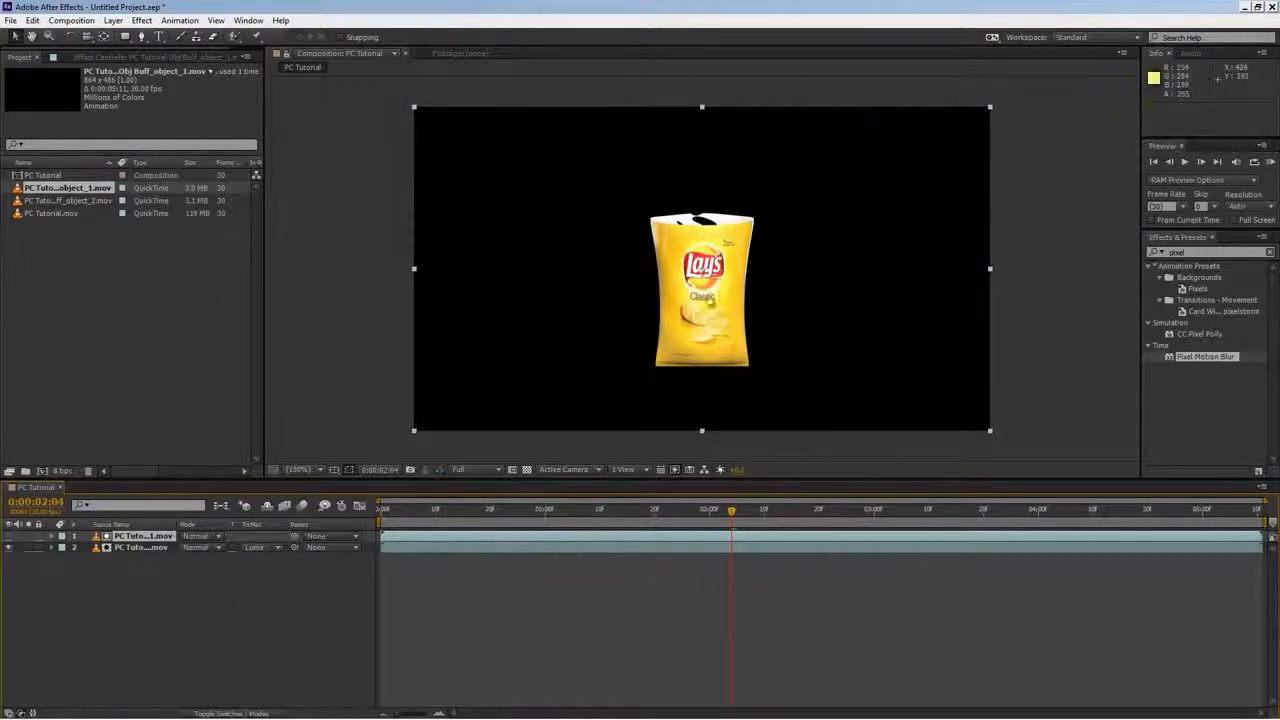
Give the PC Tutorial.mov layer and its object_1 matte layer the Yellow label
click(120, 548)
shift+click(132, 538)
click(62, 536)
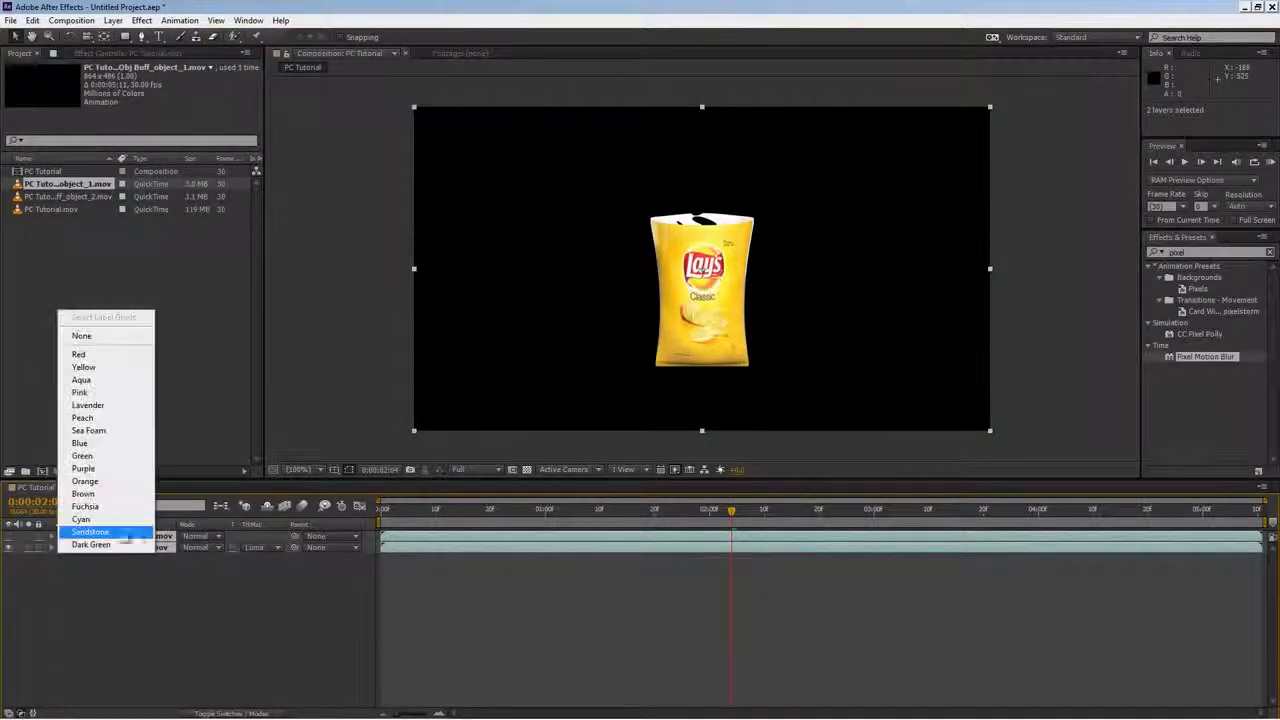
click(83, 367)
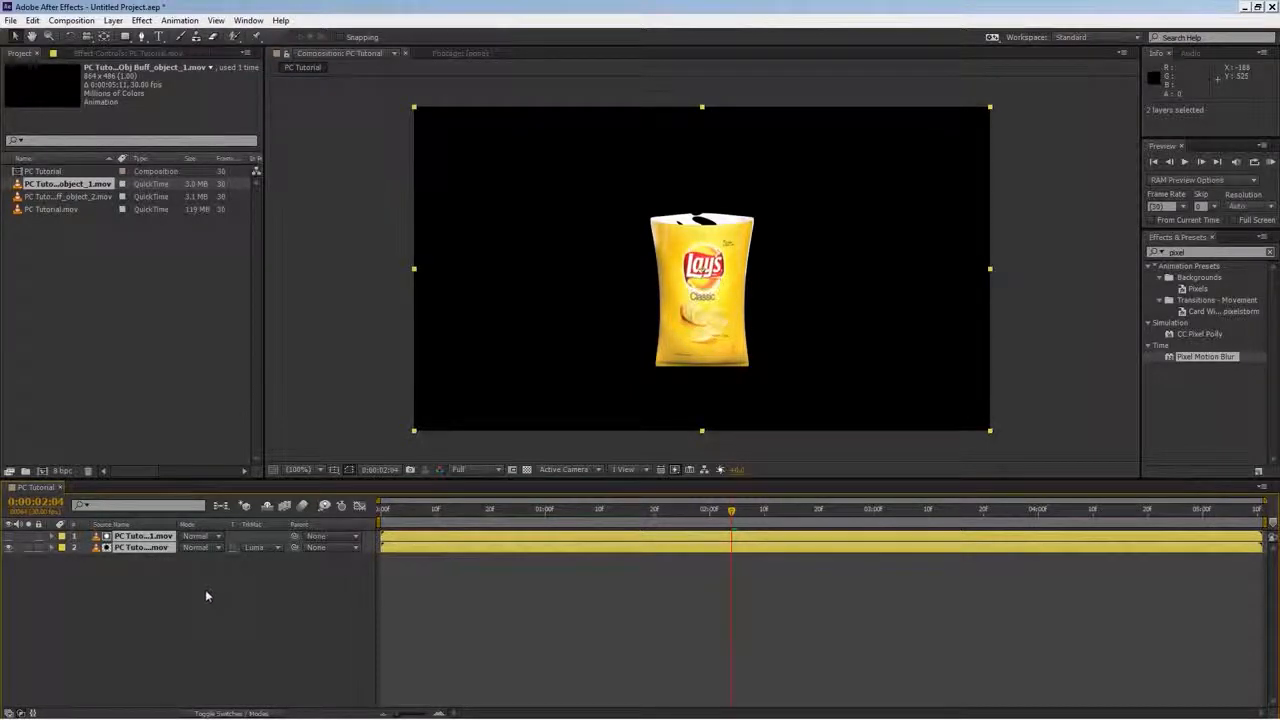
Duplicate the yellow footage and matte layers and give the upper pair the Dark Green label
key(ctrl+d)
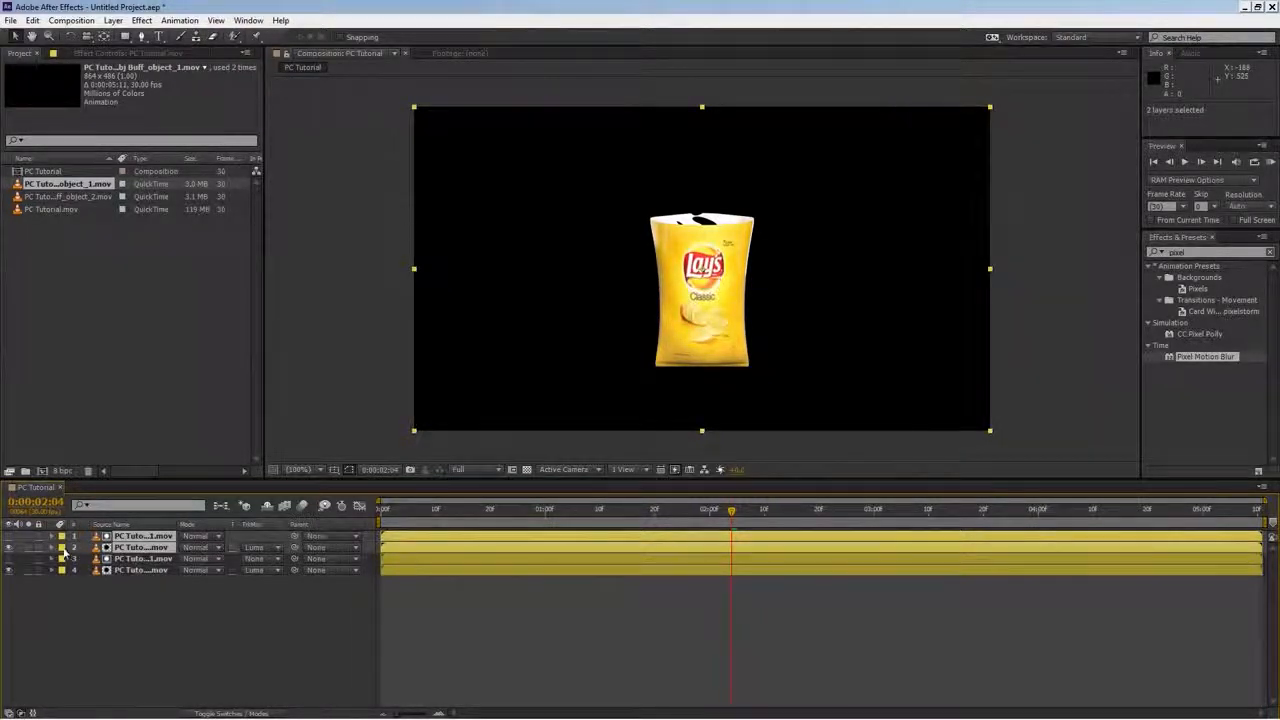
click(61, 548)
click(66, 542)
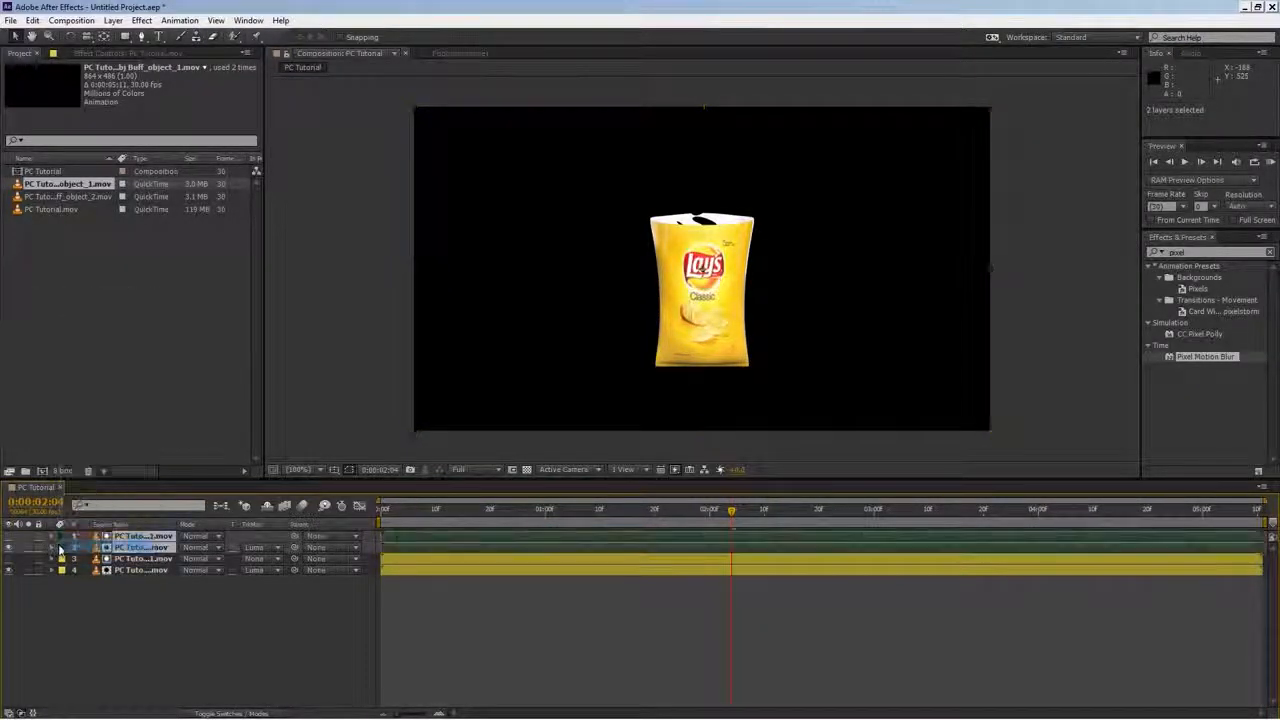
click(176, 612)
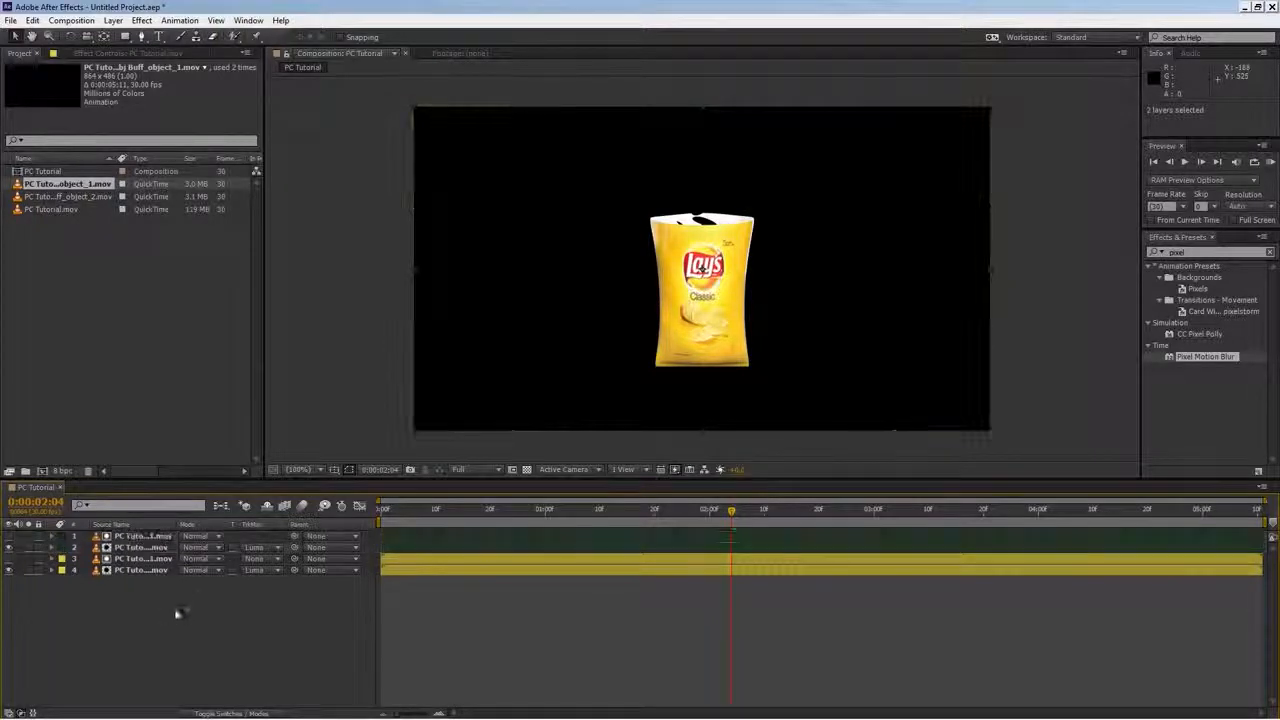
Replace the source of the dark green matte layer with PC Tutorial Obj Buff_object_2.mov
click(146, 548)
click(144, 537)
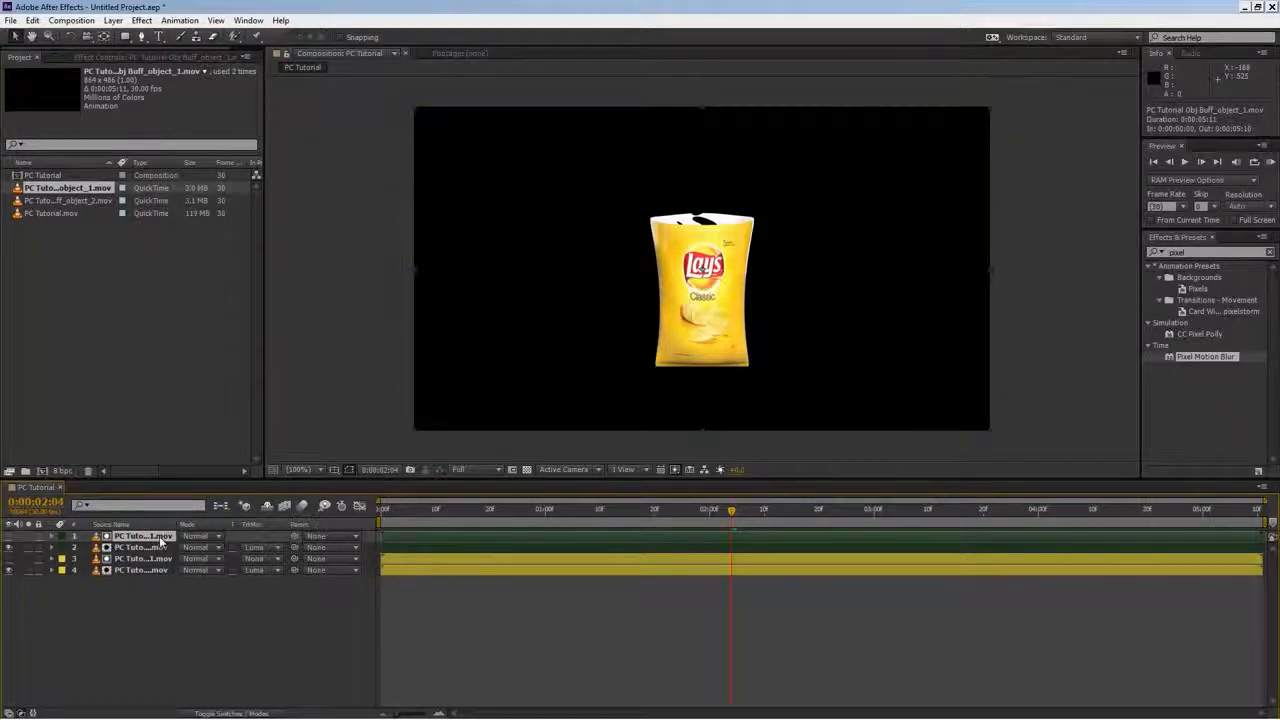
drag(100, 201, 103, 229)
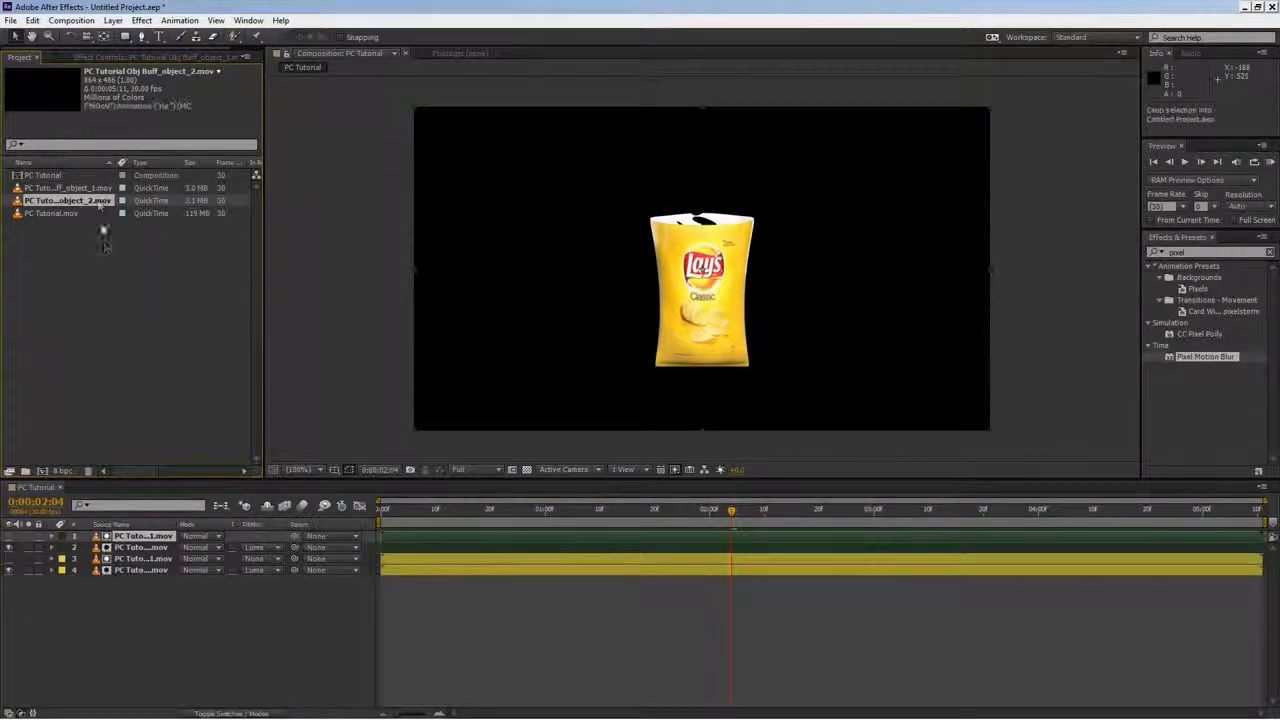
alt+drag(100, 201, 143, 537)
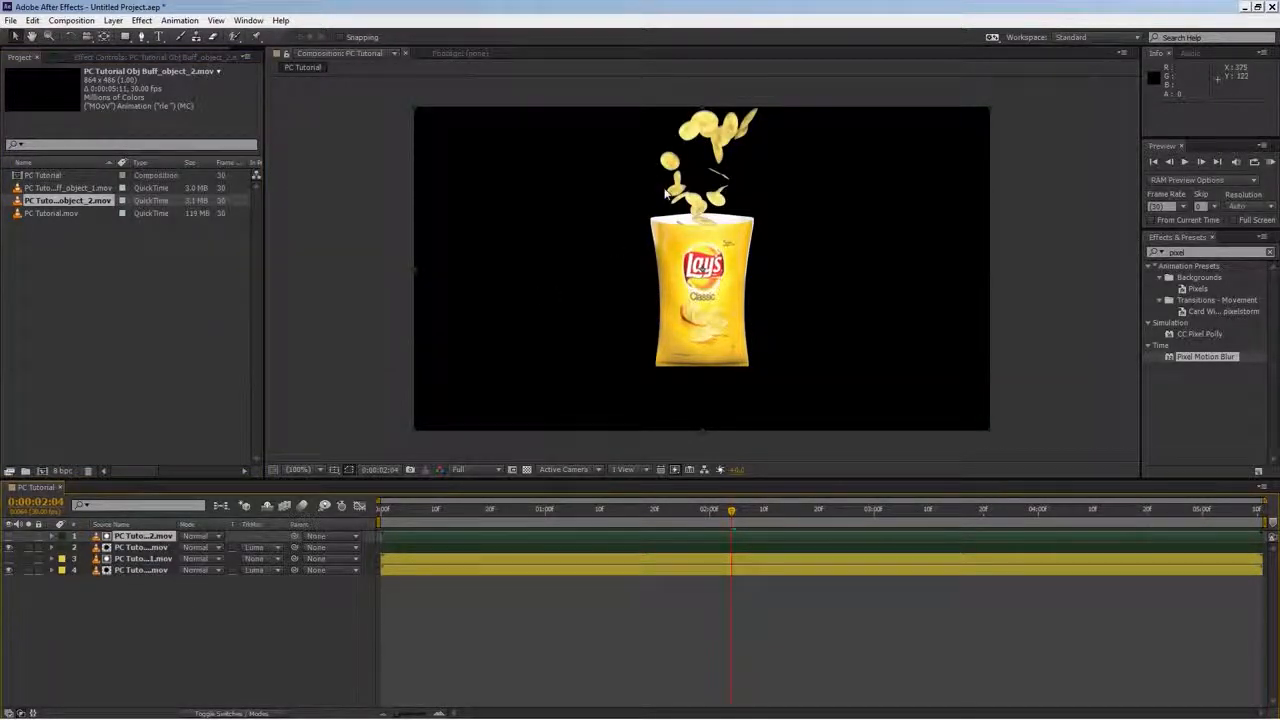
Solo the dark green footage layer to check the chips at 0:00:01:20 and 0:00:02:07, then unsolo it and go to 0:00:02:02
click(29, 548)
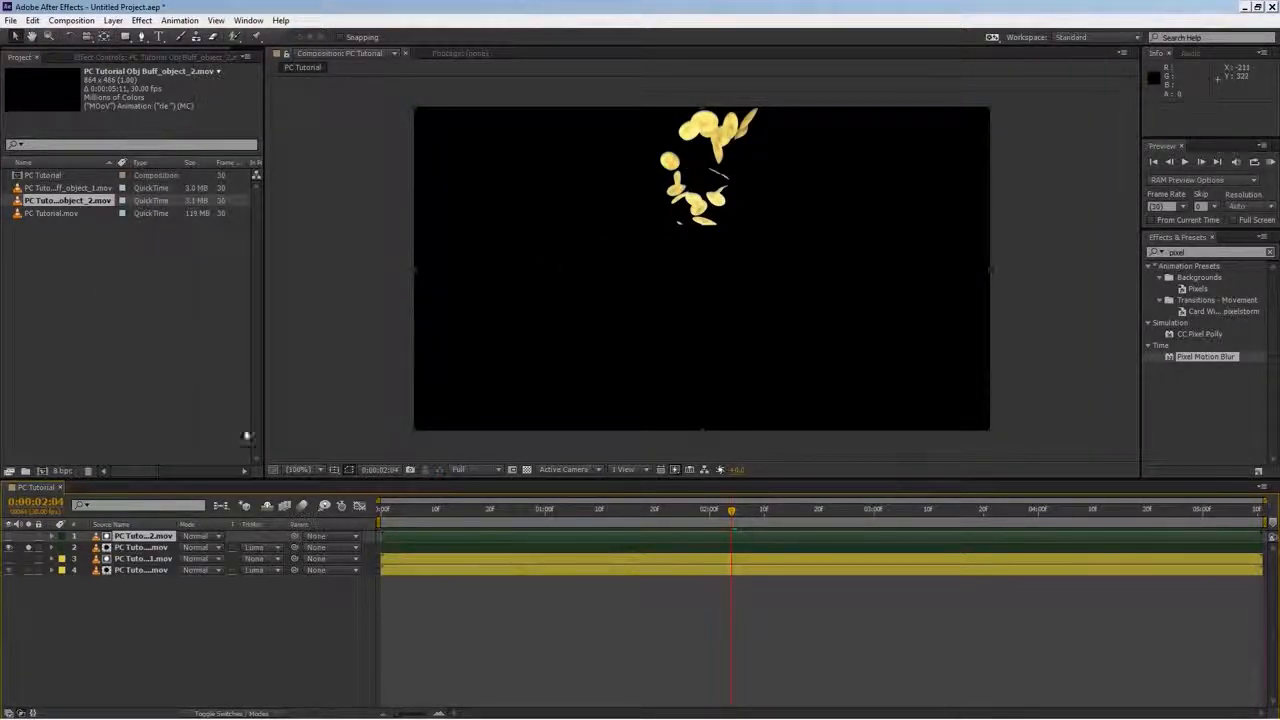
drag(488, 510, 655, 511)
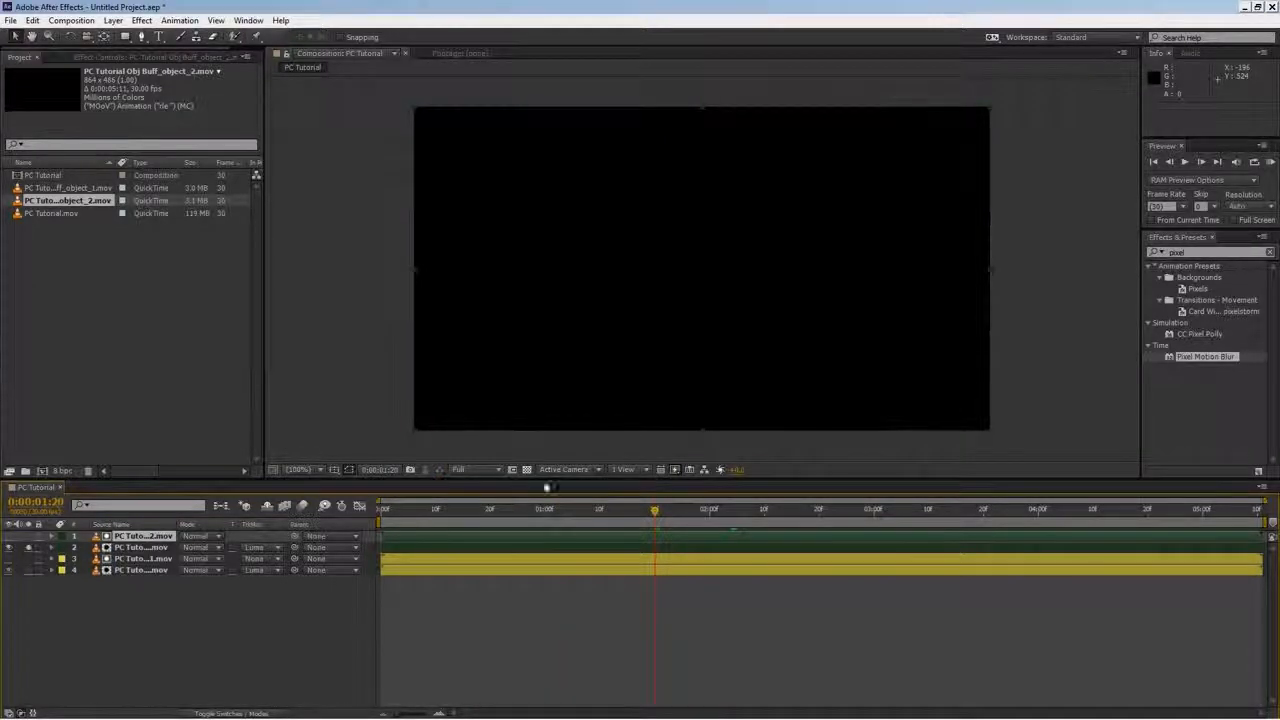
drag(732, 513, 743, 513)
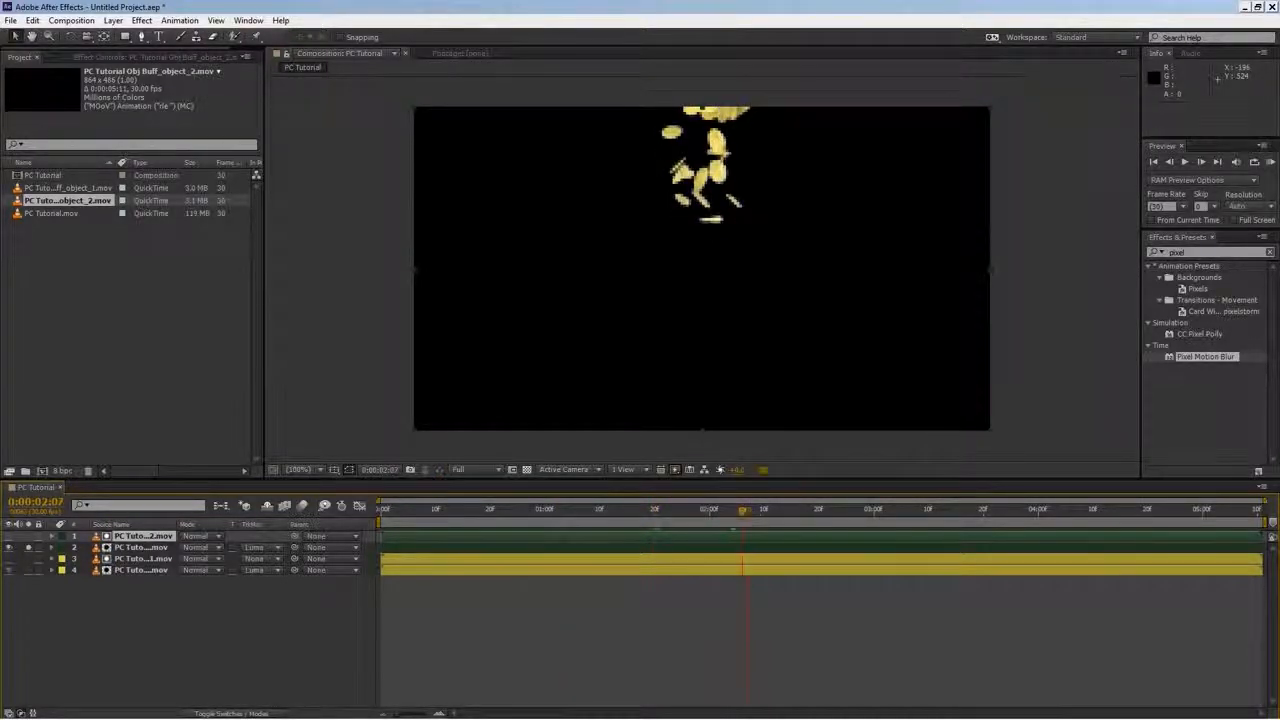
click(28, 548)
mouse_move(697, 510)
mouse_down()
mouse_move(757, 511)
mouse_move(718, 511)
mouse_up()
Duplicate the yellow PC Tutorial.mov layer and make the bottommost copy a background layer with a Purple label and no track matte
click(127, 573)
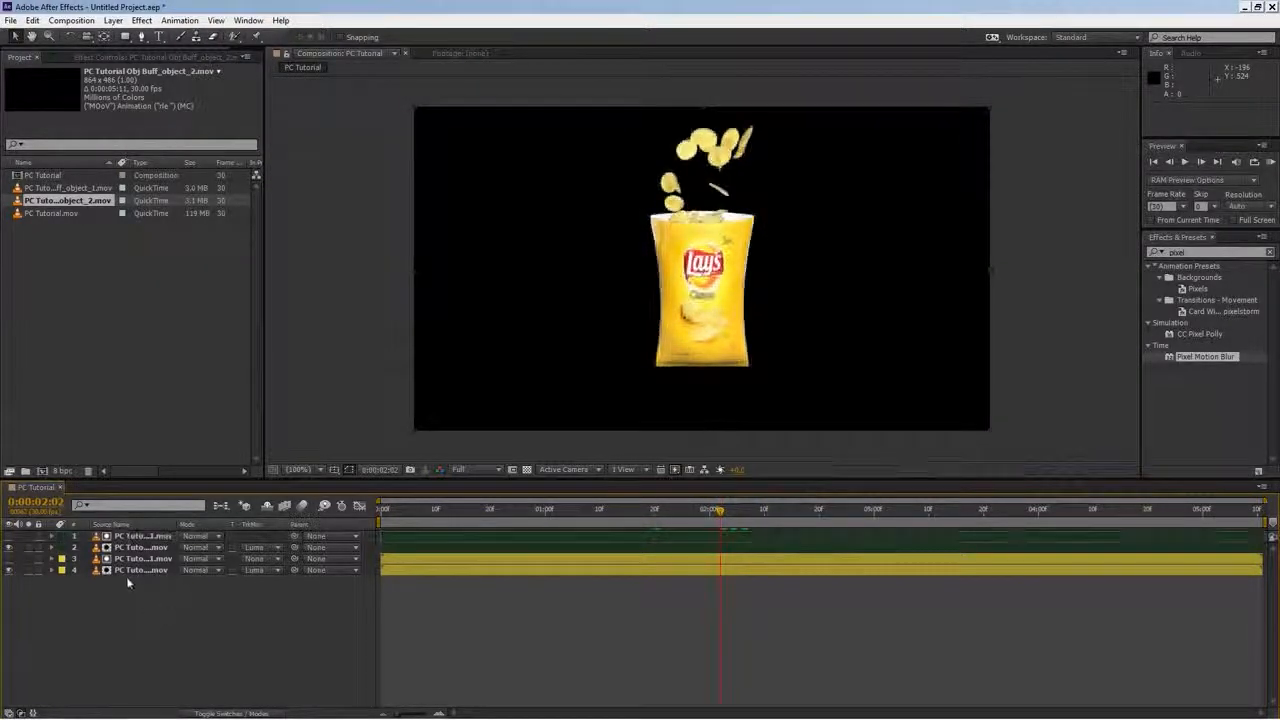
key(ctrl+d)
click(130, 583)
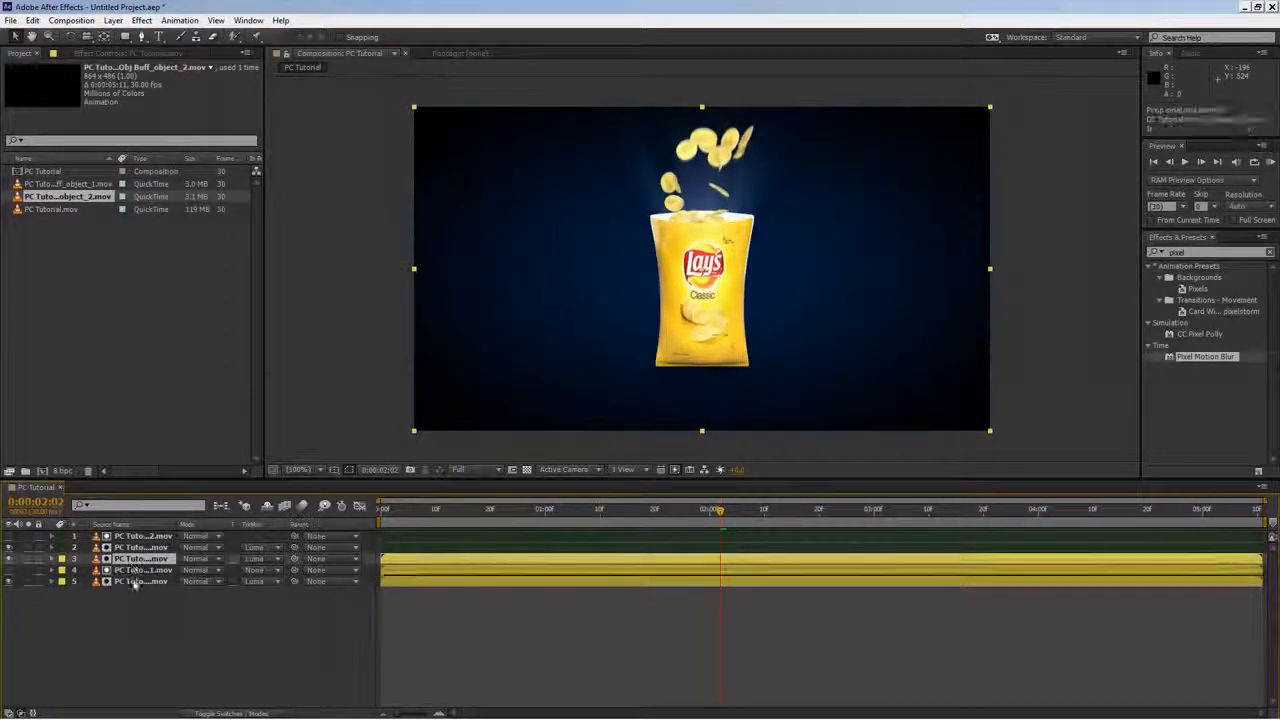
click(62, 581)
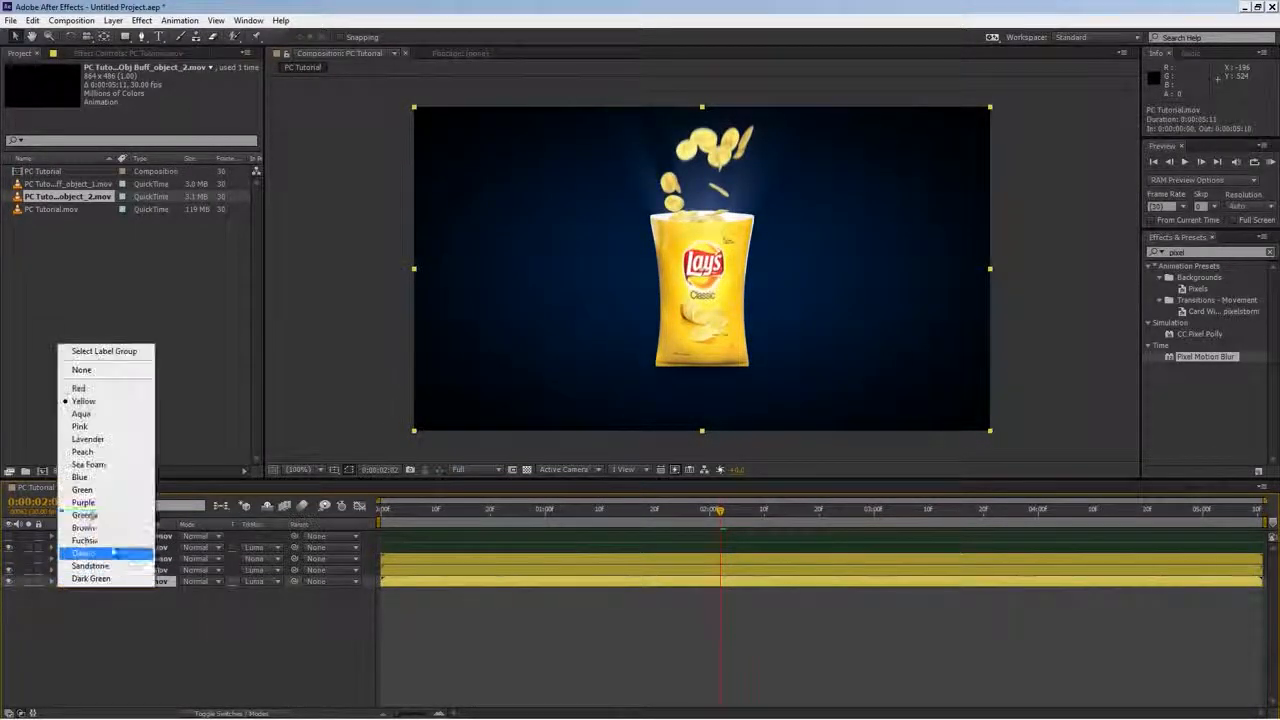
click(118, 502)
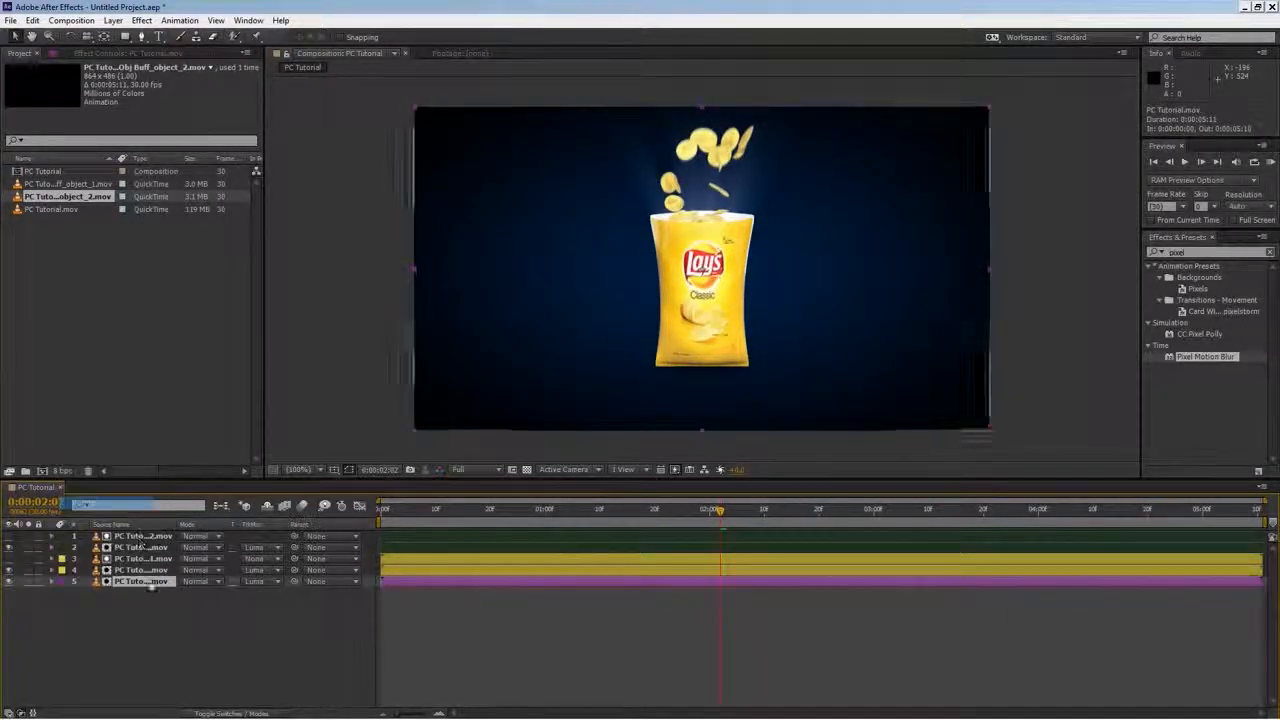
click(258, 581)
click(276, 596)
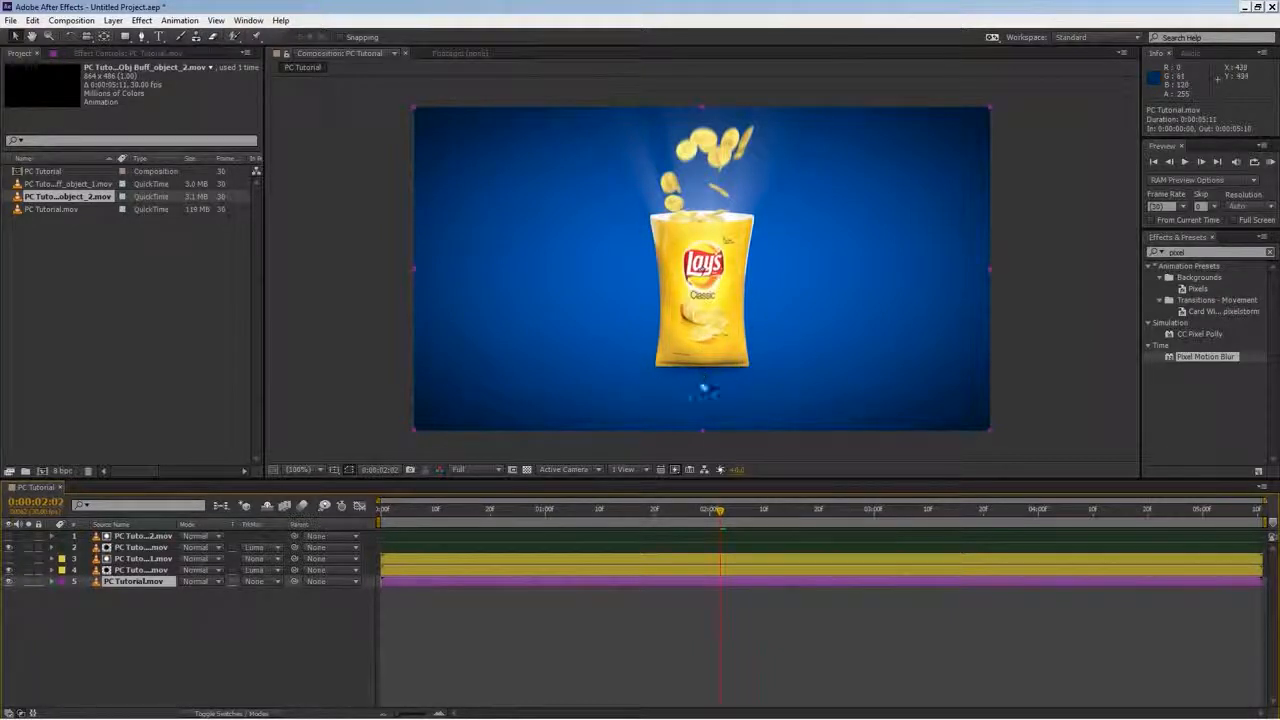
Find the Curves effect, apply it to the yellow bag footage layer and pull the lower midtones of its RGB curve down
click(1157, 251)
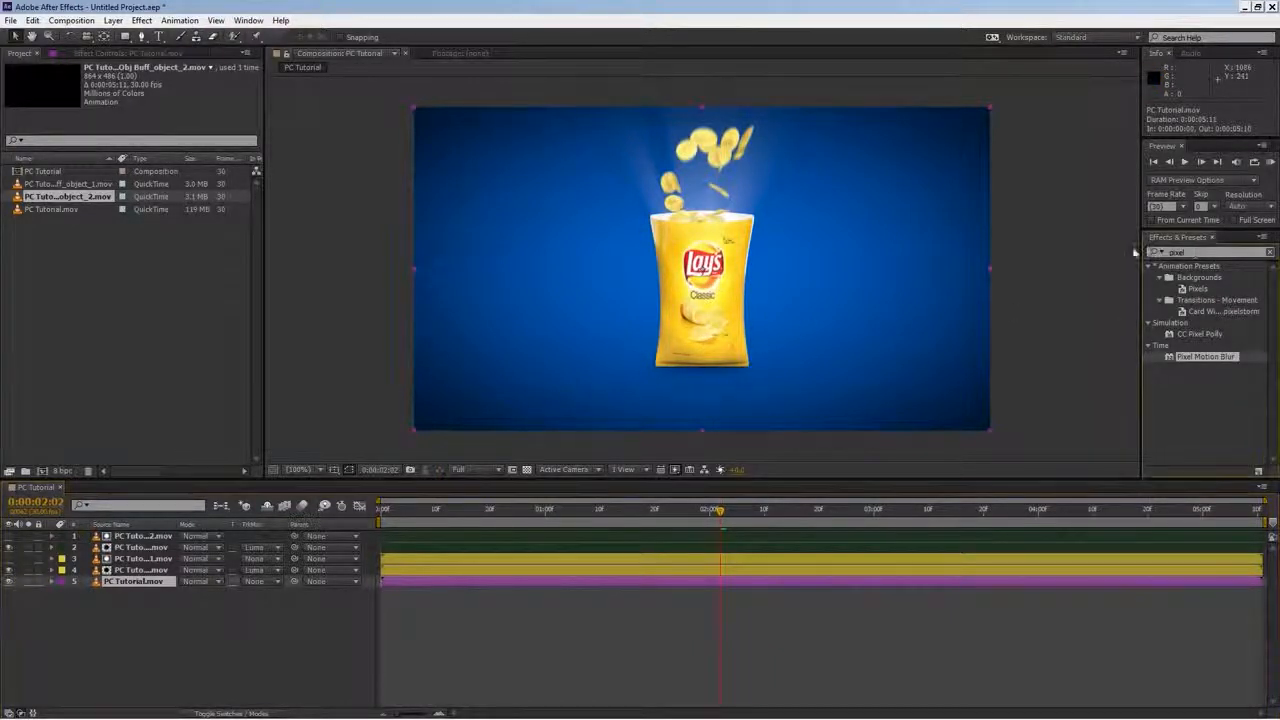
text(cu)
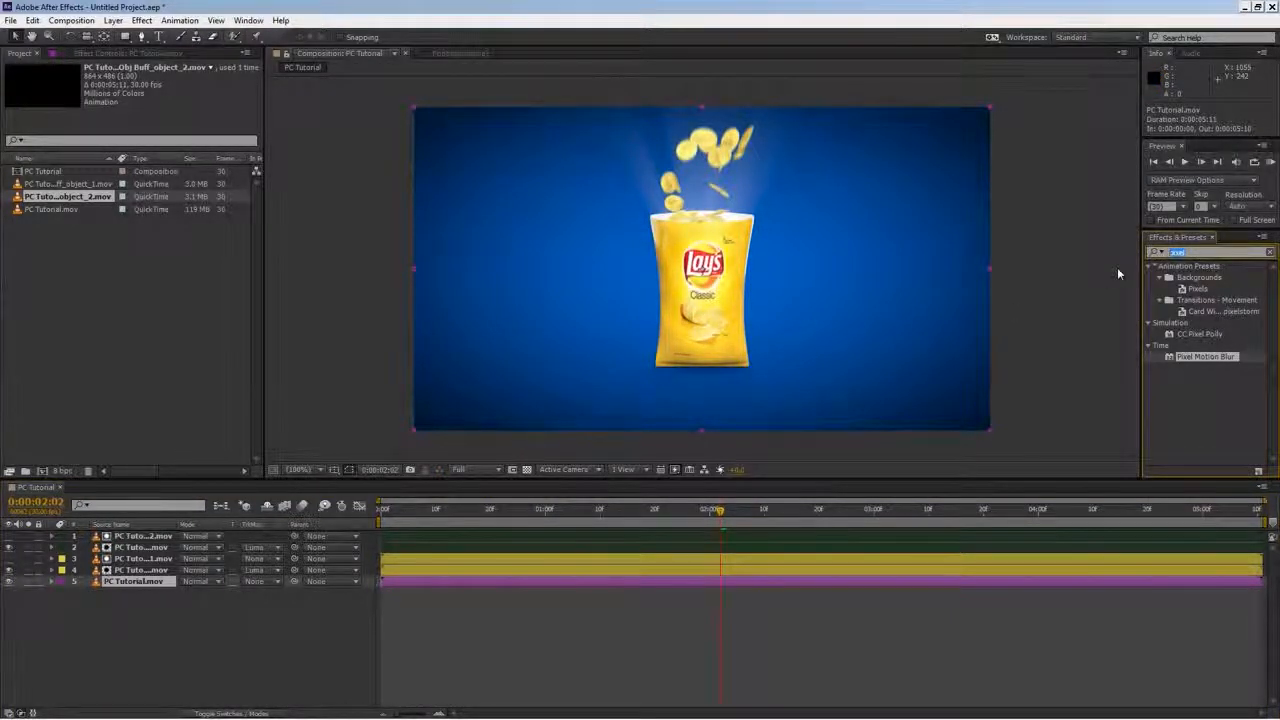
text(rves)
drag(1188, 311, 160, 570)
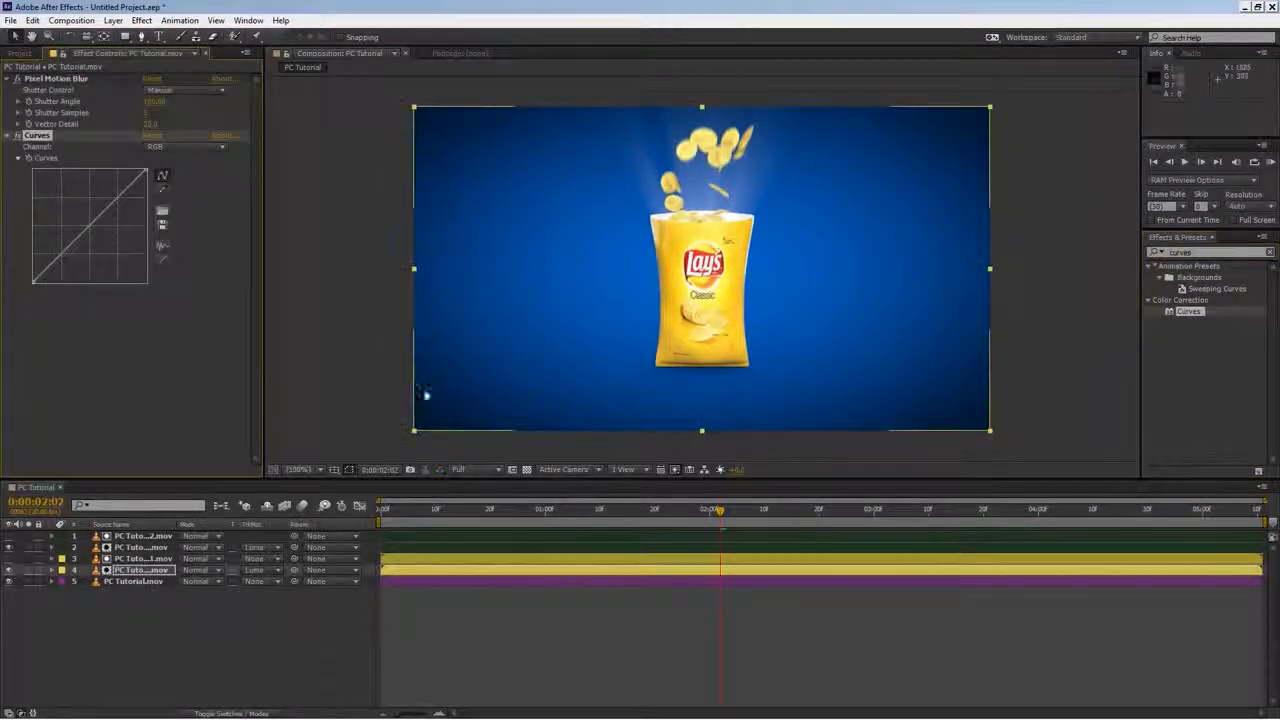
drag(75, 243, 85, 261)
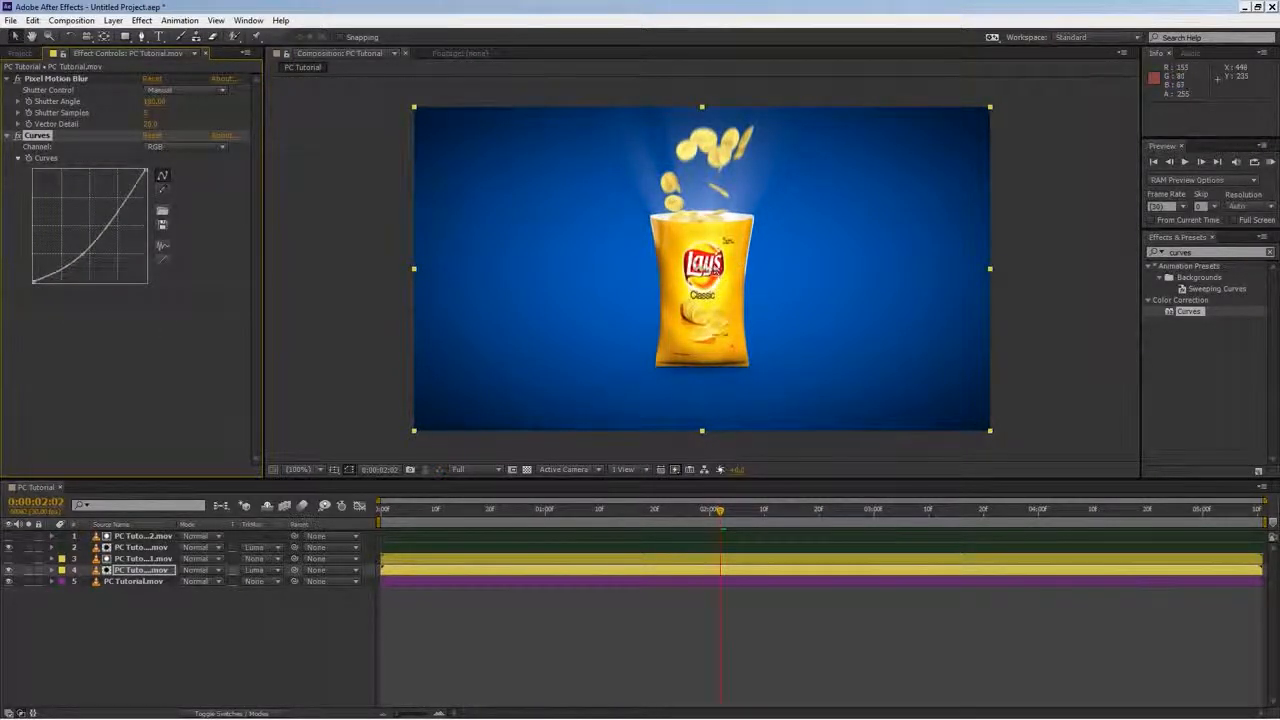
drag(83, 253, 84, 251)
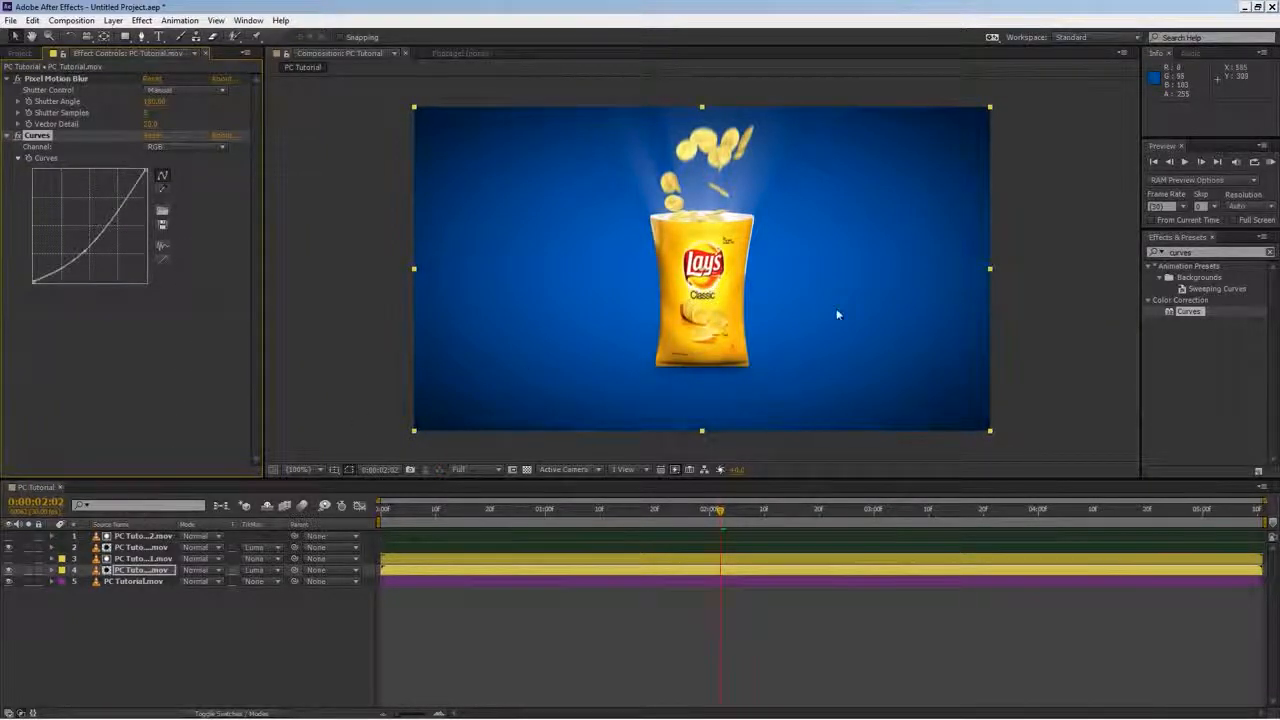
Apply Curves to the dark green chips footage layer, lowering the RGB midtones slightly and raising the Red channel's midtones
drag(1184, 316, 166, 548)
drag(84, 234, 96, 250)
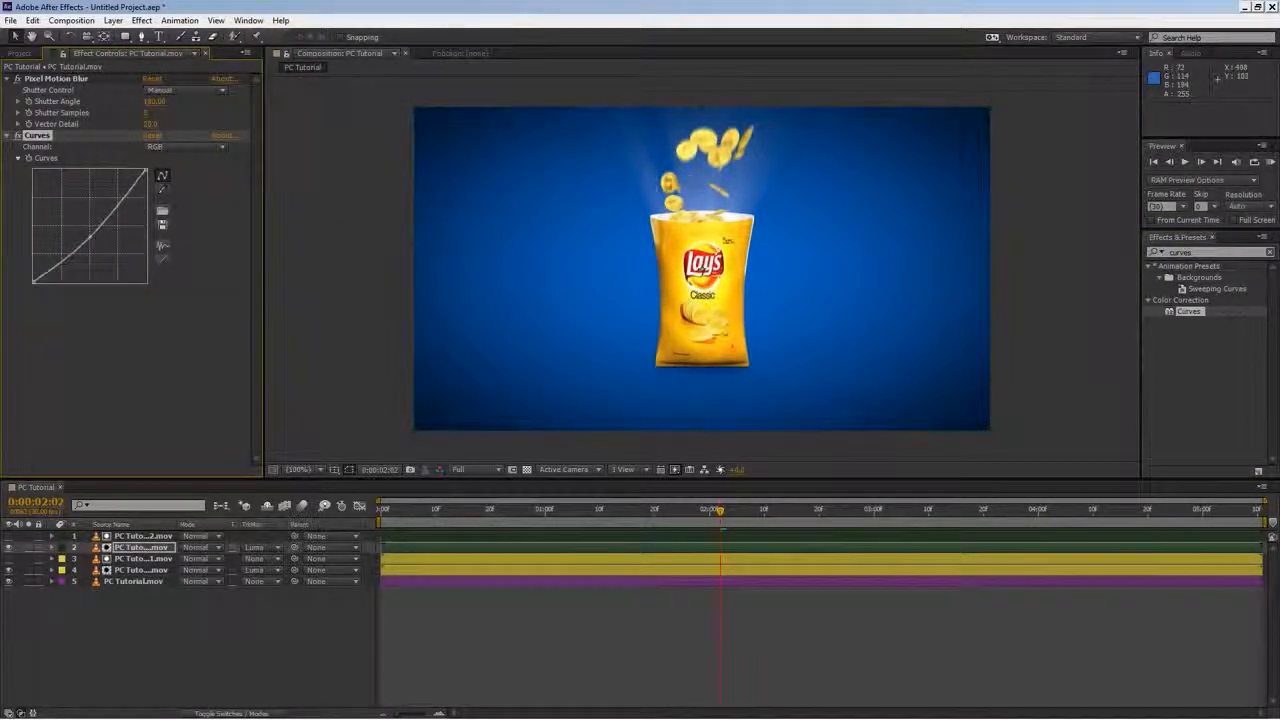
click(172, 147)
click(166, 174)
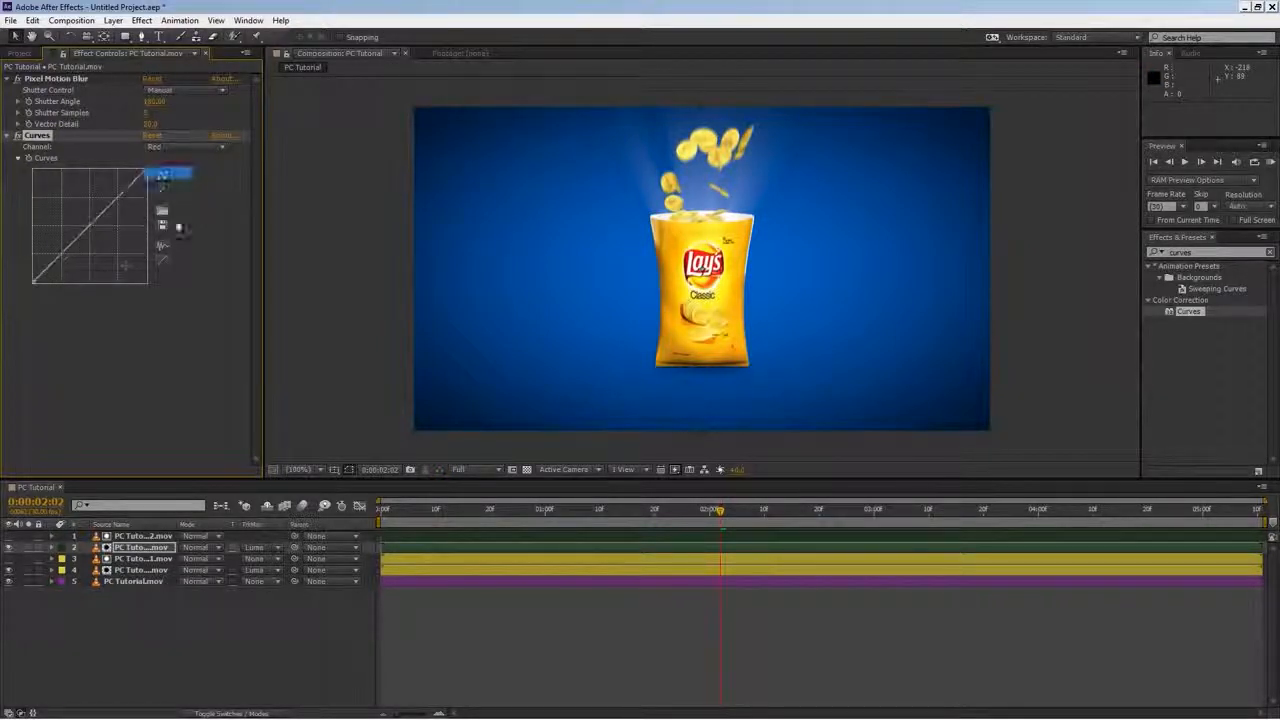
drag(89, 226, 86, 219)
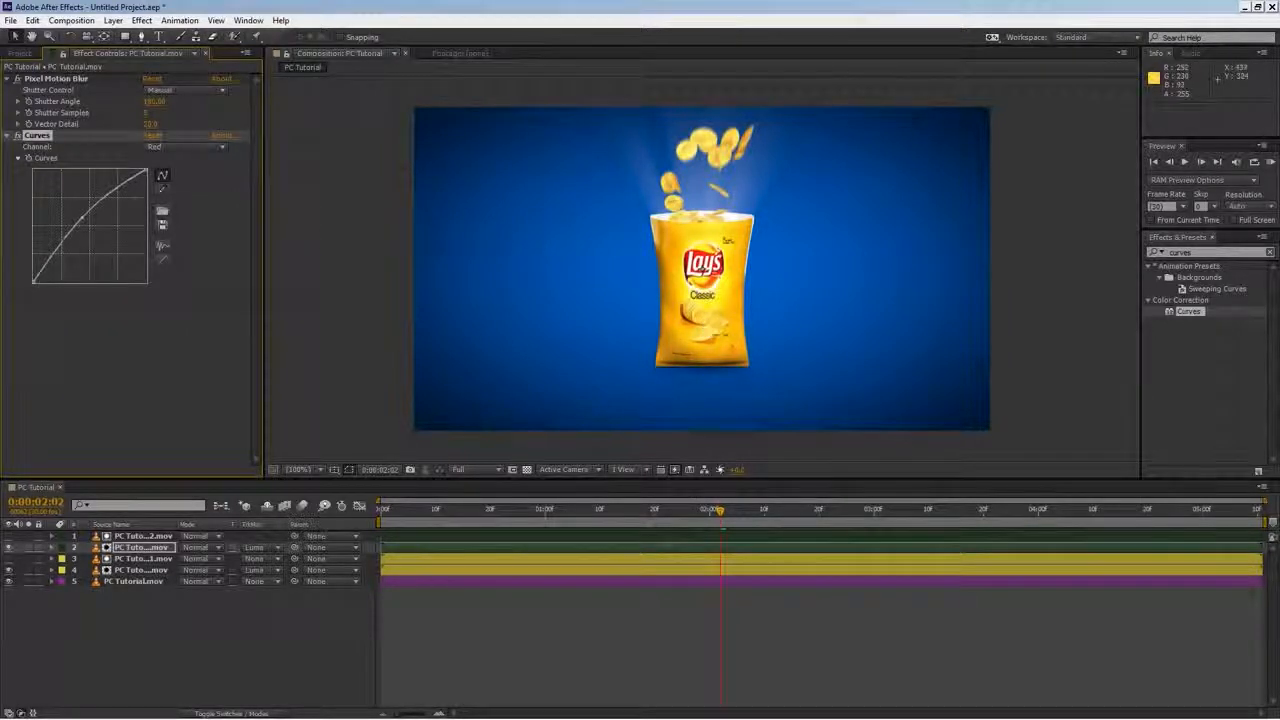
Apply Curves to the purple background layer and darken it by pulling the RGB curve's midtones down
click(1200, 252)
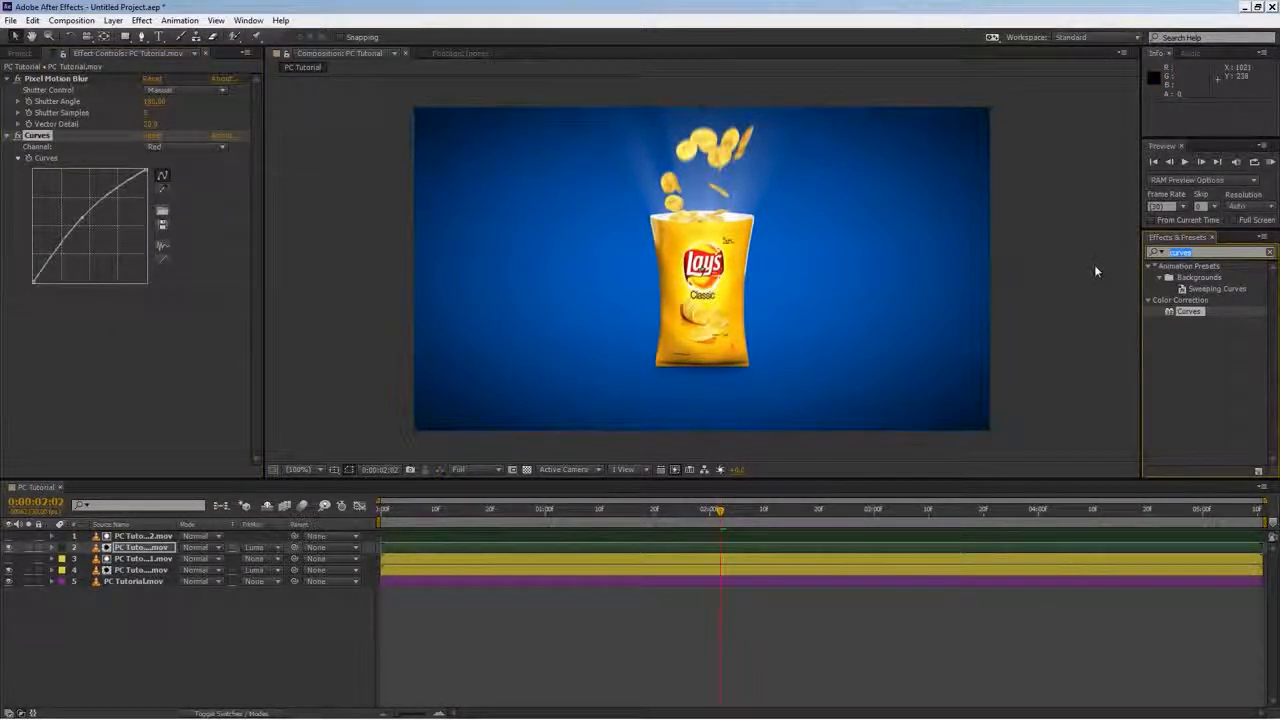
drag(1172, 311, 158, 589)
drag(94, 228, 97, 241)
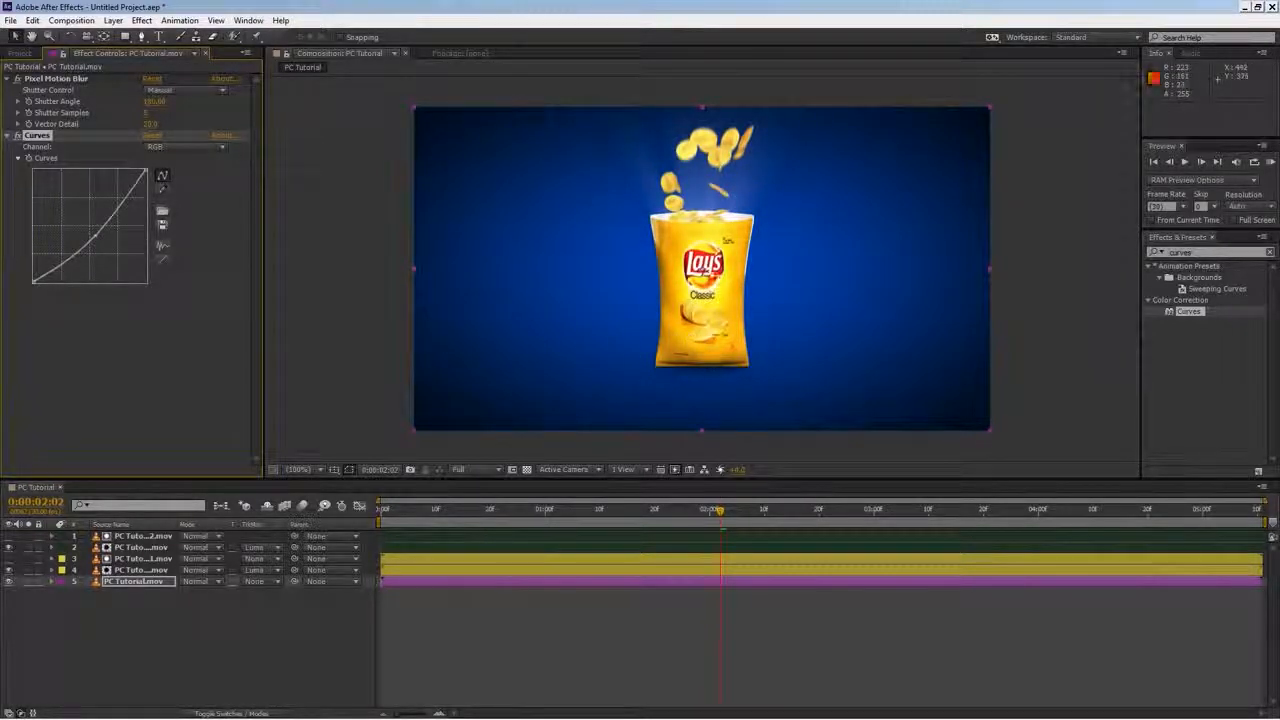
drag(98, 240, 95, 243)
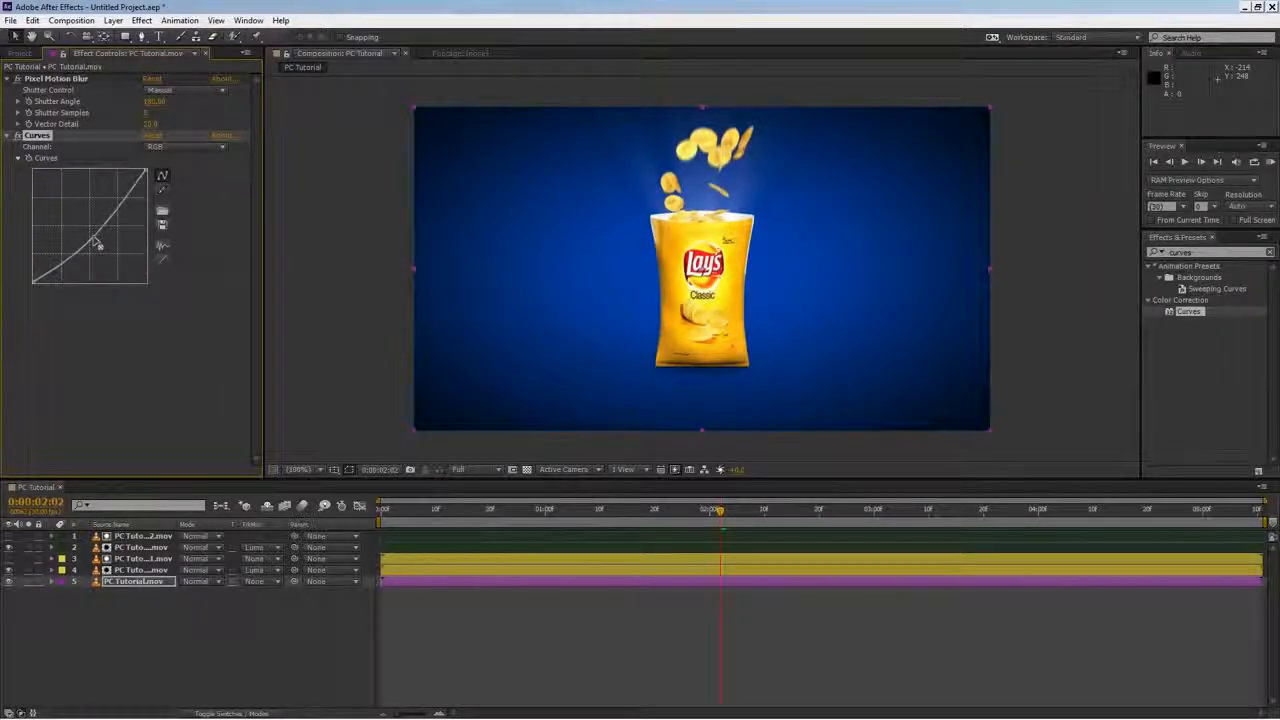